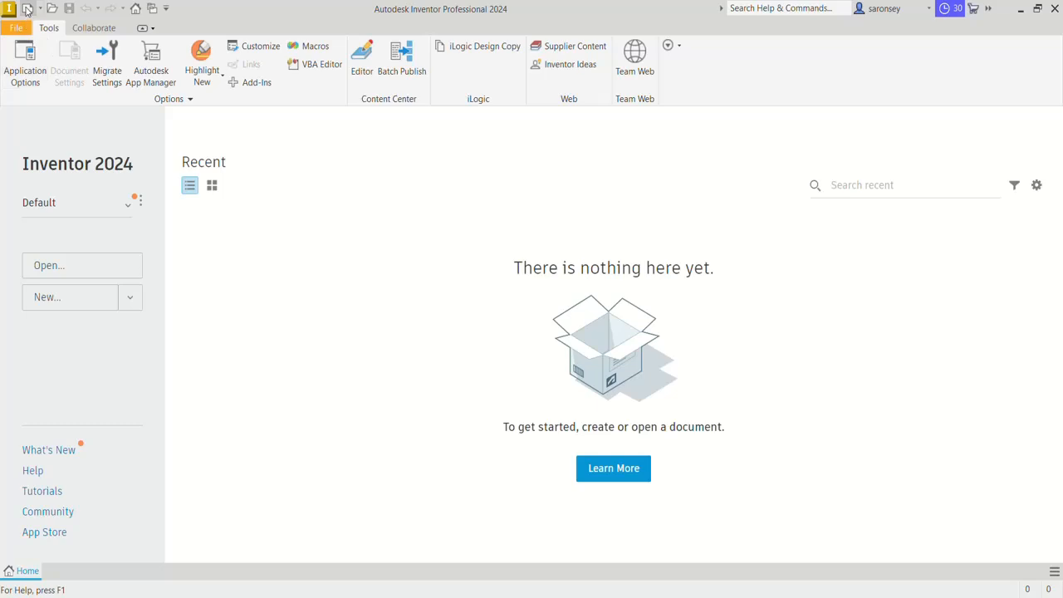
# Create a new part from the metric Standard (mm).ipt template
pyautogui.click(28, 10)
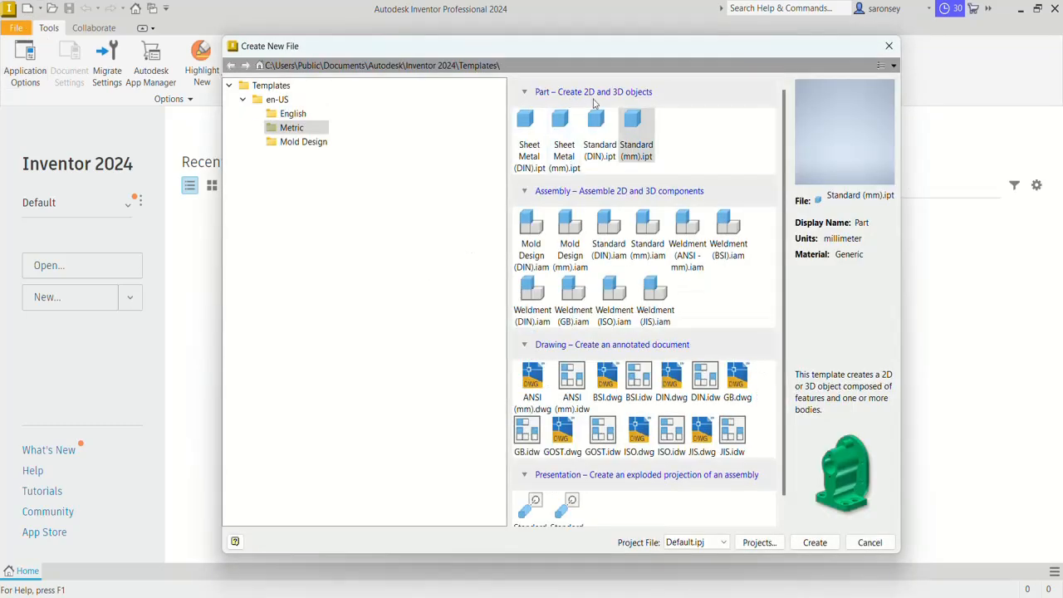
pyautogui.click(647, 137)
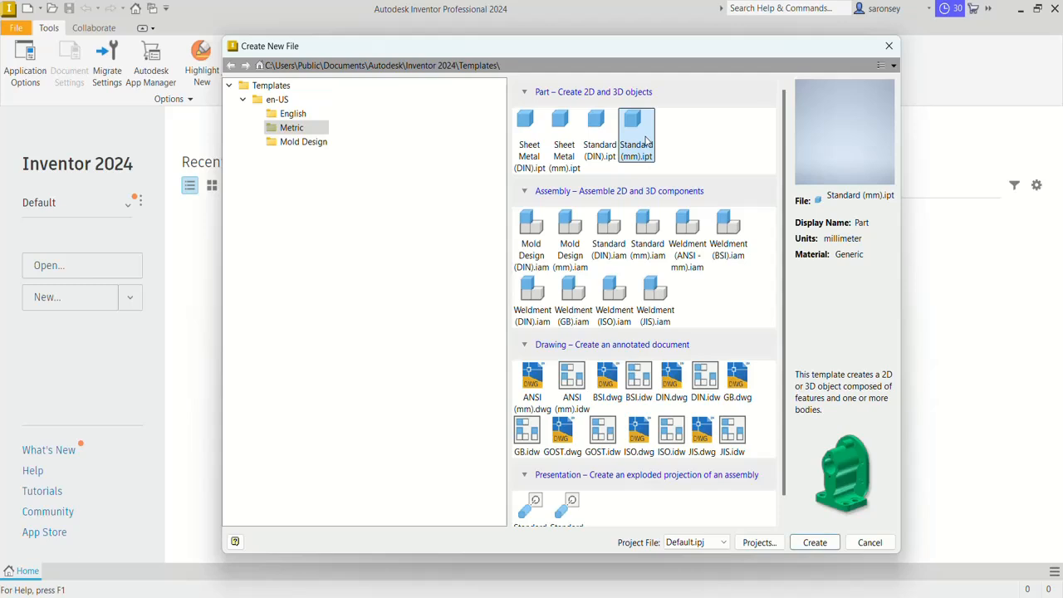
pyautogui.click(815, 543)
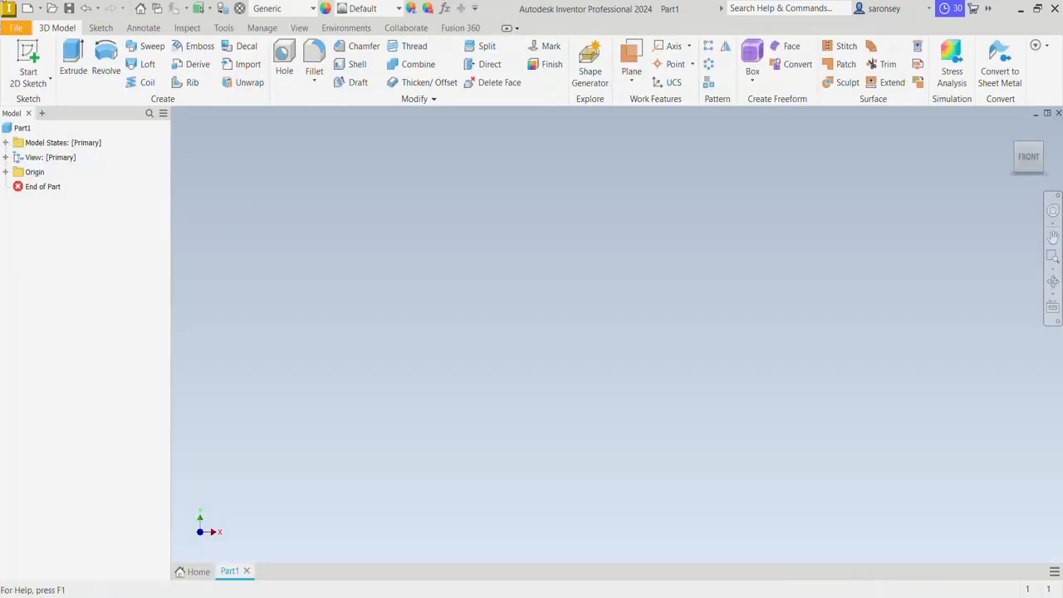
# Start a 2D sketch on the YZ origin plane, the one facing the right view
pyautogui.click(31, 56)
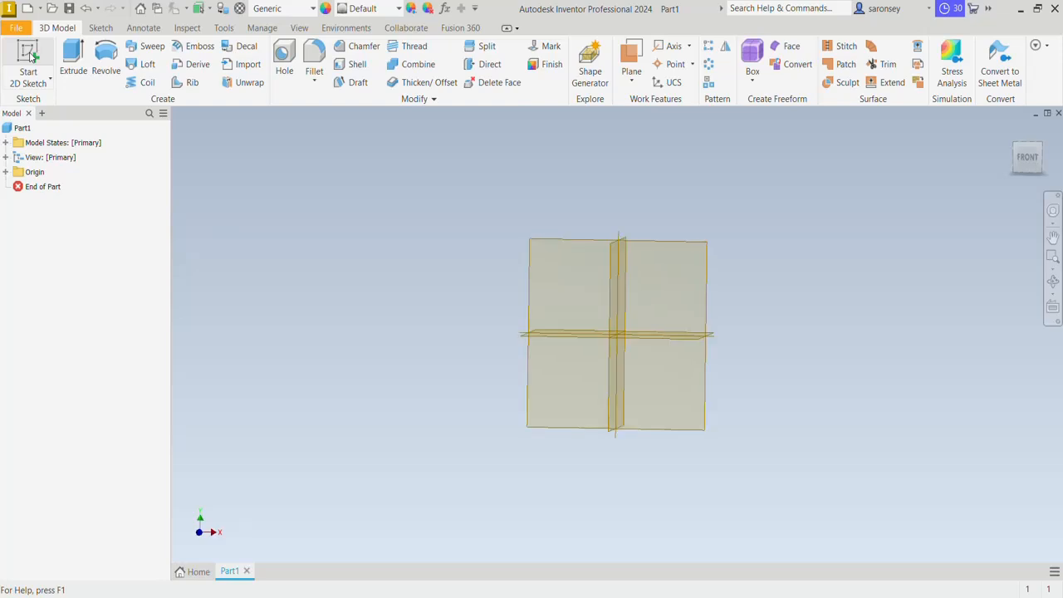
pyautogui.click(30, 54)
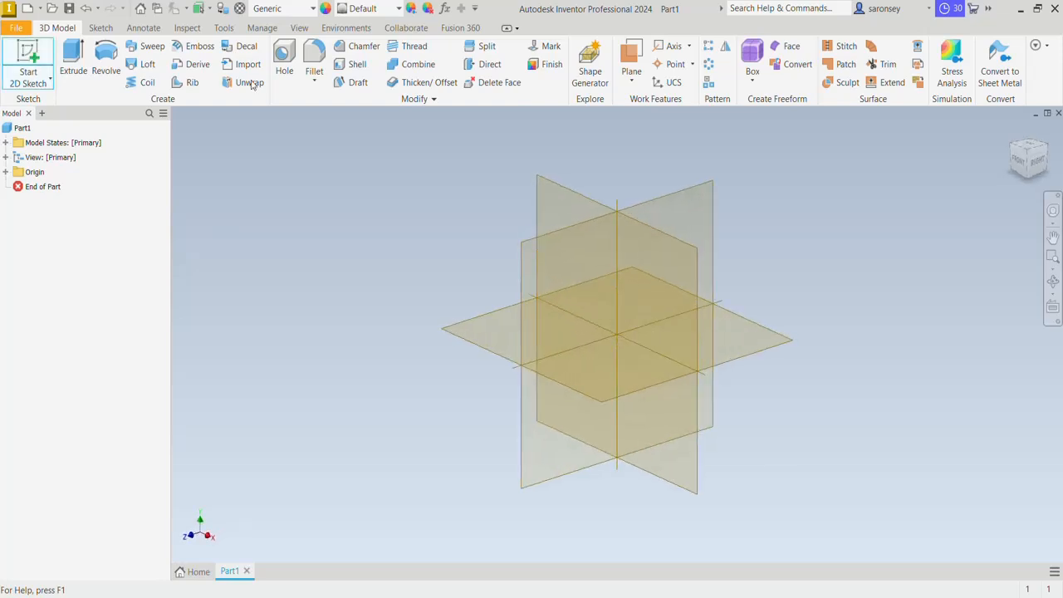
pyautogui.click(685, 196)
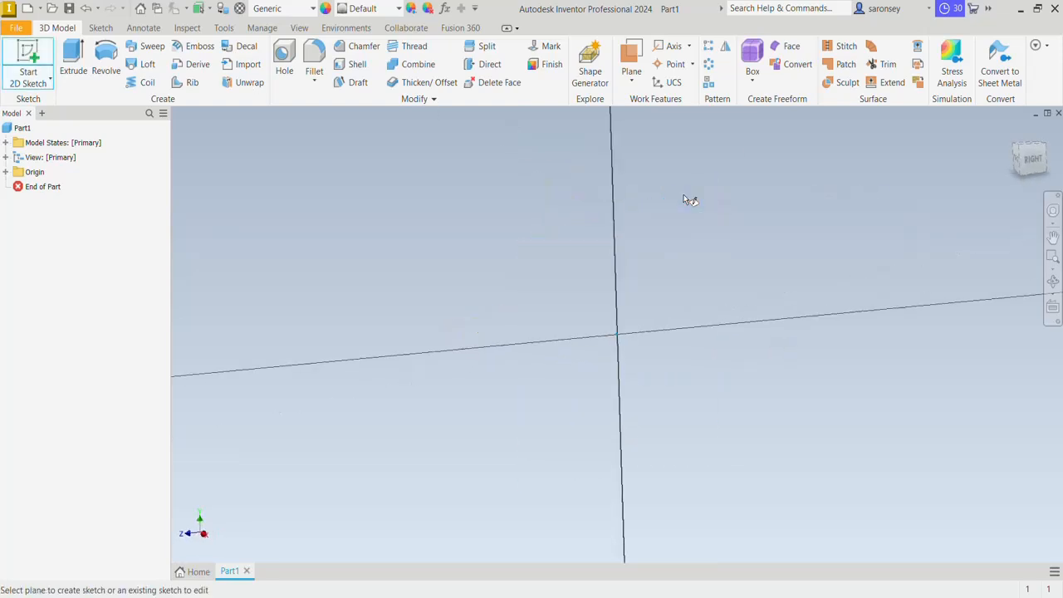
# Draw a two-point rectangle 70 mm high and 65 mm wide near the origin
pyautogui.click(176, 58)
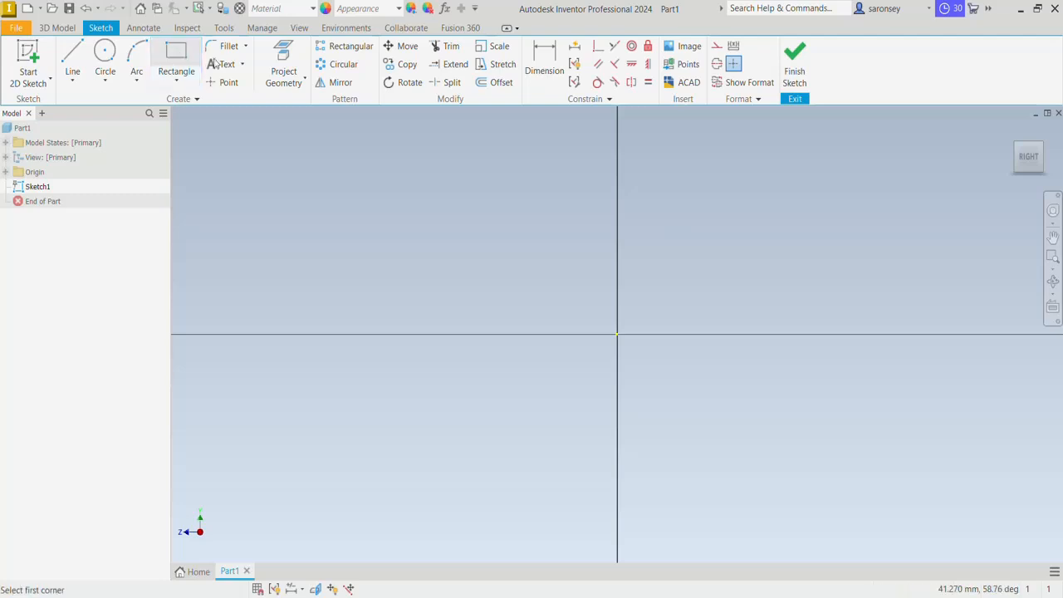
pyautogui.click(543, 171)
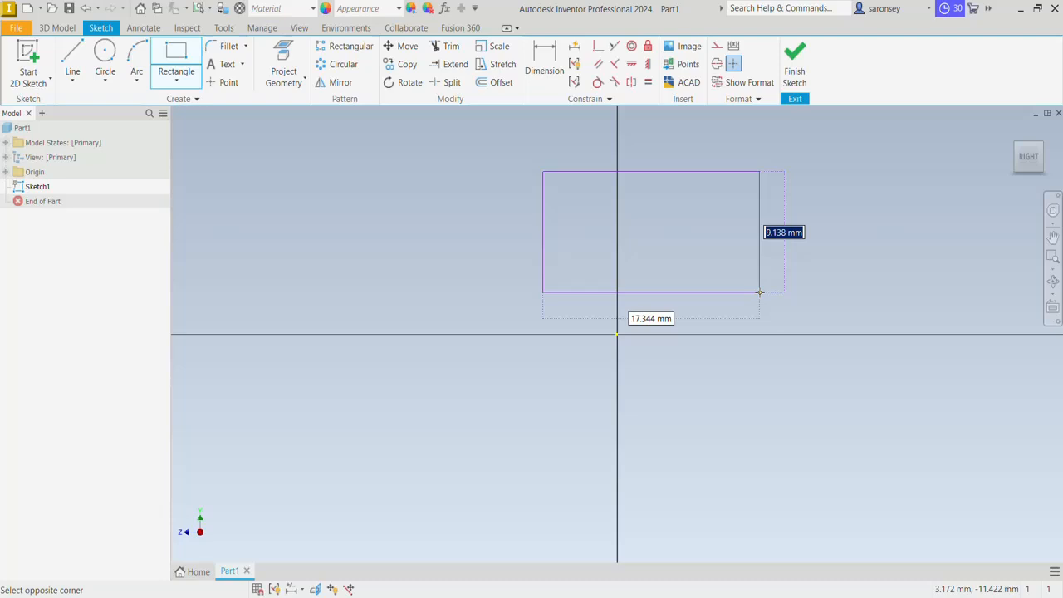
pyautogui.write('70')
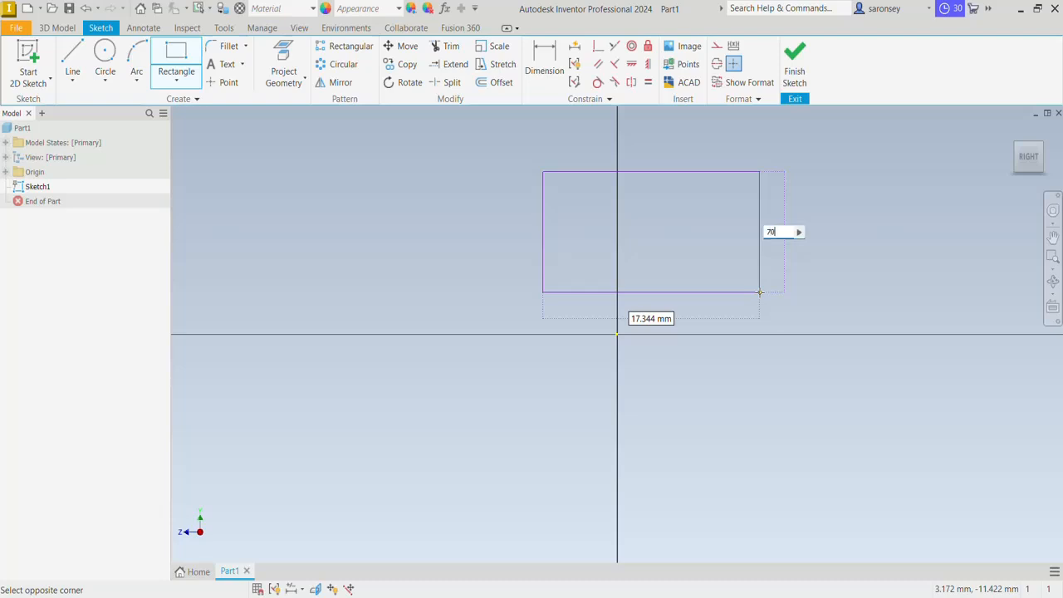
pyautogui.press('Tab')
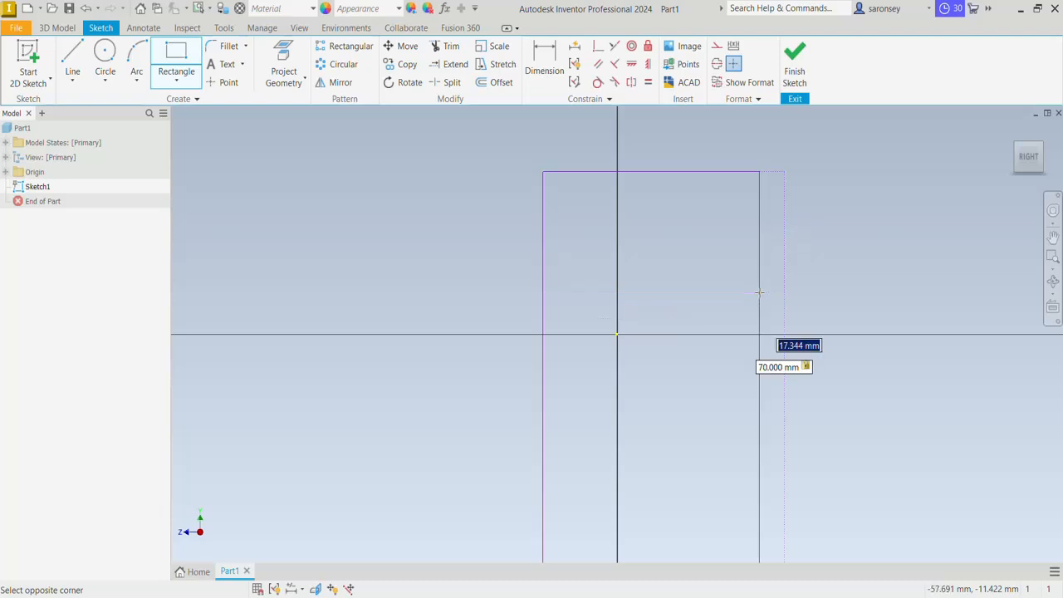
pyautogui.write('65')
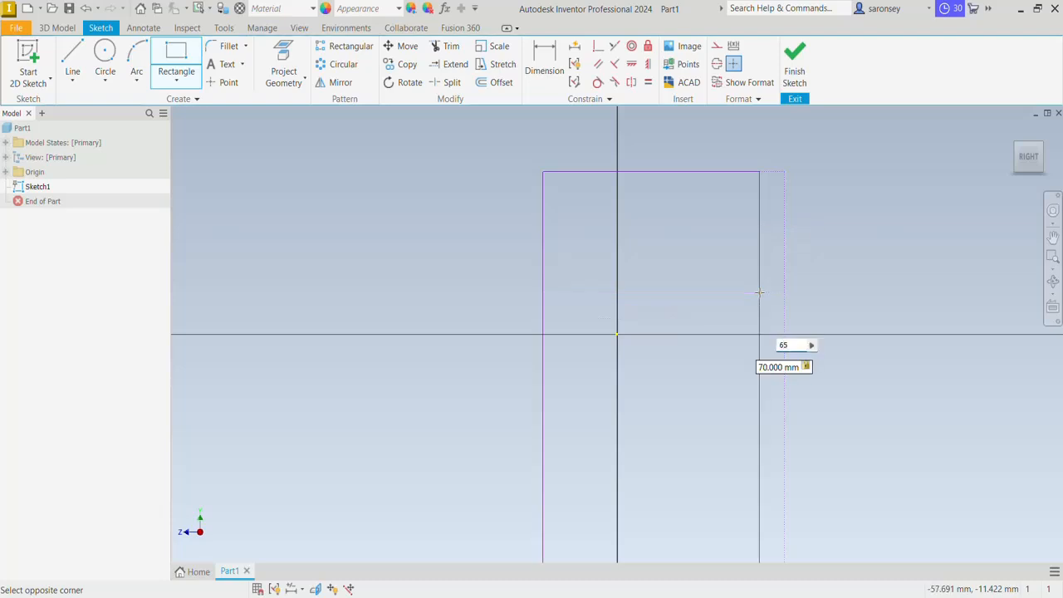
pyautogui.press('Return')
# Make the midpoint of the rectangle's bottom edge coincident with the origin and finish the sketch
pyautogui.scroll(5, 760, 293)
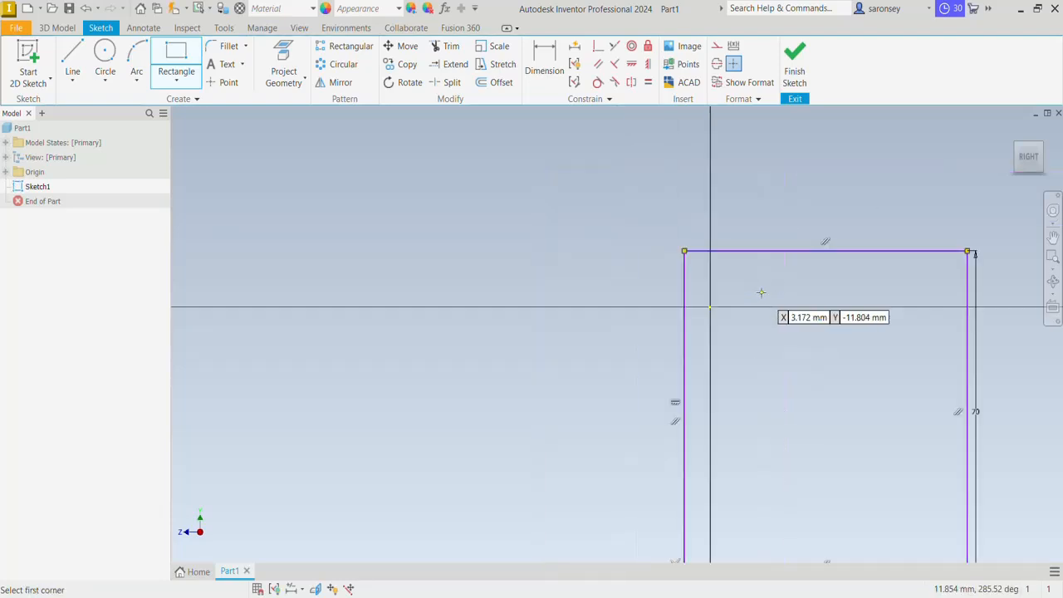
pyautogui.scroll(3, 761, 292)
pyautogui.moveTo(763, 293)
pyautogui.mouseDown(button='middle')
pyautogui.moveTo(493, 249)
pyautogui.moveTo(577, 240)
pyautogui.mouseUp(button='middle')
pyautogui.scroll(-3, 501, 250)
pyautogui.scroll(2, 504, 249)
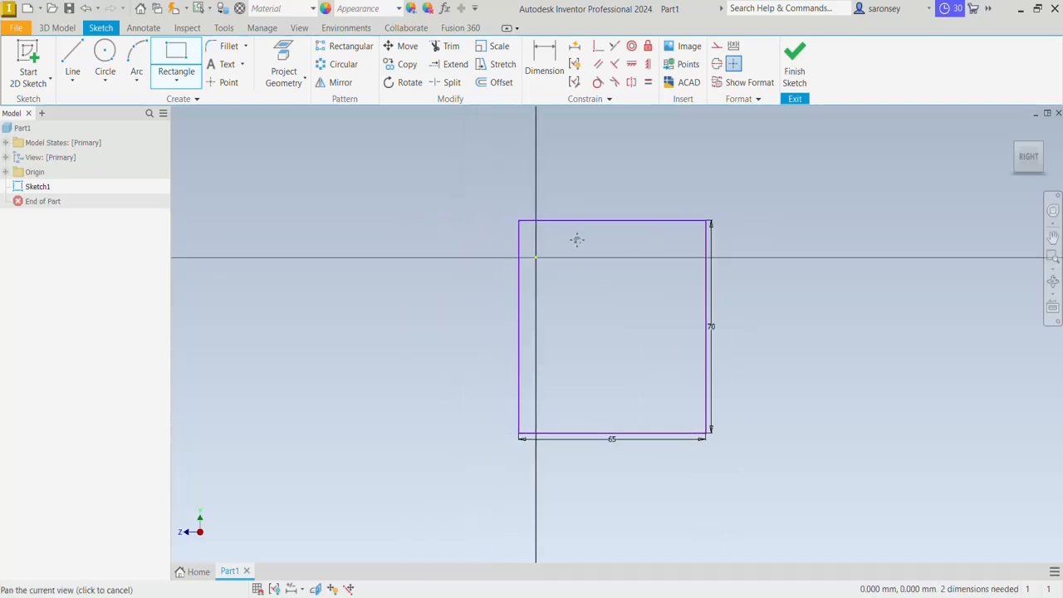
pyautogui.click(601, 50)
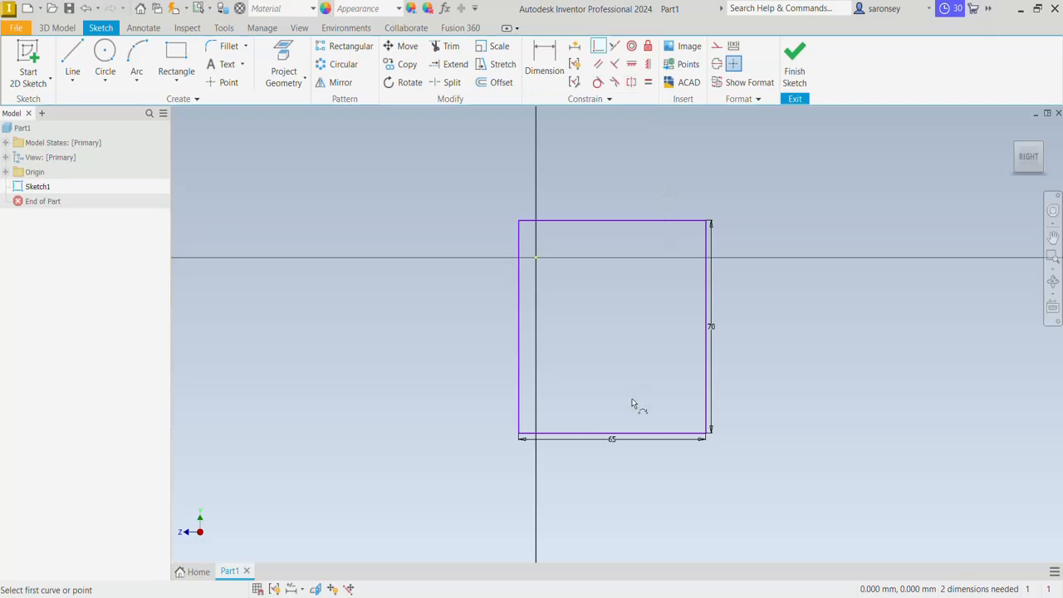
pyautogui.click(615, 433)
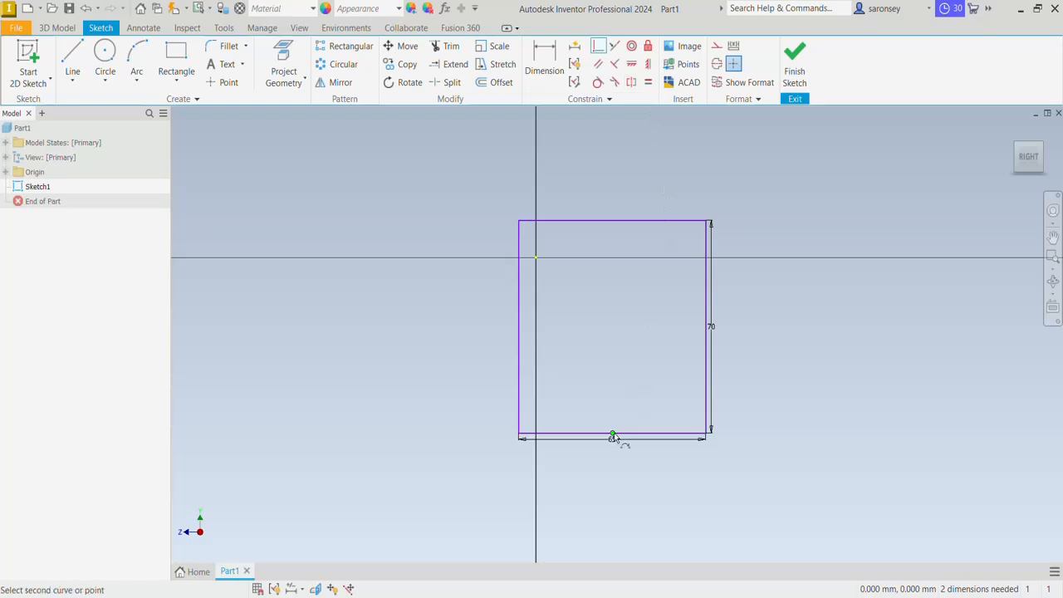
pyautogui.click(535, 259)
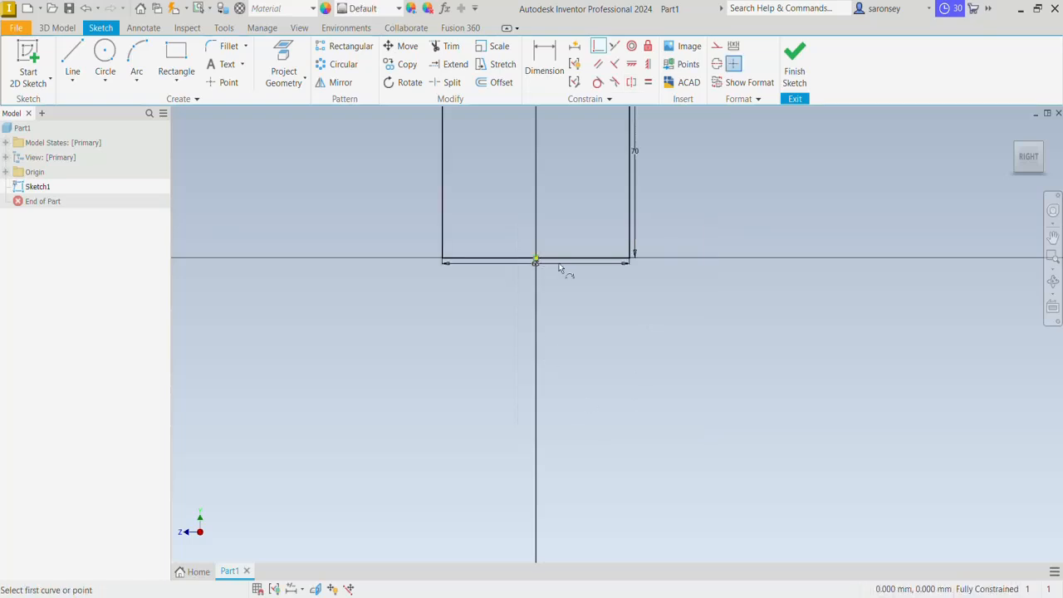
pyautogui.moveTo(727, 297); pyautogui.dragTo(754, 404, button='middle')
pyautogui.scroll(3, 731, 361)
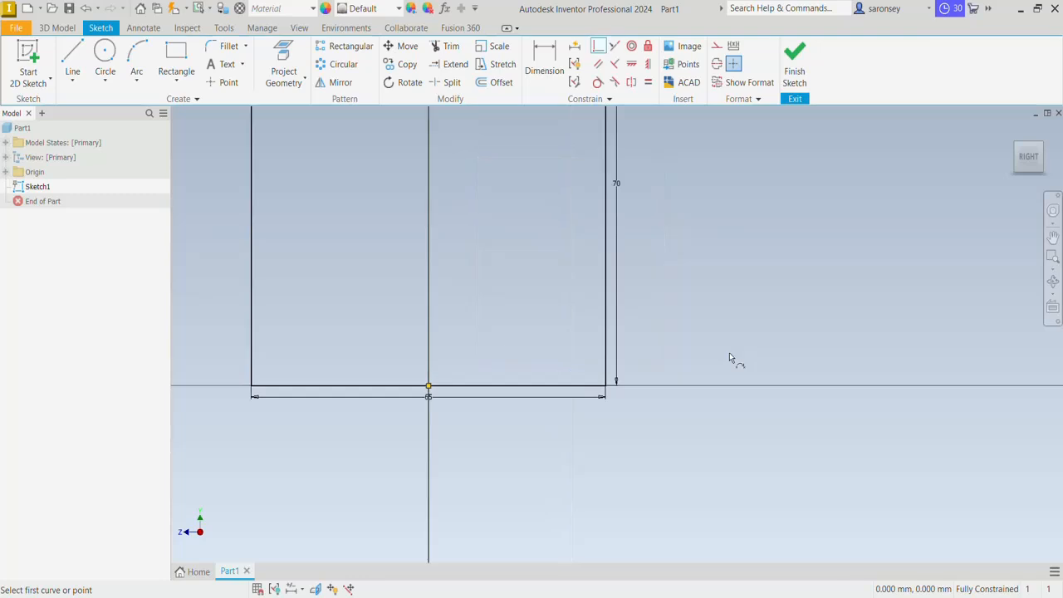
pyautogui.scroll(-1, 735, 355)
pyautogui.moveTo(735, 356); pyautogui.dragTo(817, 448, button='middle')
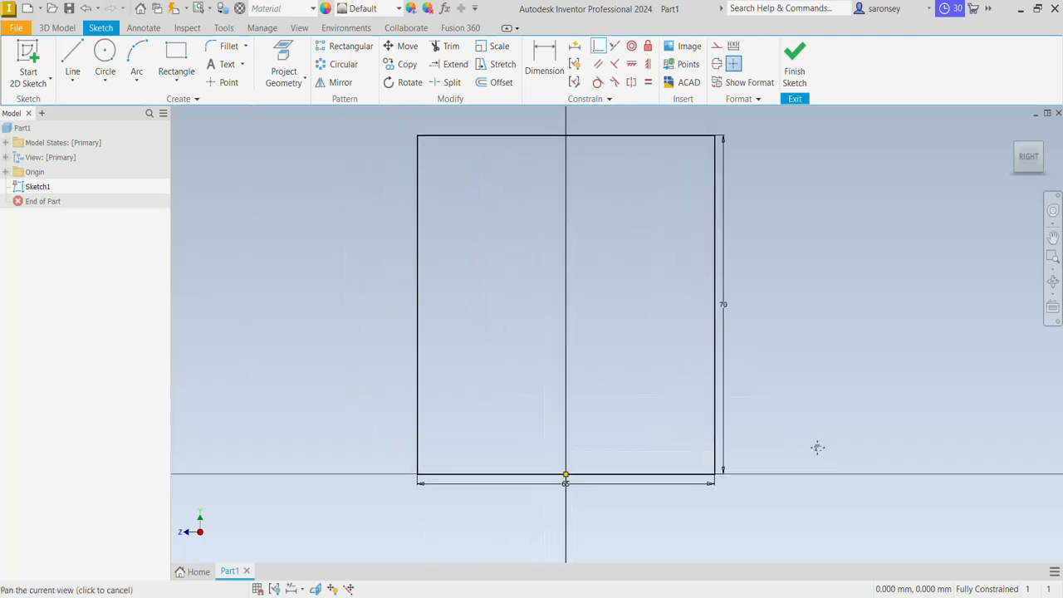
pyautogui.click(795, 63)
# Extrude the rectangle symmetrically about the sketch plane with a total distance of 100 mm
pyautogui.scroll(-2, 728, 296)
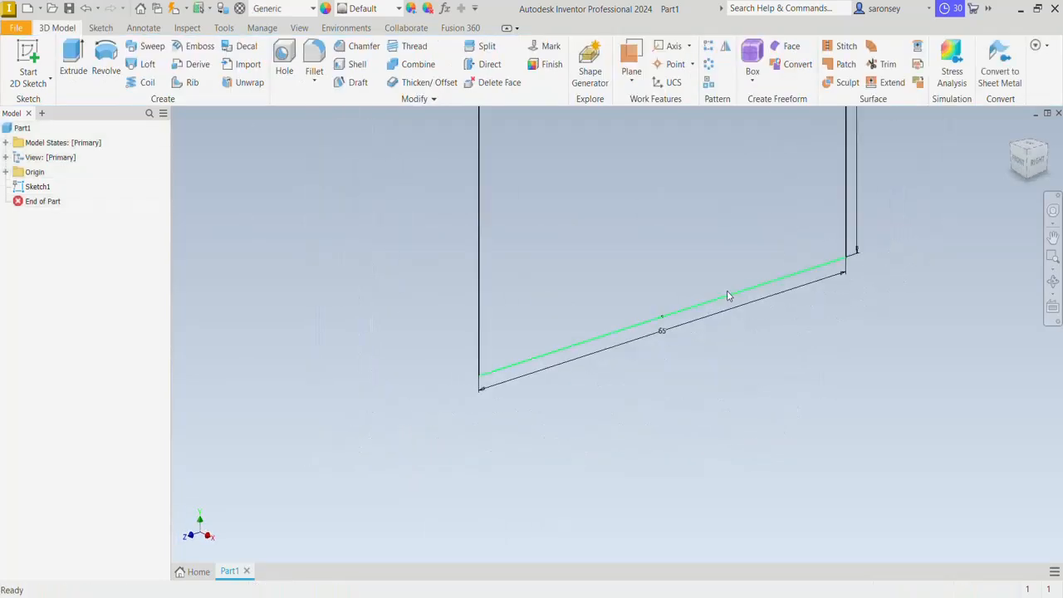
pyautogui.scroll(-2, 728, 296)
pyautogui.moveTo(729, 278); pyautogui.dragTo(683, 446, button='middle')
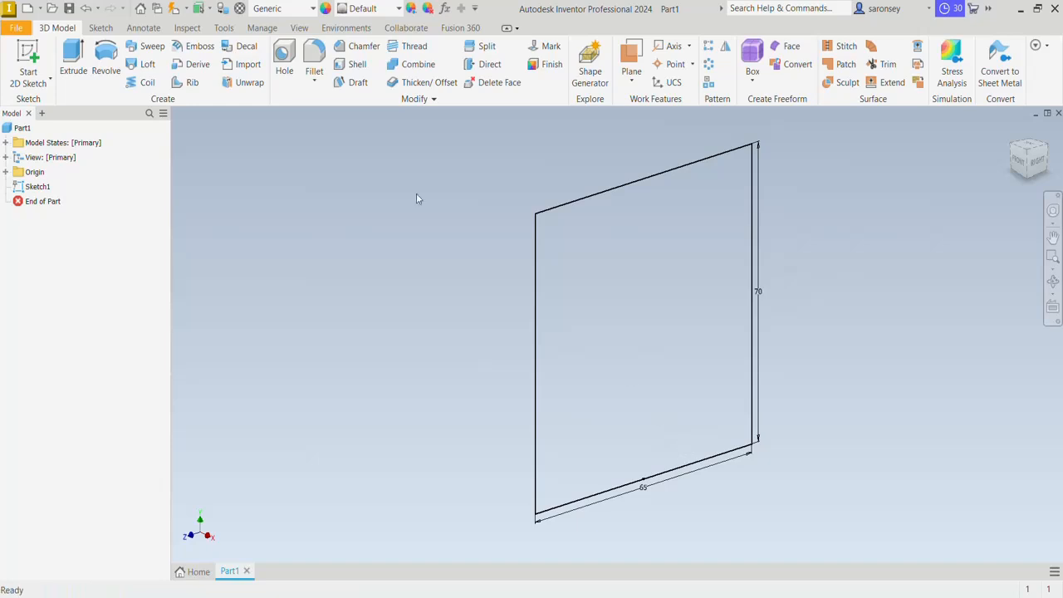
pyautogui.click(70, 63)
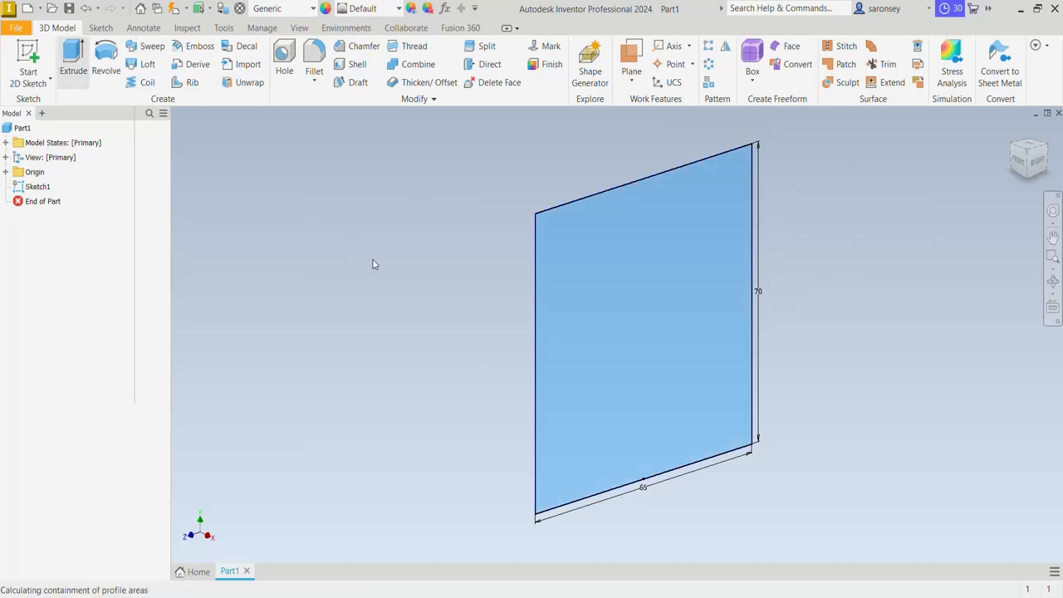
pyautogui.click(254, 231)
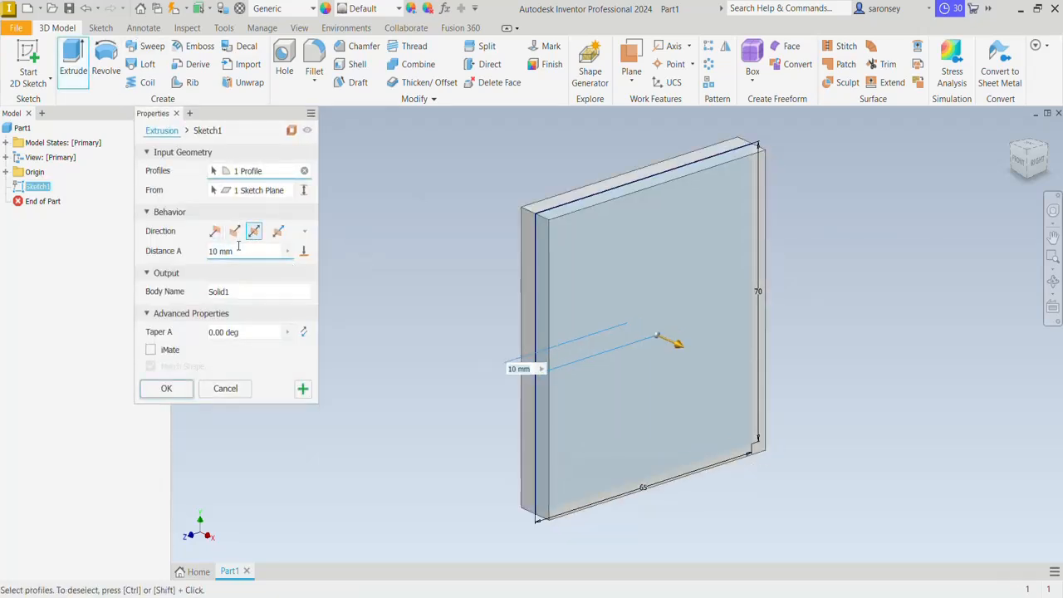
pyautogui.write('1')
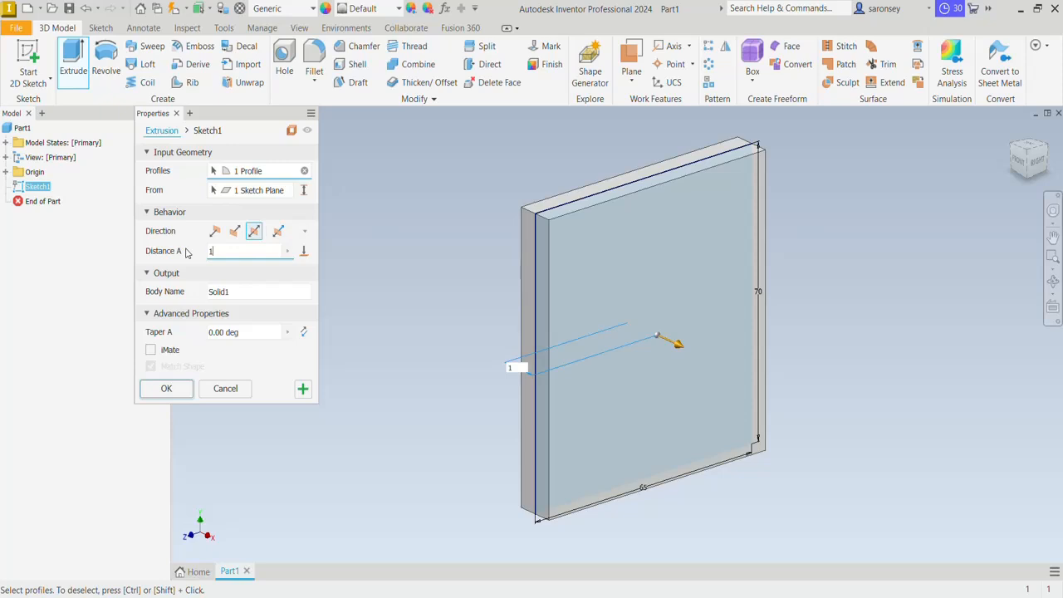
pyautogui.write('00')
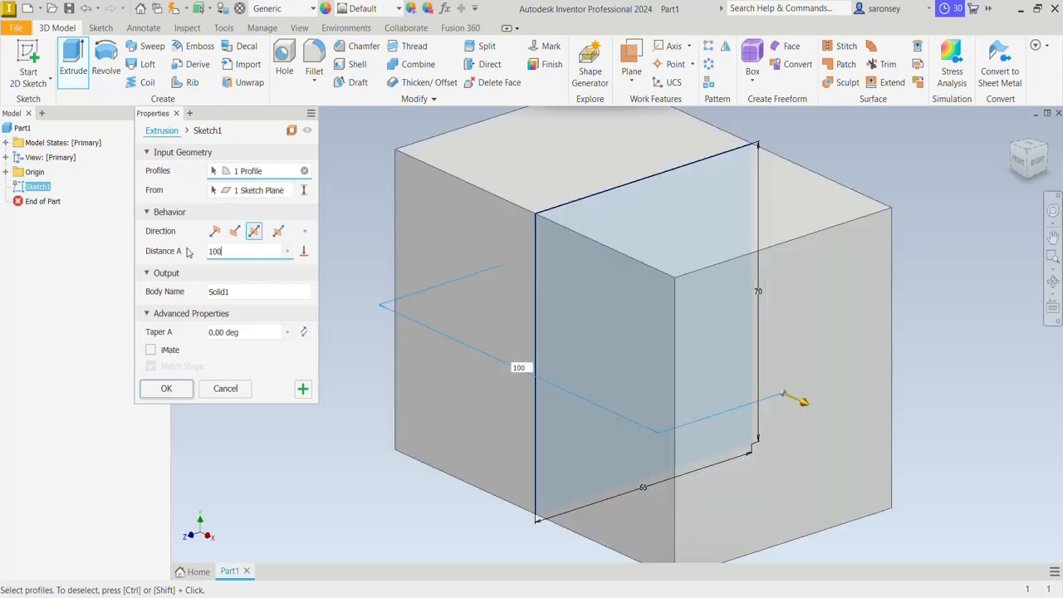
pyautogui.click(166, 388)
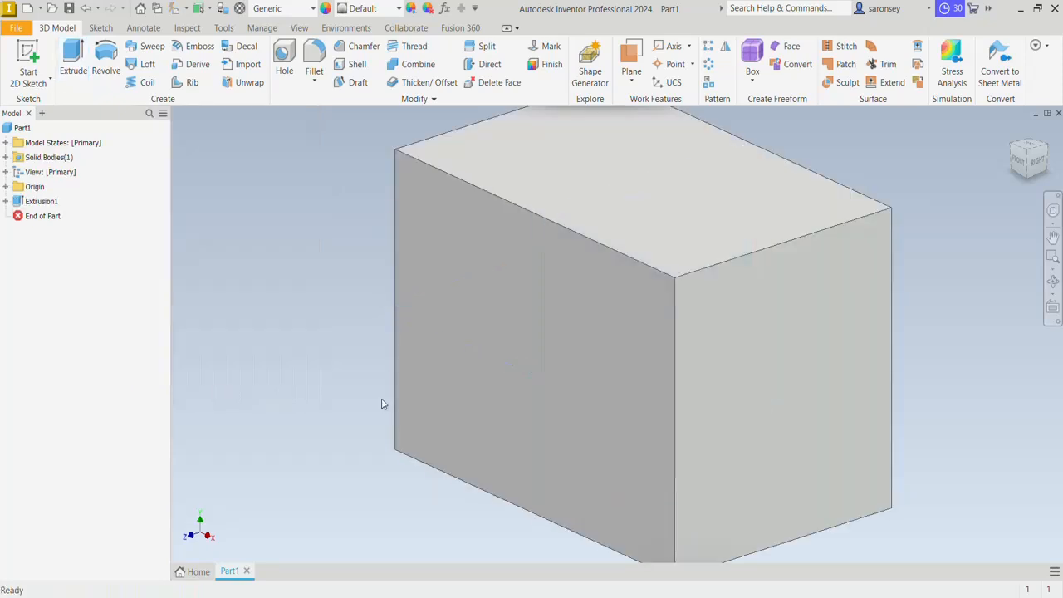
# Start a sketch on the block's right end face and draw a wide, flat rectangle across the vertical axis in its lower half
pyautogui.click(755, 399)
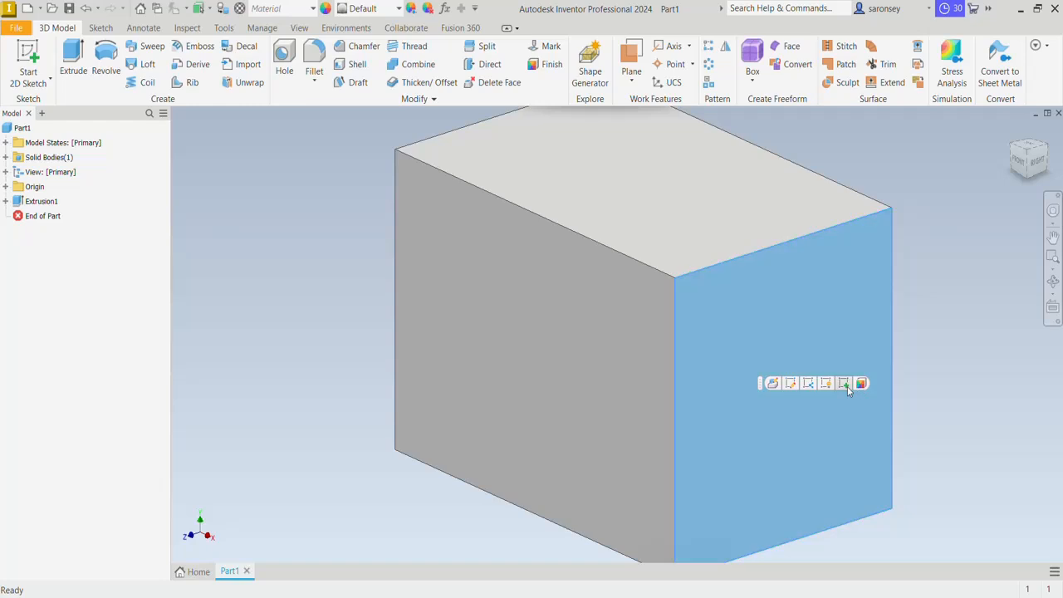
pyautogui.click(845, 384)
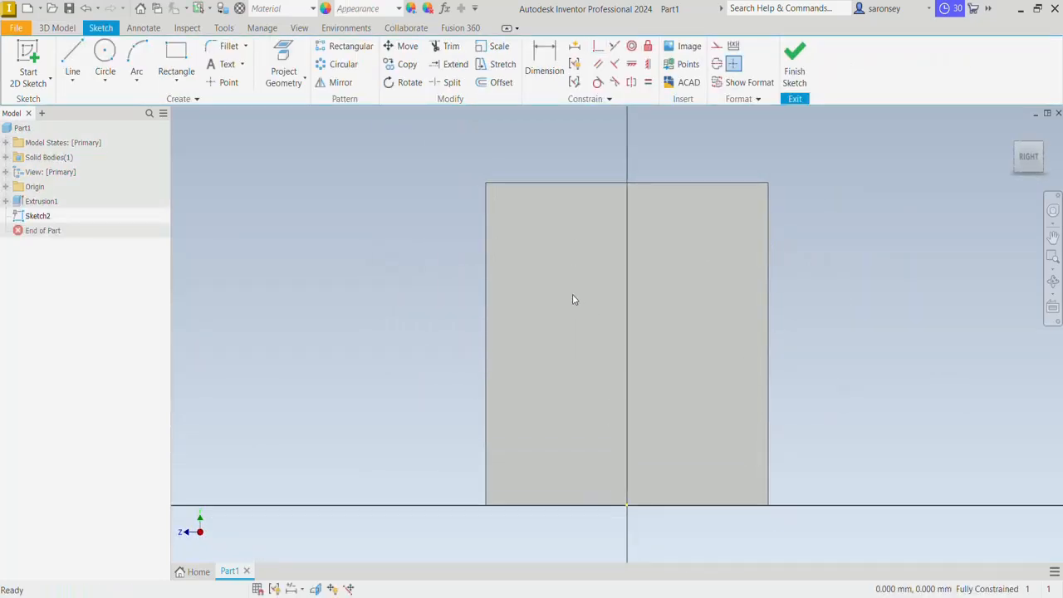
pyautogui.click(177, 58)
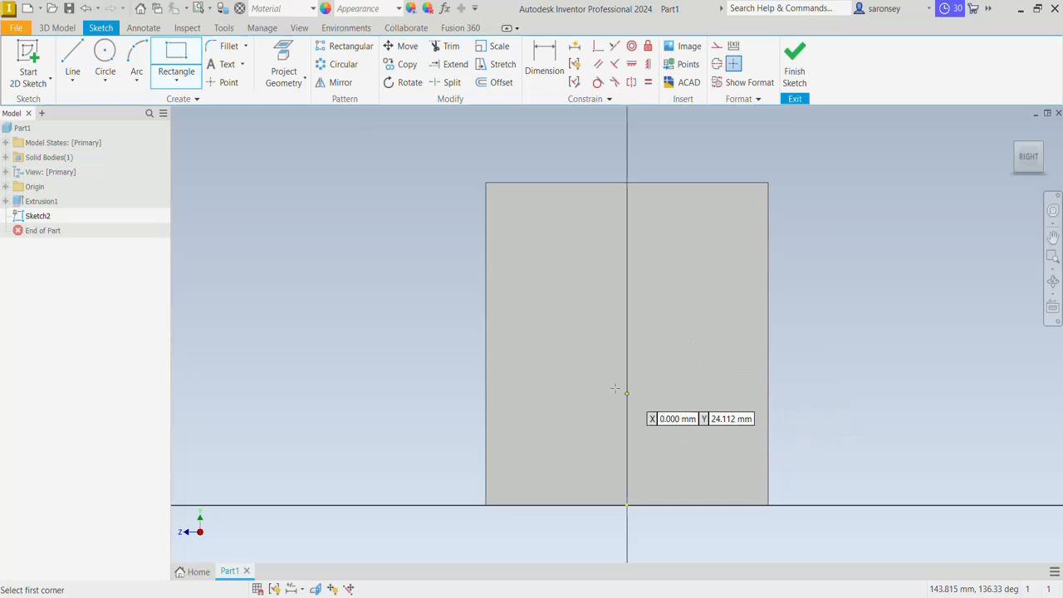
pyautogui.click(581, 378)
pyautogui.click(722, 405)
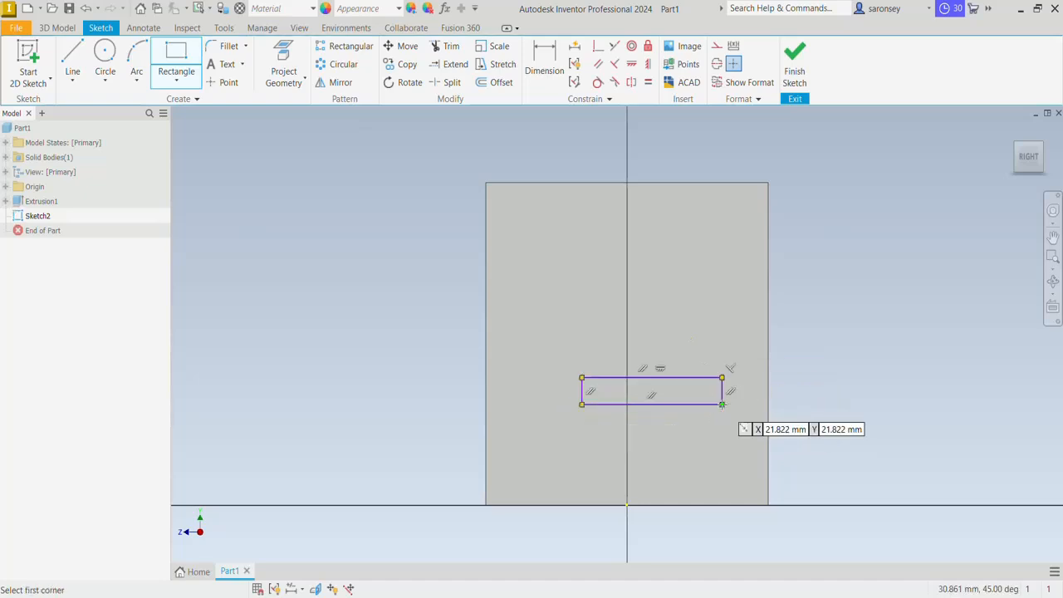
# Constrain the midpoint of the new rectangle's bottom edge to coincide with the origin on the block's bottom edge
pyautogui.click(597, 45)
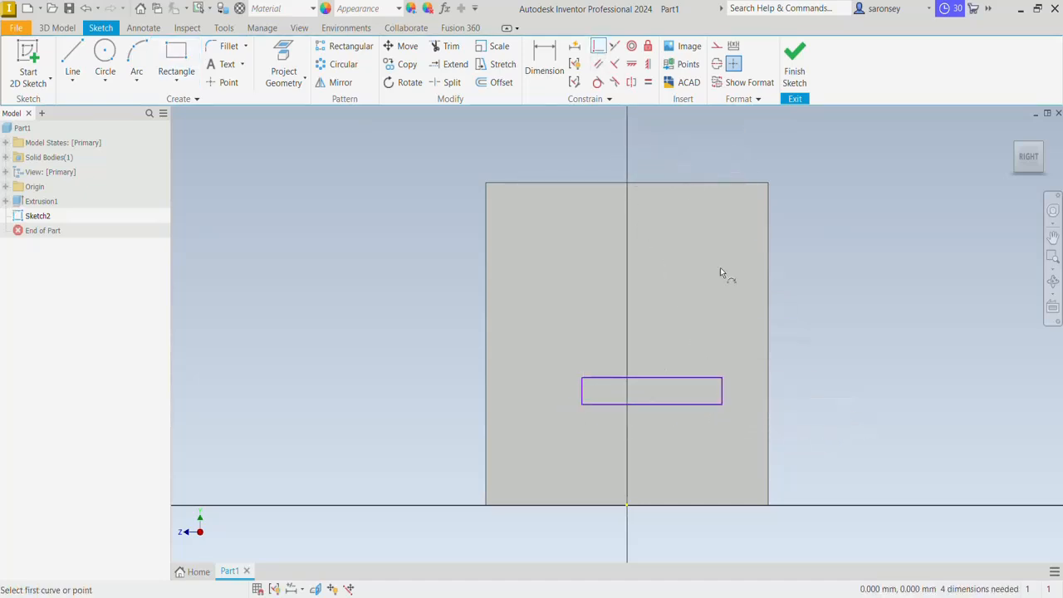
pyautogui.click(652, 406)
pyautogui.click(628, 506)
# Dimension the height of the small rectangle on the end face as 5 mm
pyautogui.press('d')
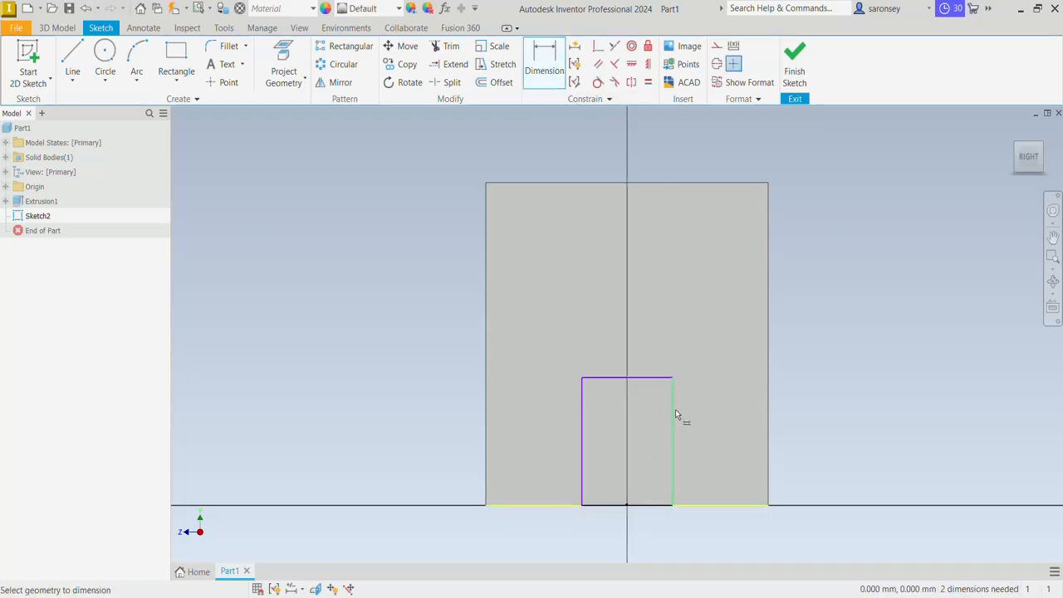
pyautogui.click(675, 411)
pyautogui.click(817, 430)
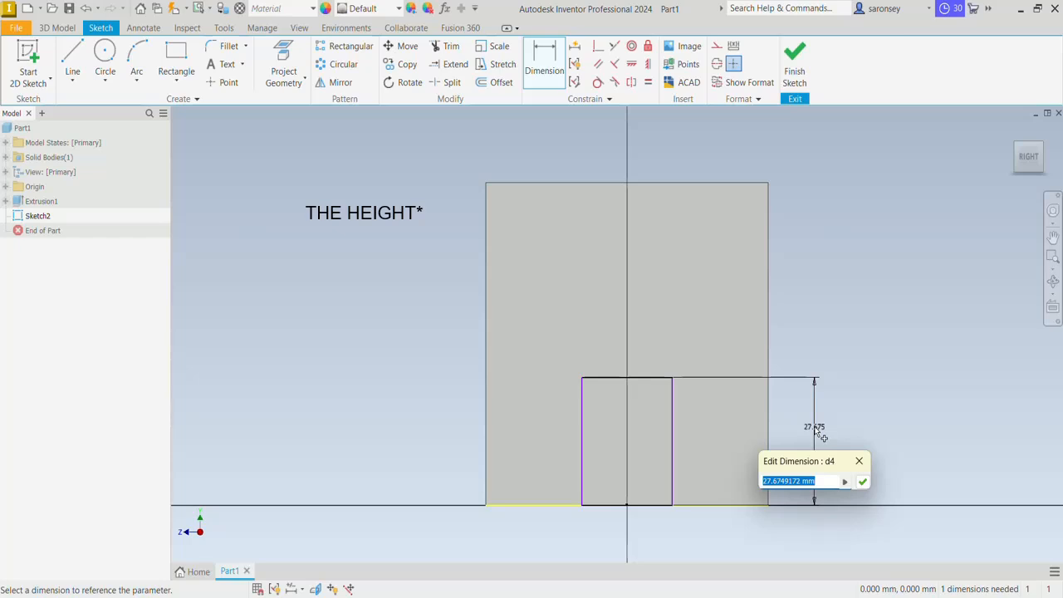
pyautogui.write('5')
pyautogui.press('Return')
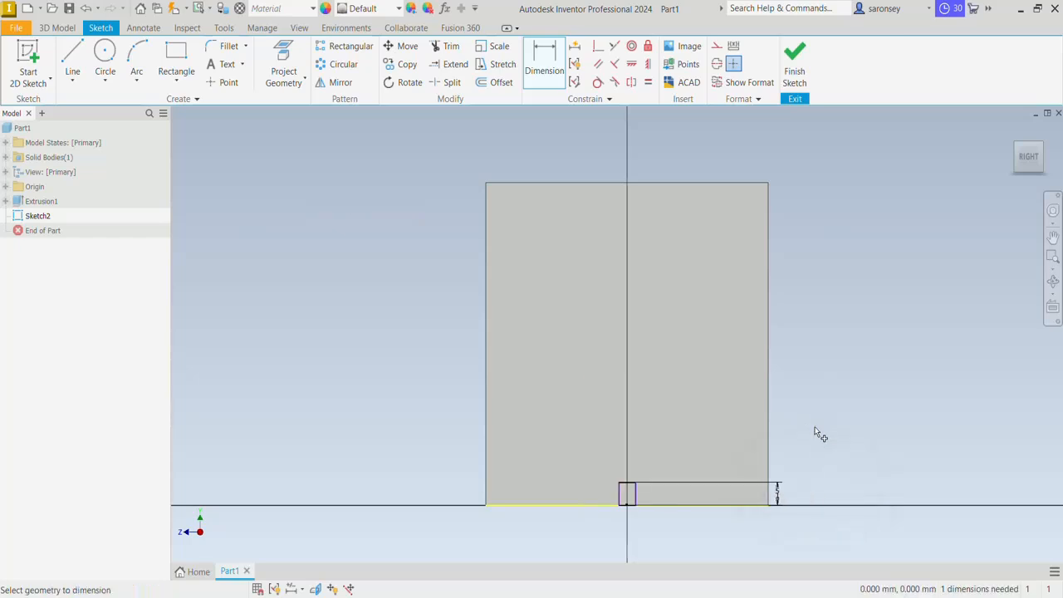
# Dimension the gap between the small rectangle's right edge and the block's right edge as 6.5 mm
pyautogui.scroll(-3, 645, 509)
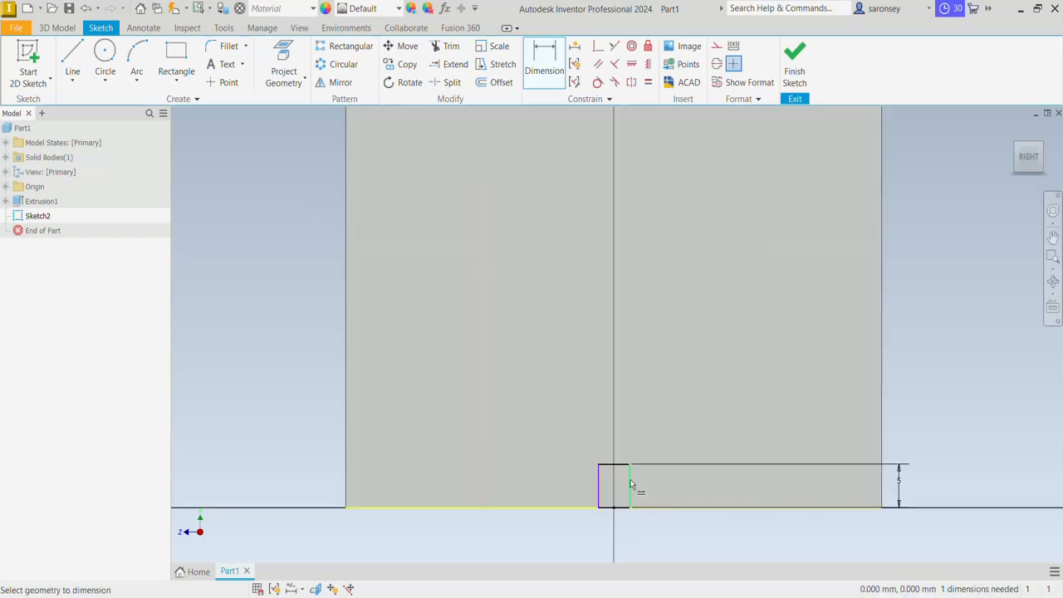
pyautogui.click(630, 483)
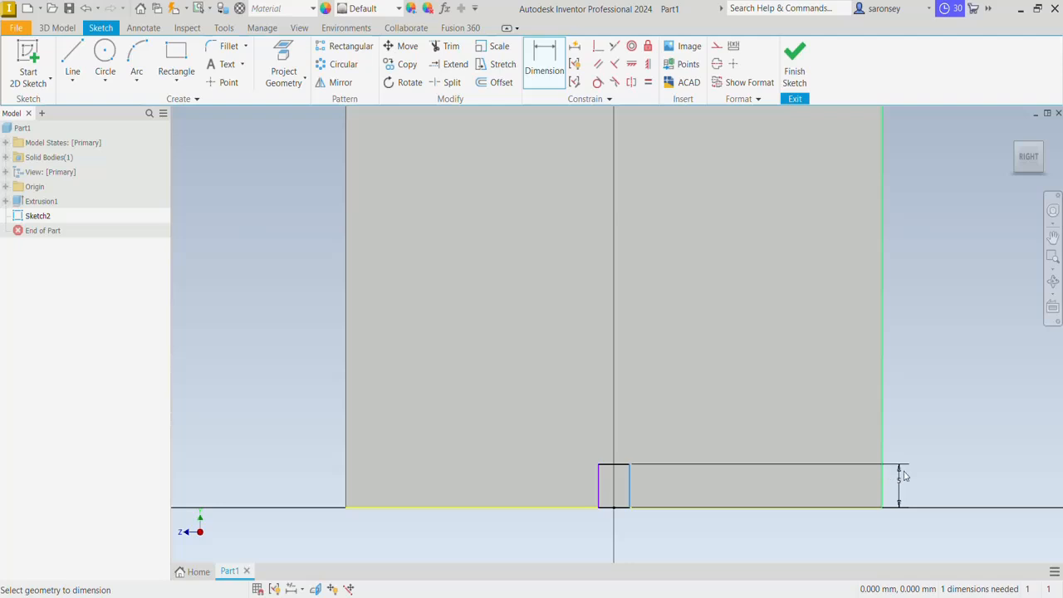
pyautogui.click(902, 477)
pyautogui.click(837, 544)
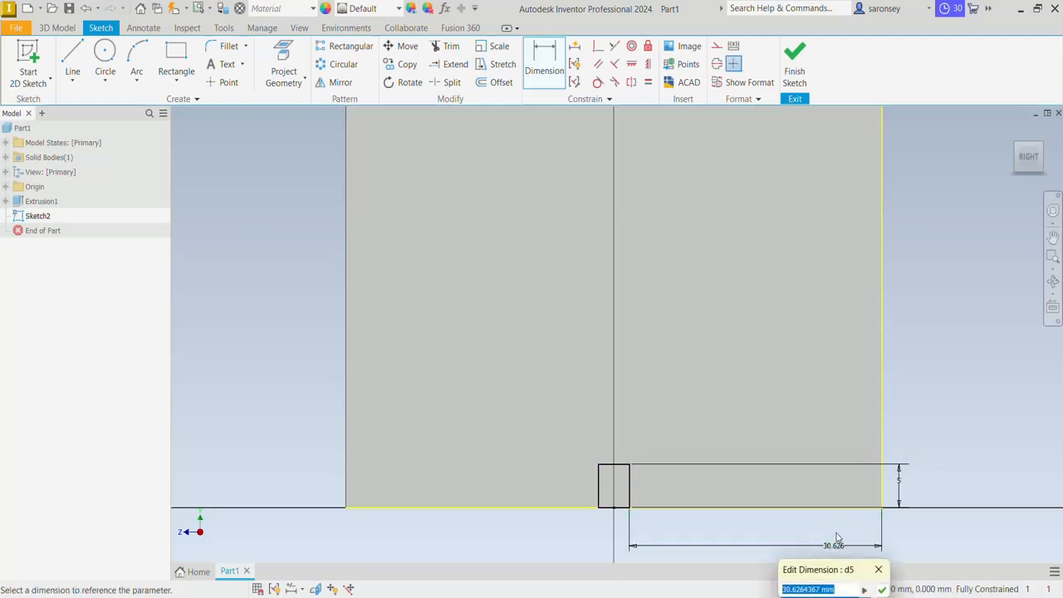
pyautogui.write('6.5')
pyautogui.press('Return')
pyautogui.scroll(3, 848, 524)
pyautogui.moveTo(907, 376); pyautogui.dragTo(838, 373, button='middle')
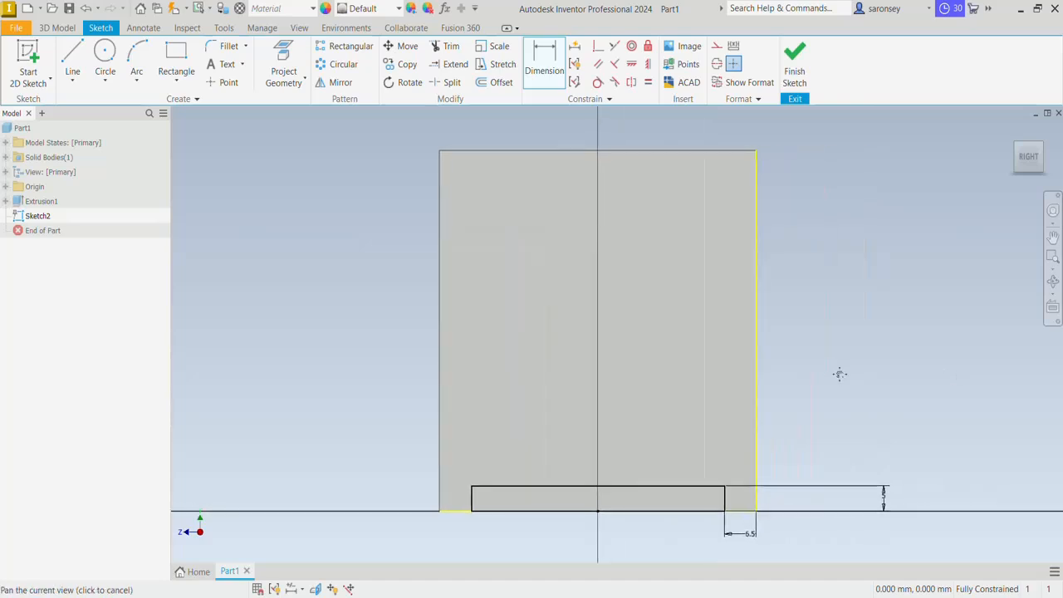
# Sketch a closed L-shaped profile about 15.6 mm wide and 26 mm tall in the end face's upper left corner, with its foot pointing inward
pyautogui.click(72, 58)
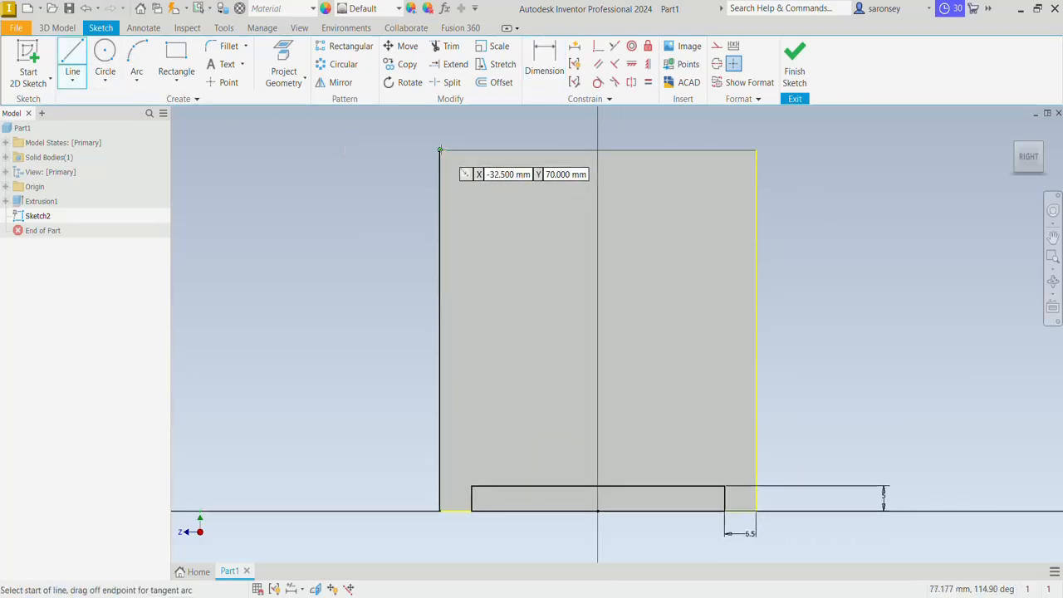
pyautogui.click(440, 150)
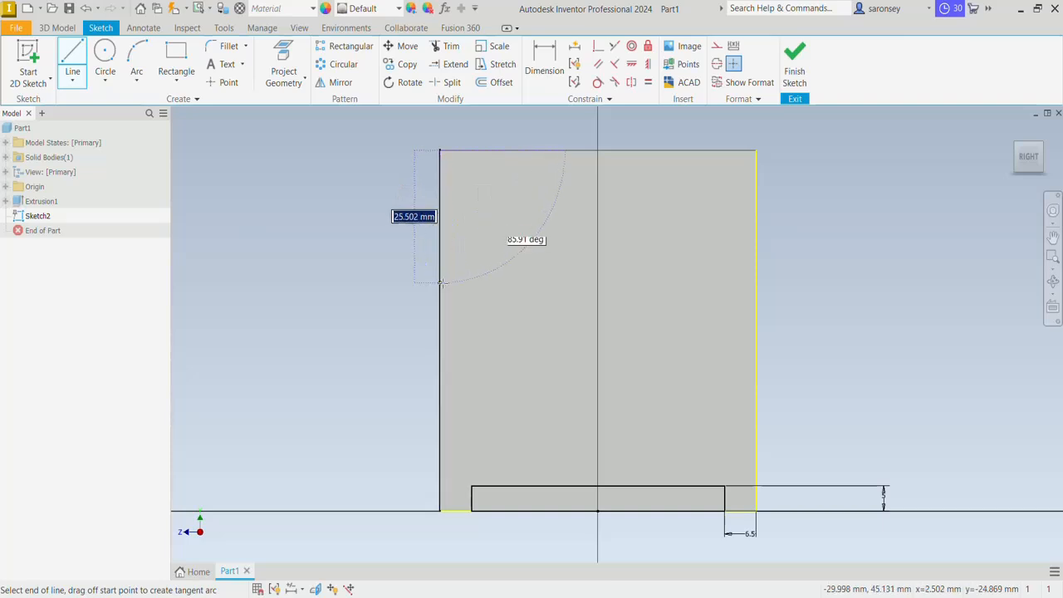
pyautogui.doubleClick(440, 285)
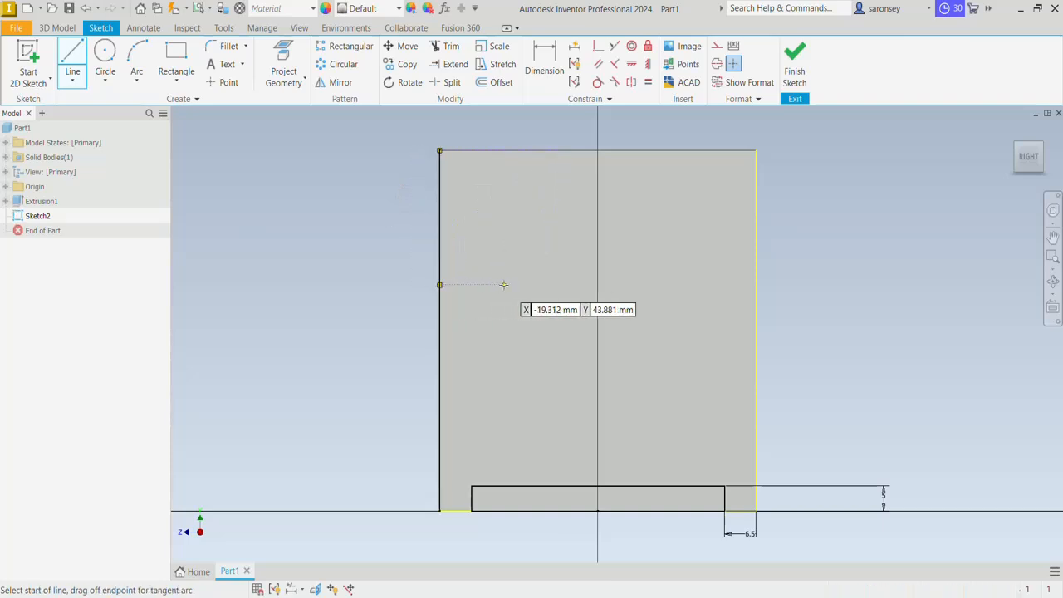
pyautogui.click(440, 285)
pyautogui.click(515, 285)
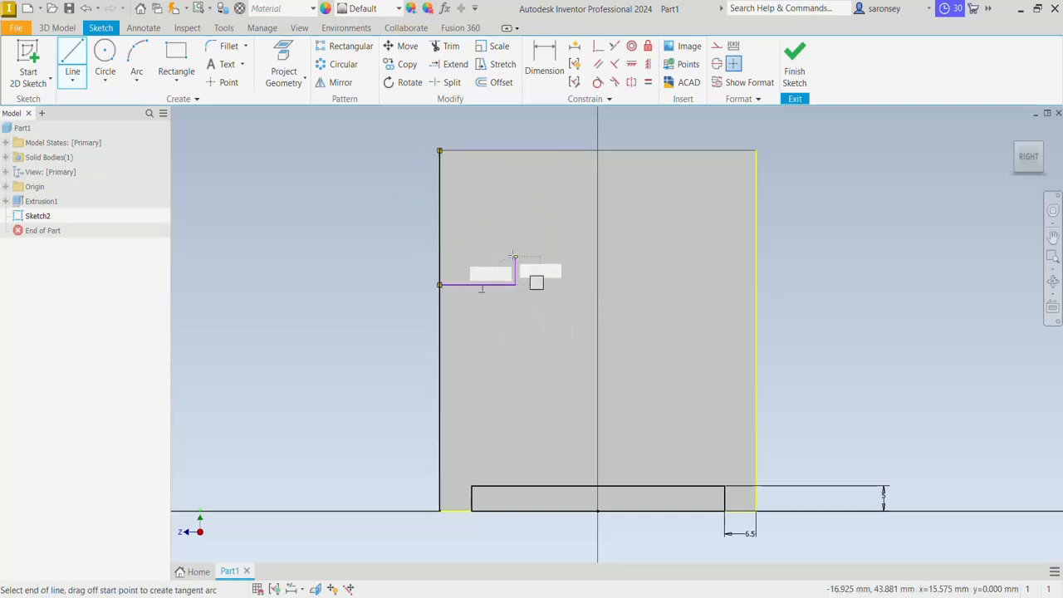
pyautogui.click(515, 249)
pyautogui.click(467, 249)
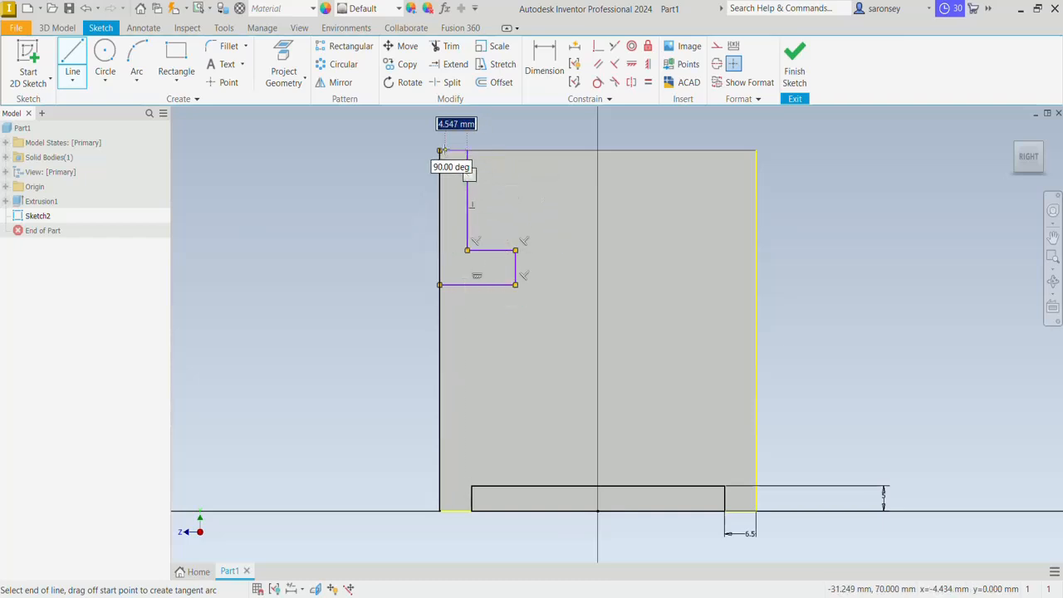
pyautogui.doubleClick(467, 150)
pyautogui.click(466, 150)
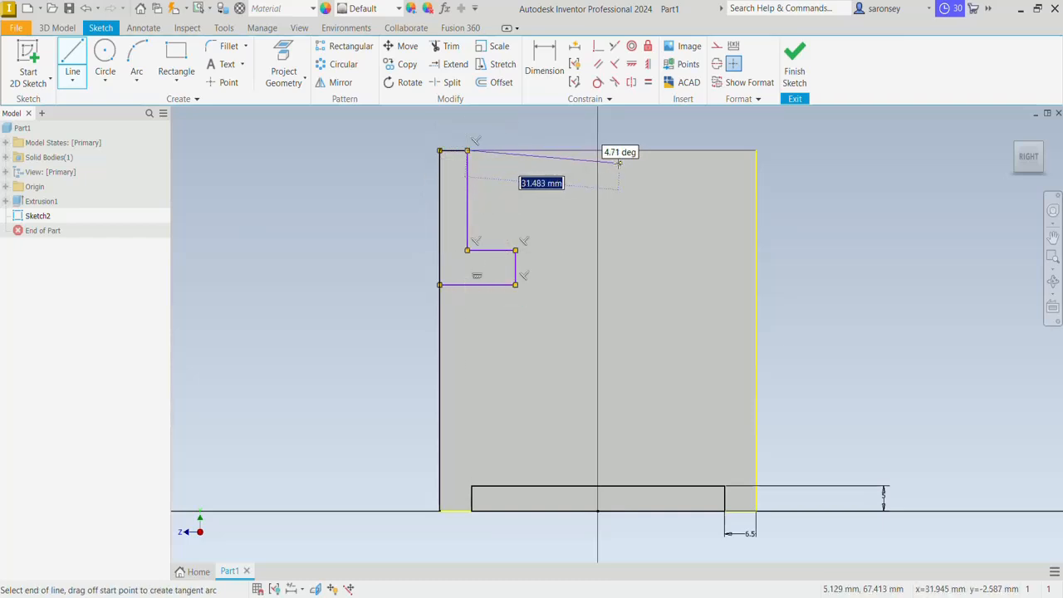
# Sketch an open profile from the top edge's midpoint: about 10 mm left, 8 mm diagonally inward, 10 mm down and 8 mm right across the axis
pyautogui.rightClick(558, 172)
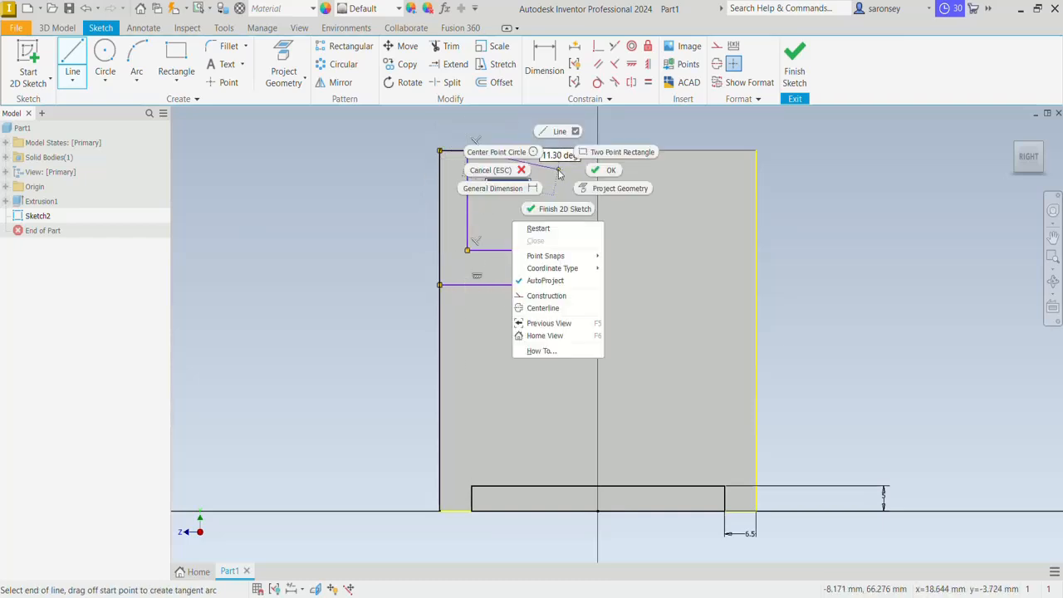
pyautogui.click(558, 231)
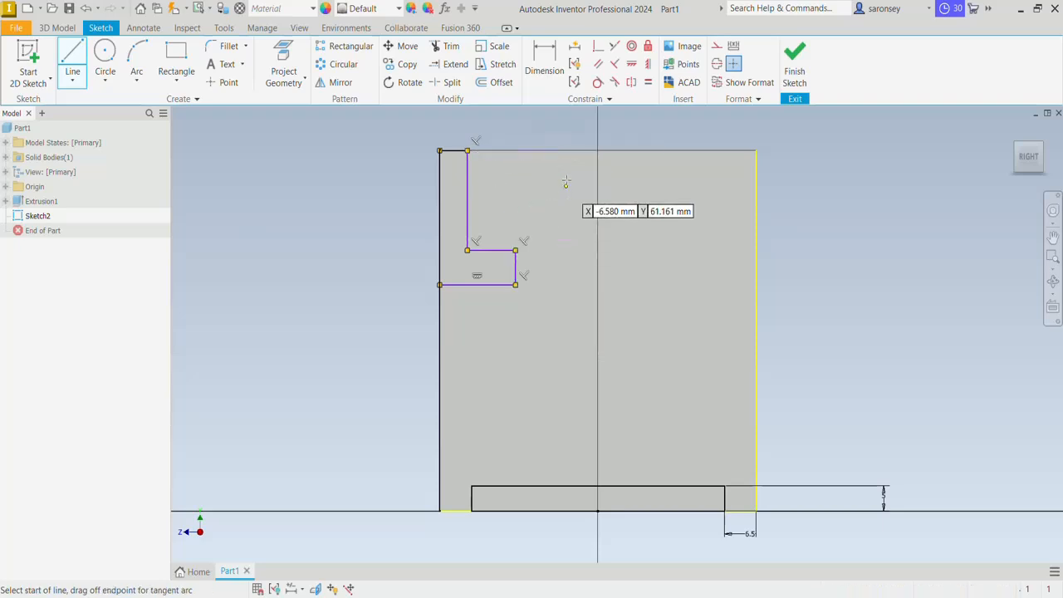
pyautogui.click(598, 150)
pyautogui.click(548, 150)
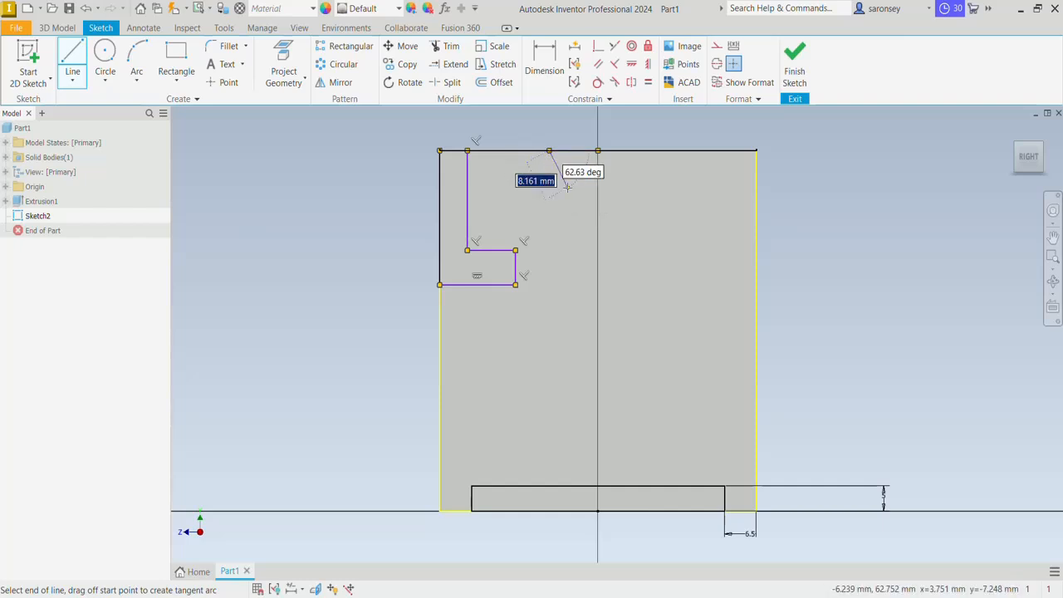
pyautogui.click(567, 188)
pyautogui.click(567, 236)
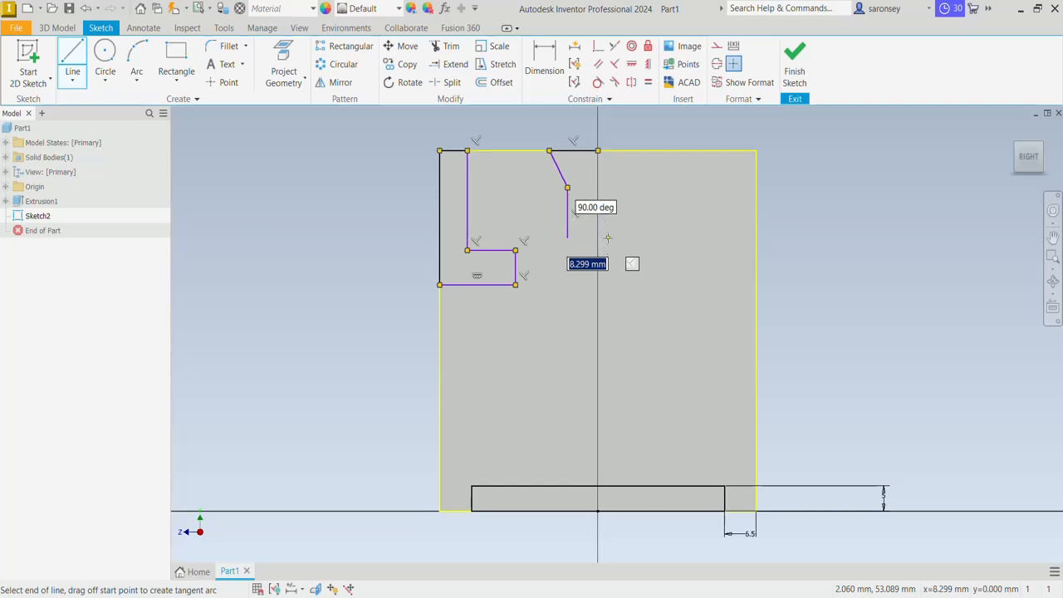
pyautogui.click(608, 236)
pyautogui.rightClick(685, 214)
pyautogui.click(711, 218)
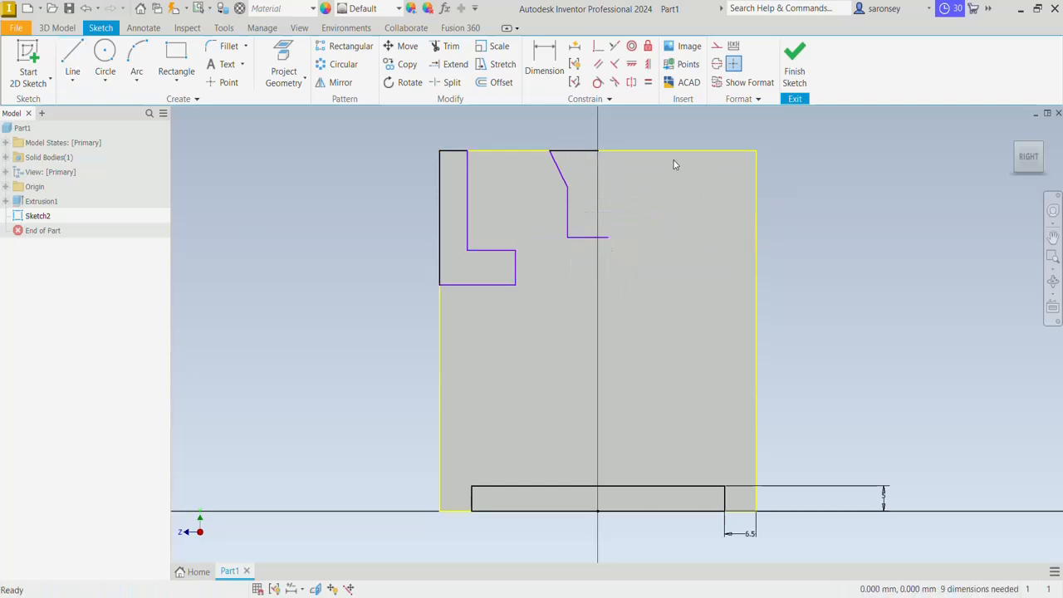
# Constrain the free end of the open profile's bottom line to align vertically with the origin
pyautogui.click(649, 65)
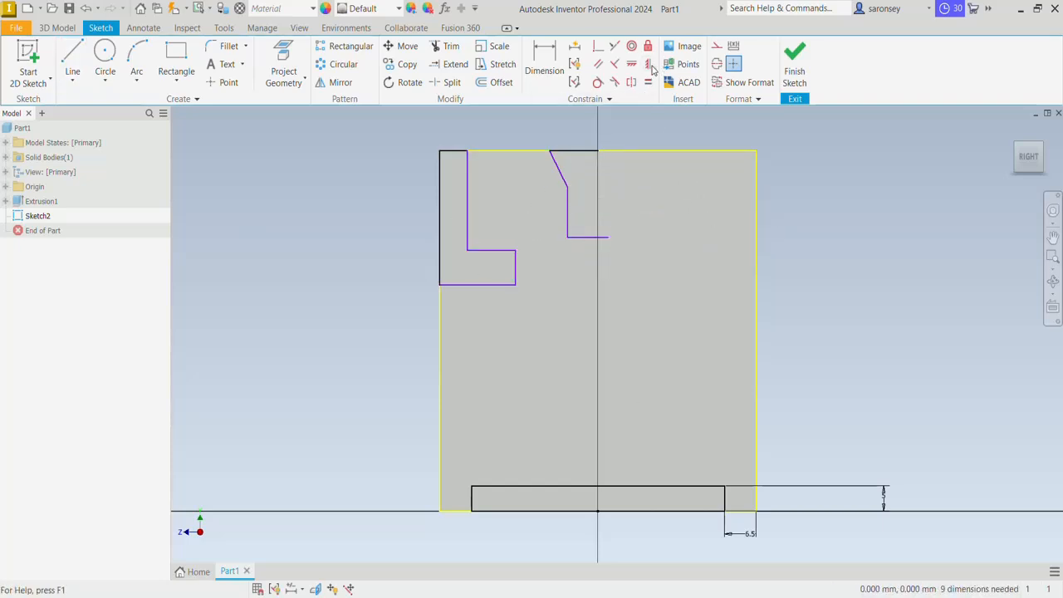
pyautogui.click(608, 239)
pyautogui.click(599, 511)
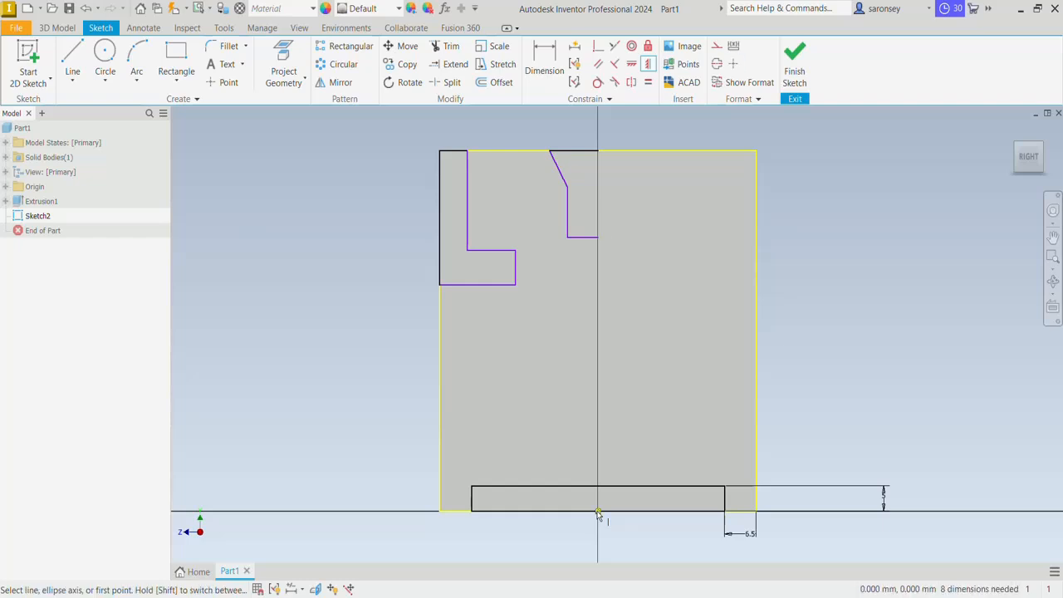
pyautogui.rightClick(682, 253)
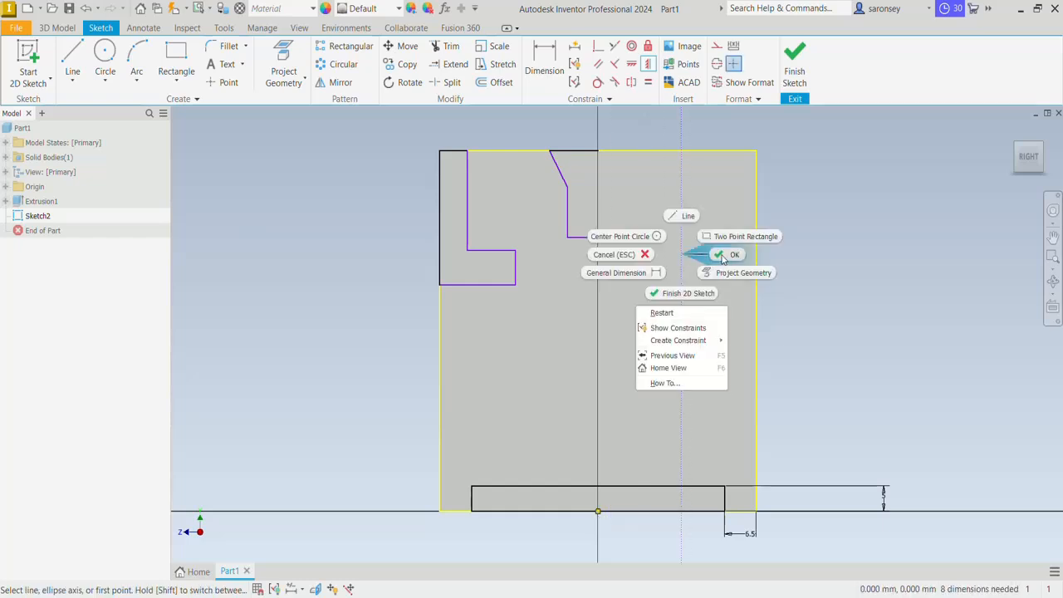
pyautogui.click(717, 265)
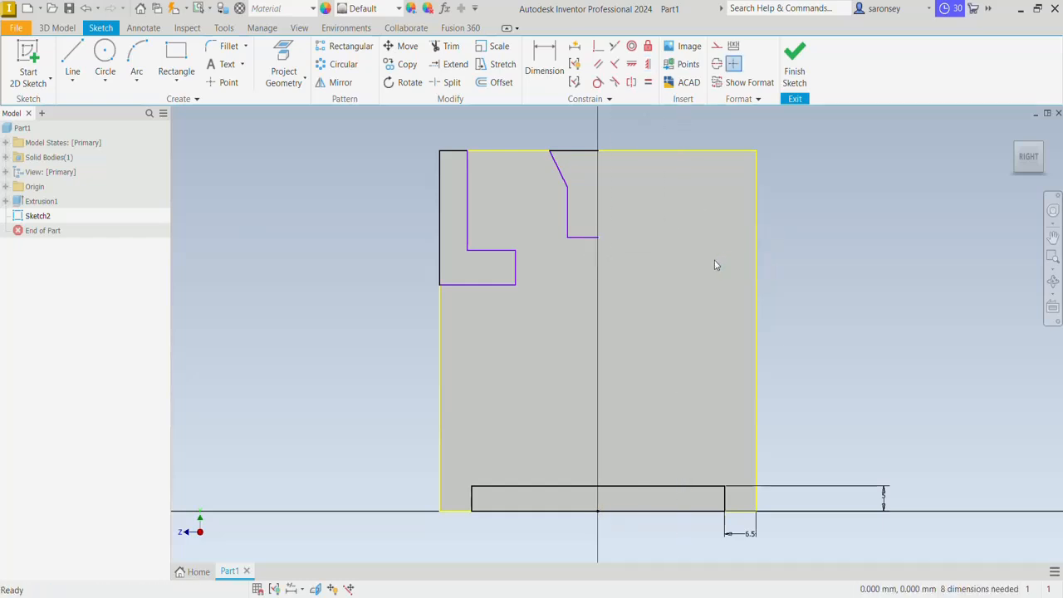
# Dimension the height from the block's bottom edge to the L-shaped profile's lower edge as 31.75 mm
pyautogui.click(544, 60)
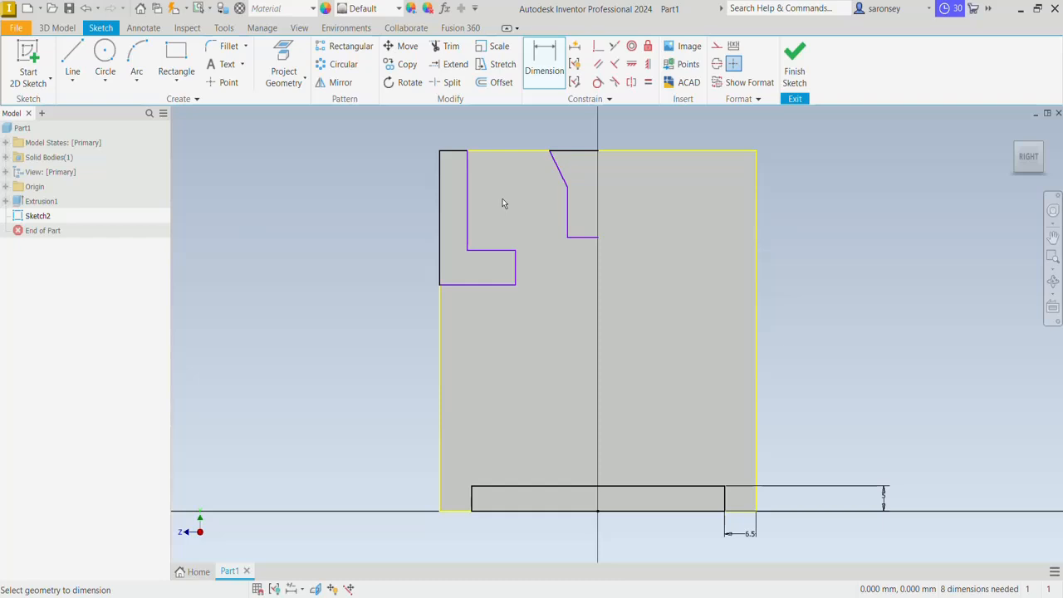
pyautogui.click(491, 286)
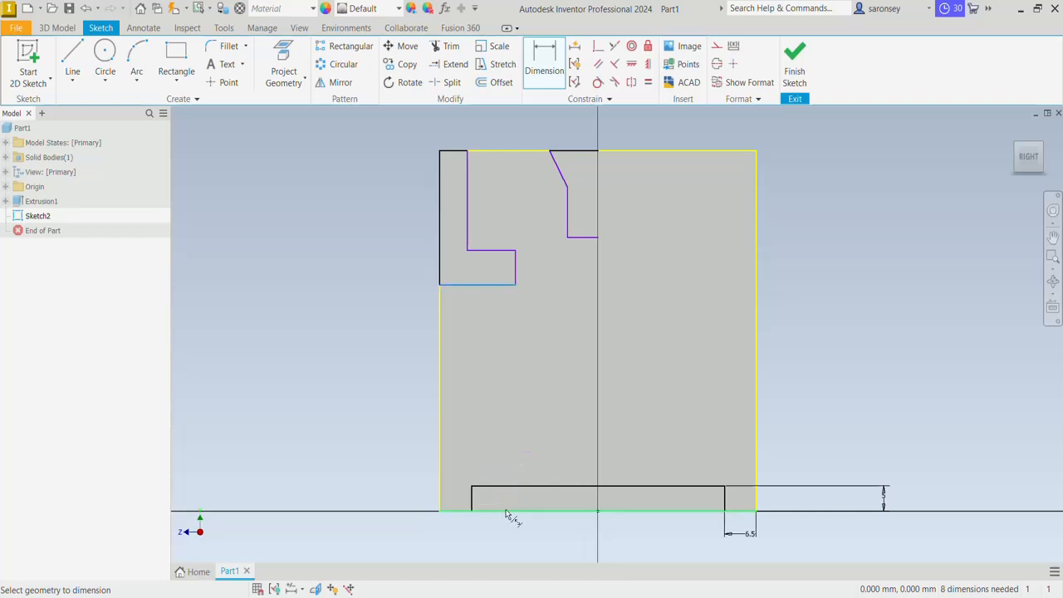
pyautogui.click(506, 512)
pyautogui.click(391, 427)
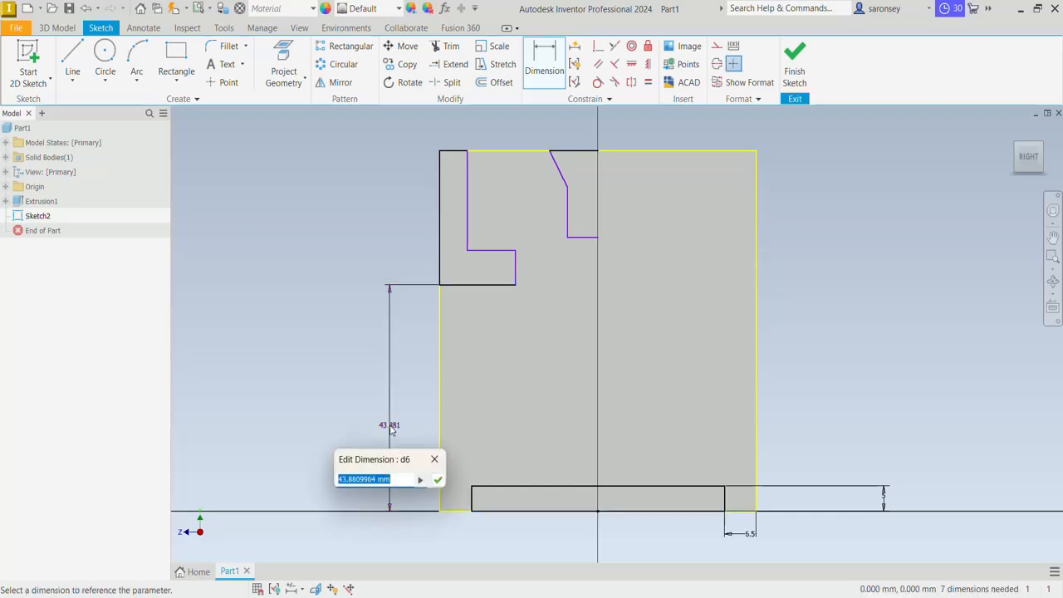
pyautogui.write('31.75')
pyautogui.press('Return')
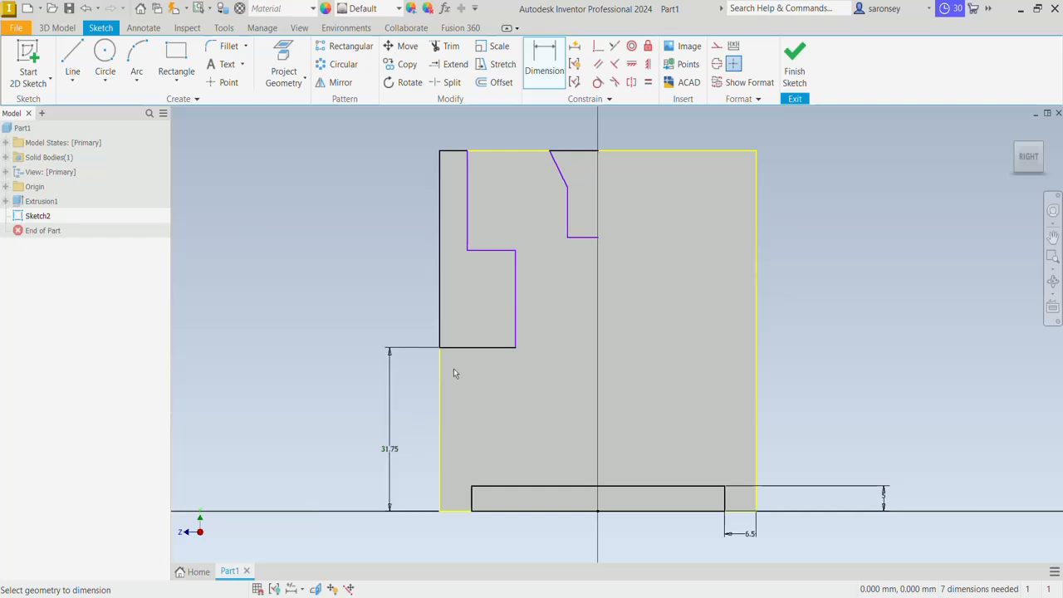
# Dimension the height from the block's bottom edge to the upper edge of the L-shaped profile's foot as 38 mm
pyautogui.click(501, 251)
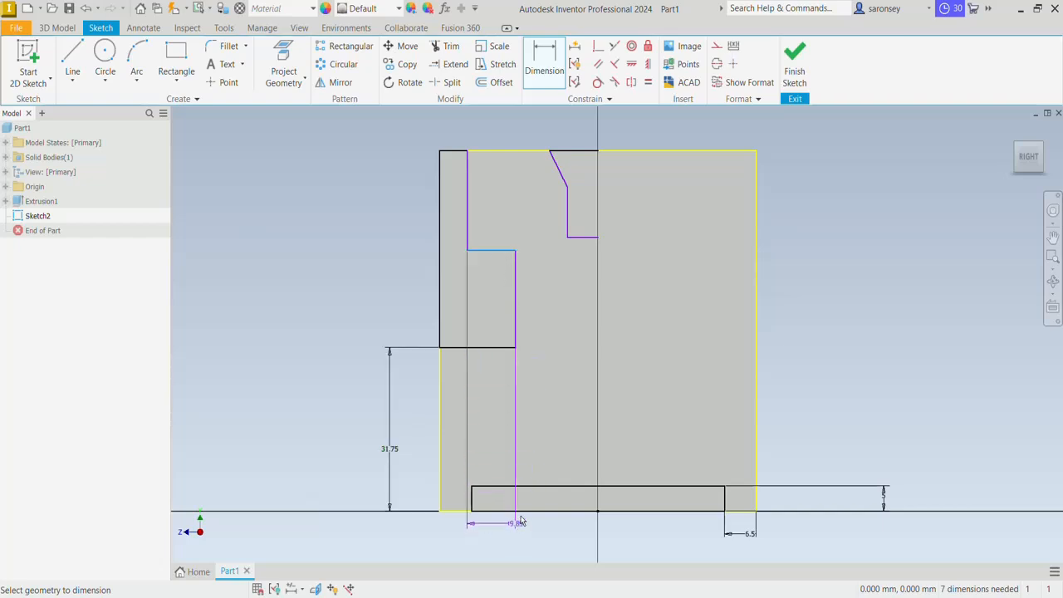
pyautogui.click(532, 512)
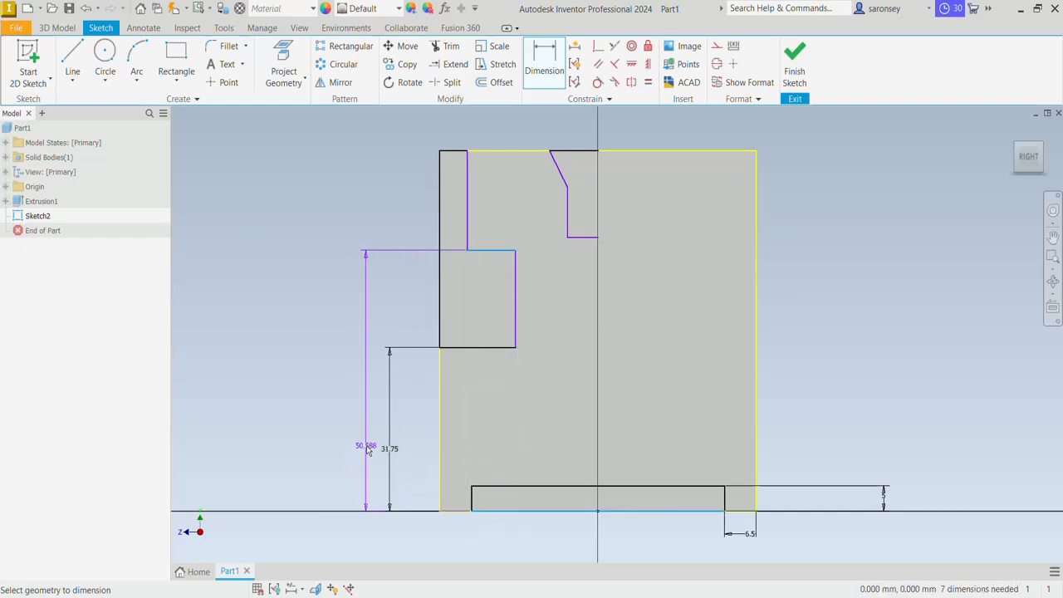
pyautogui.click(367, 449)
pyautogui.write('38')
pyautogui.press('Return')
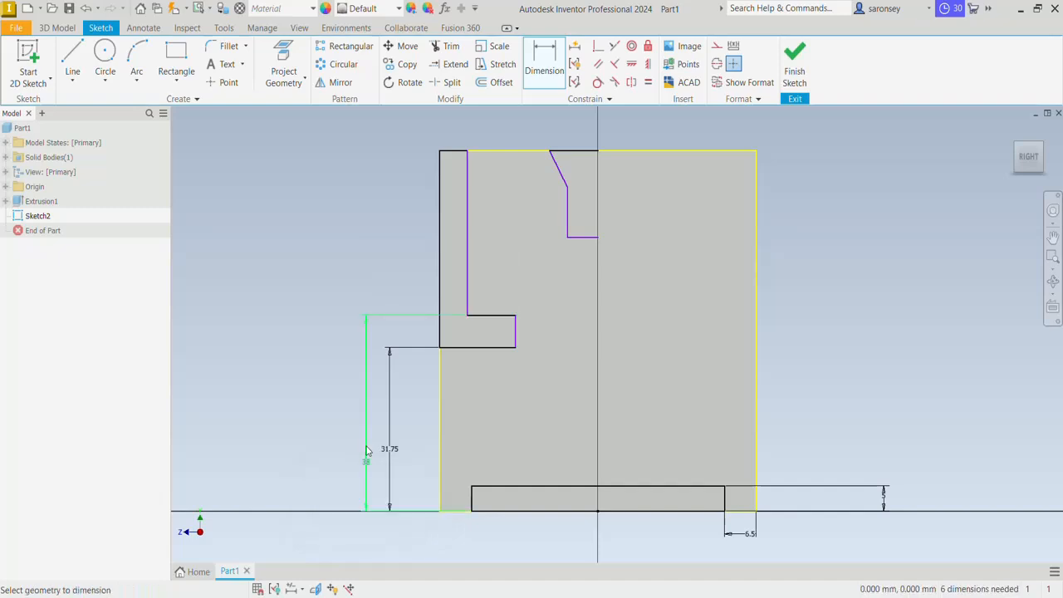
pyautogui.click(366, 451)
# Dimension the width of the L-shaped profile's bottom edge as 14 mm
pyautogui.click(507, 348)
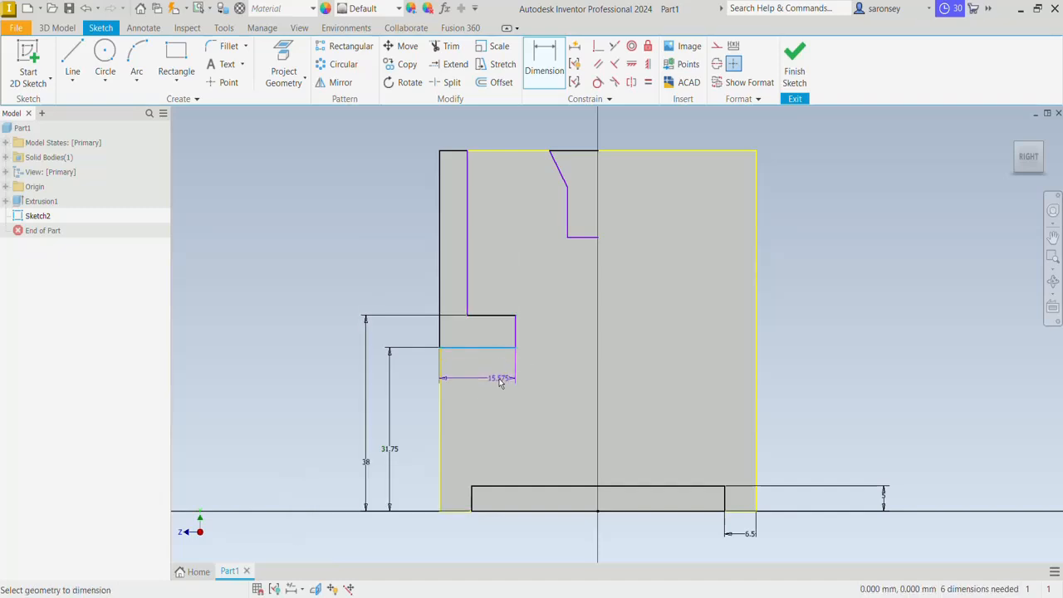
pyautogui.click(499, 381)
pyautogui.write('14')
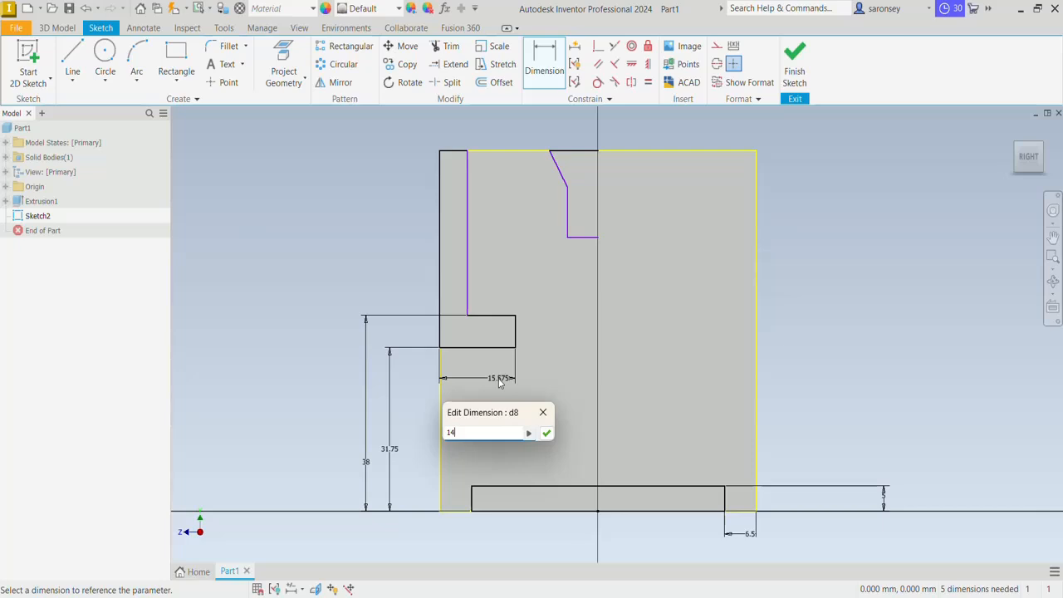
pyautogui.press('Return')
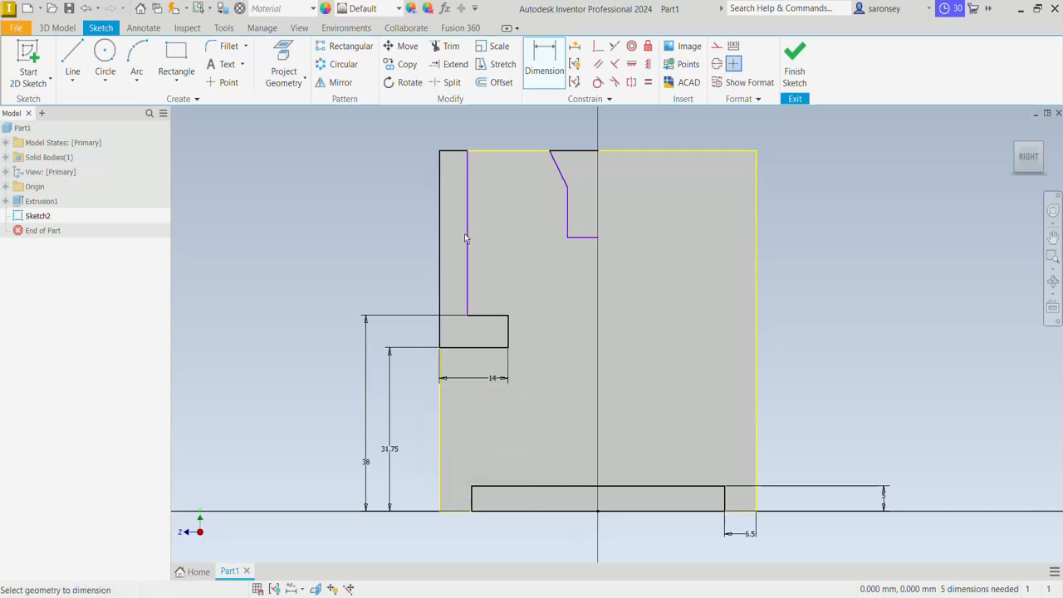
# Dimension the horizontal distance from the L-shaped profile's long inner vertical line to the origin as 25 mm
pyautogui.click(466, 214)
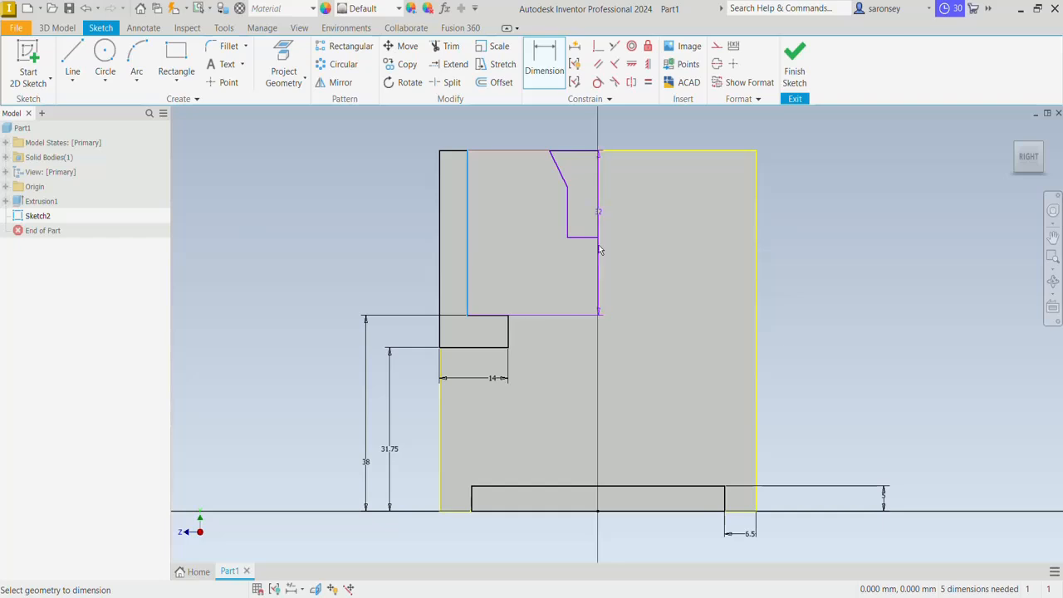
pyautogui.click(598, 516)
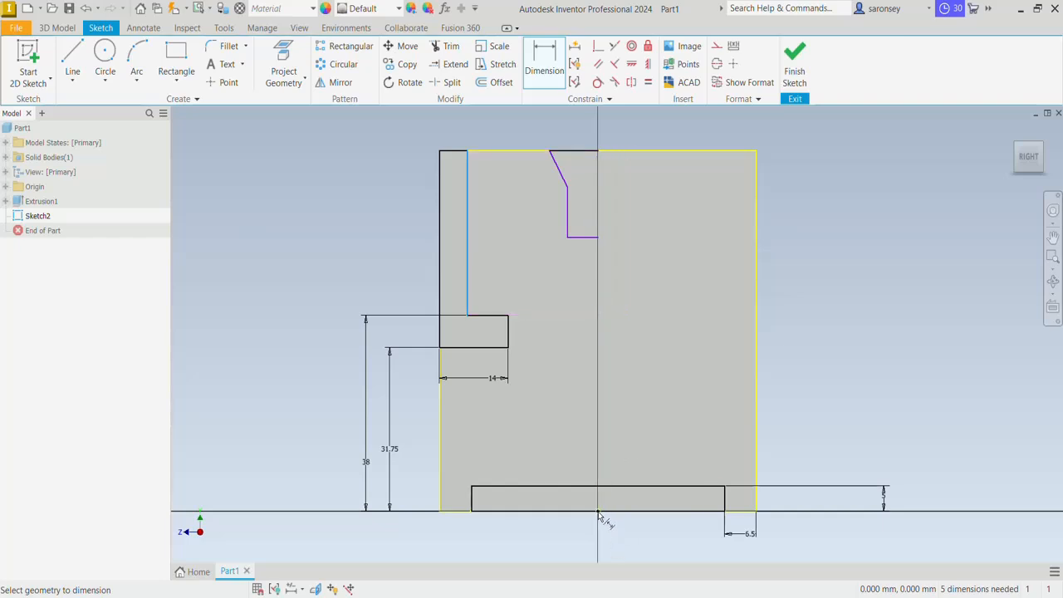
pyautogui.moveTo(584, 129); pyautogui.dragTo(580, 148, button='middle')
pyautogui.click(579, 148)
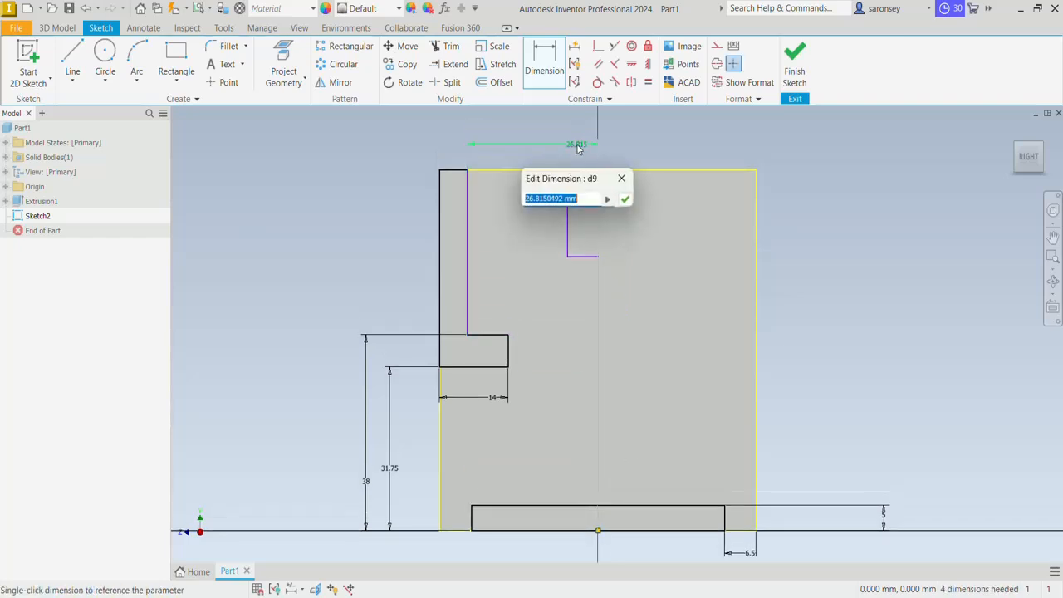
pyautogui.write('25')
pyautogui.press('Return')
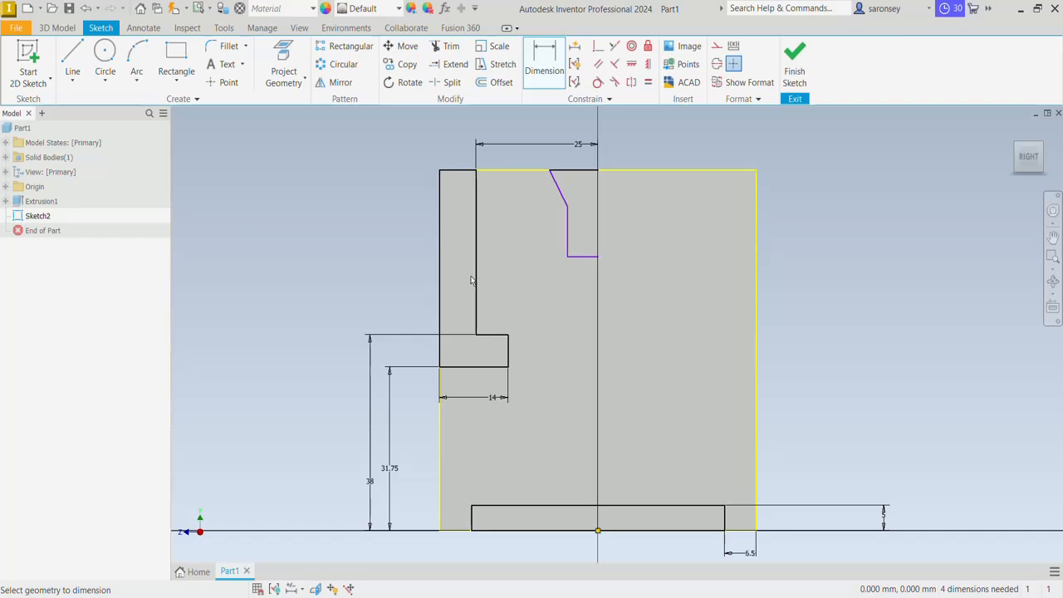
# Project the XY plane into the sketch as a vertical centre line and convert that line to construction geometry
pyautogui.click(284, 57)
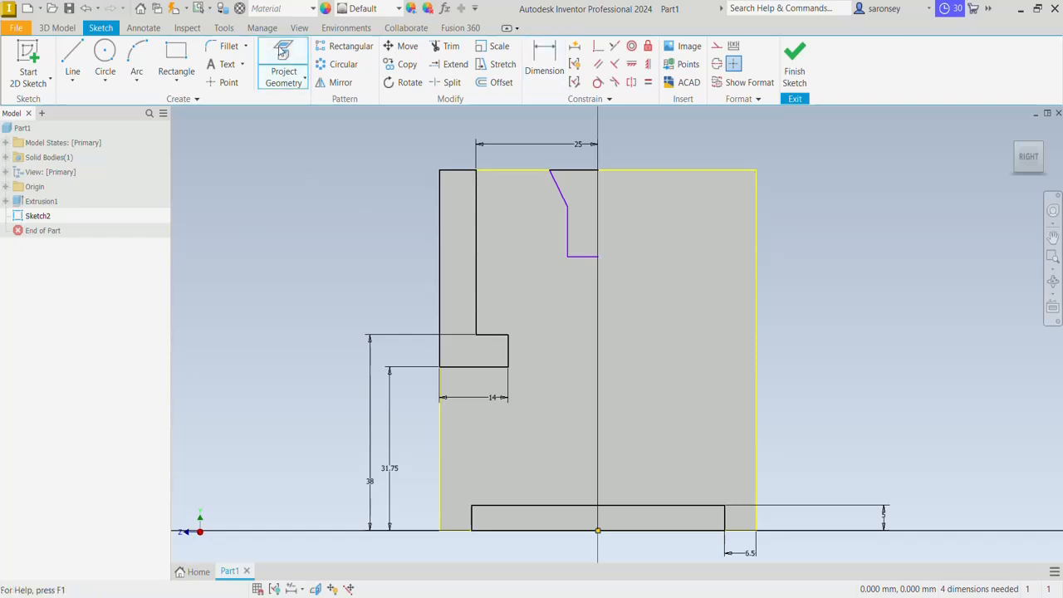
pyautogui.click(6, 186)
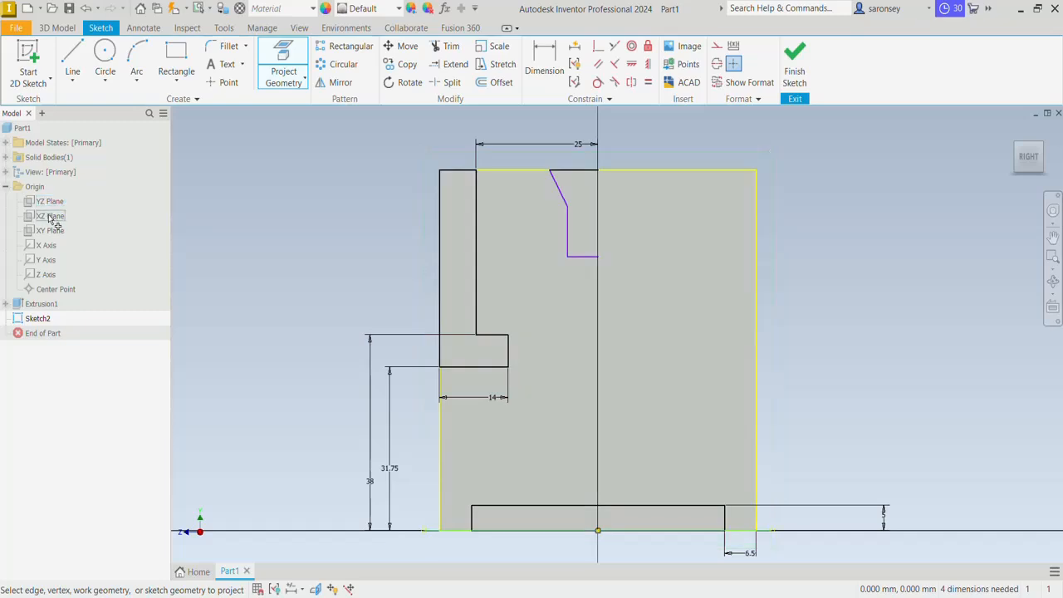
pyautogui.click(52, 233)
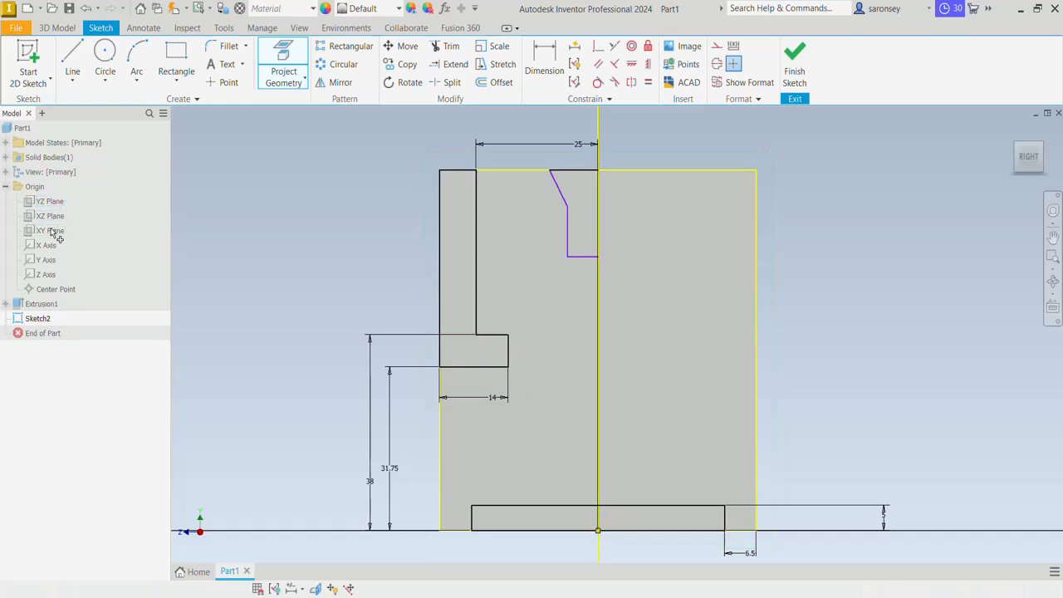
pyautogui.rightClick(791, 203)
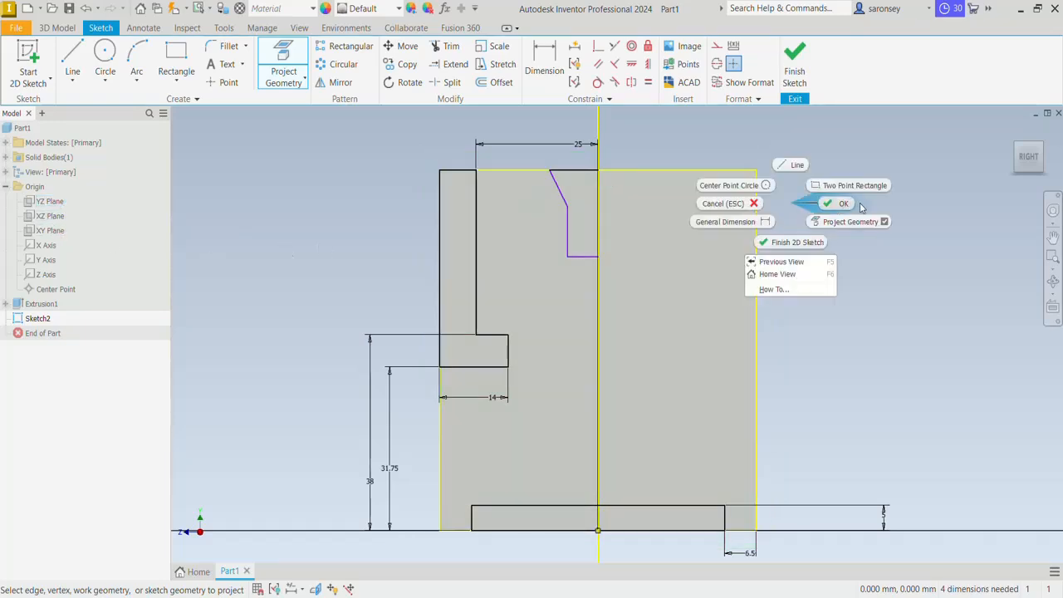
pyautogui.click(860, 207)
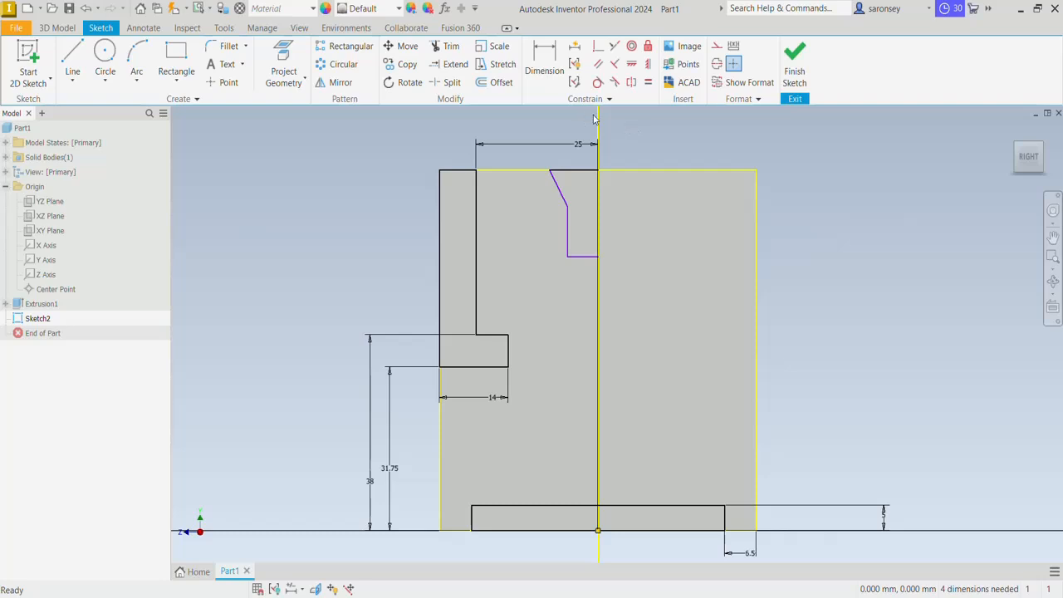
pyautogui.click(607, 351)
pyautogui.click(717, 47)
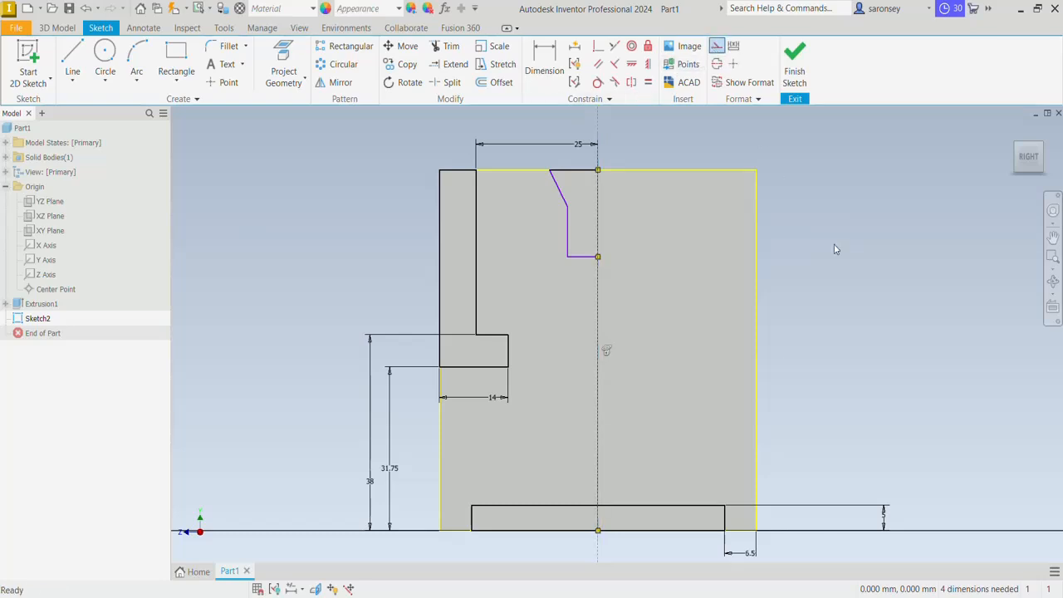
# Dimension the width of the top centre half-profile's short bottom edge as 6.5/2 mm
pyautogui.click(544, 58)
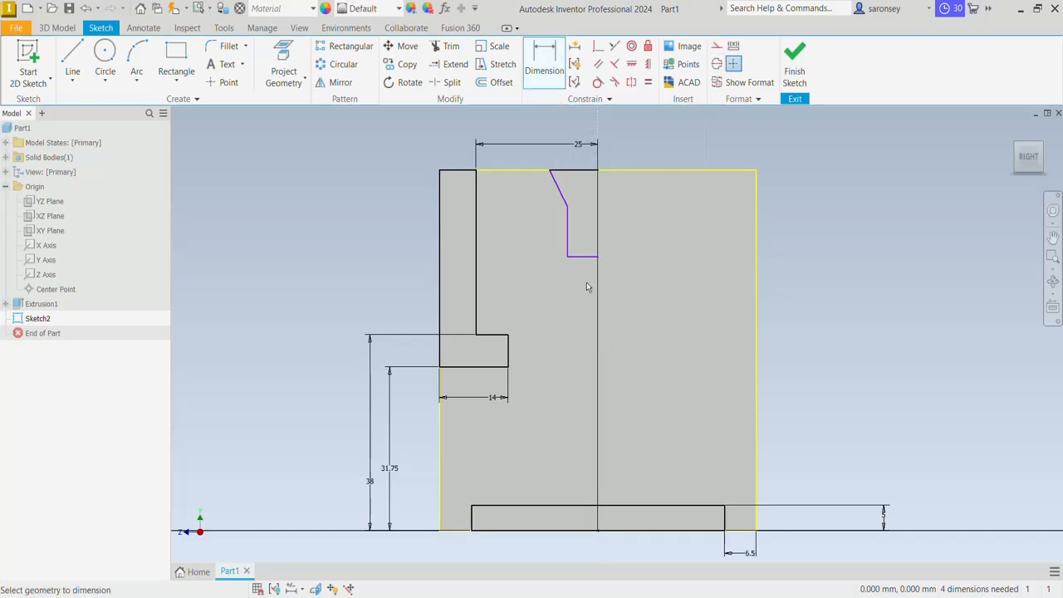
pyautogui.click(583, 256)
pyautogui.click(579, 283)
pyautogui.write('6')
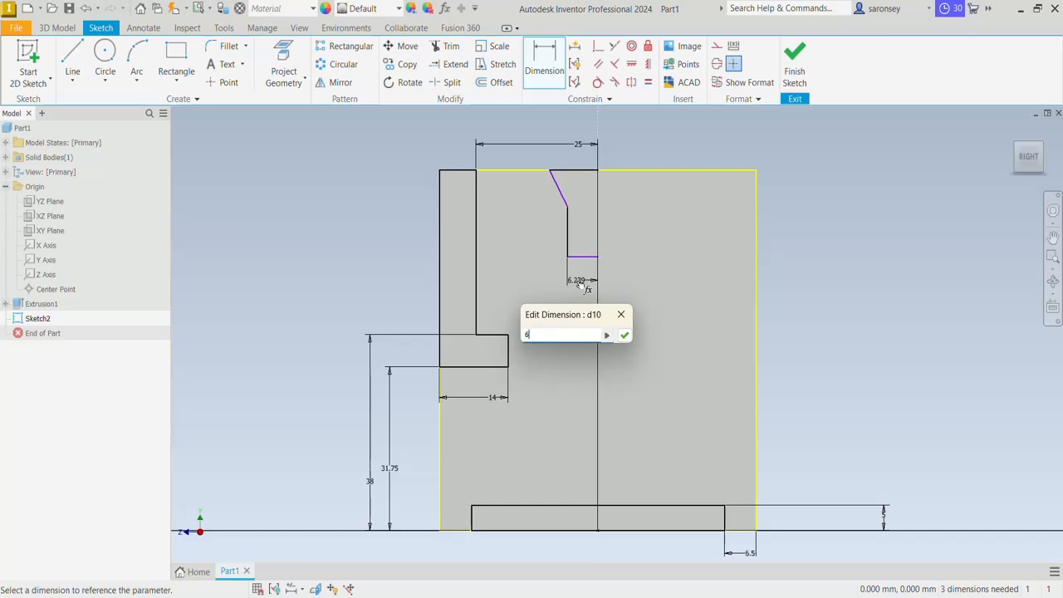
pyautogui.write('.5/2')
pyautogui.press('Return')
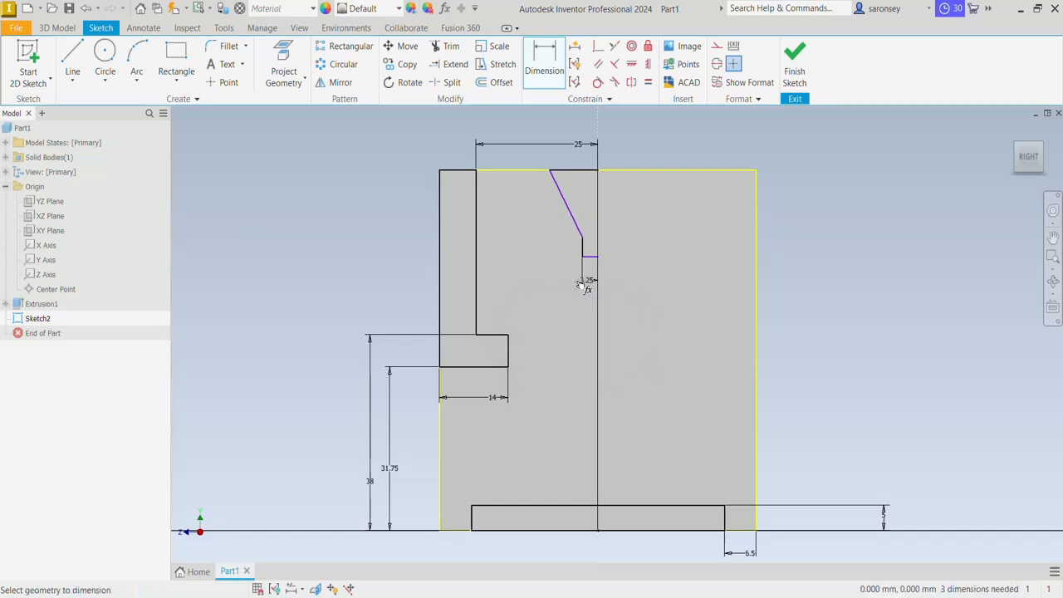
# Dimension the angle between the centre profile's sloped line and the vertical construction line as 135 degrees
pyautogui.click(570, 215)
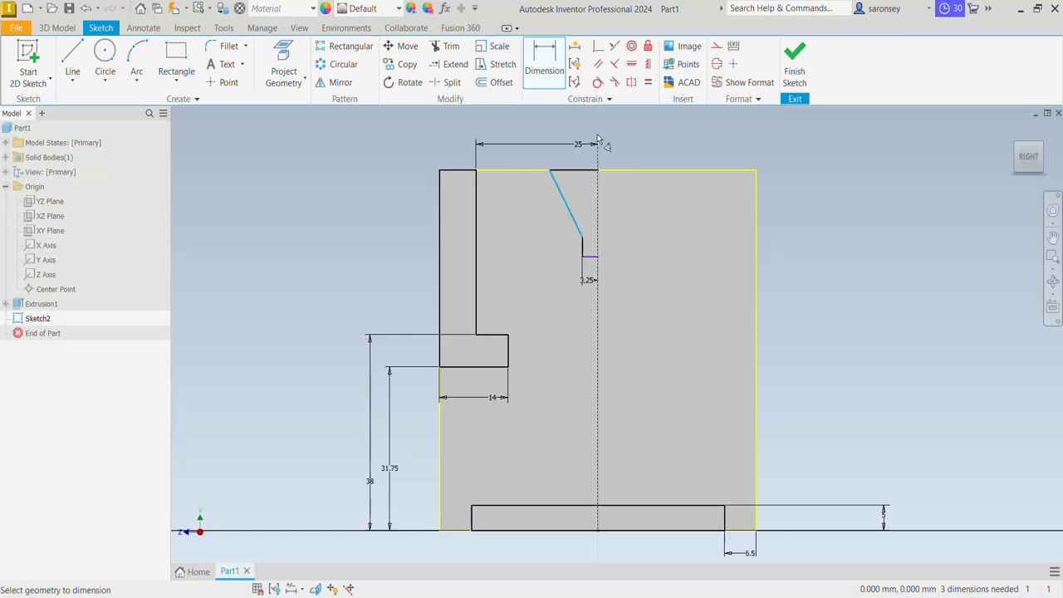
pyautogui.click(597, 141)
pyautogui.click(591, 204)
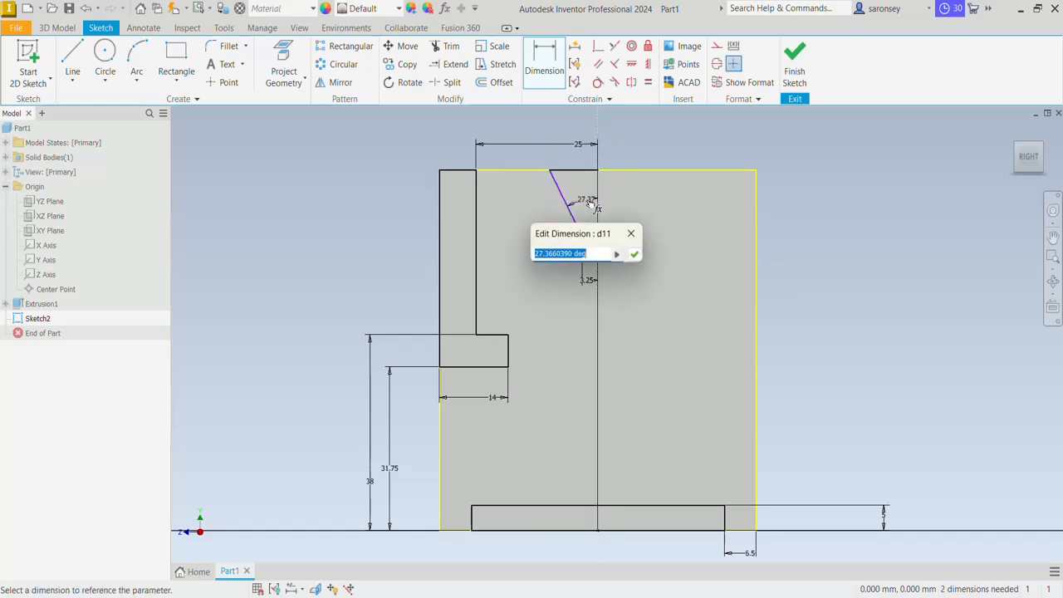
pyautogui.write('135')
pyautogui.press('Return')
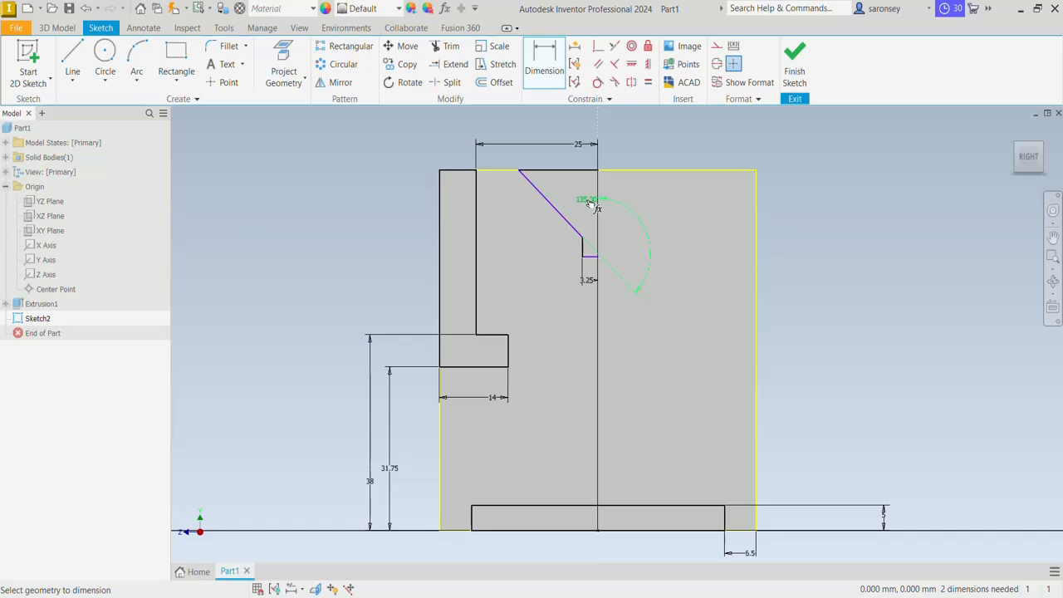
# Dimension the width of the centre half-profile's upper edge, from its outer corner to the construction line, as 19 mm
pyautogui.click(519, 171)
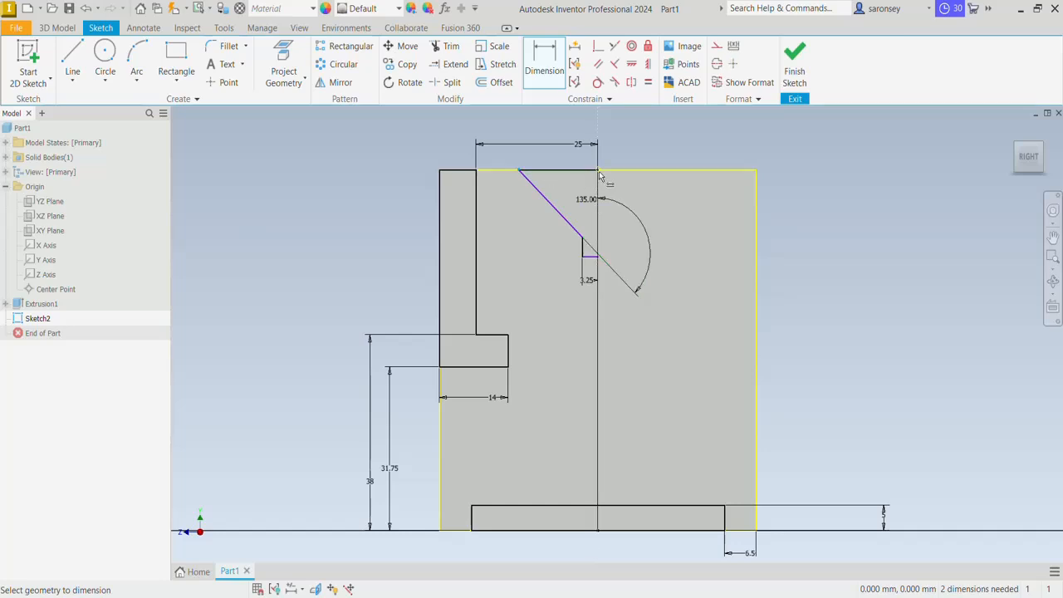
pyautogui.click(599, 179)
pyautogui.click(587, 129)
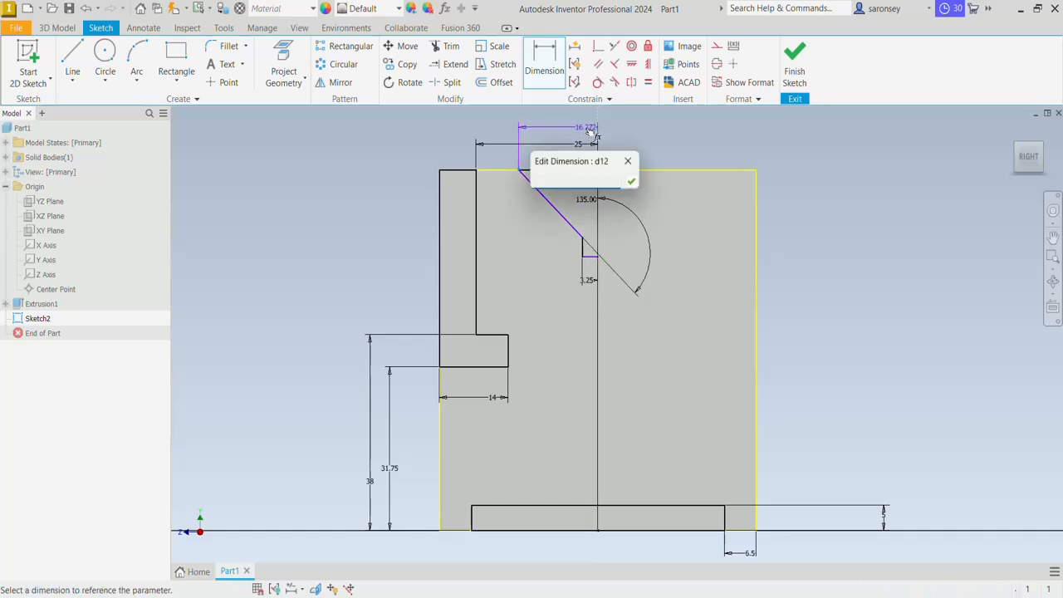
pyautogui.write('19')
pyautogui.press('Return')
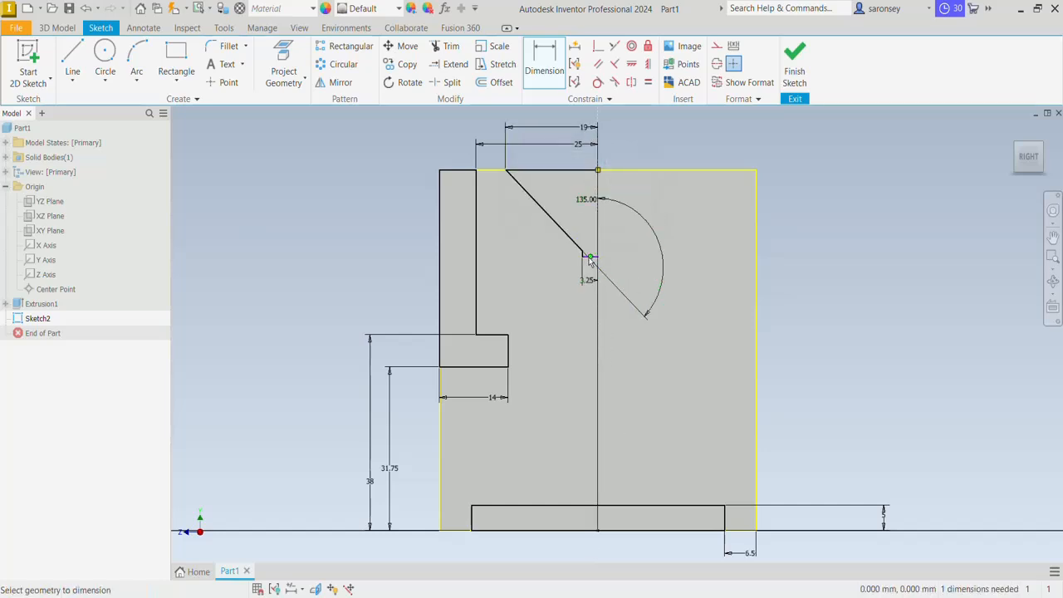
# Dimension the height from the block's bottom edge to the centre profile's bottom edge as 47.75 mm
pyautogui.scroll(3, 592, 257)
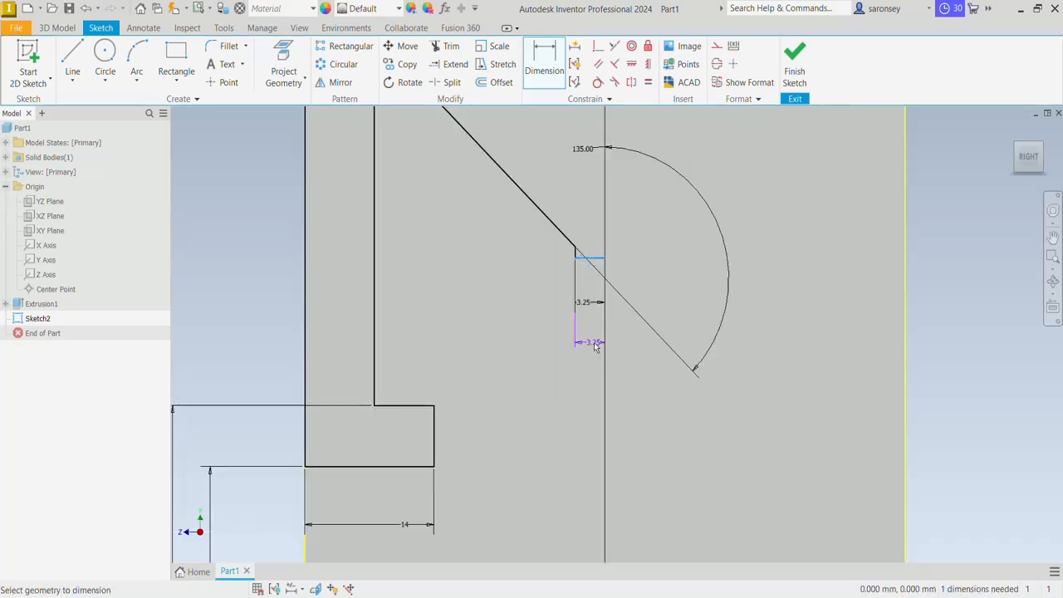
pyautogui.scroll(-5, 594, 342)
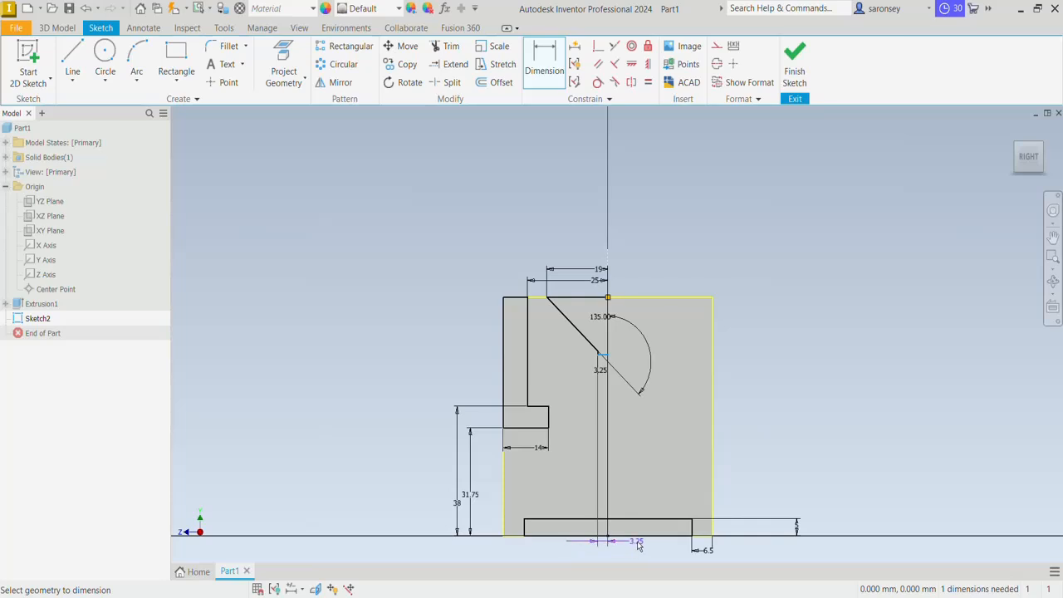
pyautogui.click(635, 536)
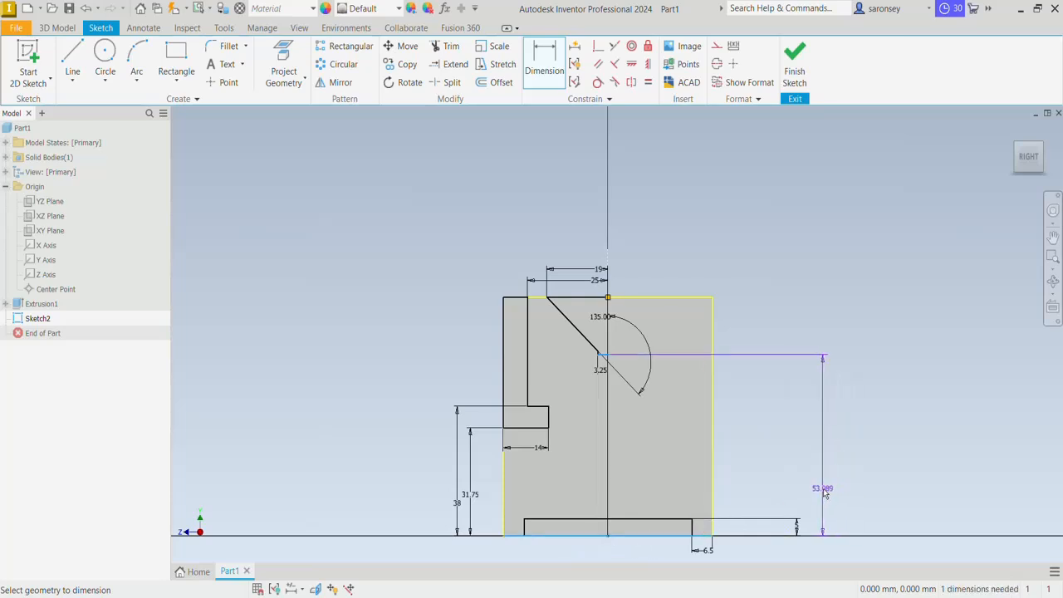
pyautogui.click(823, 490)
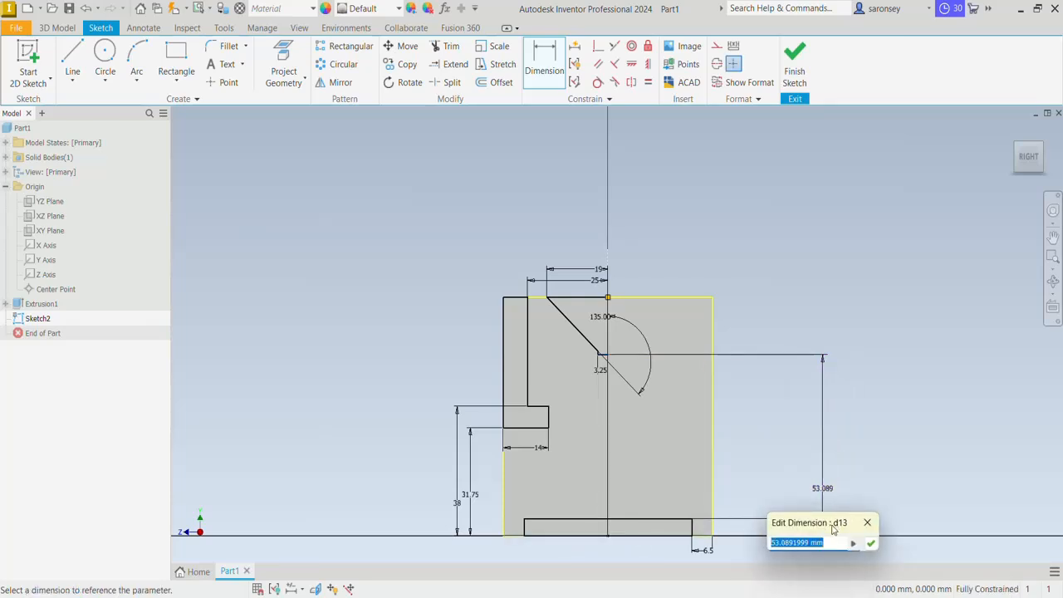
pyautogui.write('47.75')
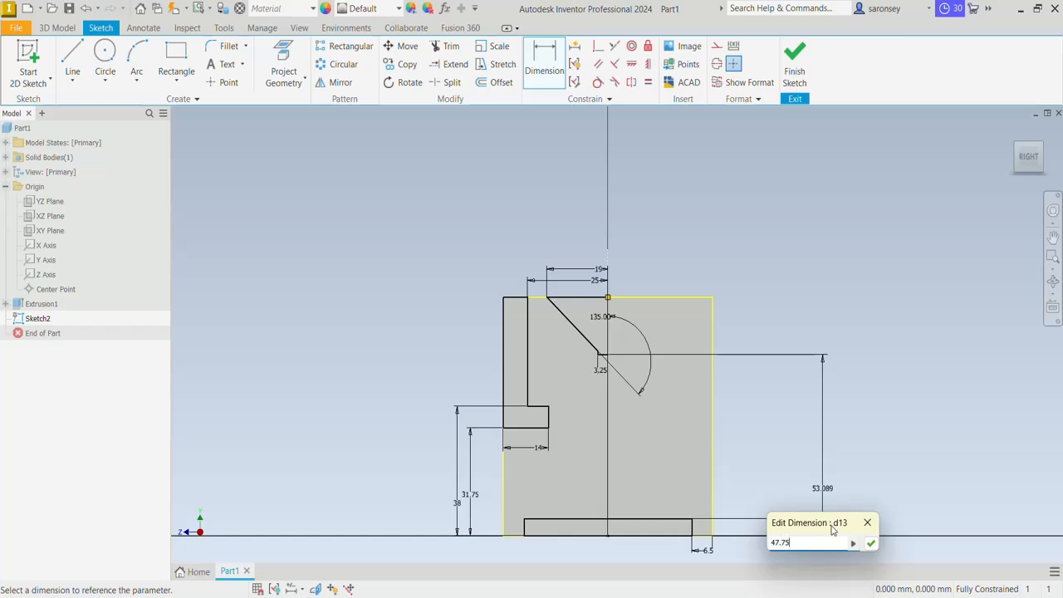
pyautogui.press('Return')
# Mirror the L-shaped profile and the top centre half-profile about the vertical construction line
pyautogui.scroll(-1, 698, 397)
pyautogui.moveTo(698, 396); pyautogui.dragTo(700, 311, button='middle')
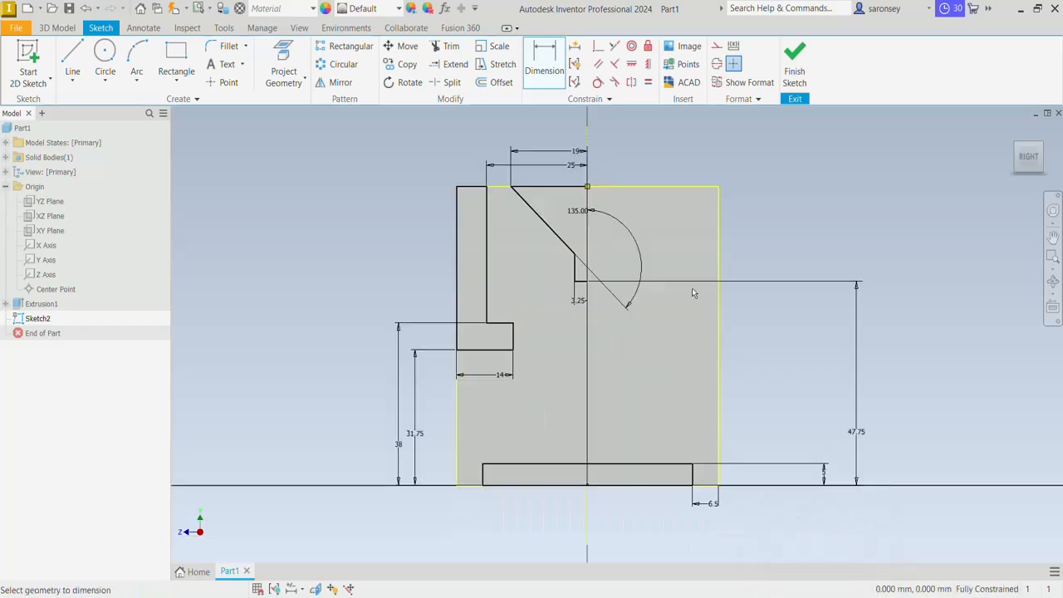
pyautogui.click(334, 82)
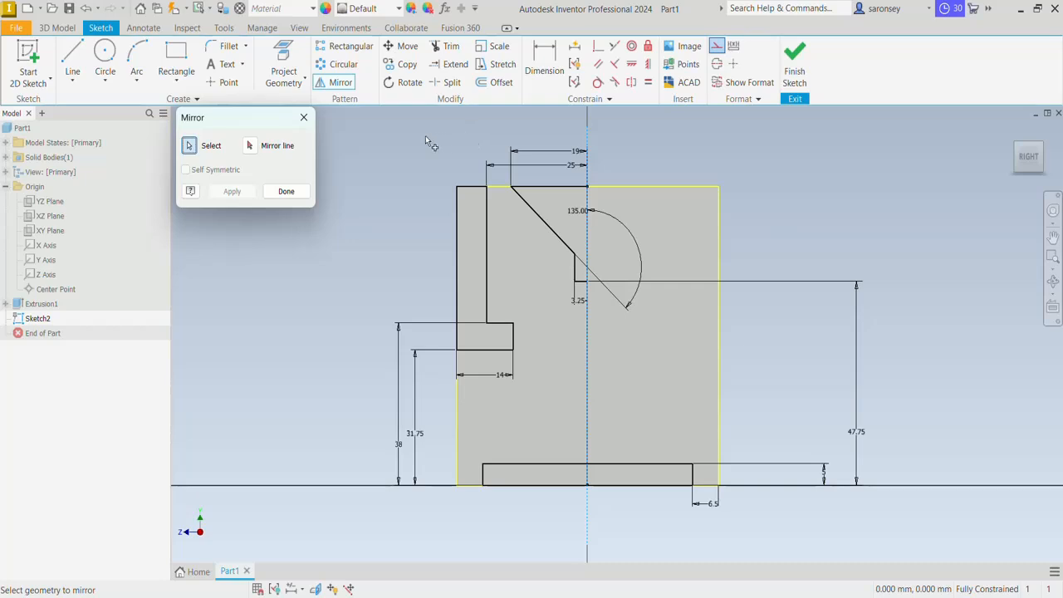
pyautogui.moveTo(425, 135)
pyautogui.mouseDown()
pyautogui.moveTo(623, 216)
pyautogui.moveTo(588, 241)
pyautogui.moveTo(585, 380)
pyautogui.mouseUp()
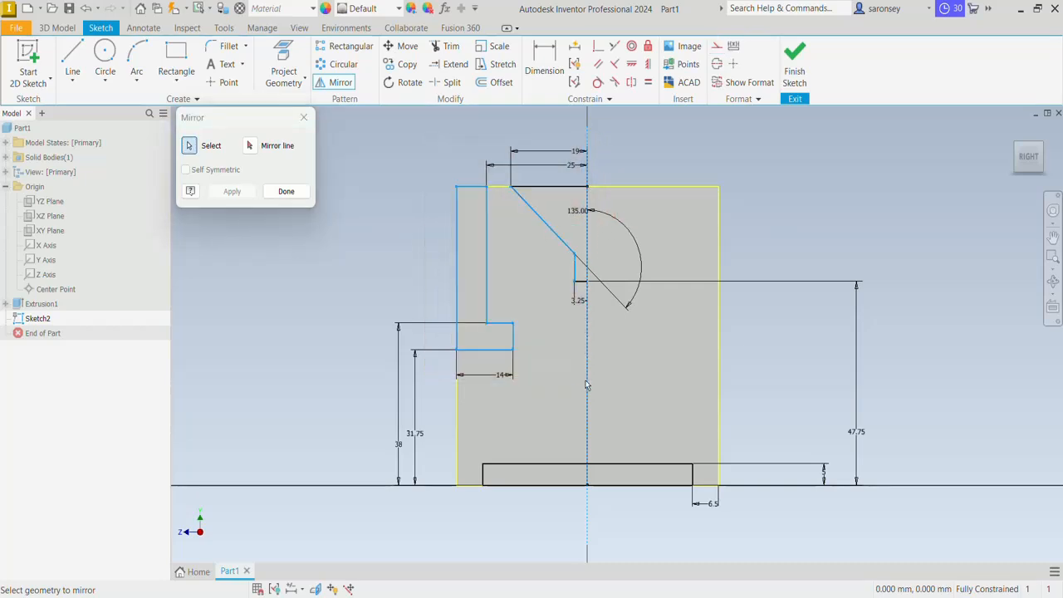
pyautogui.click(565, 192)
pyautogui.click(250, 145)
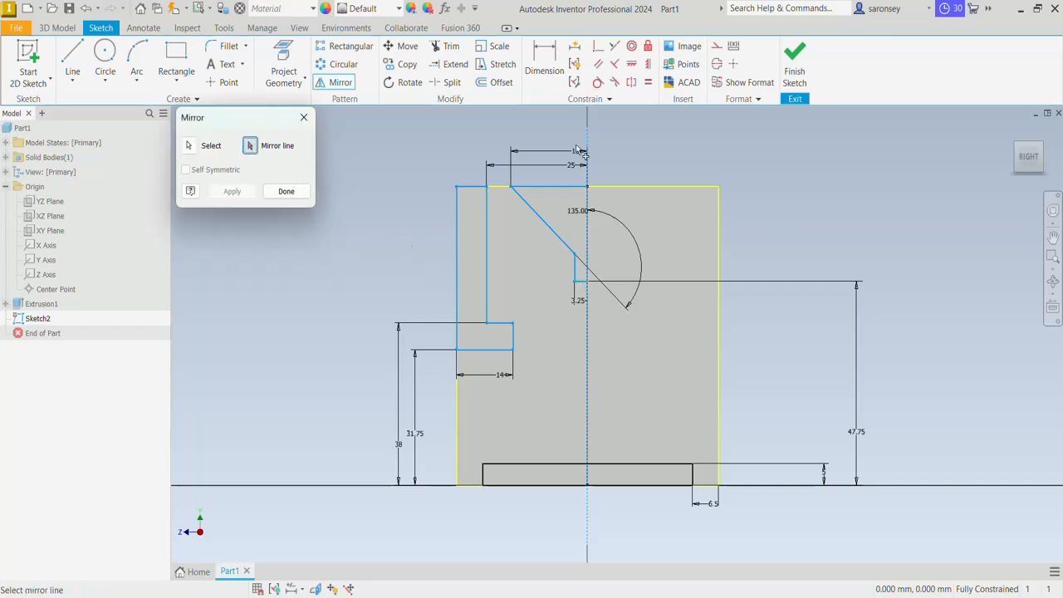
pyautogui.click(591, 142)
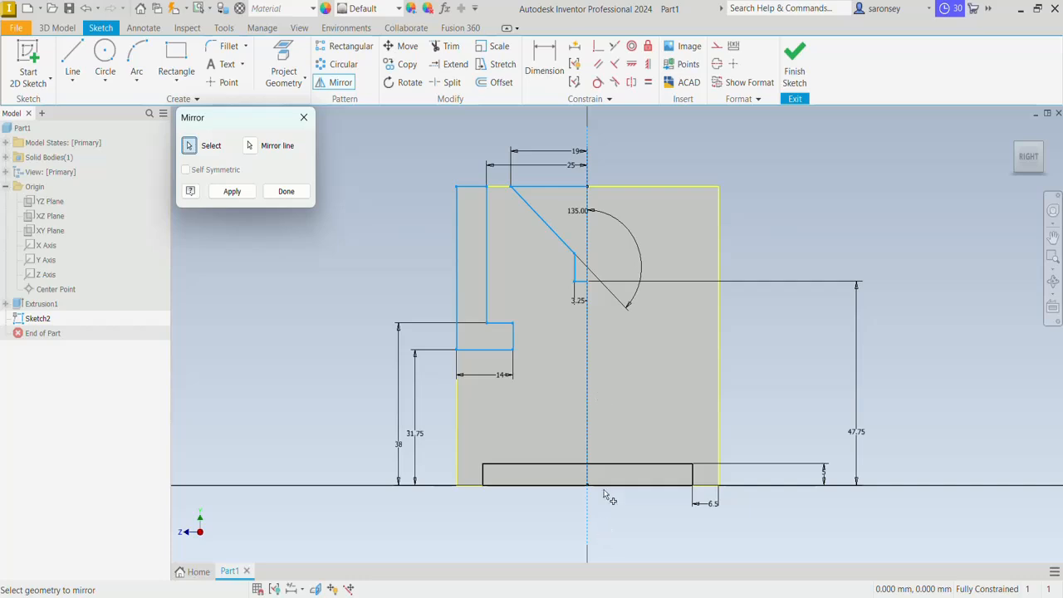
pyautogui.click(243, 194)
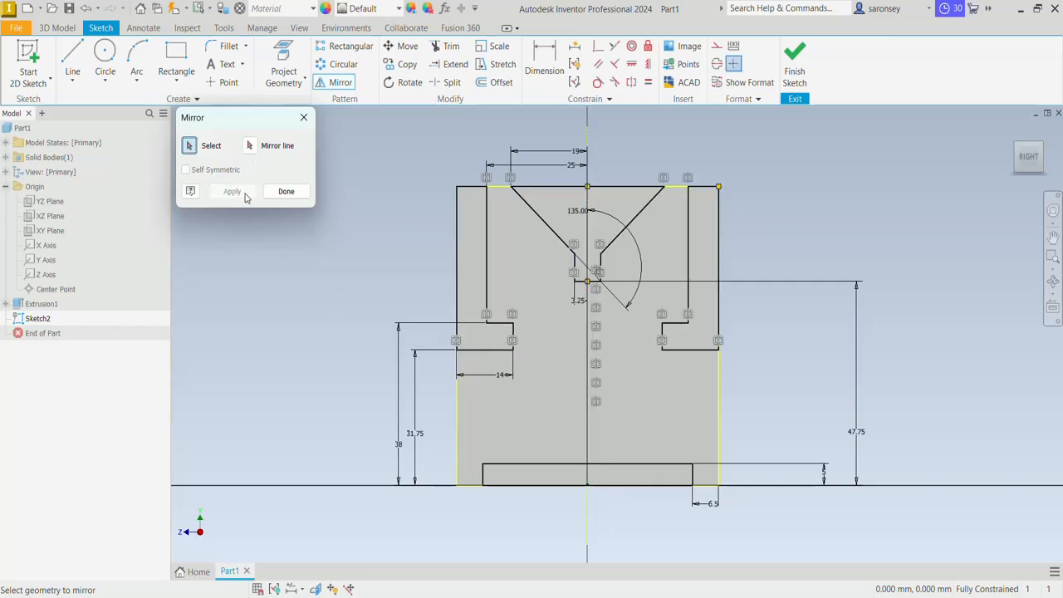
pyautogui.click(283, 193)
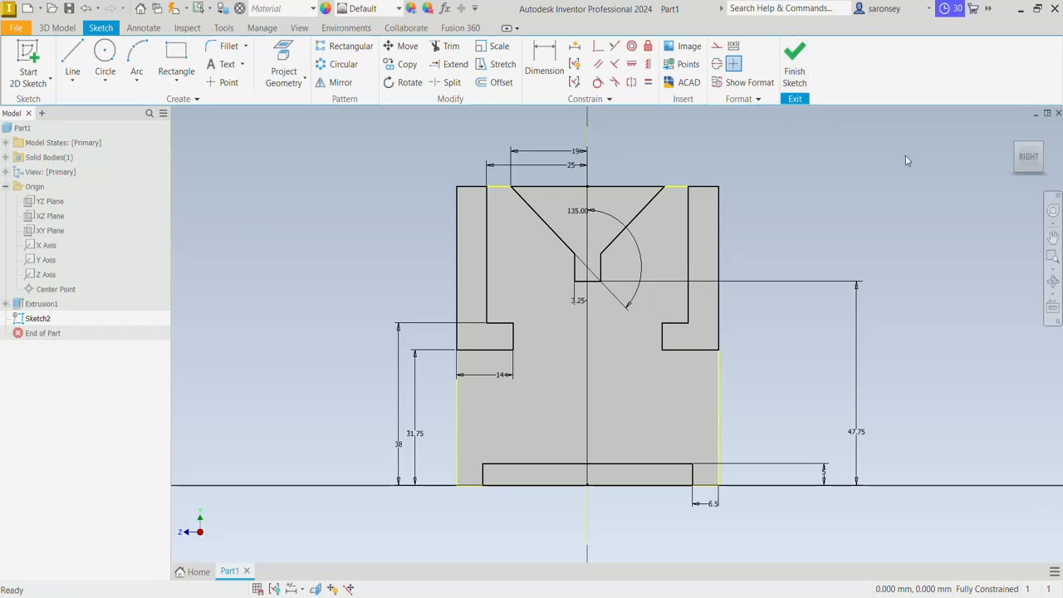
# Extrude-cut both L-shaped profiles, the top centre profile and the bottom rectangle through the whole block
pyautogui.press('e')
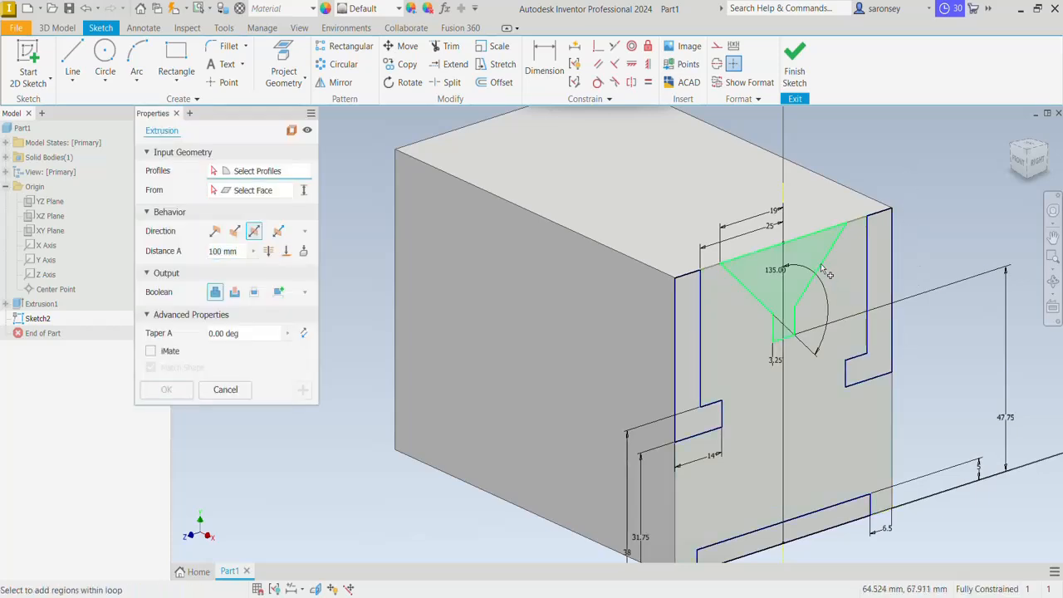
pyautogui.click(686, 331)
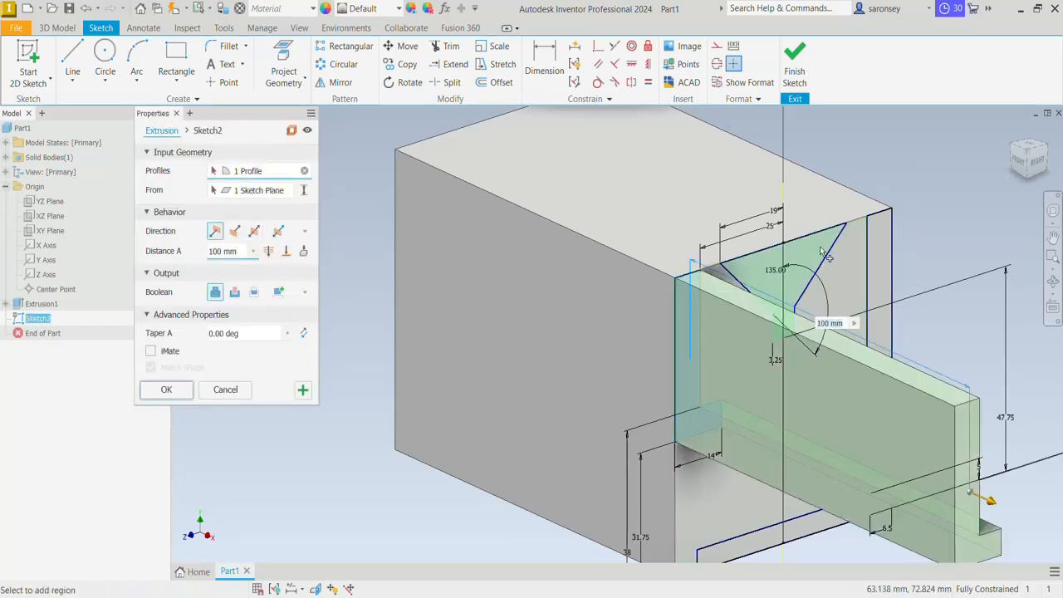
pyautogui.click(270, 251)
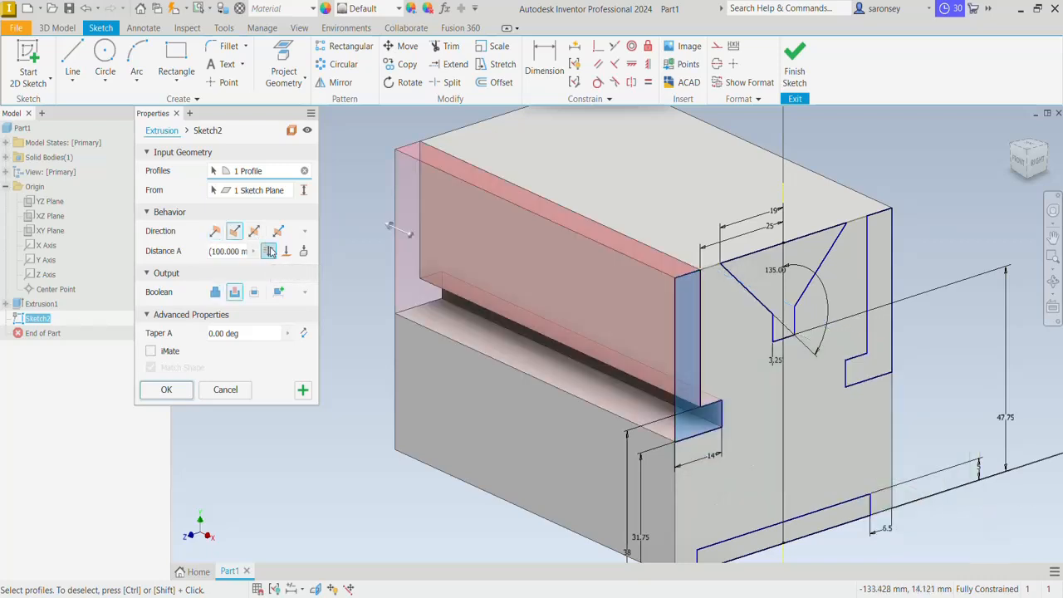
pyautogui.click(816, 271)
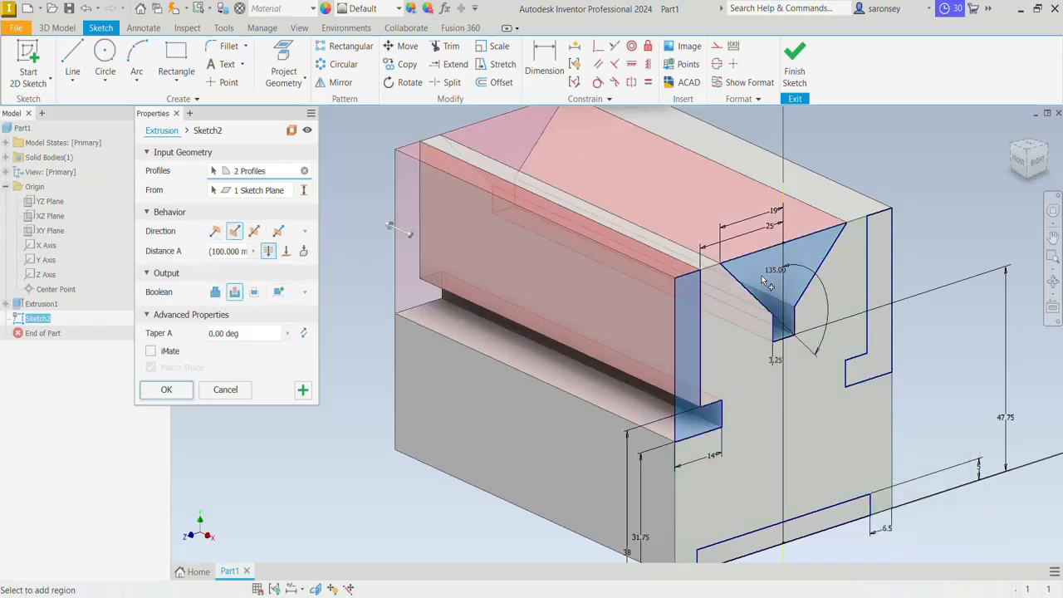
pyautogui.click(875, 277)
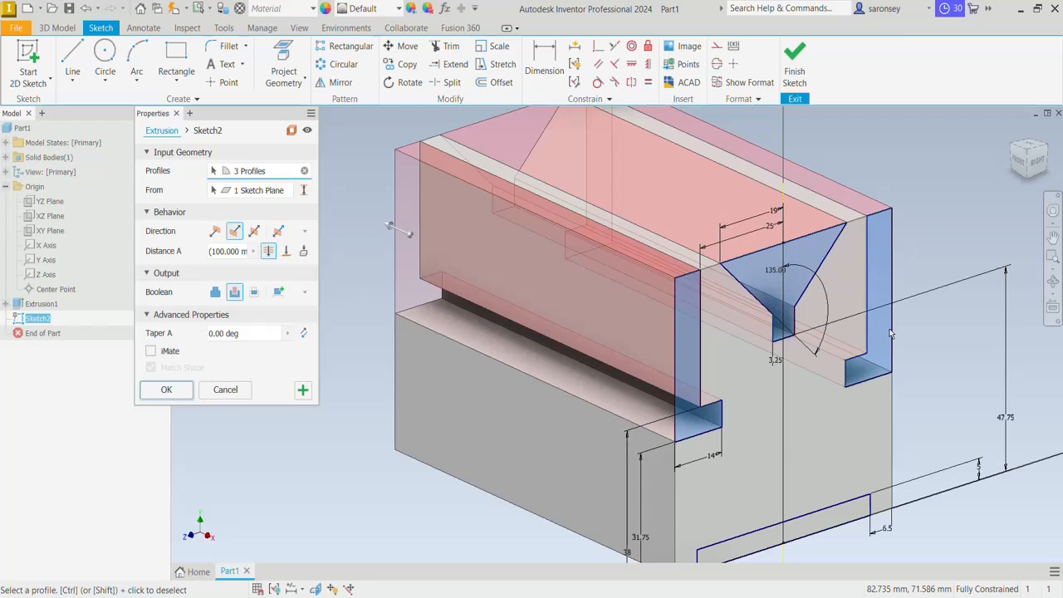
pyautogui.click(860, 514)
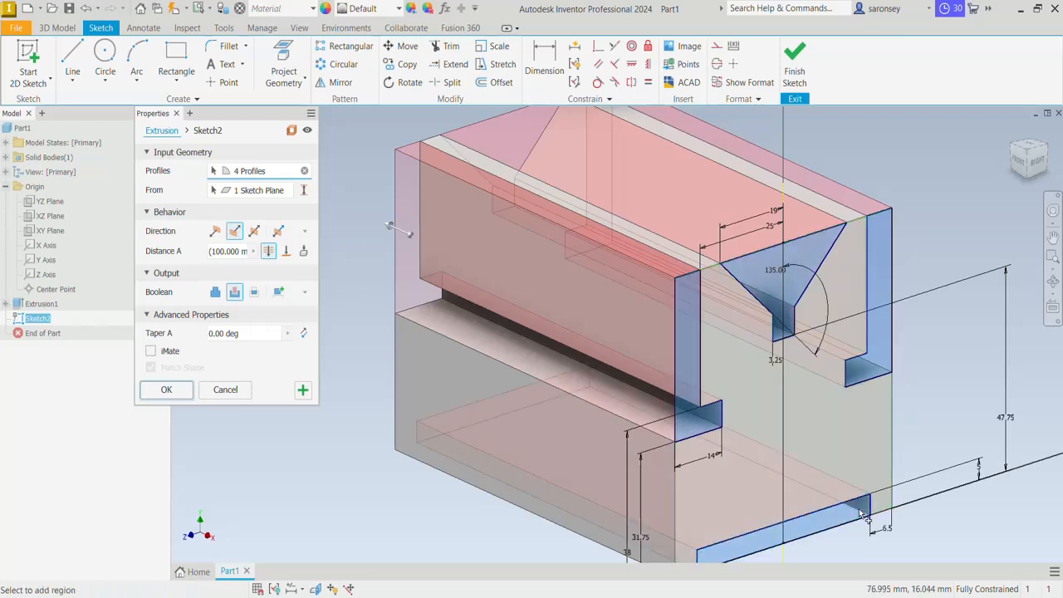
pyautogui.click(178, 395)
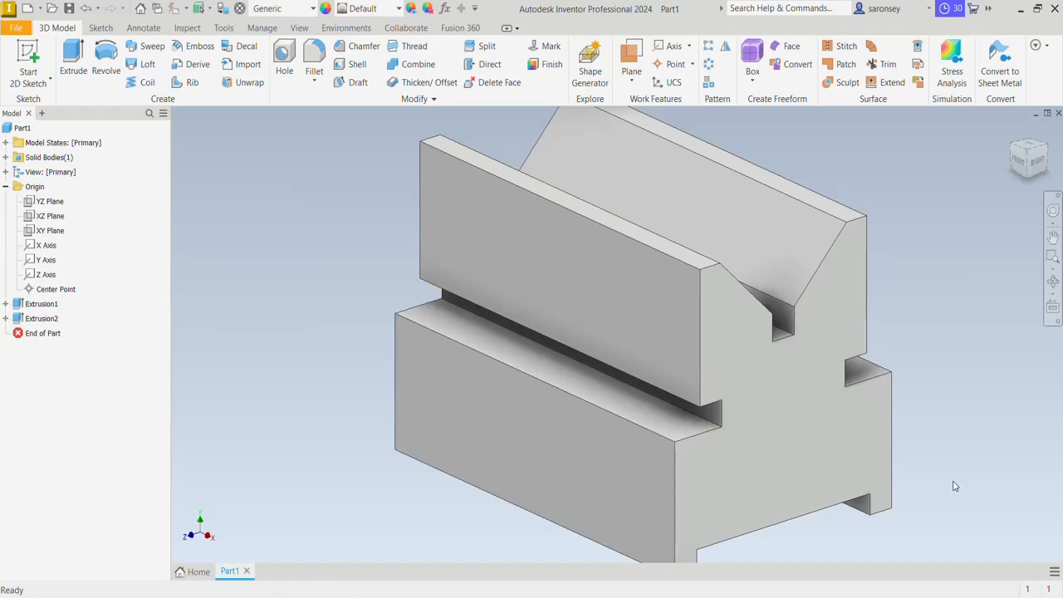
pyautogui.scroll(3, 954, 484)
pyautogui.click(1016, 133)
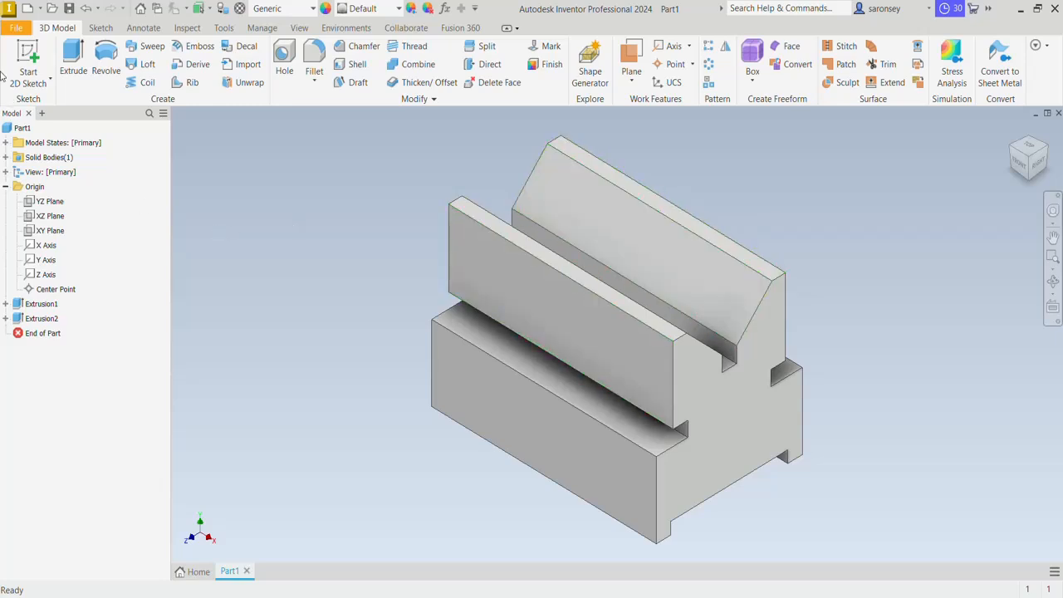
# Start a new sketch on the YZ origin plane and slice the model graphics at that plane
pyautogui.click(27, 60)
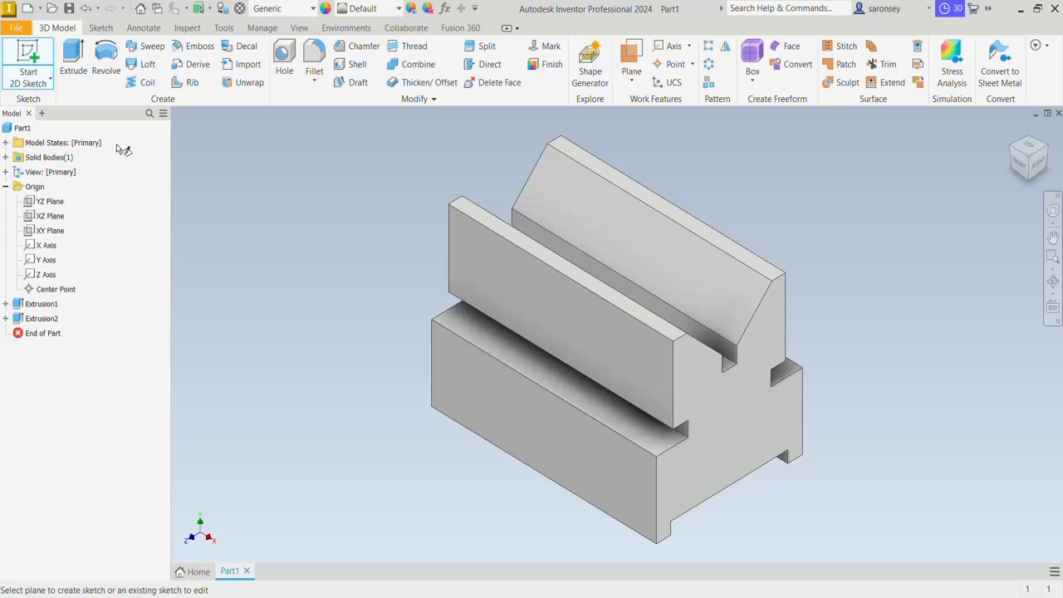
pyautogui.click(53, 204)
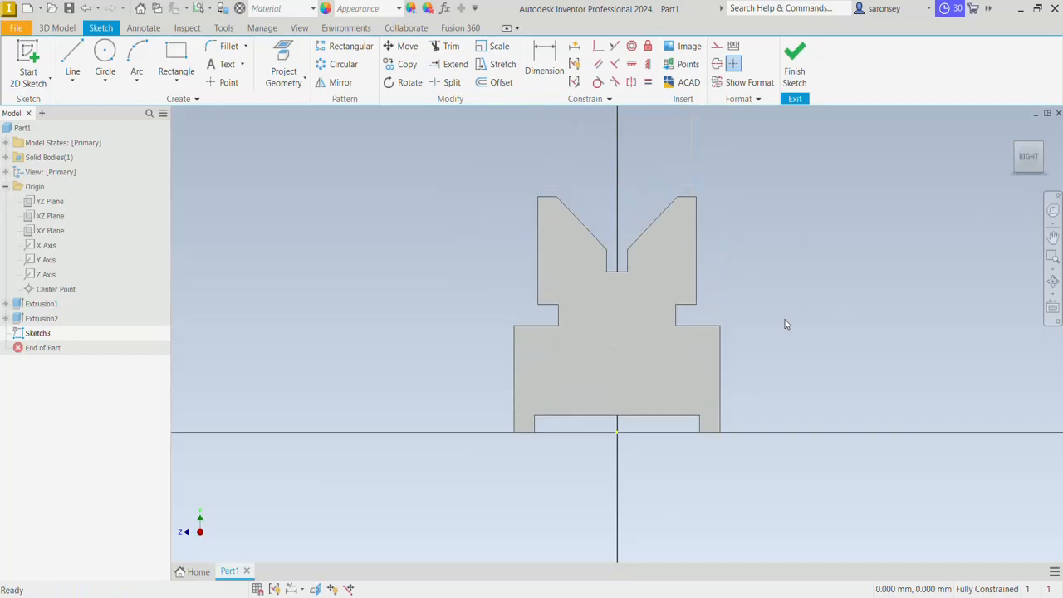
pyautogui.scroll(4, 755, 319)
pyautogui.scroll(-3, 754, 318)
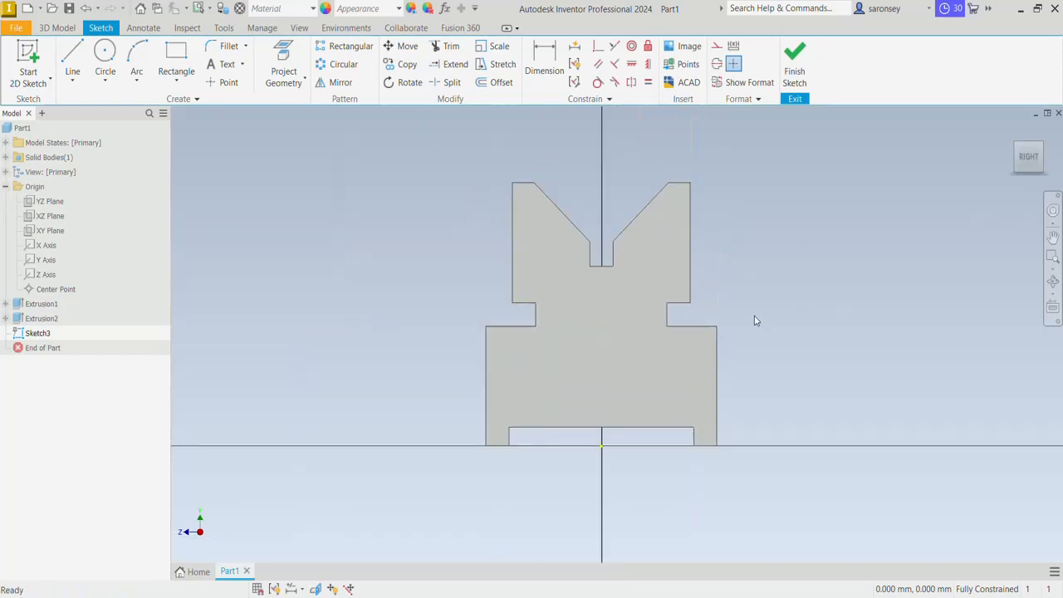
pyautogui.click(315, 589)
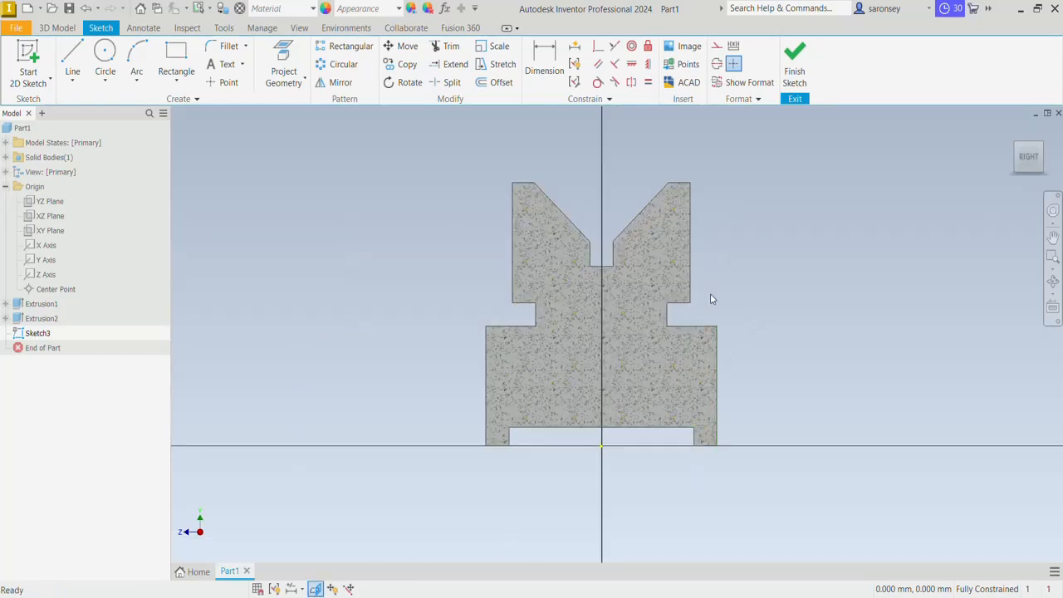
# Project the block's cut edges onto the YZ plane sketch
pyautogui.click(284, 77)
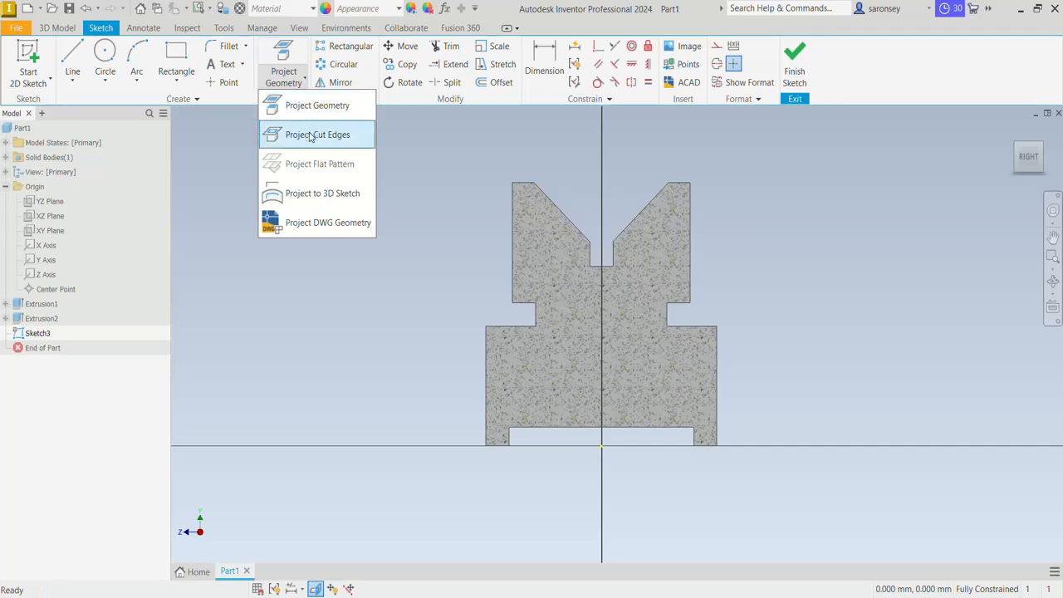
pyautogui.click(310, 137)
pyautogui.scroll(3, 584, 309)
pyautogui.scroll(-2, 595, 317)
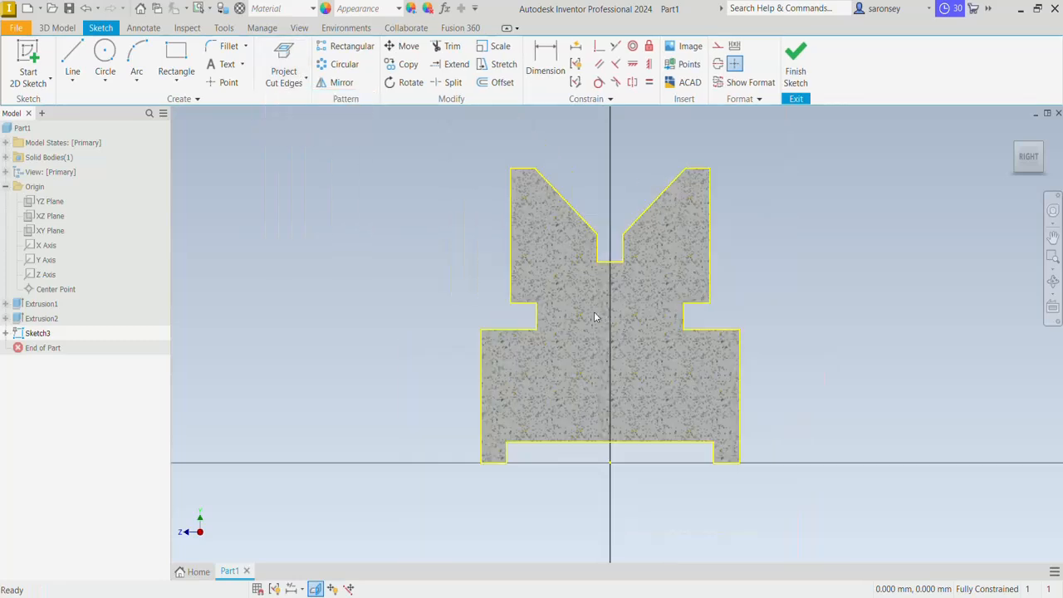
# Draw a 37 mm horizontal line joining the lower inner corners of the two side slots
pyautogui.click(73, 63)
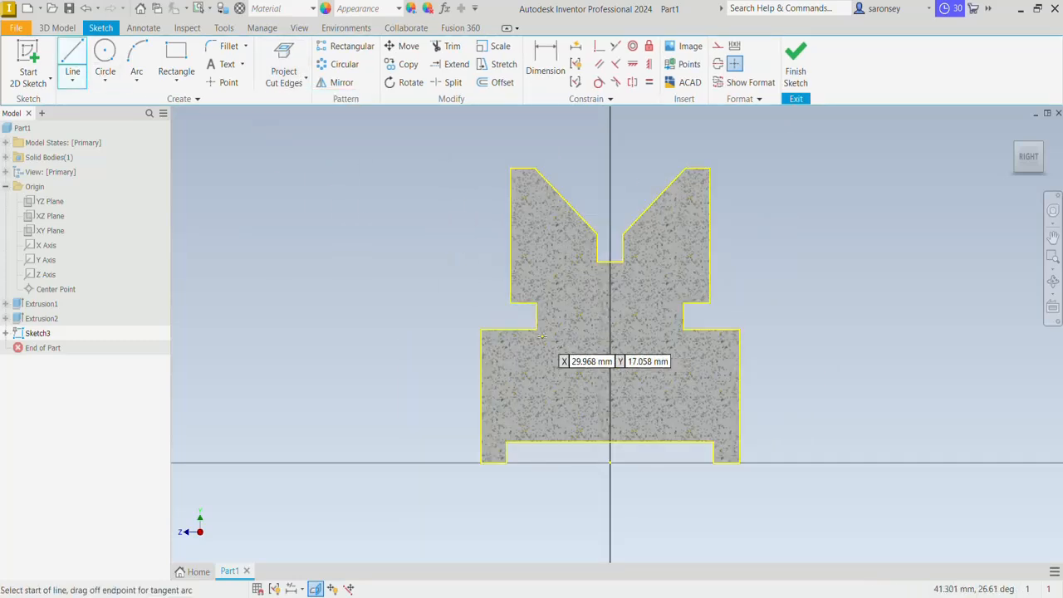
pyautogui.click(537, 330)
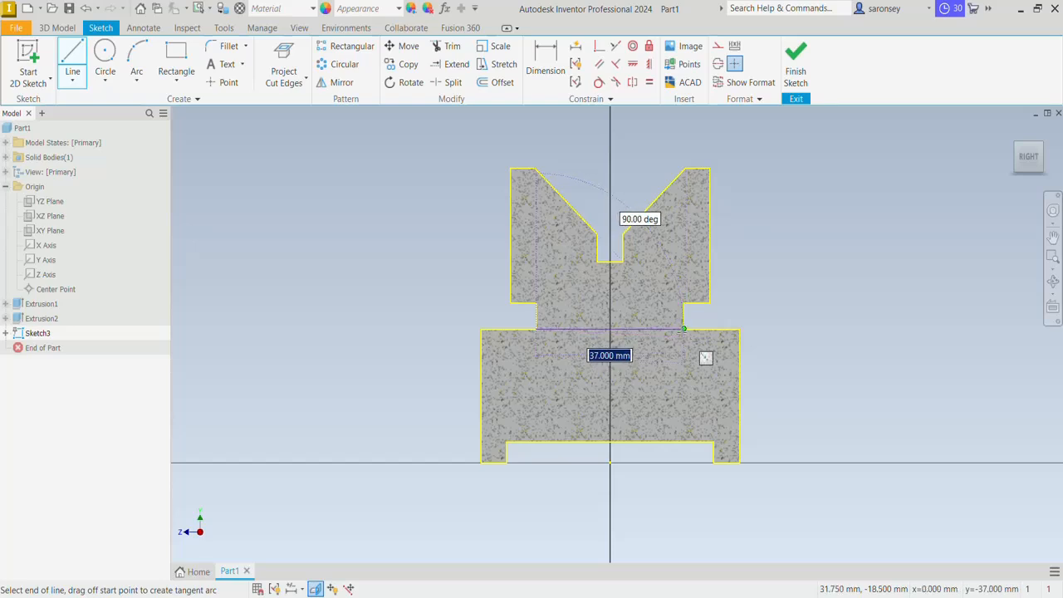
pyautogui.doubleClick(684, 330)
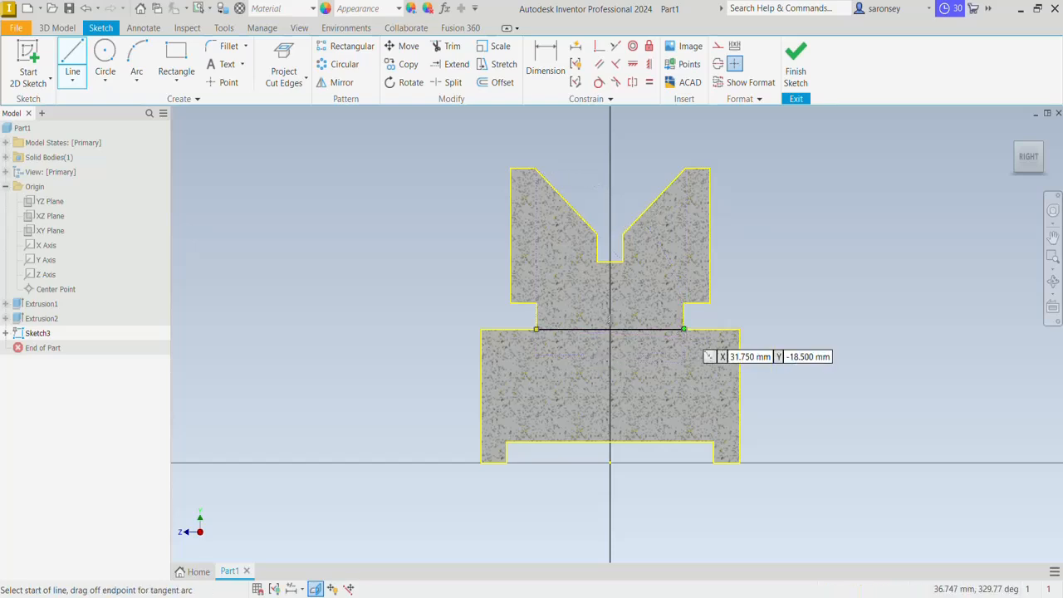
pyautogui.rightClick(768, 226)
pyautogui.click(803, 227)
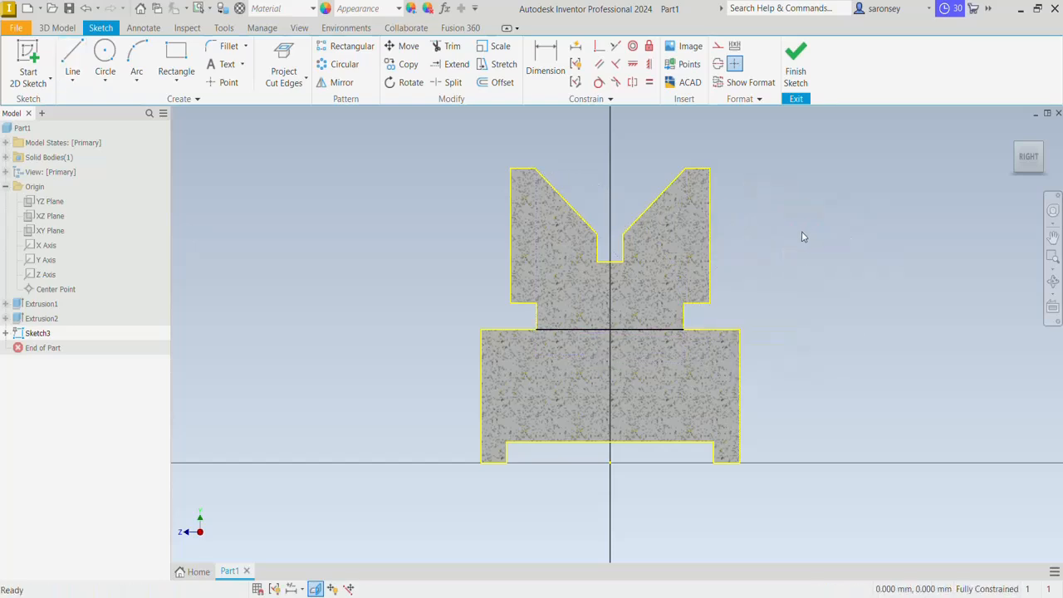
# Extrude-cut the V-shaped profile above the line symmetrically about the sketch plane by 36.5 mm
pyautogui.press('e')
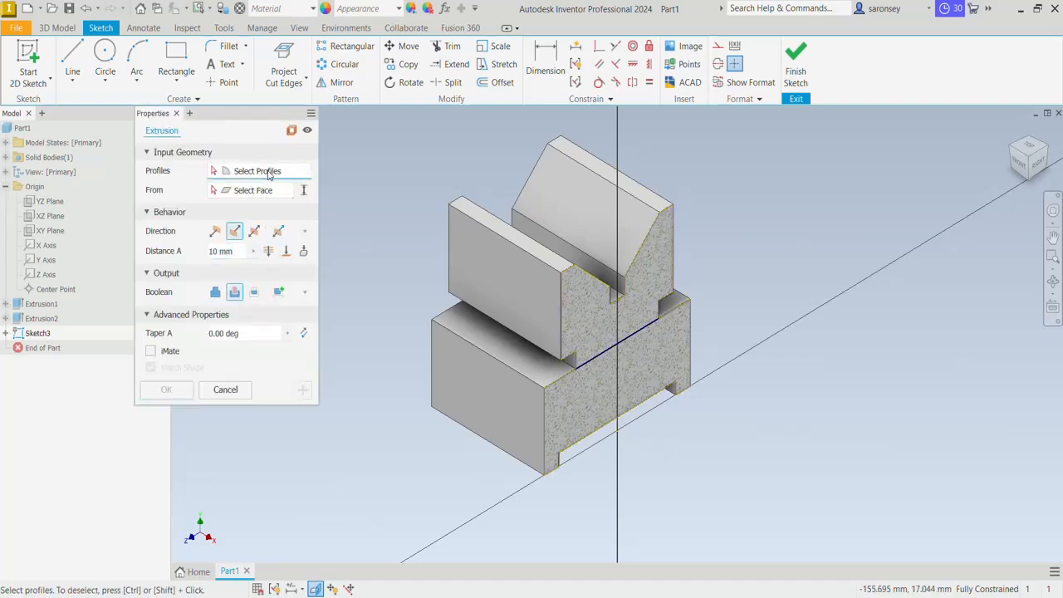
pyautogui.click(605, 316)
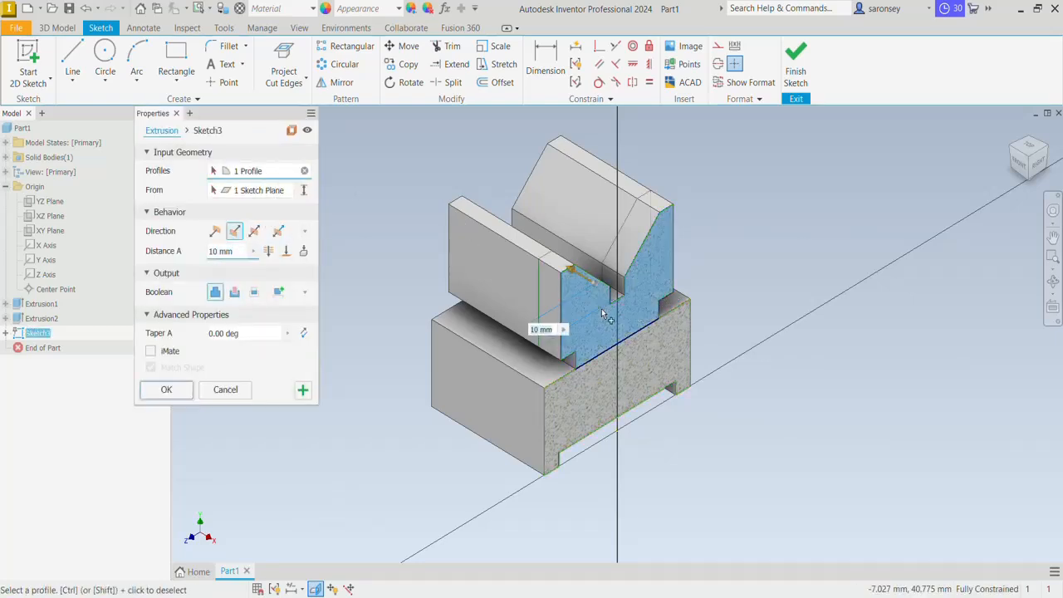
pyautogui.click(255, 231)
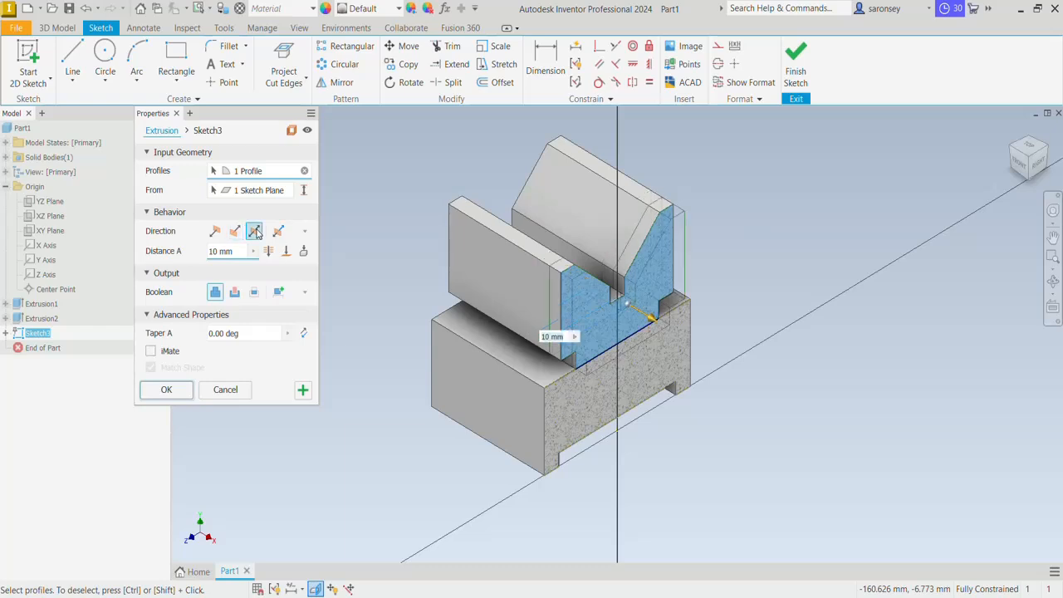
pyautogui.click(235, 294)
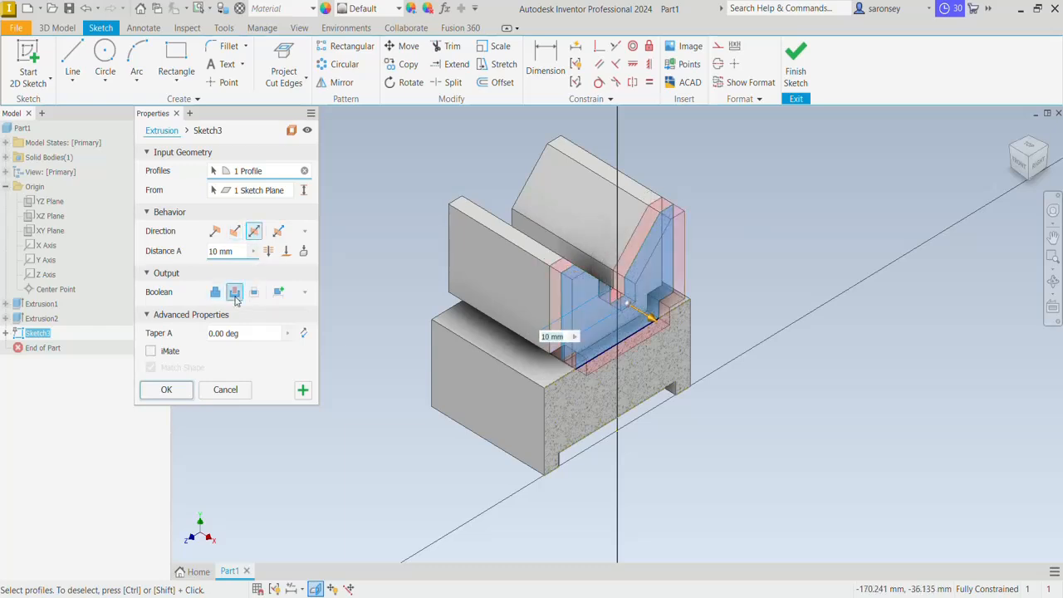
pyautogui.click(213, 251)
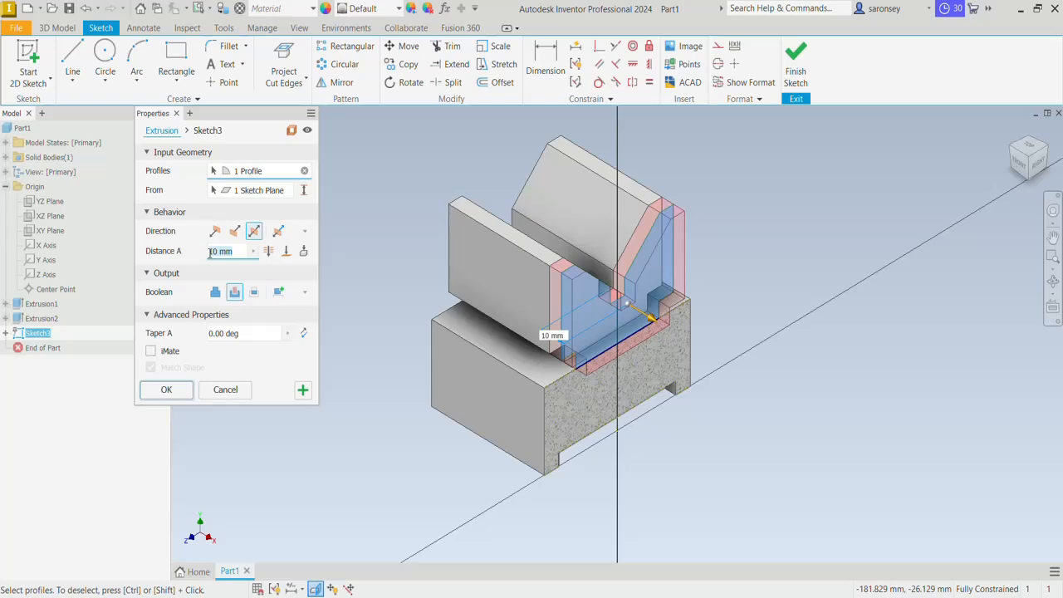
pyautogui.write('36.5')
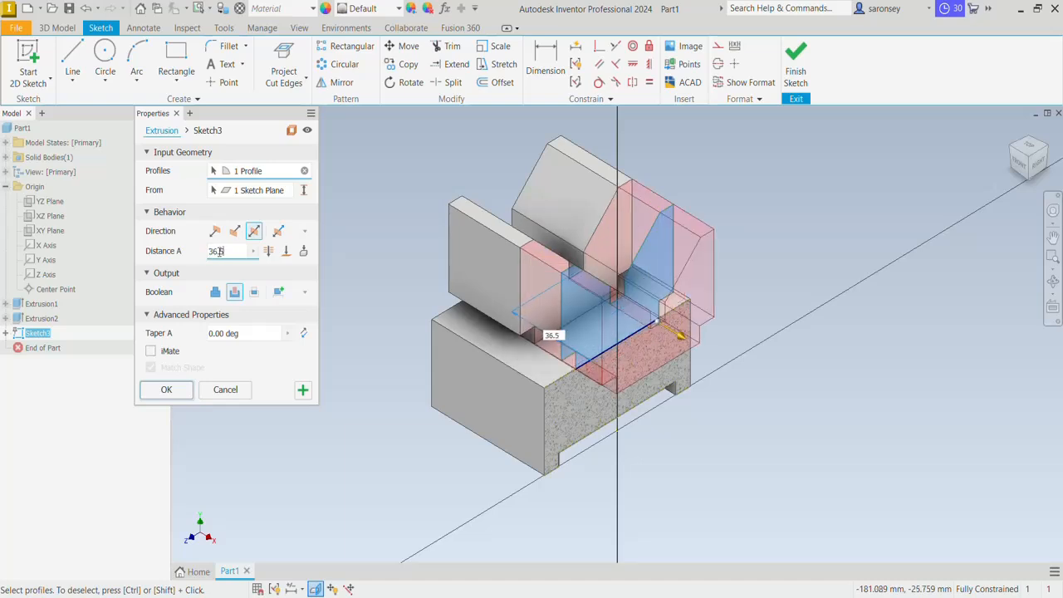
pyautogui.click(166, 390)
# Fillet the two long inner edges of the channel in the block's underside with a 5 mm radius
pyautogui.press('F2')
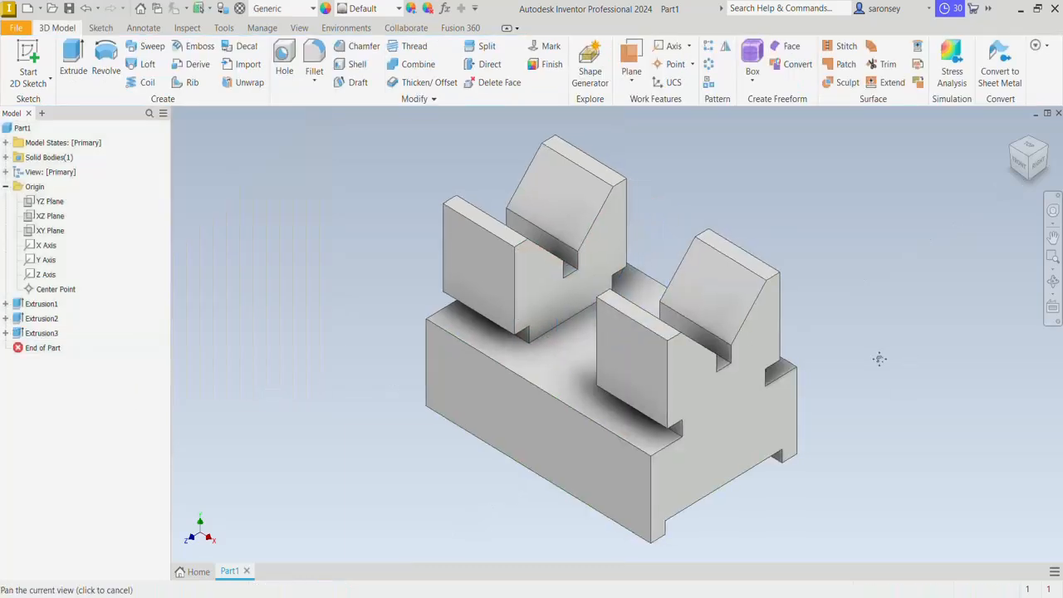
pyautogui.moveTo(880, 359); pyautogui.dragTo(859, 358)
pyautogui.press('Escape')
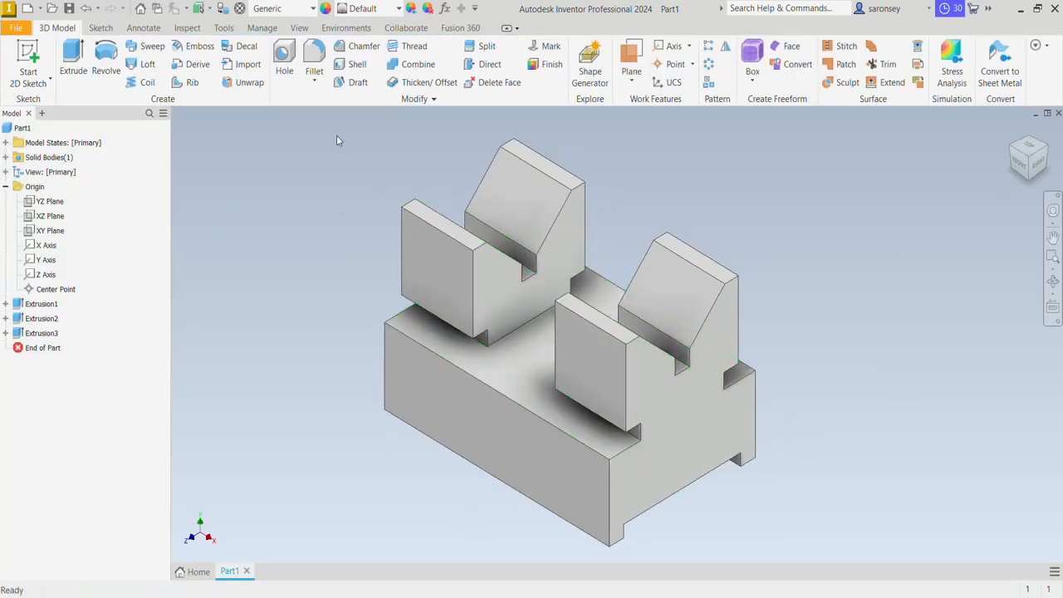
pyautogui.click(315, 58)
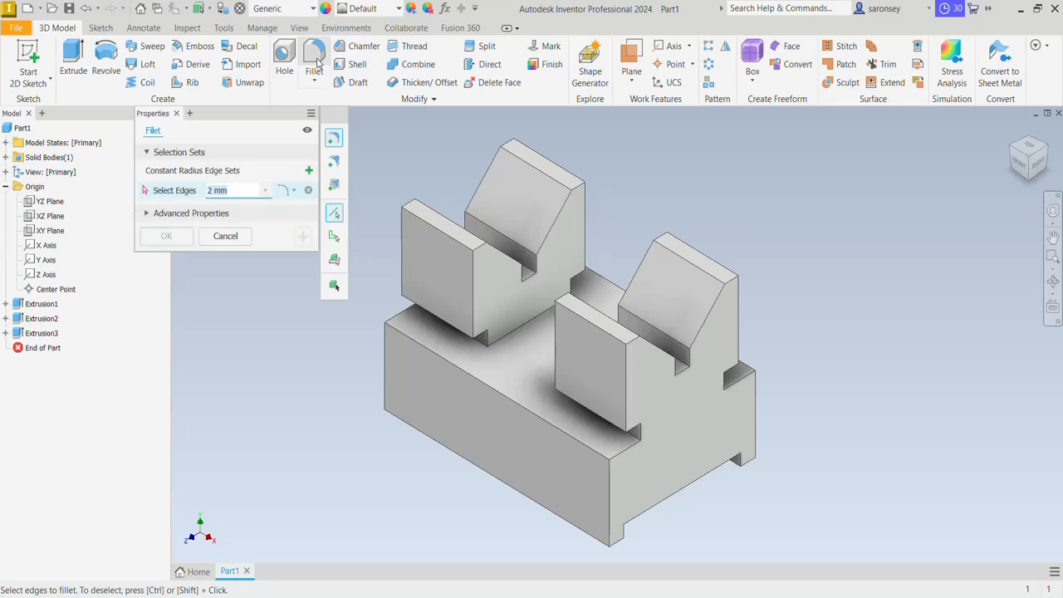
pyautogui.moveTo(553, 490)
pyautogui.keyDown('shift'); pyautogui.mouseDown(button='middle')
pyautogui.moveTo(560, 408)
pyautogui.moveTo(551, 379)
pyautogui.moveTo(540, 383)
pyautogui.mouseUp(button='middle'); pyautogui.keyUp('shift')
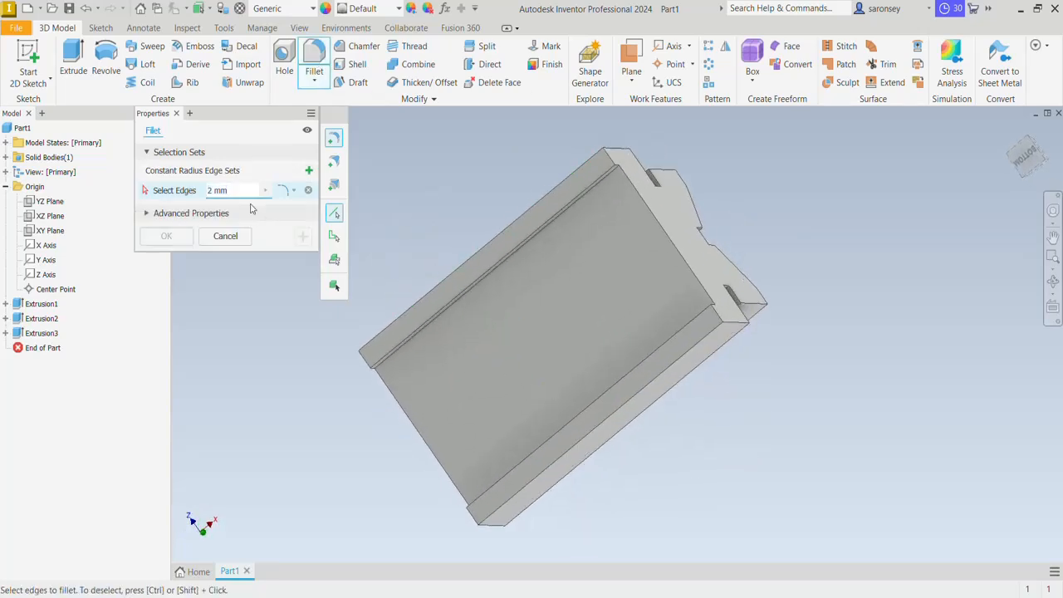
pyautogui.moveTo(233, 190); pyautogui.dragTo(205, 195)
pyautogui.write('5')
pyautogui.scroll(-3, 468, 301)
pyautogui.click(470, 285)
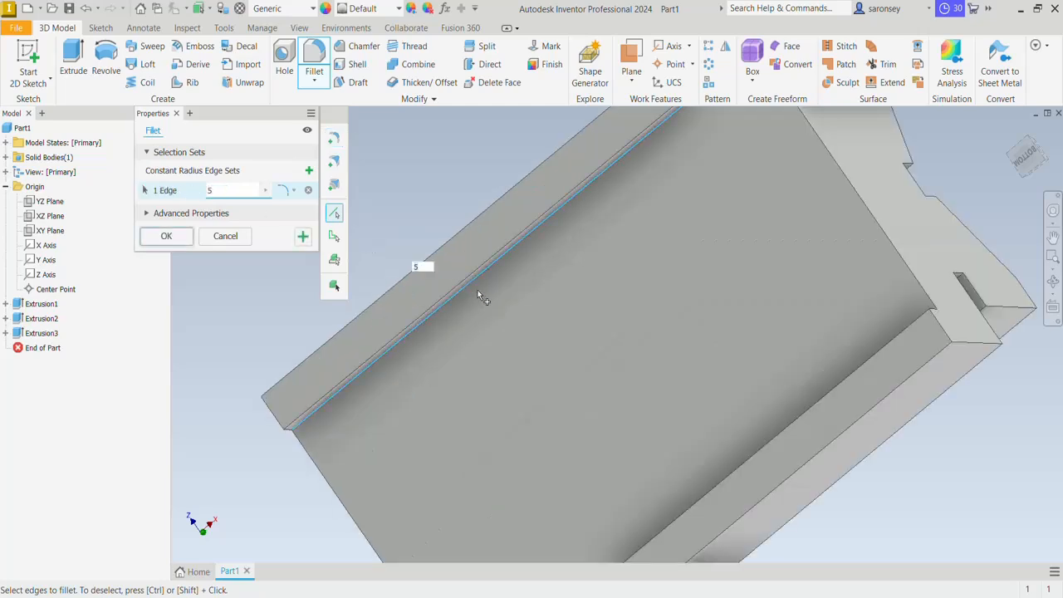
pyautogui.scroll(3, 569, 344)
pyautogui.keyDown('shift'); pyautogui.moveTo(631, 367); pyautogui.dragTo(700, 441, button='middle'); pyautogui.keyUp('shift')
pyautogui.click(713, 479)
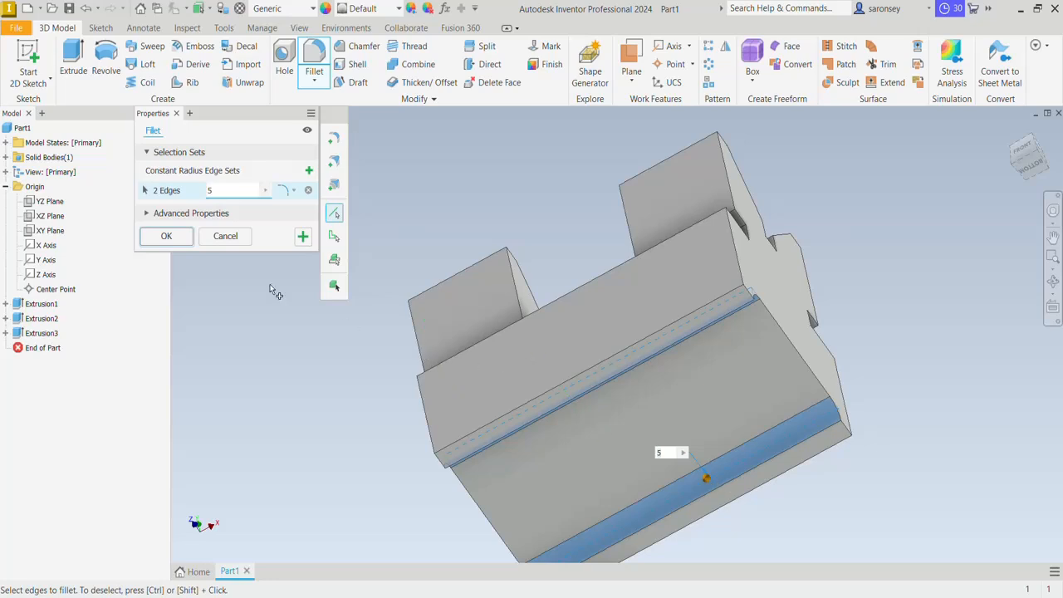
pyautogui.click(166, 236)
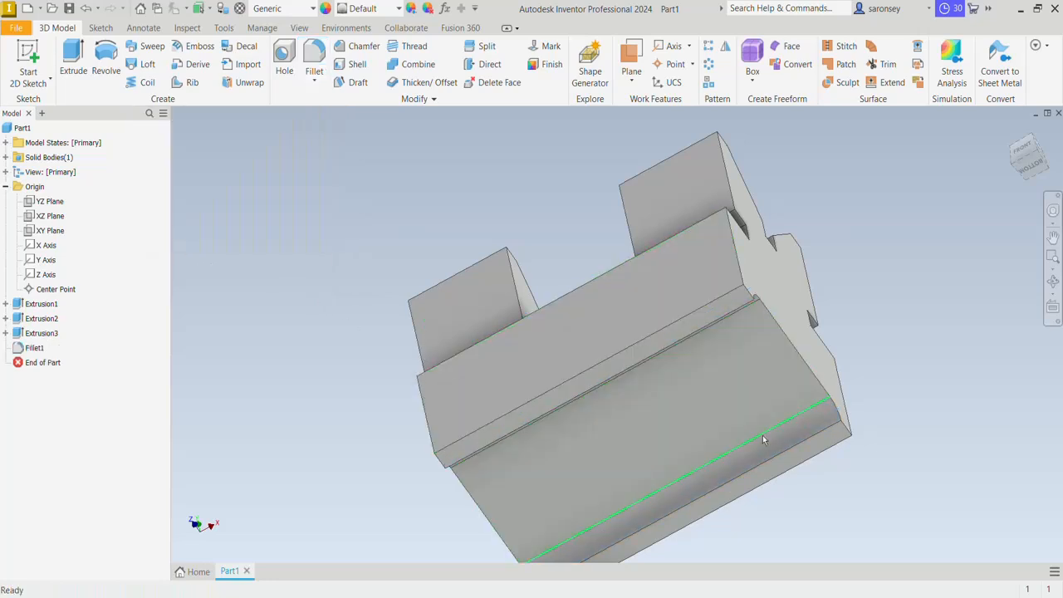
# Sketch a 19 mm diameter circle at the centre of the base's upper face, midway between the two V-shaped uprights
pyautogui.keyDown('shift'); pyautogui.moveTo(763, 435); pyautogui.dragTo(886, 342, button='middle'); pyautogui.keyUp('shift')
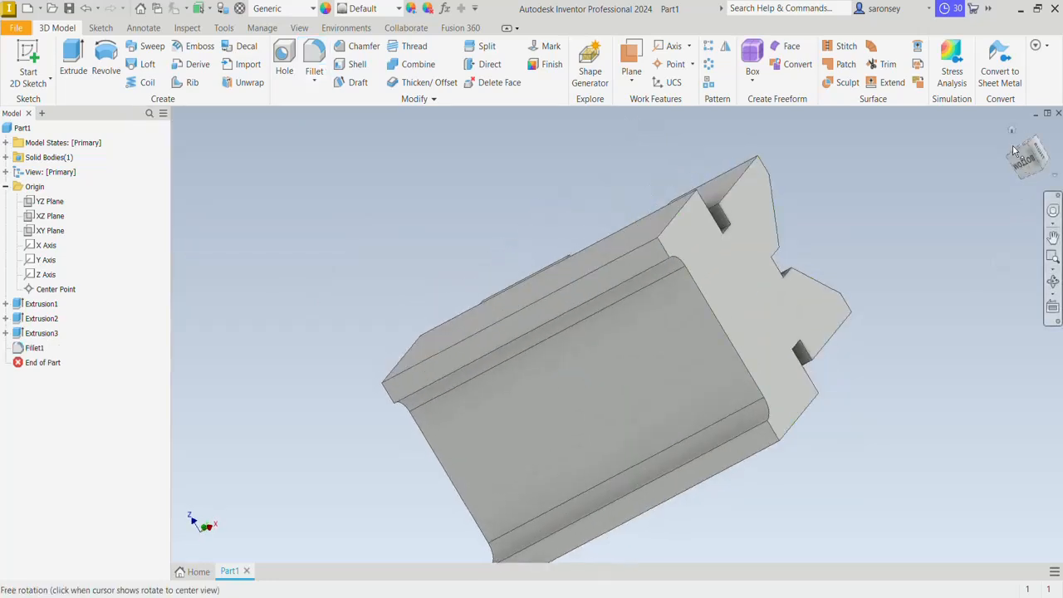
pyautogui.click(1012, 132)
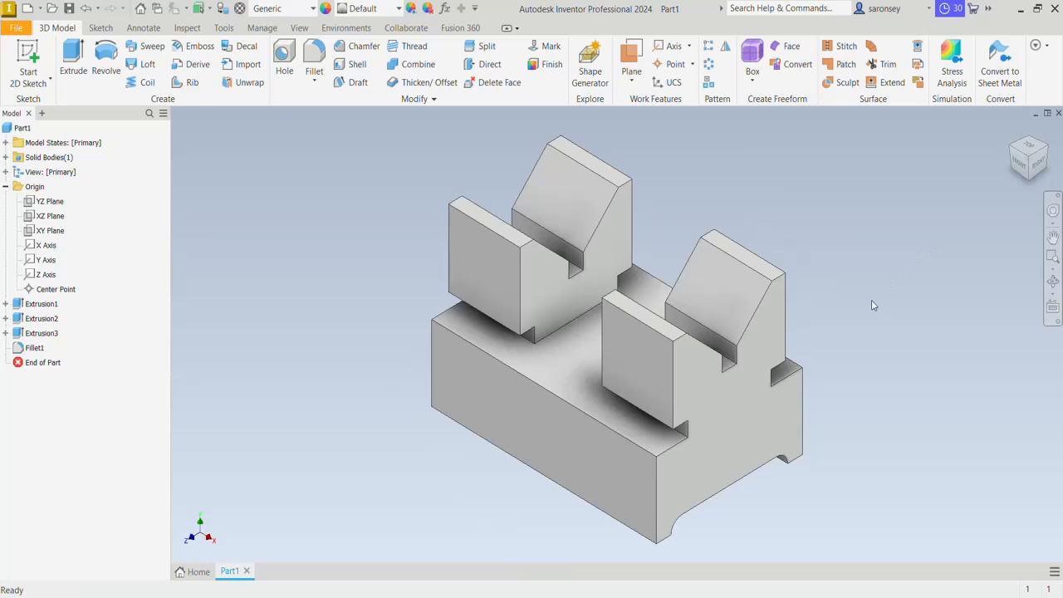
pyautogui.moveTo(871, 302); pyautogui.dragTo(850, 299, button='middle')
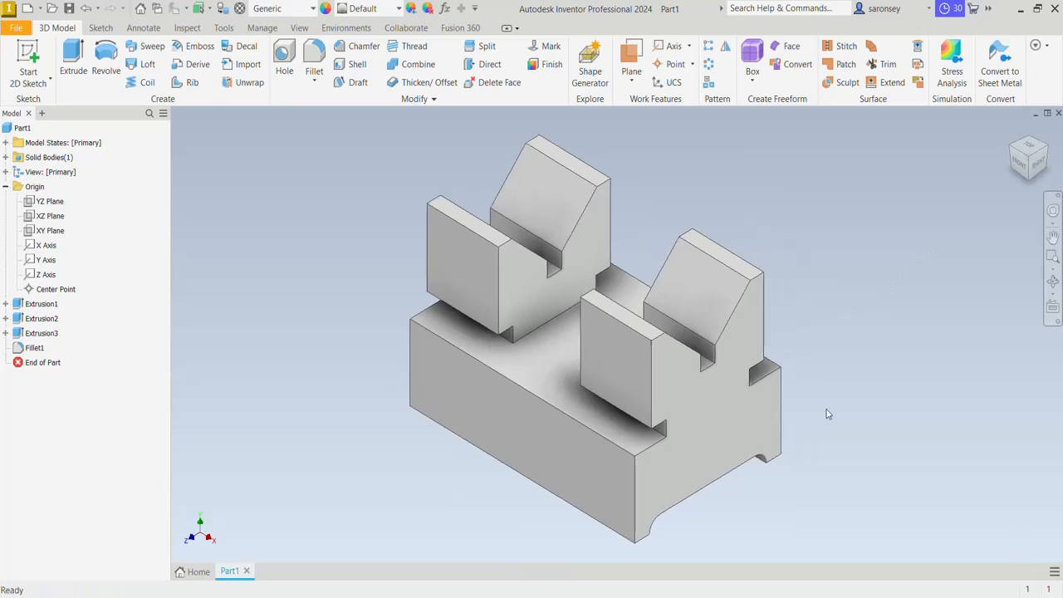
pyautogui.click(541, 368)
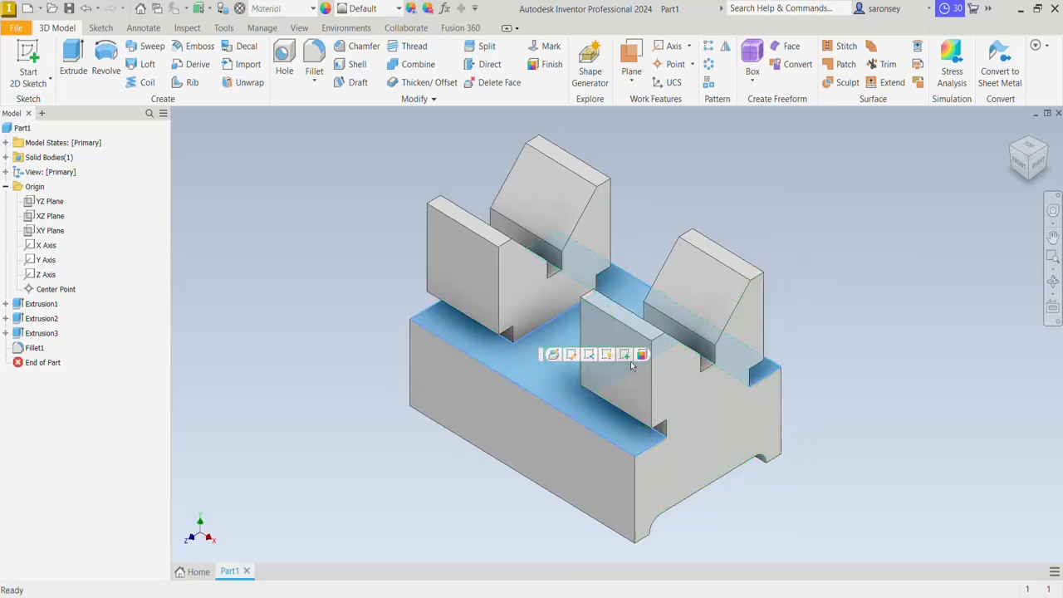
pyautogui.click(628, 359)
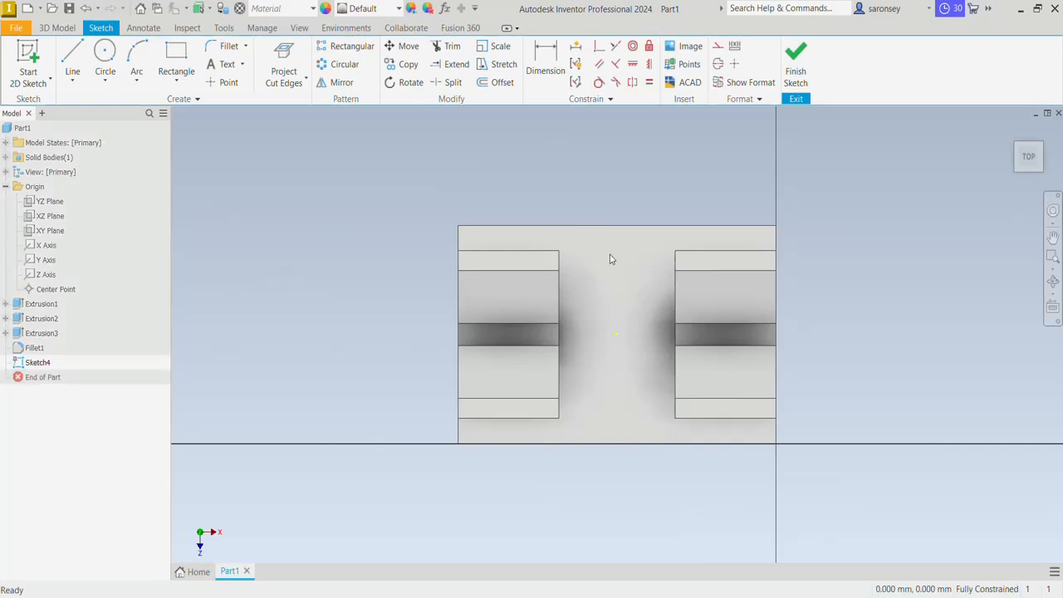
pyautogui.click(105, 58)
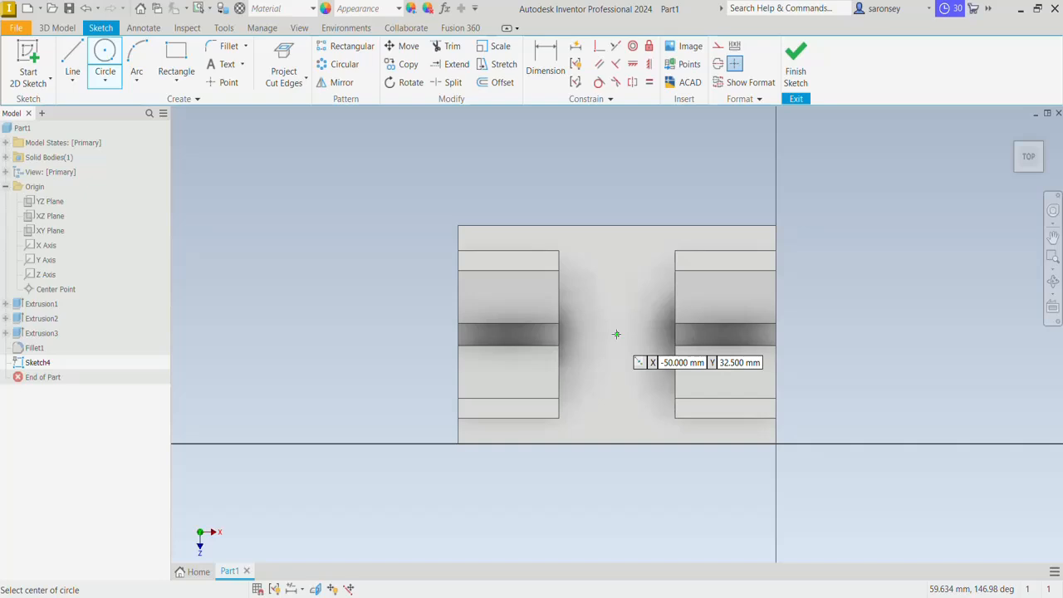
pyautogui.click(617, 334)
pyautogui.write('19.000')
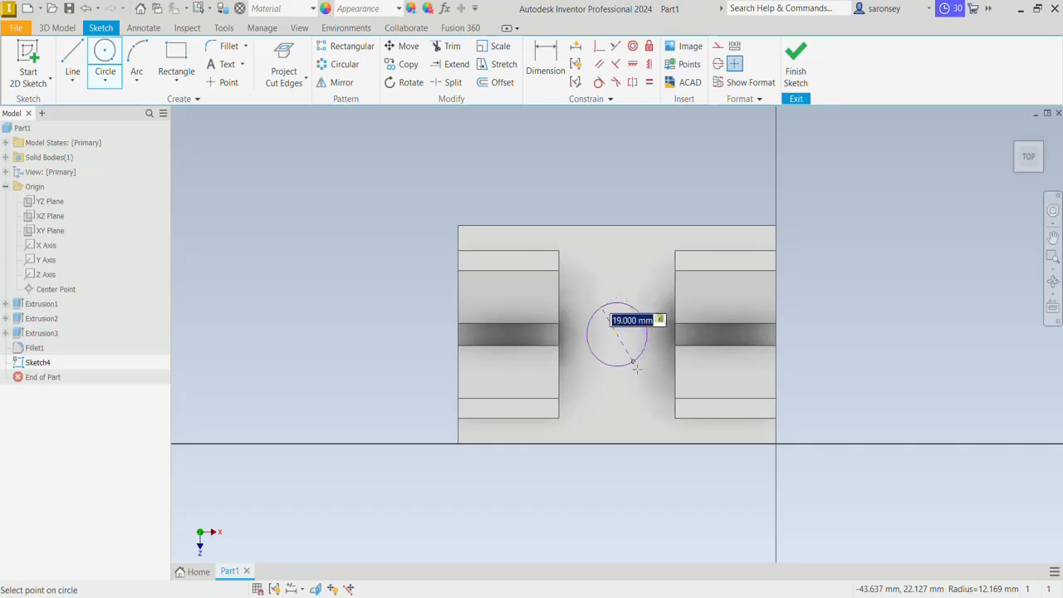
pyautogui.press('Return')
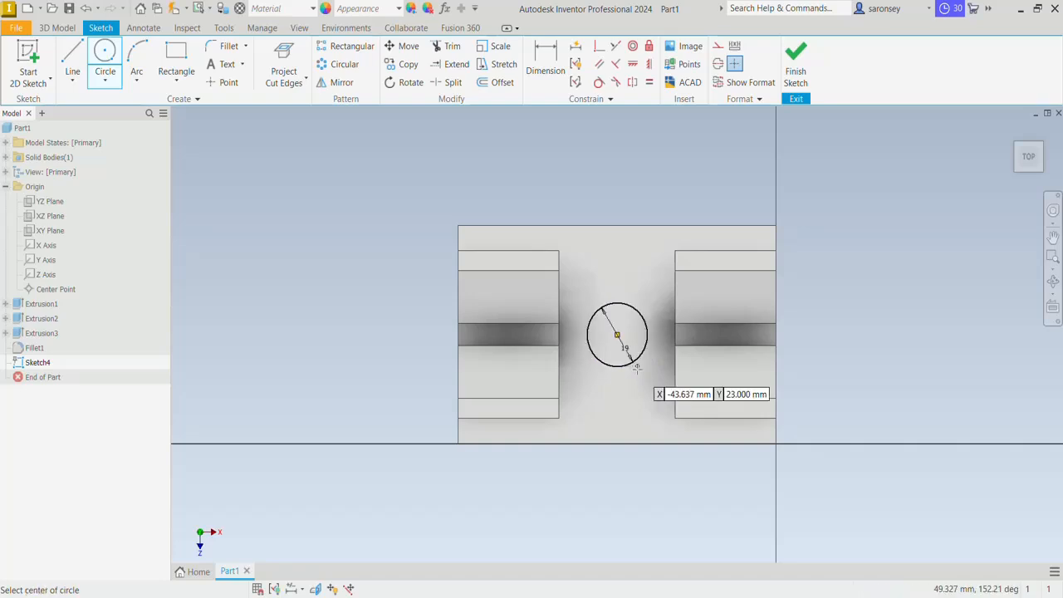
# Extrude-cut the 19 mm circle down through the whole base, using the through-all extent
pyautogui.press('e')
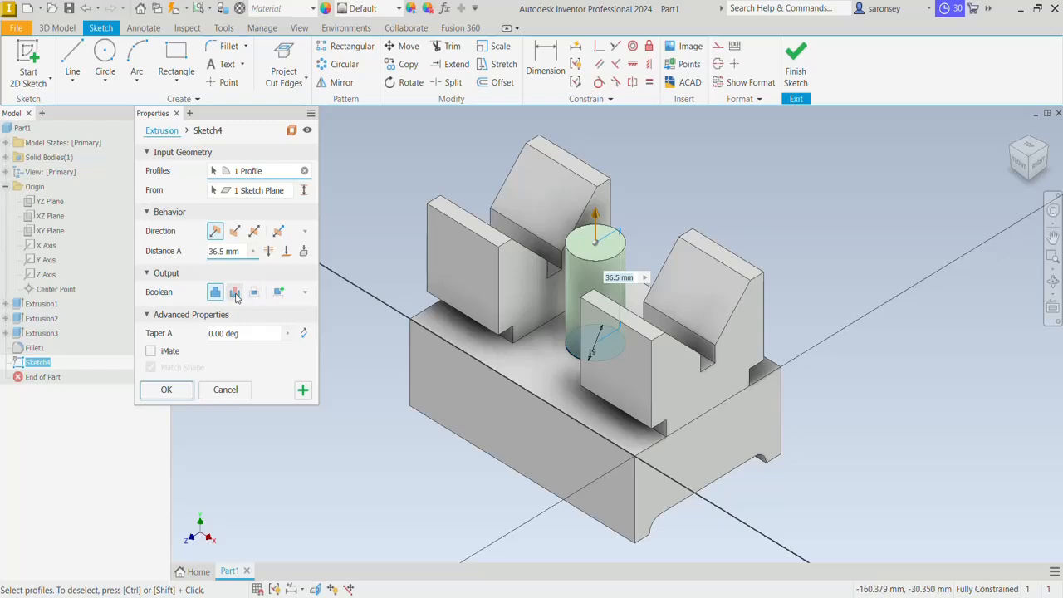
pyautogui.click(236, 296)
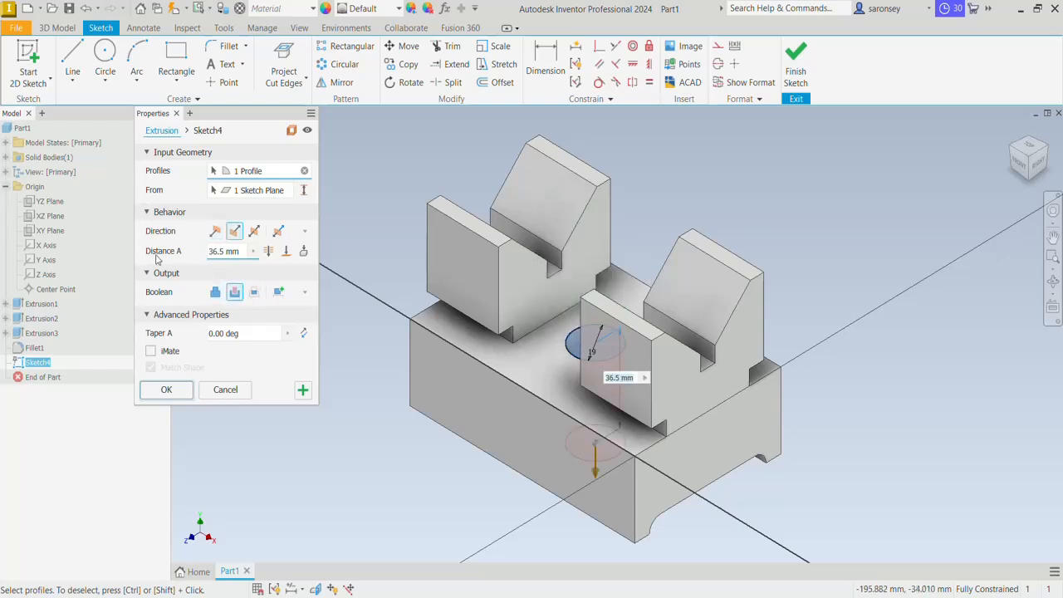
pyautogui.click(269, 252)
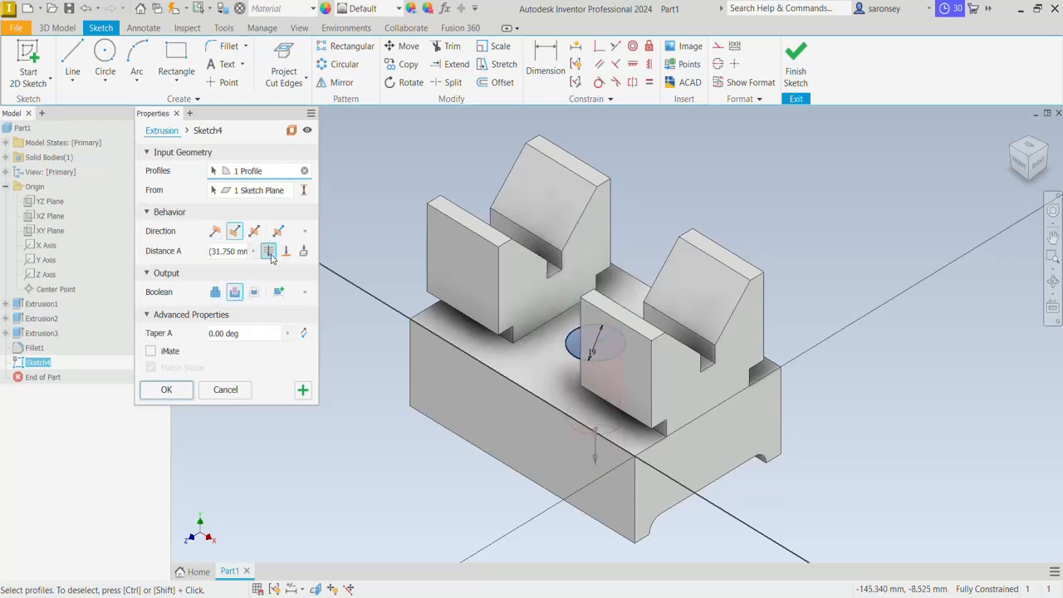
pyautogui.keyDown('shift'); pyautogui.moveTo(569, 457); pyautogui.dragTo(574, 435, button='middle'); pyautogui.keyUp('shift')
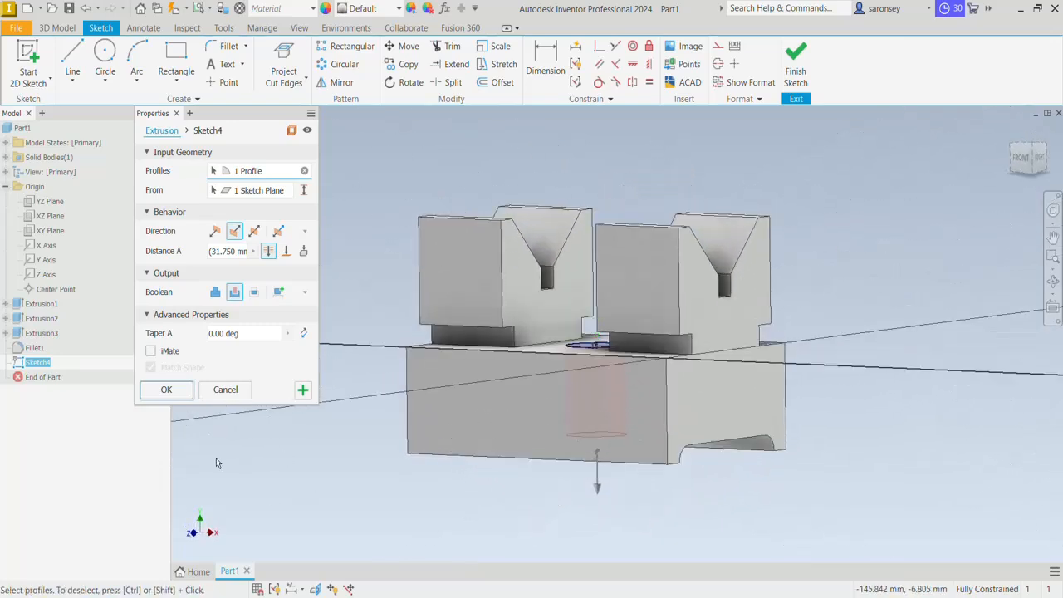
pyautogui.click(166, 390)
pyautogui.keyDown('shift'); pyautogui.moveTo(708, 355); pyautogui.dragTo(707, 405, button='middle'); pyautogui.keyUp('shift')
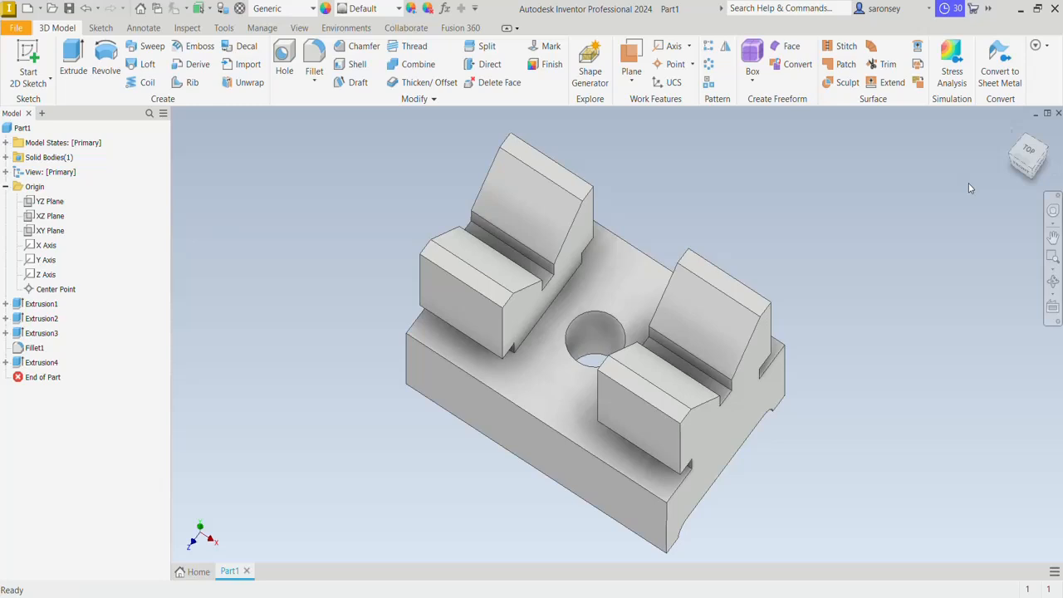
pyautogui.click(1015, 138)
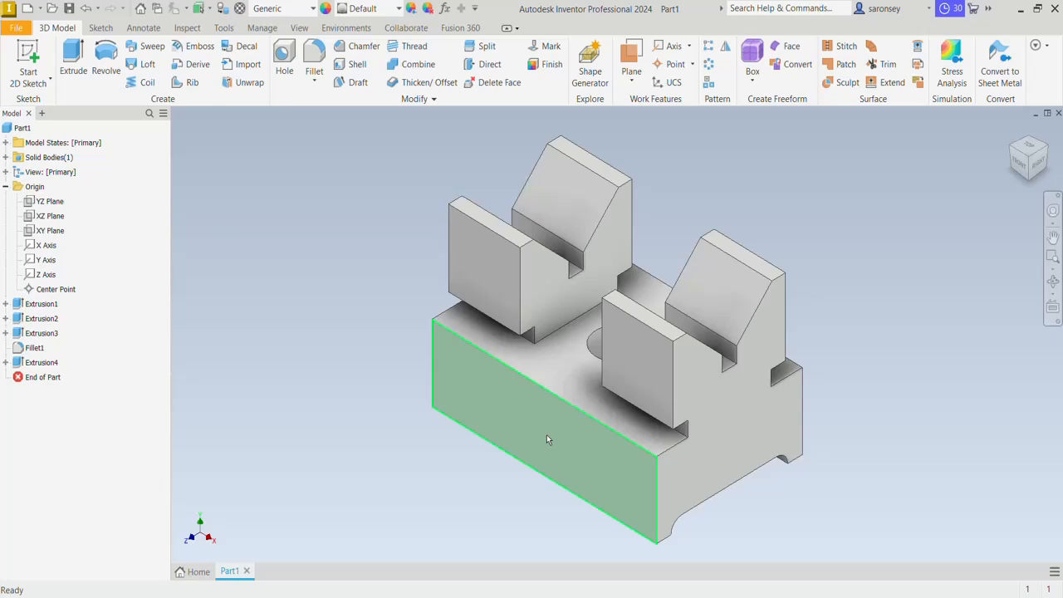
# Place a counterbored M10x1.5 tapped hole with ANSI Metric M Profile thread, 20 mm deep, on the base's long side face
pyautogui.click(284, 56)
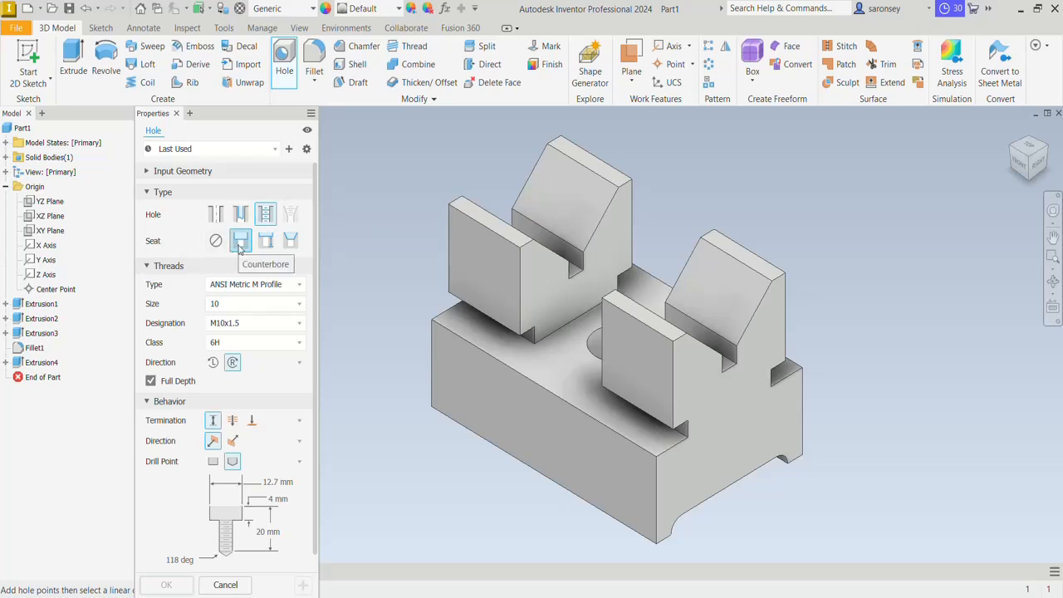
pyautogui.click(299, 287)
pyautogui.click(289, 319)
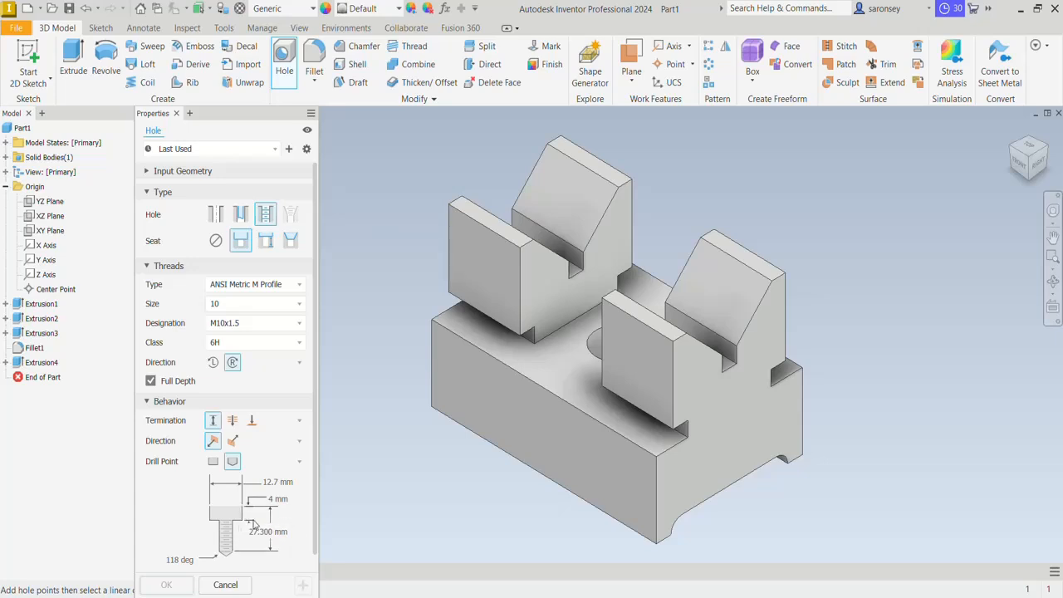
pyautogui.click(277, 531)
pyautogui.write('20')
pyautogui.click(540, 431)
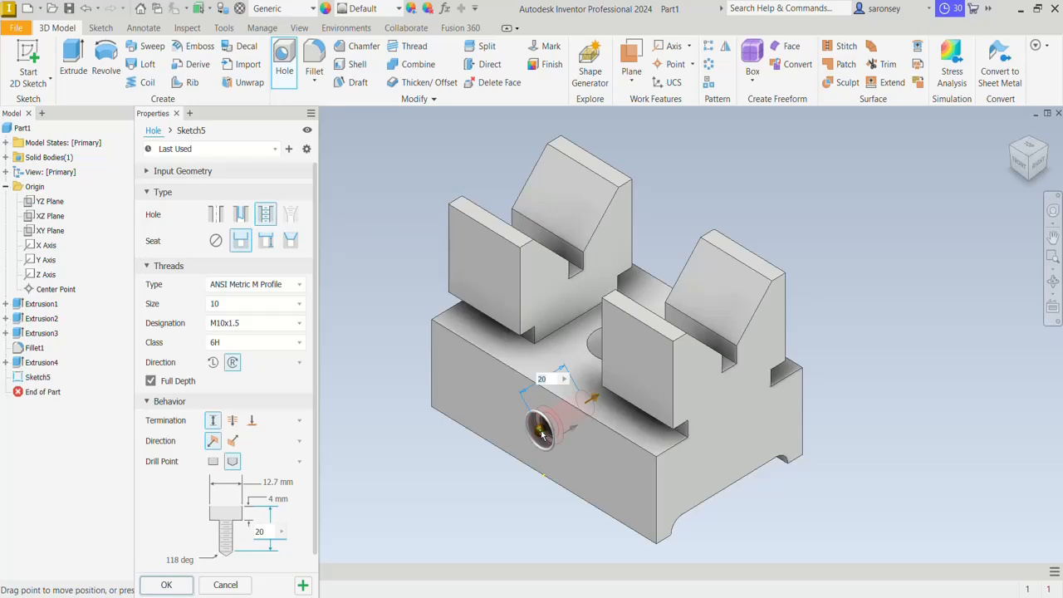
# Position the counterbored hole 50 mm from the side face's vertical edge and 31.75/2 mm above its lower edge, and create it
pyautogui.click(657, 488)
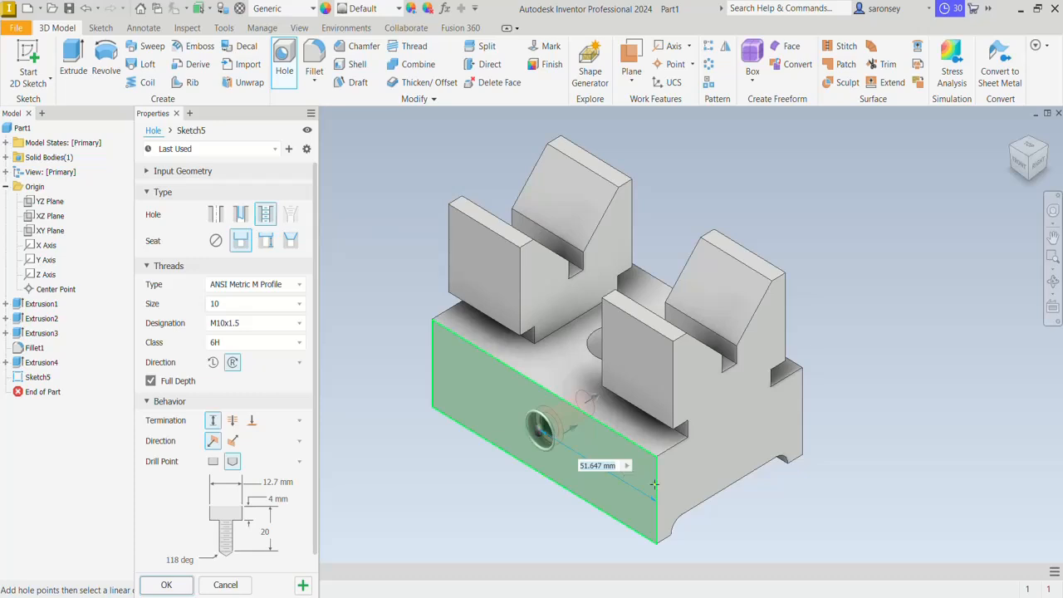
pyautogui.click(599, 467)
pyautogui.write('50')
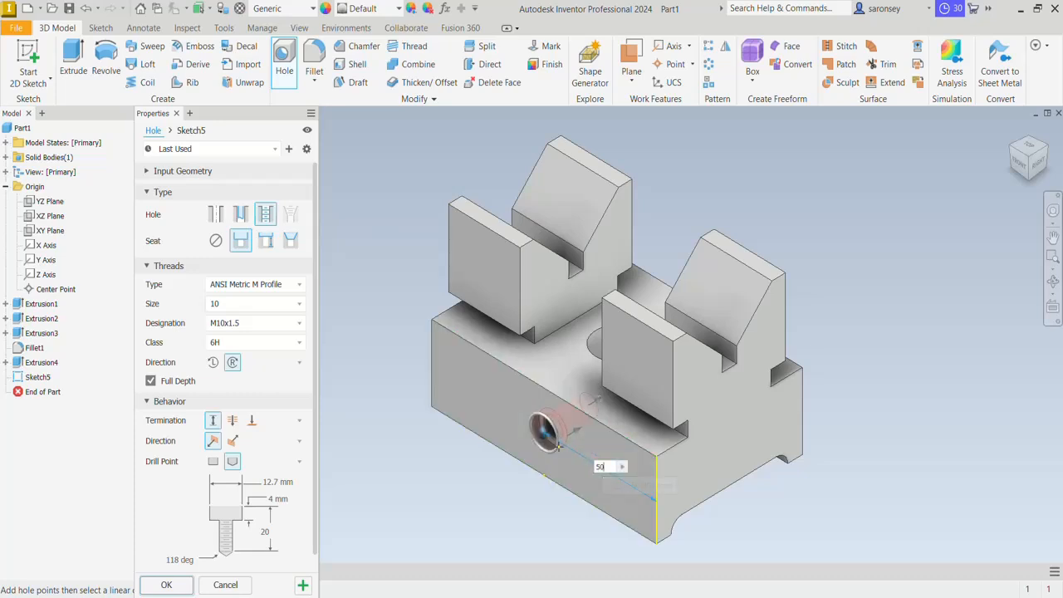
pyautogui.click(578, 467)
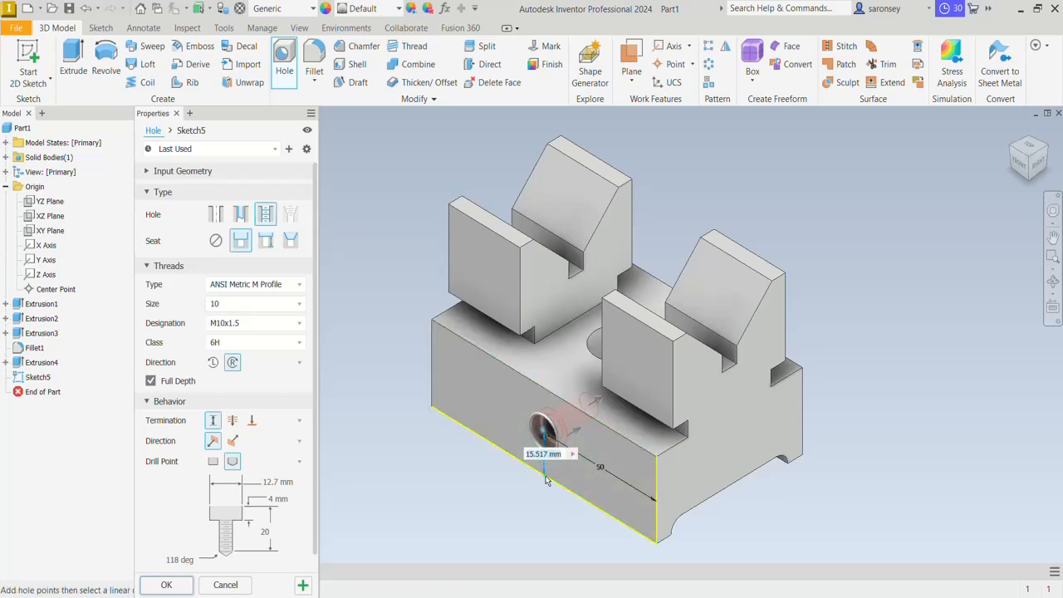
pyautogui.write('31')
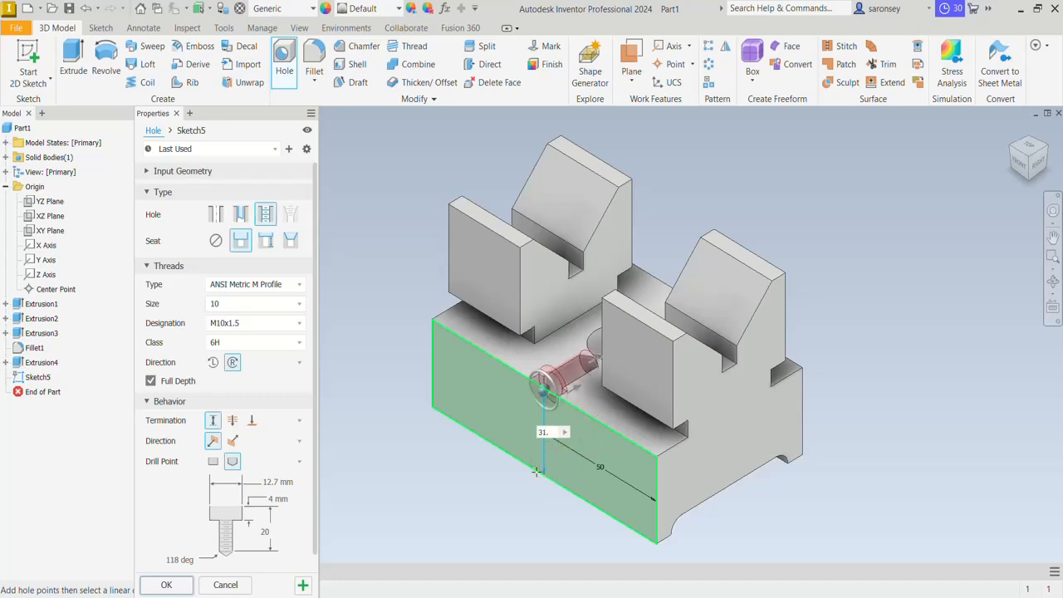
pyautogui.write('.75/2')
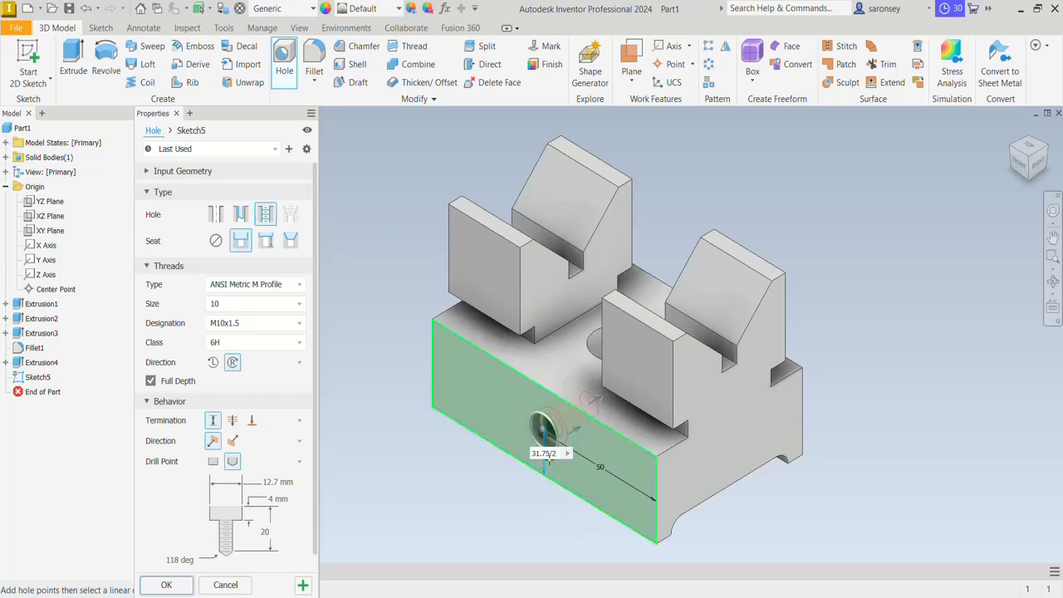
pyautogui.click(179, 589)
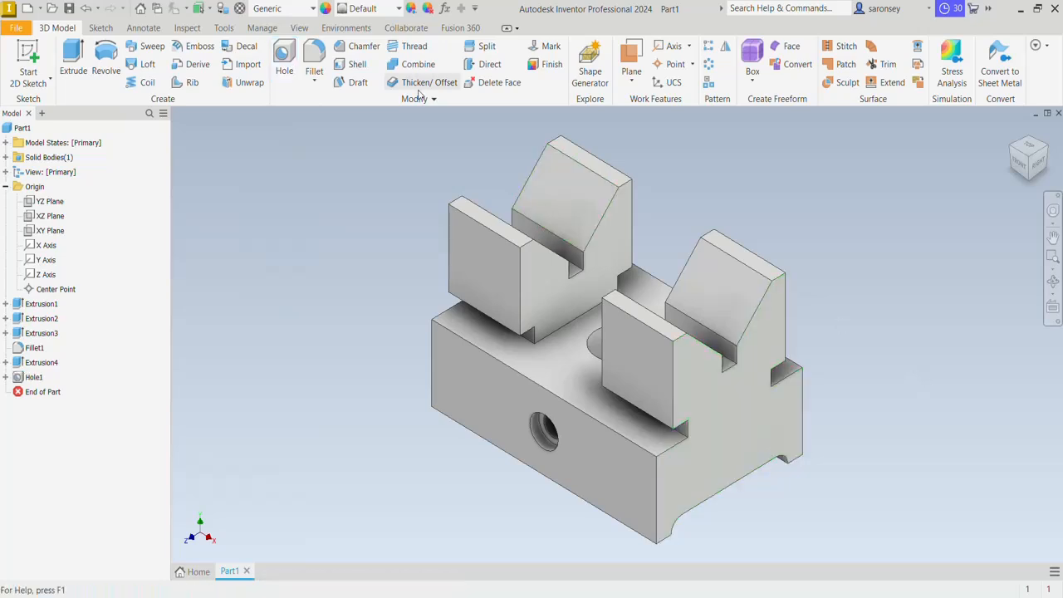
# Add a seatless M10x1.5 tapped hole 16 mm deep on the end face, 16 mm above the channel edge and 65/2 mm from the outer vertical edge
pyautogui.click(283, 71)
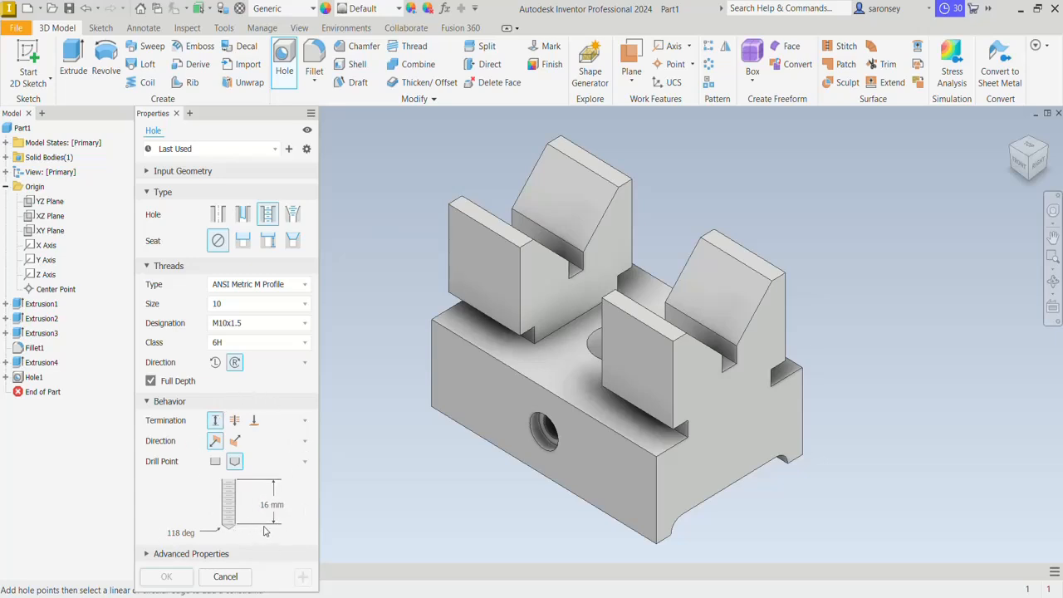
pyautogui.click(735, 437)
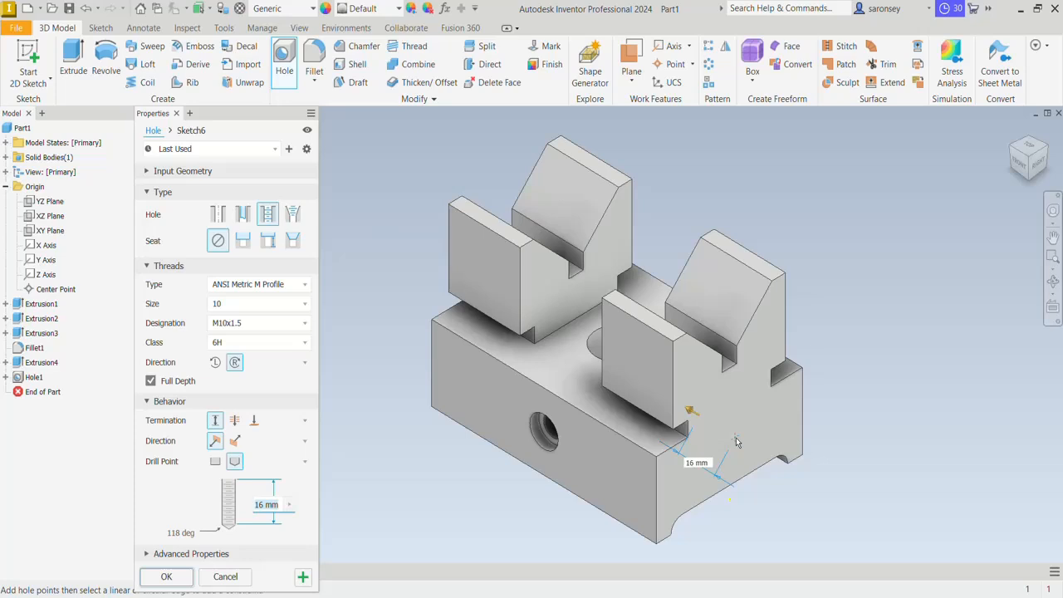
pyautogui.click(752, 478)
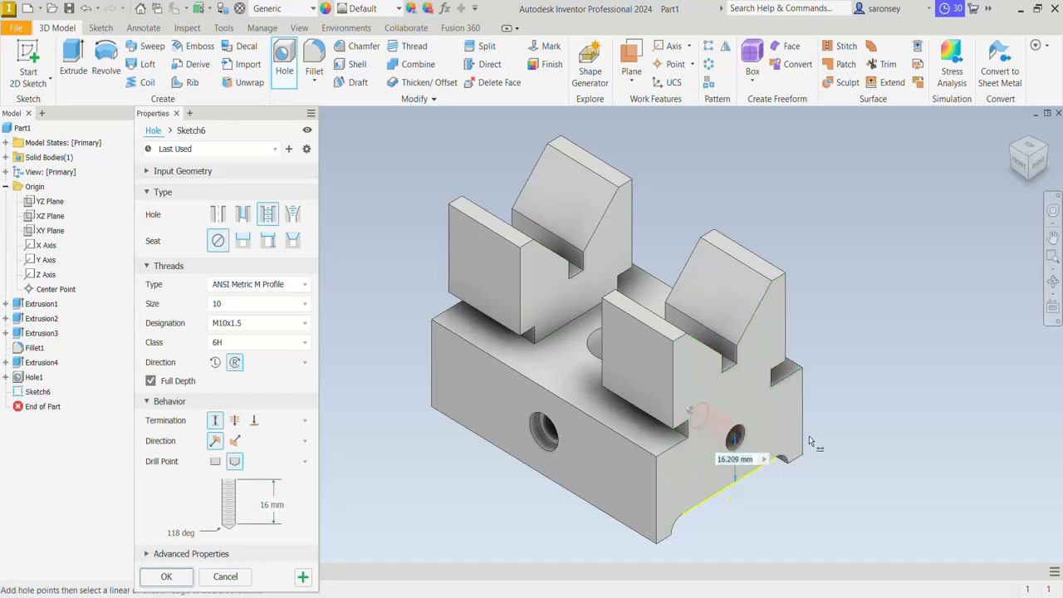
pyautogui.write('16')
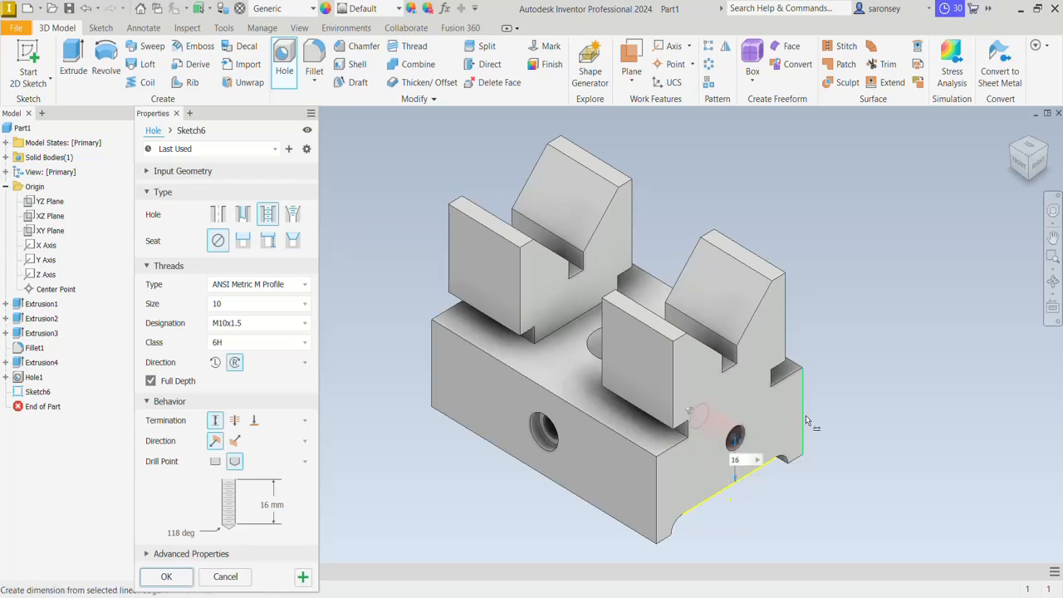
pyautogui.click(805, 419)
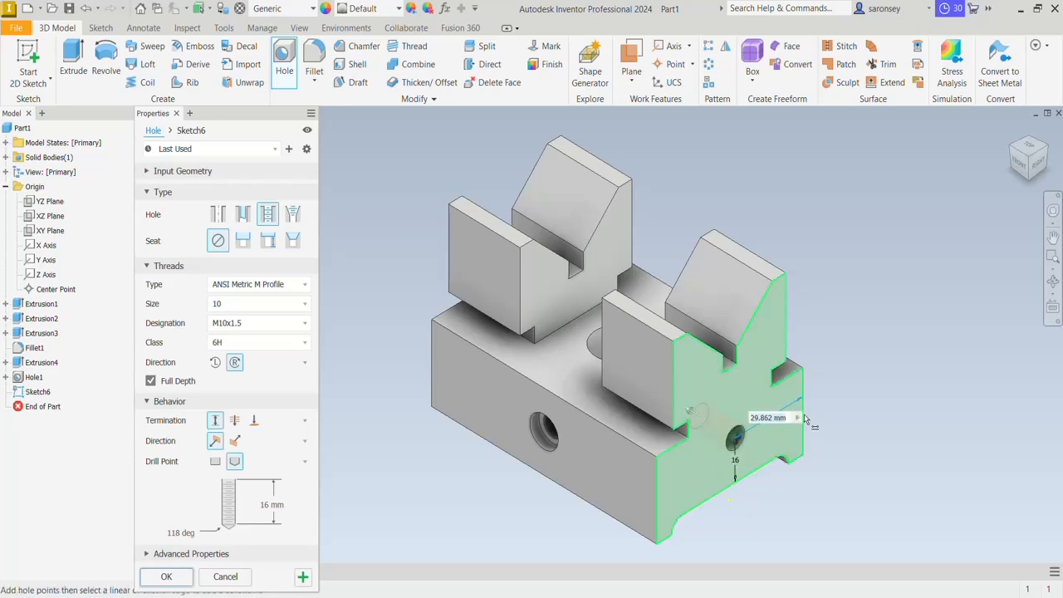
pyautogui.write('65/2')
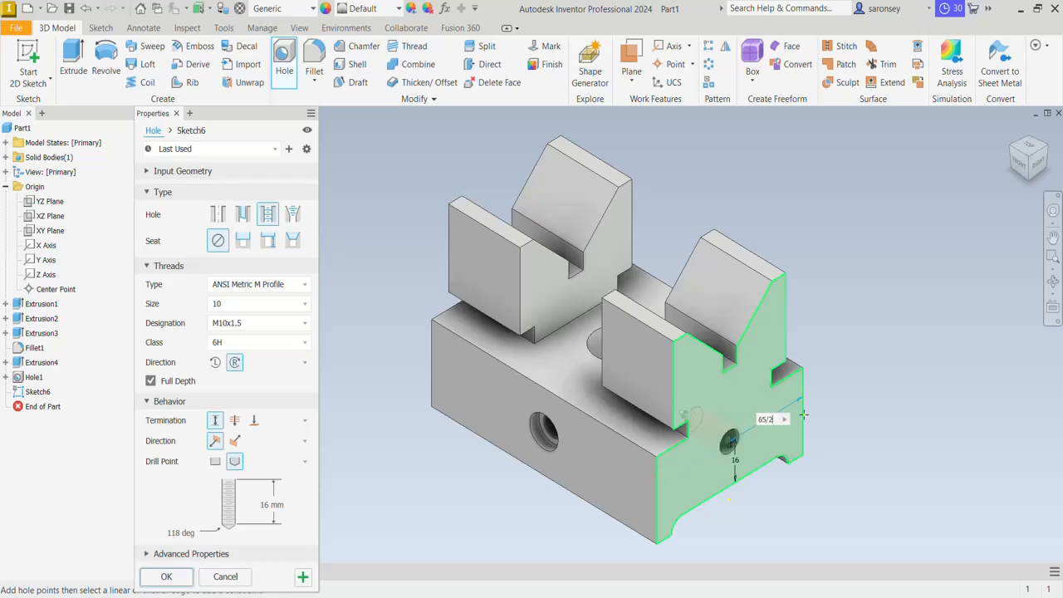
pyautogui.click(167, 576)
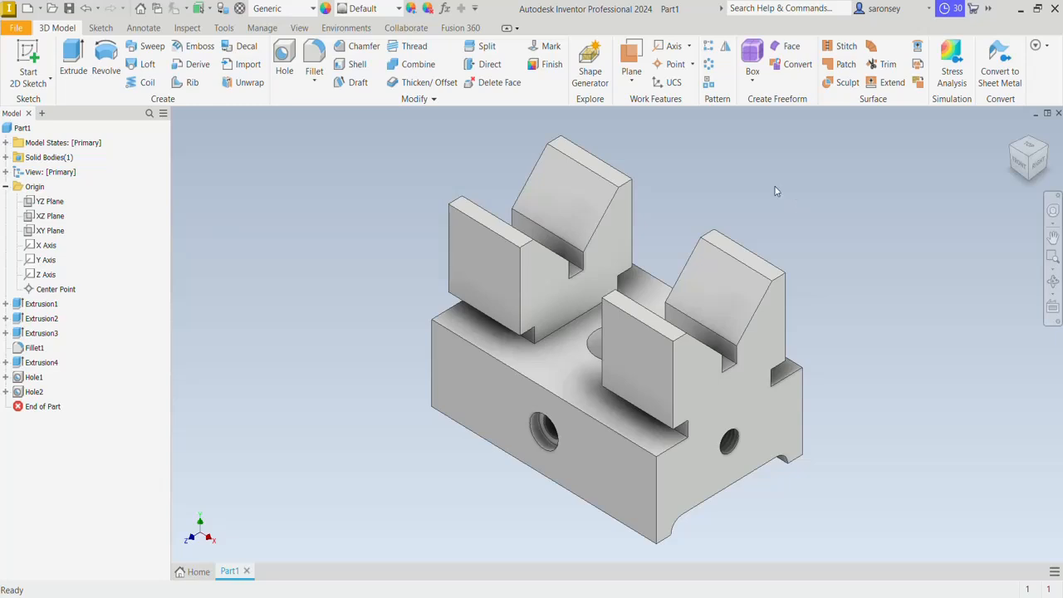
# Apply the Steel Blue appearance from the Inventor Material Library to the part
pyautogui.click(400, 10)
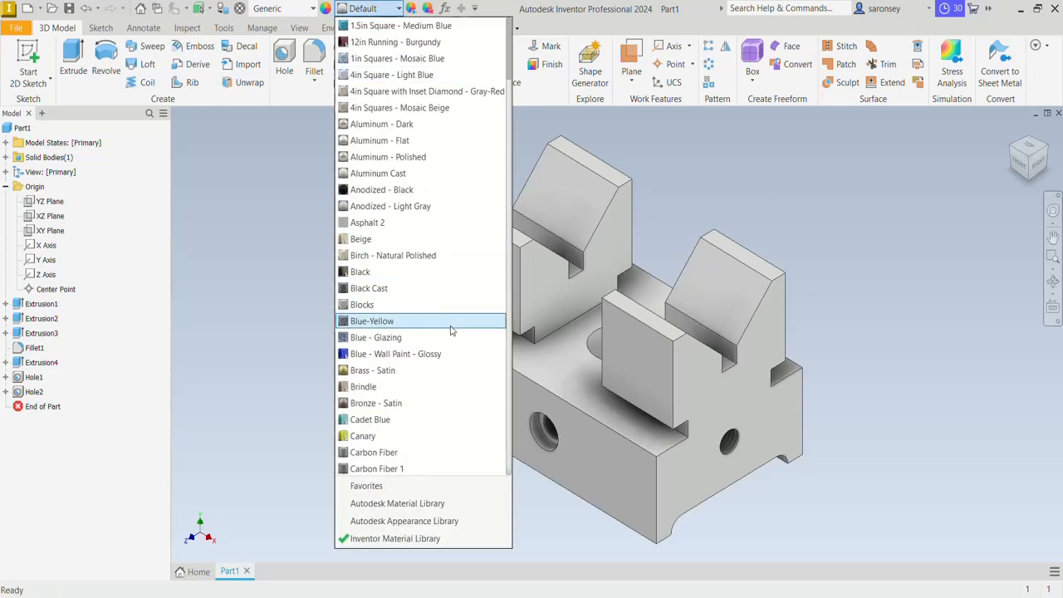
pyautogui.scroll(-15, 448, 324)
pyautogui.scroll(-20, 445, 321)
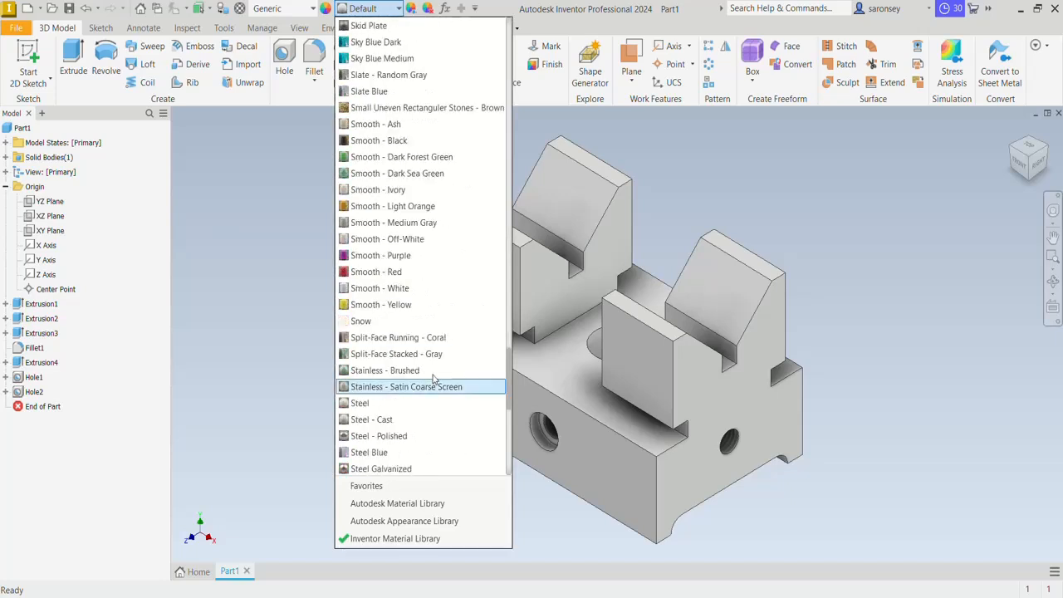
pyautogui.click(402, 454)
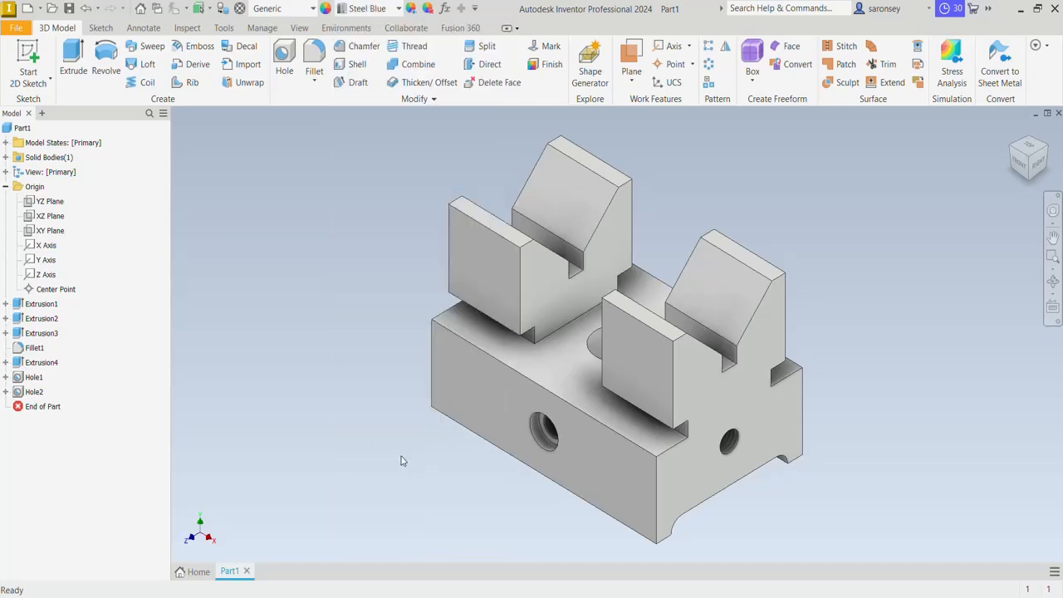
# Save the part as BASE in the V BLOCK TUTORIAL folder
pyautogui.click(69, 8)
pyautogui.click(635, 187)
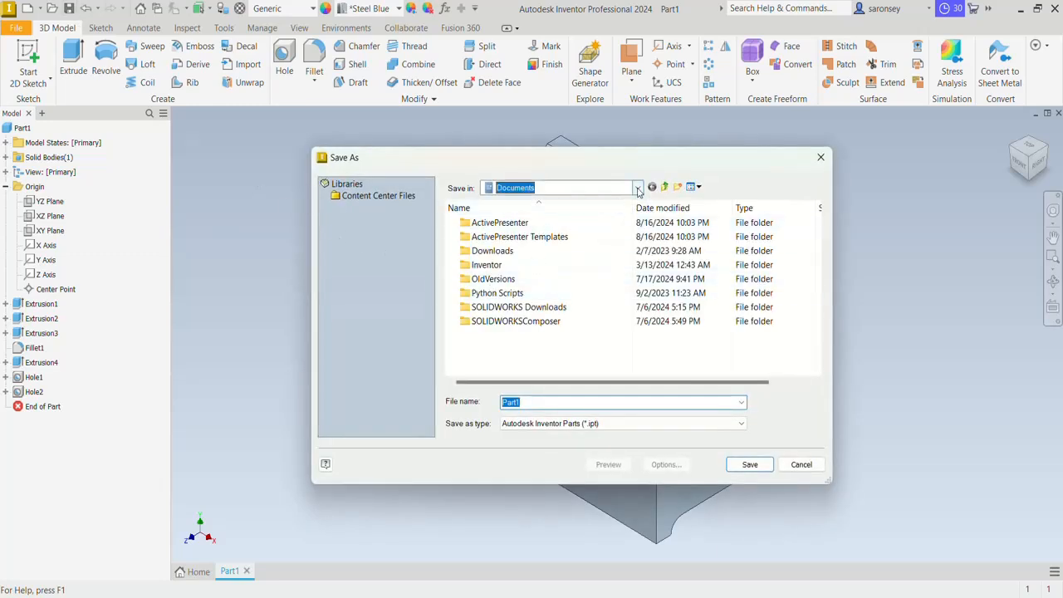
pyautogui.click(547, 389)
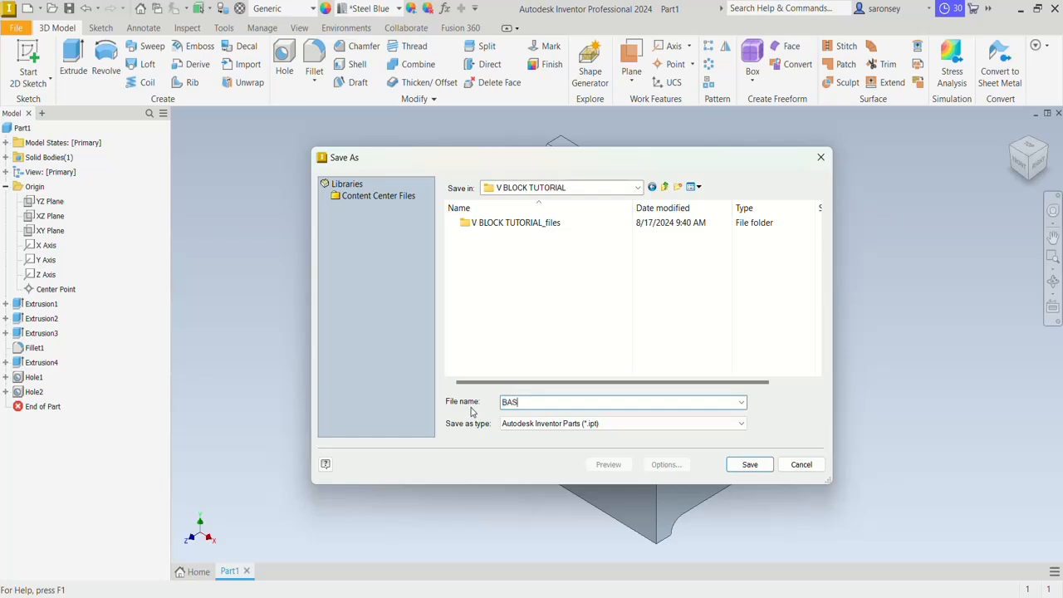
pyautogui.write('E')
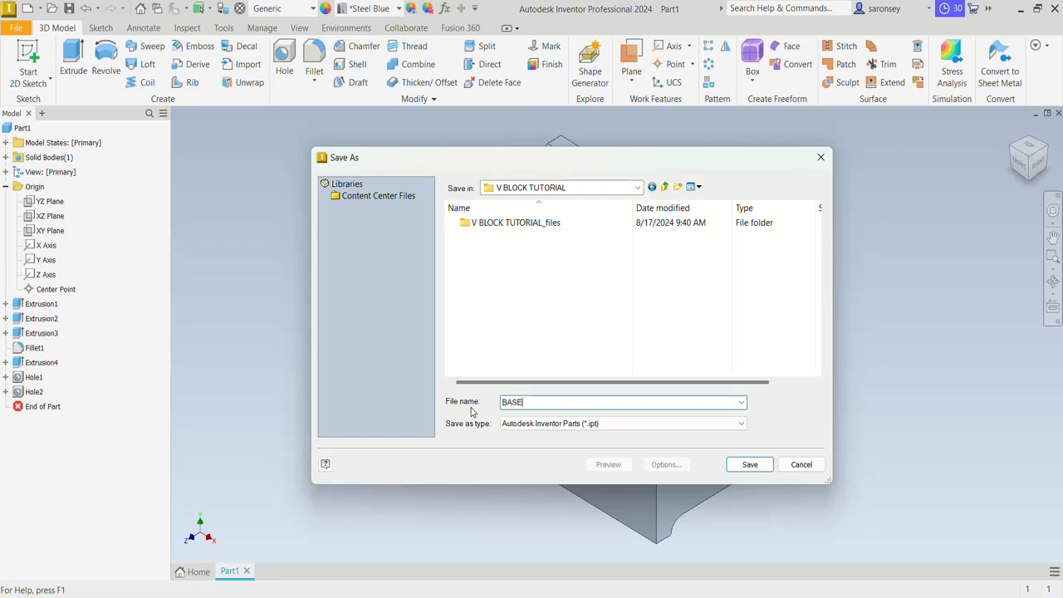
pyautogui.click(762, 465)
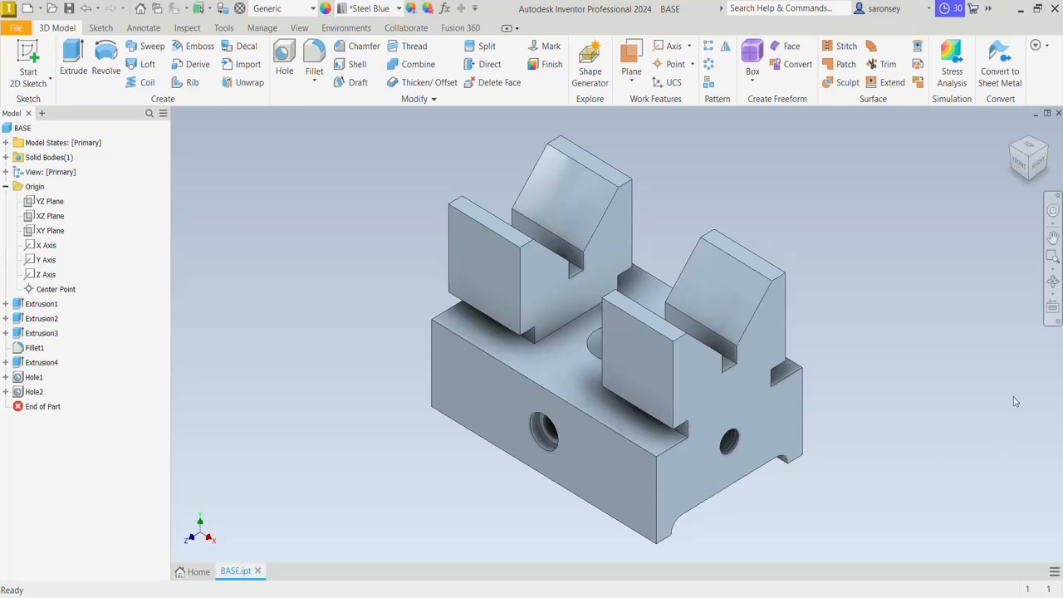
# Create a new metric part from the Standard (mm).ipt template
pyautogui.click(28, 9)
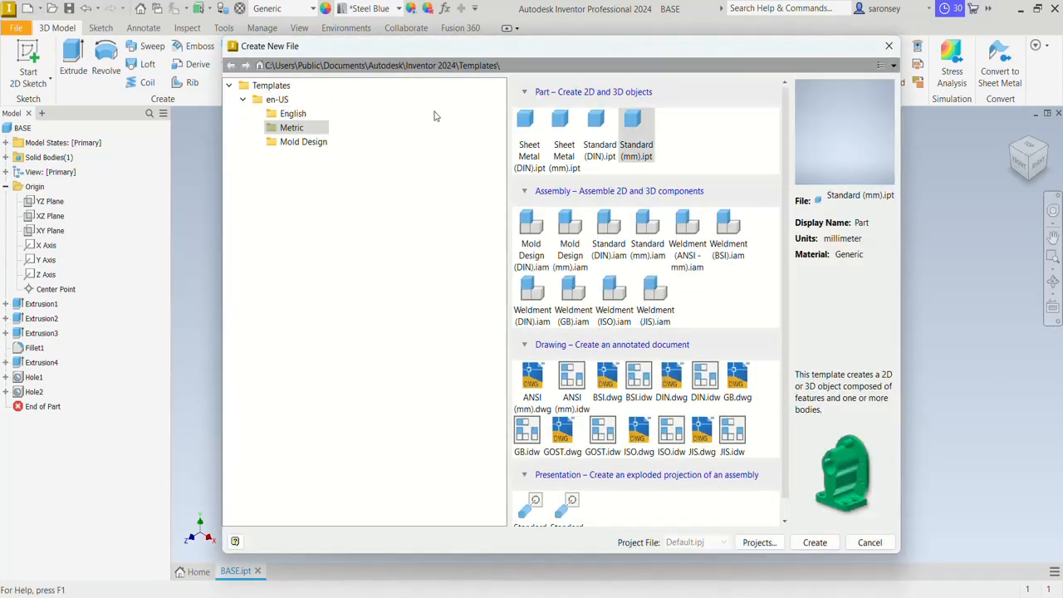
pyautogui.click(637, 137)
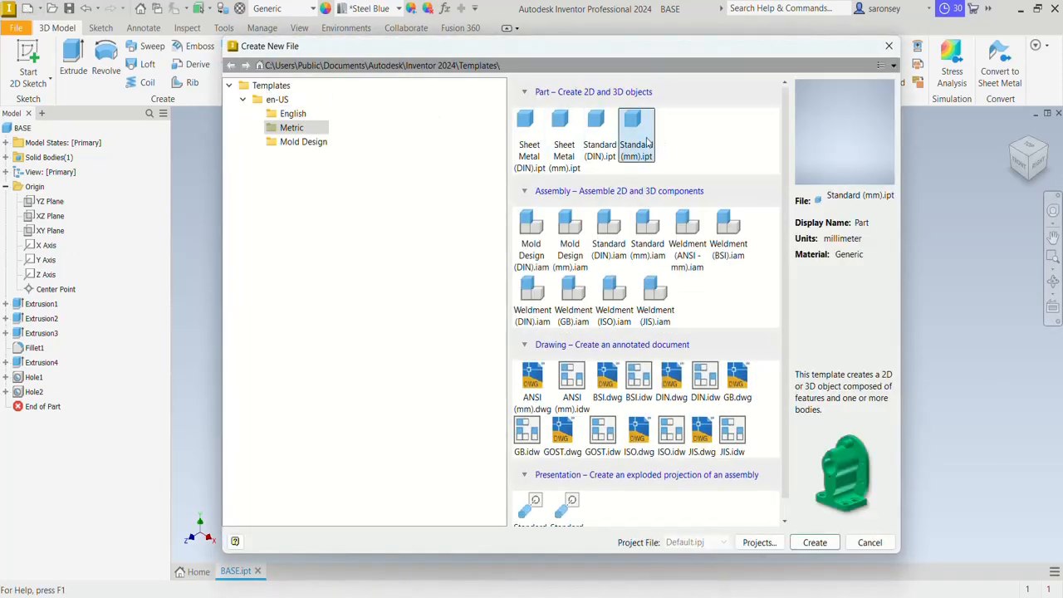
pyautogui.click(818, 547)
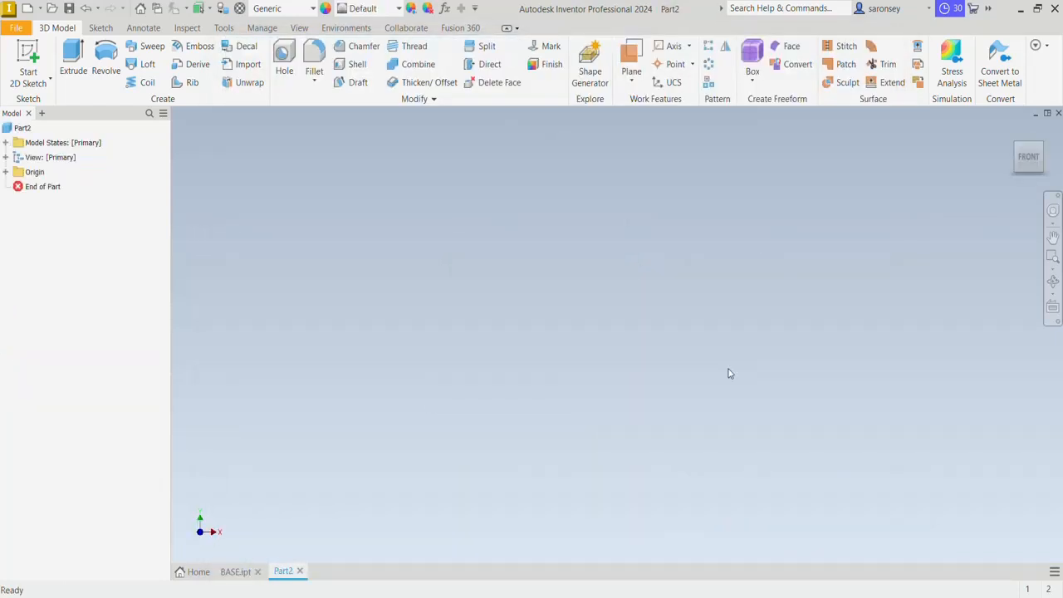
# Sketch a 12.7 mm diameter circle centred on the origin on the XZ plane
pyautogui.click(30, 58)
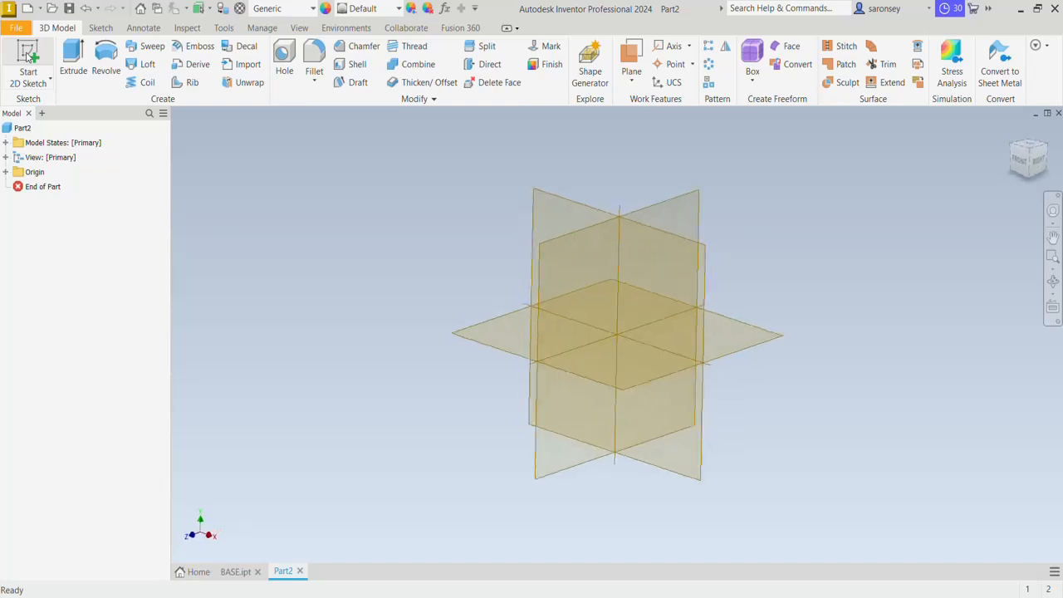
pyautogui.click(487, 331)
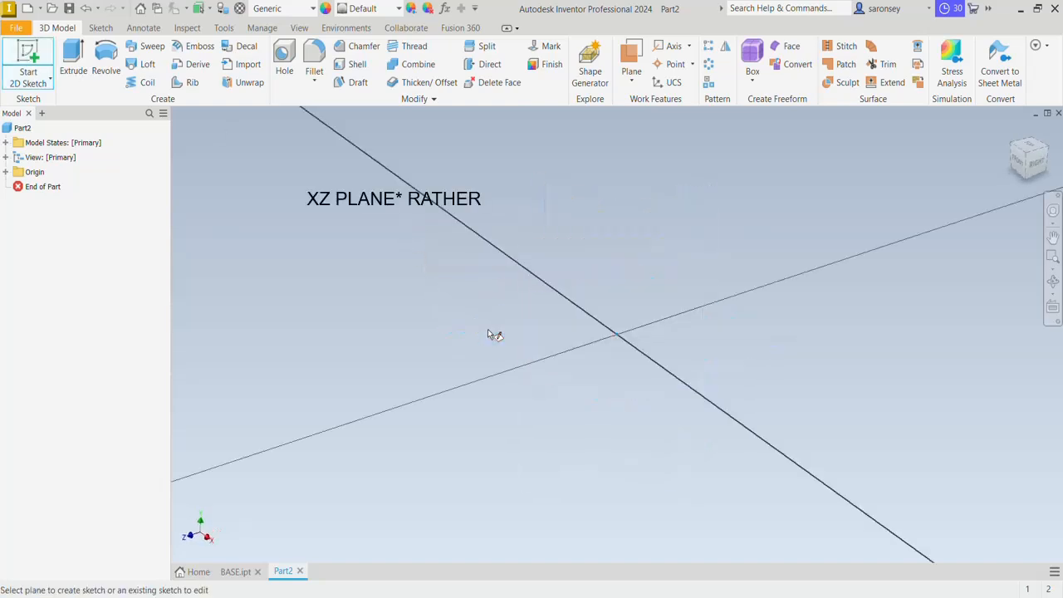
pyautogui.click(105, 53)
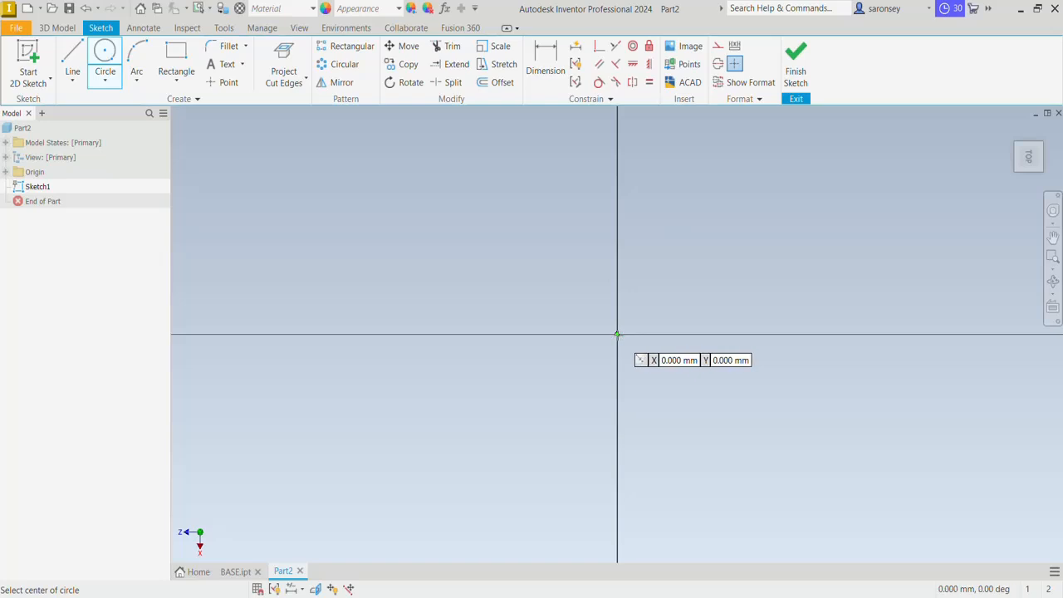
pyautogui.click(616, 335)
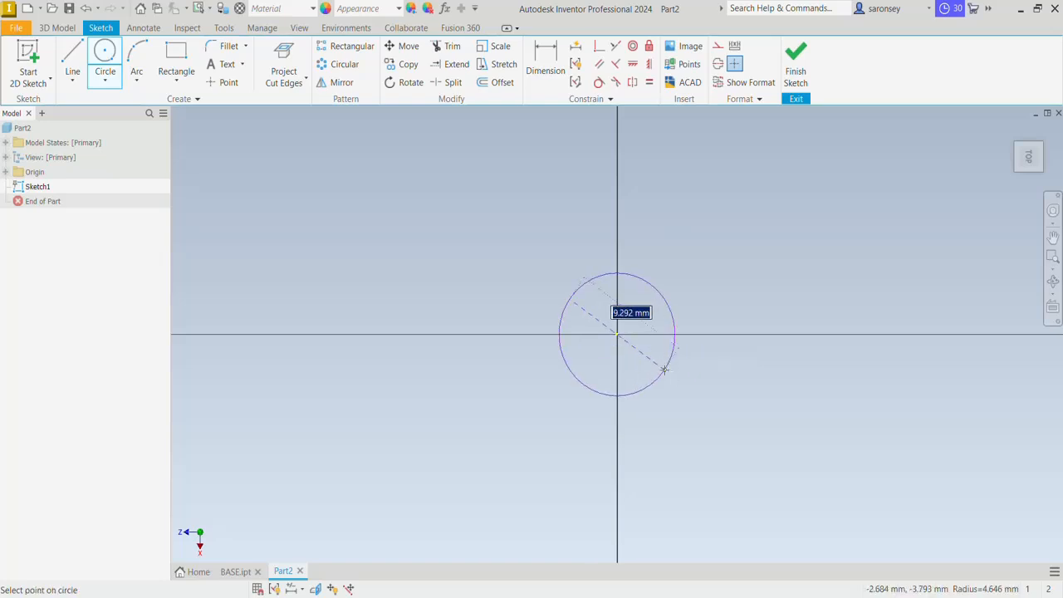
pyautogui.write('12.7')
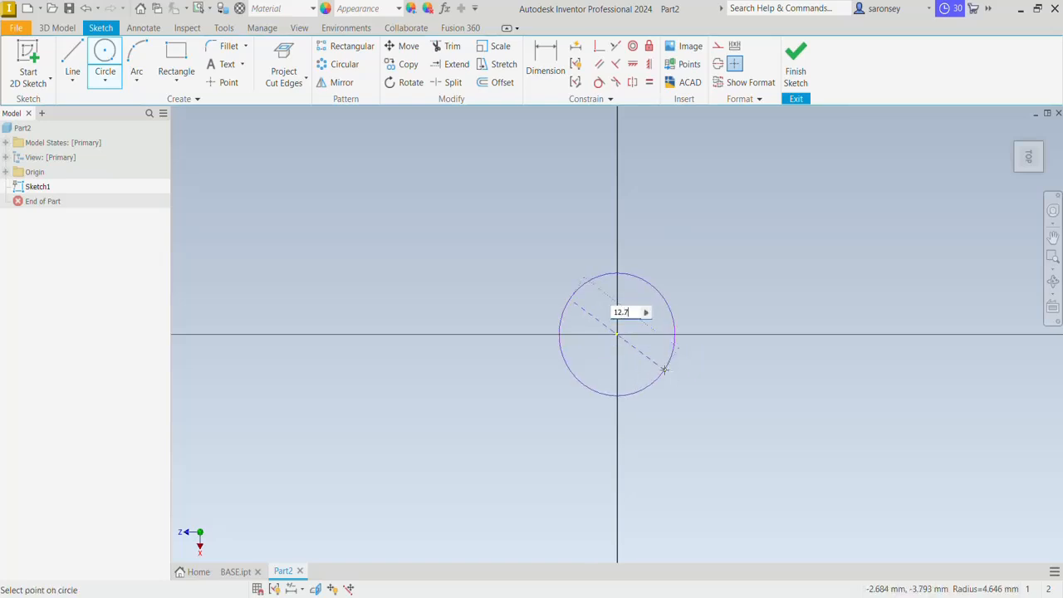
pyautogui.press('Return')
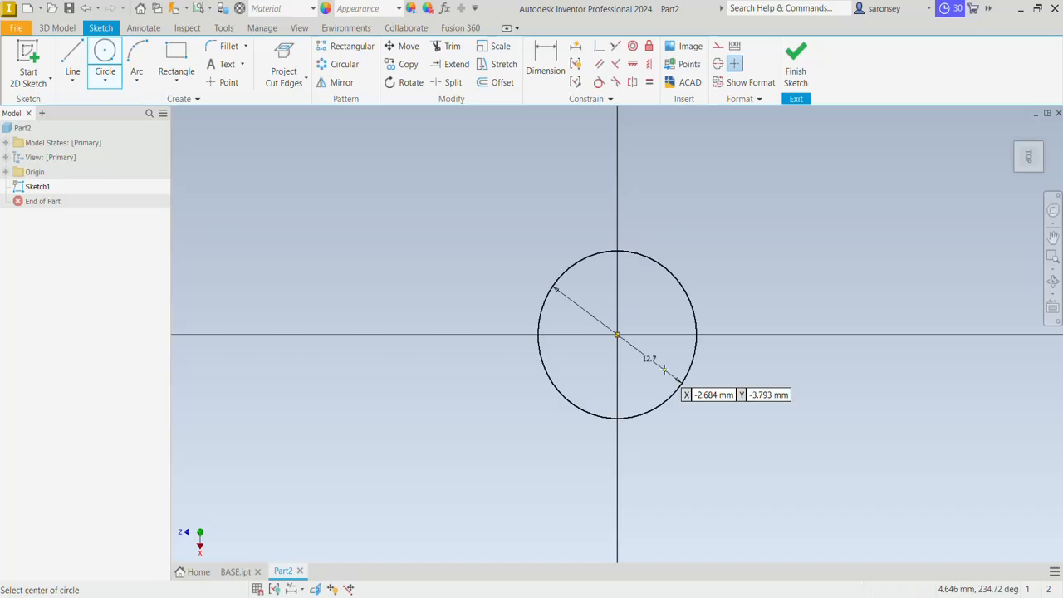
# Extrude the circle 12.7 mm upward to form the cylindrical head
pyautogui.press('e')
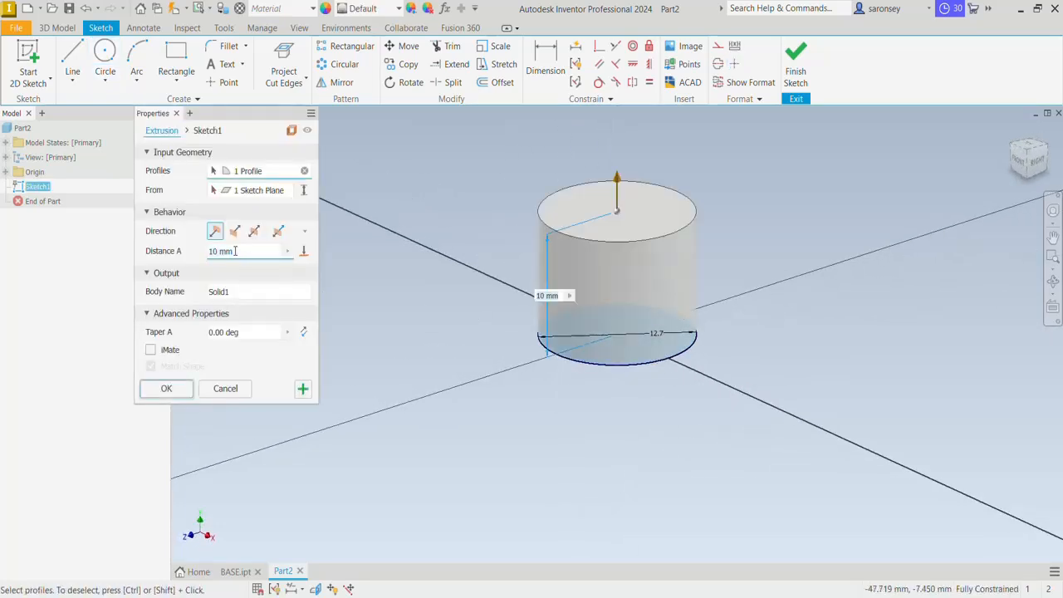
pyautogui.doubleClick(234, 251)
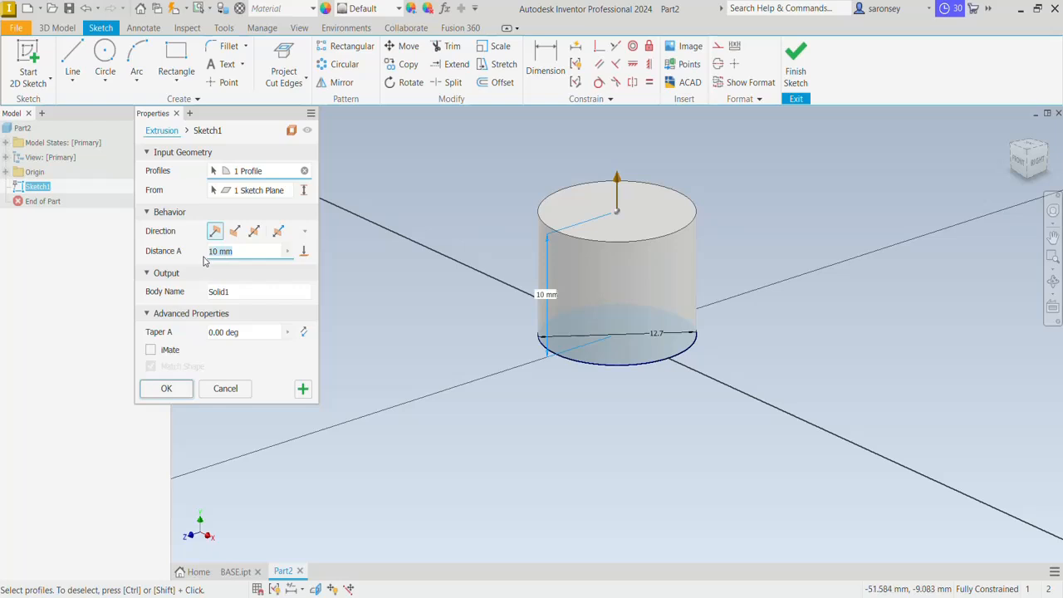
pyautogui.write('12.7')
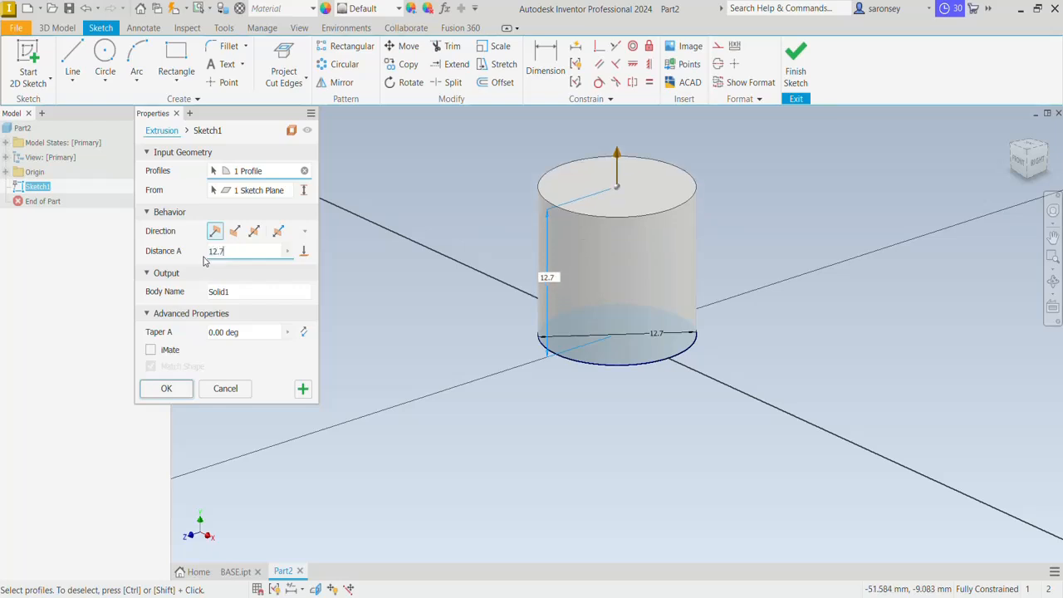
pyautogui.click(168, 389)
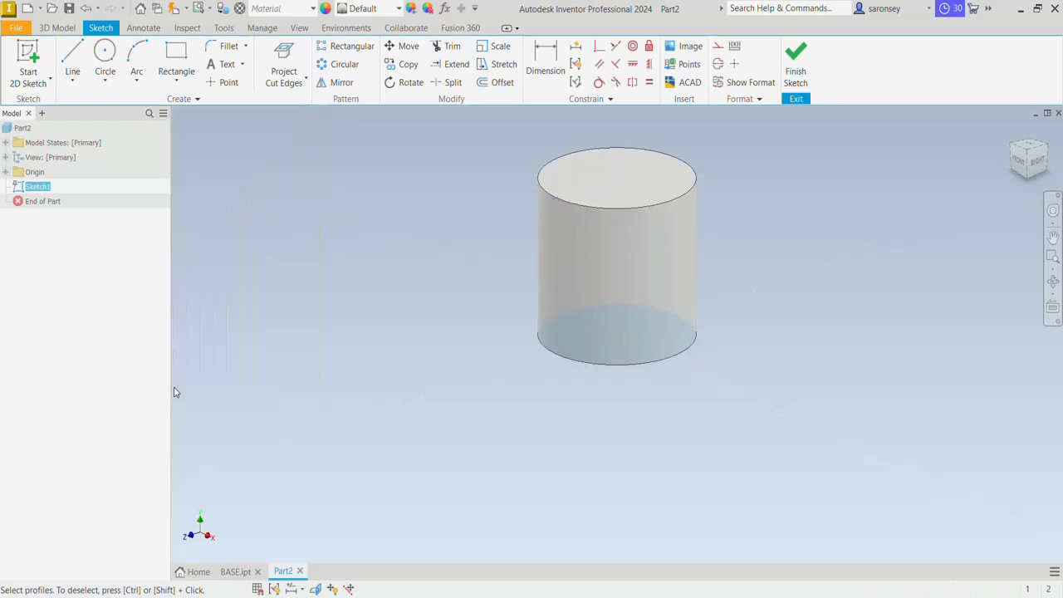
# Sketch a 7.95 mm diameter circle on the bottom face of the head, centred on the origin
pyautogui.keyDown('shift'); pyautogui.moveTo(681, 441); pyautogui.dragTo(684, 360, button='middle'); pyautogui.keyUp('shift')
pyautogui.click(669, 290)
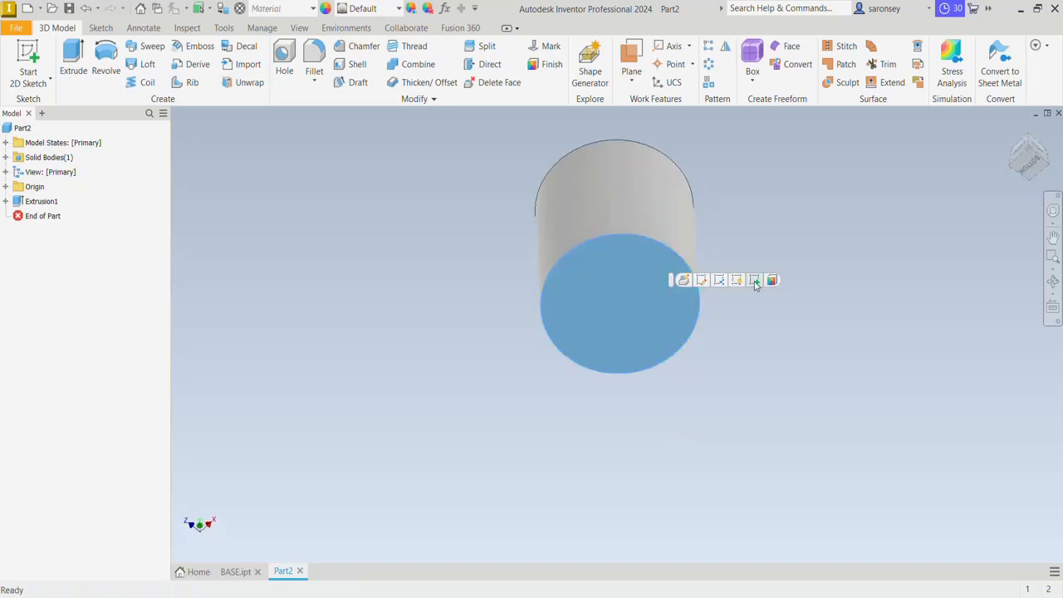
pyautogui.click(754, 281)
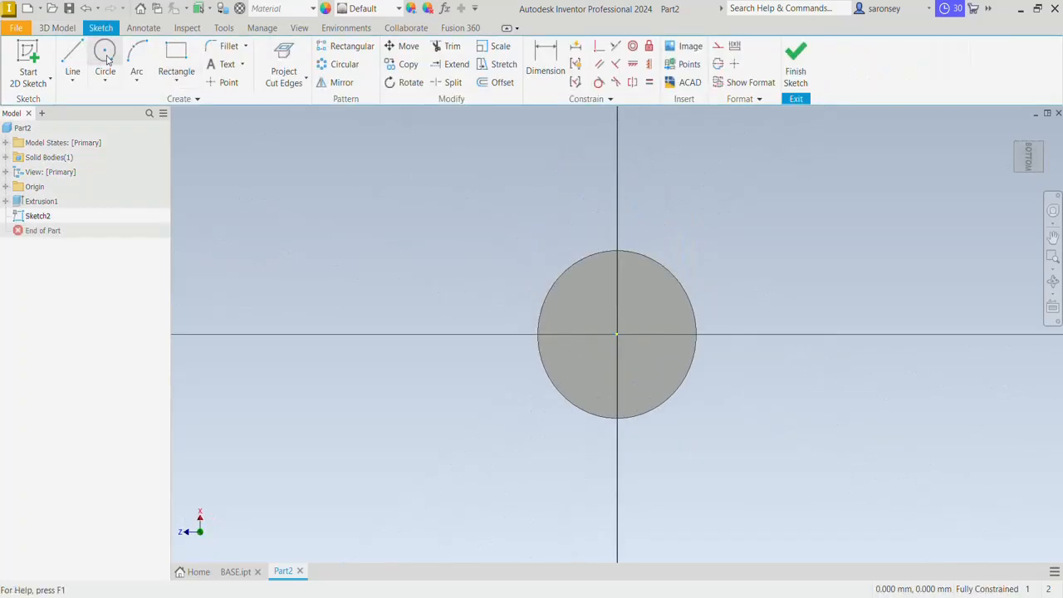
pyautogui.click(105, 58)
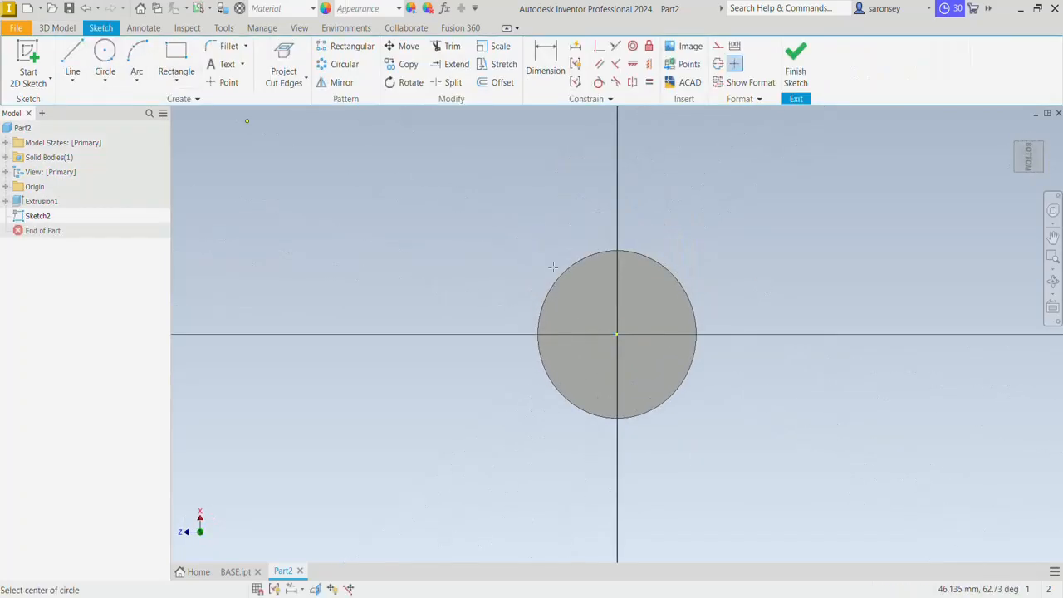
pyautogui.click(617, 335)
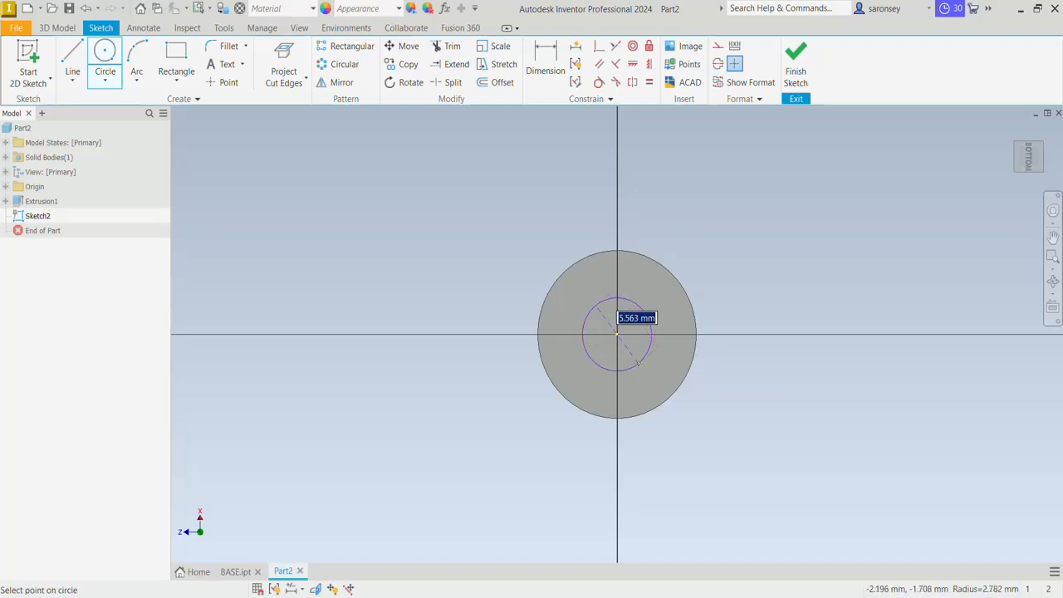
pyautogui.write('7.95')
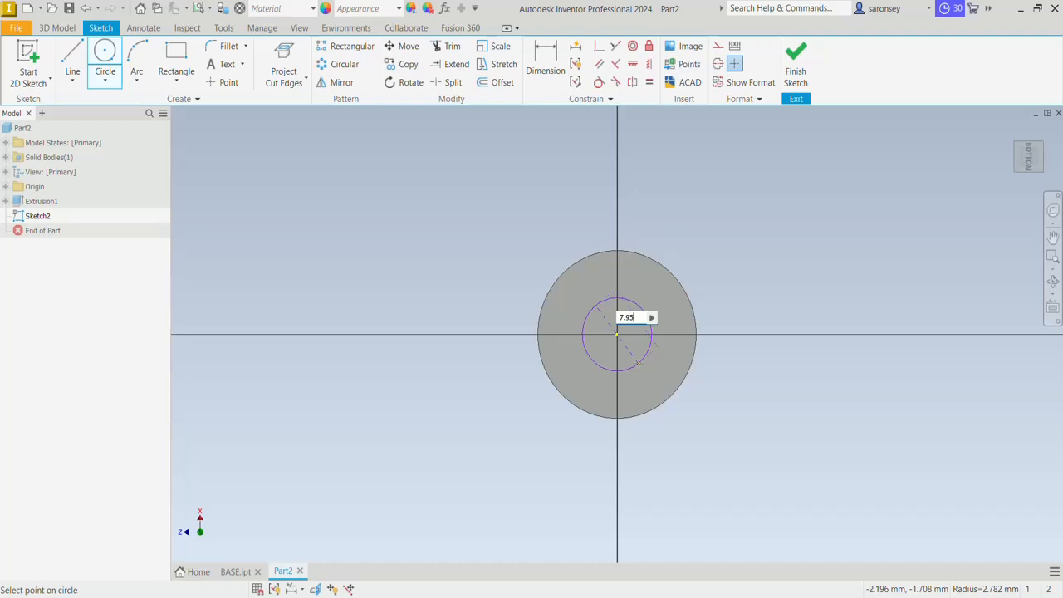
pyautogui.press('Return')
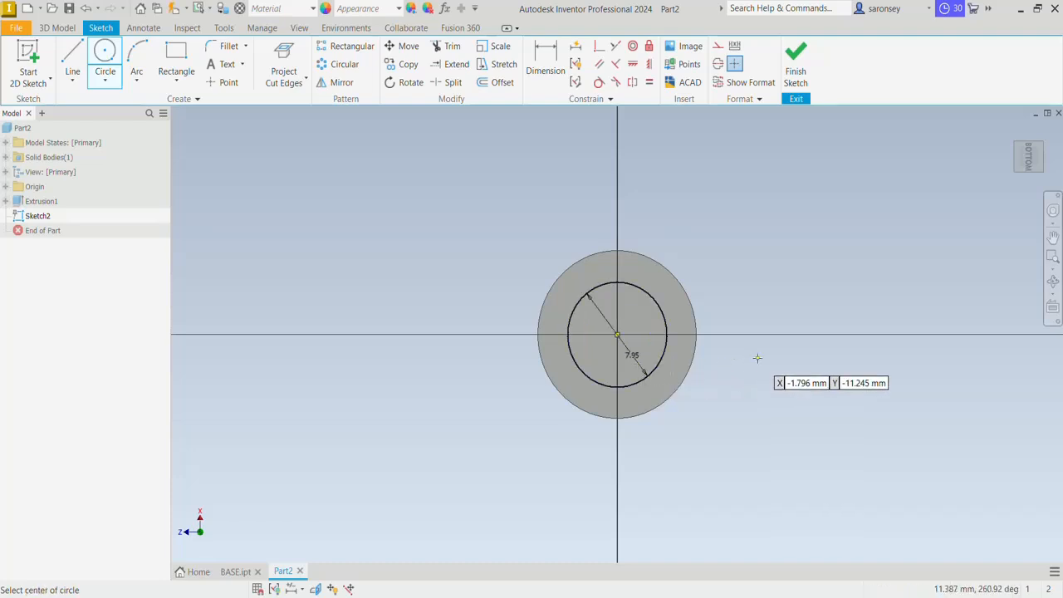
# Extrude the 7.95 mm circle 65 mm away from the head, joined to it as the shaft
pyautogui.press('e')
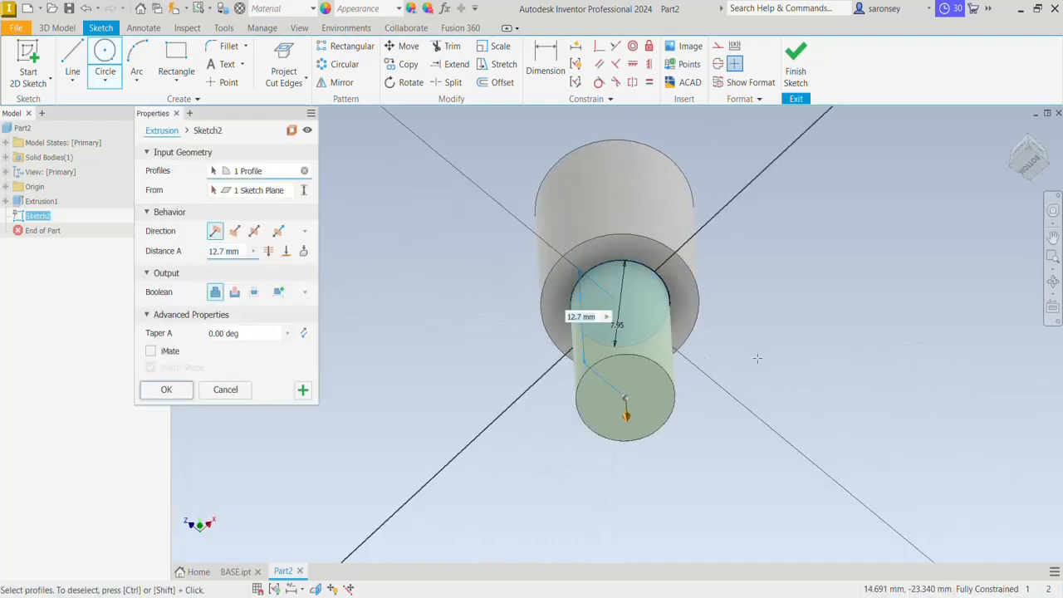
pyautogui.click(206, 254)
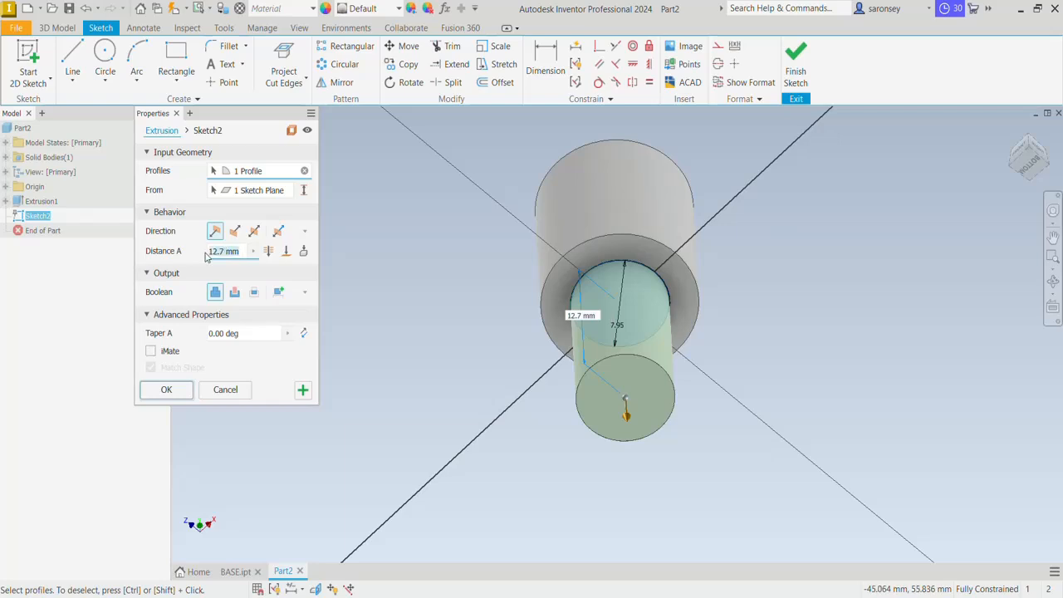
pyautogui.write('65')
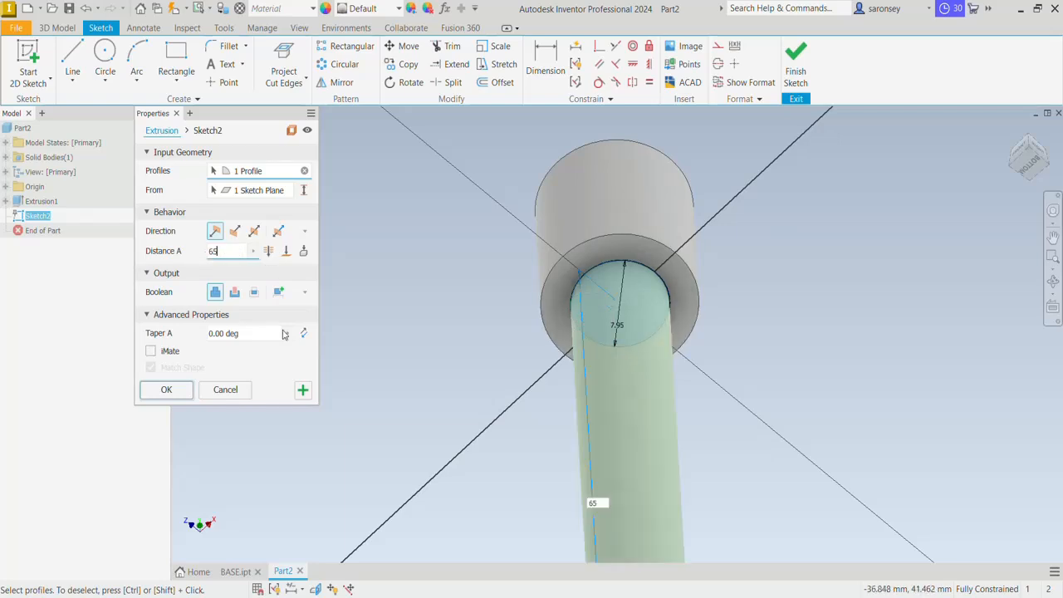
pyautogui.click(183, 395)
# Sketch a 5.95 mm diameter circle on the free end face of the shaft, centred on the origin
pyautogui.moveTo(835, 473); pyautogui.dragTo(757, 290, button='middle')
pyautogui.click(646, 464)
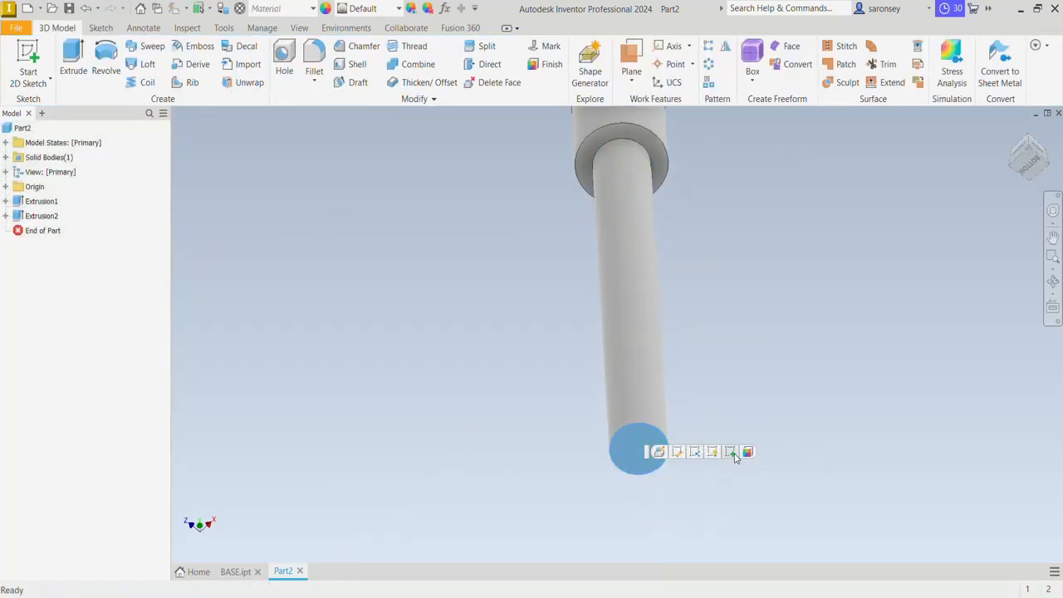
pyautogui.press('pageup')
pyautogui.press('s')
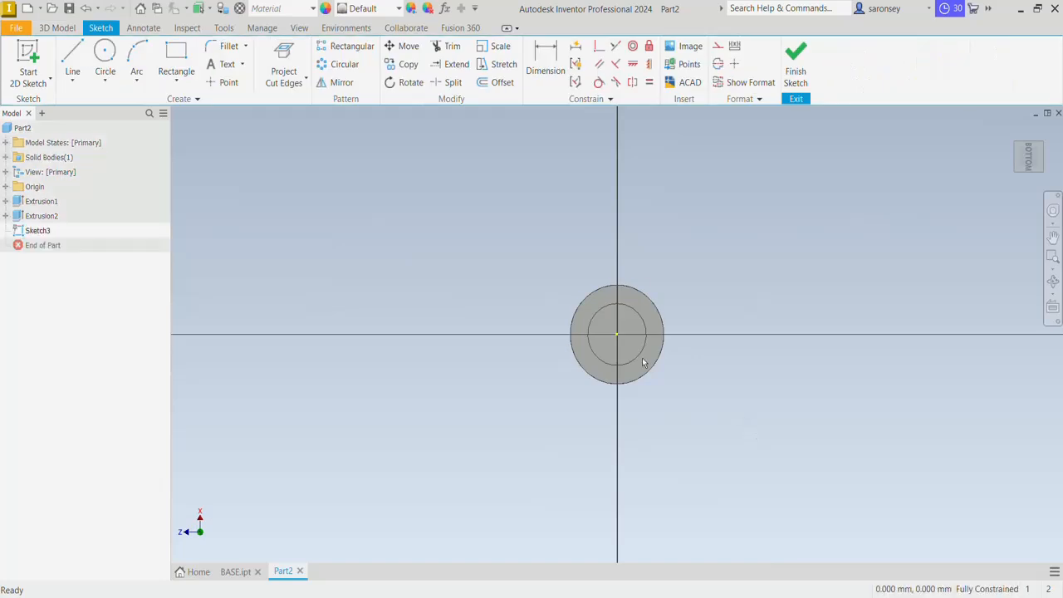
pyautogui.scroll(6, 636, 347)
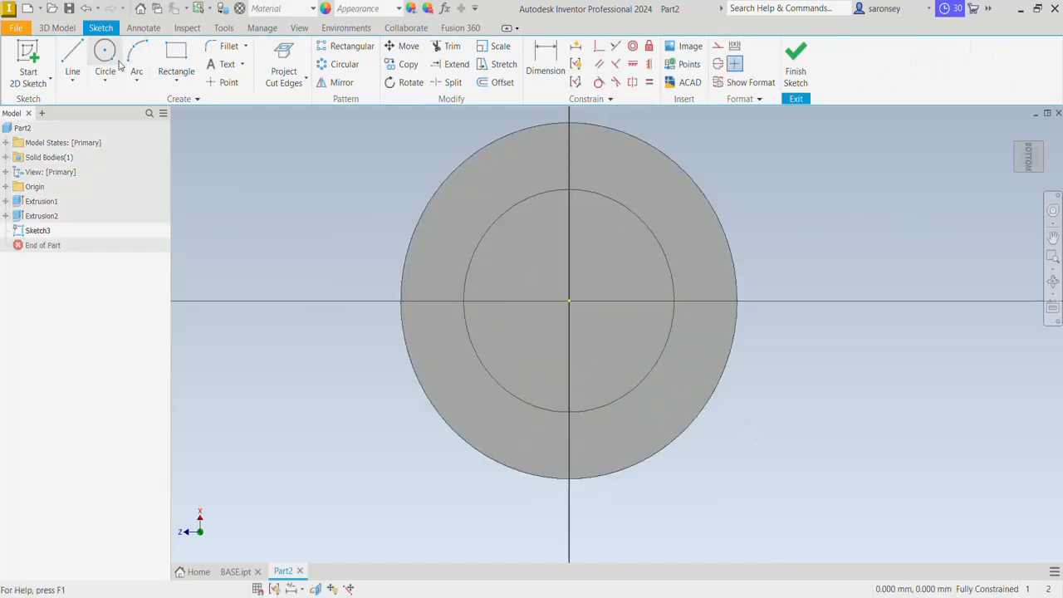
pyautogui.click(104, 60)
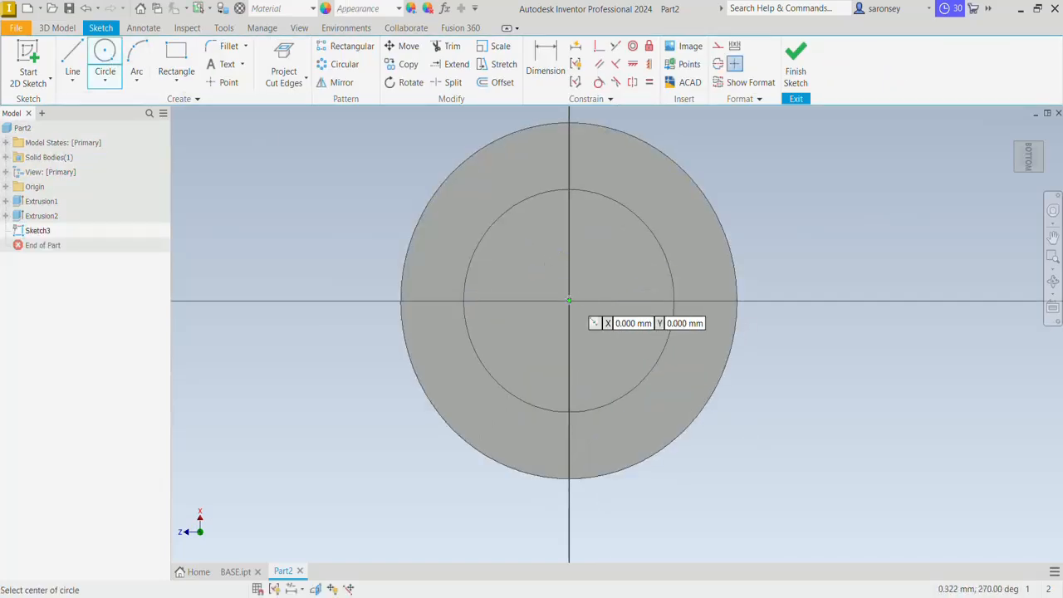
pyautogui.click(570, 300)
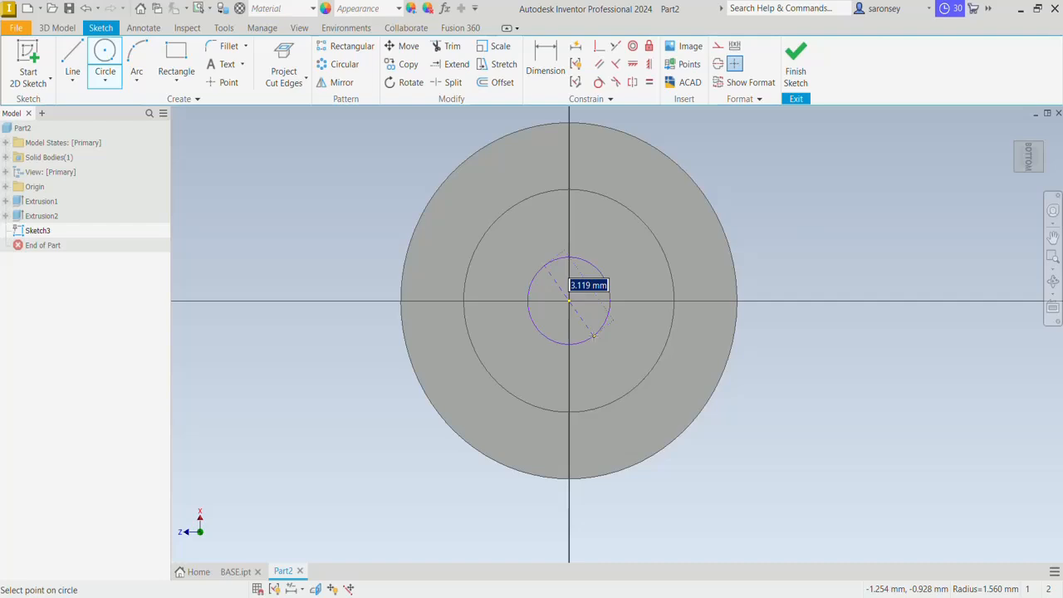
pyautogui.write('5.9')
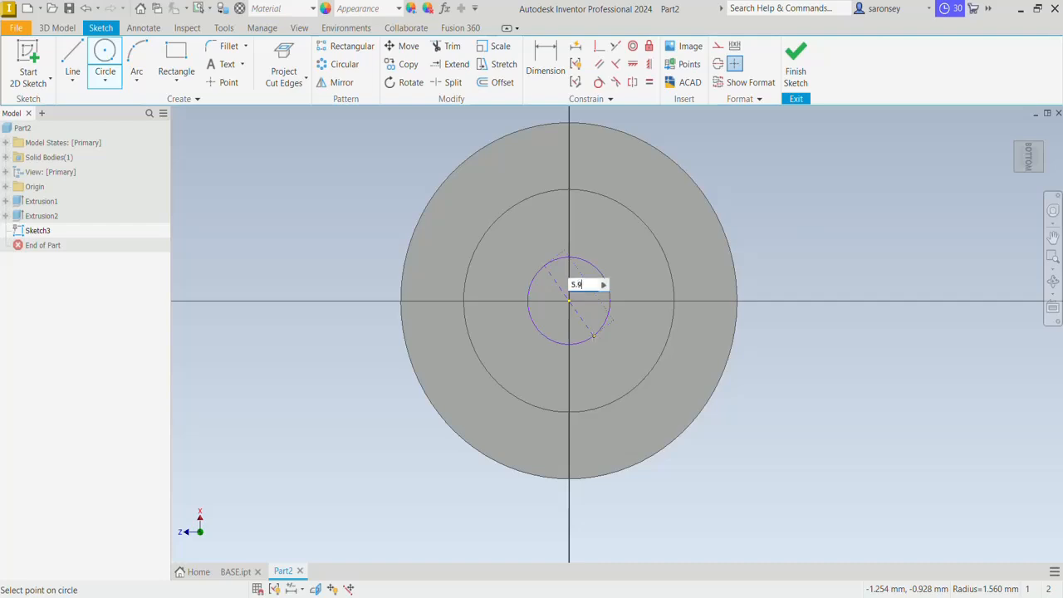
pyautogui.write('5')
pyautogui.press('Return')
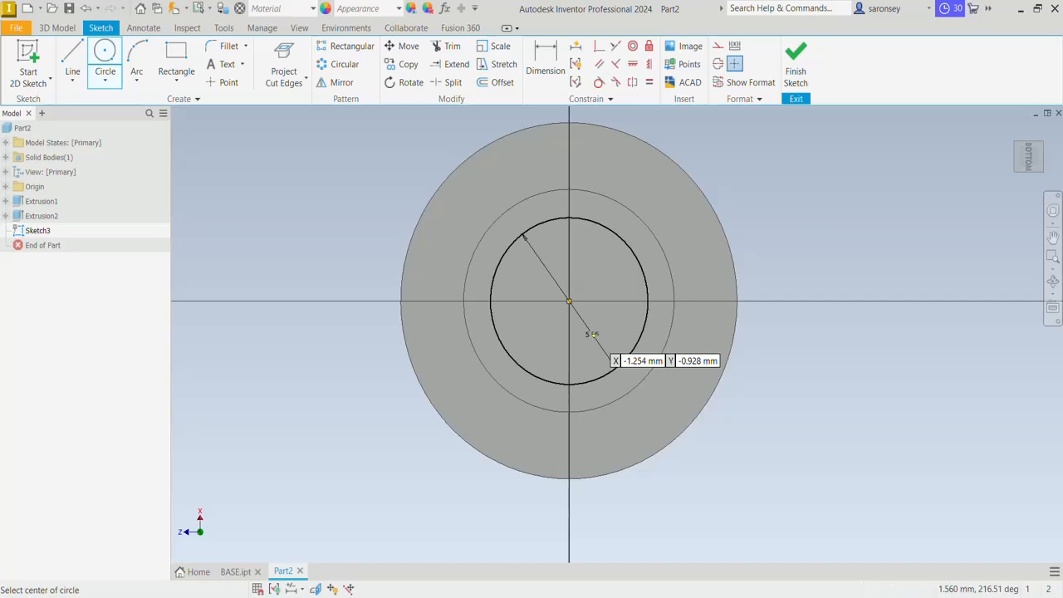
# Extrude the 5.95 mm circle 7 mm outward from the shaft end, joined as a narrower tip
pyautogui.press('e')
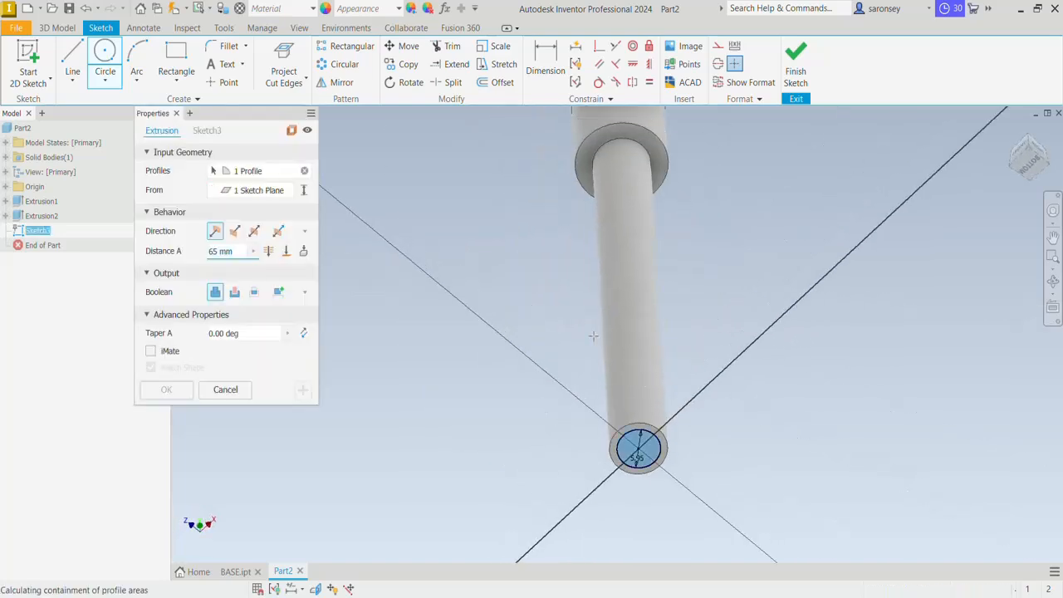
pyautogui.moveTo(235, 252); pyautogui.dragTo(210, 254)
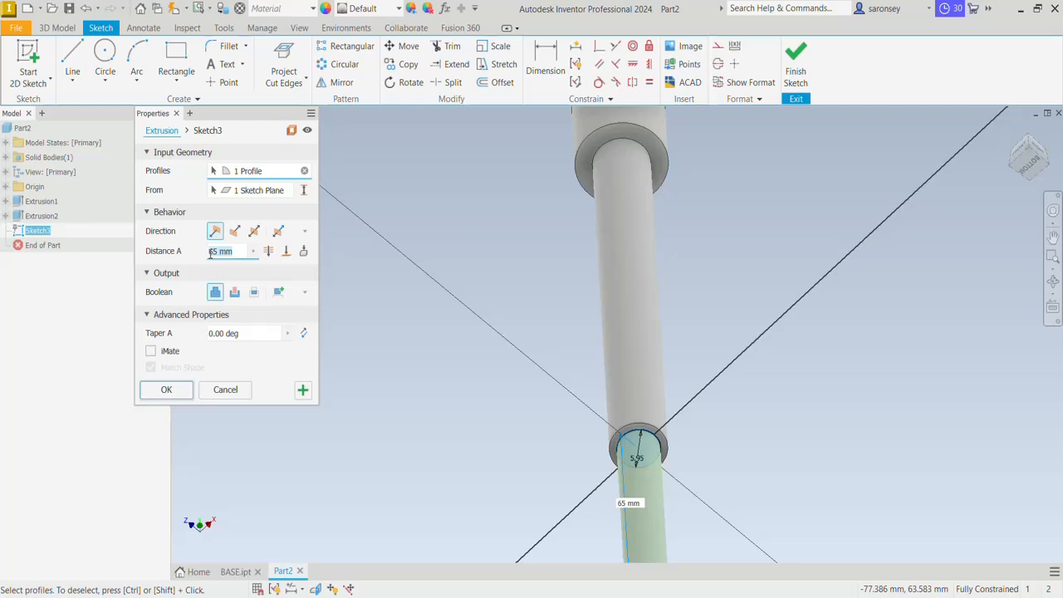
pyautogui.write('7')
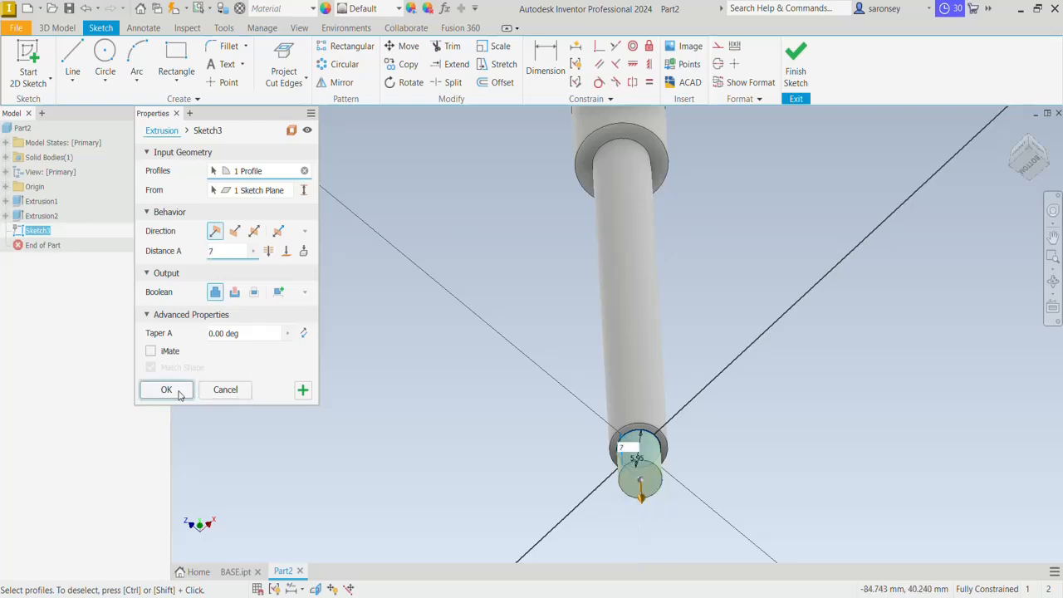
pyautogui.click(167, 391)
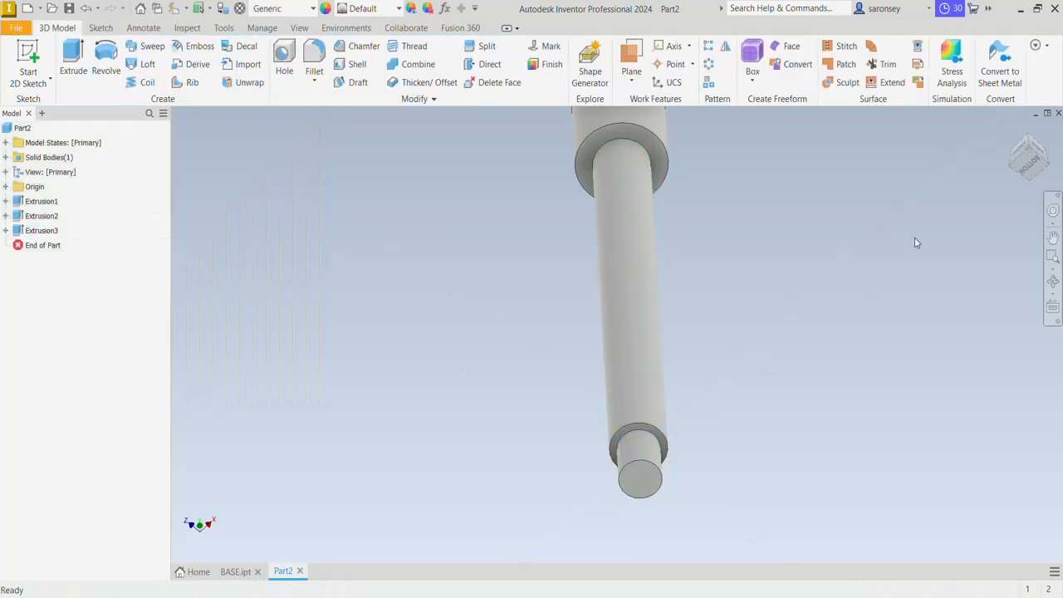
# Chamfer the shaft's outer edge at the step to the narrower tip, measured from the annular face, with distance 1 mm and angle 45 deg
pyautogui.click(1015, 130)
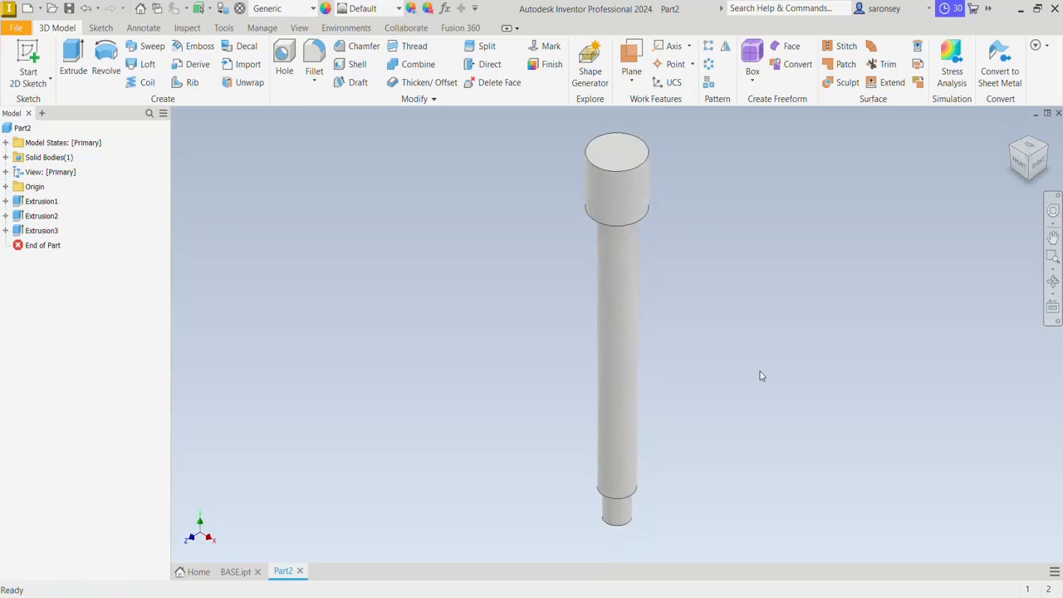
pyautogui.moveTo(760, 371); pyautogui.dragTo(755, 346, button='middle')
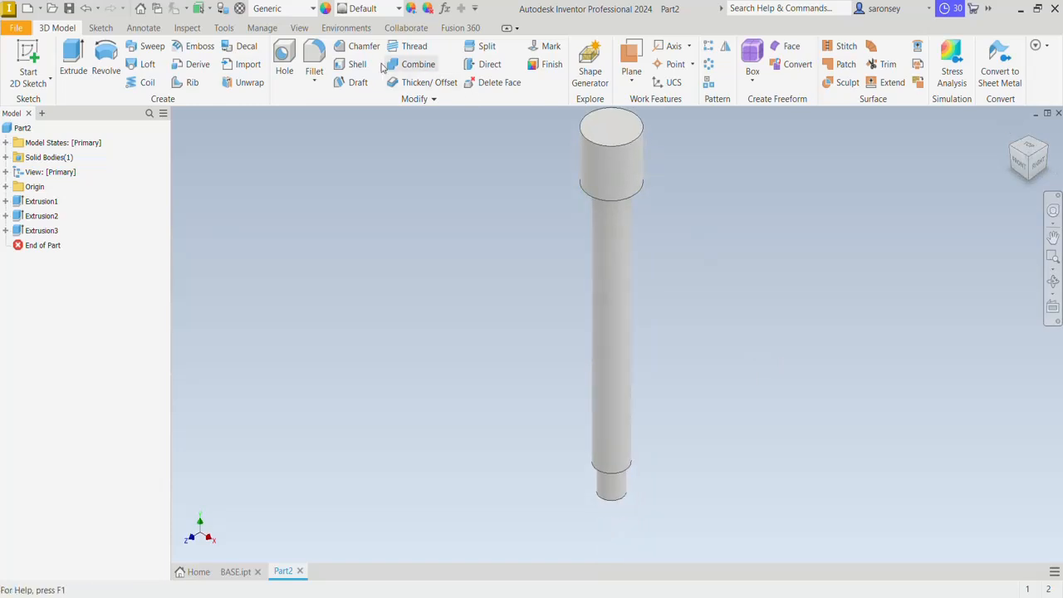
pyautogui.click(359, 45)
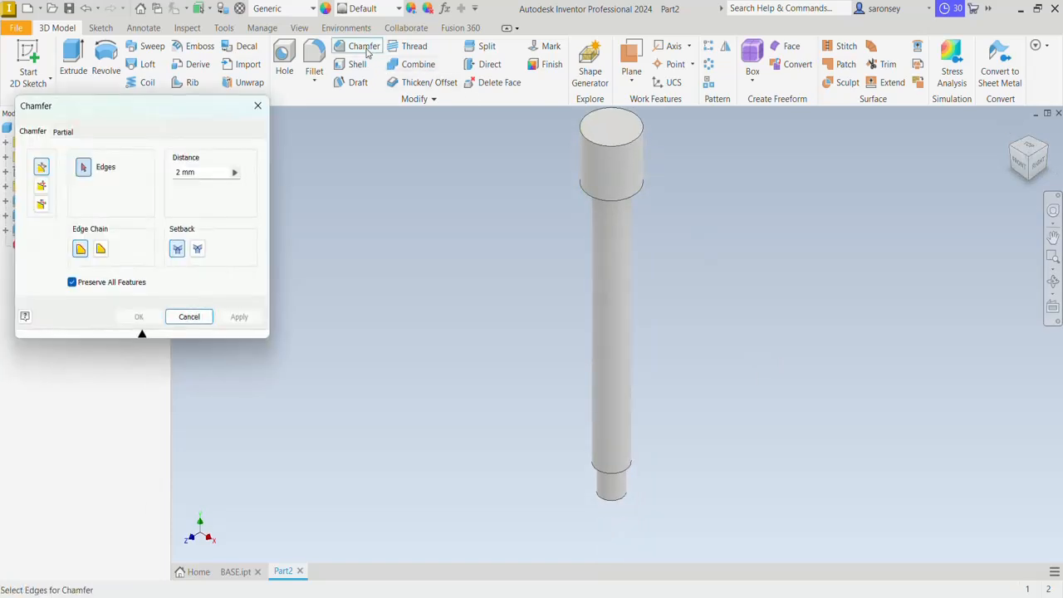
pyautogui.click(41, 186)
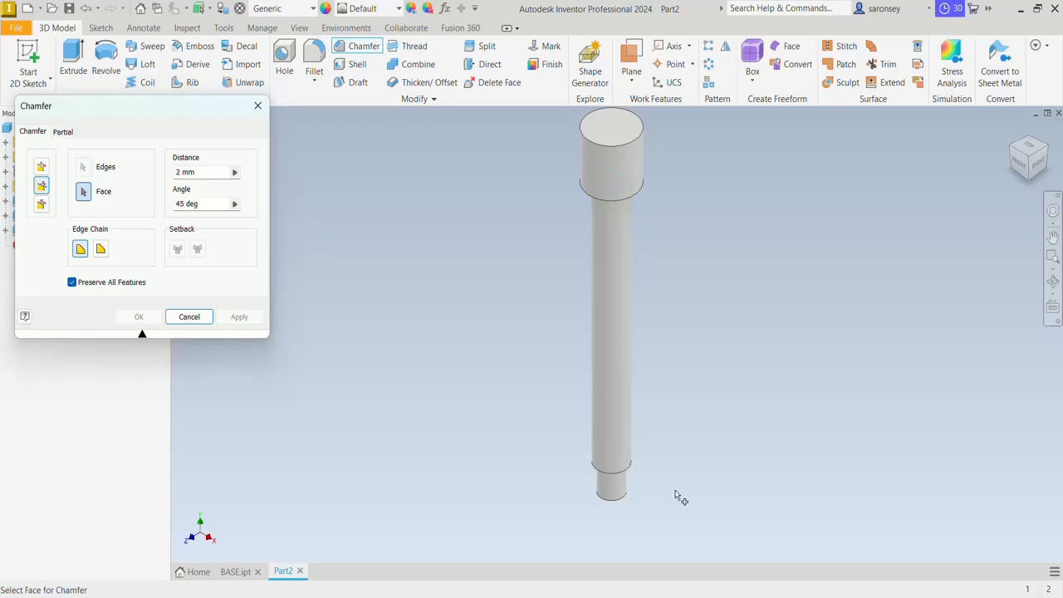
pyautogui.keyDown('shift'); pyautogui.moveTo(676, 499); pyautogui.dragTo(643, 440, button='middle'); pyautogui.keyUp('shift')
pyautogui.scroll(5, 640, 438)
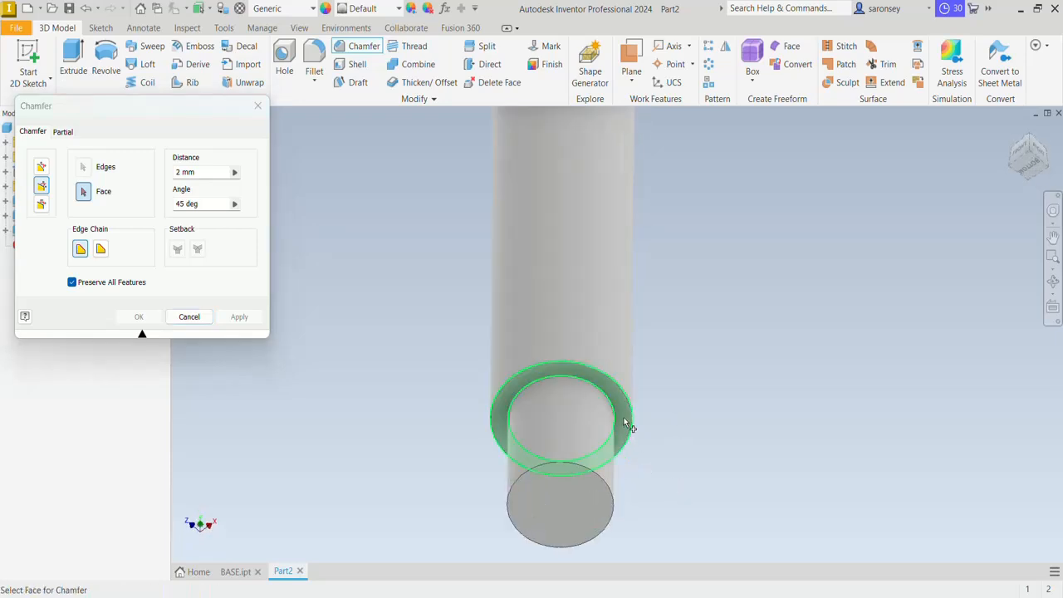
pyautogui.click(624, 423)
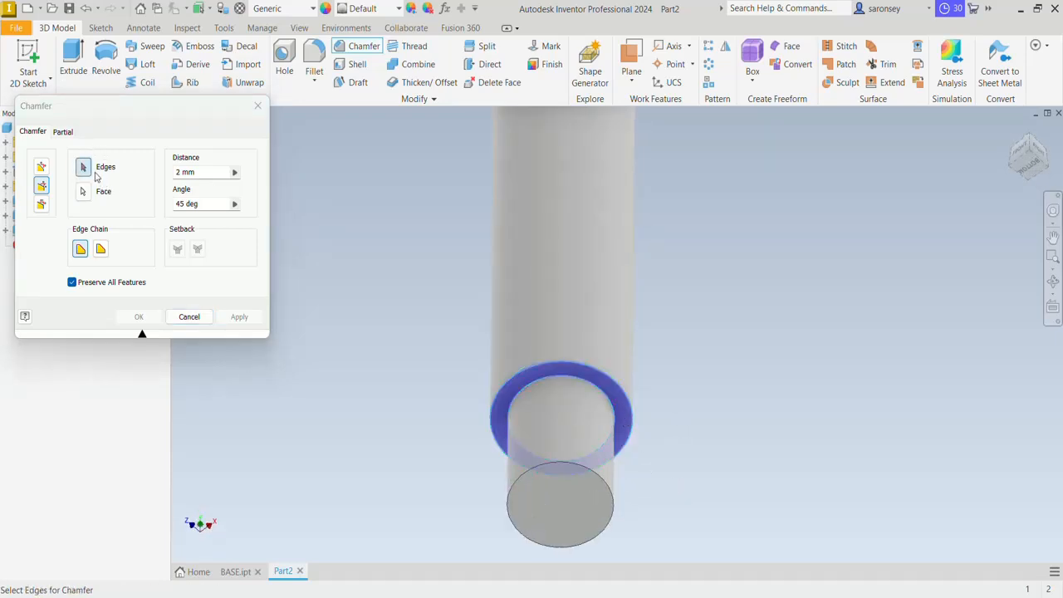
pyautogui.click(558, 363)
pyautogui.write('1')
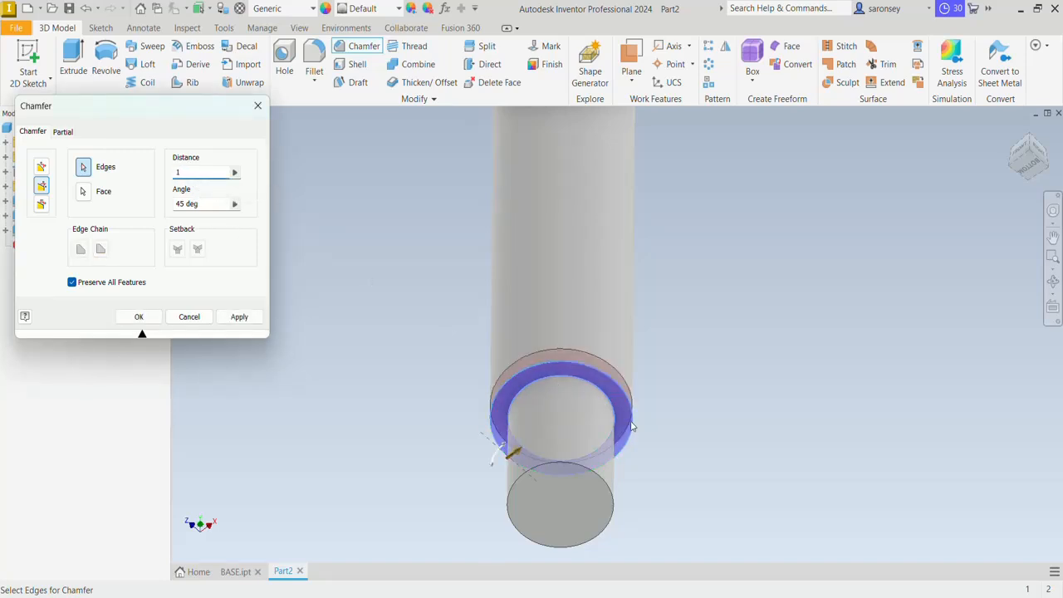
pyautogui.moveTo(631, 411); pyautogui.dragTo(631, 392, button='middle')
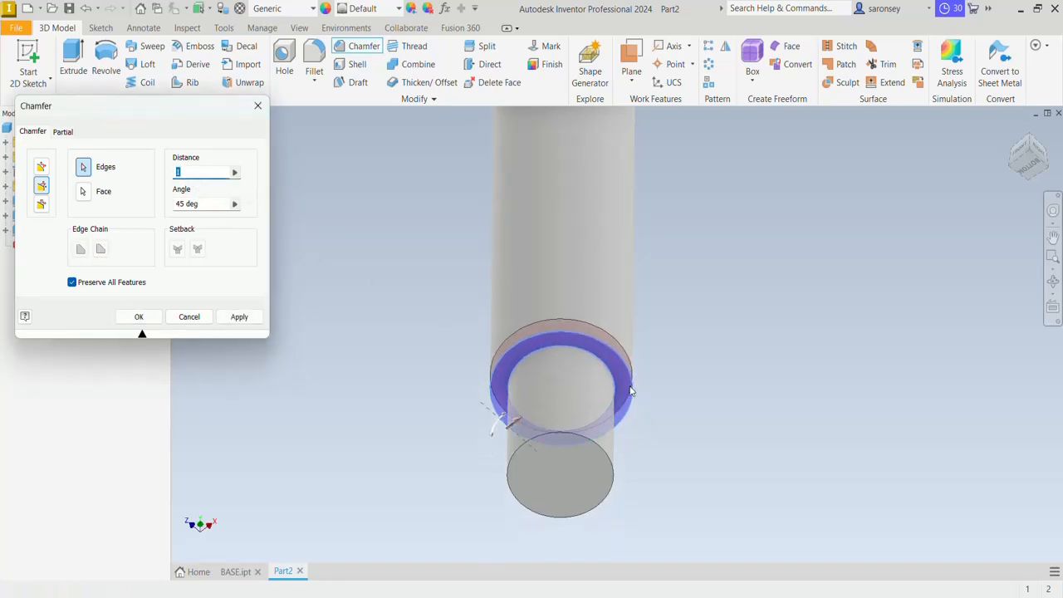
pyautogui.click(240, 316)
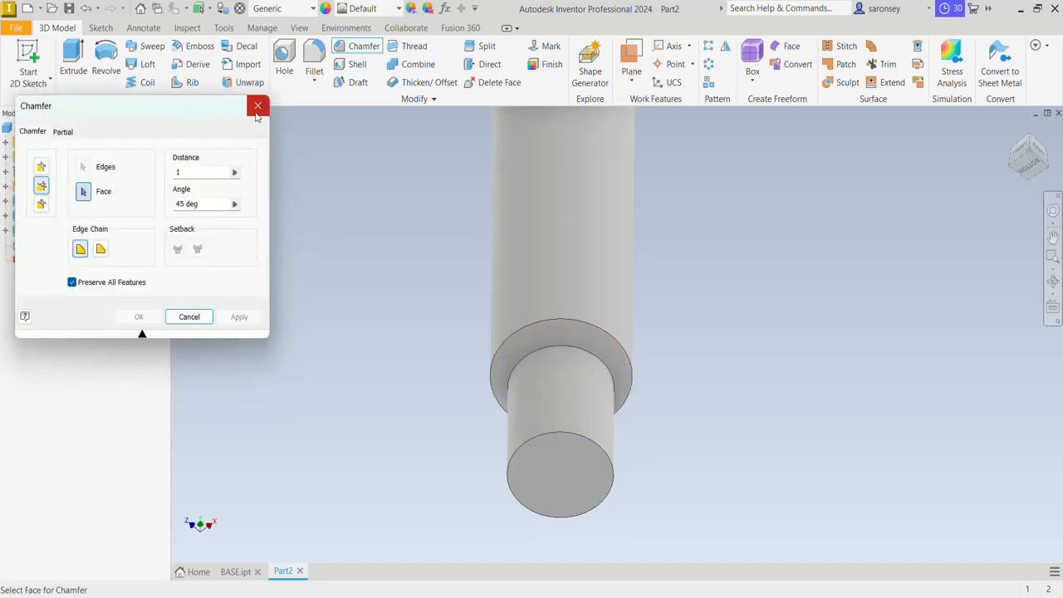
pyautogui.click(257, 105)
# Start a sketch on the YZ plane and slice the model graphics at the sketch plane
pyautogui.keyDown('shift'); pyautogui.moveTo(753, 356); pyautogui.dragTo(719, 391, button='middle'); pyautogui.keyUp('shift')
pyautogui.scroll(-3, 606, 408)
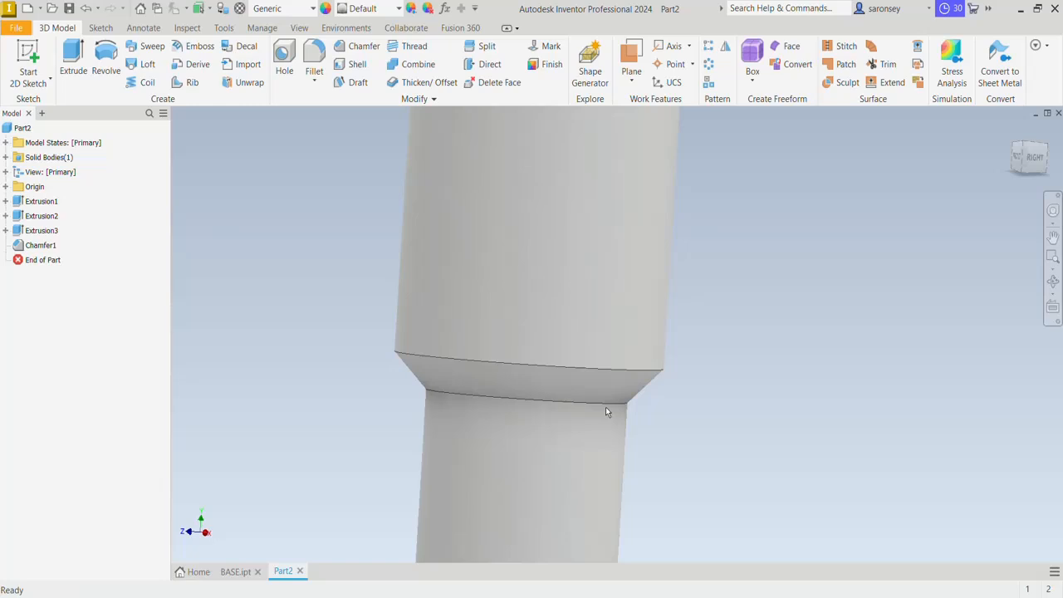
pyautogui.scroll(2, 607, 412)
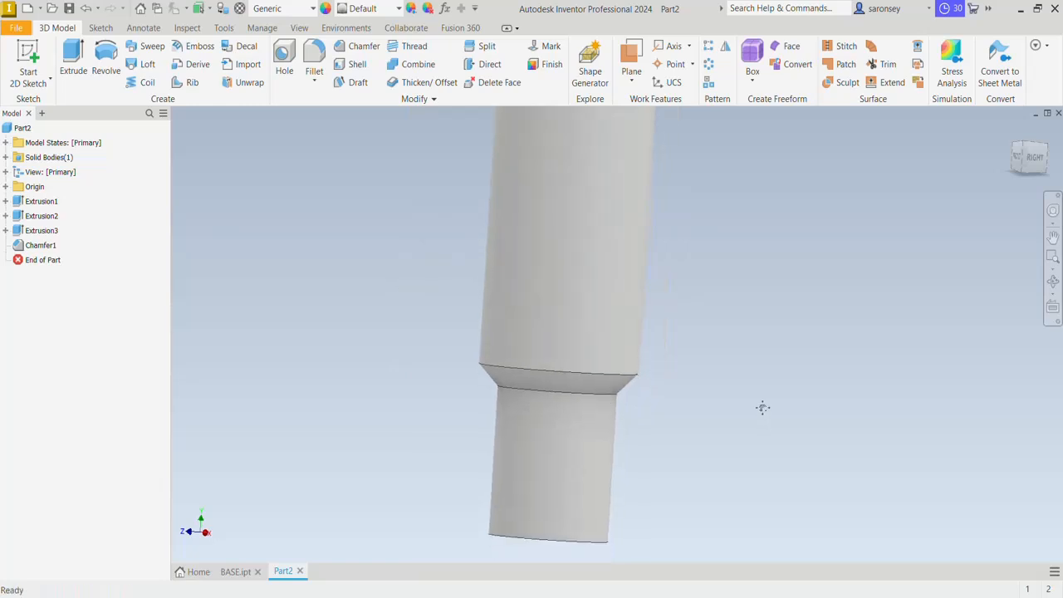
pyautogui.click(1012, 135)
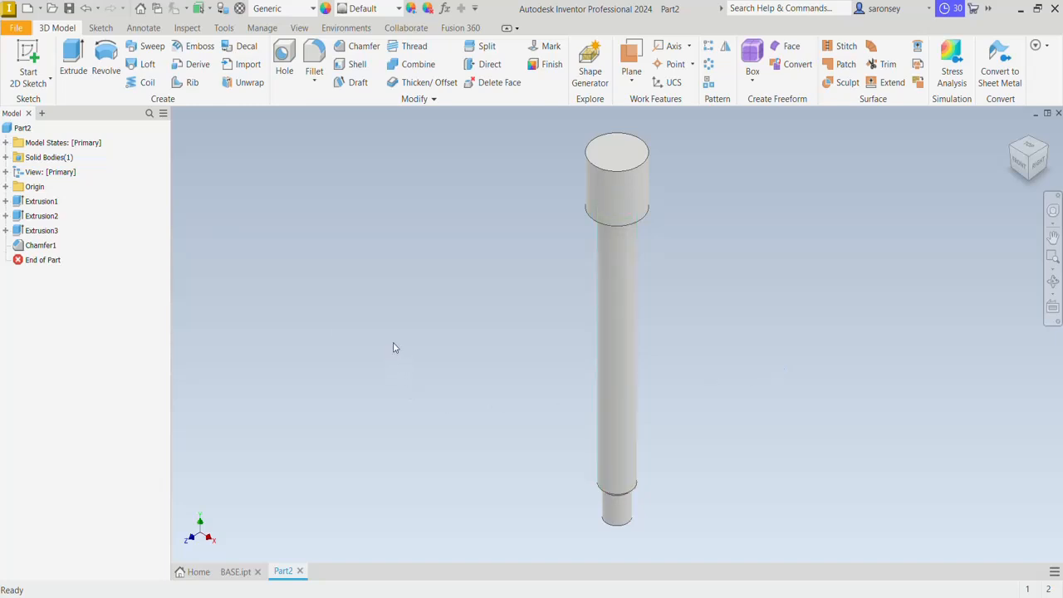
pyautogui.click(5, 187)
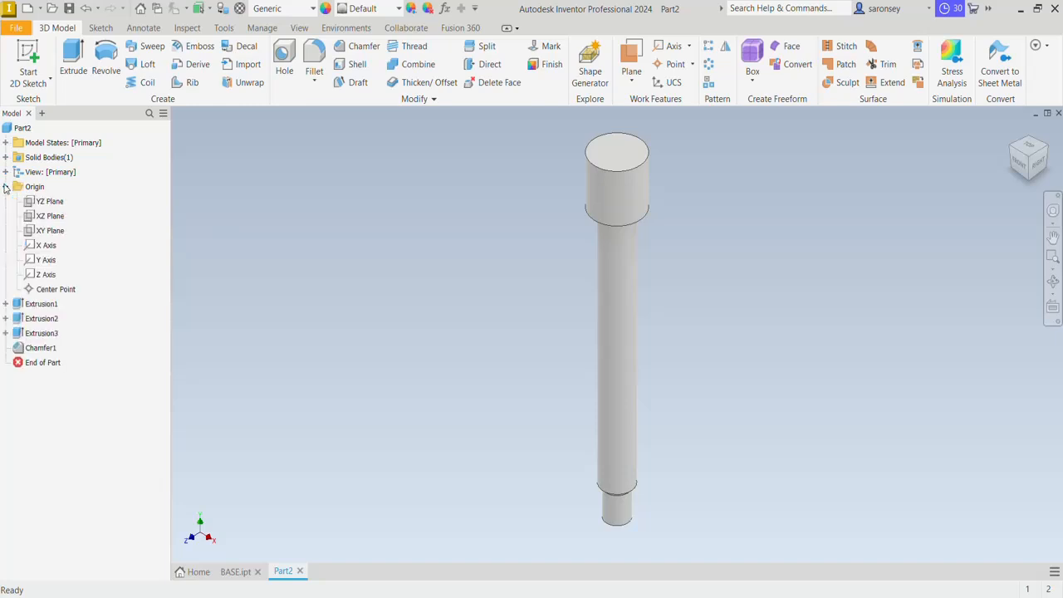
pyautogui.click(50, 201)
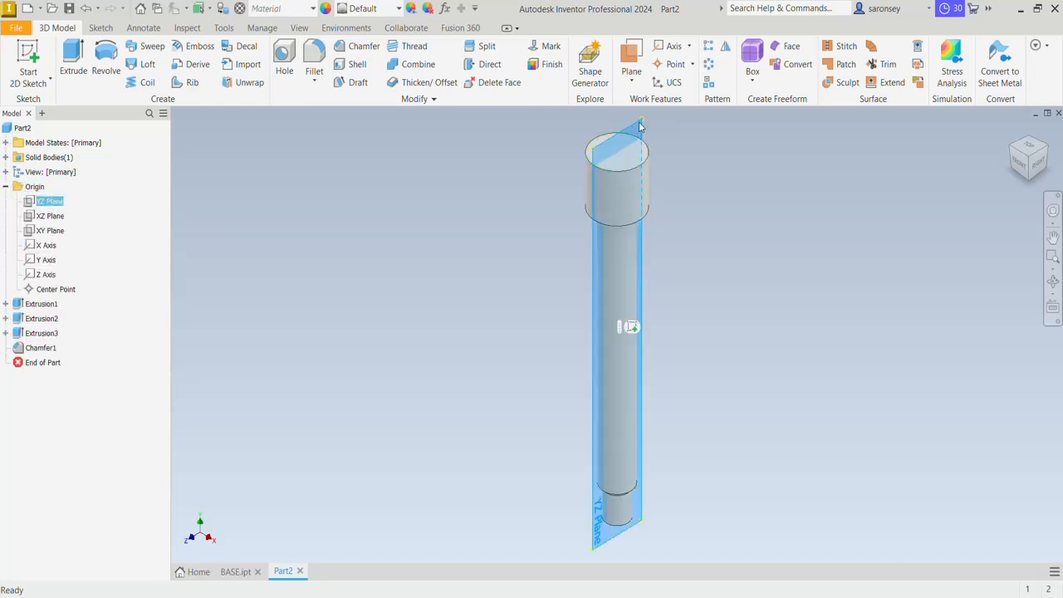
pyautogui.click(629, 324)
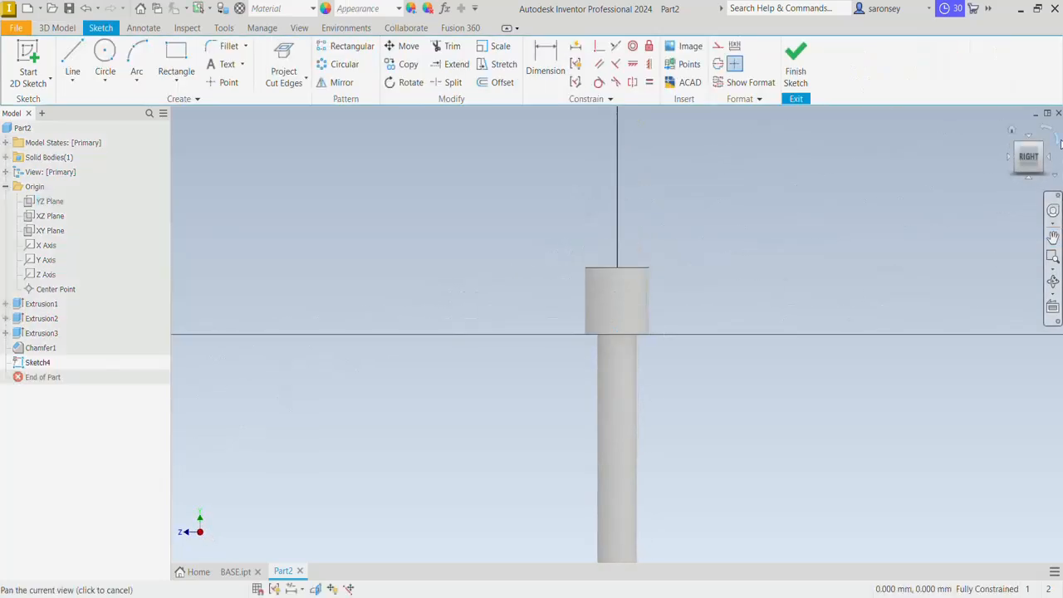
pyautogui.click(1049, 133)
pyautogui.scroll(-5, 615, 382)
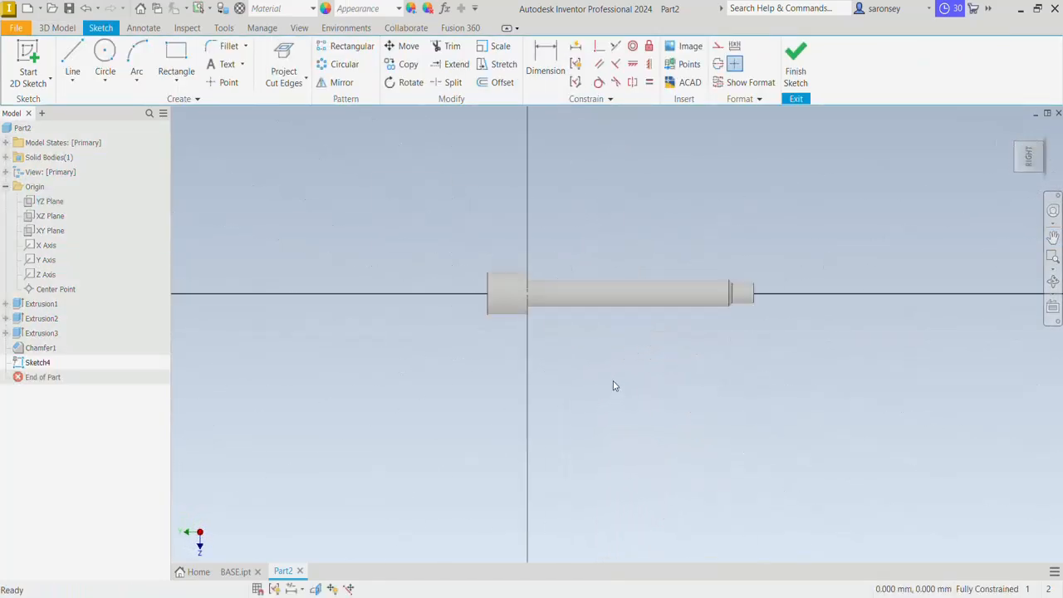
pyautogui.scroll(-3, 663, 346)
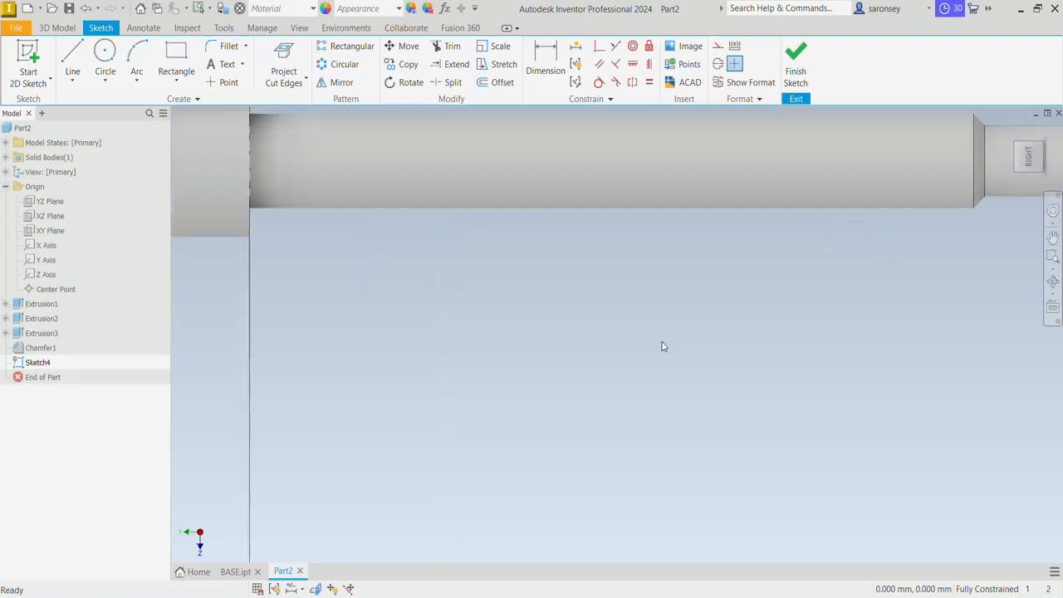
pyautogui.scroll(3, 663, 345)
pyautogui.moveTo(662, 344); pyautogui.dragTo(629, 389, button='middle')
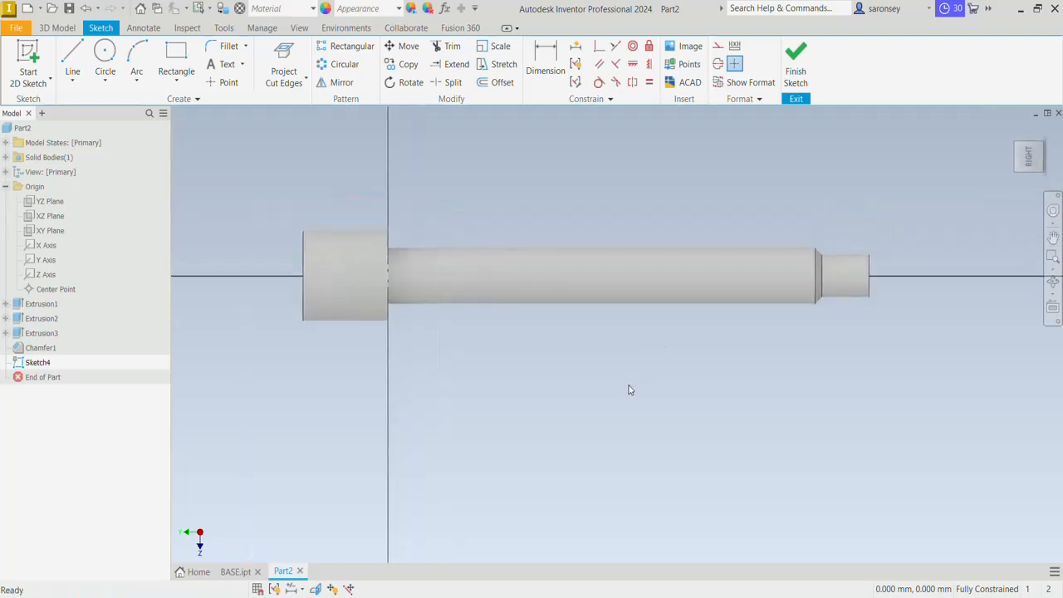
pyautogui.click(316, 589)
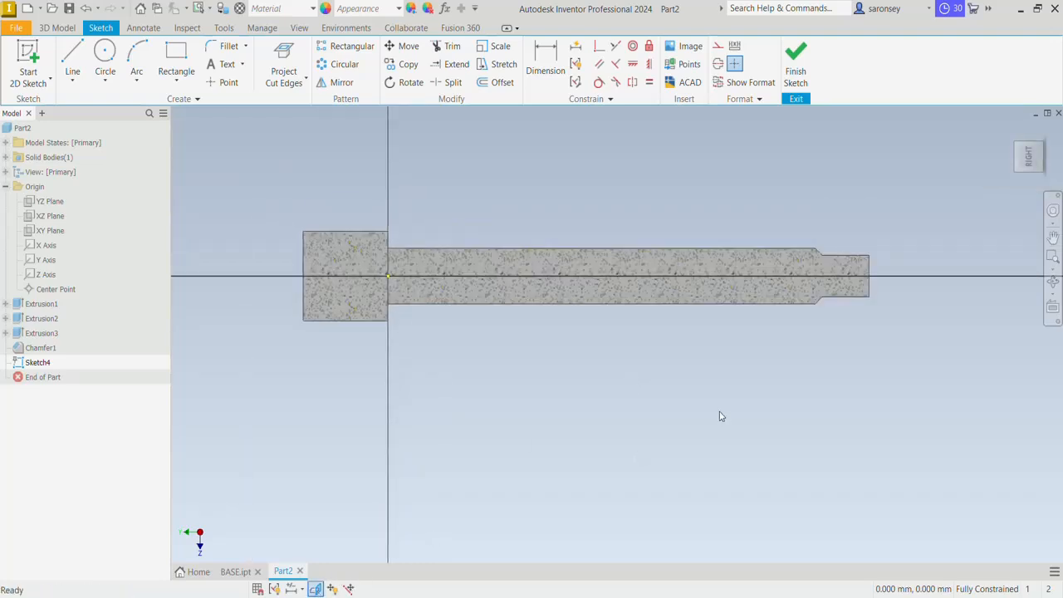
pyautogui.moveTo(720, 411); pyautogui.dragTo(686, 428)
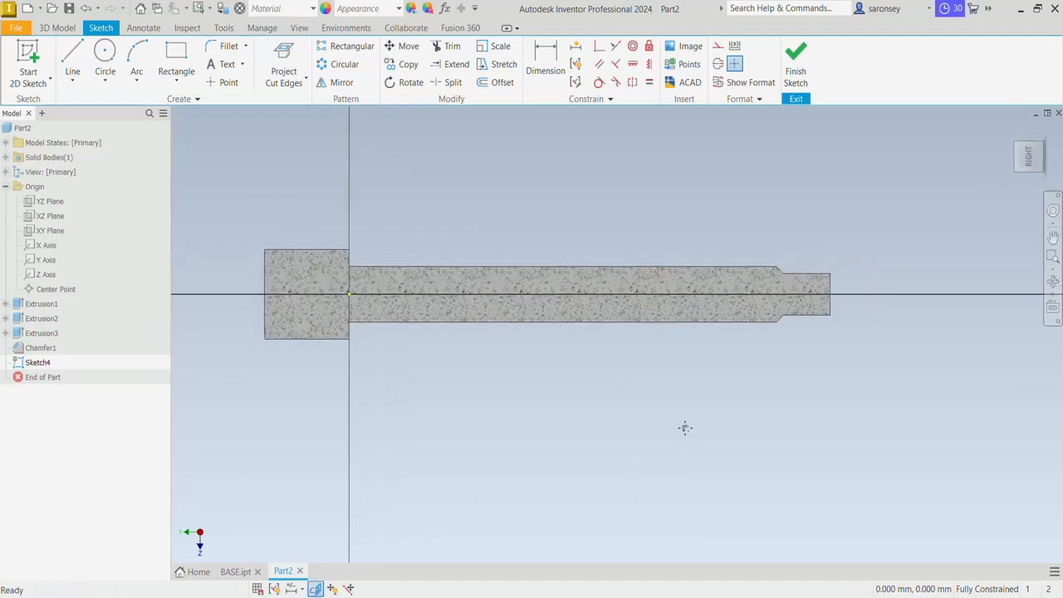
# Project the shaft's upper long edge into the sketch and convert it to a construction line
pyautogui.click(305, 81)
pyautogui.click(308, 107)
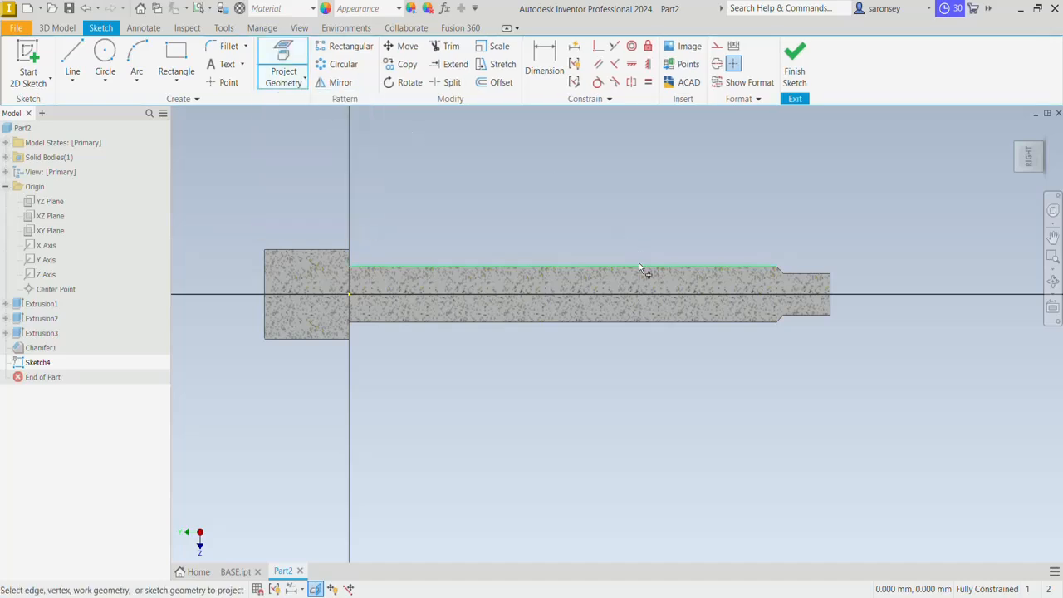
pyautogui.click(637, 266)
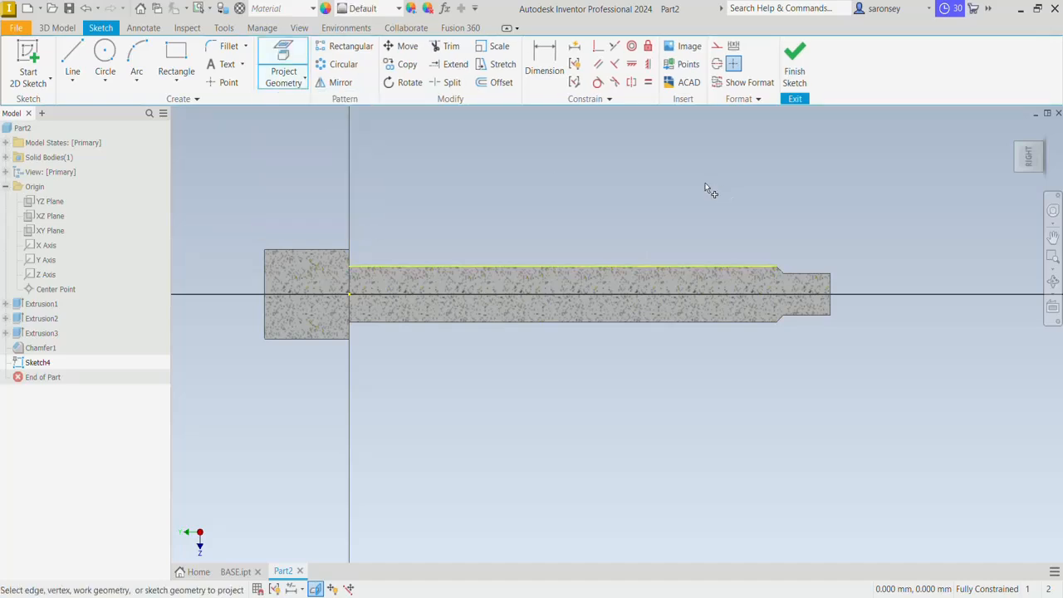
pyautogui.rightClick(653, 168)
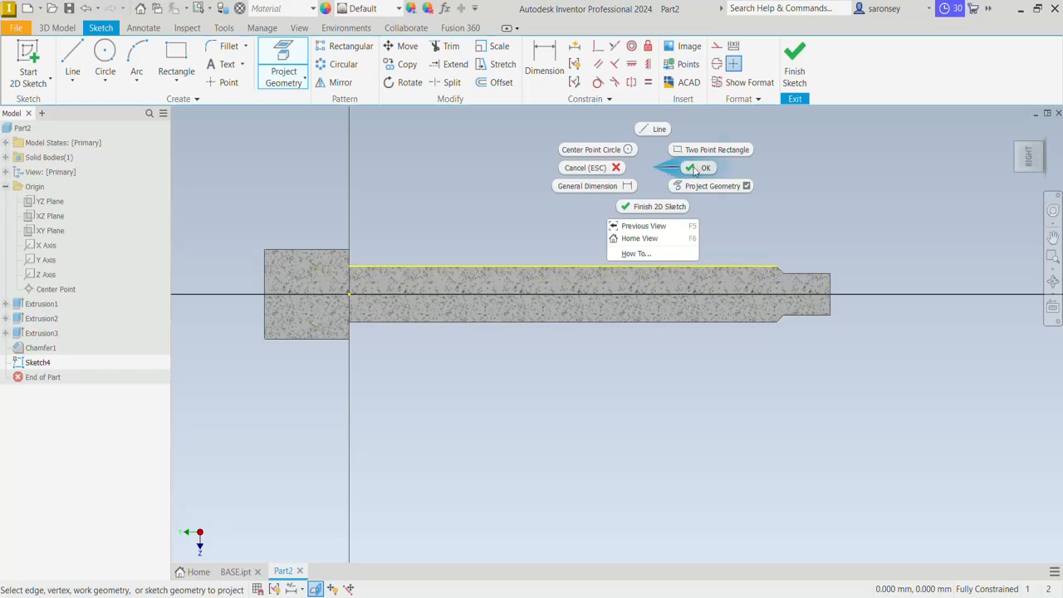
pyautogui.click(695, 169)
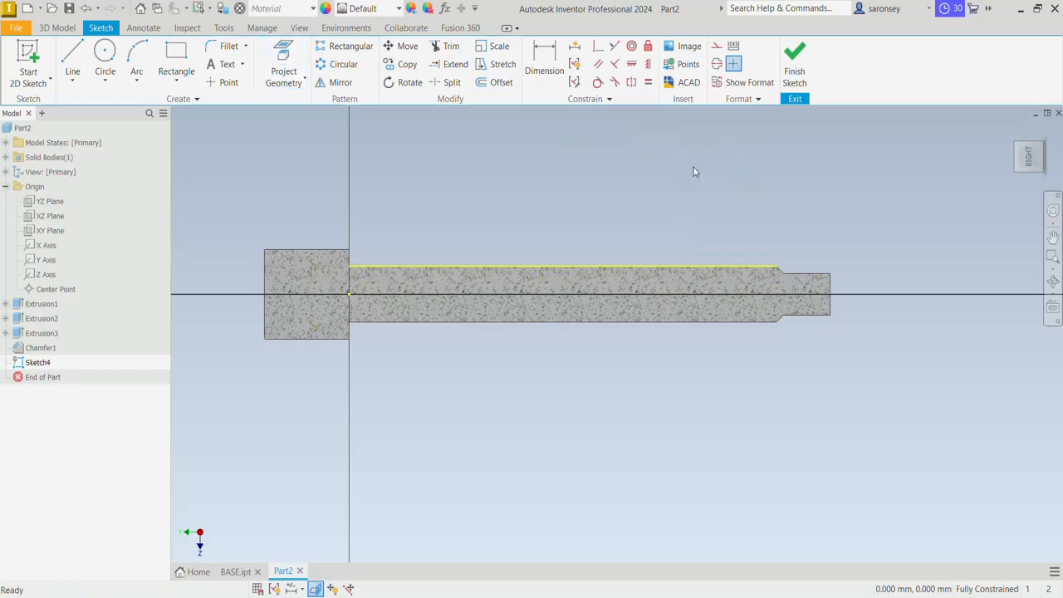
pyautogui.click(734, 265)
pyautogui.click(718, 47)
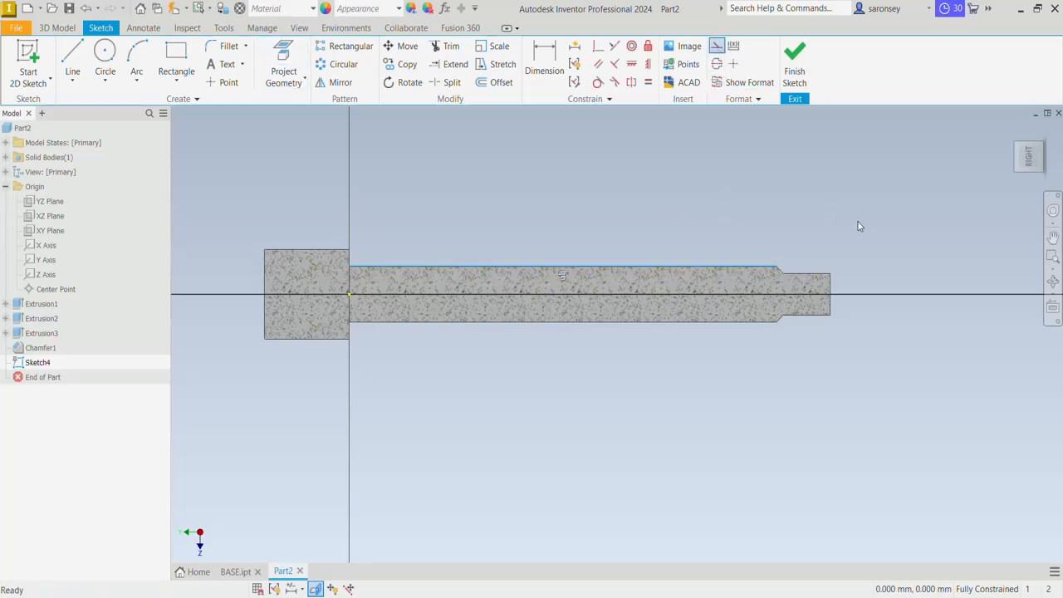
# Sketch a closed trapezoid above the tip end of the shaft, narrower edge toward the shaft, with its outer slanted side about 4.2 mm long
pyautogui.moveTo(858, 223); pyautogui.dragTo(837, 232, button='middle')
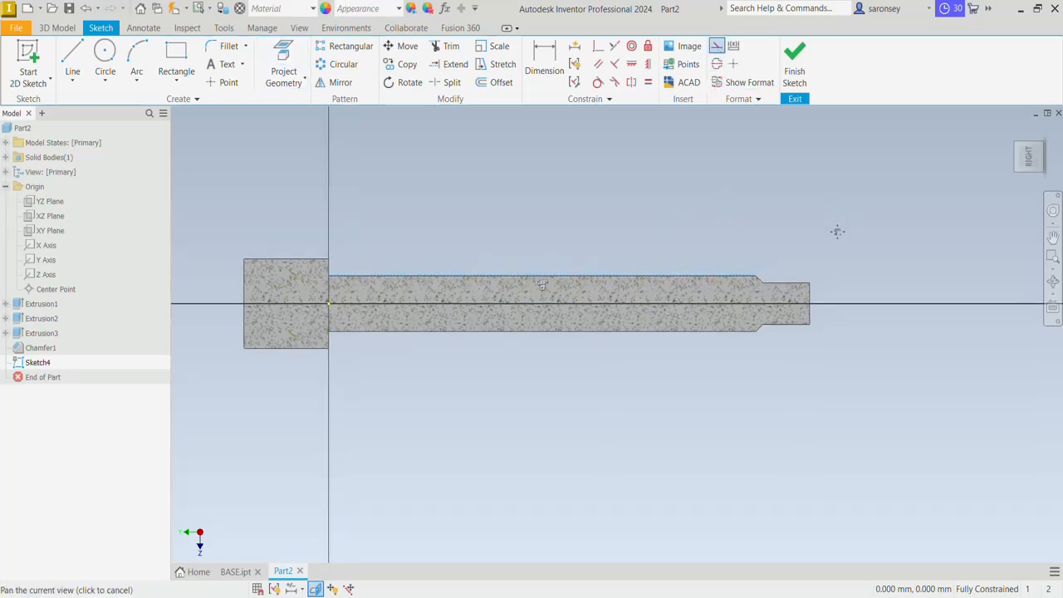
pyautogui.click(74, 62)
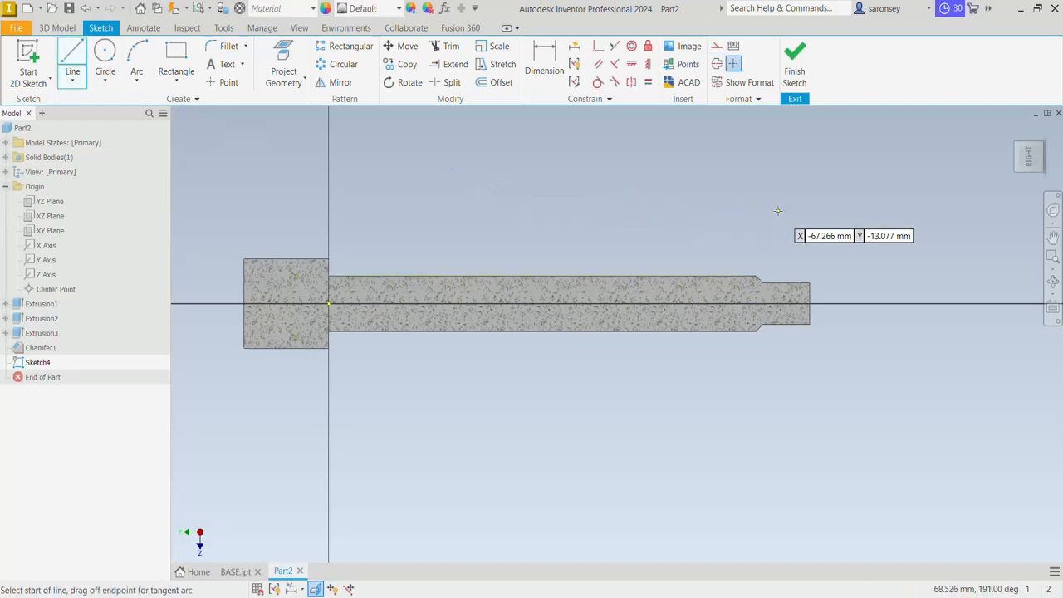
pyautogui.click(819, 214)
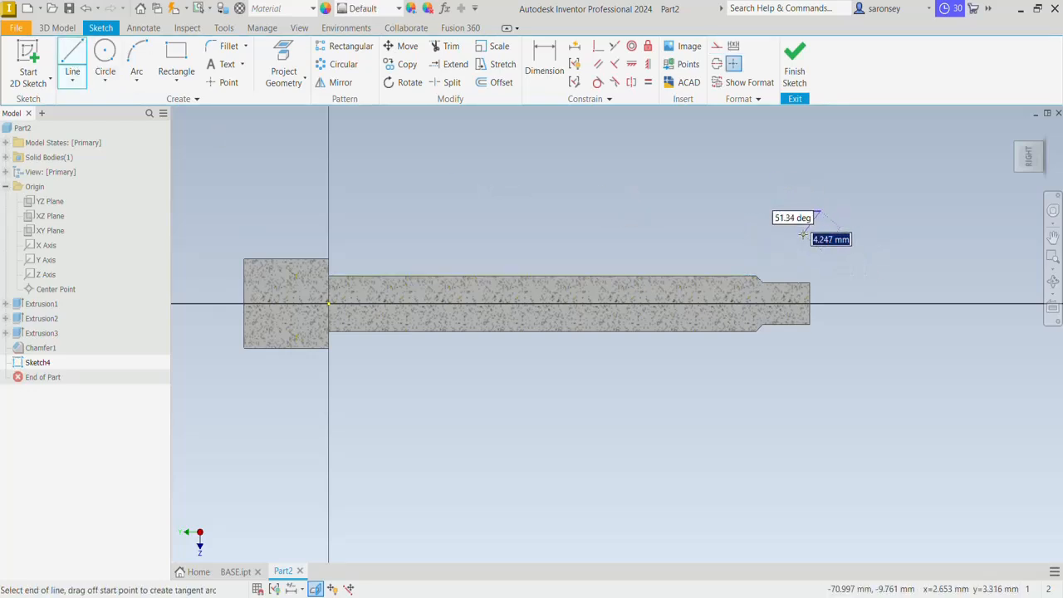
pyautogui.click(803, 235)
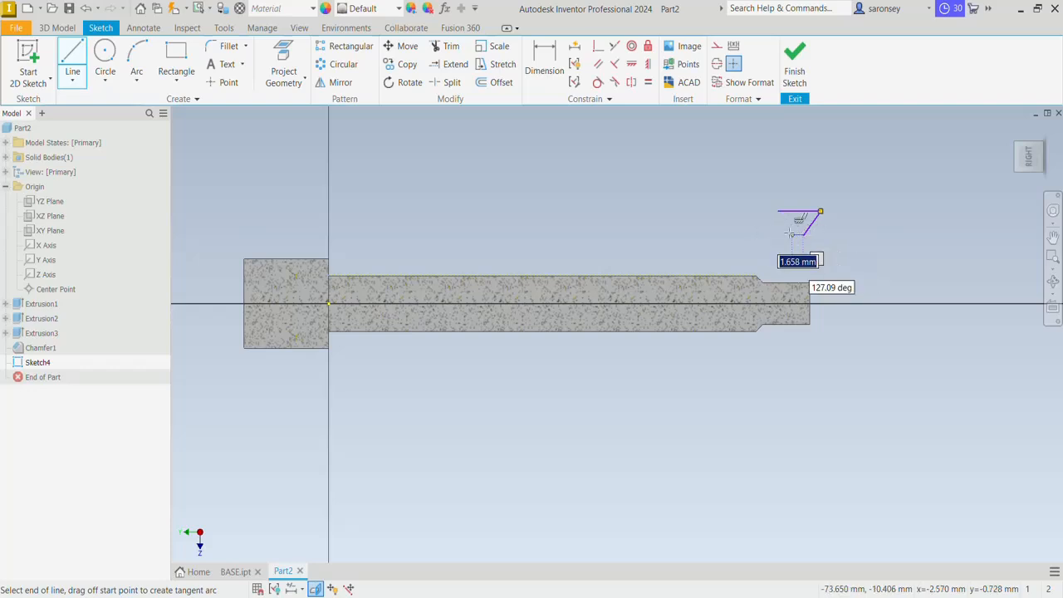
pyautogui.click(786, 235)
pyautogui.click(778, 212)
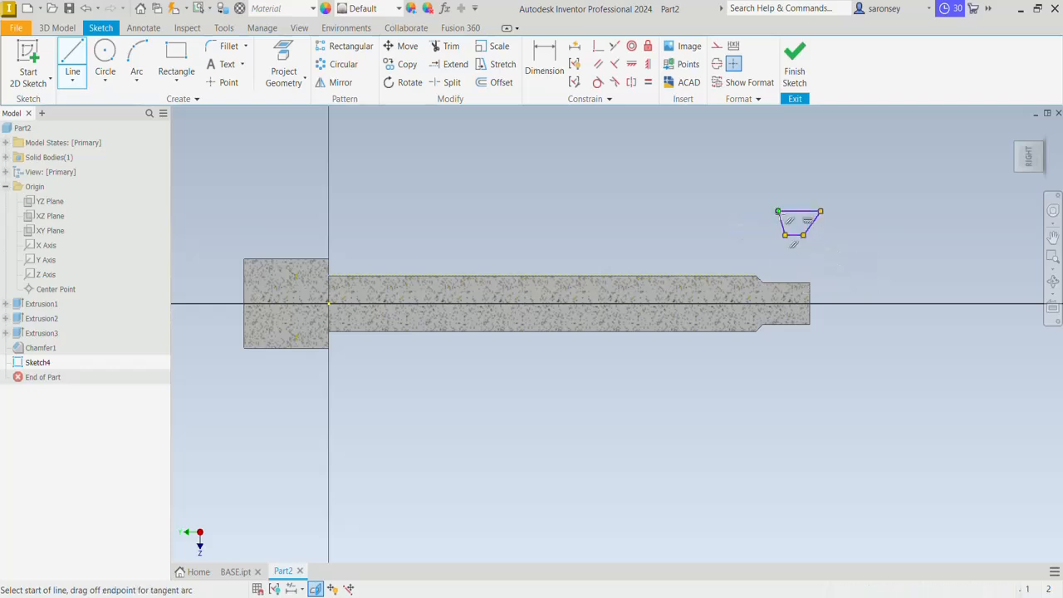
# Draw a line joining the midpoints of the trapezoid's two parallel edges
pyautogui.click(799, 214)
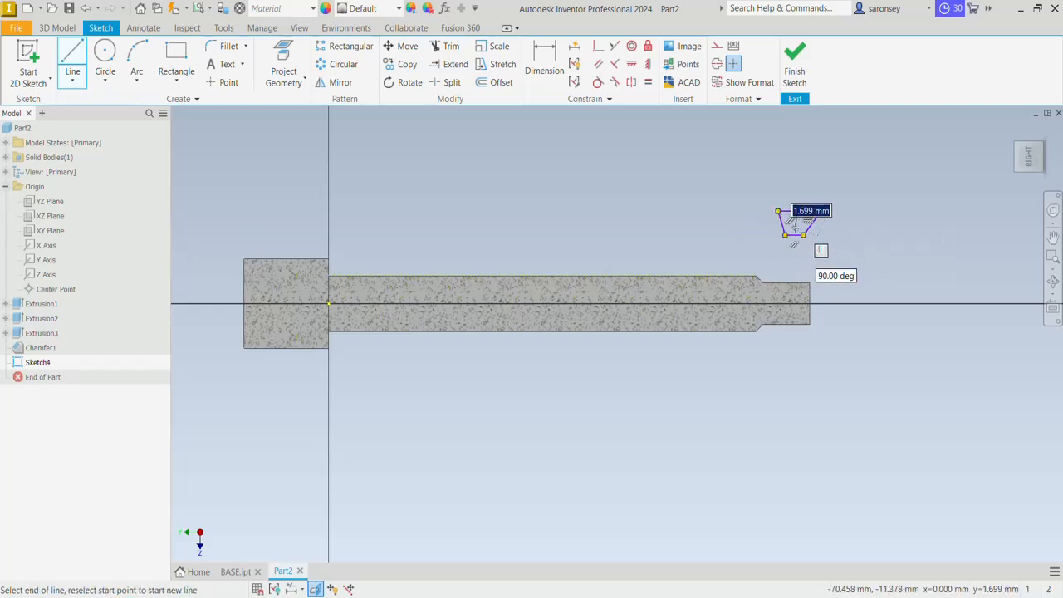
pyautogui.click(794, 235)
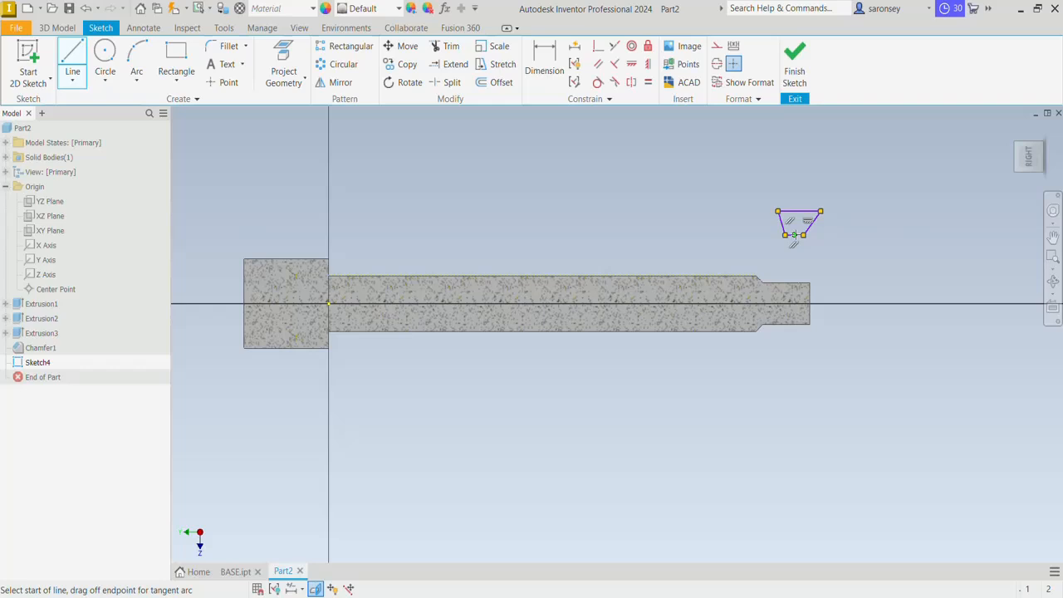
pyautogui.rightClick(850, 222)
pyautogui.click(882, 224)
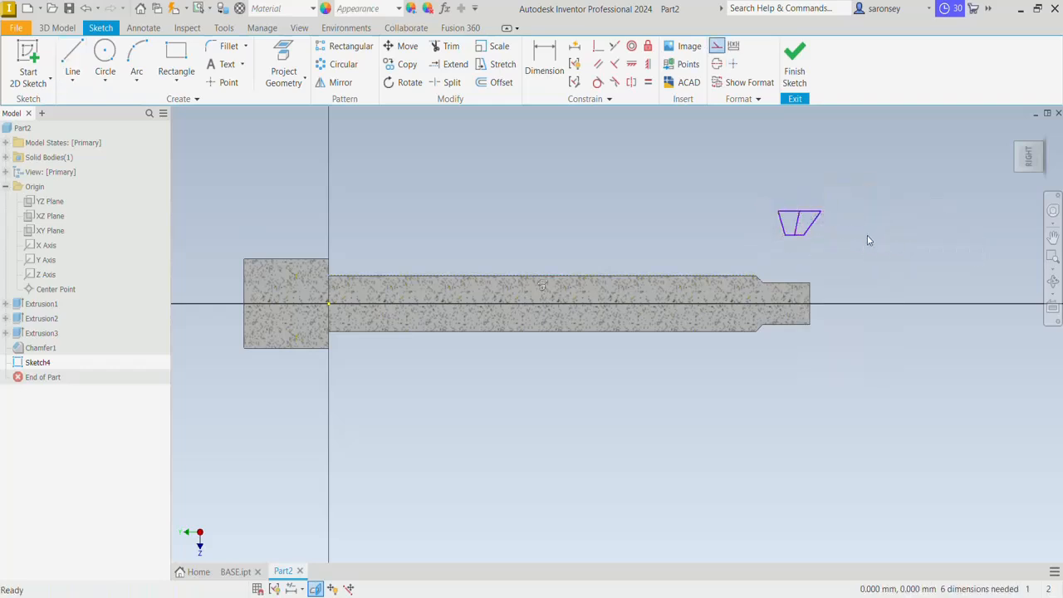
# Constrain the line through the middle of the trapezoid to be vertical in the view, perpendicular to the shaft axis
pyautogui.scroll(2, 868, 240)
pyautogui.moveTo(858, 241); pyautogui.dragTo(836, 261, button='middle')
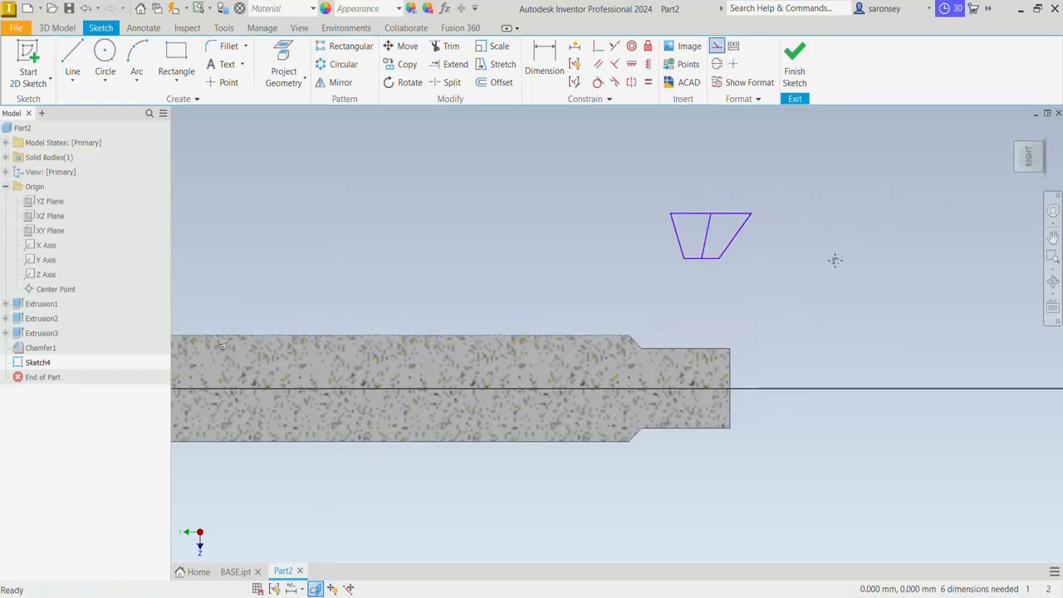
pyautogui.click(648, 65)
pyautogui.click(282, 128)
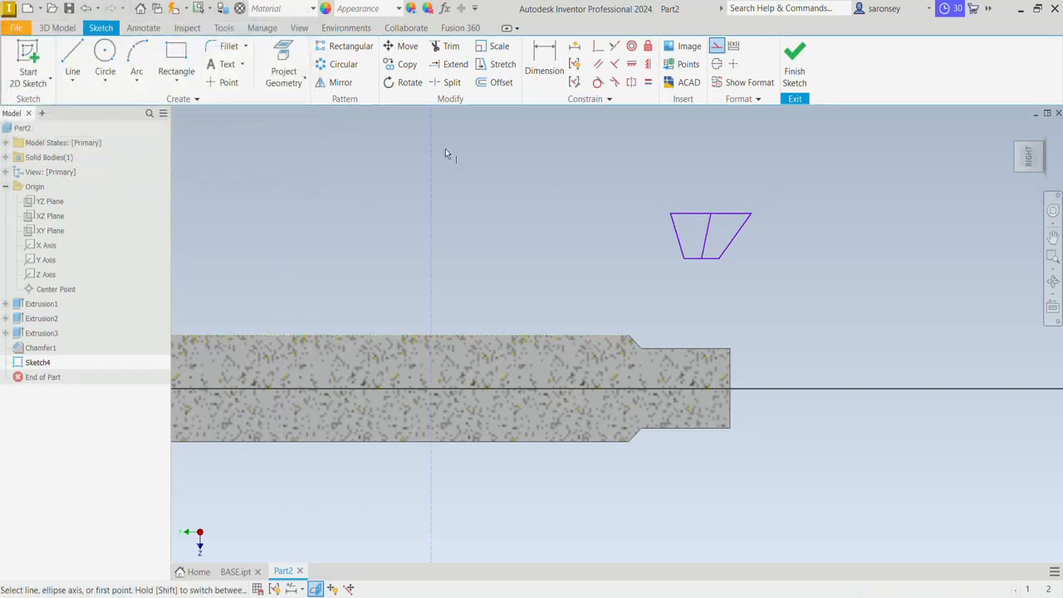
pyautogui.click(707, 236)
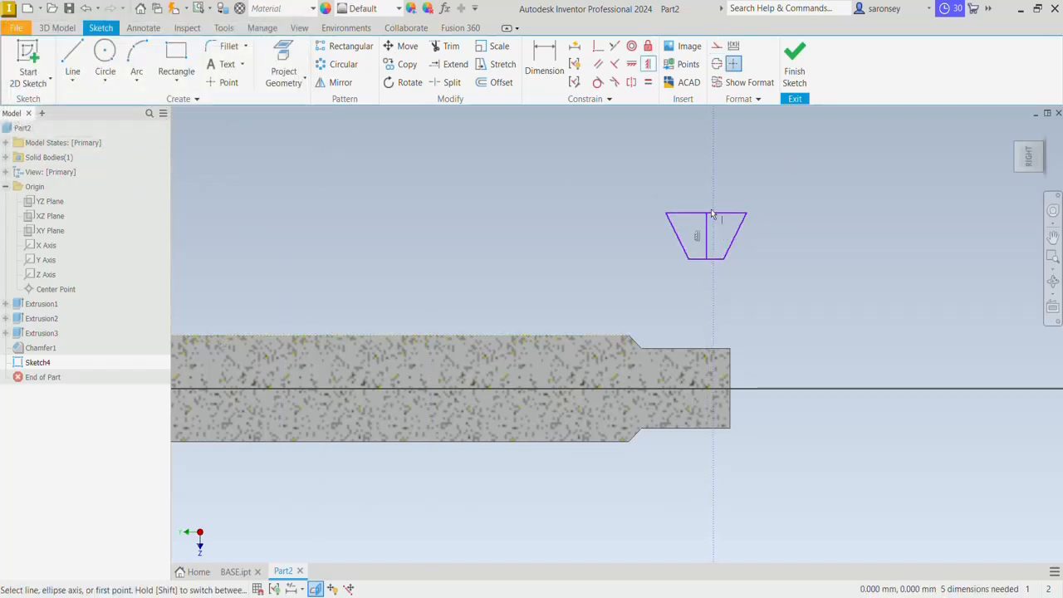
# Make the trapezoid's two slanted sides symmetric about its middle line and convert that line to construction geometry
pyautogui.click(632, 82)
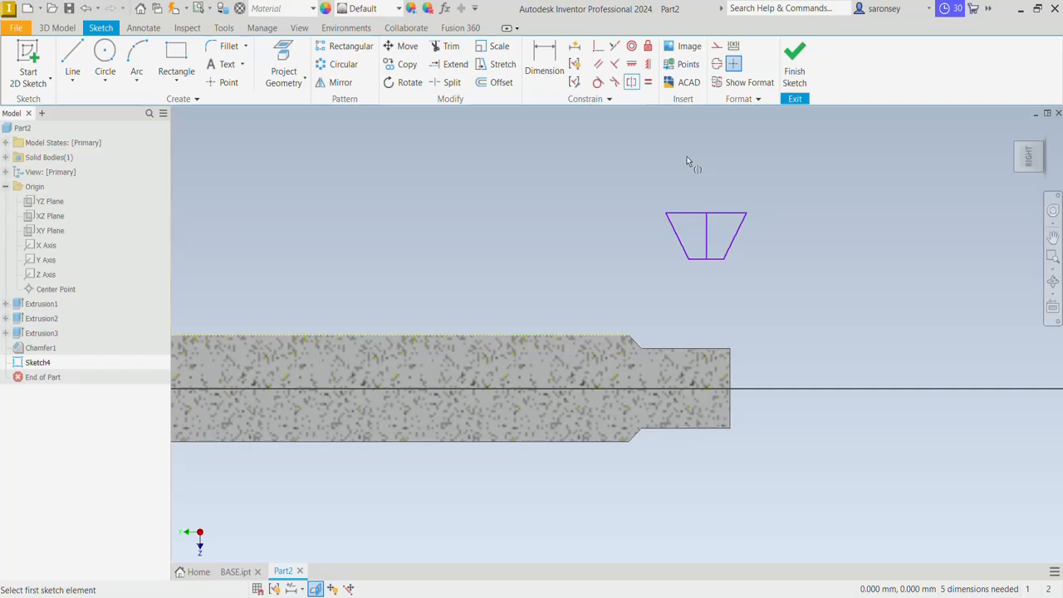
pyautogui.click(679, 244)
pyautogui.click(737, 241)
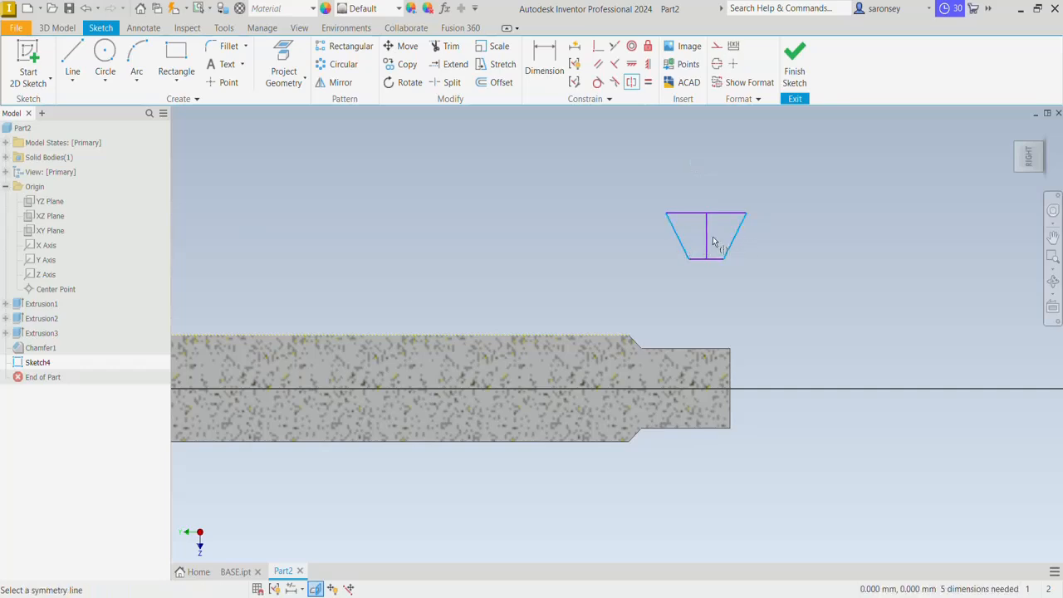
pyautogui.click(707, 238)
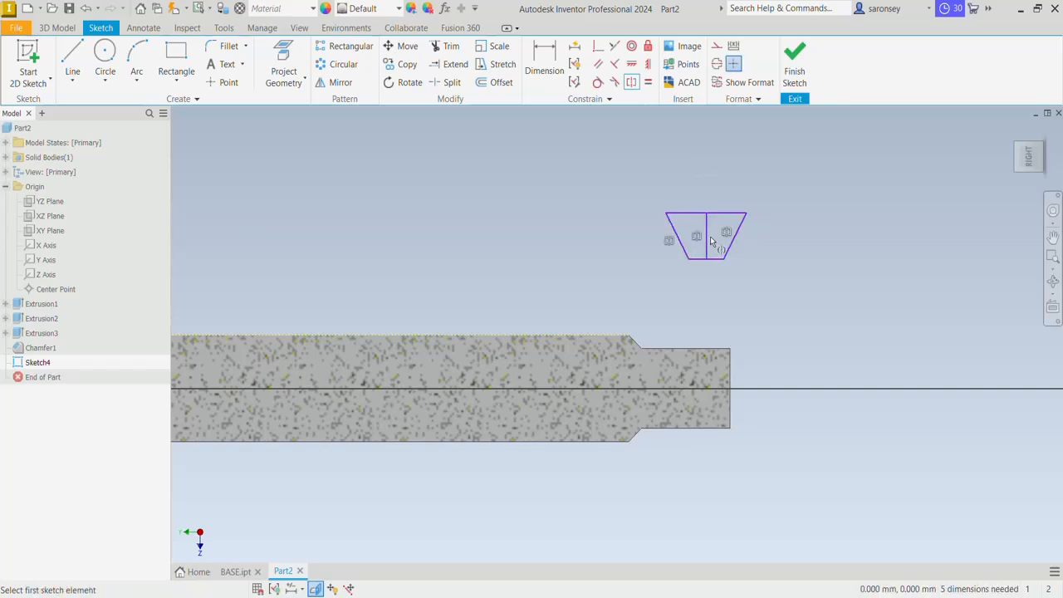
pyautogui.rightClick(787, 200)
pyautogui.click(816, 181)
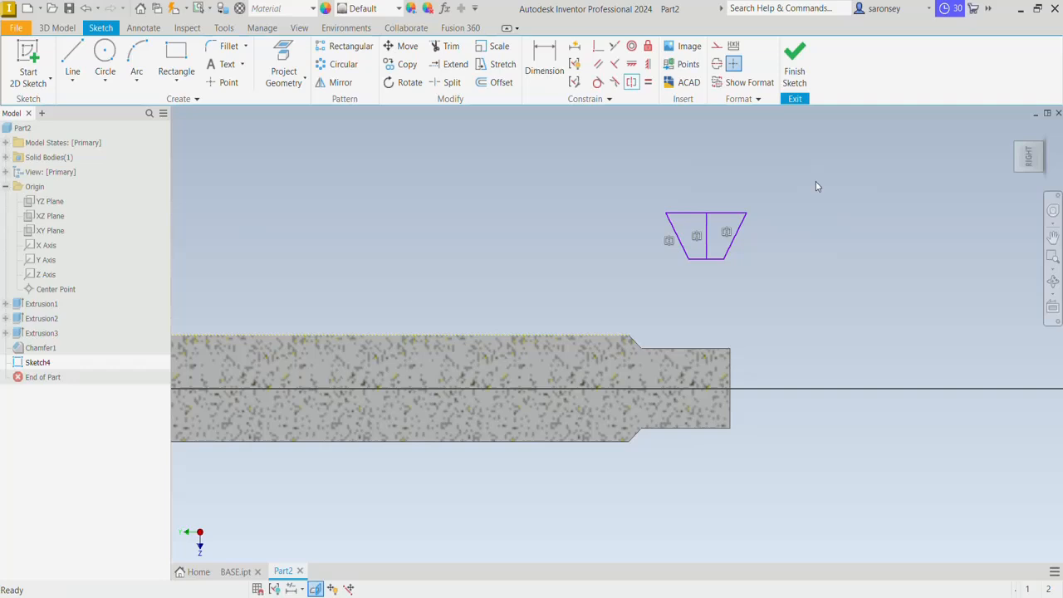
pyautogui.click(707, 231)
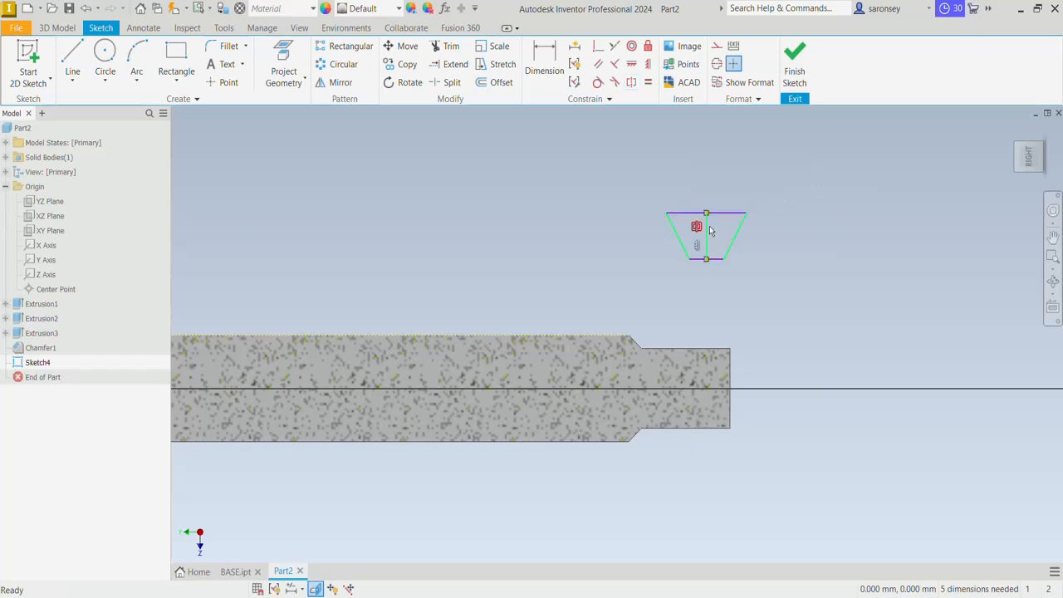
pyautogui.click(719, 47)
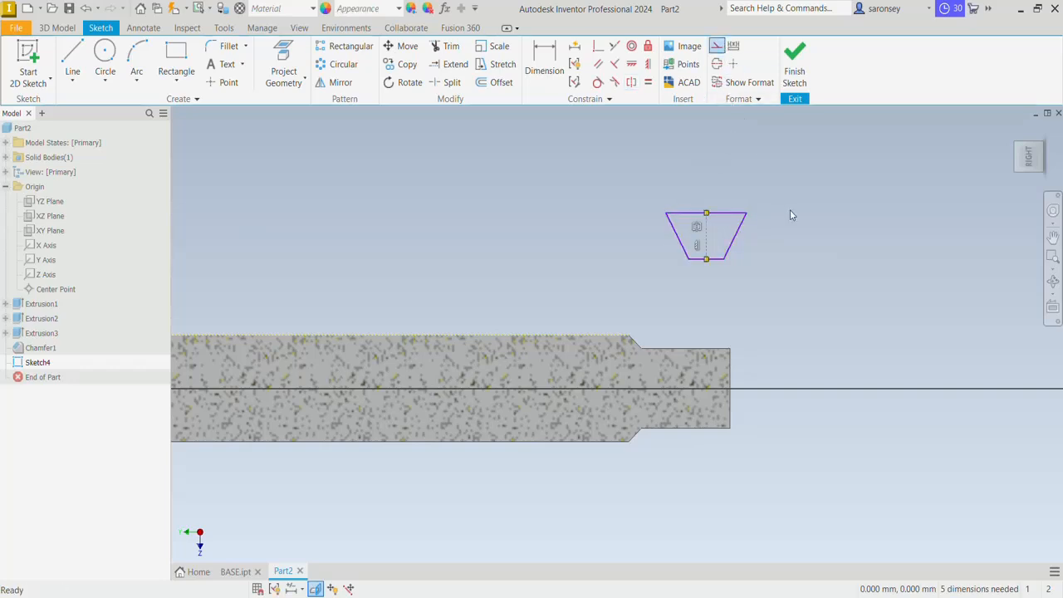
# Make the trapezoid's wider edge collinear with the projected construction line along the shaft's upper edge
pyautogui.click(615, 47)
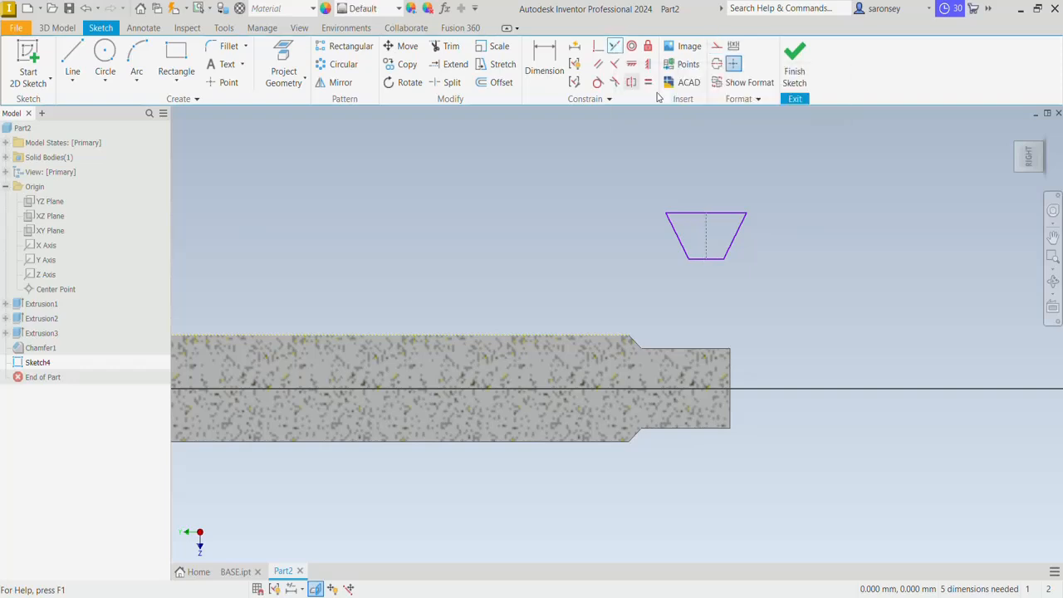
pyautogui.click(726, 214)
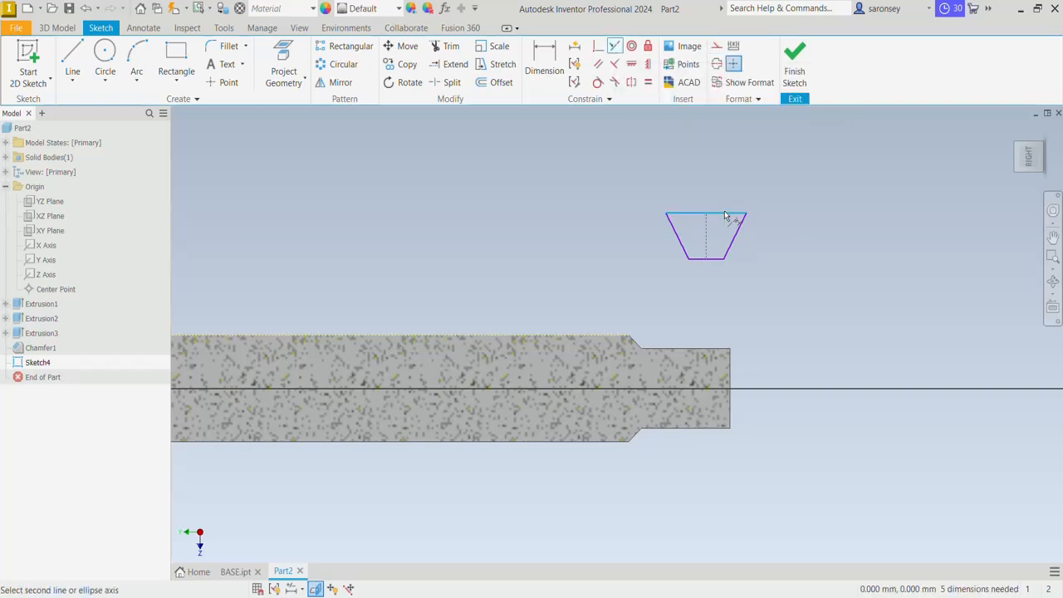
pyautogui.click(586, 334)
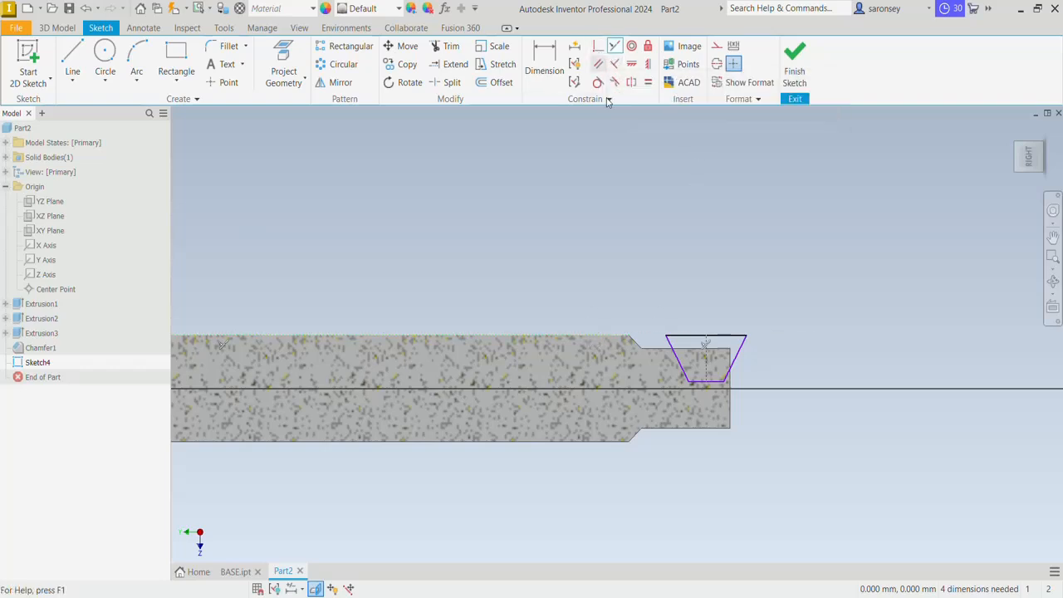
# Dimension the gap from the projected line's chamfer end to the trapezoid's nearest wide-edge corner as 0.75 mm
pyautogui.click(545, 64)
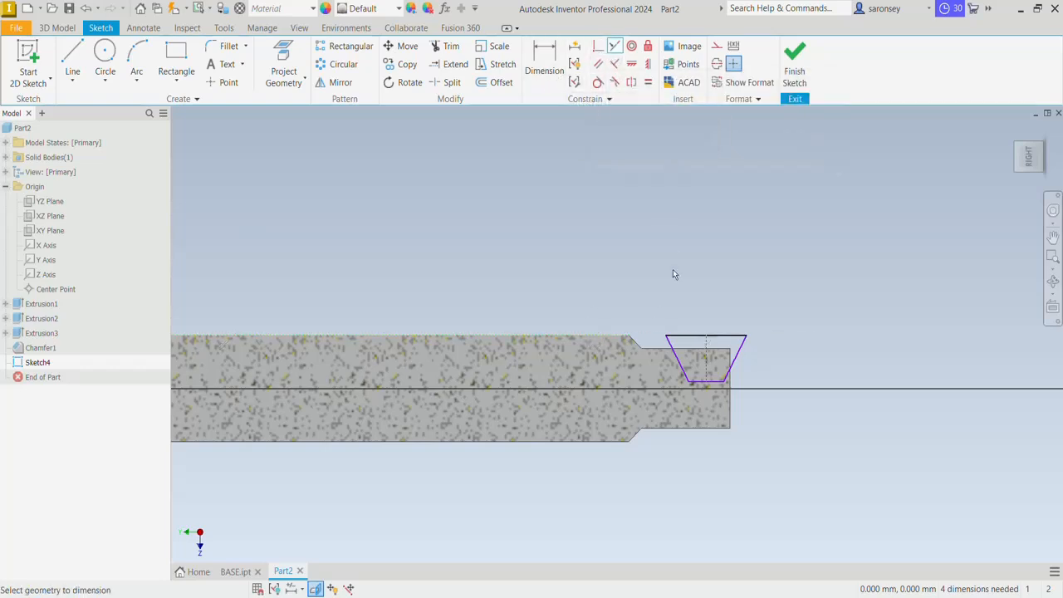
pyautogui.click(629, 337)
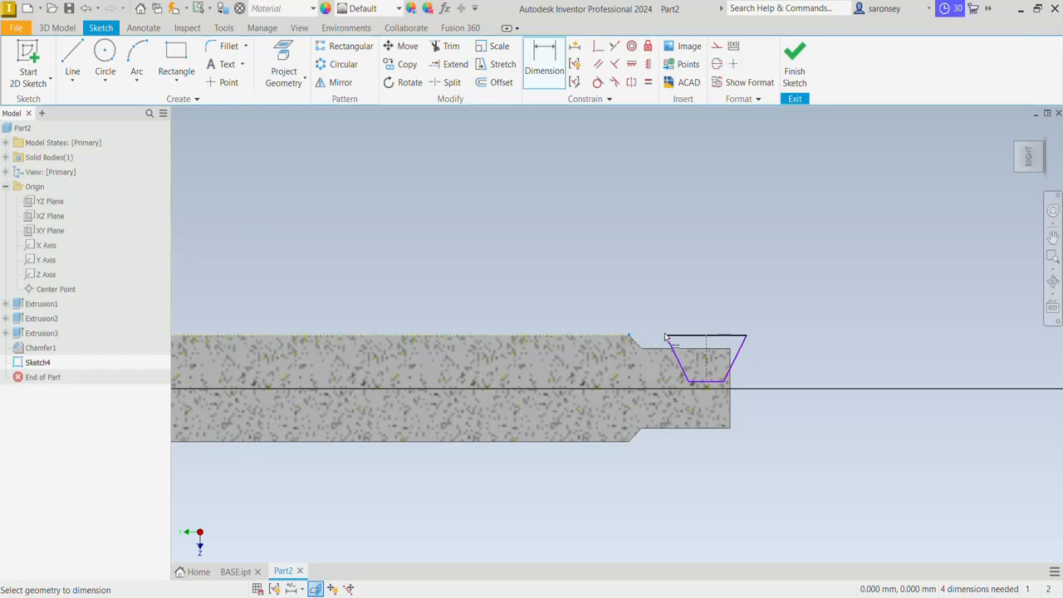
pyautogui.click(666, 337)
pyautogui.click(653, 318)
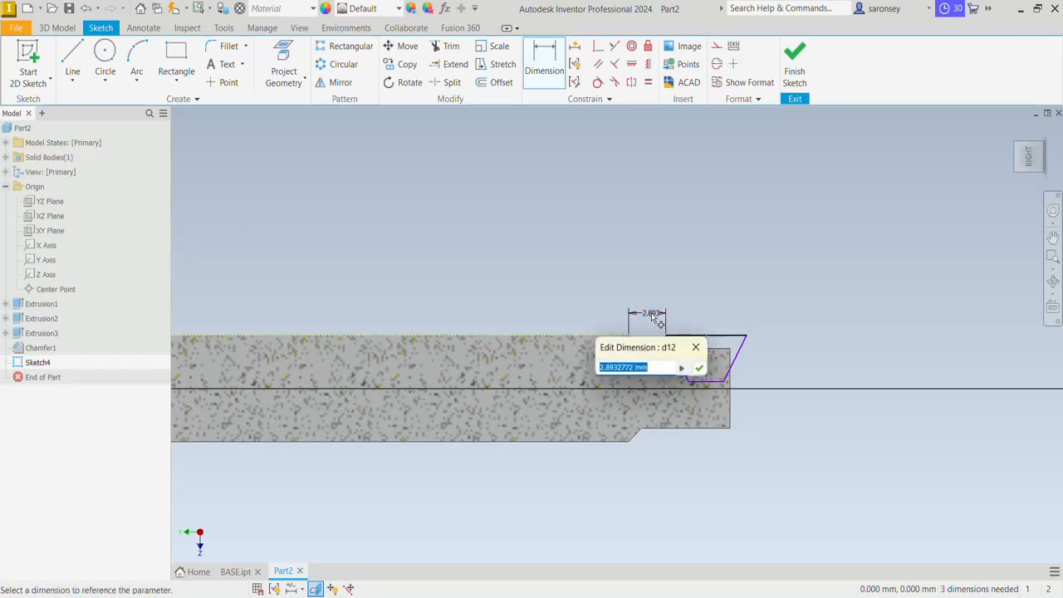
pyautogui.write('0.75')
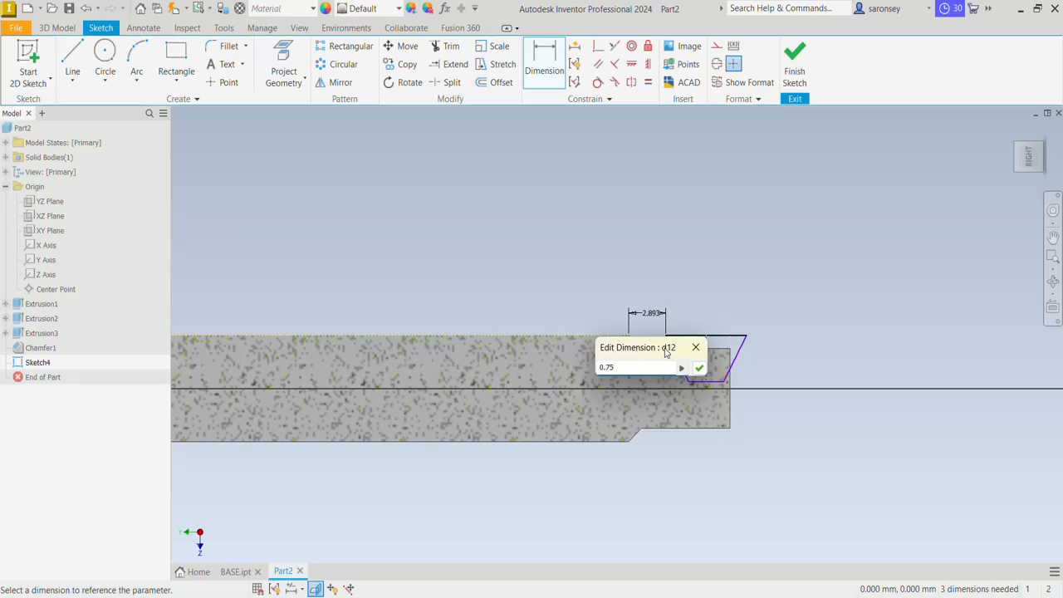
pyautogui.press('Return')
# Dimension the trapezoid's depth along its middle line as 0.92 mm
pyautogui.moveTo(710, 345); pyautogui.dragTo(700, 297, button='middle')
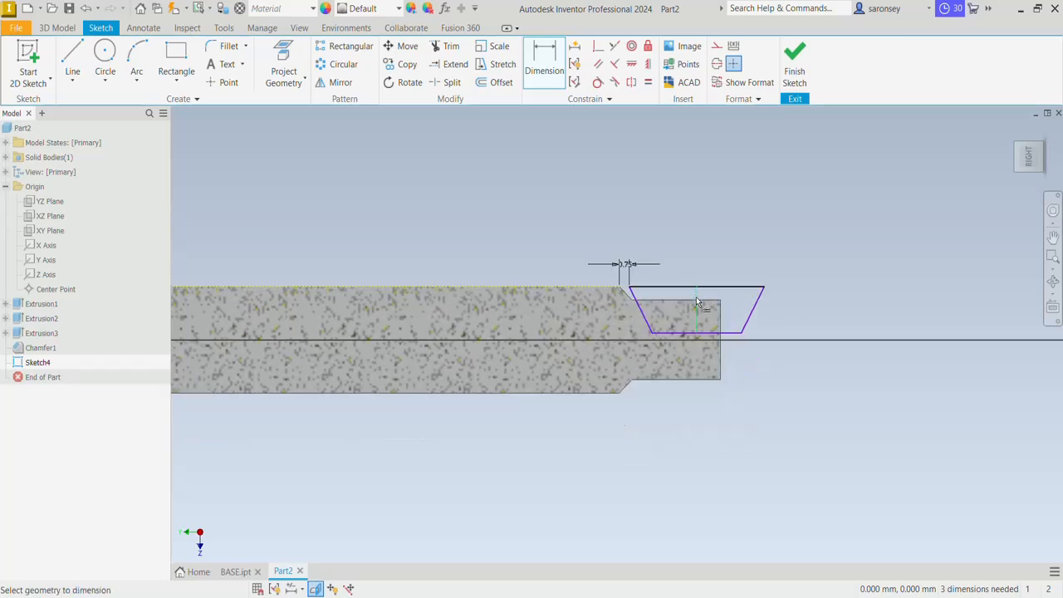
pyautogui.click(698, 305)
pyautogui.click(854, 310)
pyautogui.write('0.92')
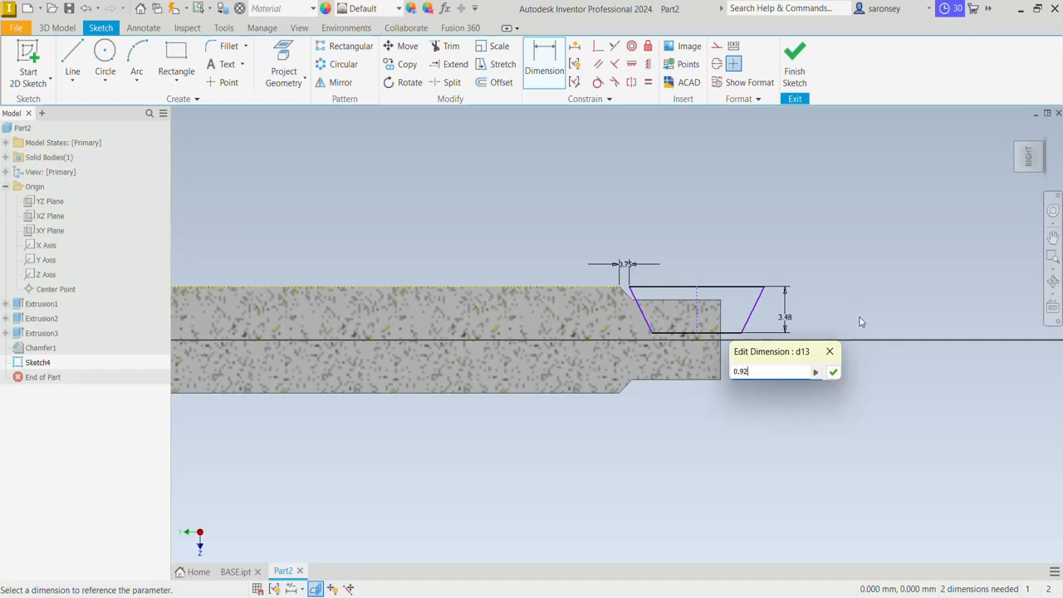
pyautogui.click(834, 372)
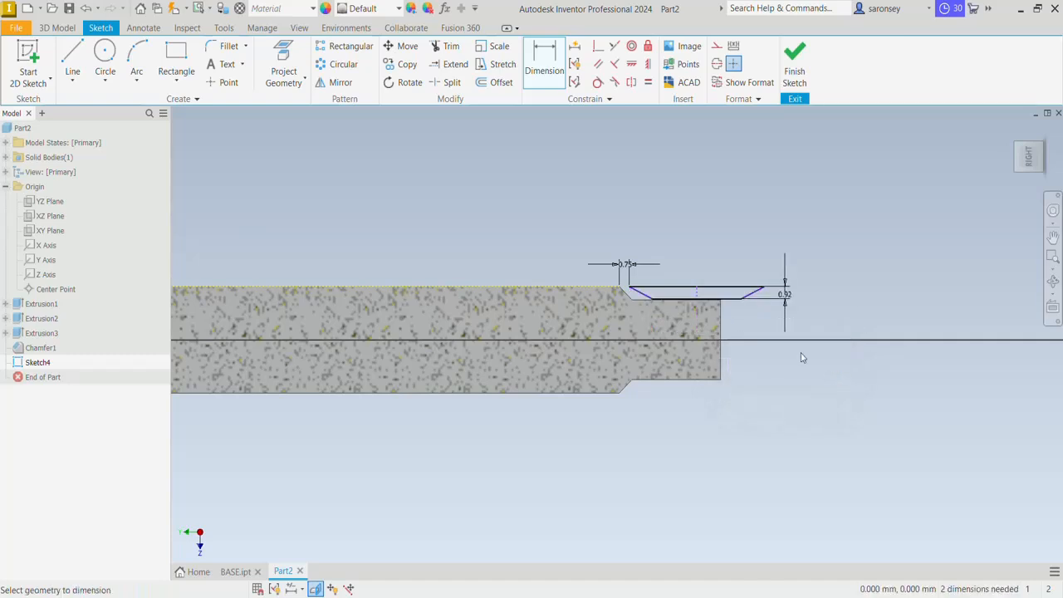
# Dimension the trapezoid's narrower edge as 0.685 mm
pyautogui.scroll(-3, 723, 305)
pyautogui.click(735, 299)
pyautogui.click(731, 329)
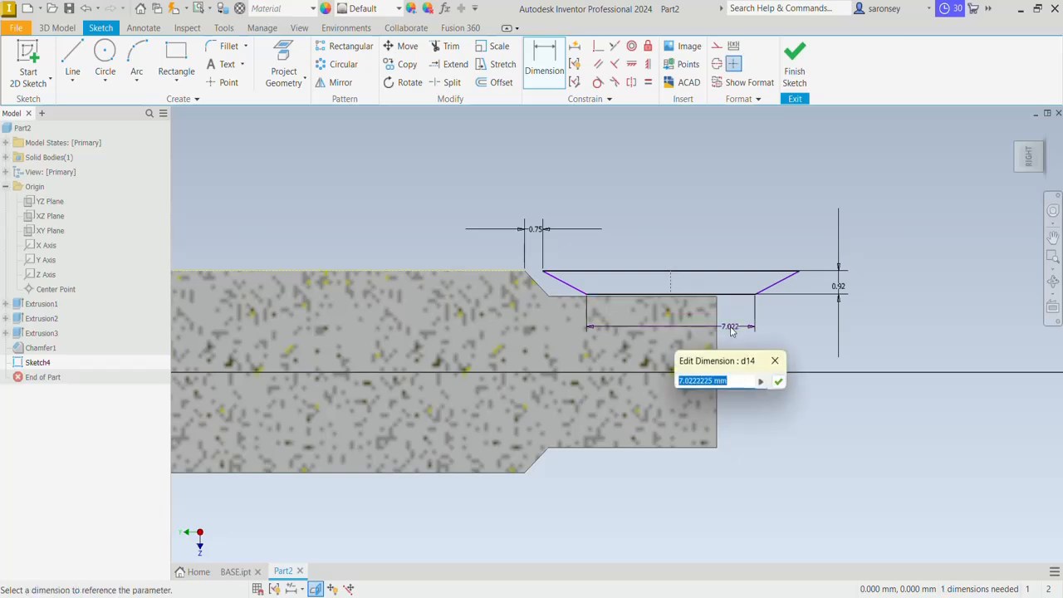
pyautogui.write('0.685')
pyautogui.press('Return')
# Set the angle between the trapezoid's two slanted sides to 28 degrees and finish the sketch
pyautogui.click(617, 283)
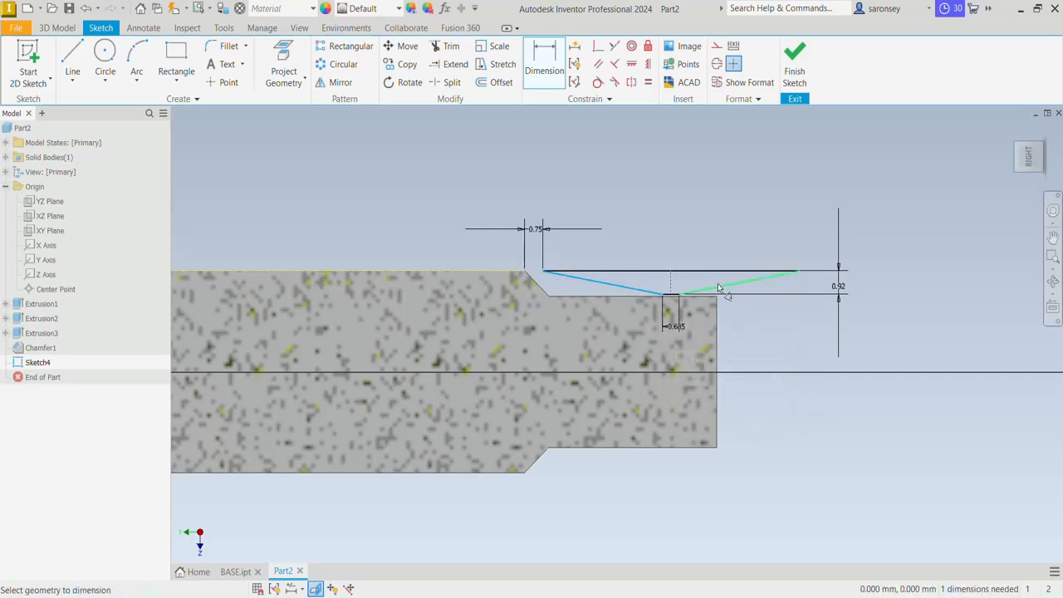
pyautogui.click(719, 288)
pyautogui.click(681, 289)
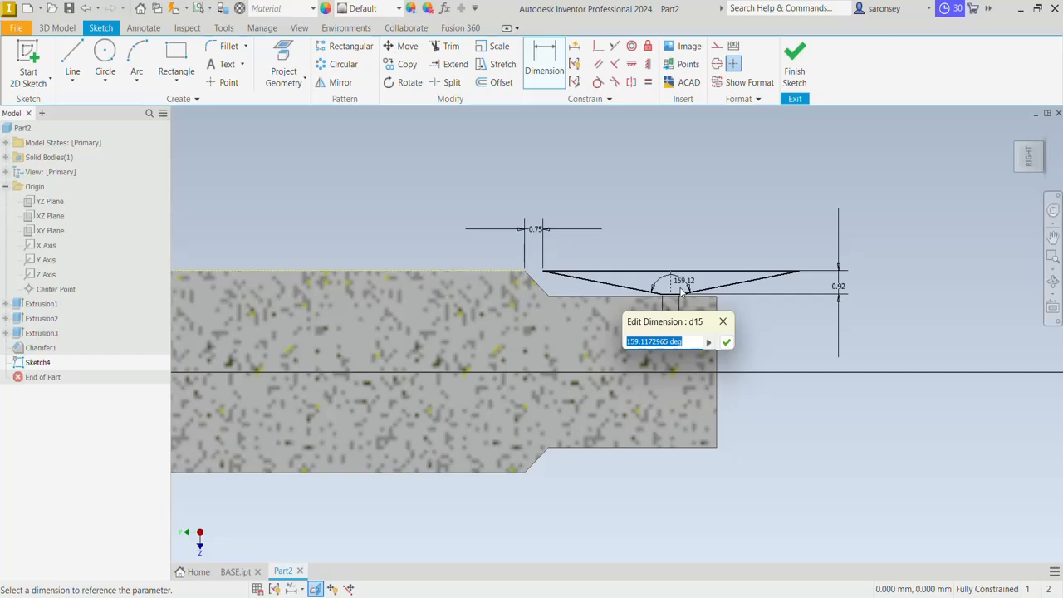
pyautogui.write('28')
pyautogui.press('Return')
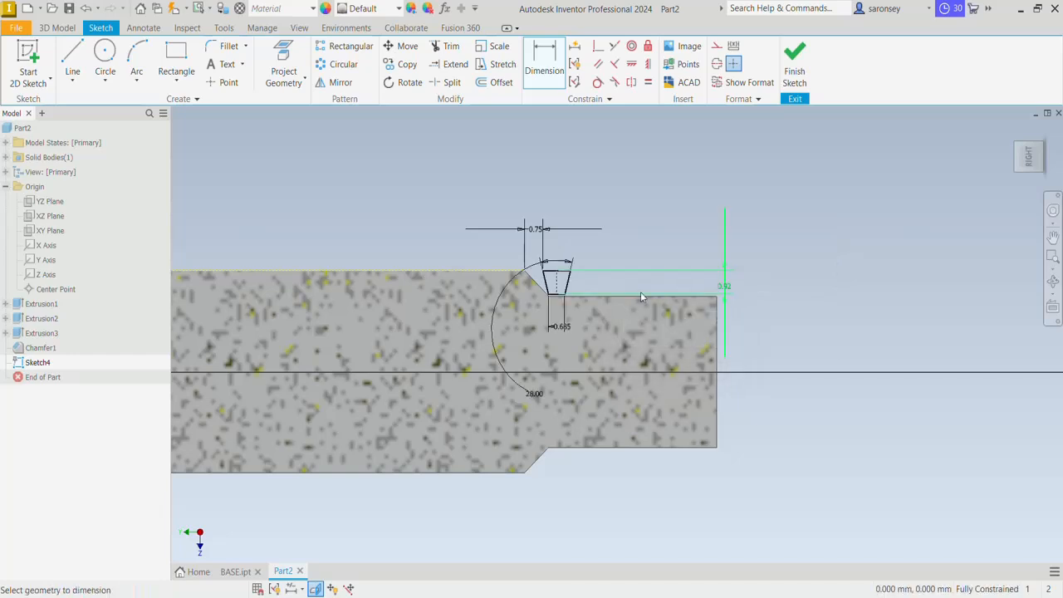
pyautogui.click(794, 65)
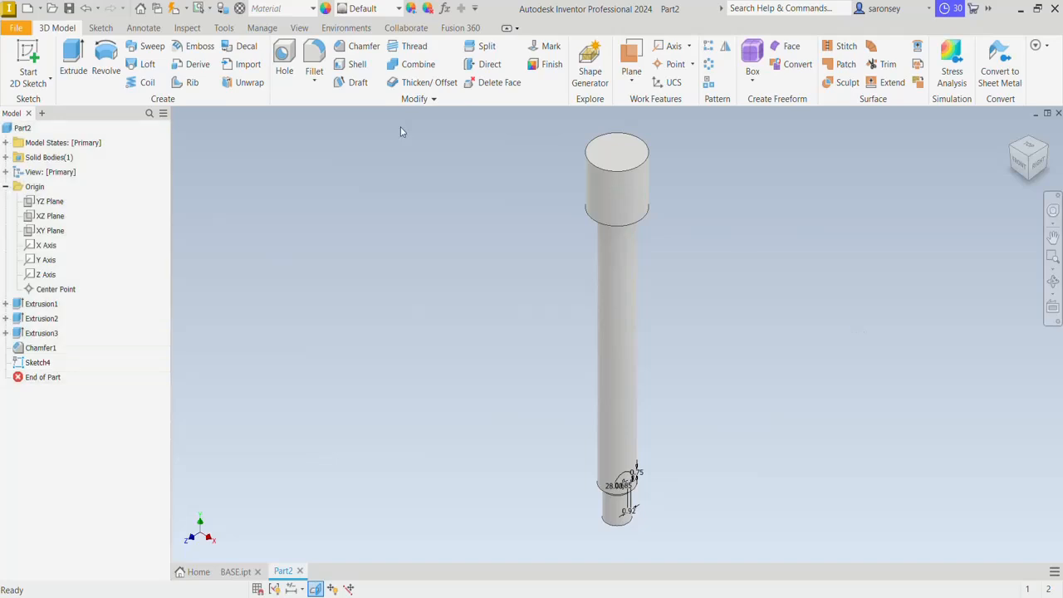
# Cut a Coil from the trapezoid profile around the Y axis with 1.75 mm pitch, 32 revolutions and no taper
pyautogui.click(129, 82)
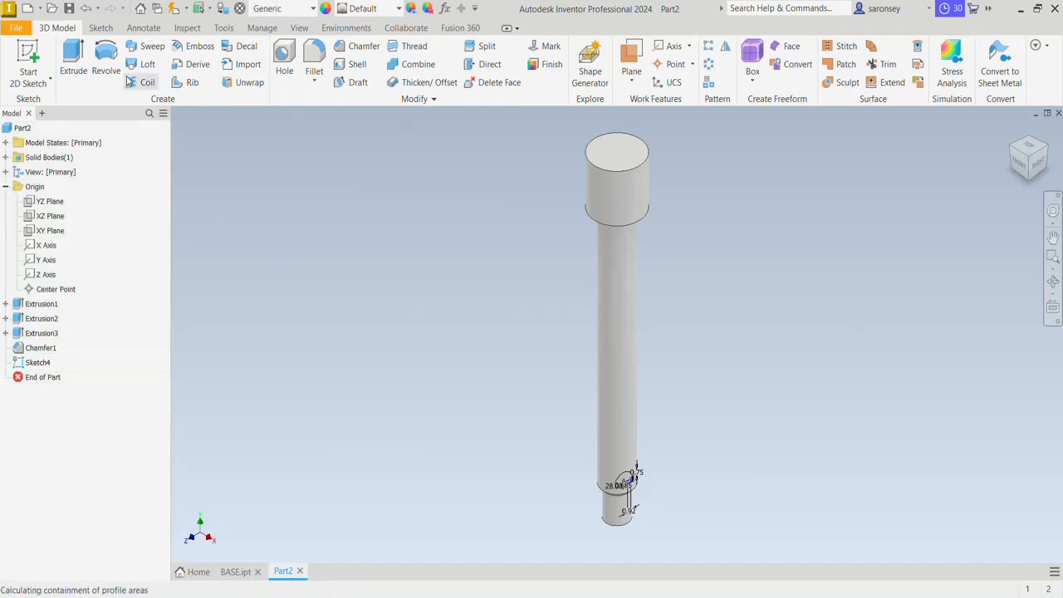
pyautogui.scroll(2, 638, 497)
pyautogui.scroll(1, 638, 497)
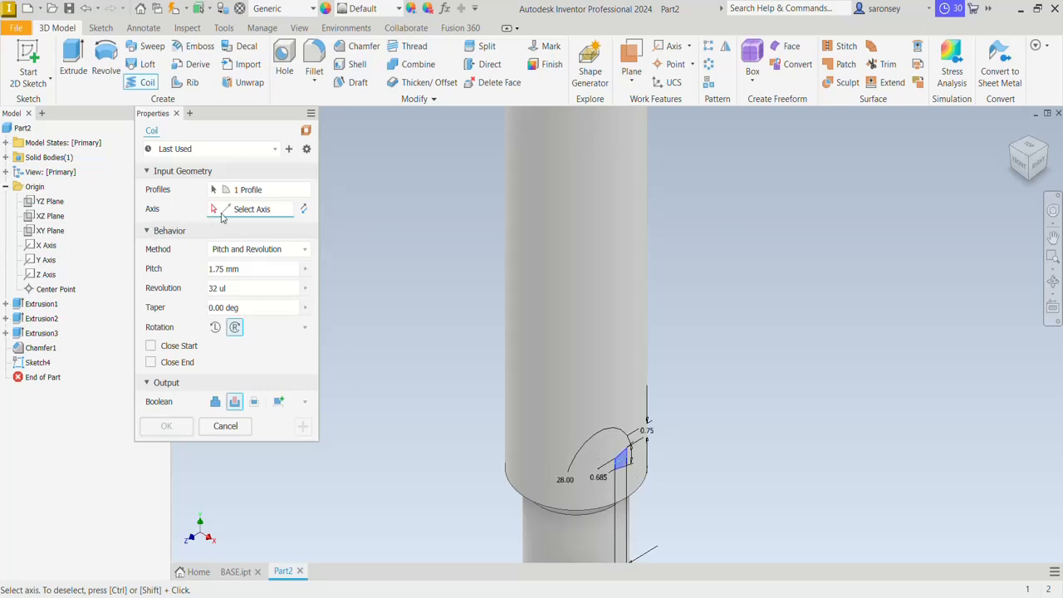
pyautogui.click(47, 260)
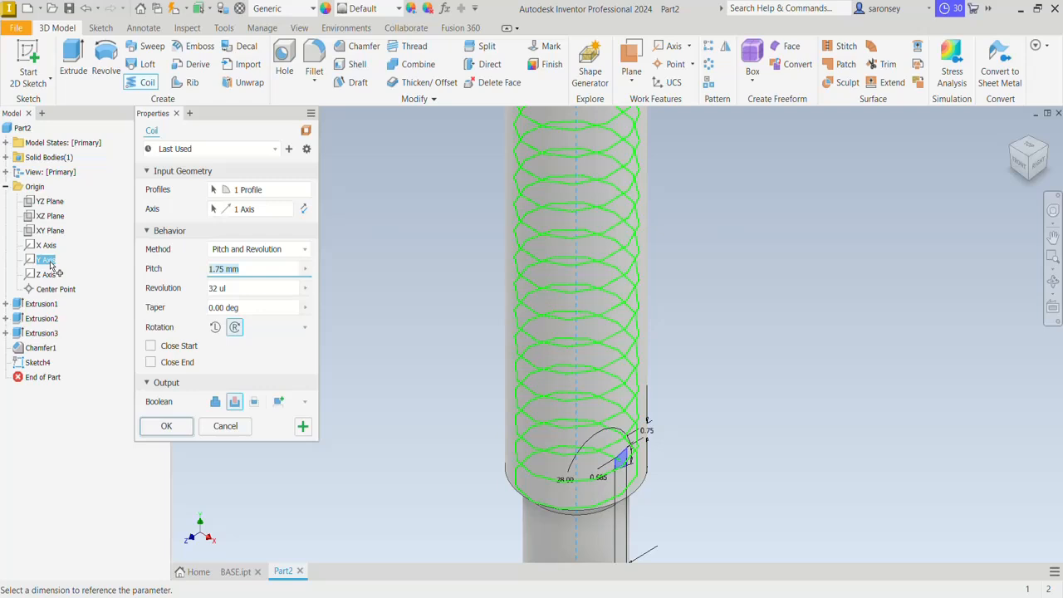
pyautogui.scroll(5, 785, 370)
pyautogui.moveTo(796, 331); pyautogui.dragTo(696, 417, button='middle')
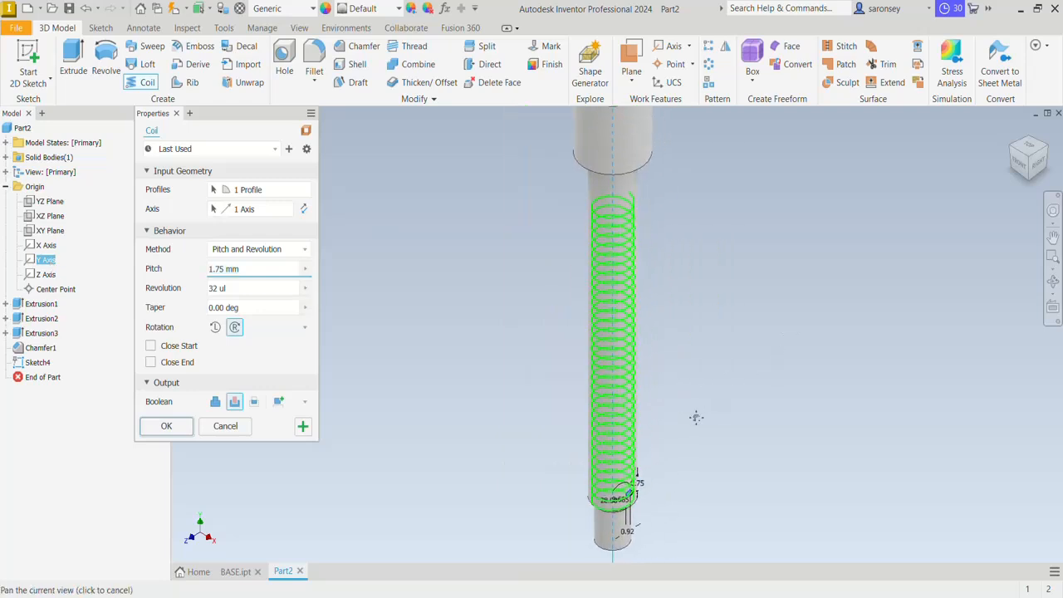
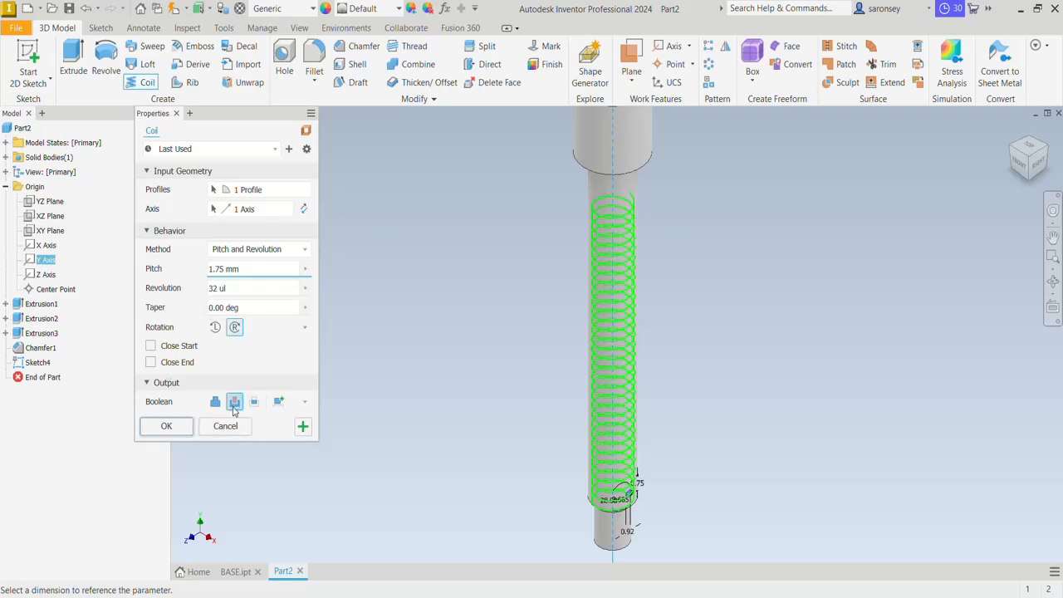
pyautogui.click(181, 428)
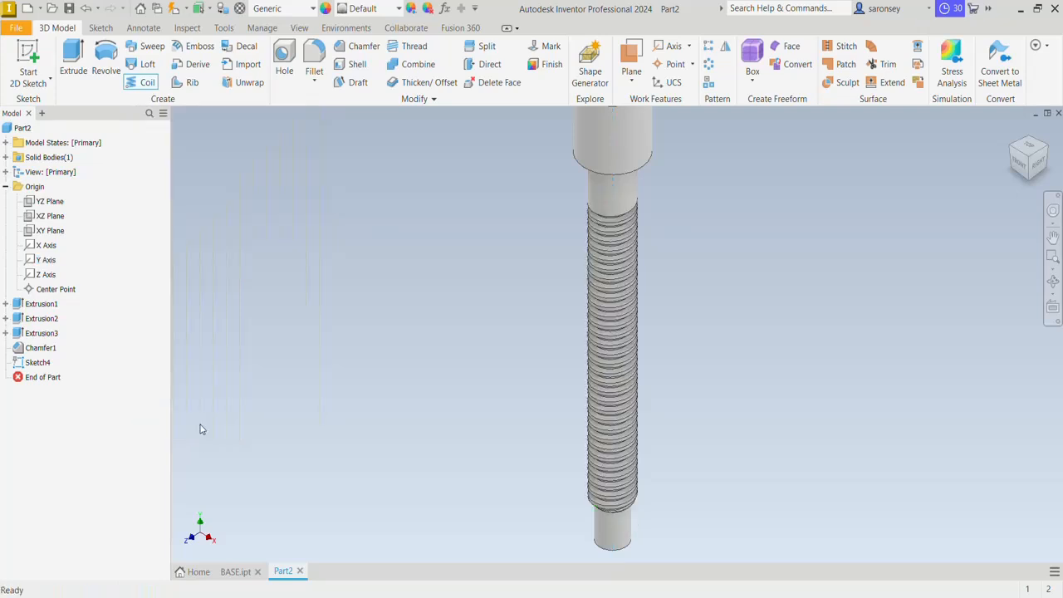
# Start a new sketch on the YZ plane of the threaded shaft for work at its cylindrical head
pyautogui.scroll(2, 736, 468)
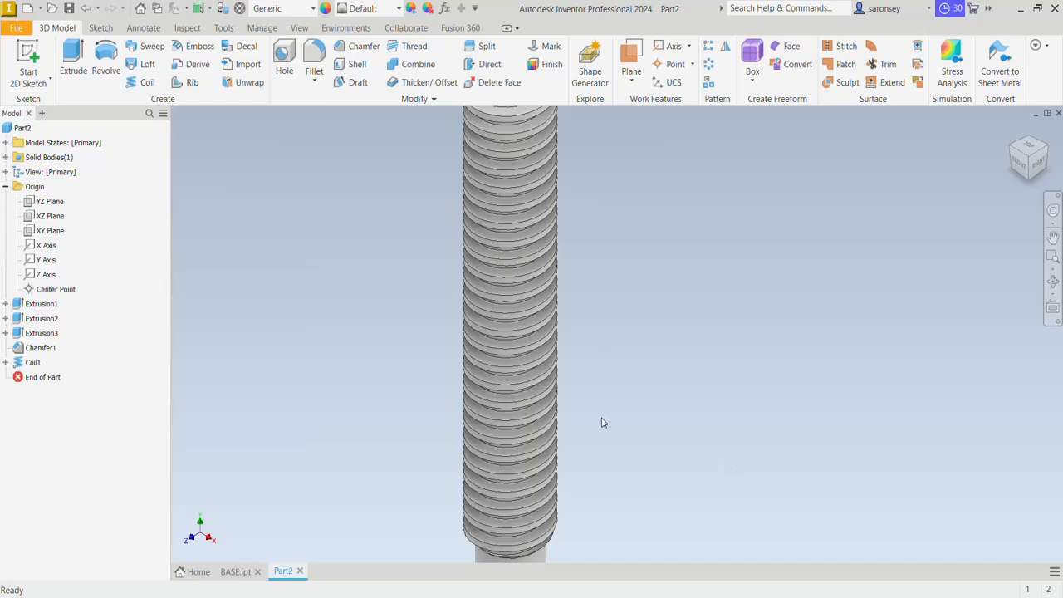
pyautogui.keyDown('shift'); pyautogui.moveTo(697, 479); pyautogui.dragTo(674, 487, button='middle'); pyautogui.keyUp('shift')
pyautogui.click(1012, 135)
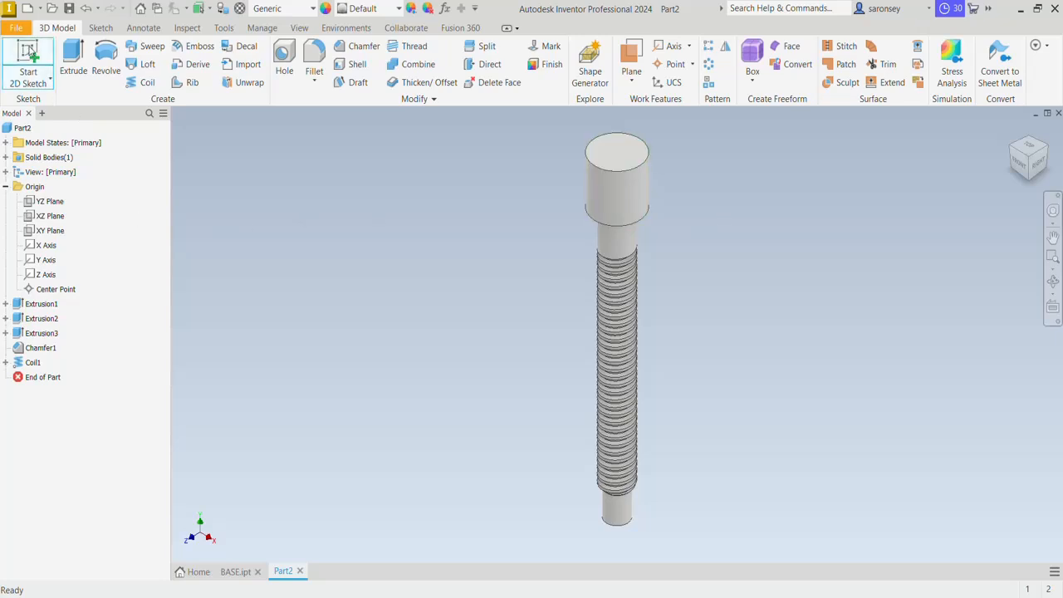
pyautogui.click(29, 52)
pyautogui.click(63, 203)
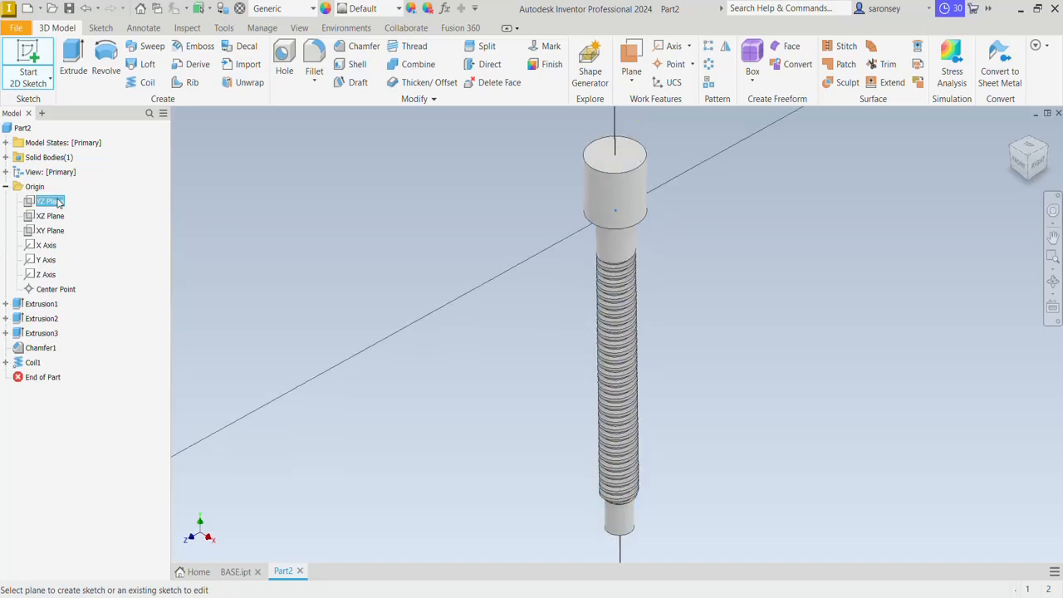
pyautogui.scroll(-3, 710, 335)
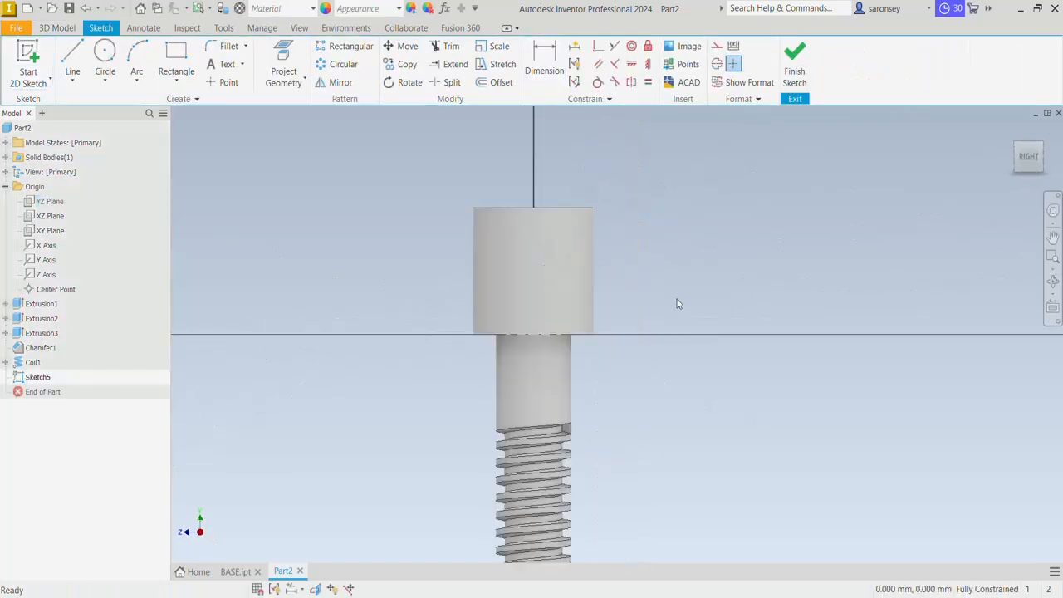
pyautogui.moveTo(671, 287); pyautogui.dragTo(730, 305, button='middle')
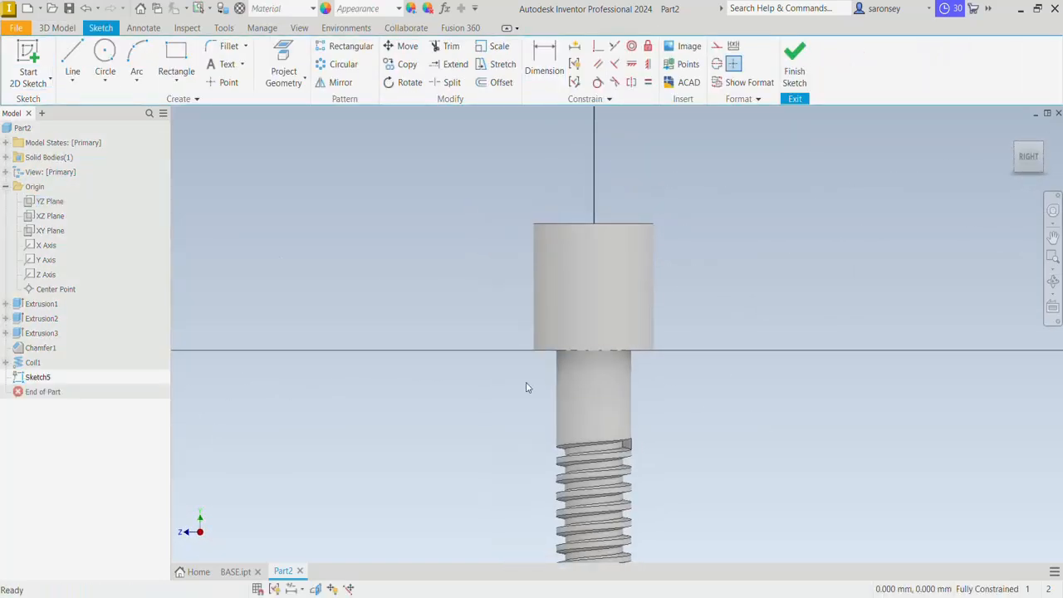
# Slice the model at the sketch plane and project the head's section outline into the sketch as construction geometry
pyautogui.click(315, 588)
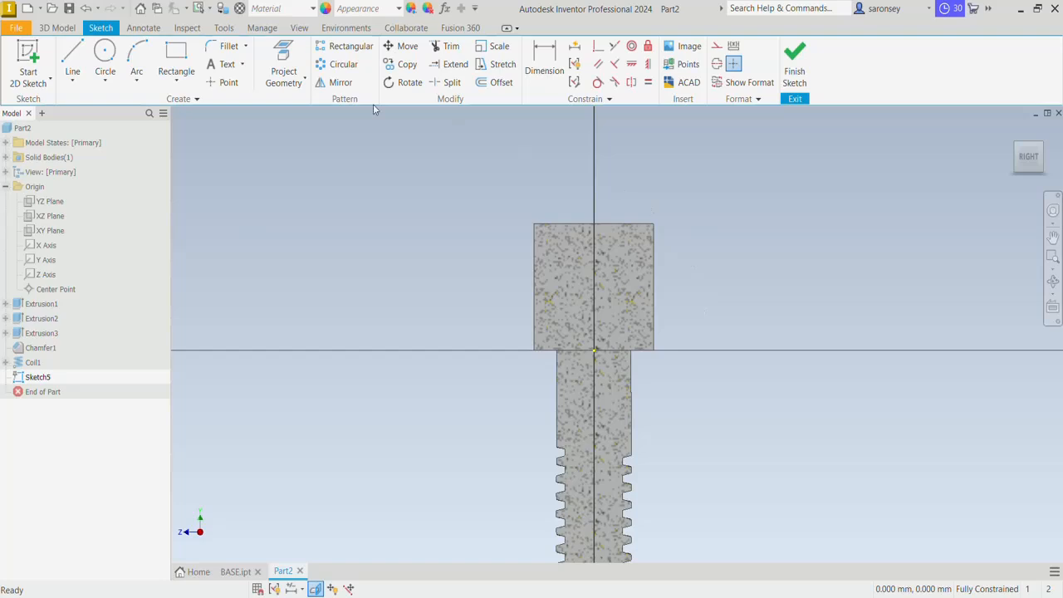
pyautogui.click(283, 60)
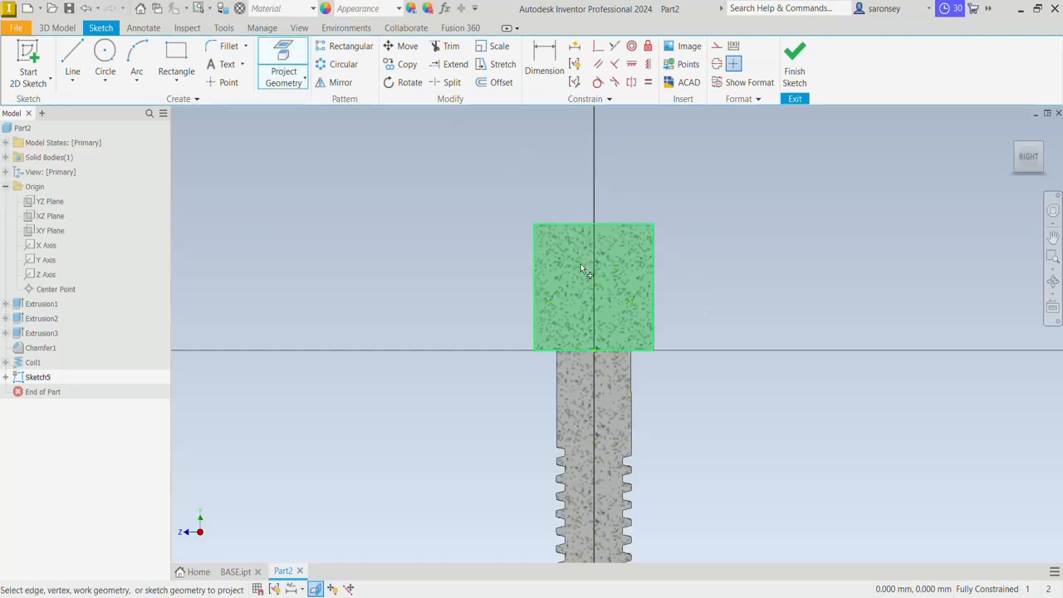
pyautogui.click(581, 267)
pyautogui.rightClick(447, 169)
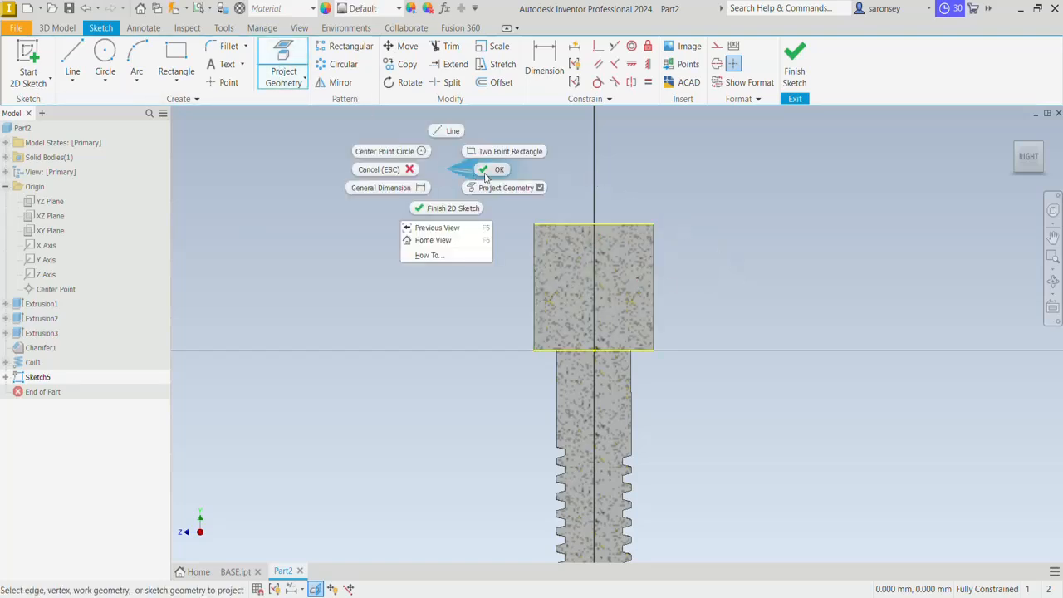
pyautogui.click(494, 170)
pyautogui.moveTo(475, 166); pyautogui.dragTo(696, 378)
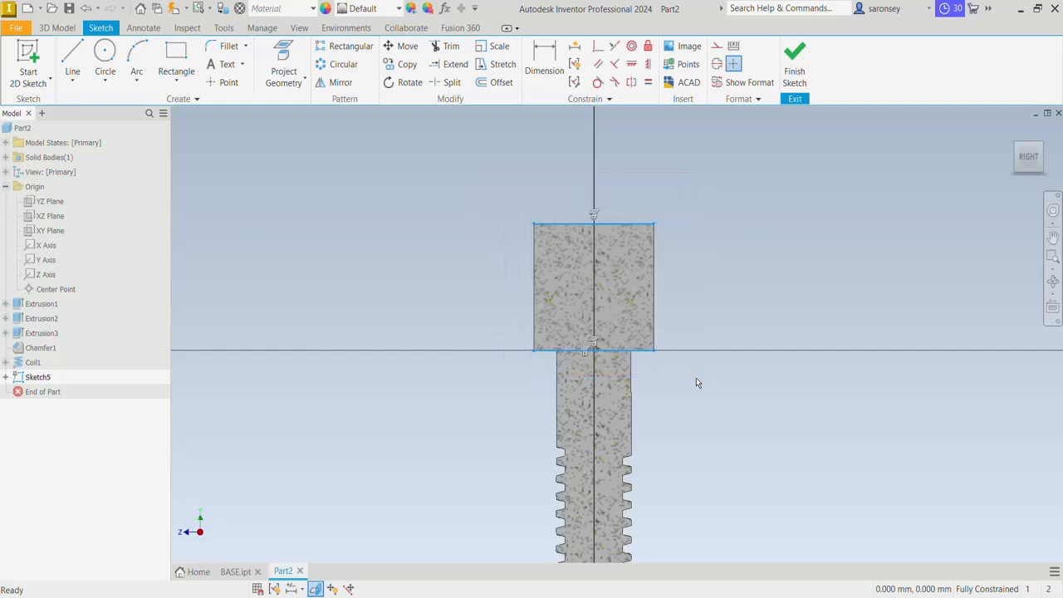
pyautogui.click(717, 46)
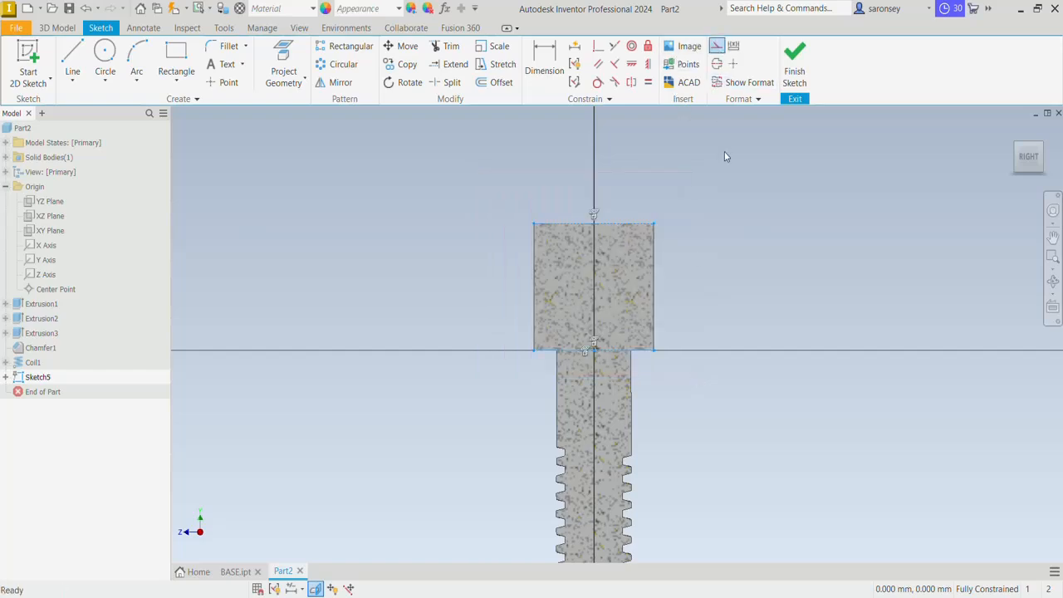
# Draw a 6 mm diameter circle inside the head's section and align its centre vertically with the sketch origin
pyautogui.click(105, 56)
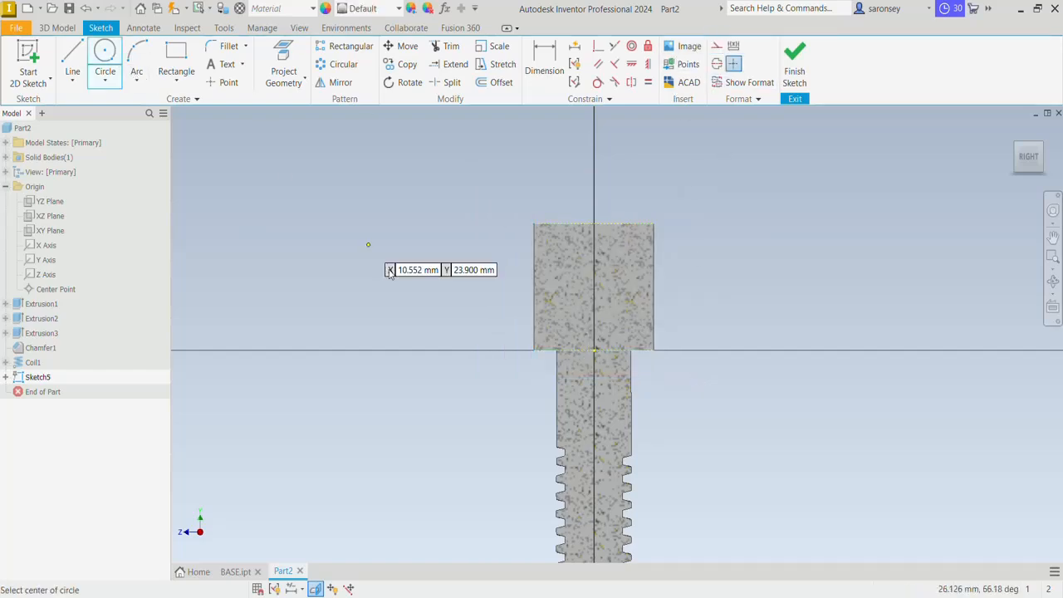
pyautogui.click(572, 277)
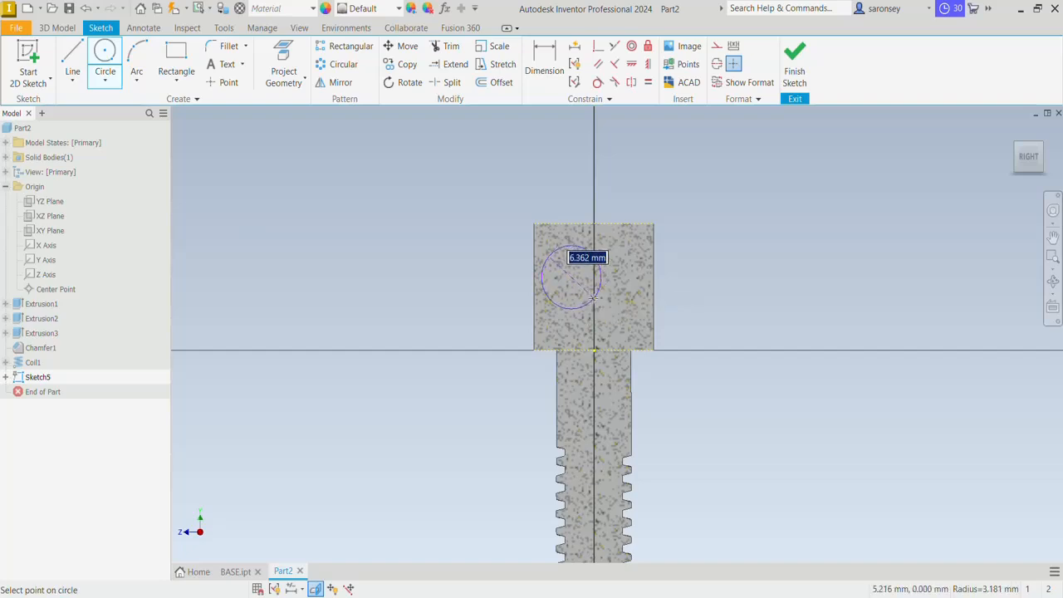
pyautogui.click(594, 297)
pyautogui.press('Escape')
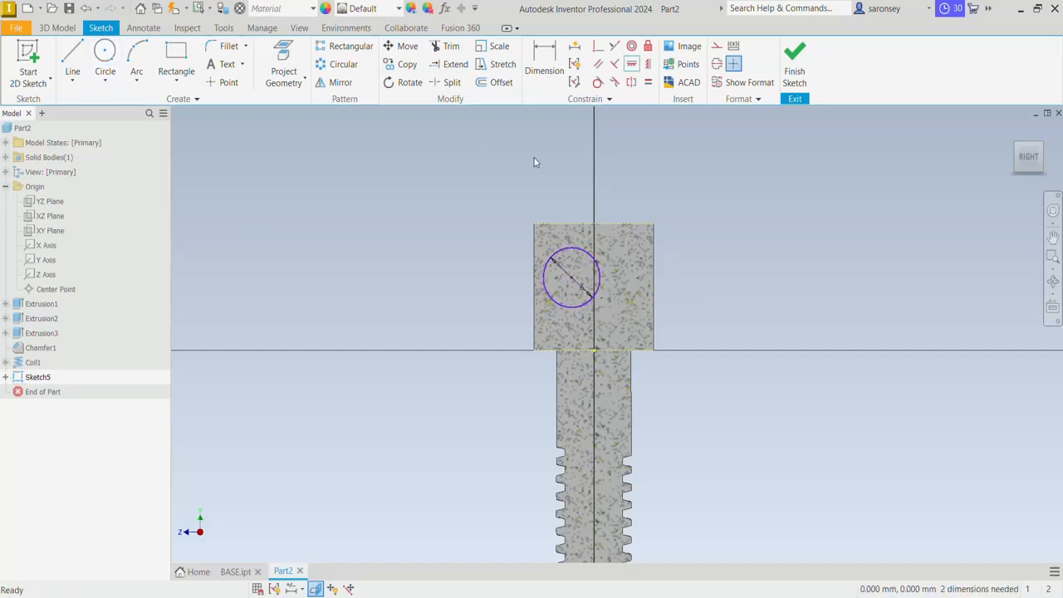
pyautogui.click(636, 67)
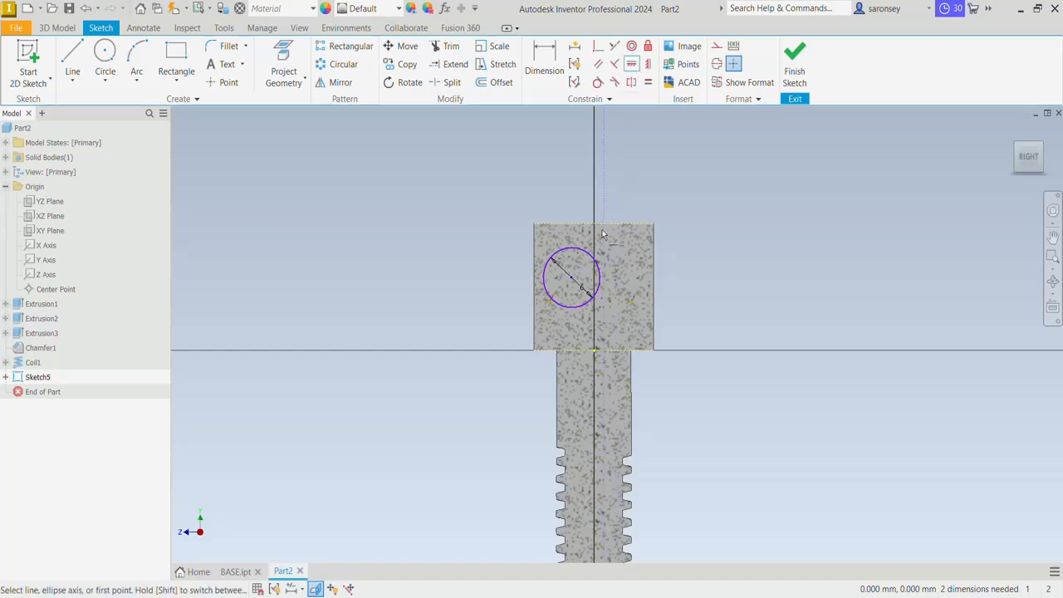
pyautogui.click(573, 283)
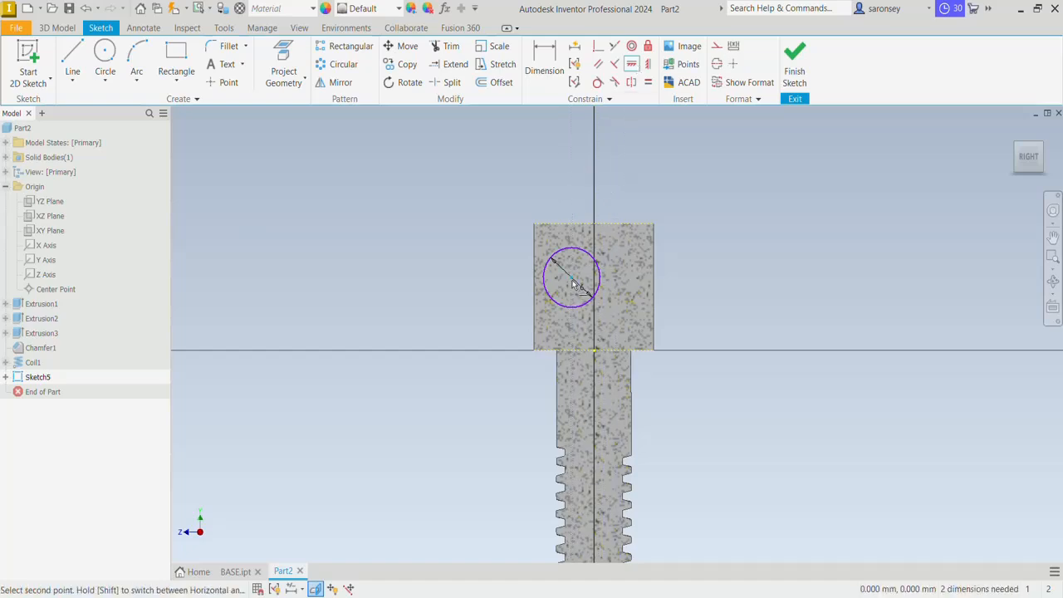
pyautogui.click(594, 350)
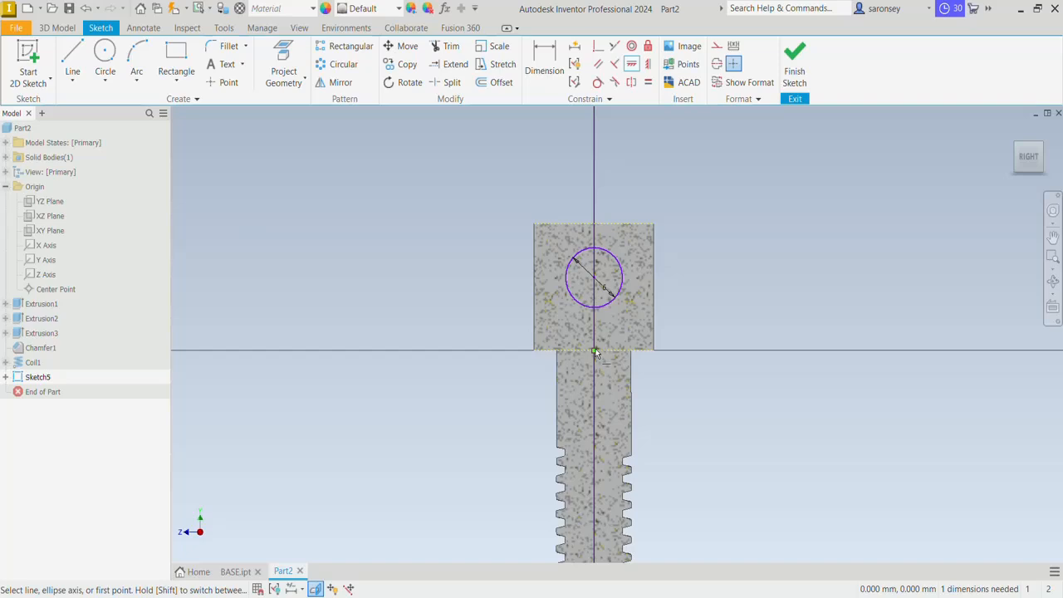
# Dimension the circle's centre from the head's top edge as 12.7/2, giving 6.35 mm
pyautogui.click(548, 48)
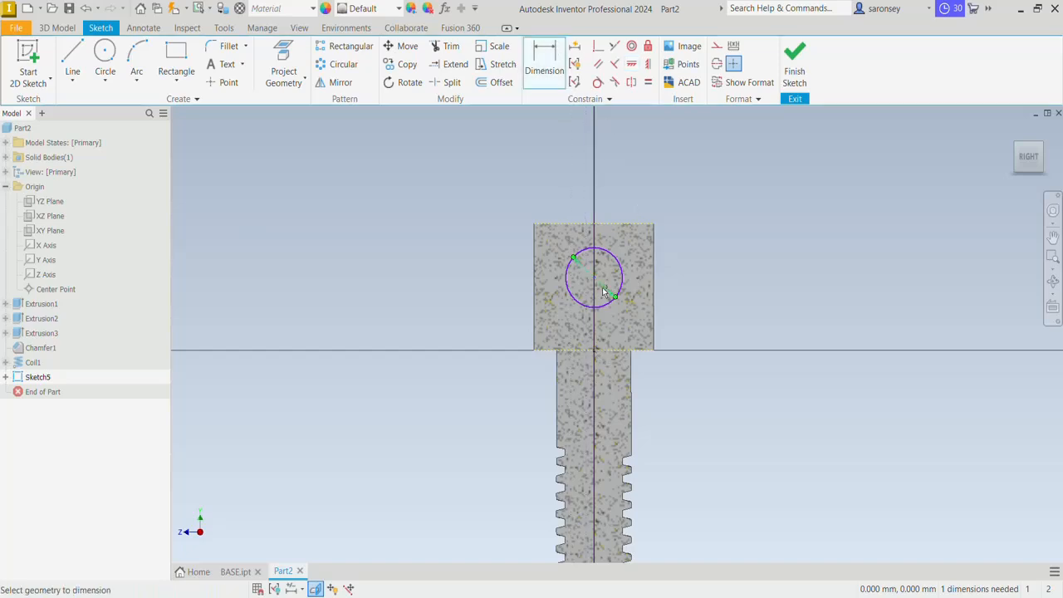
pyautogui.click(612, 224)
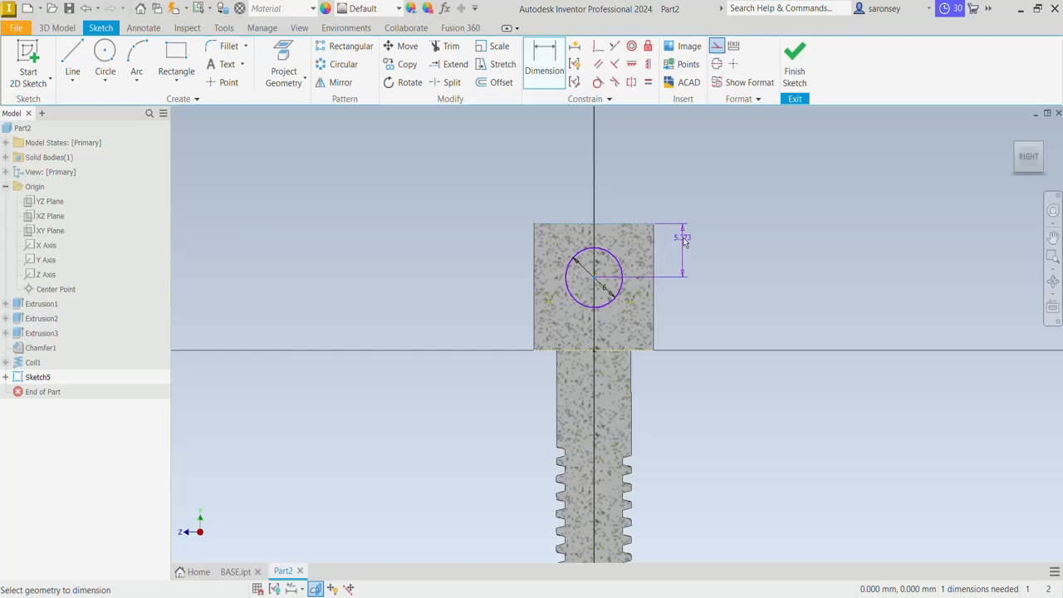
pyautogui.click(683, 239)
pyautogui.write('1')
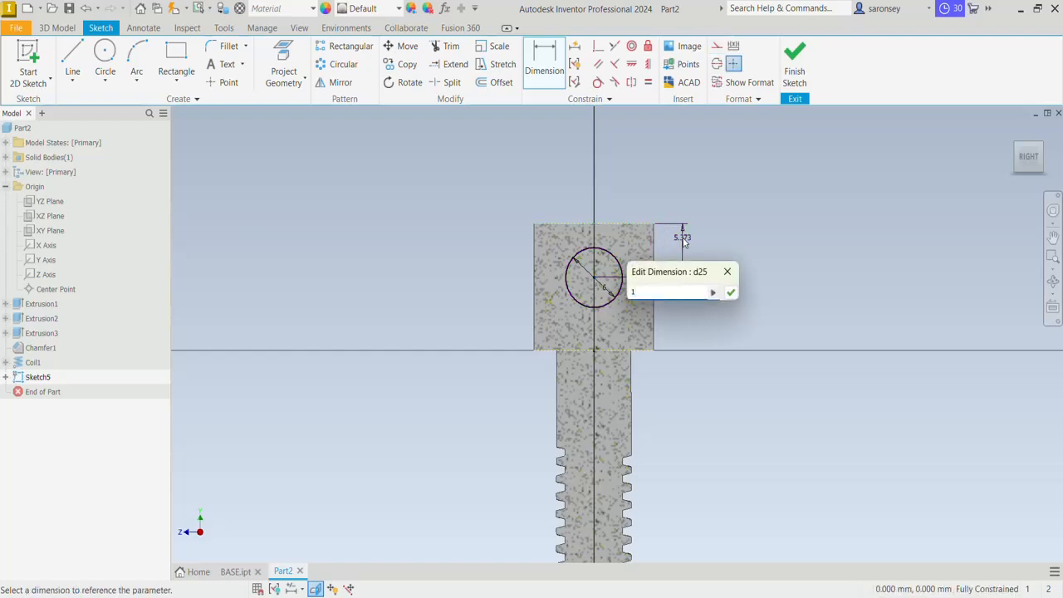
pyautogui.write('.7/2')
pyautogui.press('Return')
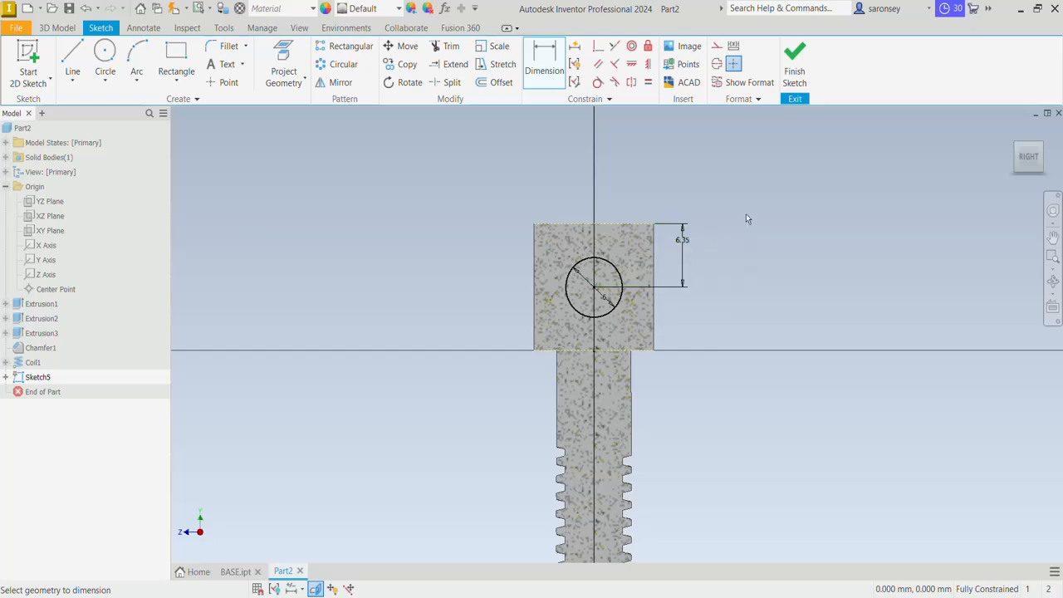
# Extrude the 6 mm circle as a symmetric through-all cut to make a cross hole through the screw's head
pyautogui.press('e')
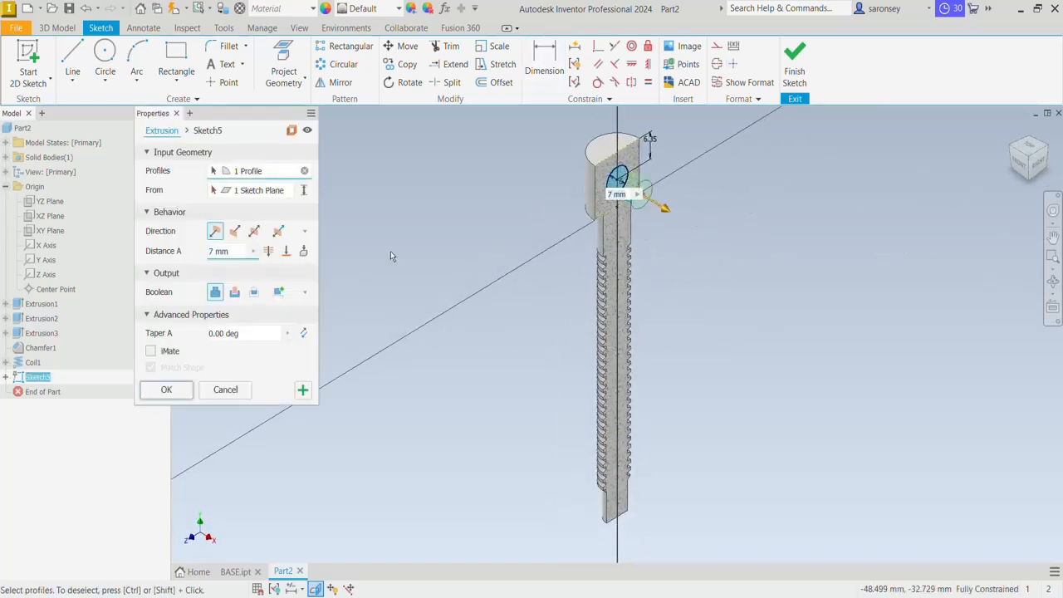
pyautogui.click(234, 292)
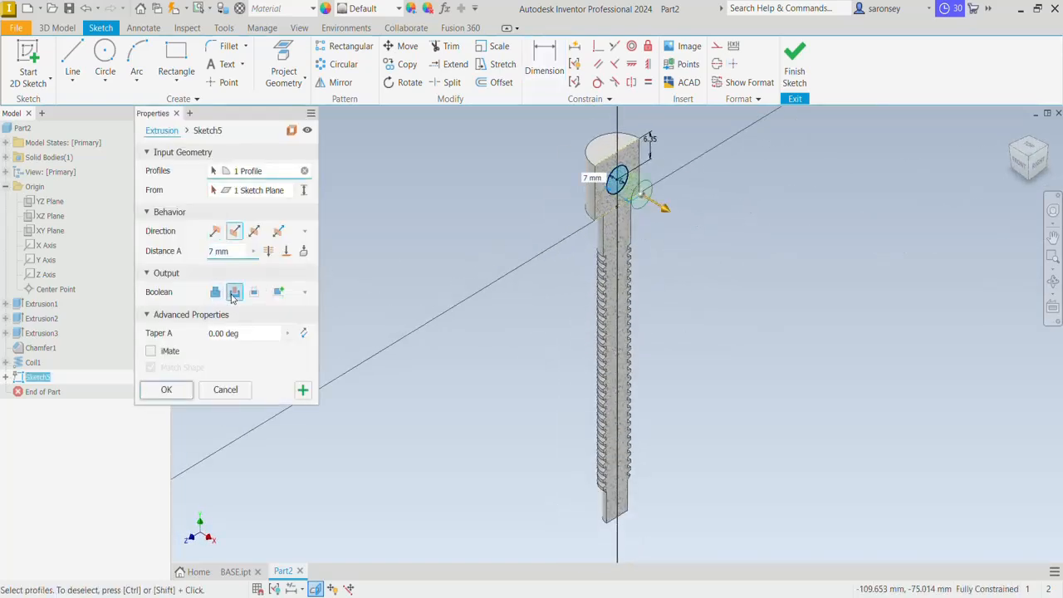
pyautogui.click(269, 252)
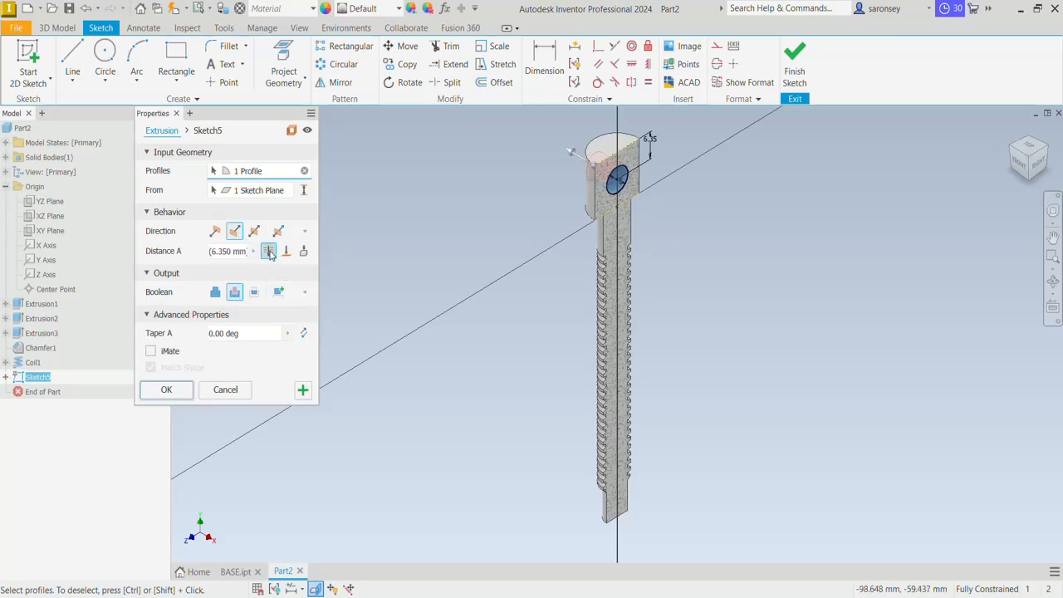
pyautogui.click(255, 232)
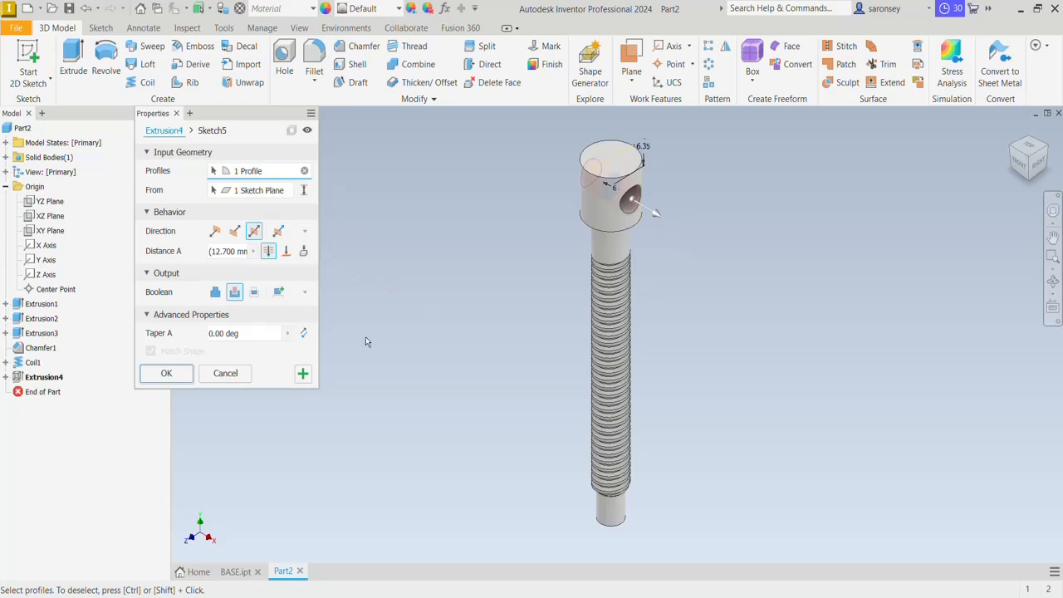
pyautogui.click(167, 373)
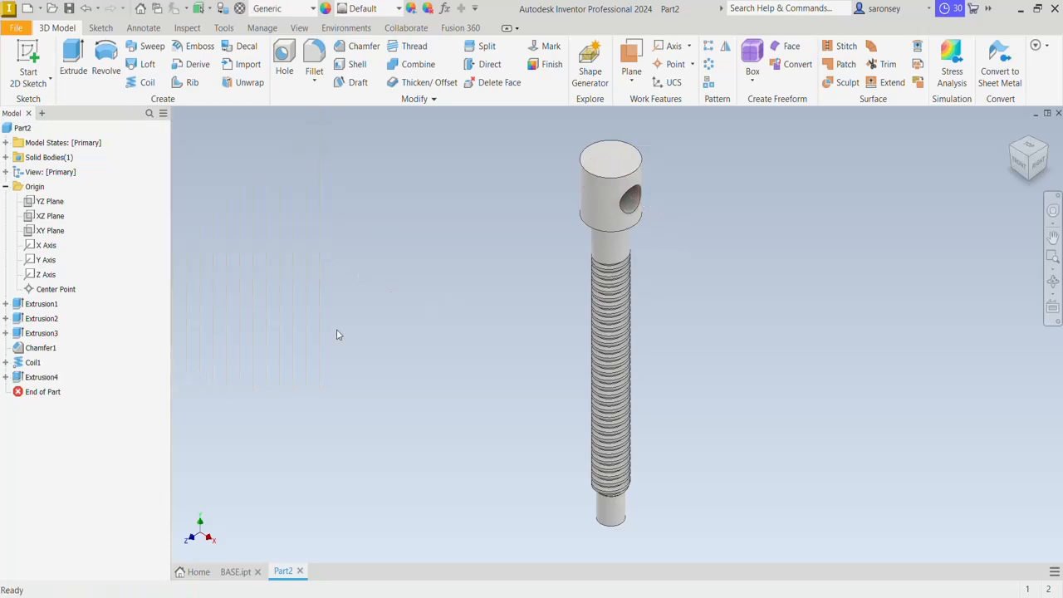
# Apply the Galvanized appearance from the Inventor Material Library to the whole screw
pyautogui.keyDown('shift'); pyautogui.moveTo(702, 250); pyautogui.dragTo(680, 240, button='middle'); pyautogui.keyUp('shift')
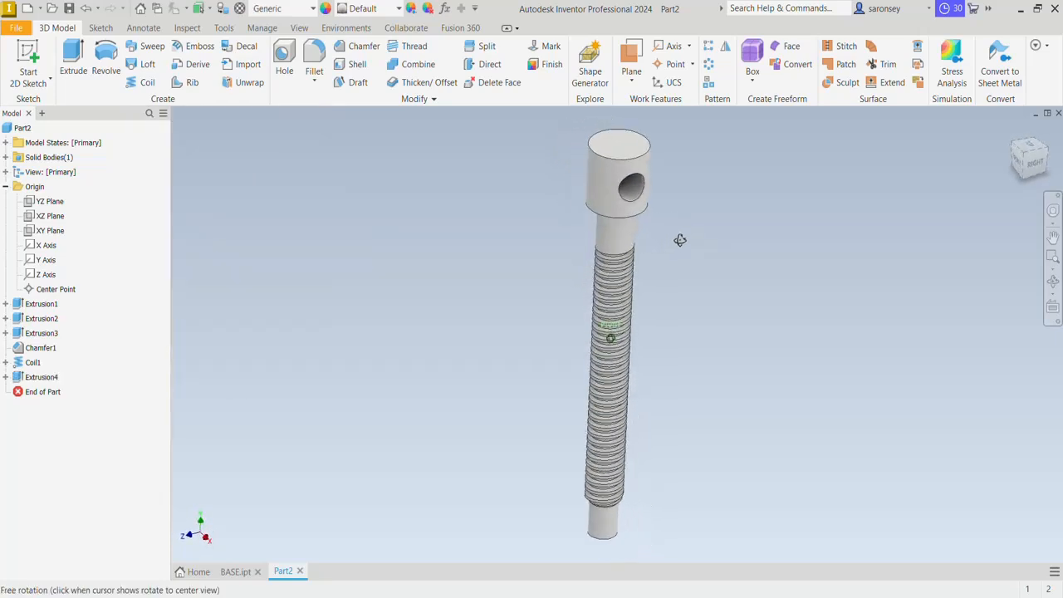
pyautogui.click(1012, 128)
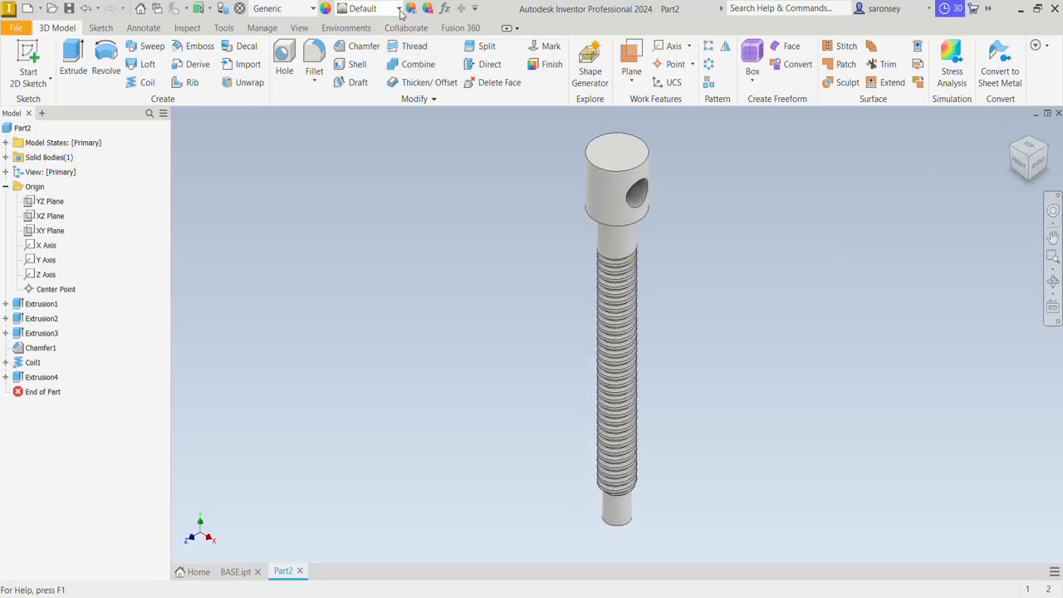
pyautogui.click(400, 9)
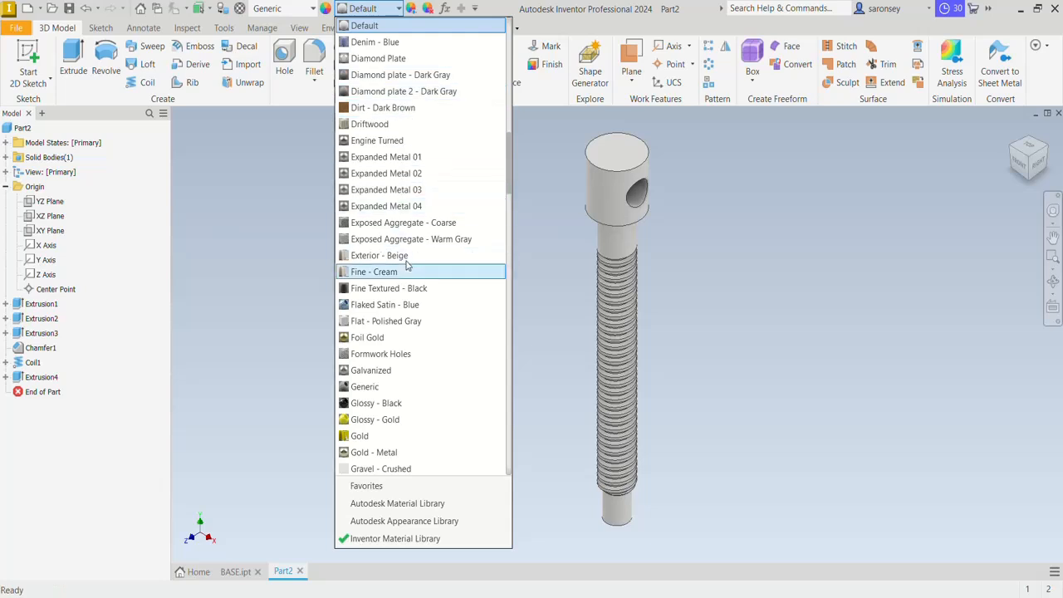
pyautogui.scroll(-4, 422, 322)
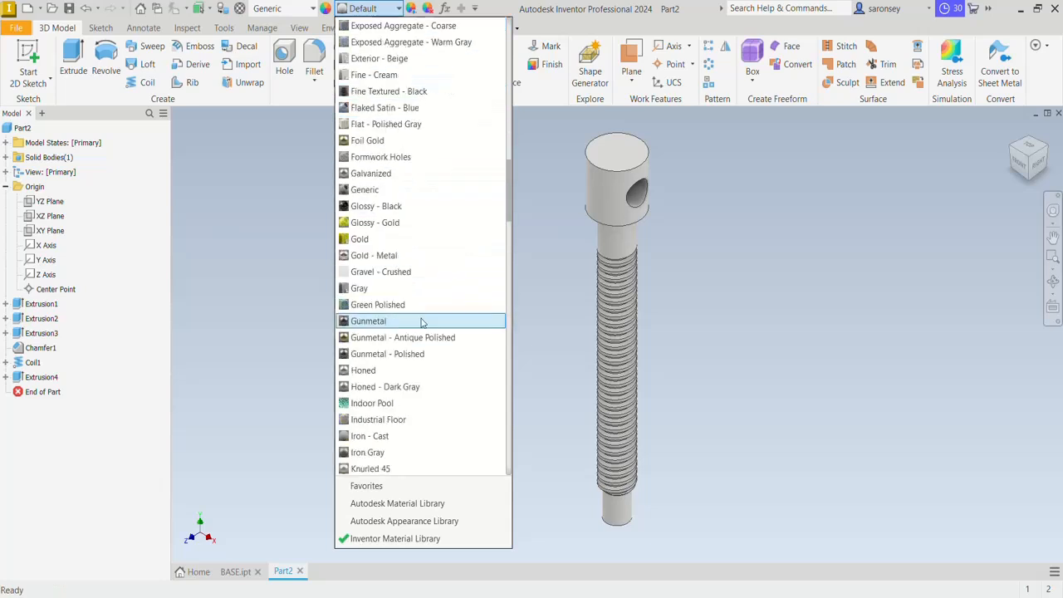
pyautogui.click(384, 173)
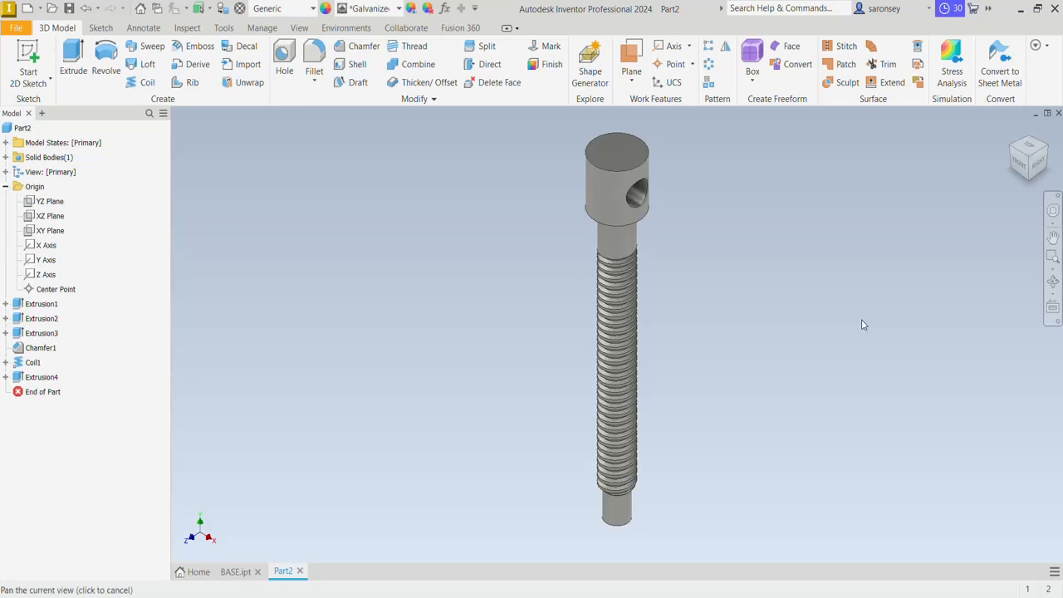
# Save the screw part as FASTNER in the V BLOCK TUTORIAL folder
pyautogui.moveTo(861, 319); pyautogui.dragTo(831, 324, button='middle')
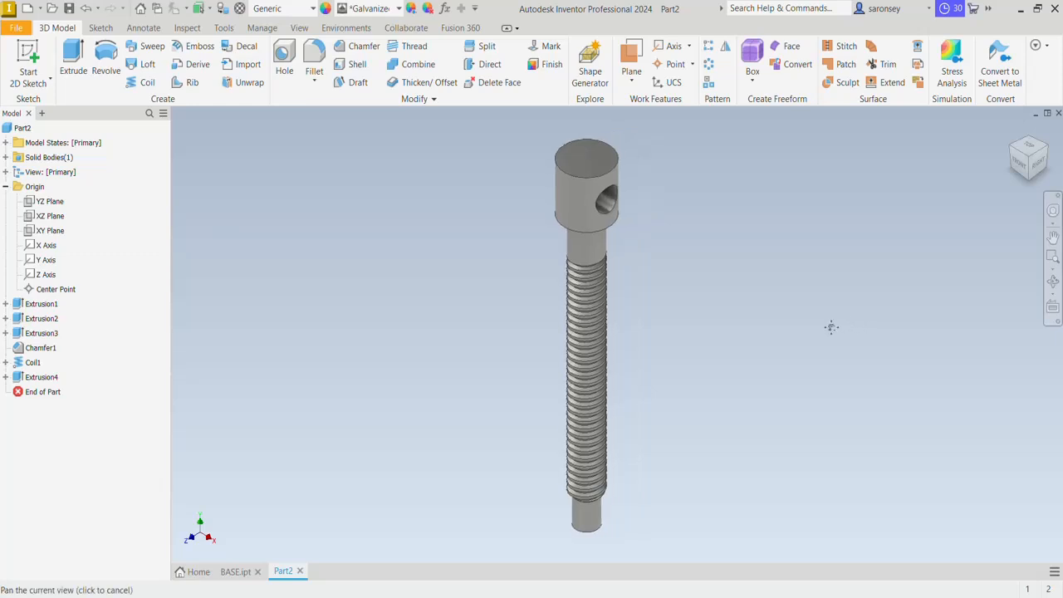
pyautogui.click(69, 8)
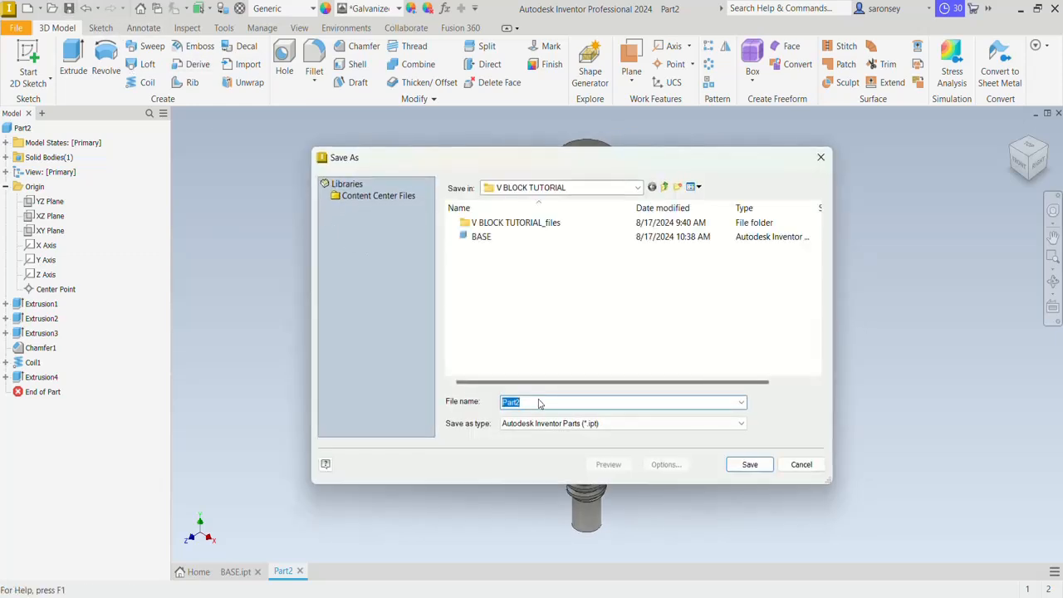
pyautogui.write('FAS')
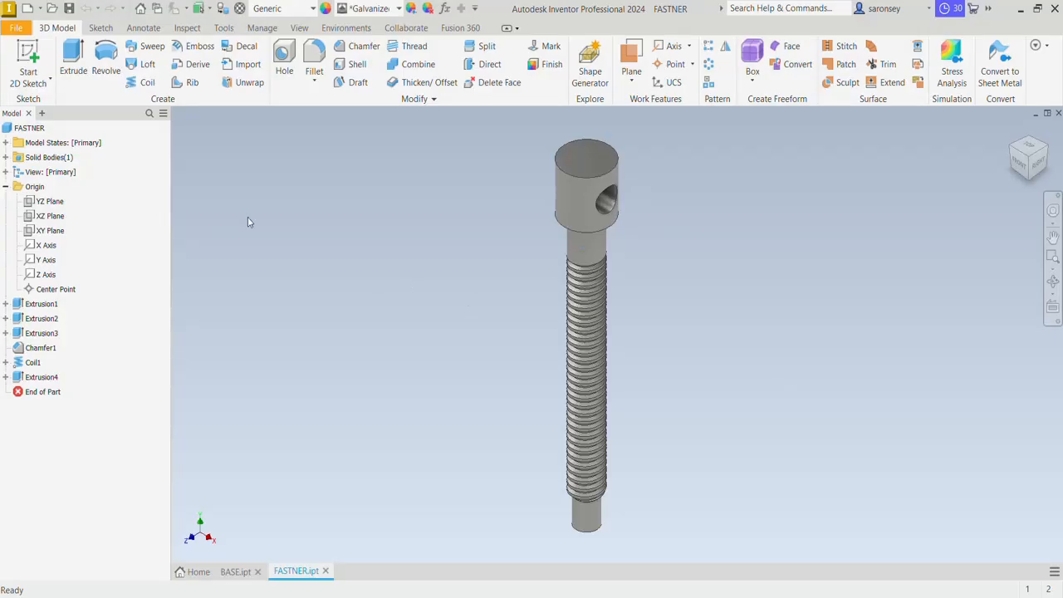
# Create a new metric part from the Standard (mm).ipt template and start a sketch on its YZ plane
pyautogui.click(27, 8)
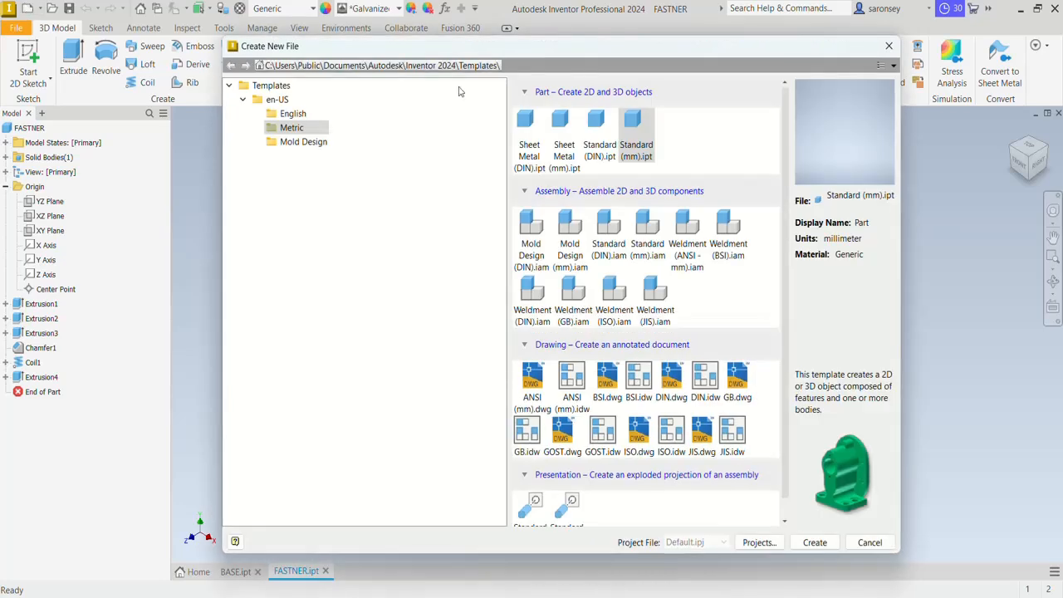
pyautogui.click(815, 542)
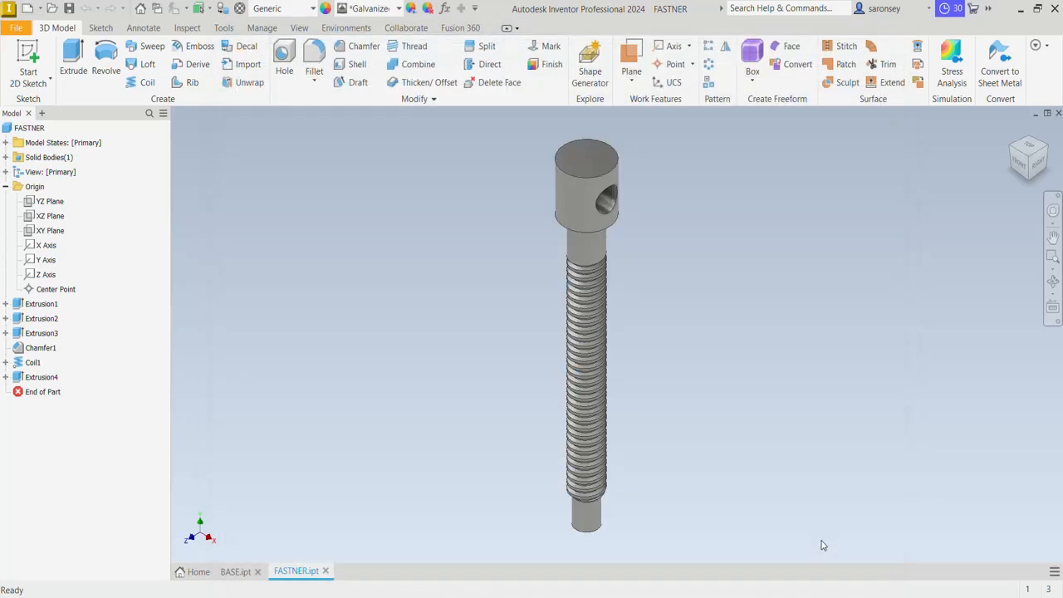
pyautogui.click(28, 58)
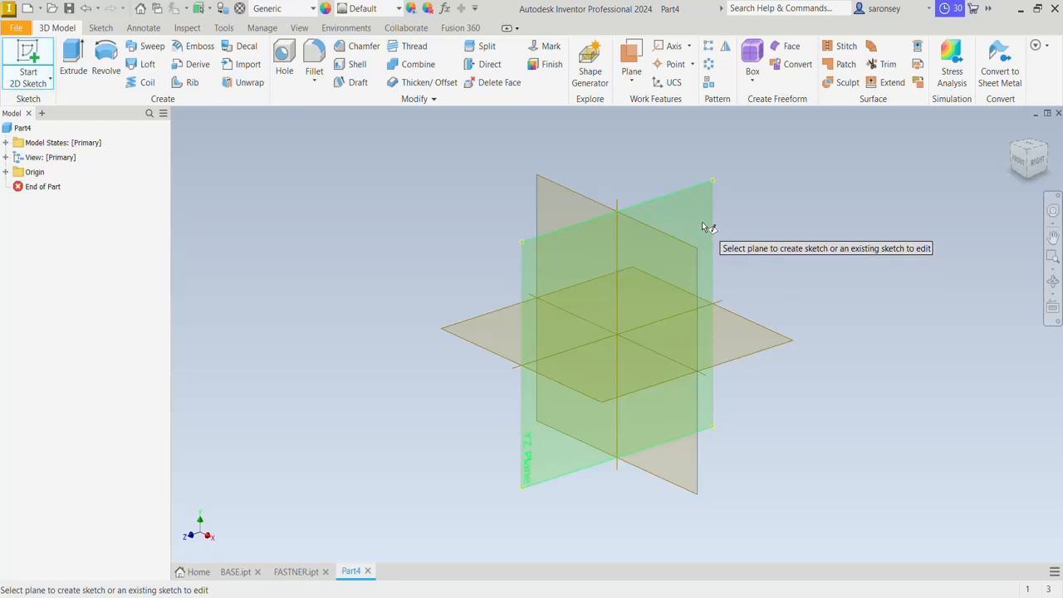
pyautogui.click(705, 228)
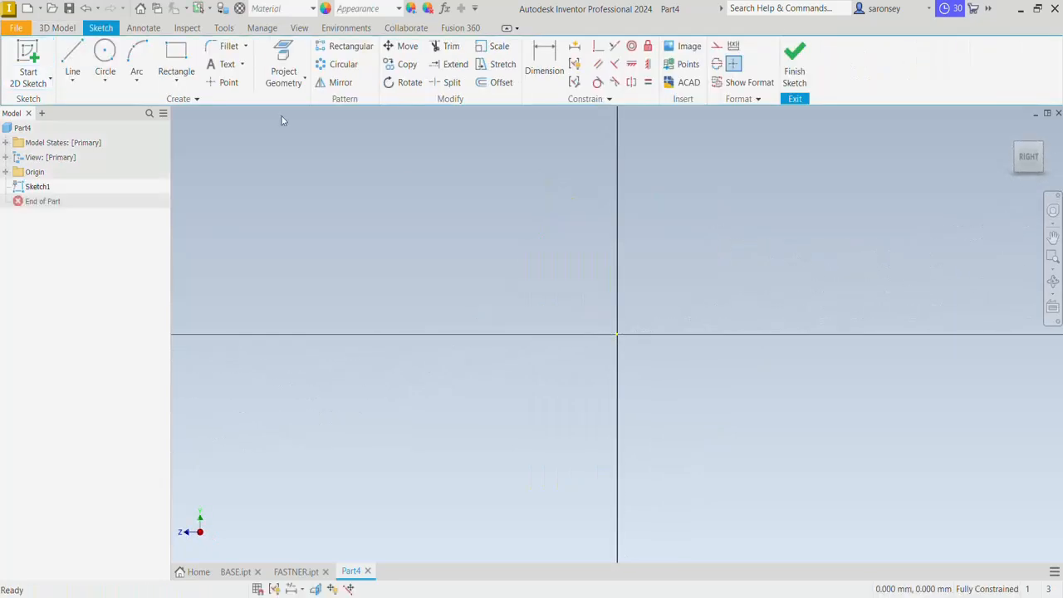
# Draw a 62 mm diameter circle centred on the sketch origin
pyautogui.click(104, 53)
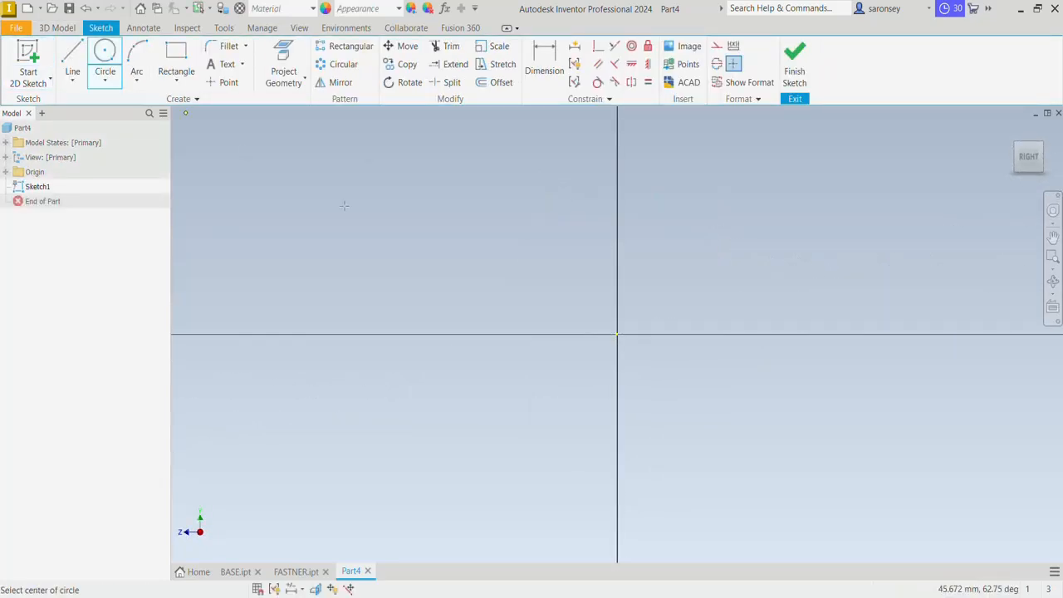
pyautogui.click(617, 335)
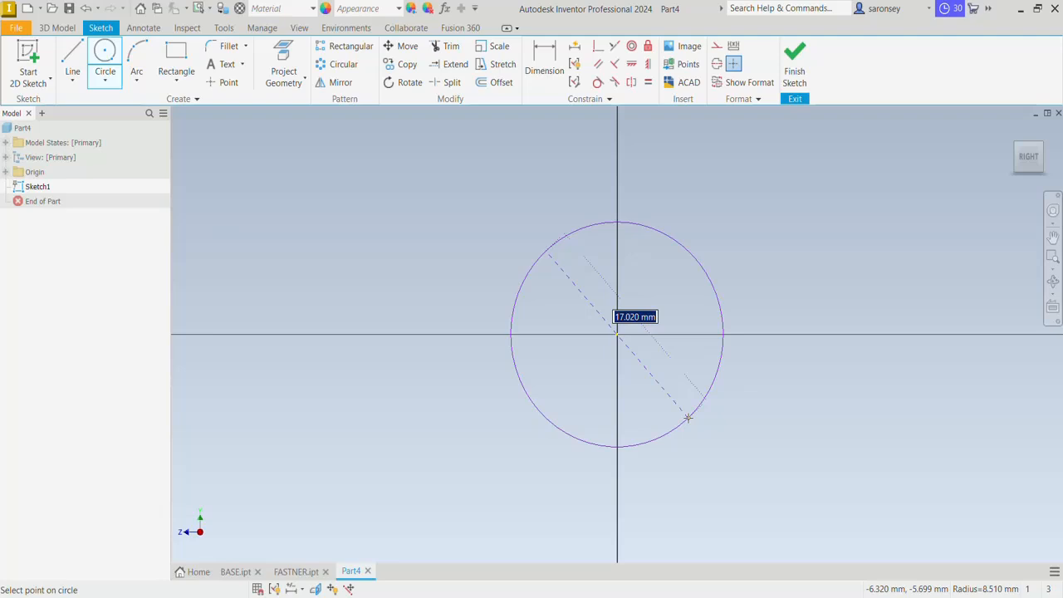
pyautogui.write('62')
pyautogui.press('Return')
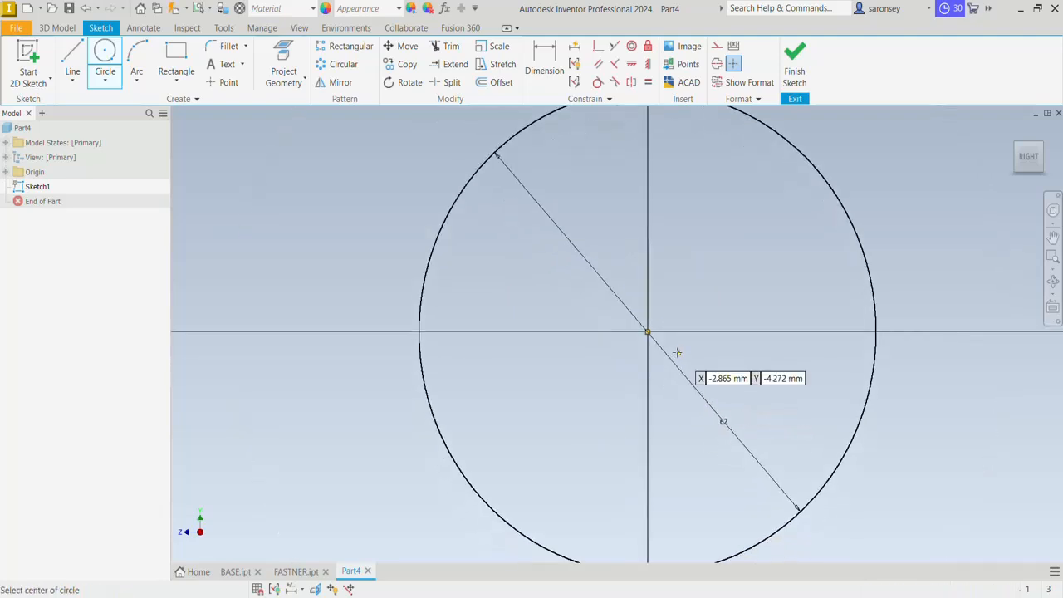
# Draw a 50 mm diameter circle concentric with the 62 mm circle at the sketch origin
pyautogui.click(647, 332)
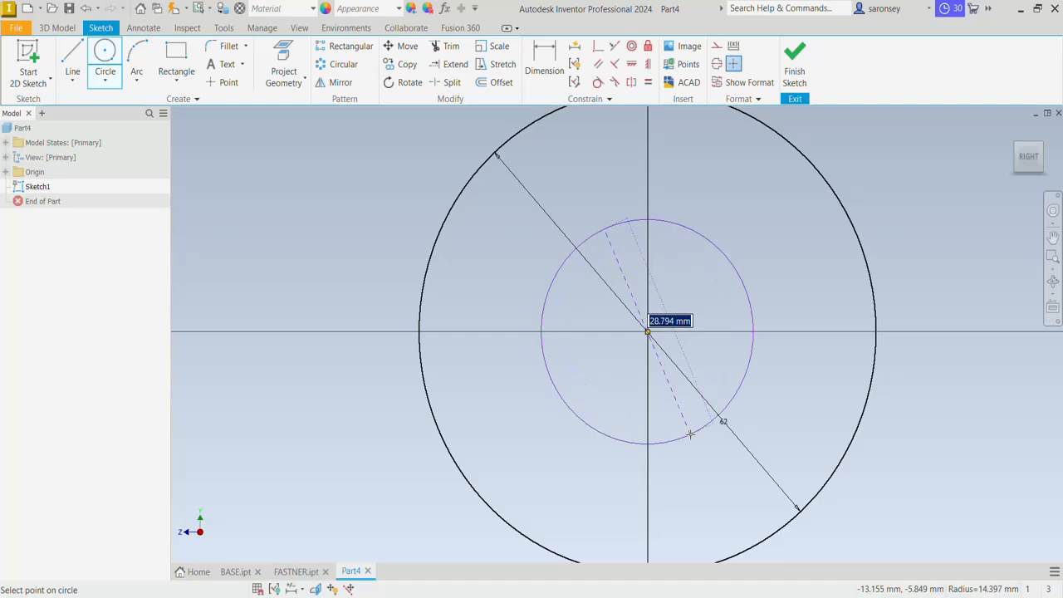
pyautogui.write('50')
pyautogui.press('Return')
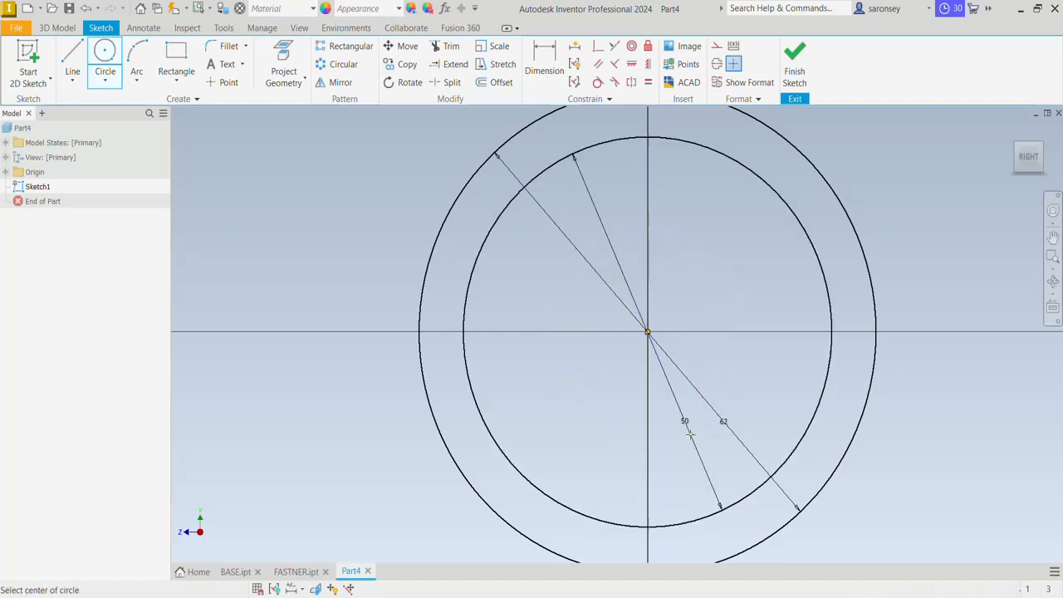
# Draw a connected-line L-shaped leg from the outer circle's left quadrant down about 43 mm, with a foot about 13 by 8 mm, ending at the inner circle's left quadrant
pyautogui.scroll(-3, 688, 416)
pyautogui.moveTo(686, 382)
pyautogui.mouseDown(button='middle')
pyautogui.moveTo(672, 374)
pyautogui.moveTo(645, 306)
pyautogui.mouseUp(button='middle')
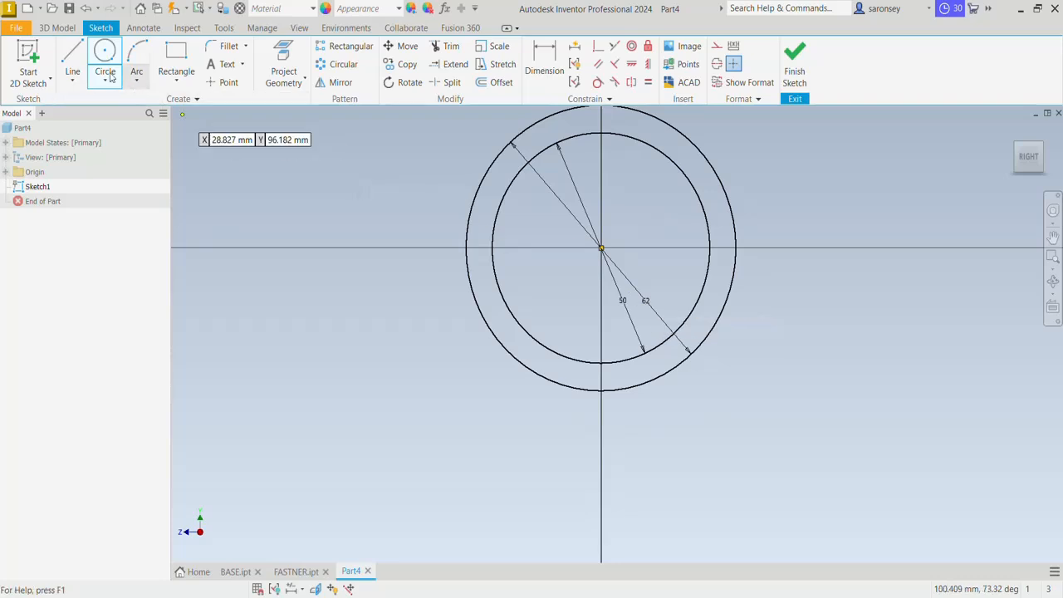
pyautogui.click(72, 58)
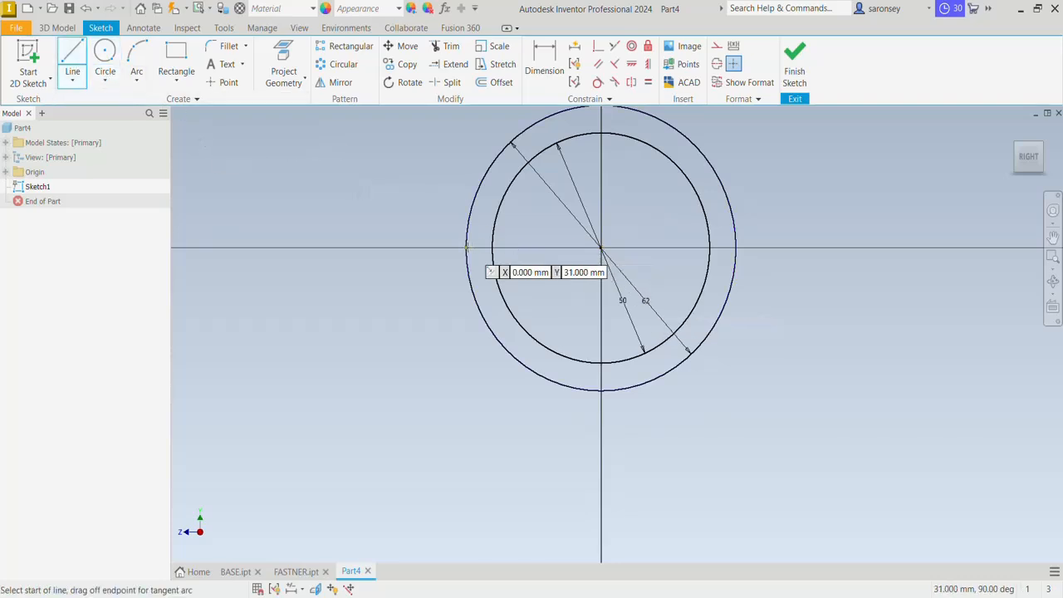
pyautogui.click(469, 247)
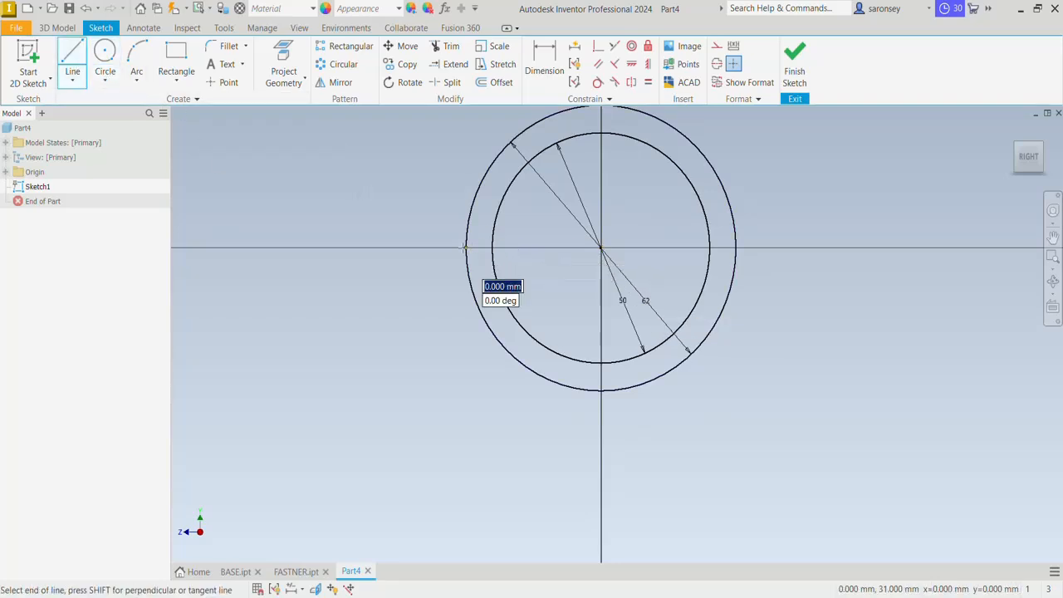
pyautogui.click(467, 446)
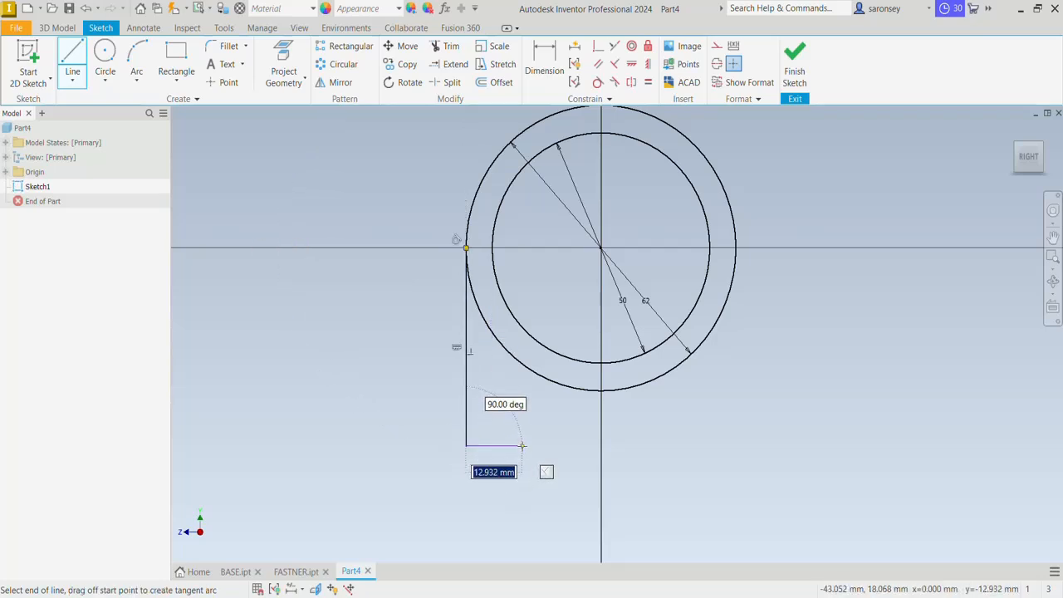
pyautogui.click(522, 446)
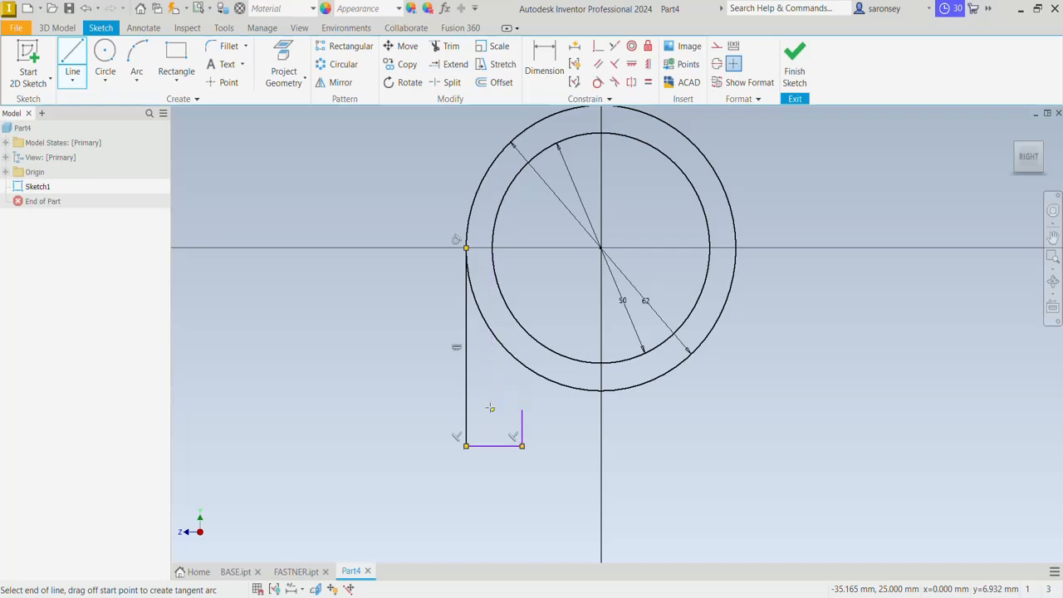
pyautogui.click(492, 409)
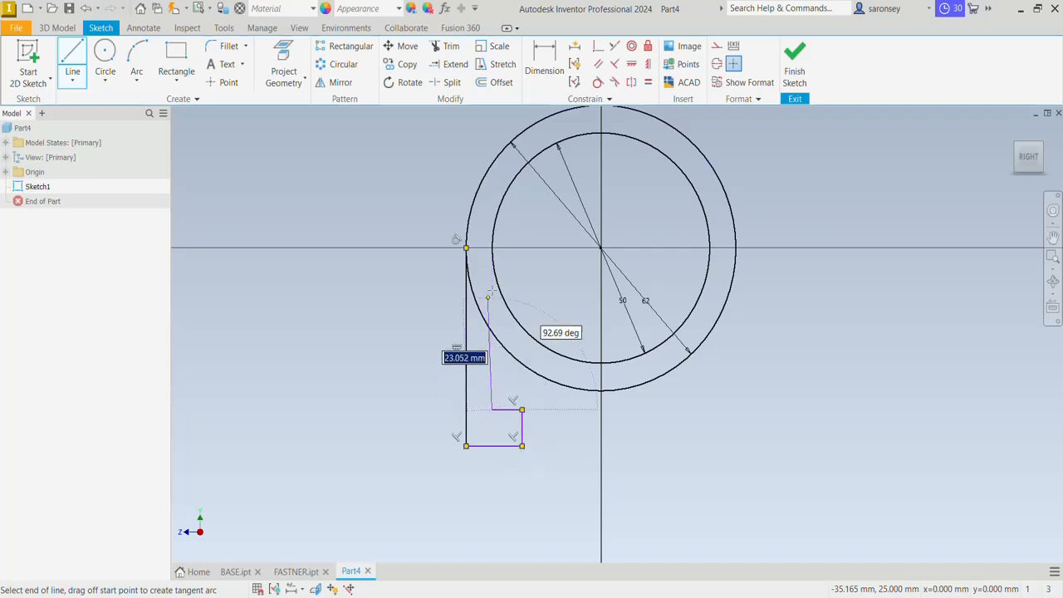
pyautogui.doubleClick(493, 248)
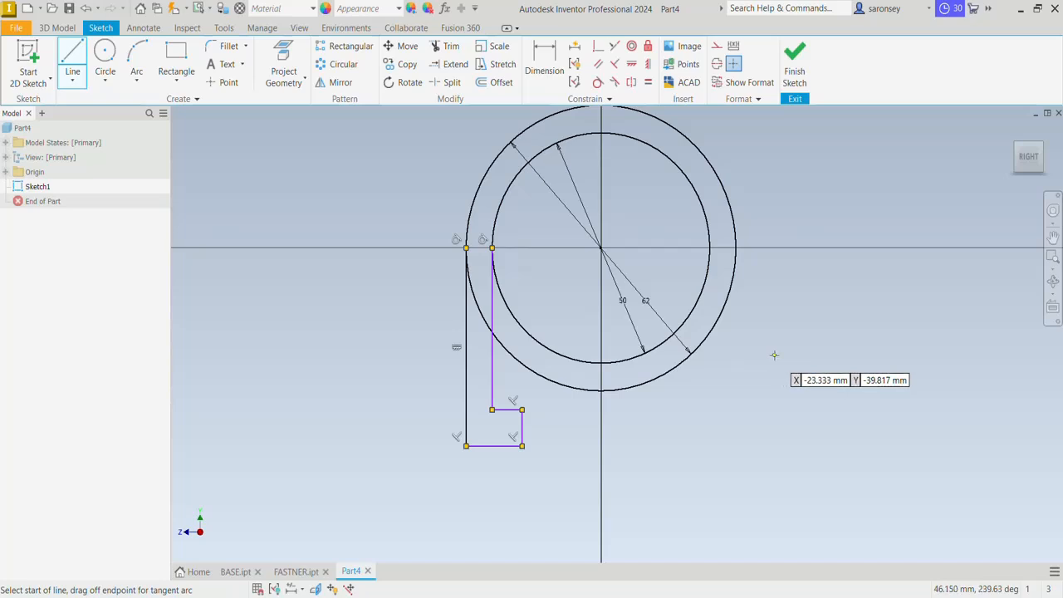
pyautogui.moveTo(774, 354); pyautogui.dragTo(721, 443, button='middle')
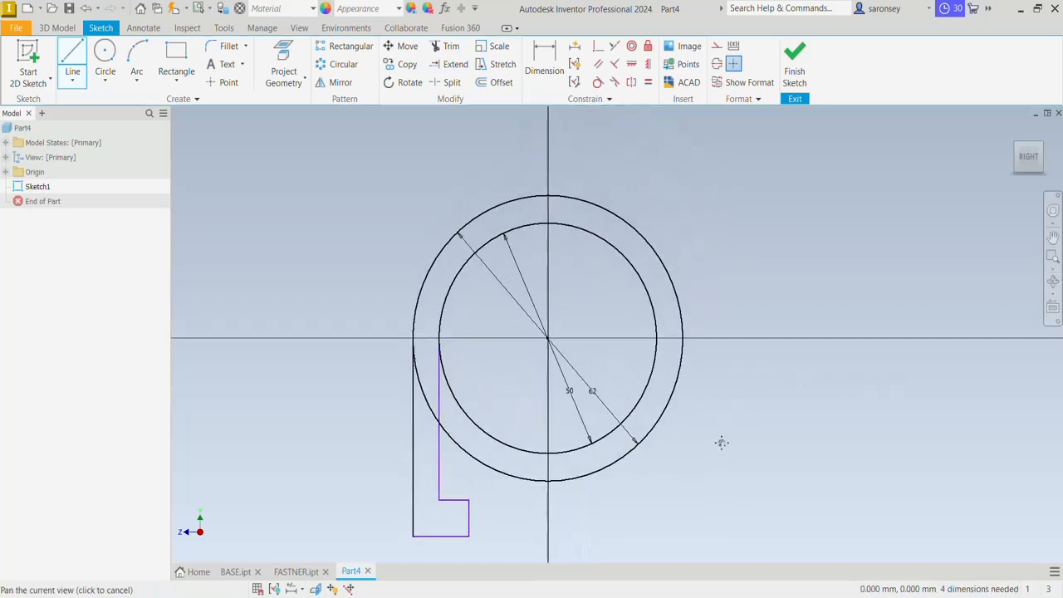
pyautogui.press('Escape')
# Draw a rectangle about 14 mm wide across the top of the outer circle, straddling the vertical axis
pyautogui.click(177, 69)
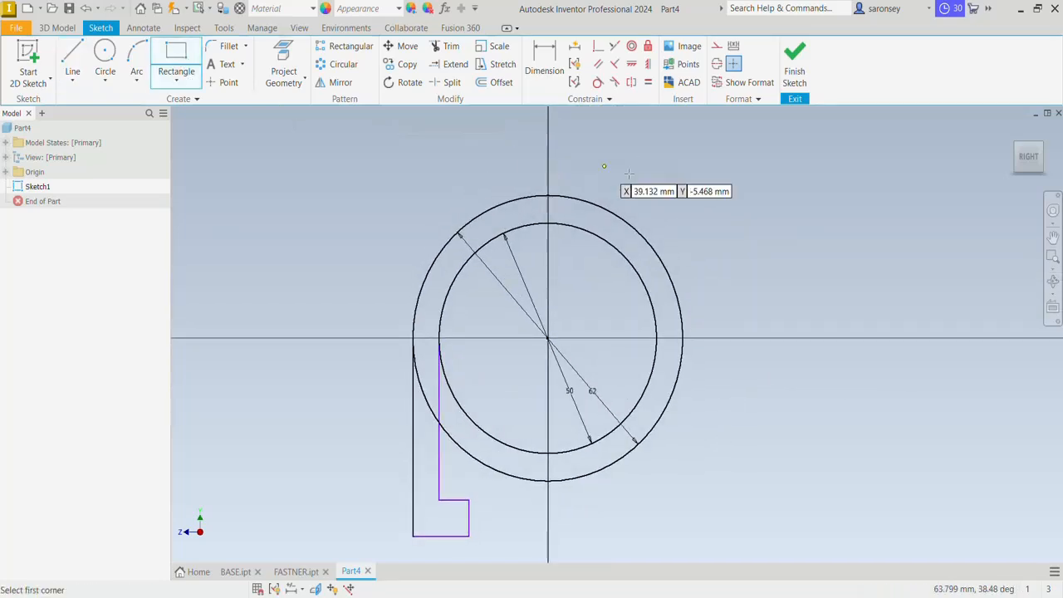
pyautogui.moveTo(629, 173); pyautogui.dragTo(627, 198, button='middle')
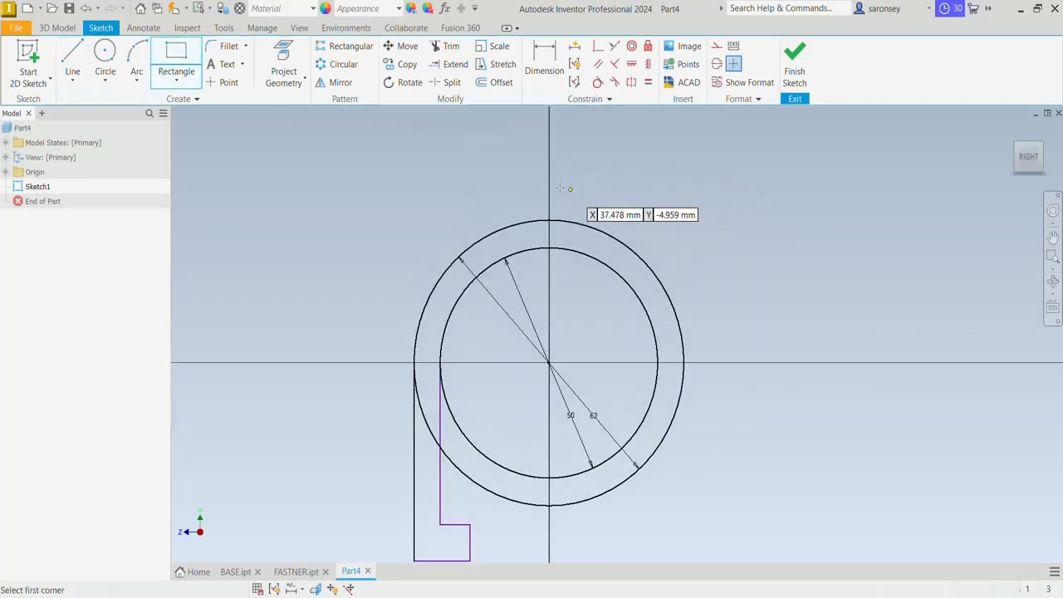
pyautogui.click(520, 173)
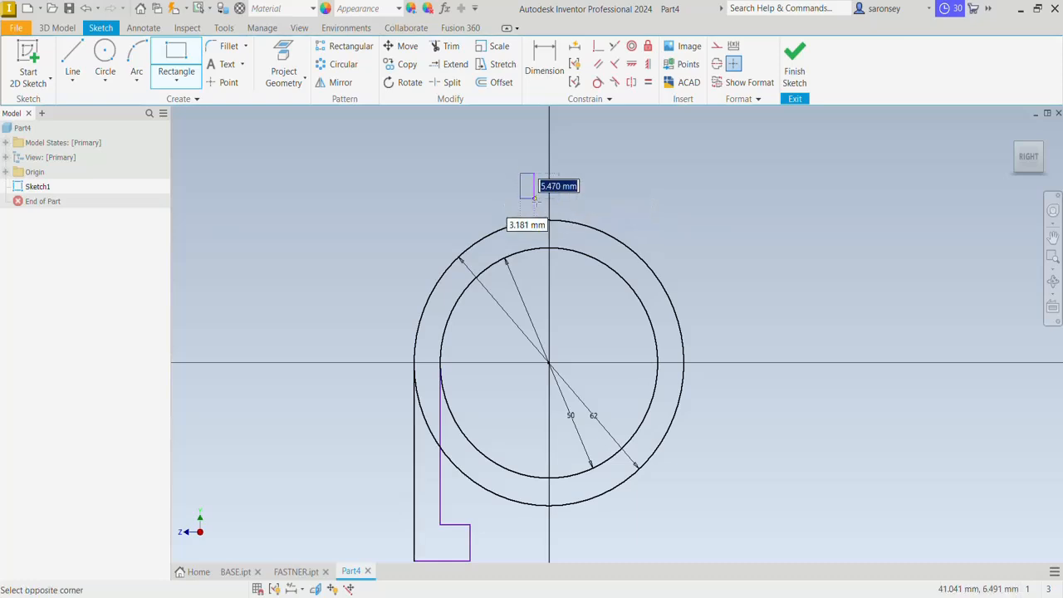
pyautogui.click(580, 235)
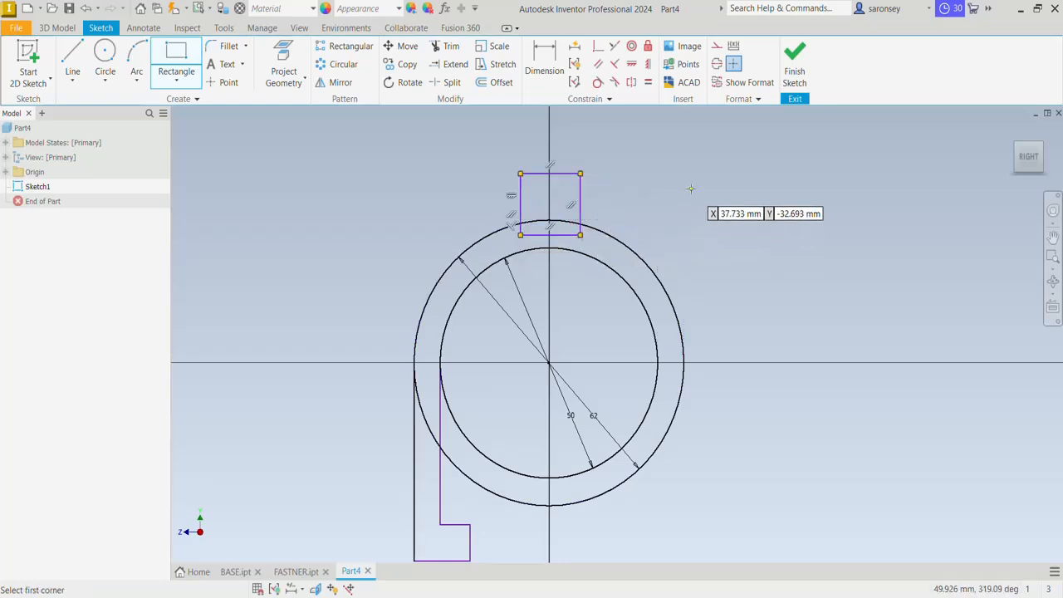
# Dimension the leg's outer vertical line to 38.5 mm
pyautogui.press('d')
pyautogui.moveTo(800, 293); pyautogui.dragTo(803, 255, button='middle')
pyautogui.click(418, 447)
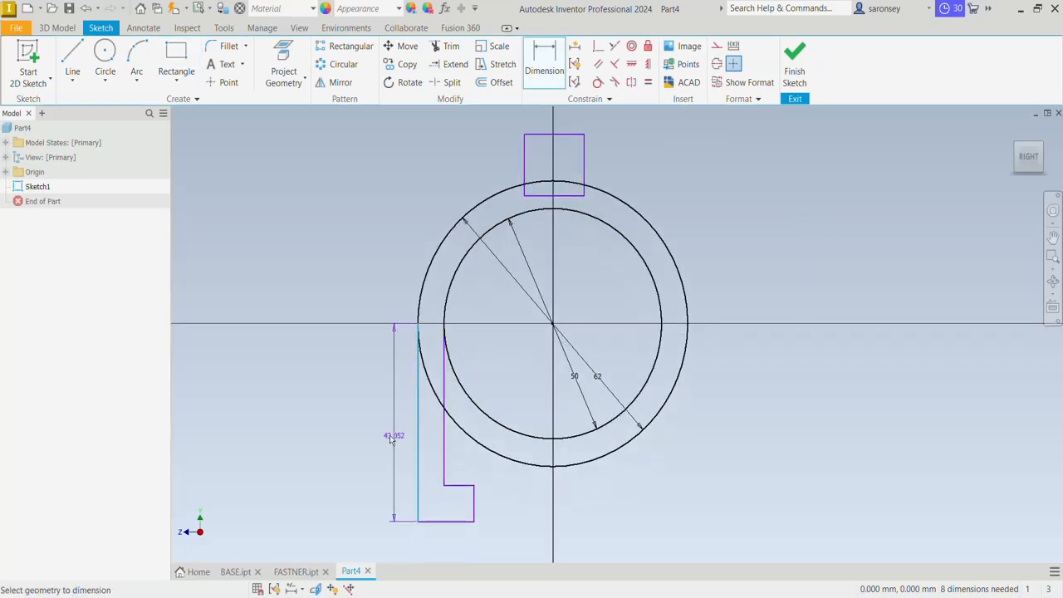
pyautogui.click(390, 438)
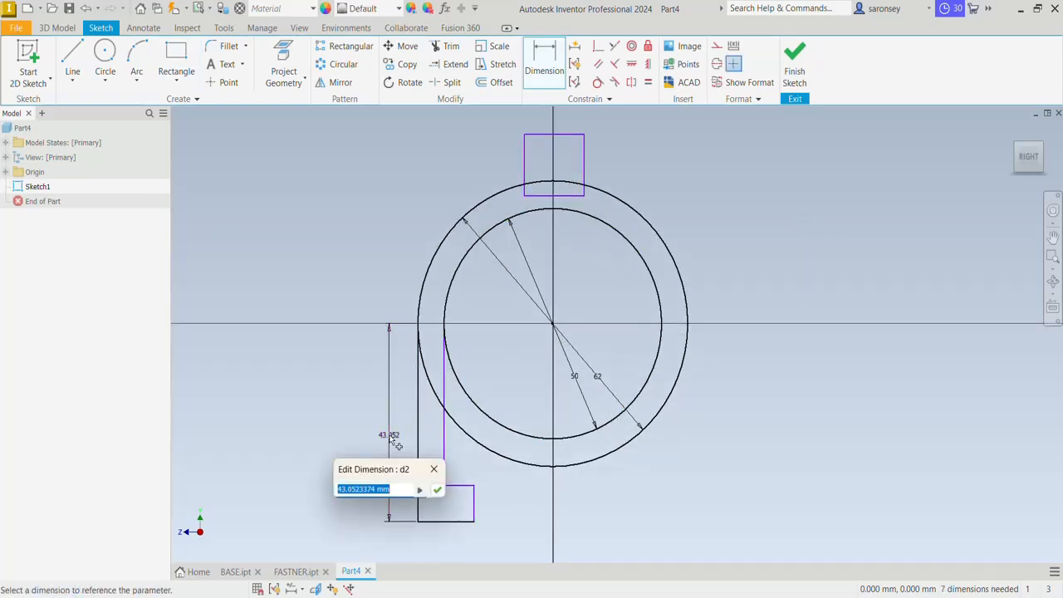
pyautogui.write('38.5')
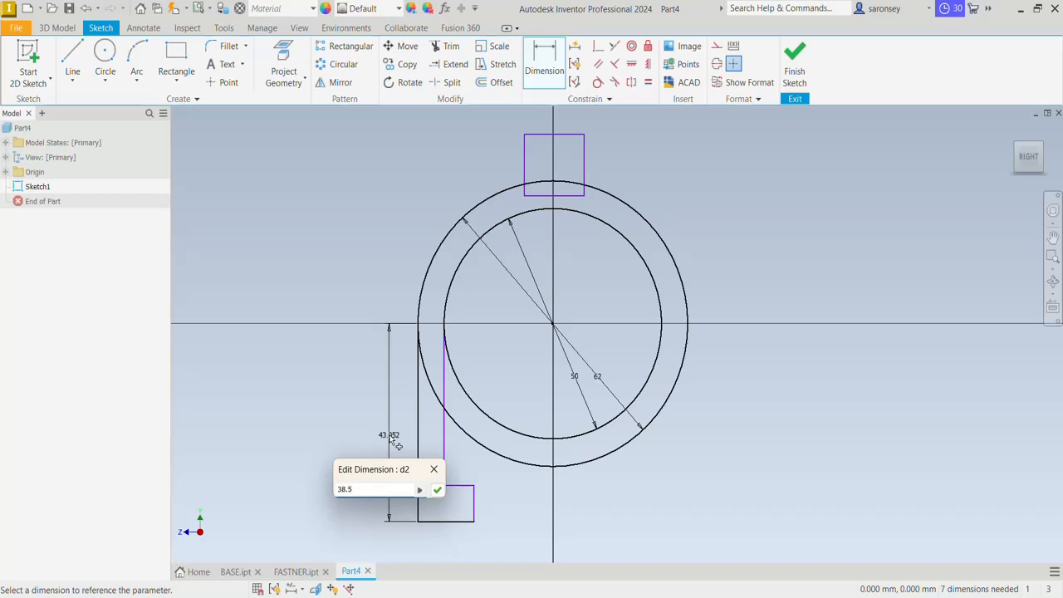
pyautogui.press('Return')
# Dimension the leg's foot to 12.5 mm wide and 6.25 mm high
pyautogui.click(463, 501)
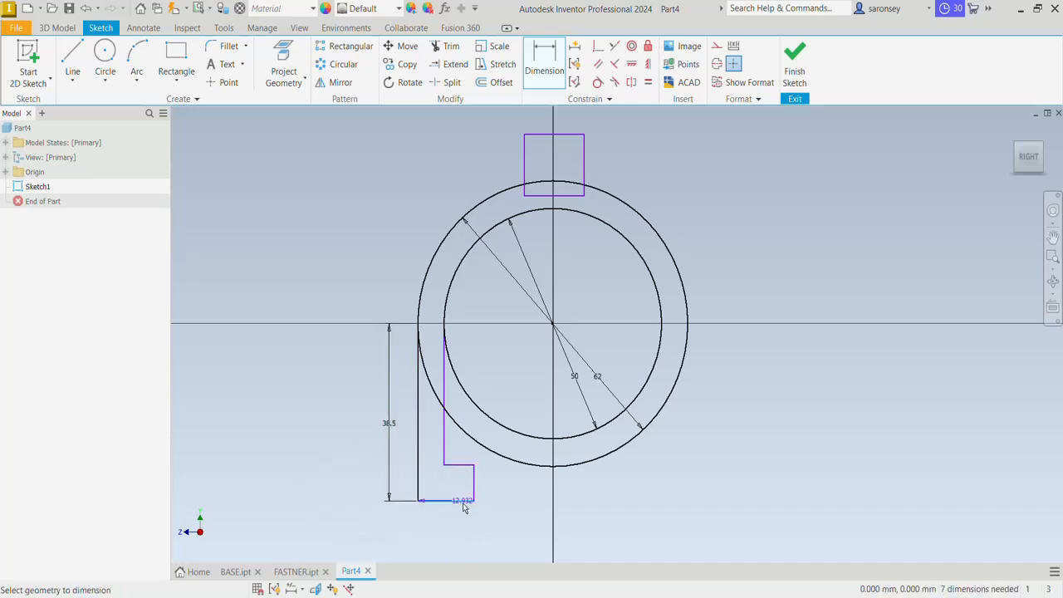
pyautogui.click(463, 521)
pyautogui.write('12.5')
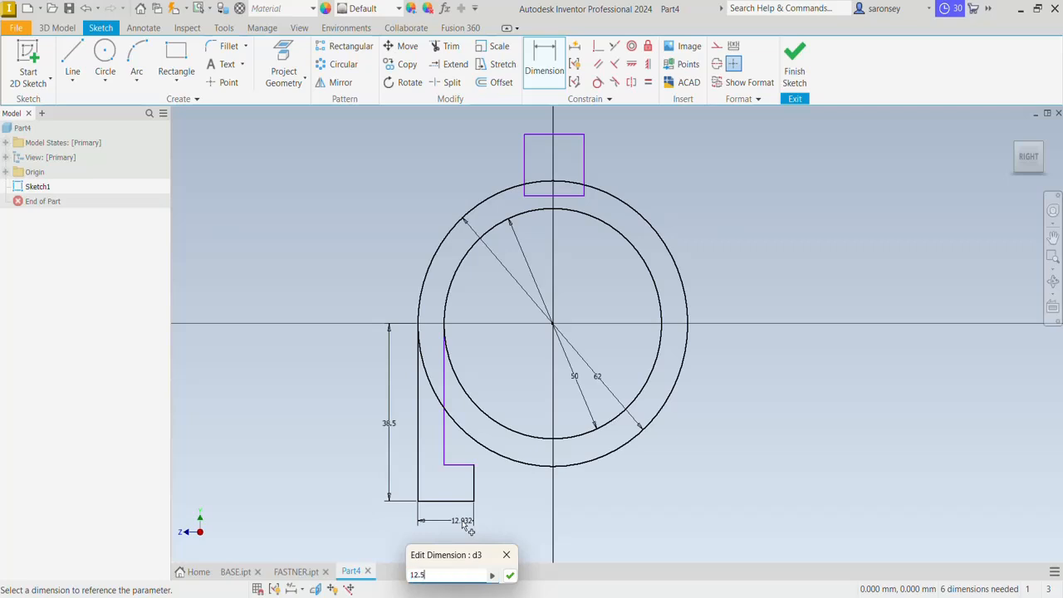
pyautogui.press('Return')
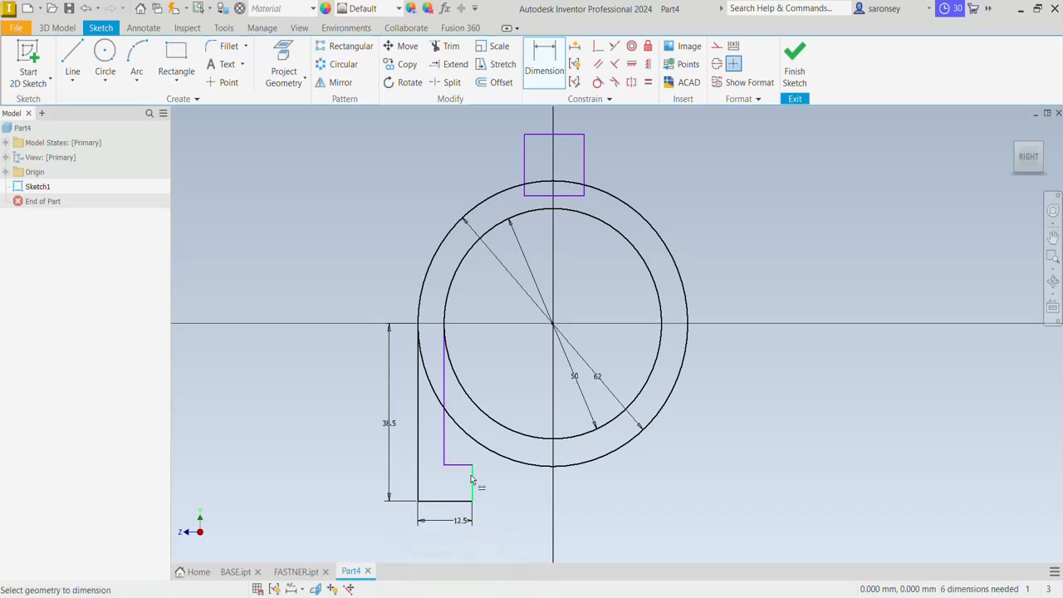
pyautogui.click(474, 483)
pyautogui.click(491, 486)
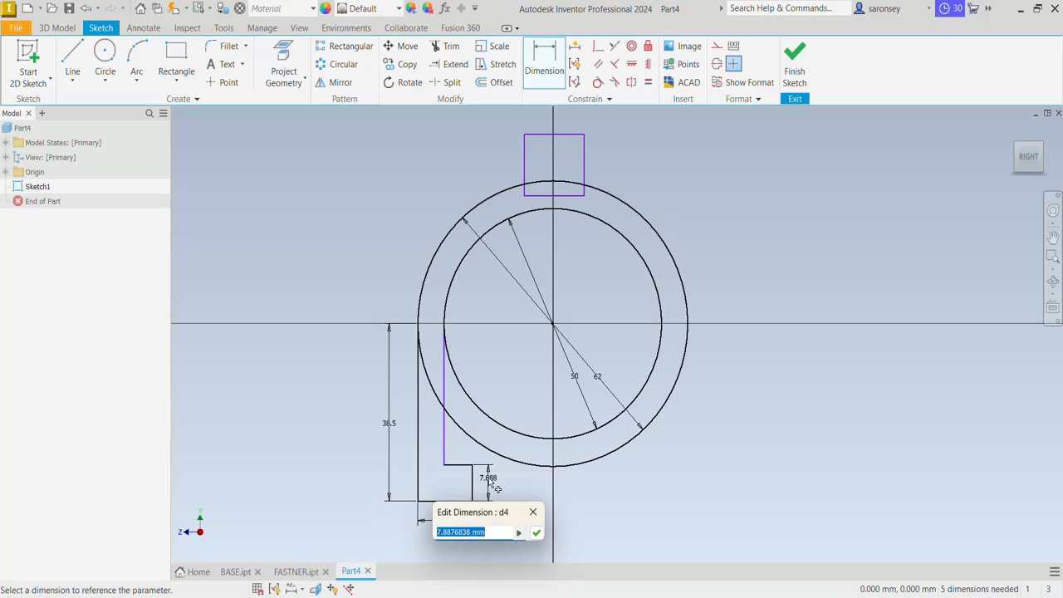
pyautogui.write('6.25')
pyautogui.press('Return')
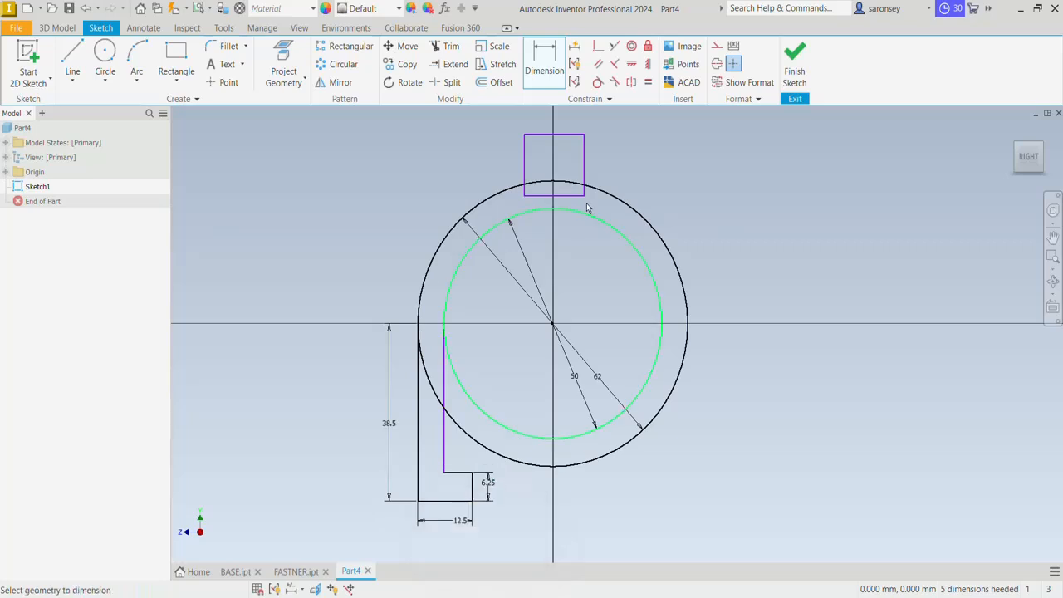
# Dimension the distance from the rectangle's top edge to the foot's bottom edge as 76.5 mm
pyautogui.click(573, 136)
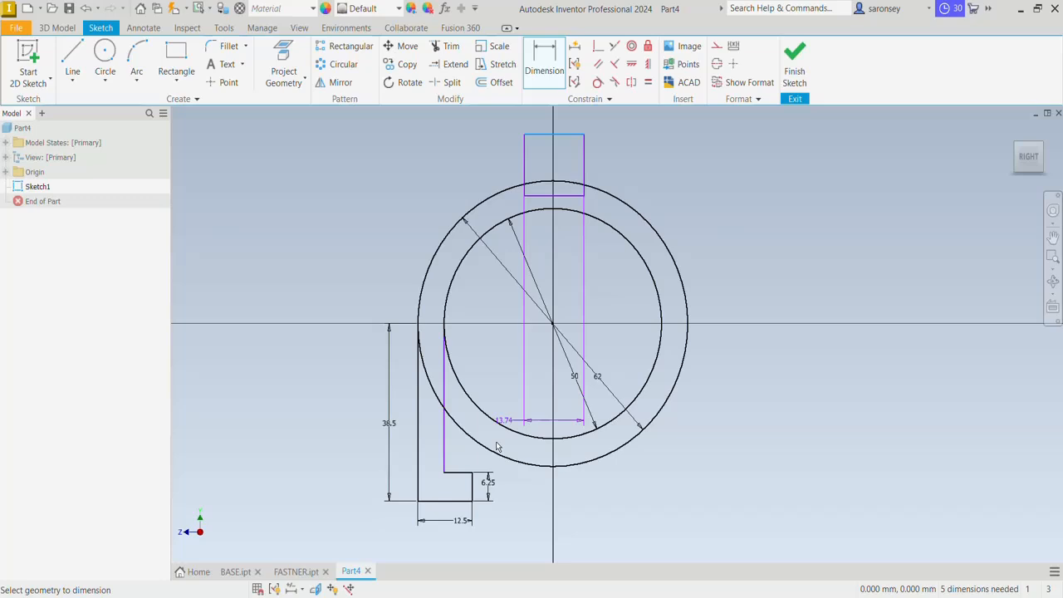
pyautogui.click(433, 500)
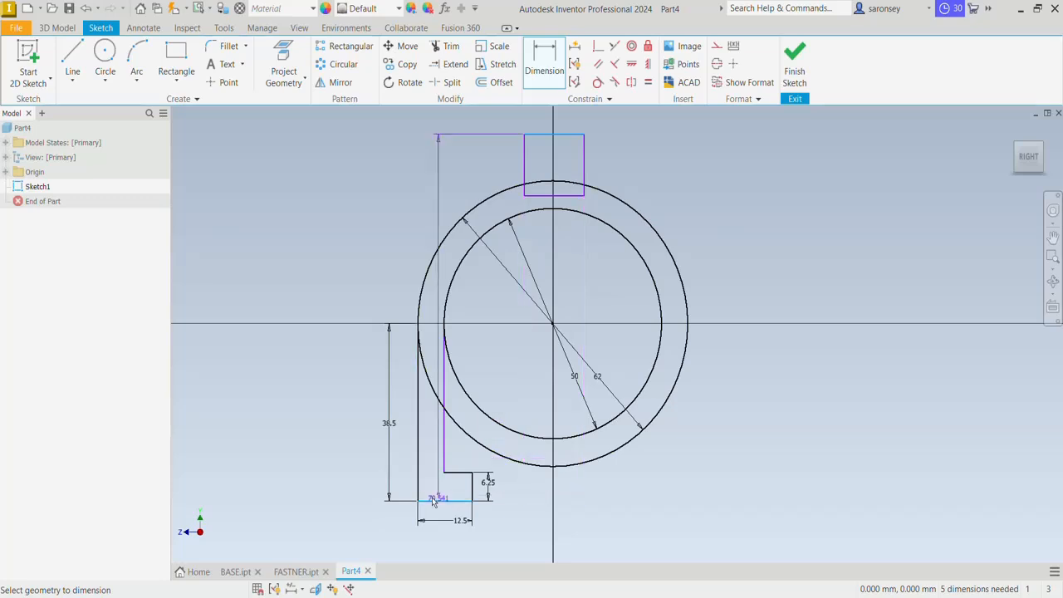
pyautogui.click(356, 381)
pyautogui.write('76.5')
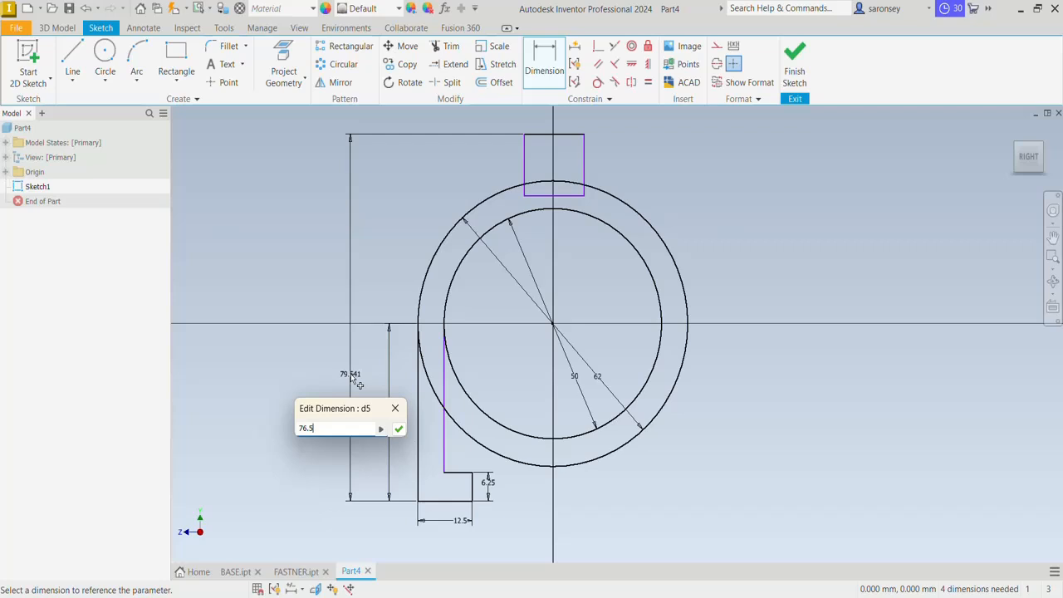
pyautogui.press('Return')
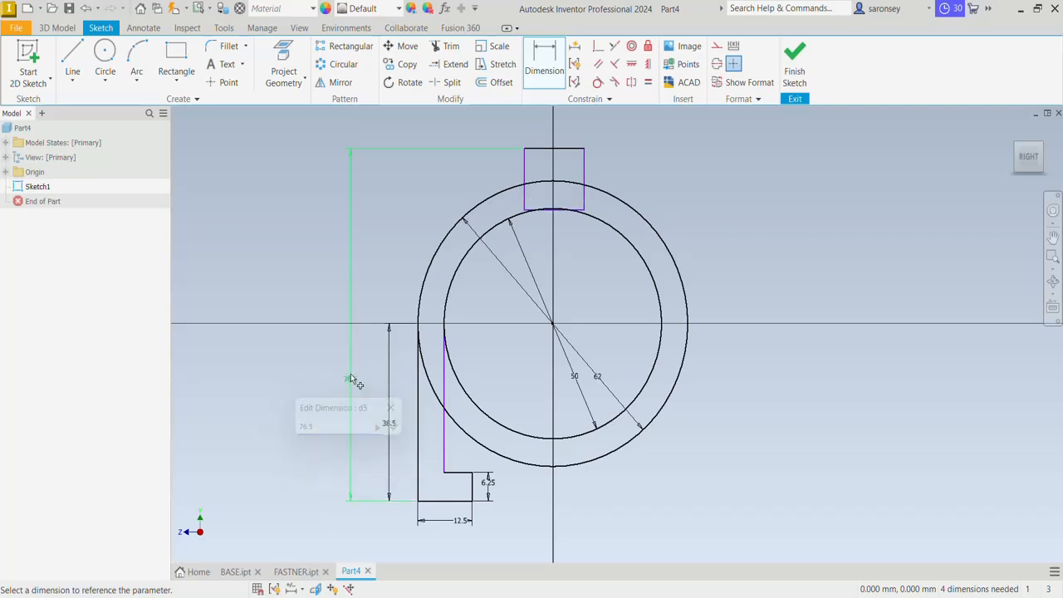
# Dimension the rectangle's width to 16 mm along its top edge
pyautogui.click(575, 149)
pyautogui.click(579, 139)
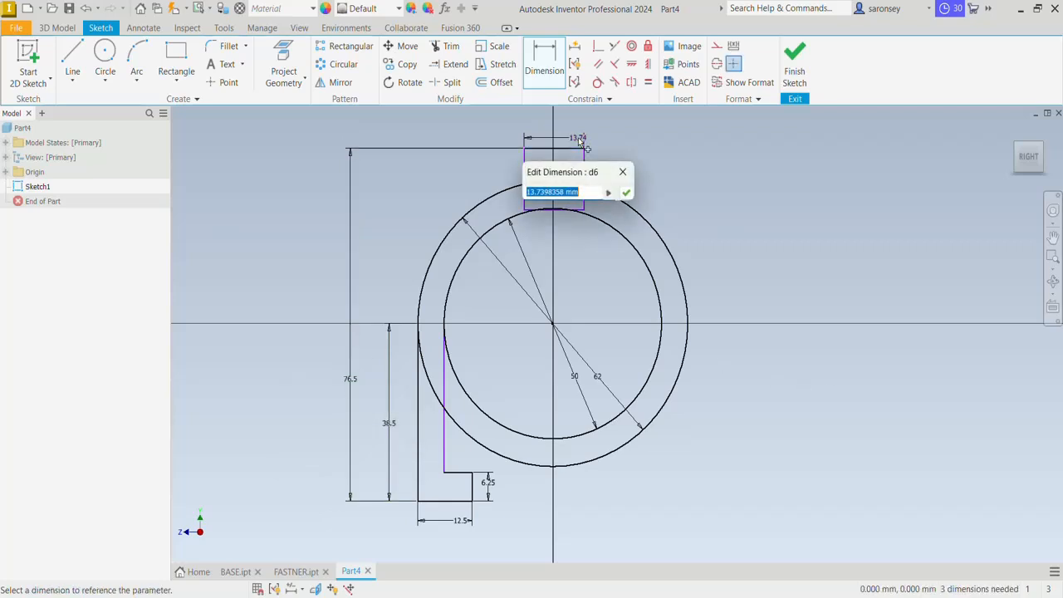
pyautogui.write('16')
pyautogui.press('Return')
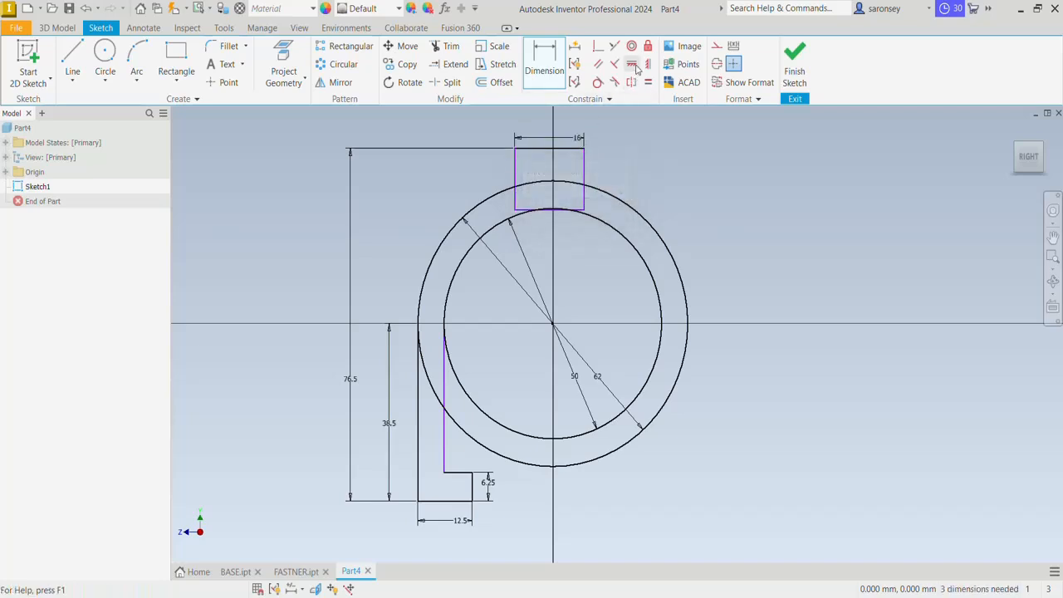
# Align the midpoint of the rectangle's top edge with the sketch origin using a Horizontal constraint
pyautogui.click(632, 64)
pyautogui.click(550, 149)
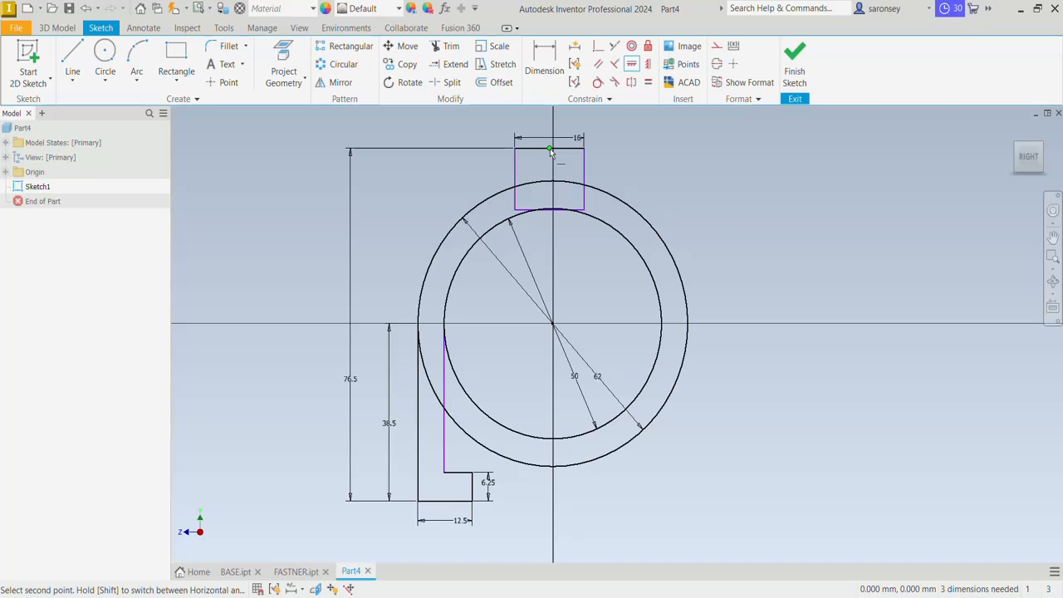
pyautogui.click(557, 327)
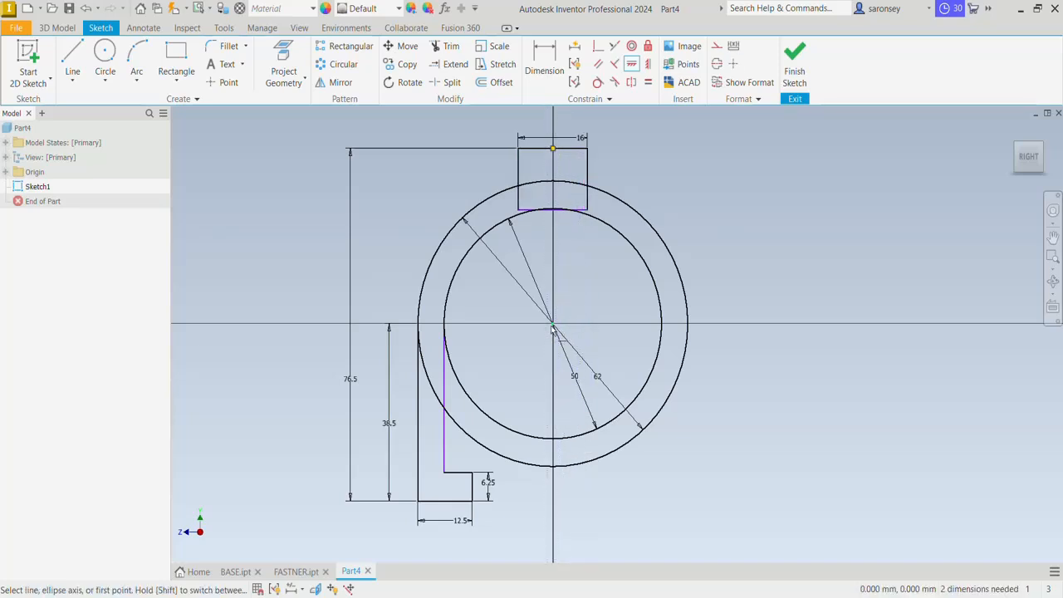
pyautogui.rightClick(711, 172)
pyautogui.click(745, 171)
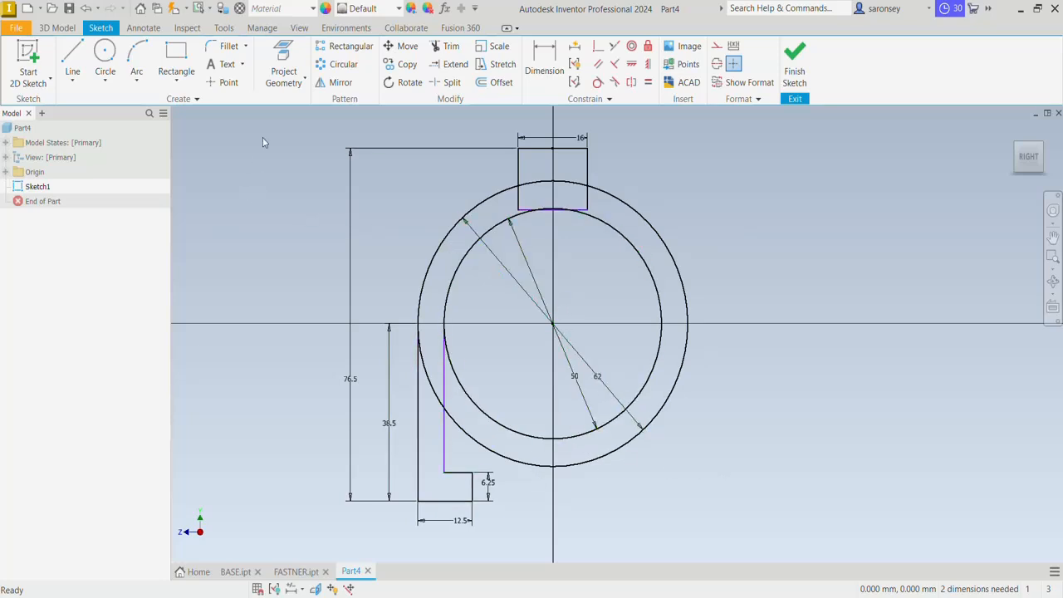
# Project the XY plane into the sketch as a vertical reference line through the origin
pyautogui.click(283, 66)
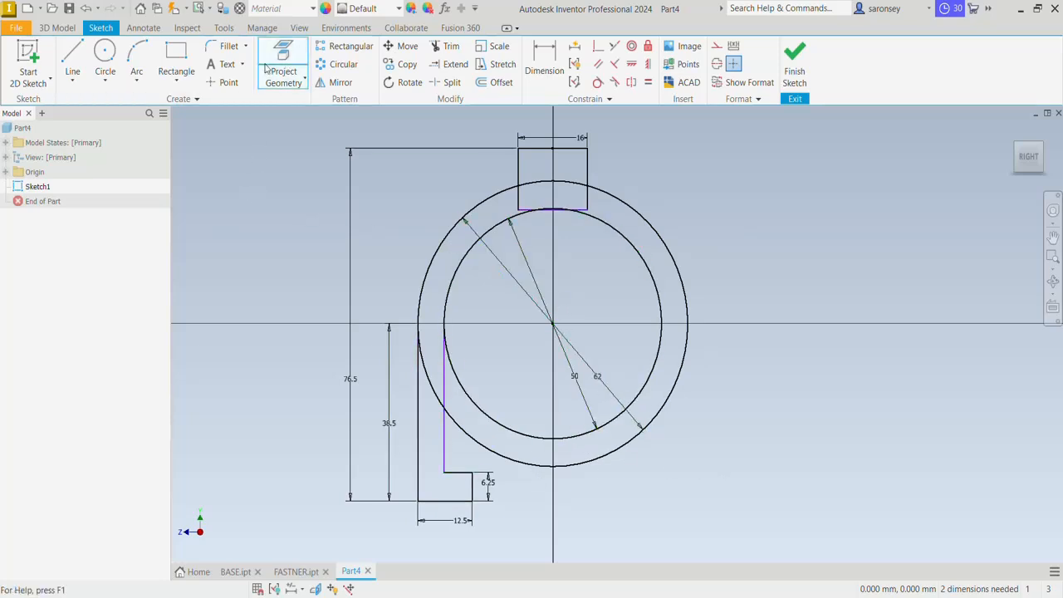
pyautogui.click(6, 172)
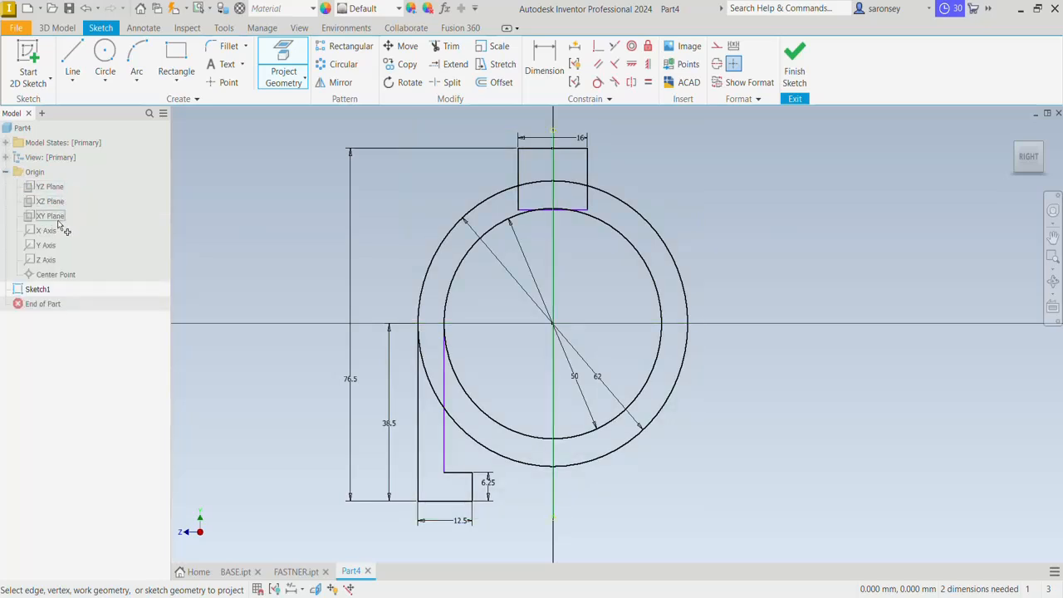
pyautogui.click(58, 223)
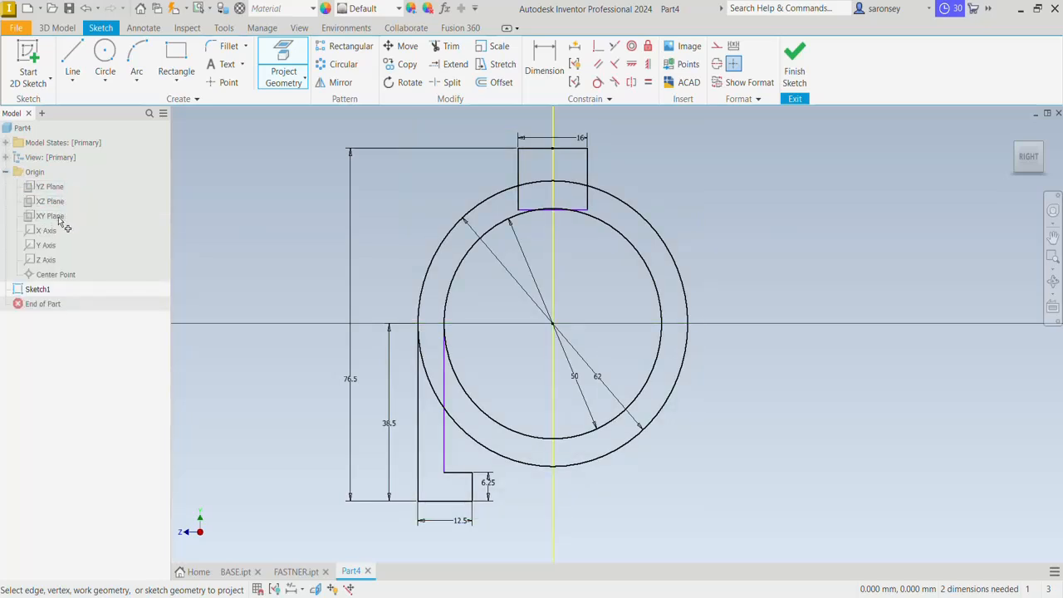
pyautogui.rightClick(687, 199)
pyautogui.click(723, 201)
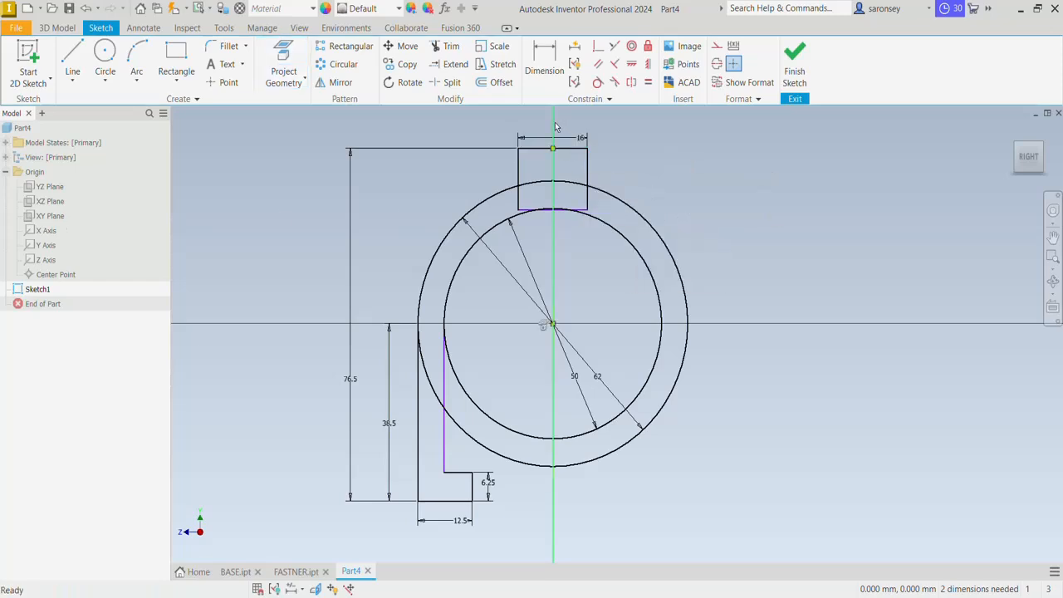
# Mirror the left leg's vertical edges and its foot outline about the projected vertical centre line
pyautogui.click(811, 278)
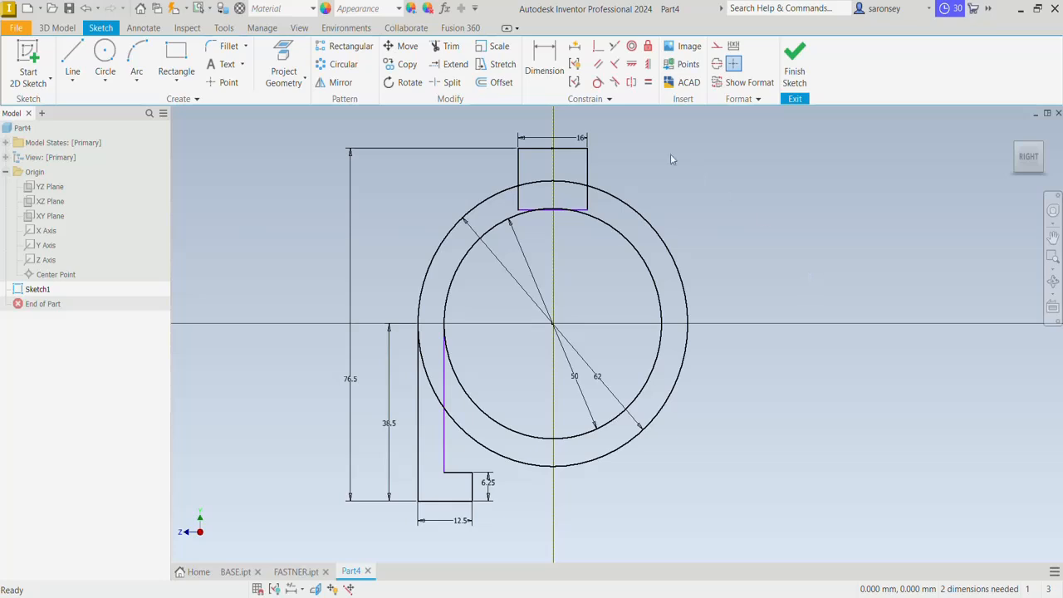
pyautogui.click(332, 82)
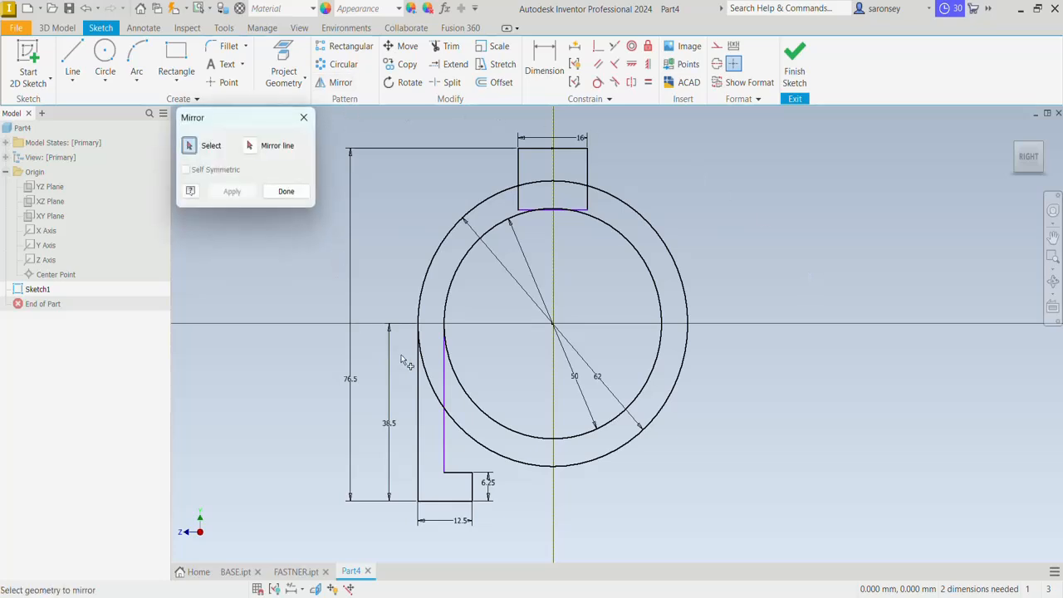
pyautogui.click(419, 417)
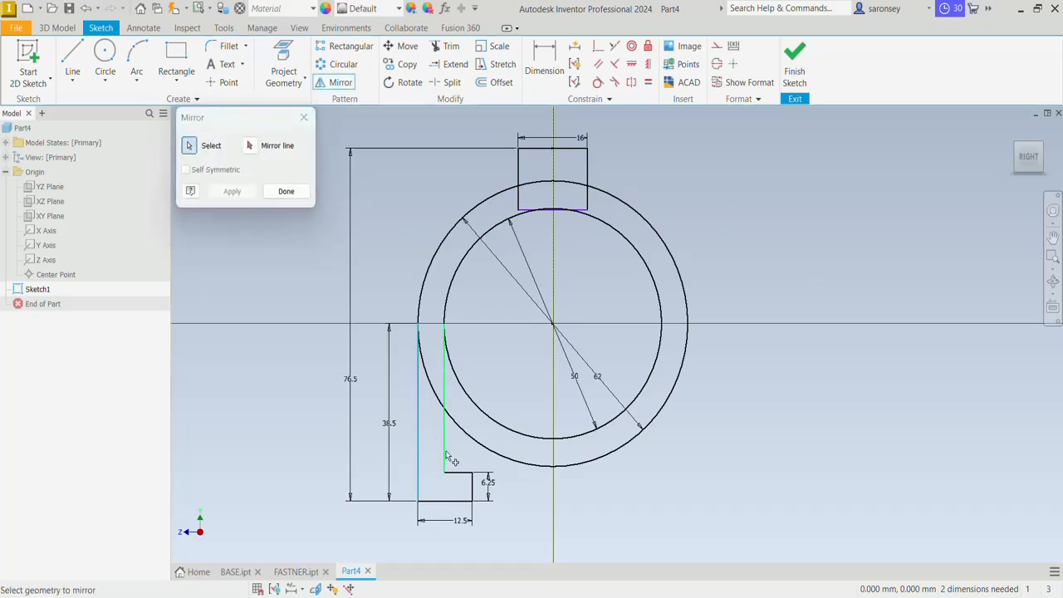
pyautogui.click(446, 458)
pyautogui.click(471, 489)
pyautogui.click(250, 145)
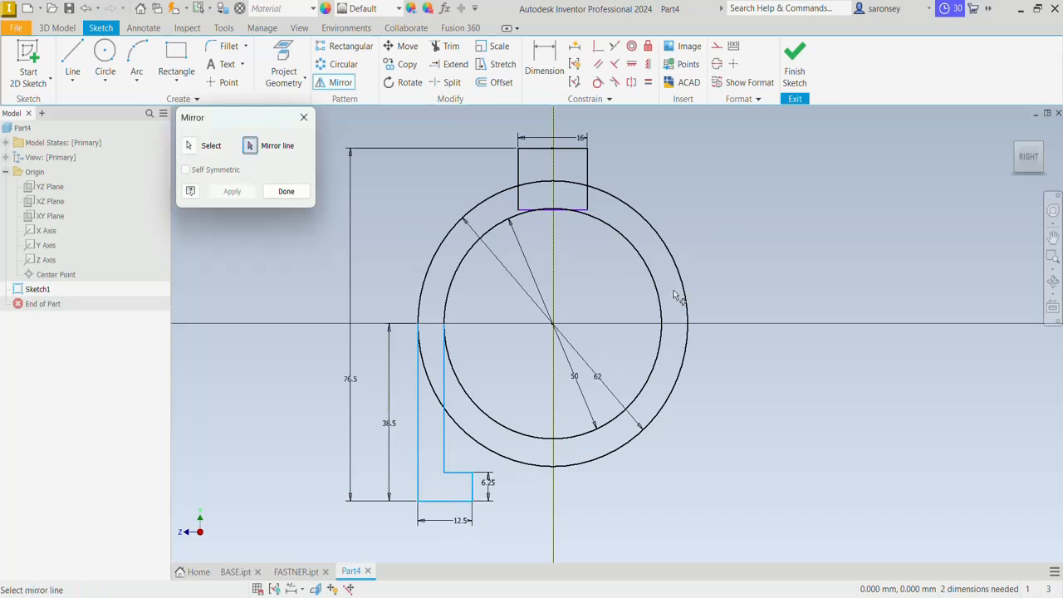
pyautogui.click(555, 311)
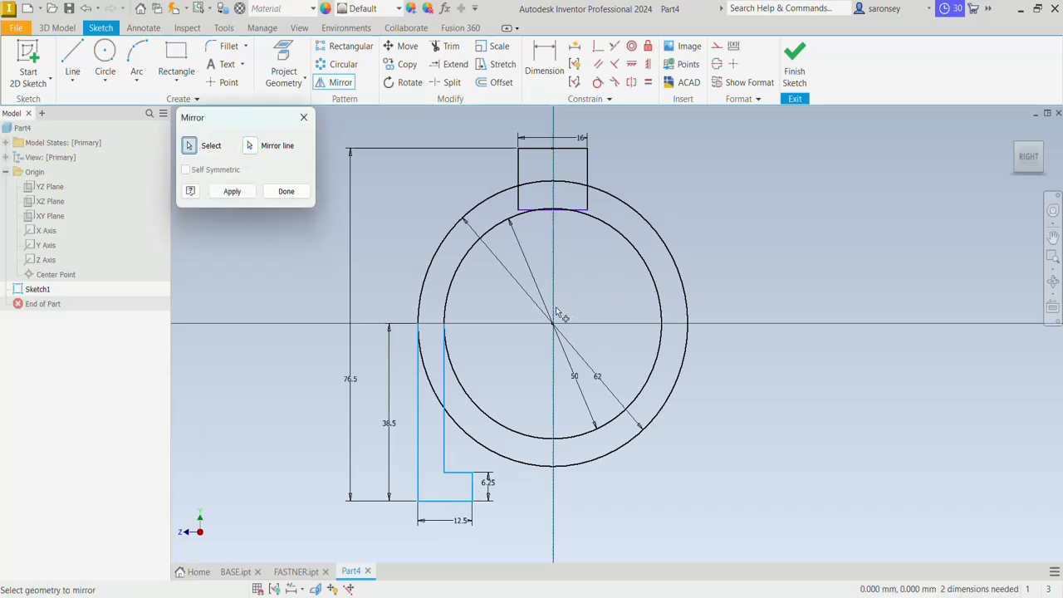
pyautogui.click(236, 192)
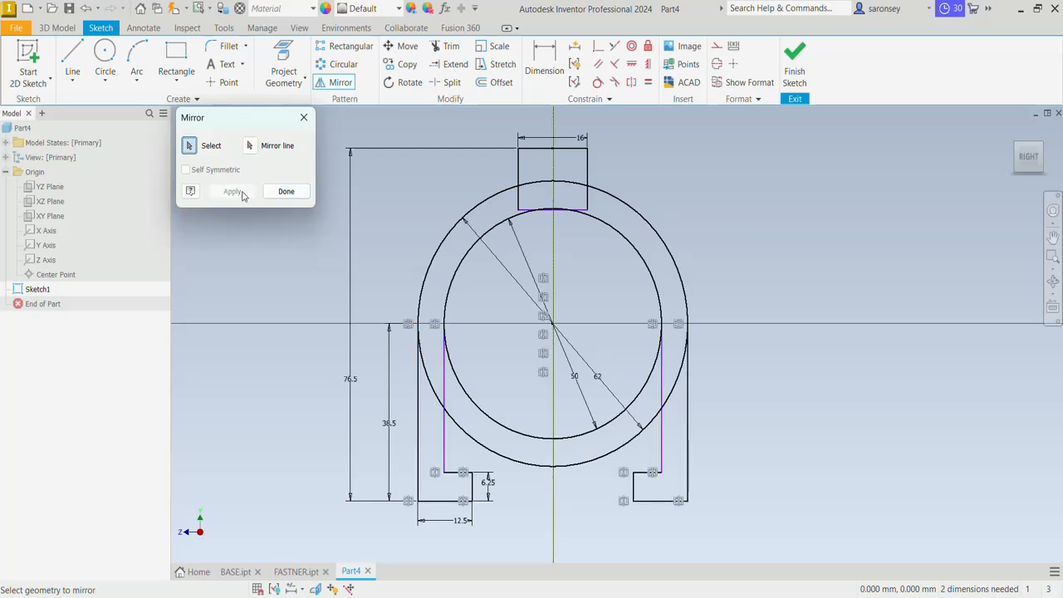
pyautogui.click(292, 193)
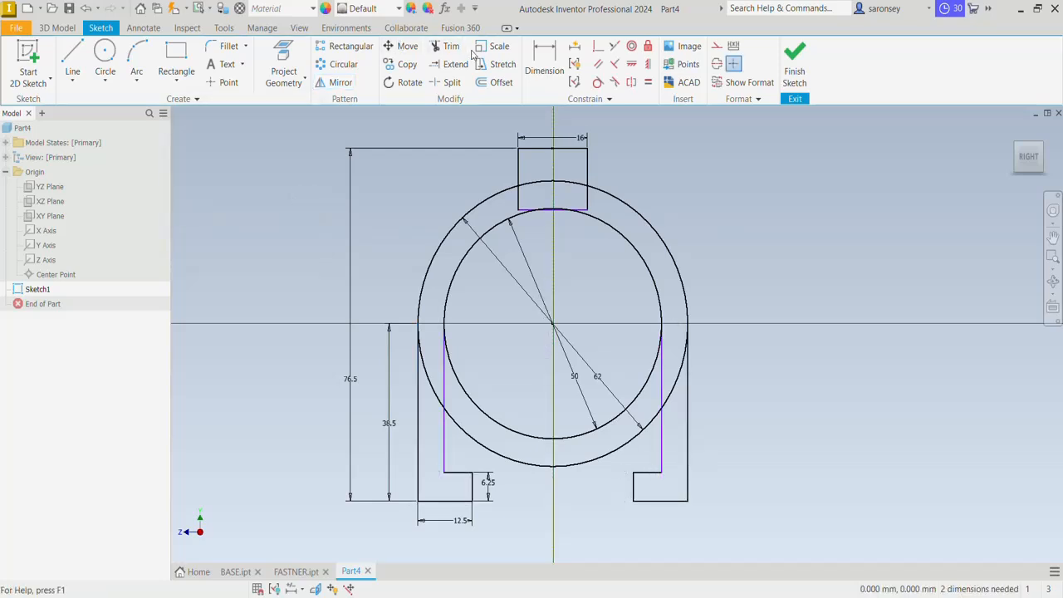
# Trim away the parts of the top rectangle that lie inside the outer circle
pyautogui.click(446, 45)
pyautogui.click(555, 184)
pyautogui.scroll(5, 552, 213)
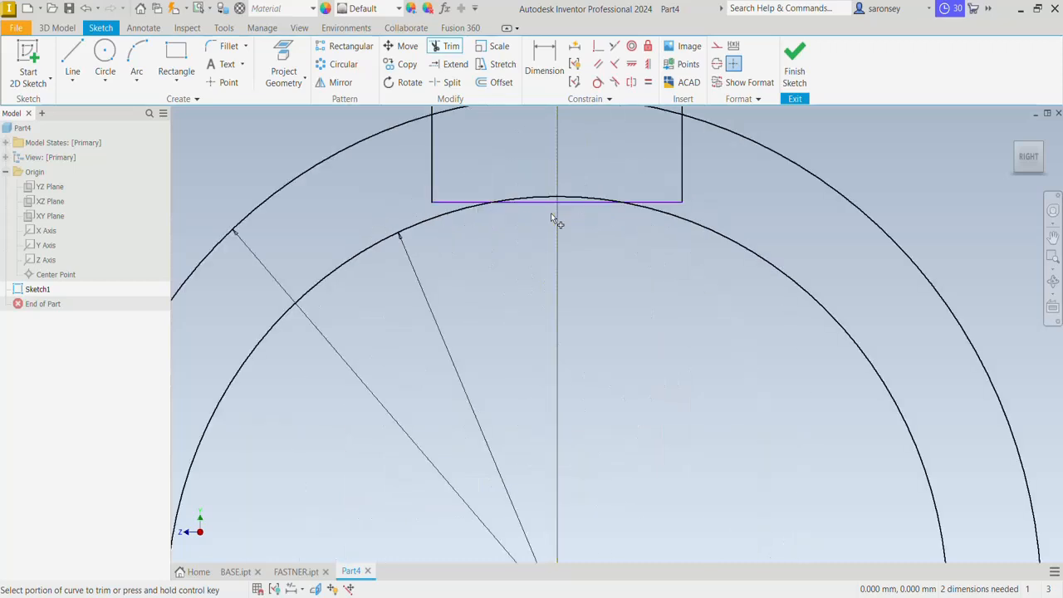
pyautogui.click(550, 205)
pyautogui.click(682, 170)
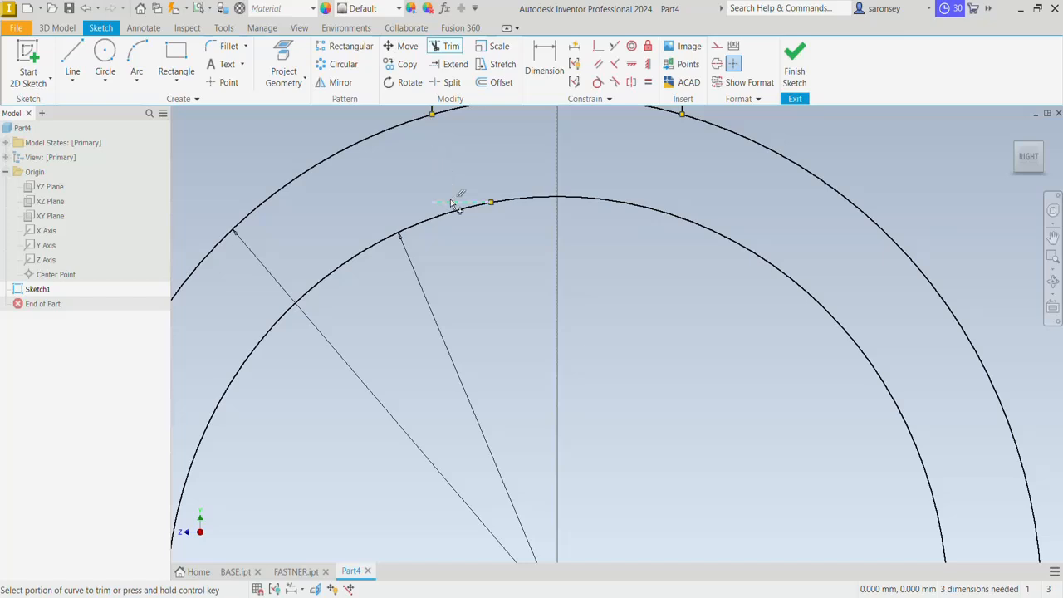
# Trim the lower halves of the 62 mm and 50 mm circles so only the upper arches join the legs
pyautogui.scroll(-5, 593, 303)
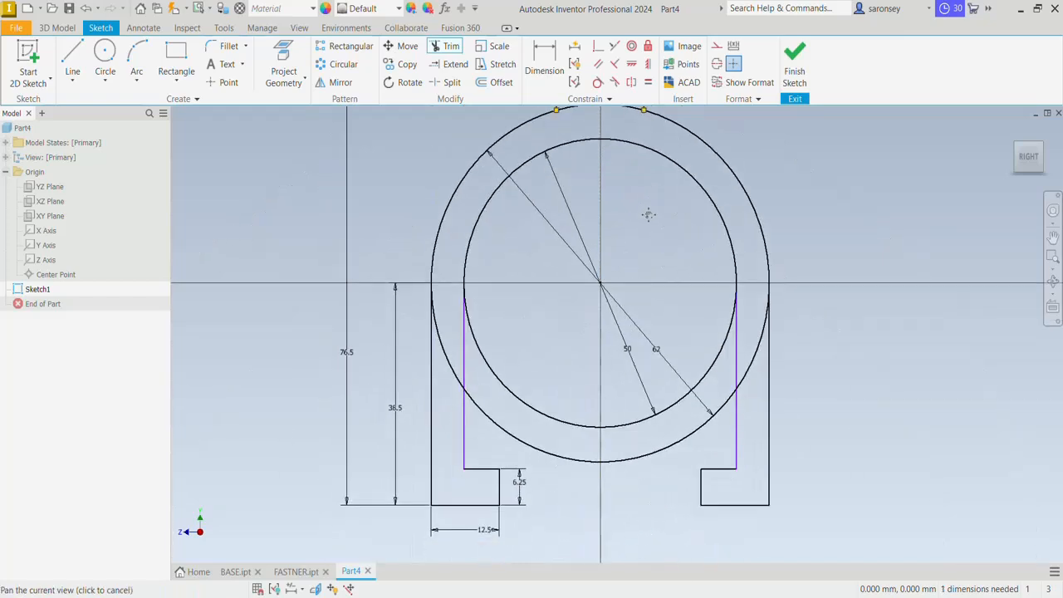
pyautogui.click(453, 371)
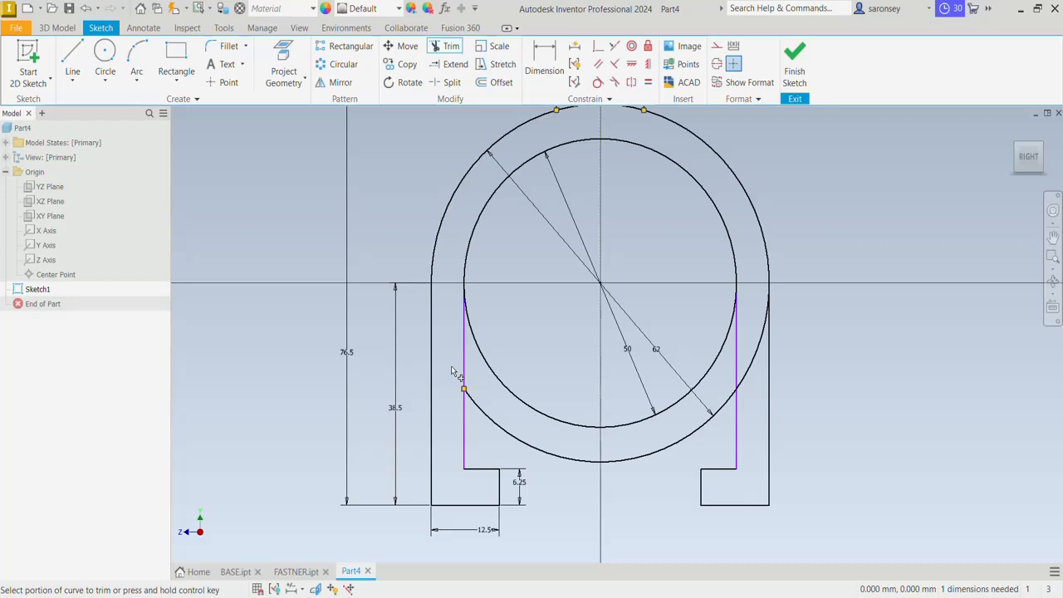
pyautogui.click(517, 442)
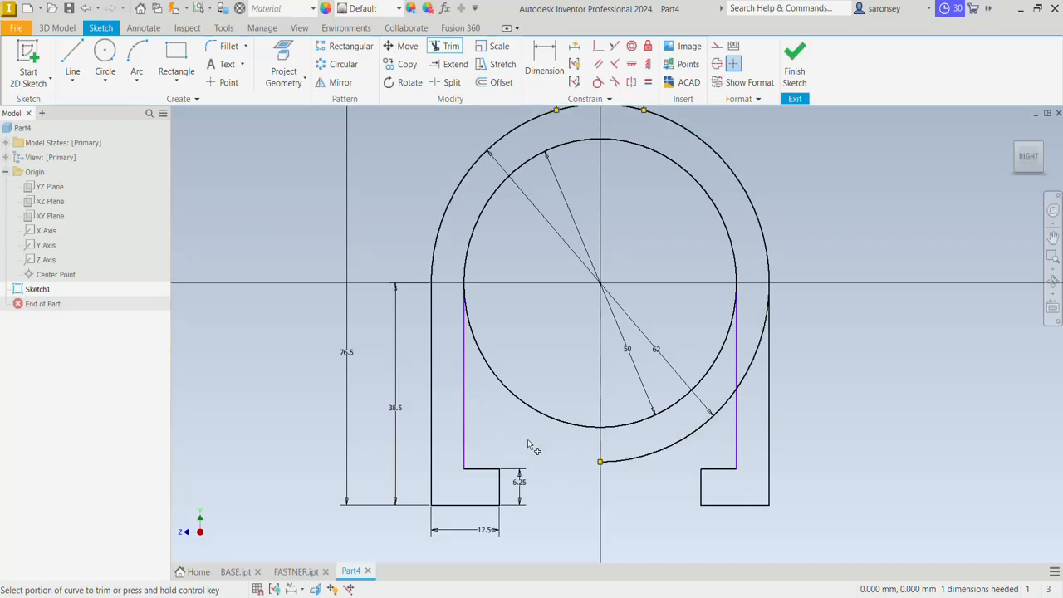
pyautogui.click(664, 455)
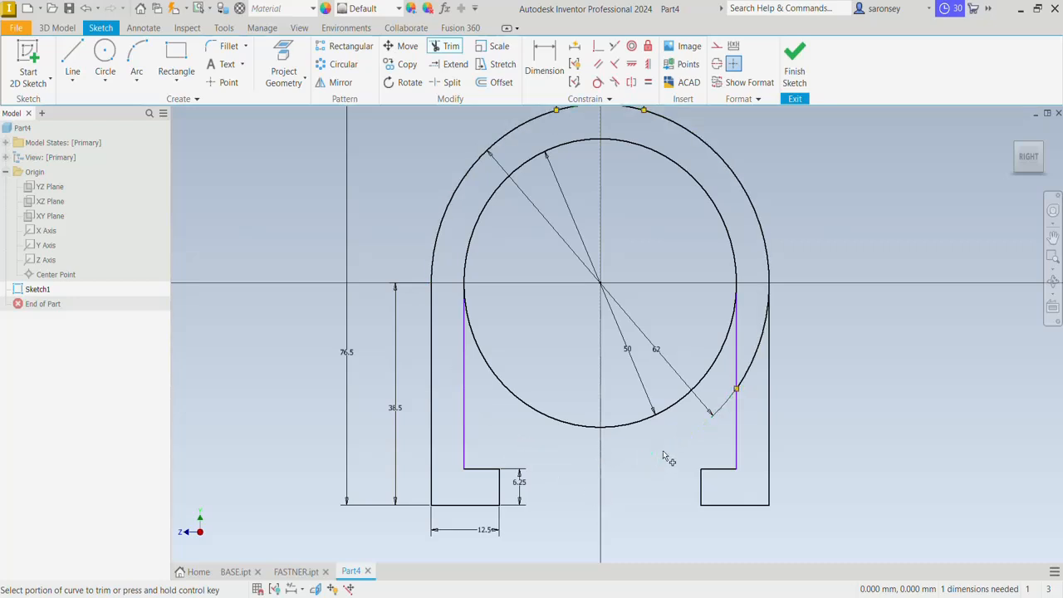
pyautogui.click(761, 371)
pyautogui.click(616, 425)
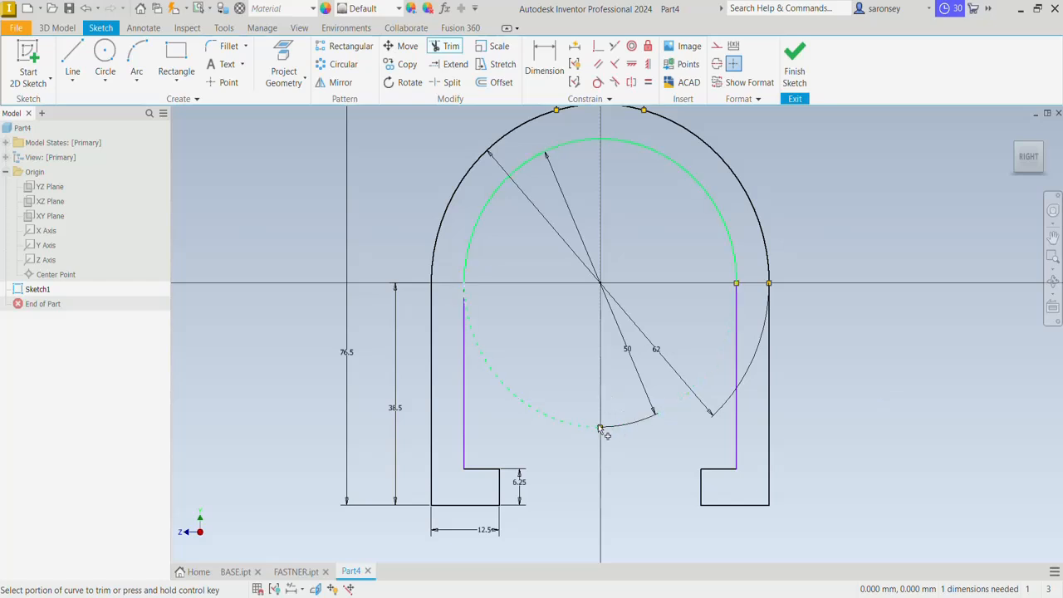
pyautogui.click(584, 425)
pyautogui.press('Escape')
pyautogui.press('Home')
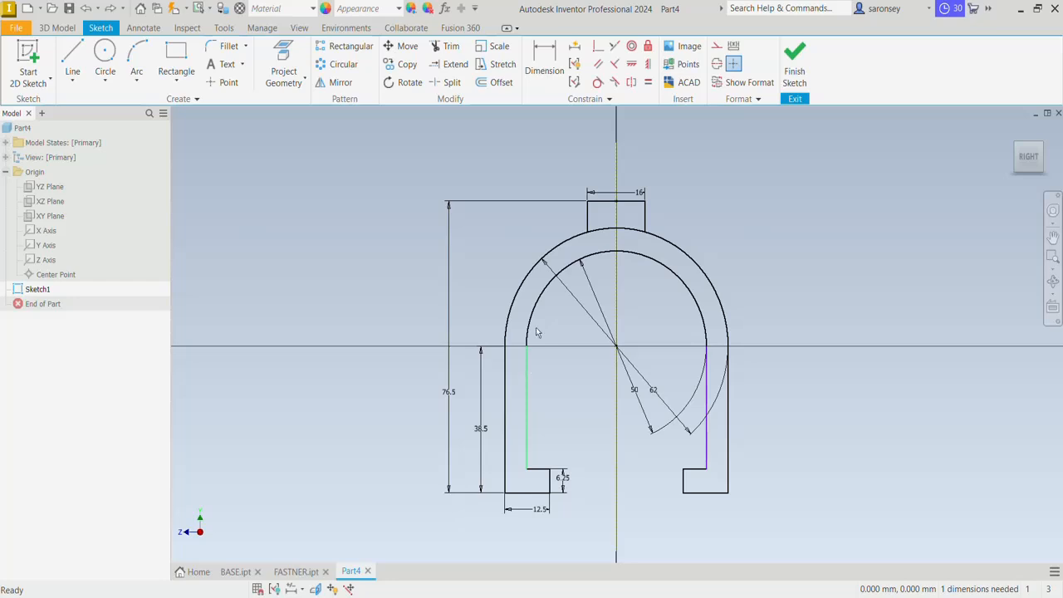
# Dimension the length of the left leg's inner vertical edge, keeping its existing value
pyautogui.click(545, 62)
pyautogui.click(528, 364)
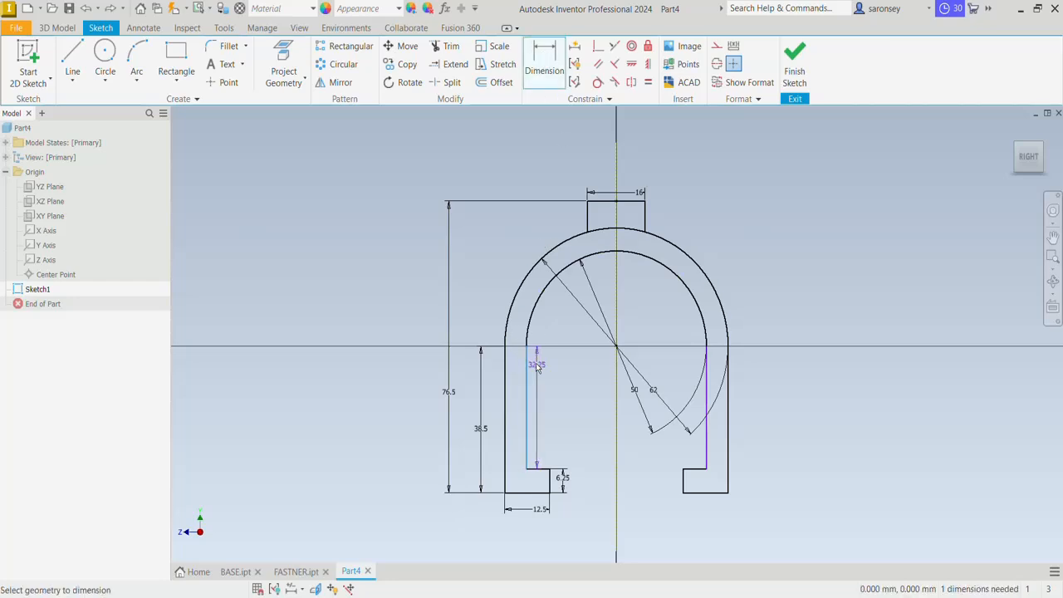
pyautogui.click(542, 367)
pyautogui.press('Return')
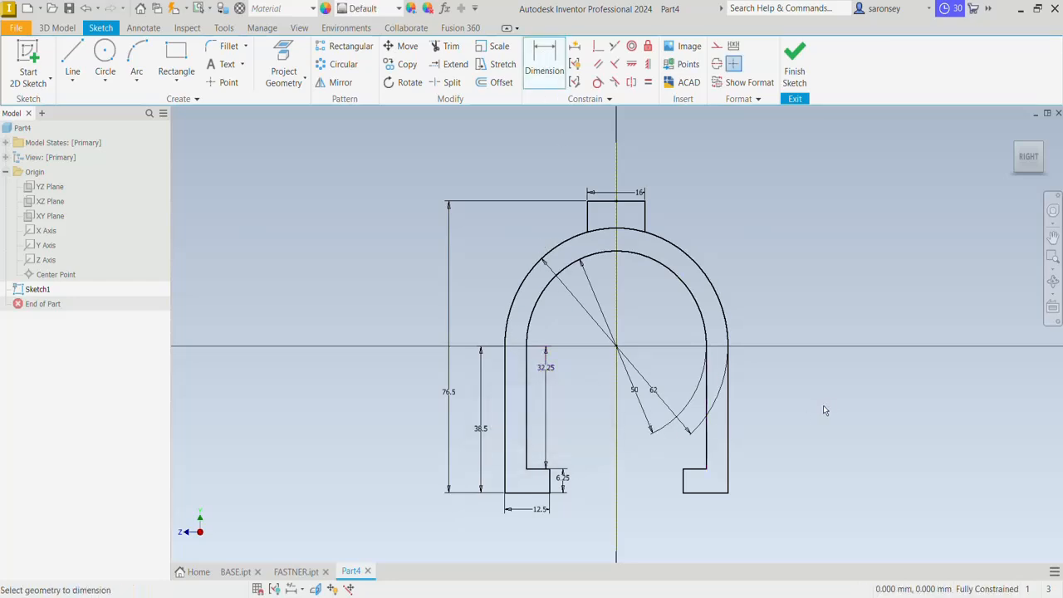
# Extrude the arch and the top rectangle profiles symmetrically about the sketch plane with a distance of 16 mm
pyautogui.moveTo(830, 404); pyautogui.dragTo(819, 424, button='middle')
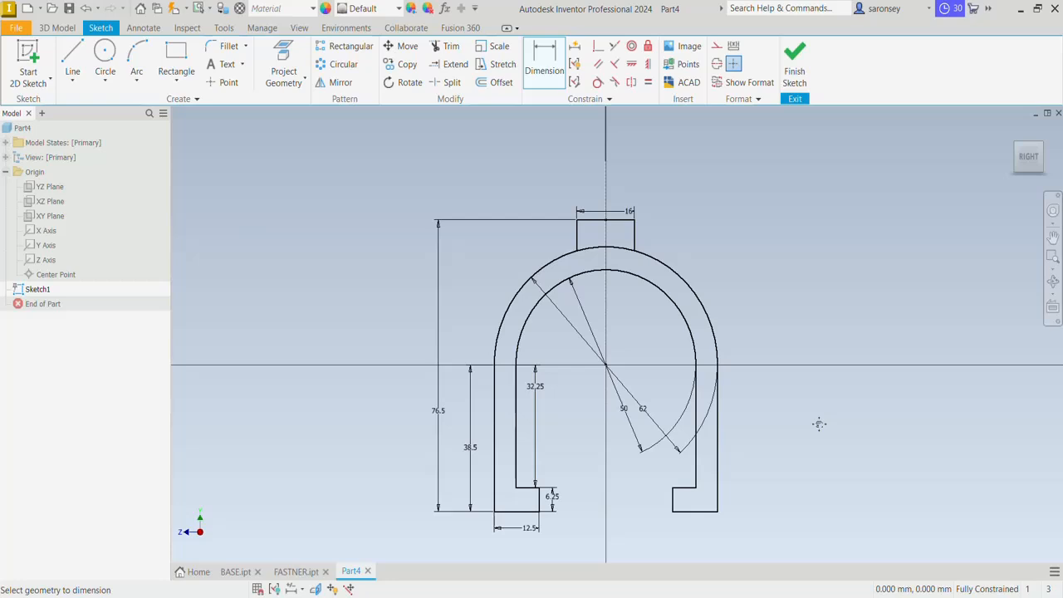
pyautogui.press('e')
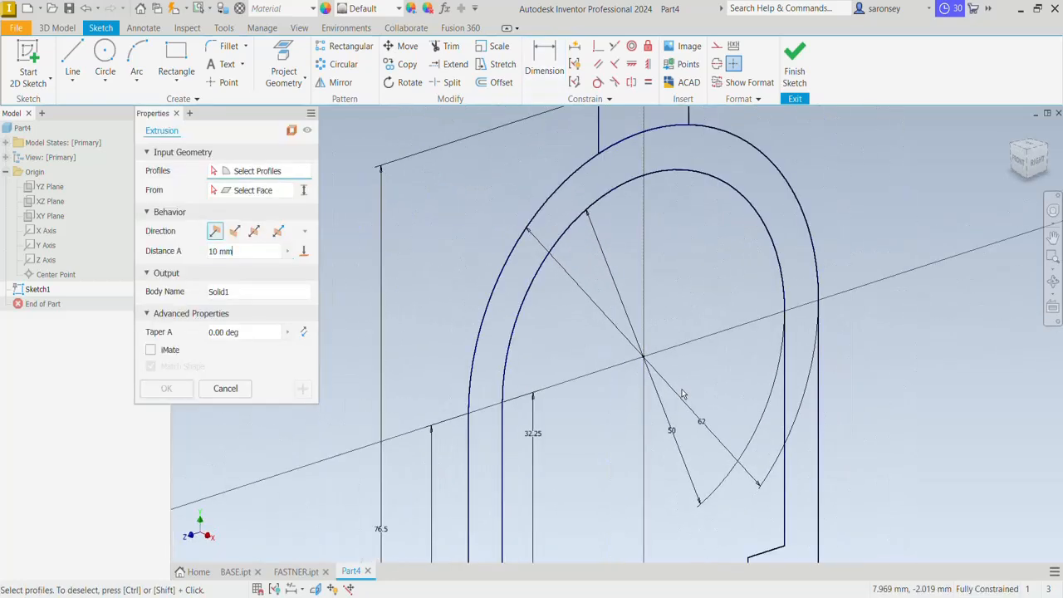
pyautogui.scroll(-3, 682, 389)
pyautogui.moveTo(682, 389); pyautogui.dragTo(669, 347, button='middle')
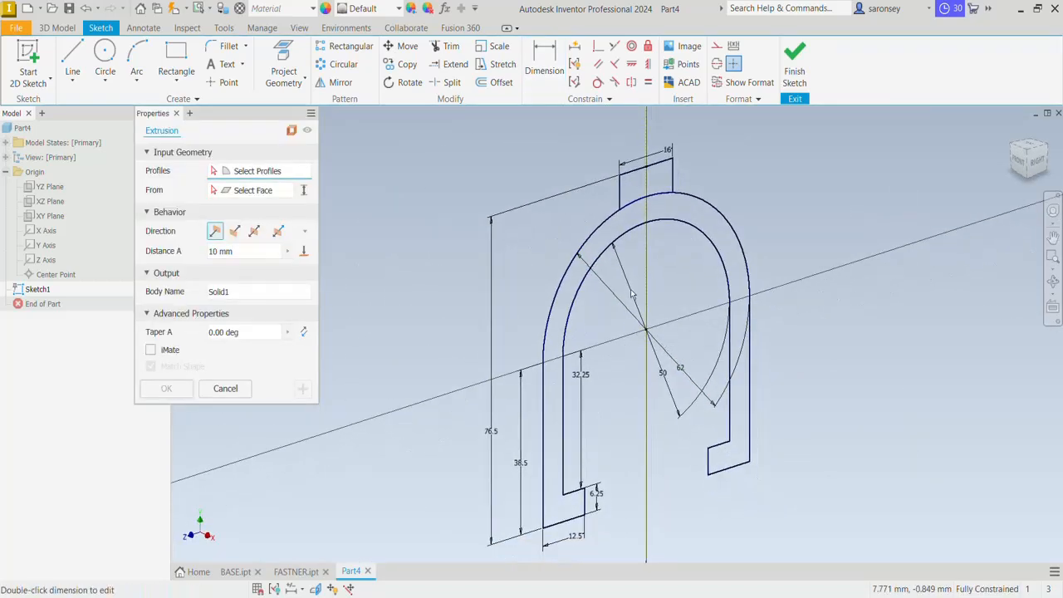
pyautogui.click(644, 181)
pyautogui.click(621, 224)
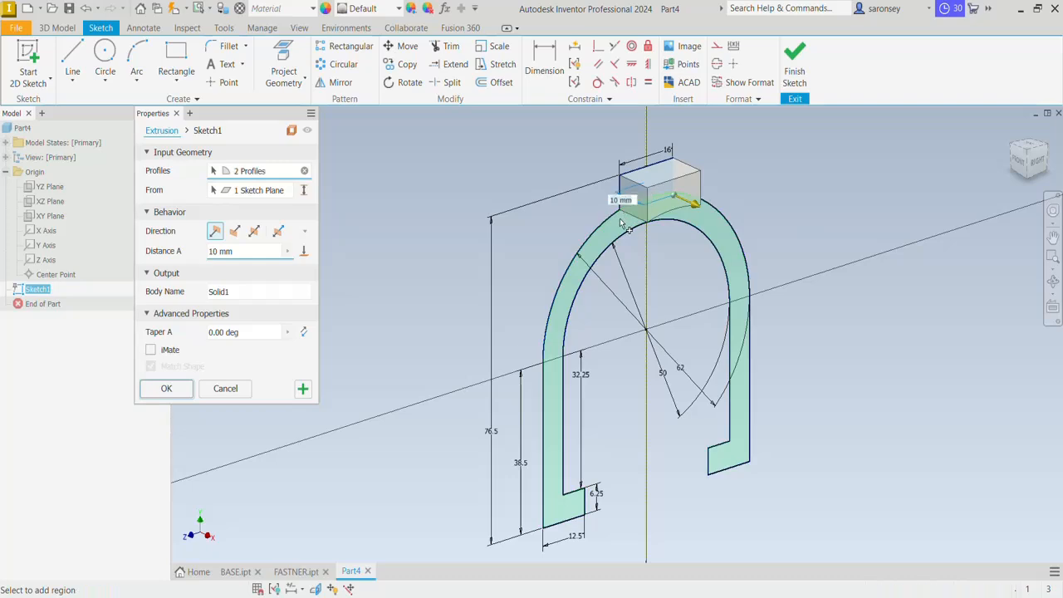
pyautogui.click(253, 232)
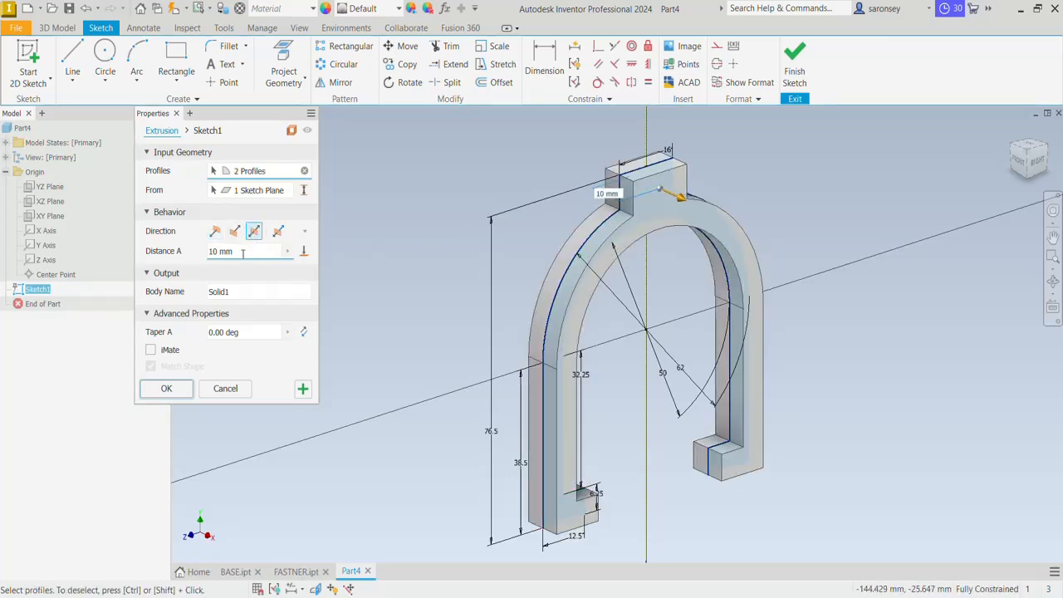
pyautogui.doubleClick(216, 252)
pyautogui.write('16')
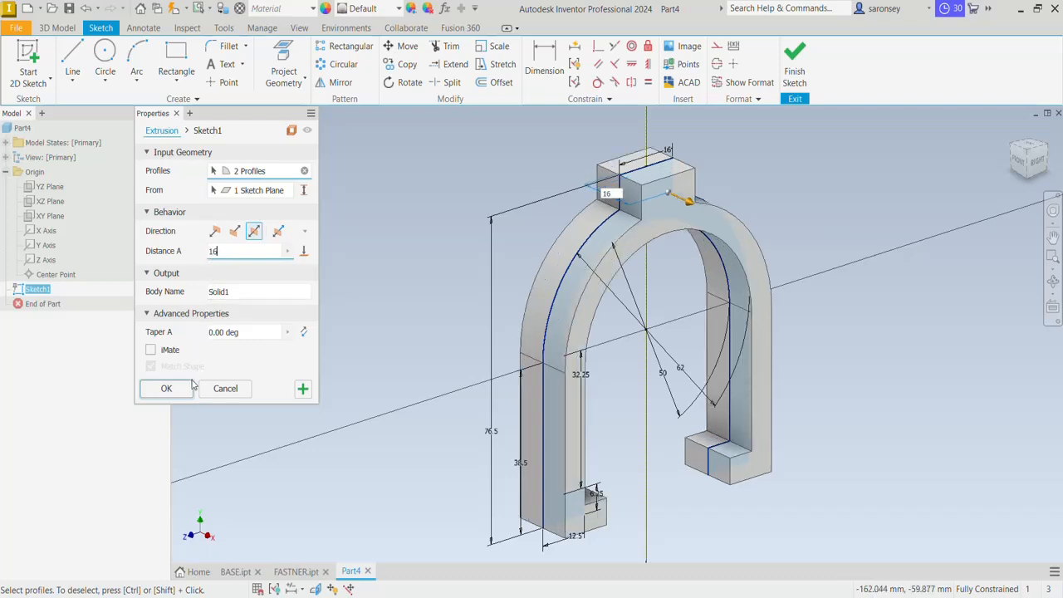
pyautogui.click(170, 390)
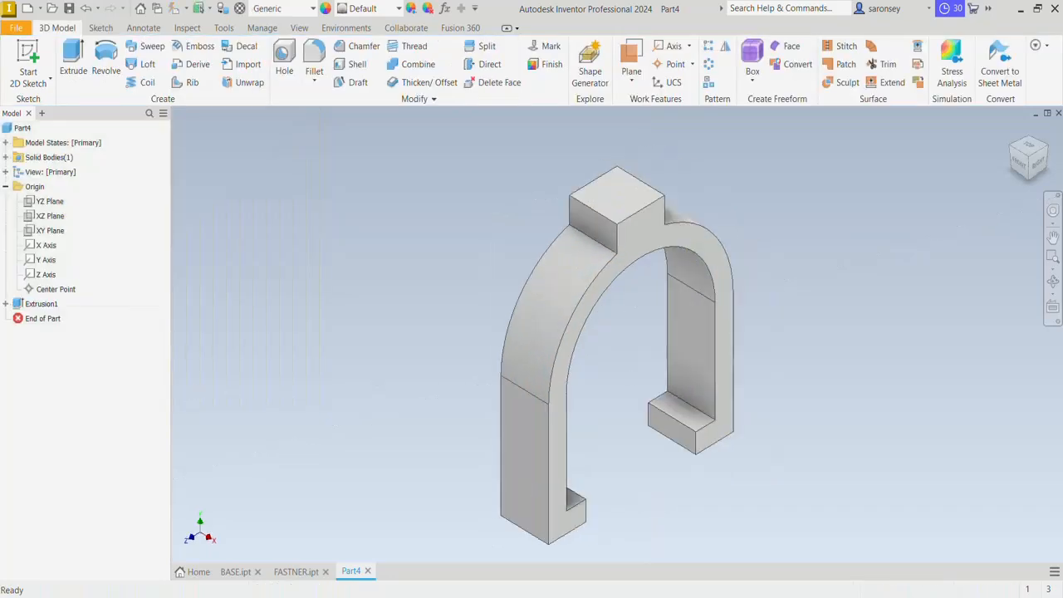
# Sketch a 7.95 mm diameter circle at the centre of the block's top face
pyautogui.click(625, 190)
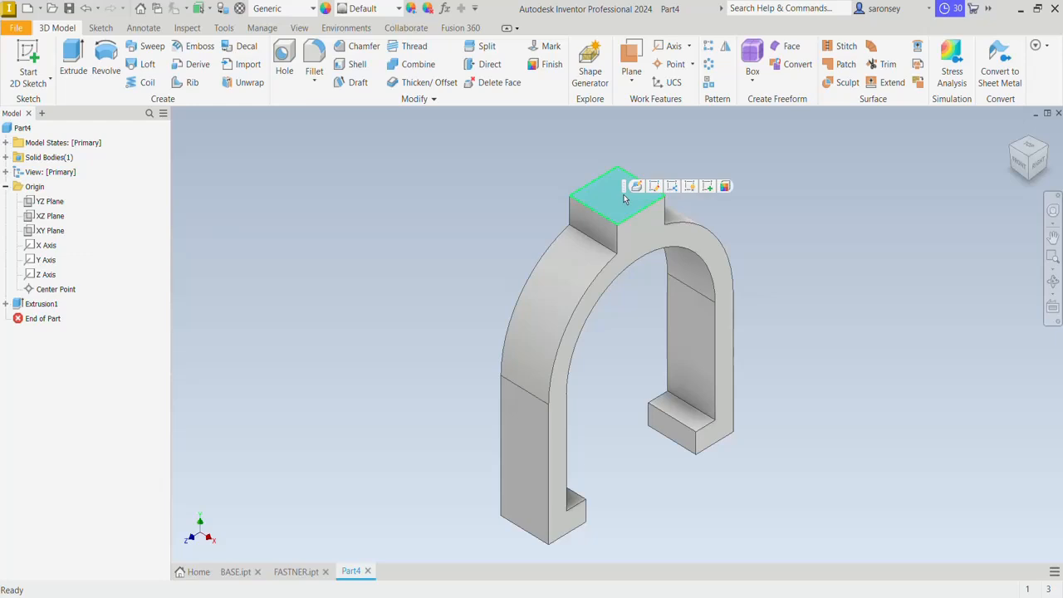
pyautogui.press('s')
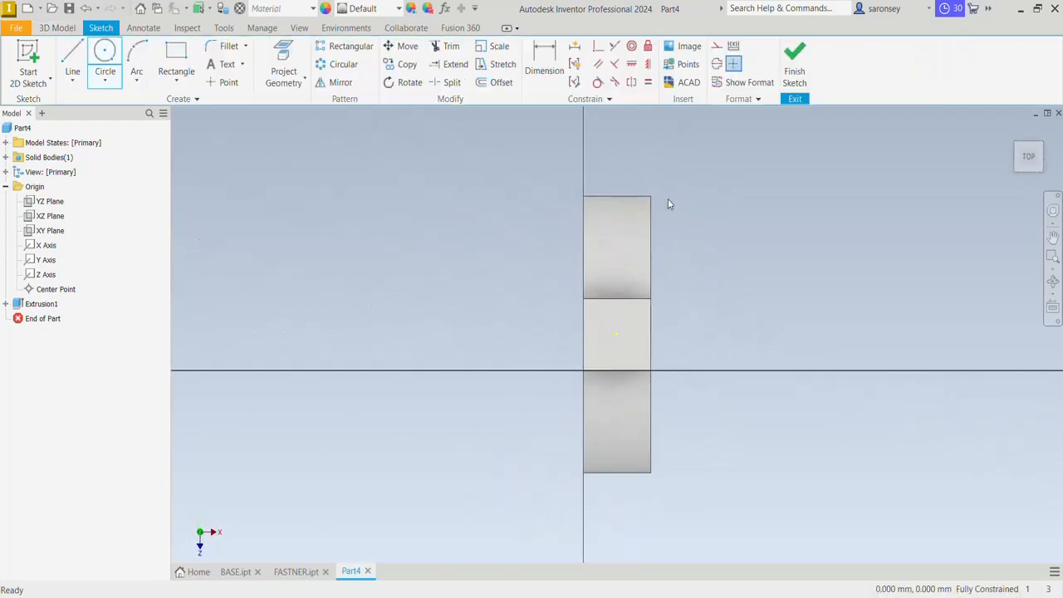
pyautogui.click(108, 57)
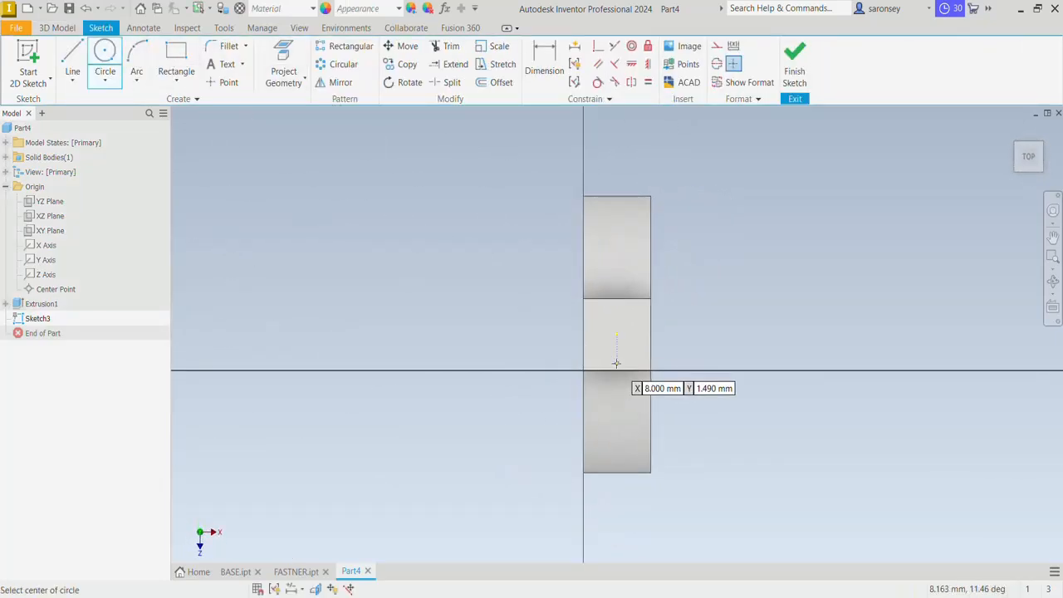
pyautogui.scroll(-3, 616, 345)
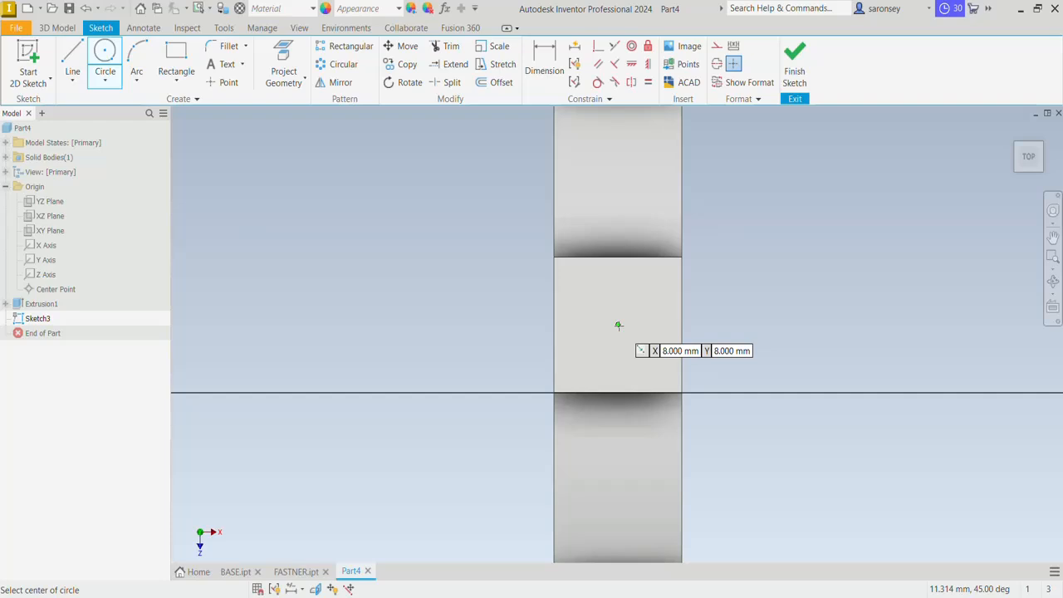
pyautogui.click(619, 326)
pyautogui.write('7.95')
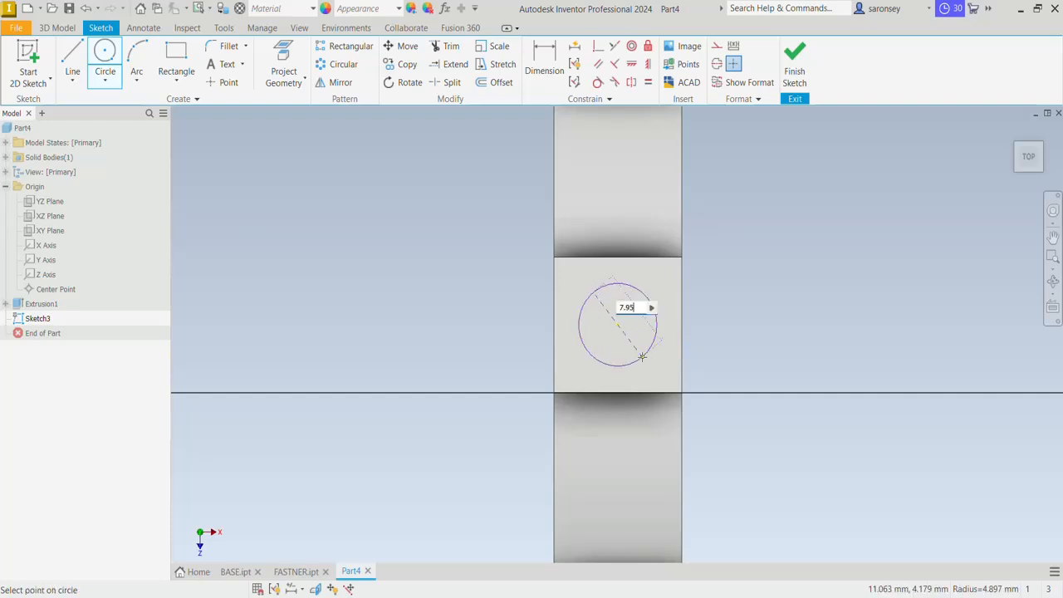
pyautogui.press('Return')
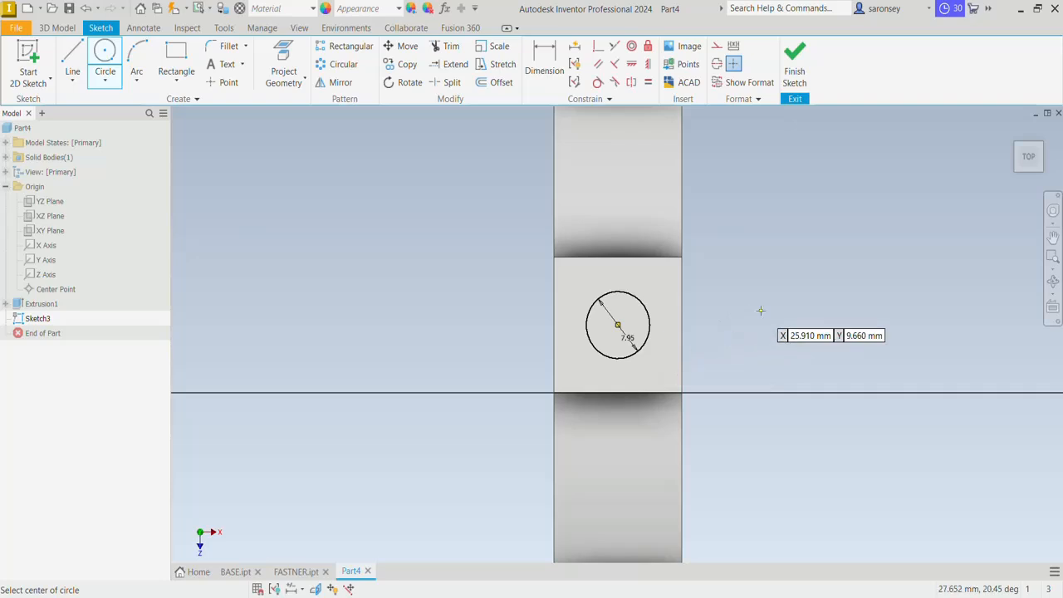
# Extrude the 7.95 mm circle as a Through All cut downward through the top block
pyautogui.press('e')
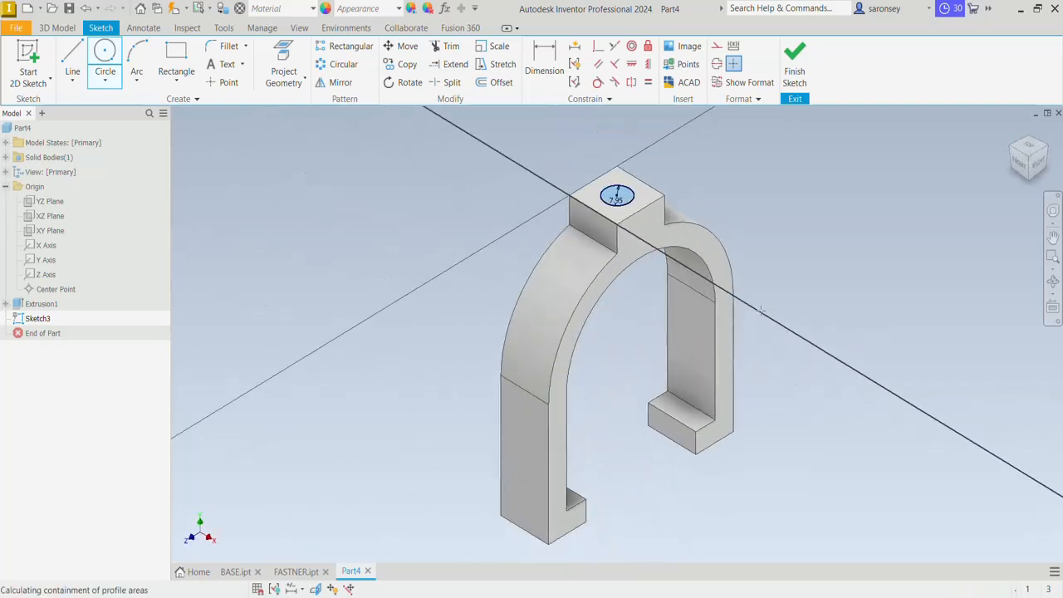
pyautogui.click(234, 292)
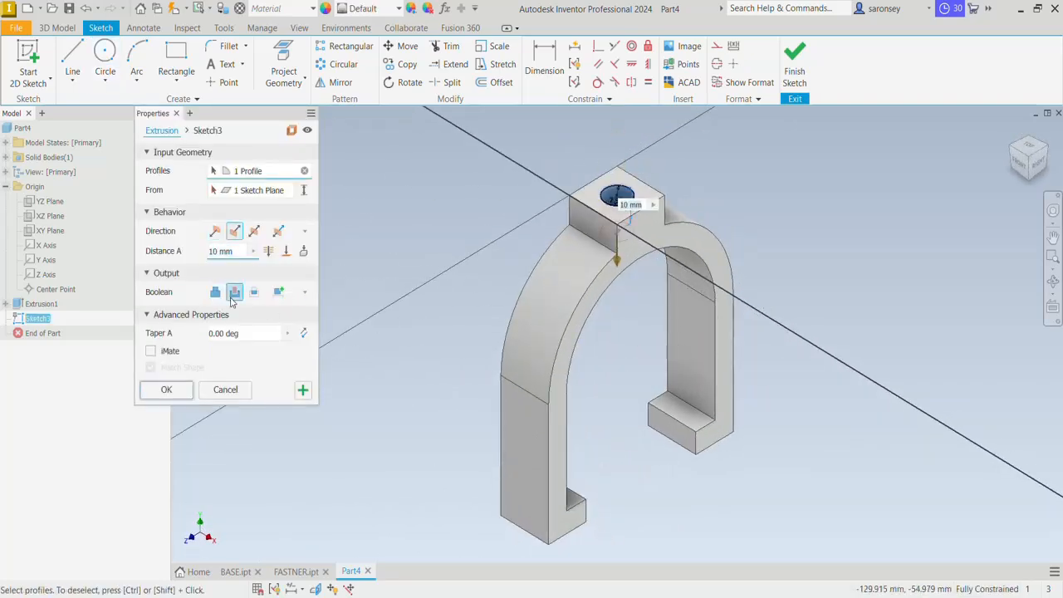
pyautogui.click(269, 253)
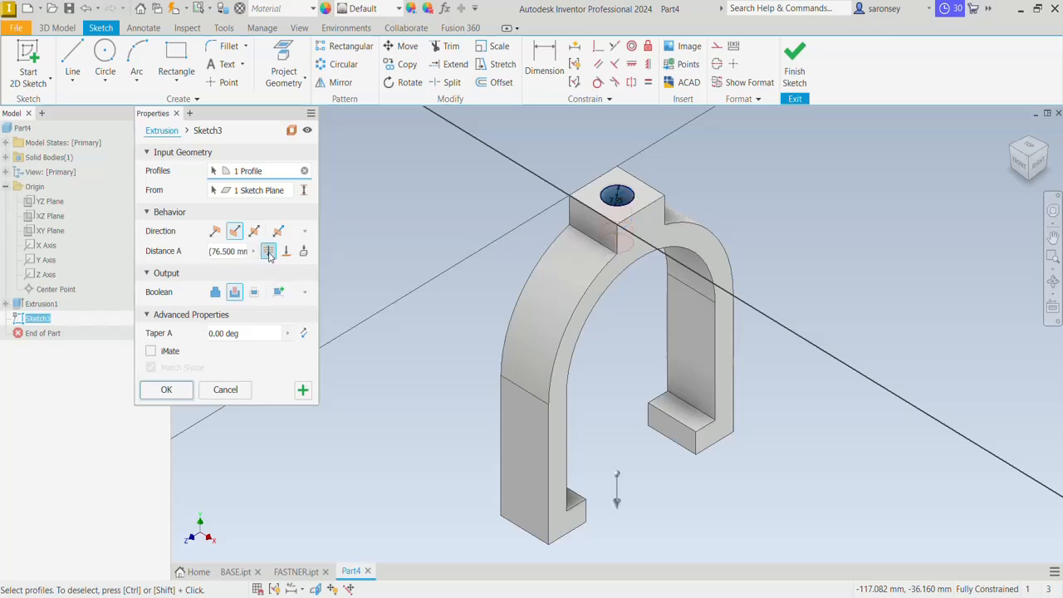
pyautogui.click(162, 388)
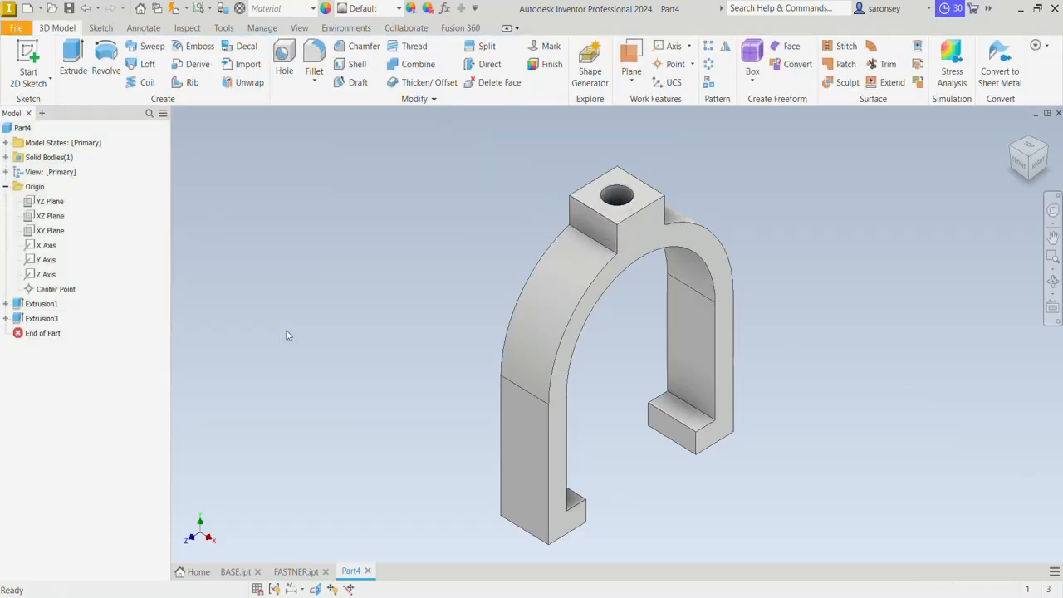
# Chamfer the hole's edge on the block's top face with a 1 mm distance and a 45 degree angle
pyautogui.click(363, 47)
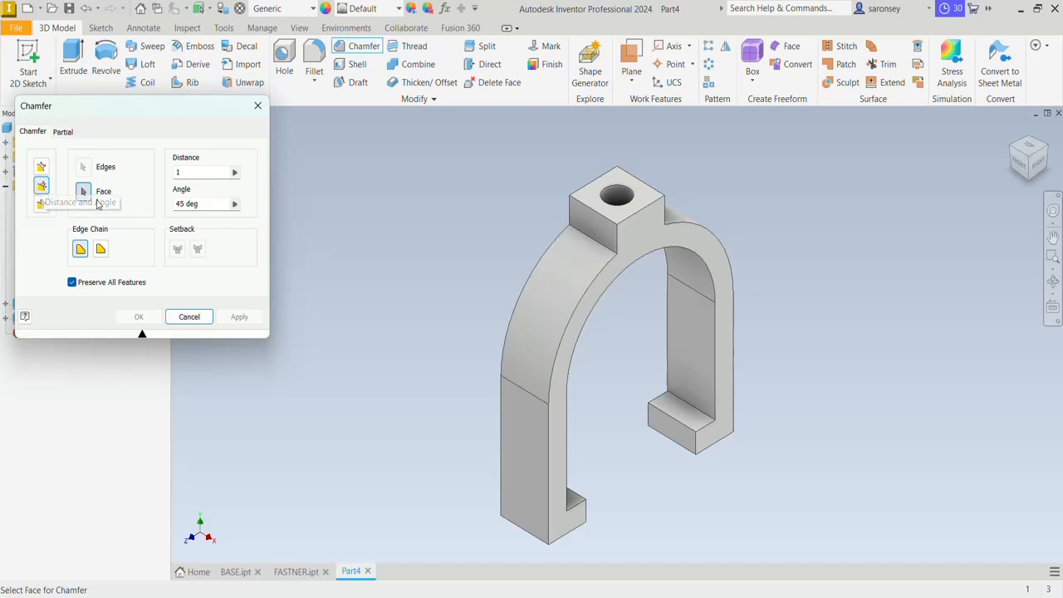
pyautogui.click(641, 203)
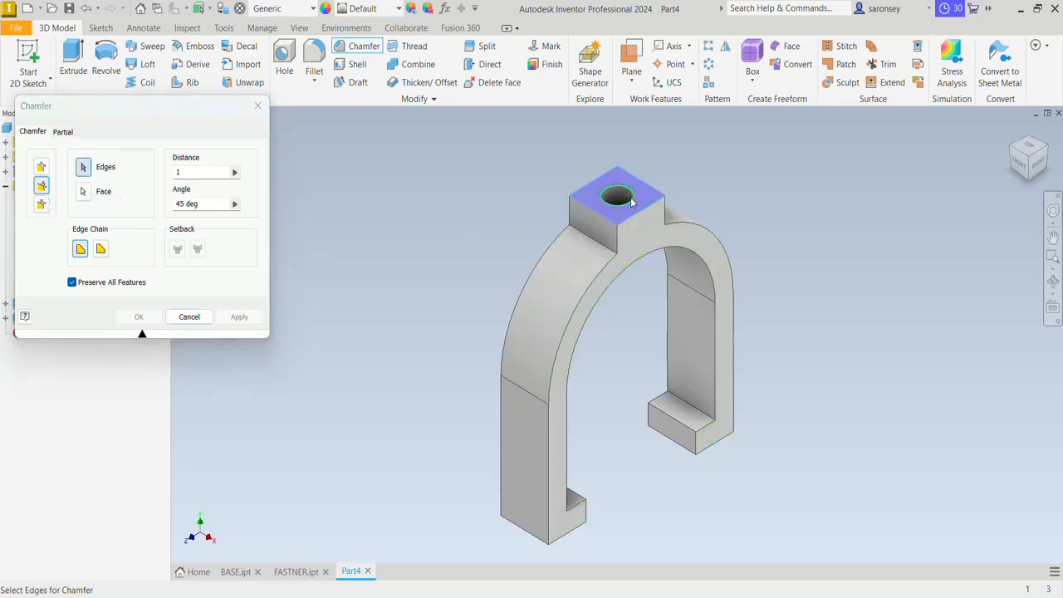
pyautogui.click(631, 202)
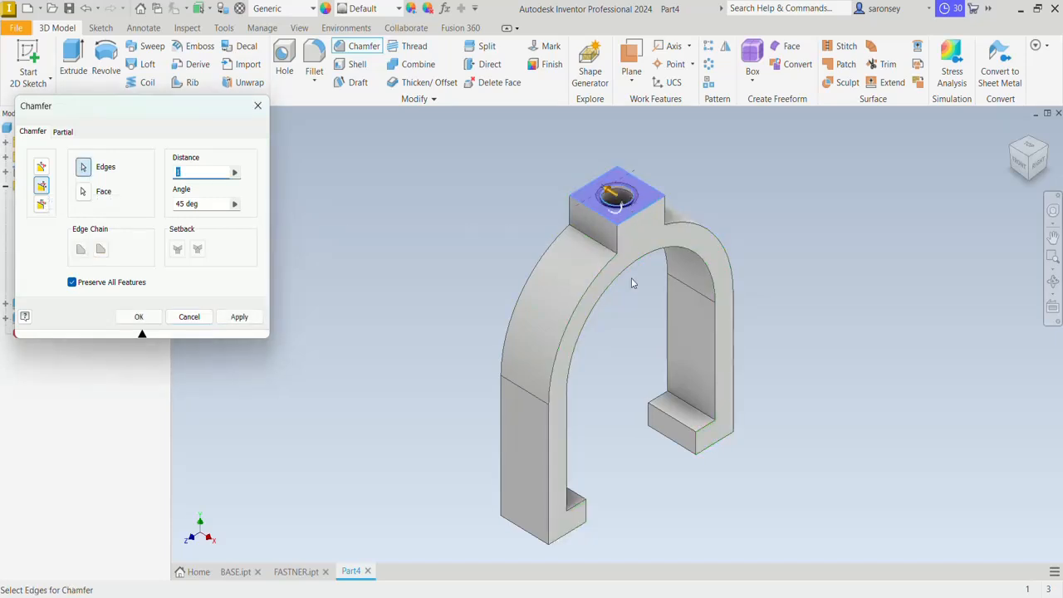
pyautogui.click(240, 316)
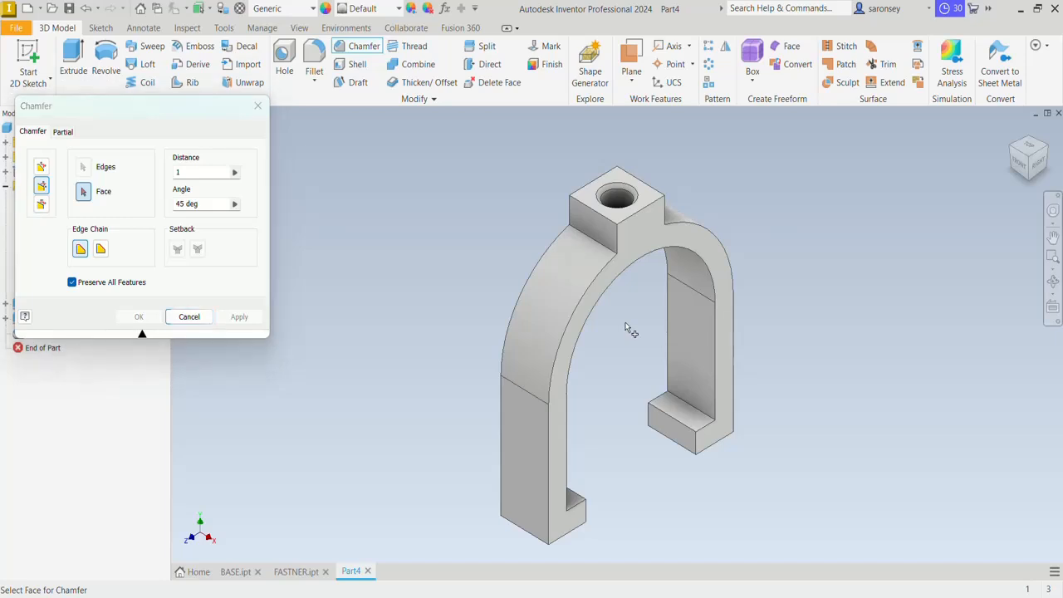
# Chamfer the hole's edge on the inner curved face of the arch with a distance of 1 mm and a 45-degree angle
pyautogui.keyDown('shift'); pyautogui.moveTo(629, 328); pyautogui.dragTo(636, 289, button='middle'); pyautogui.keyUp('shift')
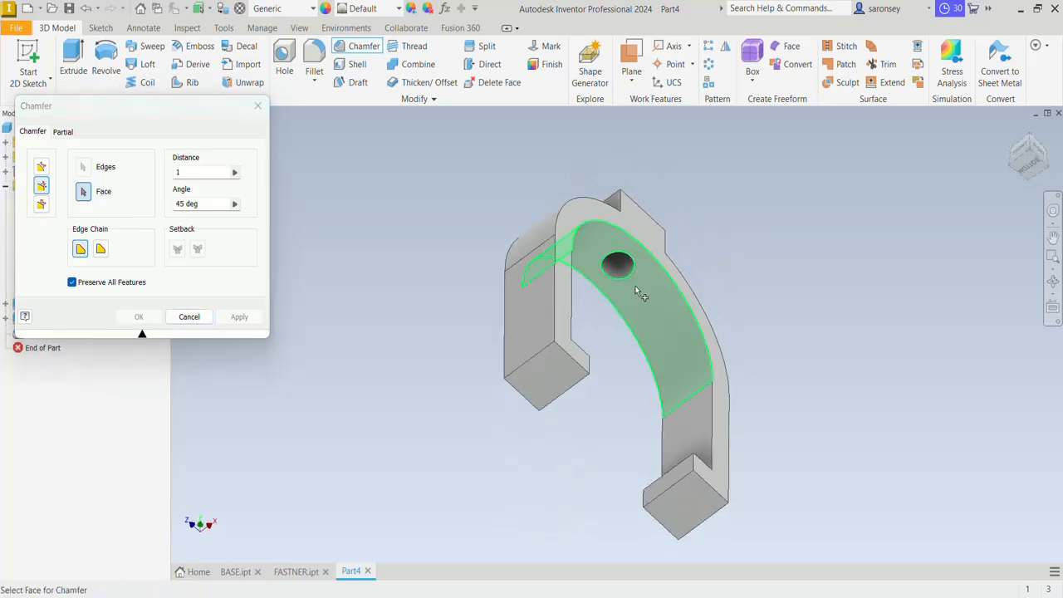
pyautogui.click(635, 286)
pyautogui.click(629, 272)
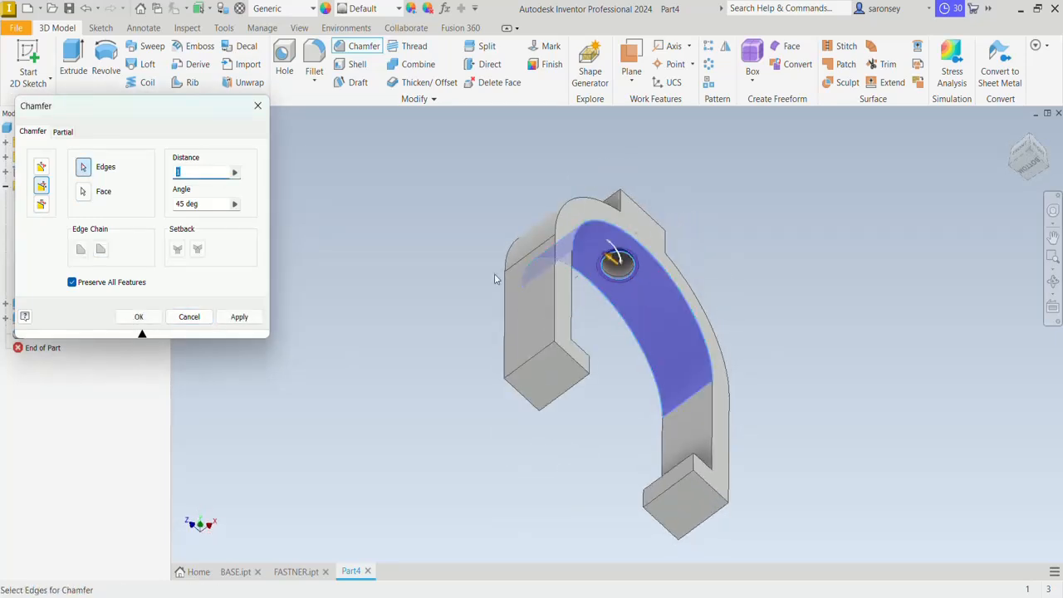
pyautogui.click(233, 319)
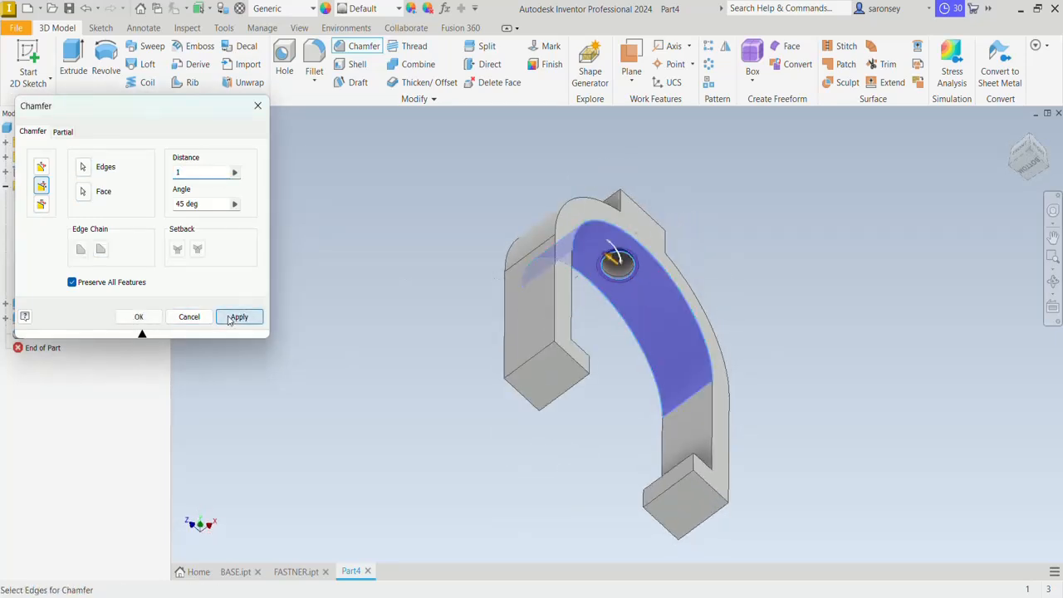
pyautogui.click(257, 106)
pyautogui.moveTo(846, 240)
pyautogui.keyDown('shift'); pyautogui.mouseDown(button='middle')
pyautogui.moveTo(819, 325)
pyautogui.moveTo(864, 249)
pyautogui.mouseUp(button='middle'); pyautogui.keyUp('shift')
pyautogui.keyDown('shift'); pyautogui.moveTo(1012, 130); pyautogui.dragTo(876, 520, button='middle'); pyautogui.keyUp('shift')
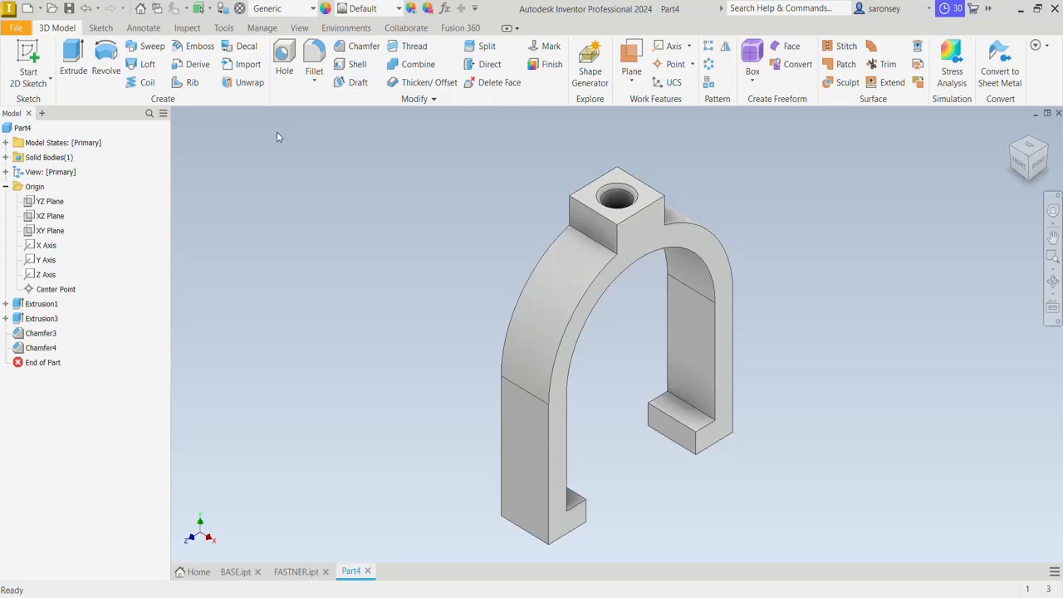
# Start a 2D sketch on the YZ plane, rotate the sketch view a quarter turn, and slice the graphics at the sketch plane
pyautogui.click(28, 63)
pyautogui.click(51, 202)
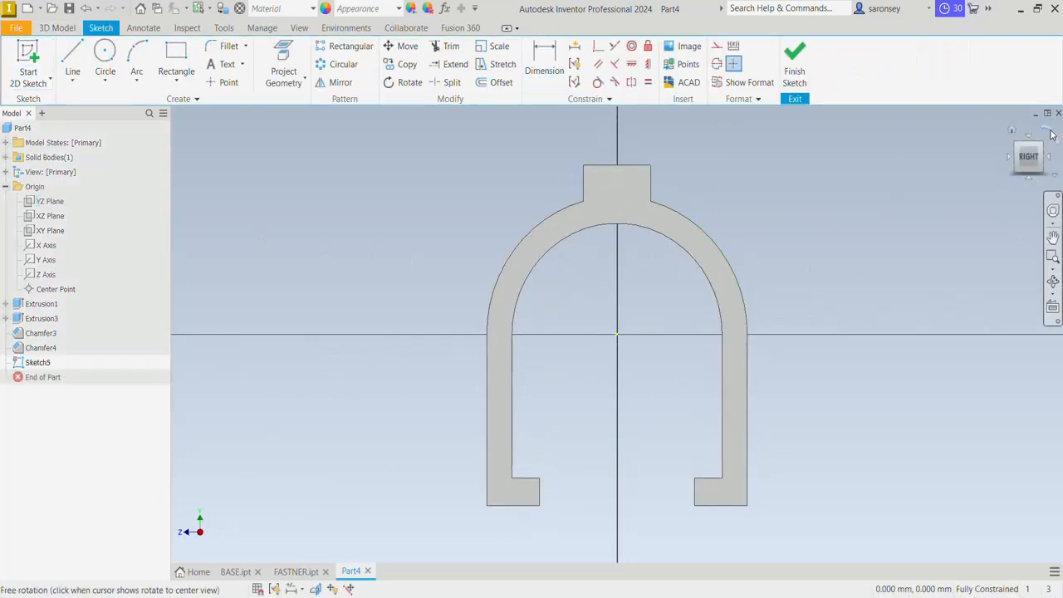
pyautogui.click(1049, 135)
pyautogui.scroll(-3, 568, 327)
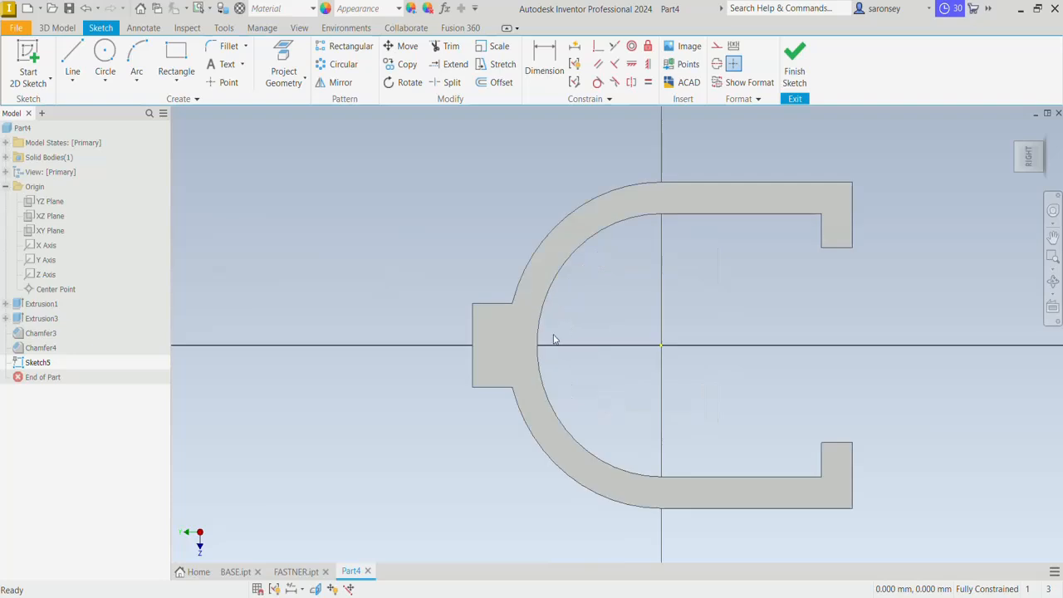
pyautogui.click(315, 589)
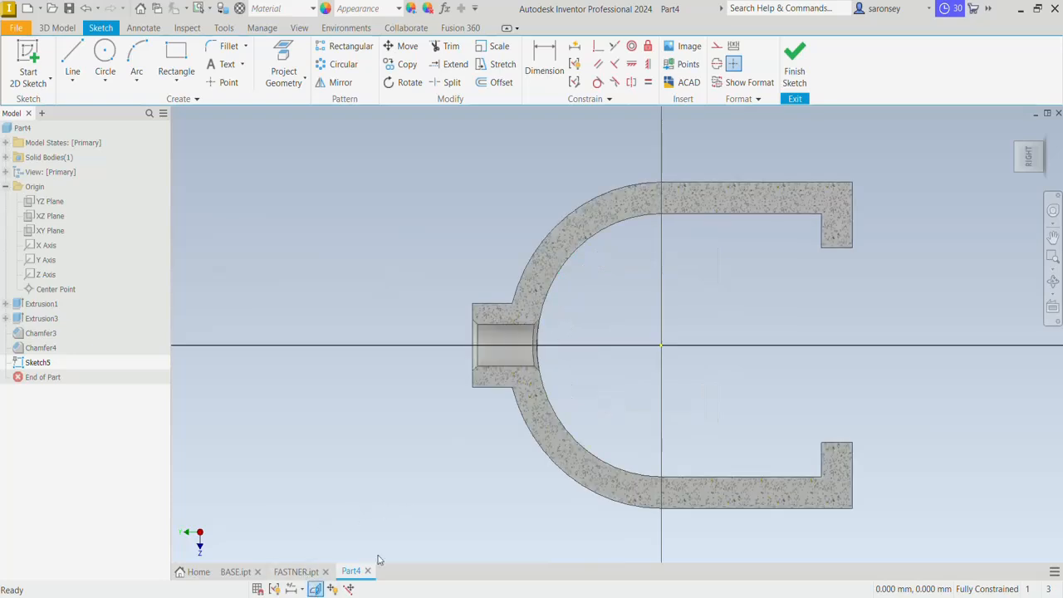
# Sketch a closed trapezoid about 3.3 mm high outside the boss, wider edge uppermost, with a line joining the midpoints of its parallel edges
pyautogui.scroll(-3, 556, 379)
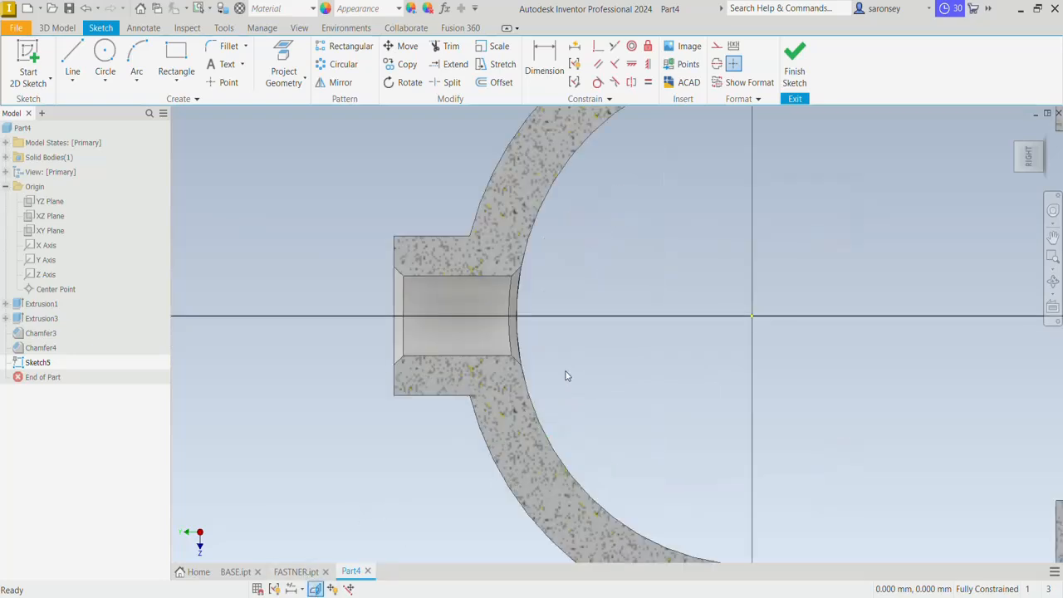
pyautogui.click(72, 63)
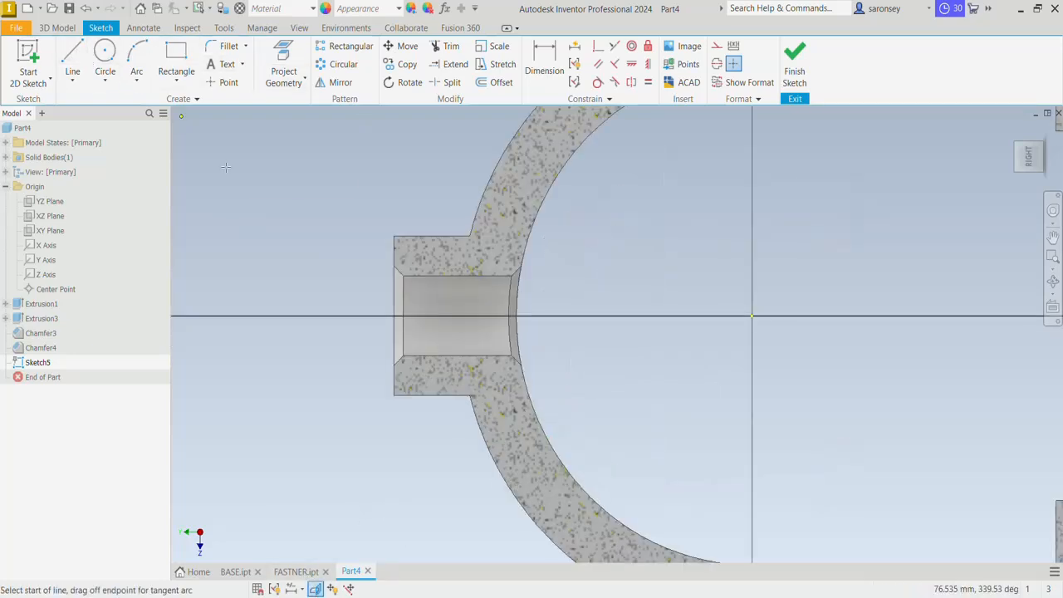
pyautogui.click(283, 260)
pyautogui.click(338, 260)
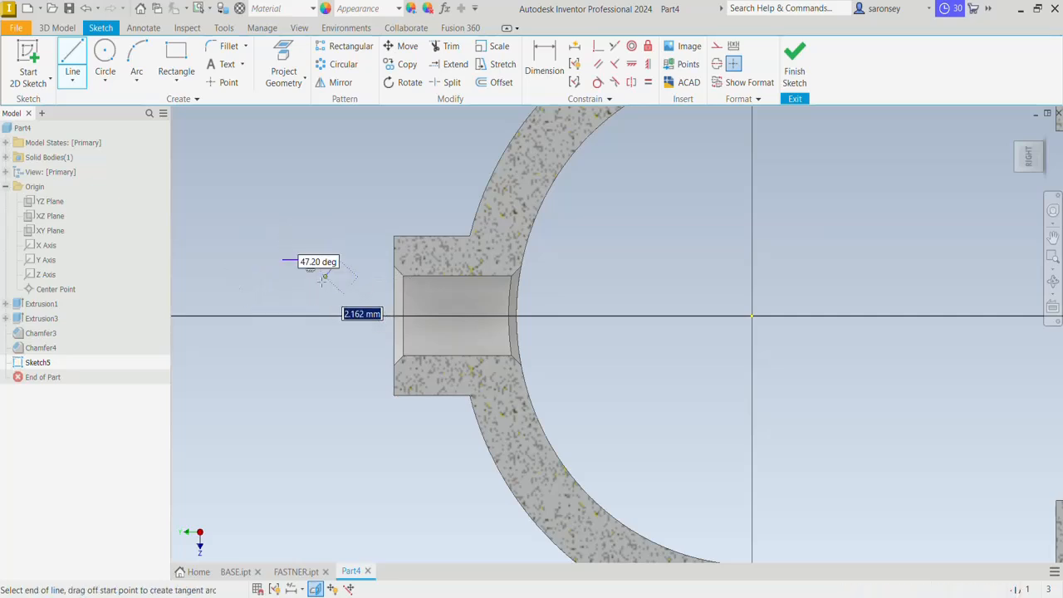
pyautogui.click(318, 292)
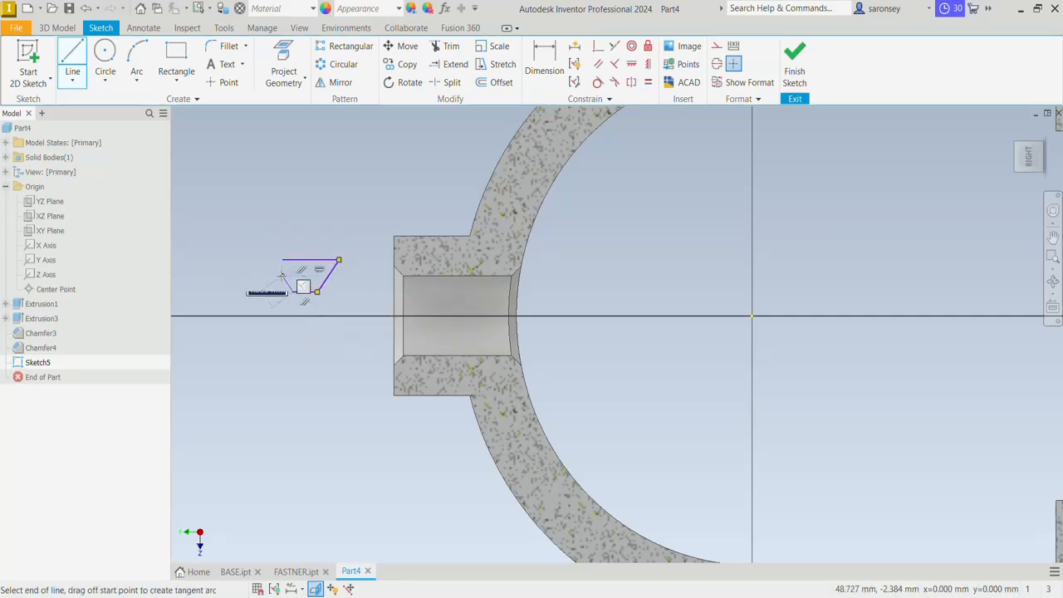
pyautogui.click(292, 292)
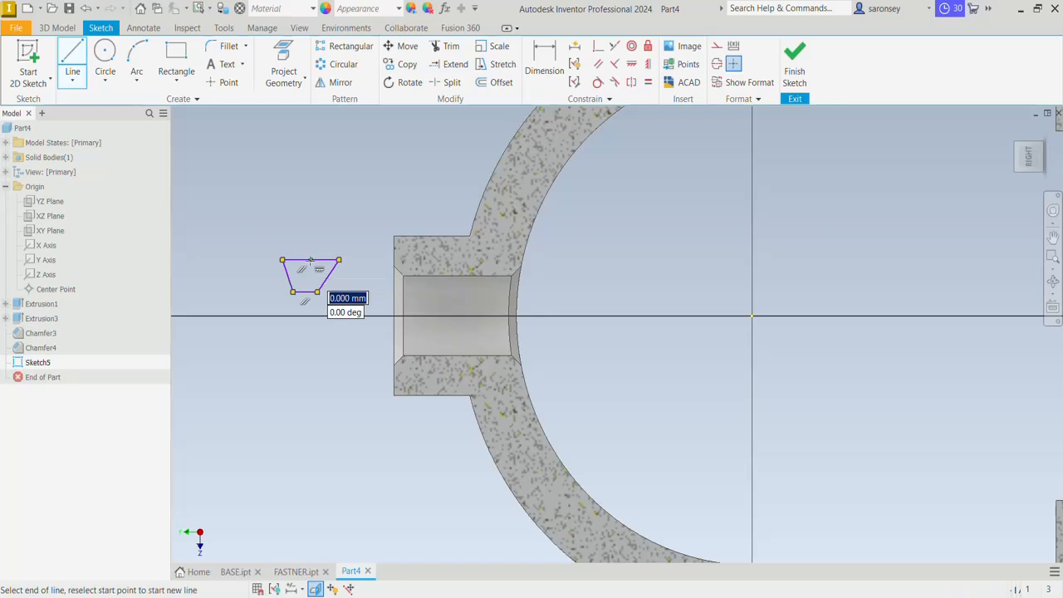
pyautogui.click(305, 292)
pyautogui.rightClick(337, 208)
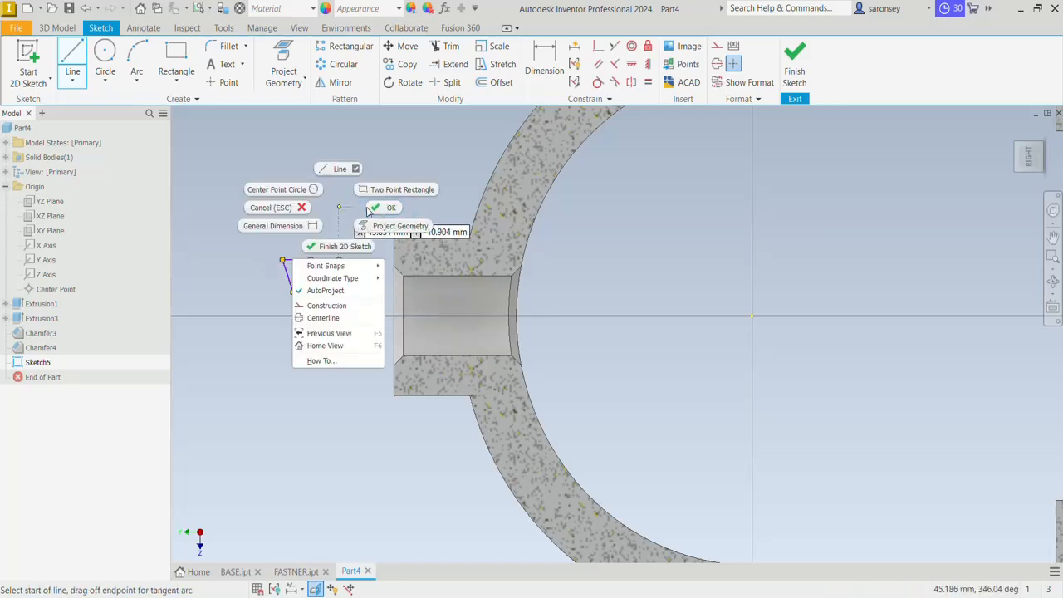
pyautogui.click(372, 208)
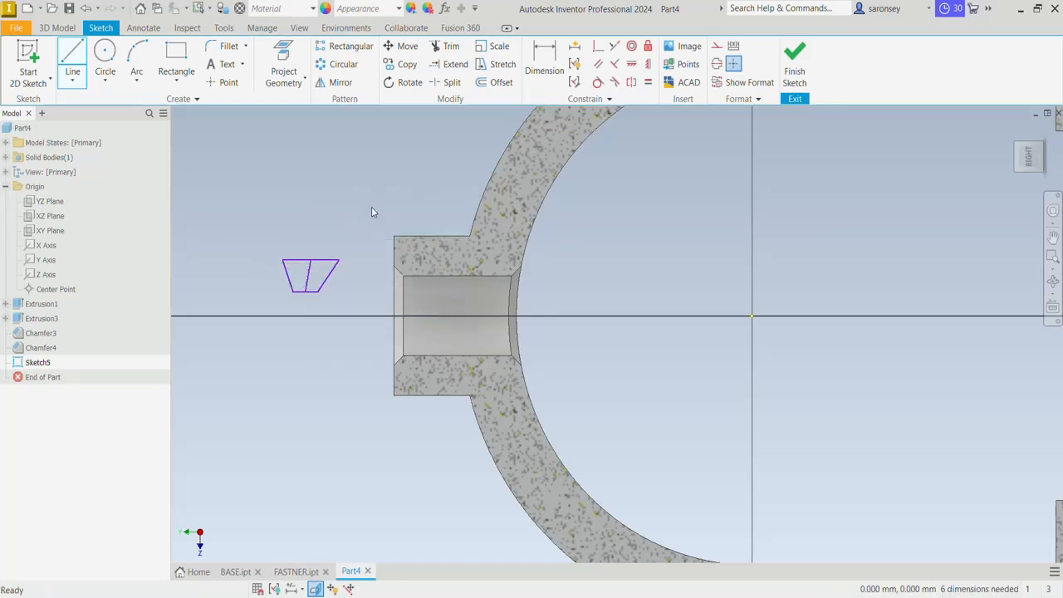
# Constrain the trapezoid's middle line vertical and make its two slanted sides symmetric about that line
pyautogui.click(648, 64)
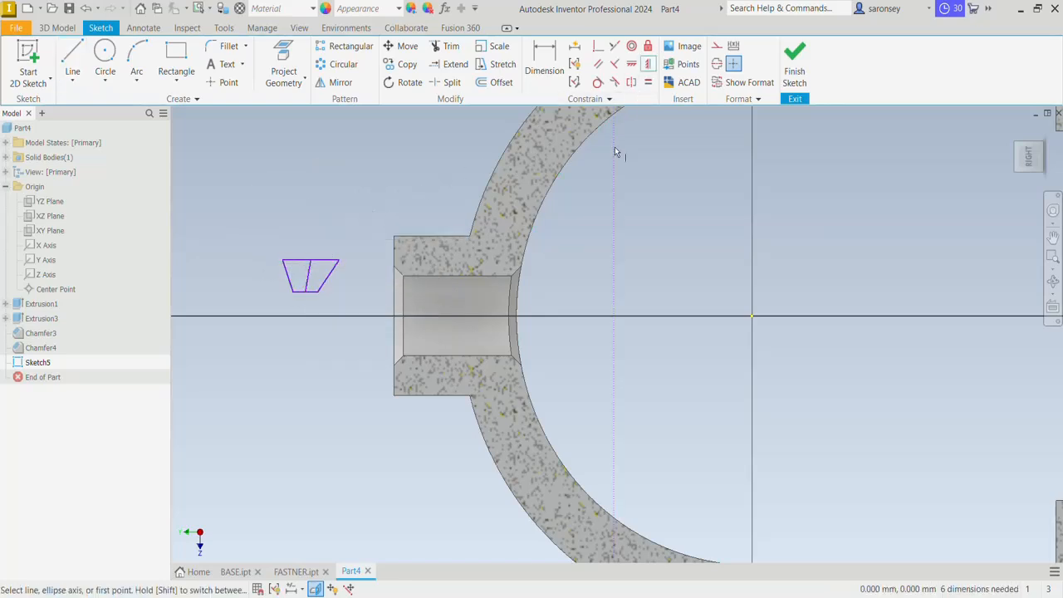
pyautogui.click(310, 276)
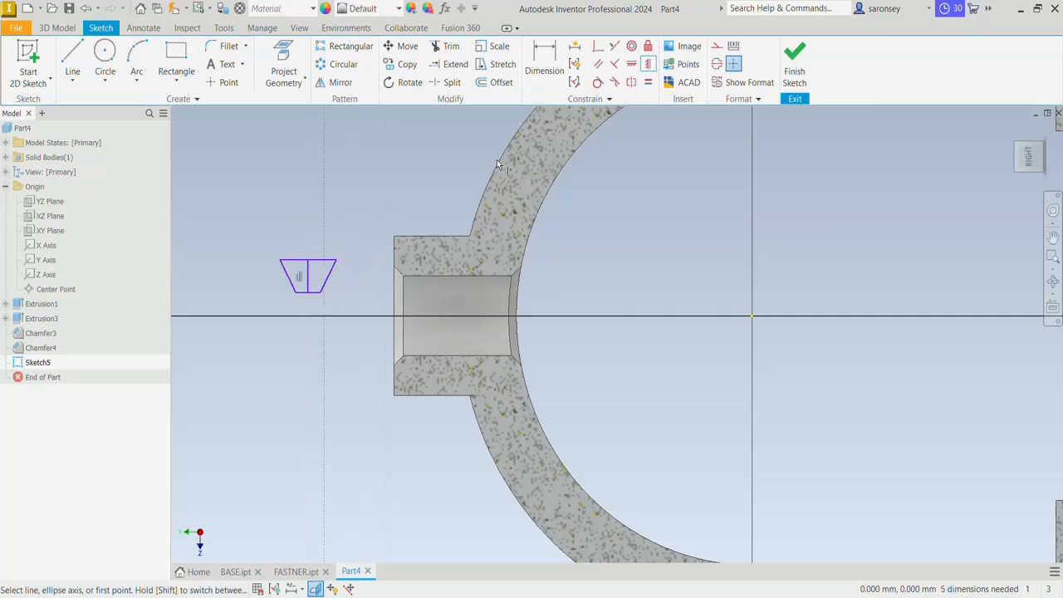
pyautogui.click(631, 83)
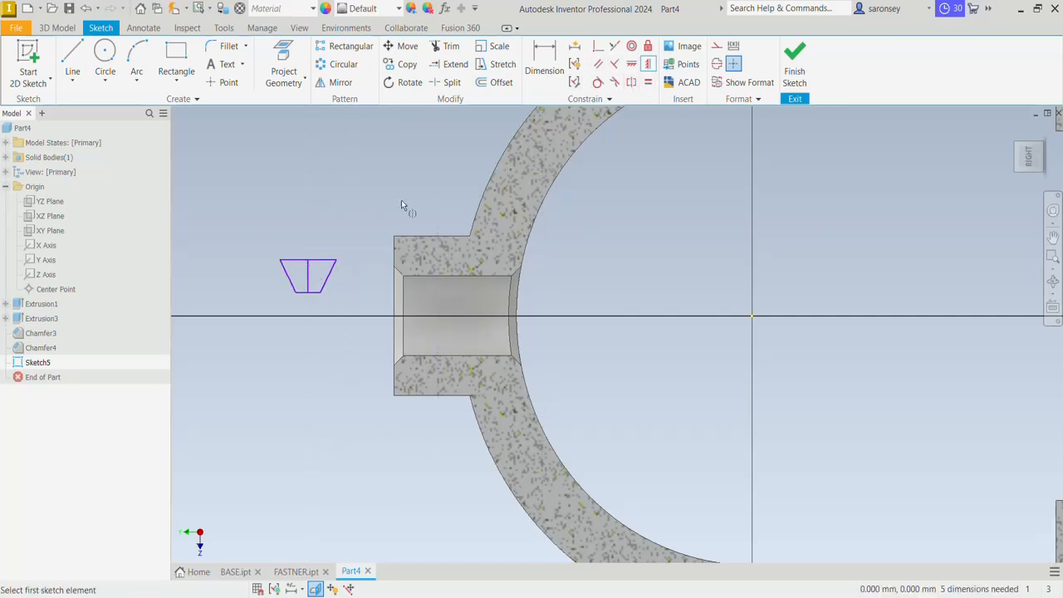
pyautogui.click(290, 278)
pyautogui.click(331, 281)
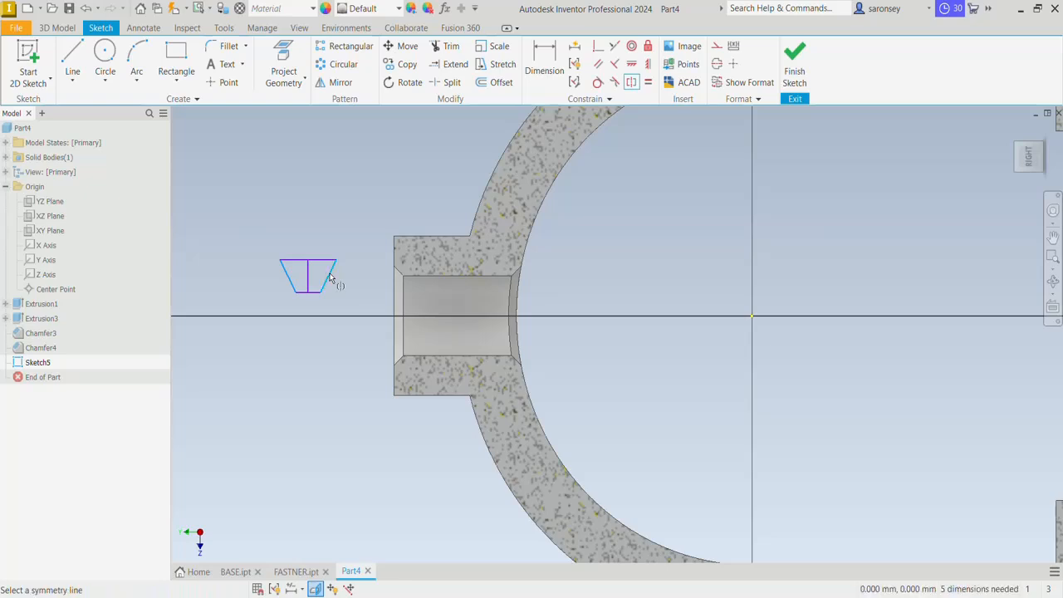
pyautogui.click(311, 281)
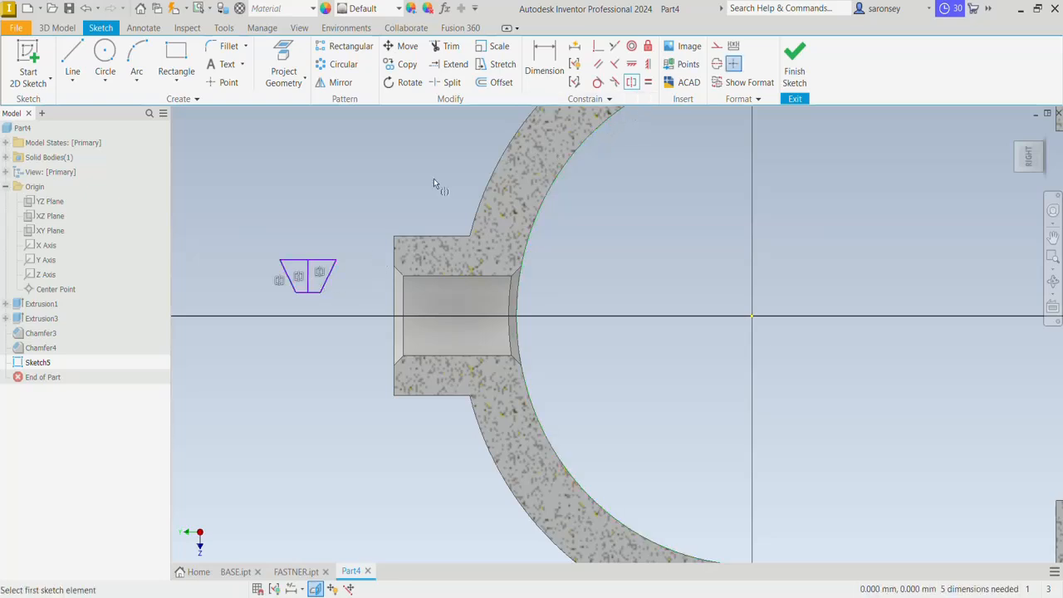
pyautogui.rightClick(348, 202)
pyautogui.click(387, 196)
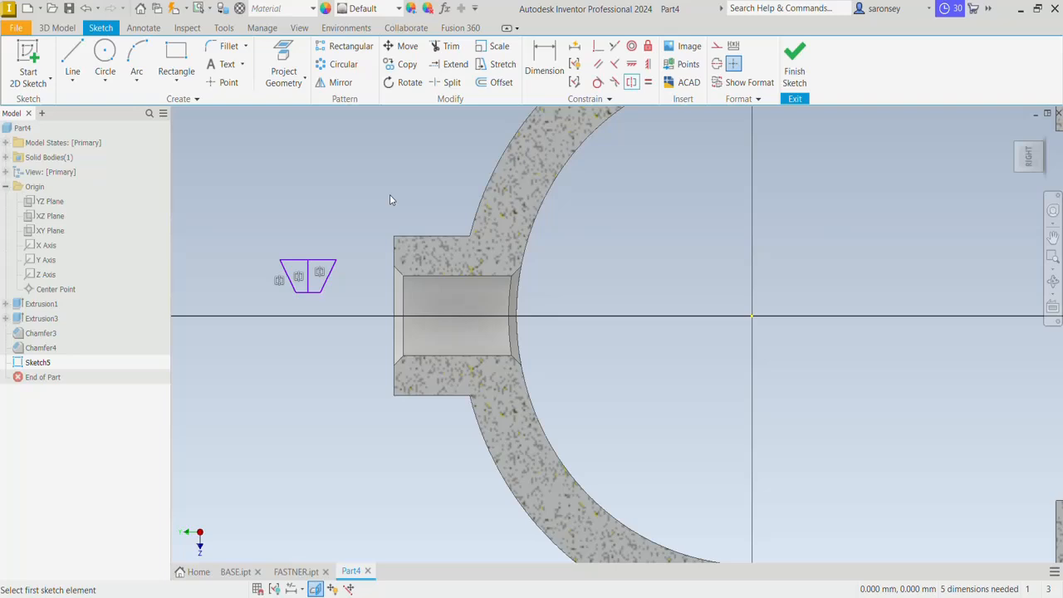
# Convert the trapezoid's middle line to construction geometry
pyautogui.click(308, 271)
pyautogui.click(717, 46)
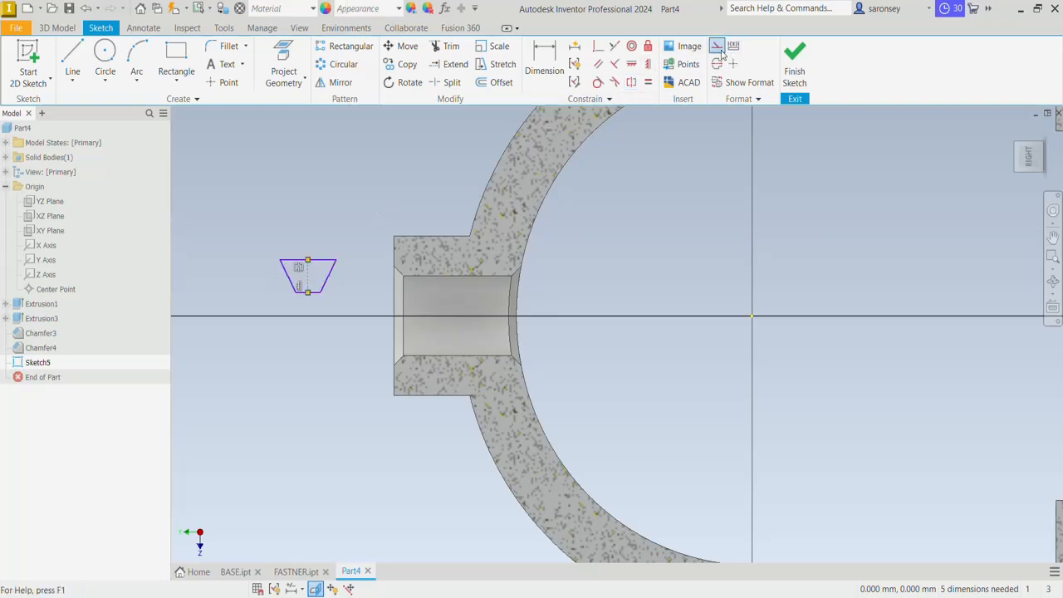
pyautogui.click(441, 202)
# Project the hole's lower wall edge and the outer edge of the boss's chamfer into the sketch, and convert both to construction lines
pyautogui.moveTo(441, 202); pyautogui.dragTo(496, 199, button='middle')
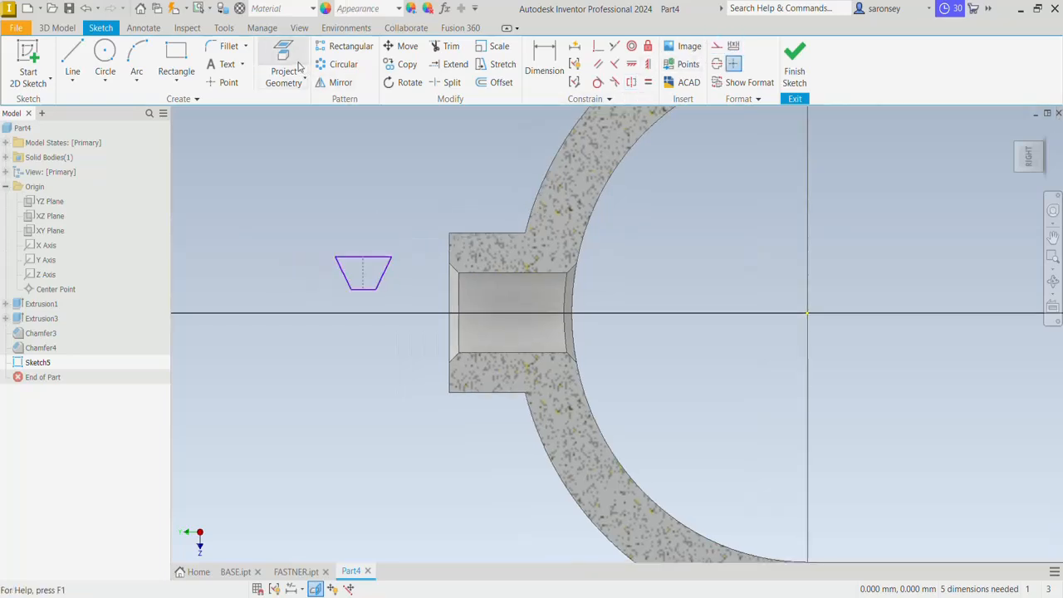
pyautogui.click(295, 67)
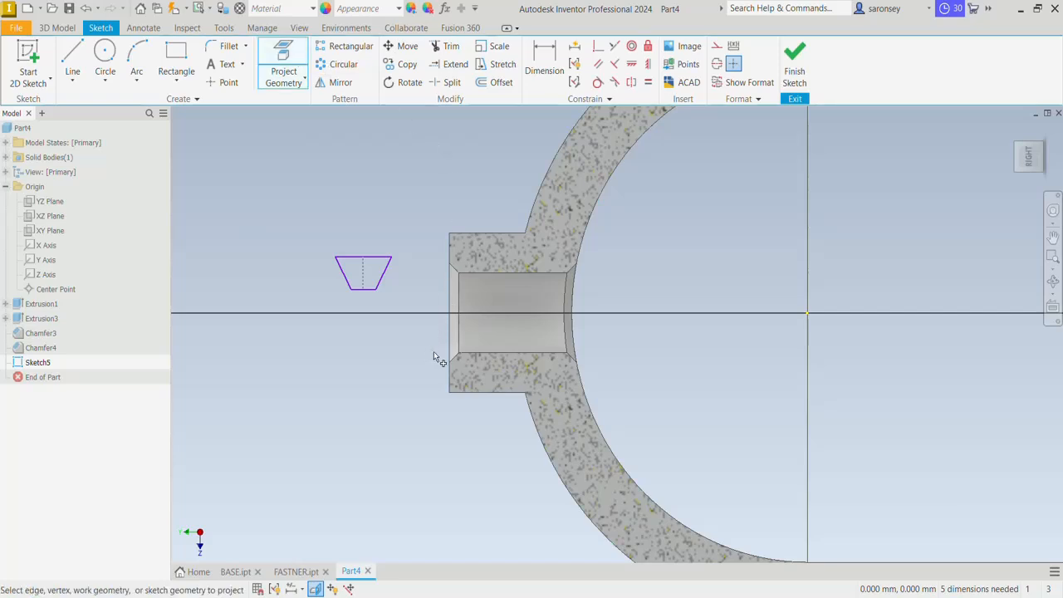
pyautogui.click(476, 353)
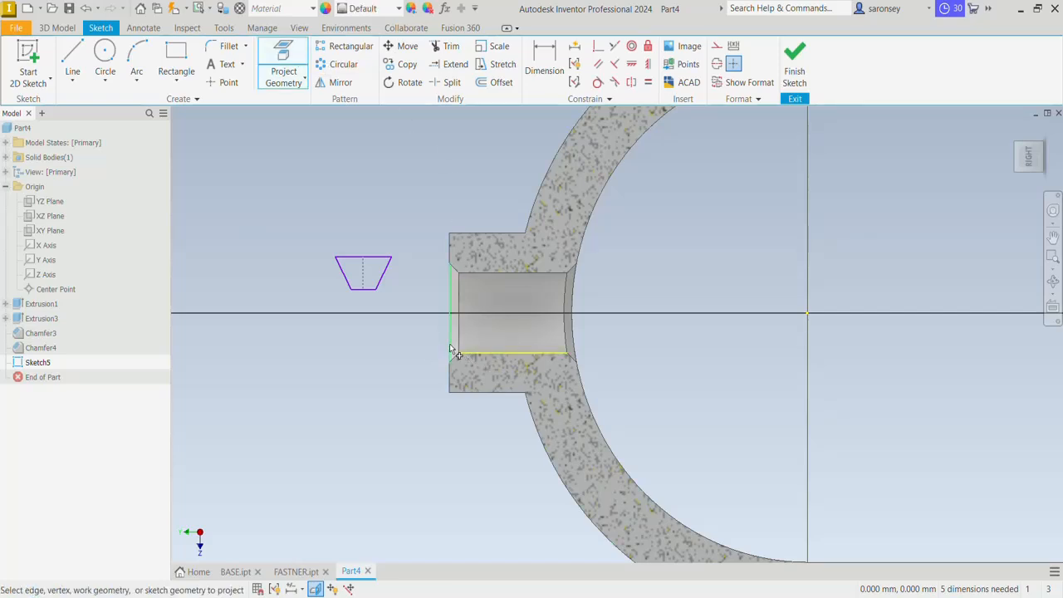
pyautogui.click(451, 350)
pyautogui.rightClick(399, 352)
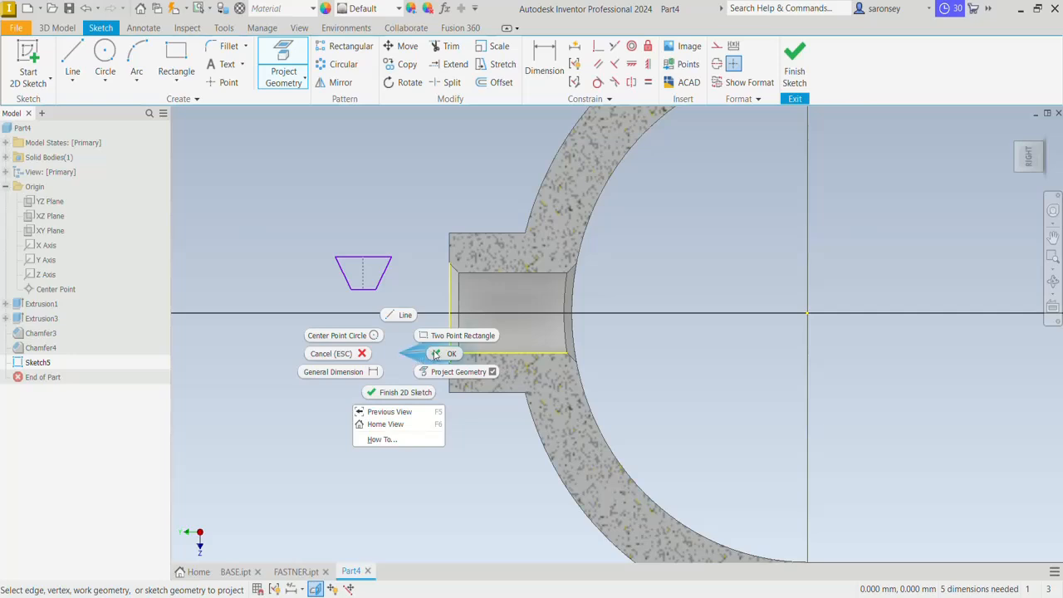
pyautogui.click(434, 352)
pyautogui.moveTo(432, 245); pyautogui.dragTo(592, 408)
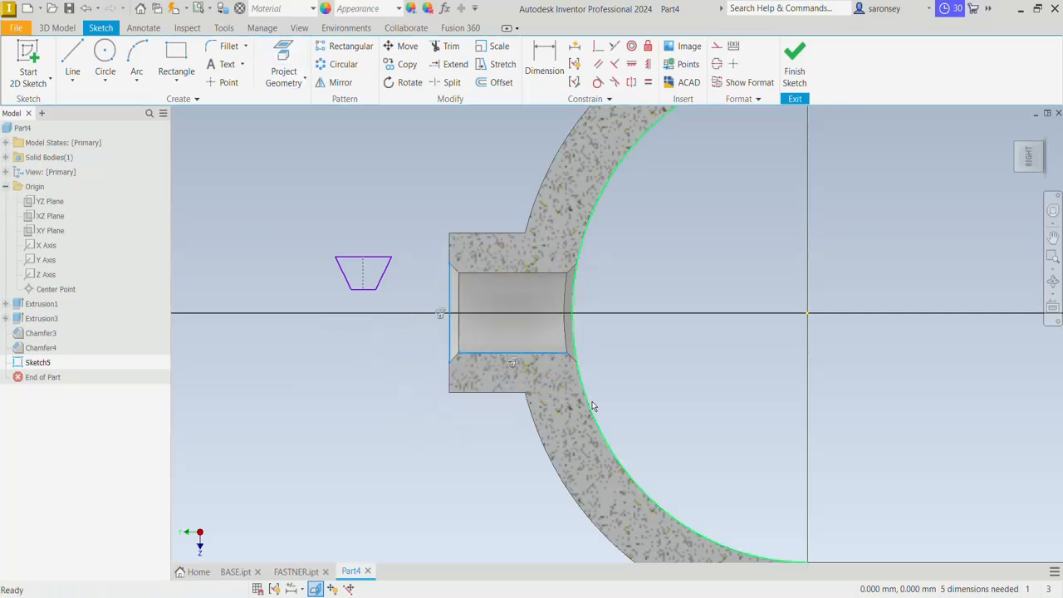
pyautogui.click(733, 64)
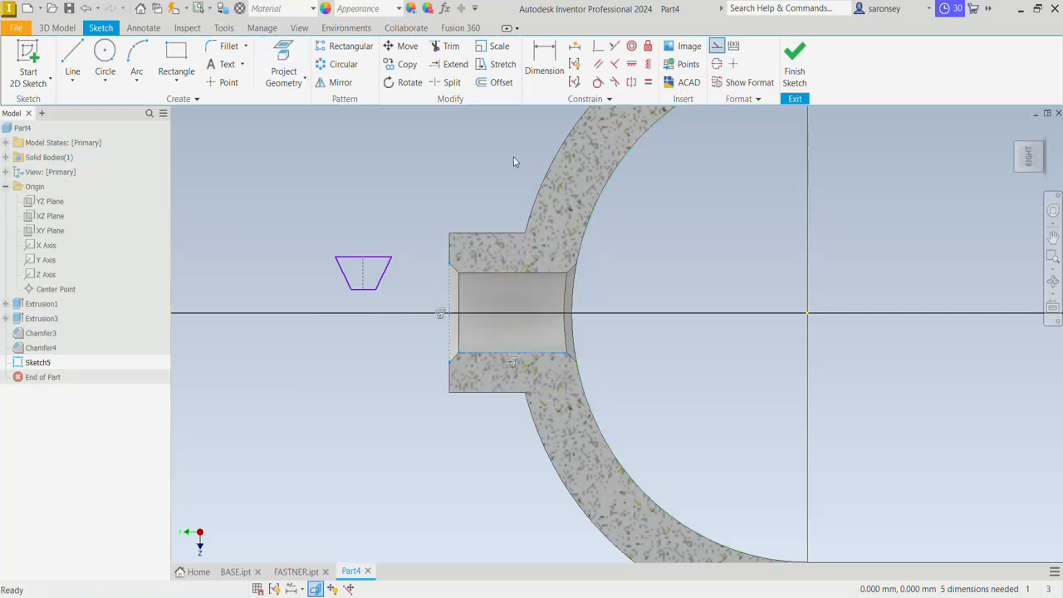
# Make the trapezoid's corner nearest the boss coincident with the projected chamfer edge, and its long edge collinear with the projected hole edge
pyautogui.click(598, 46)
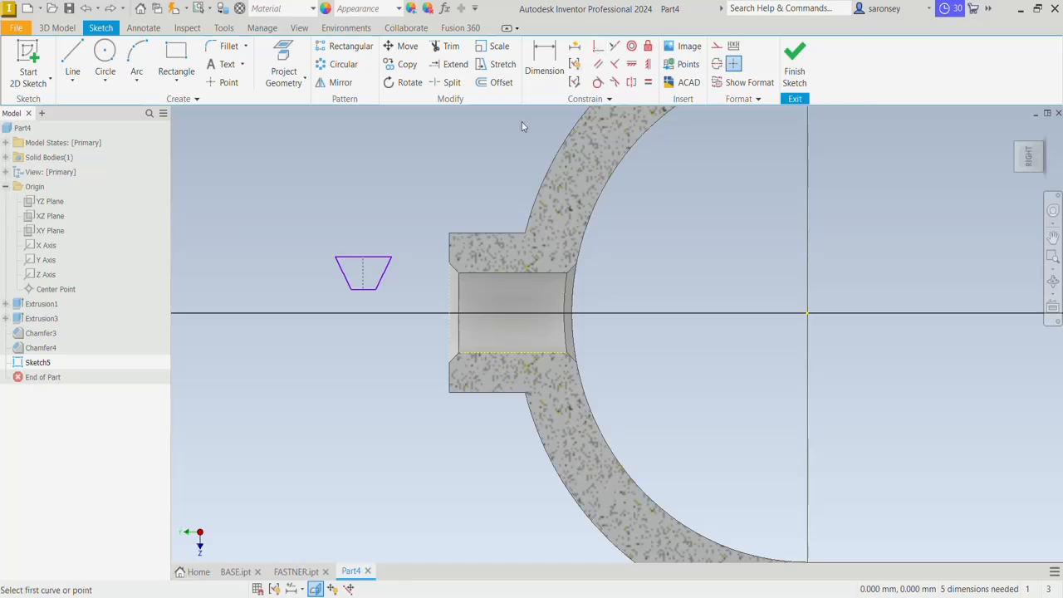
pyautogui.click(393, 263)
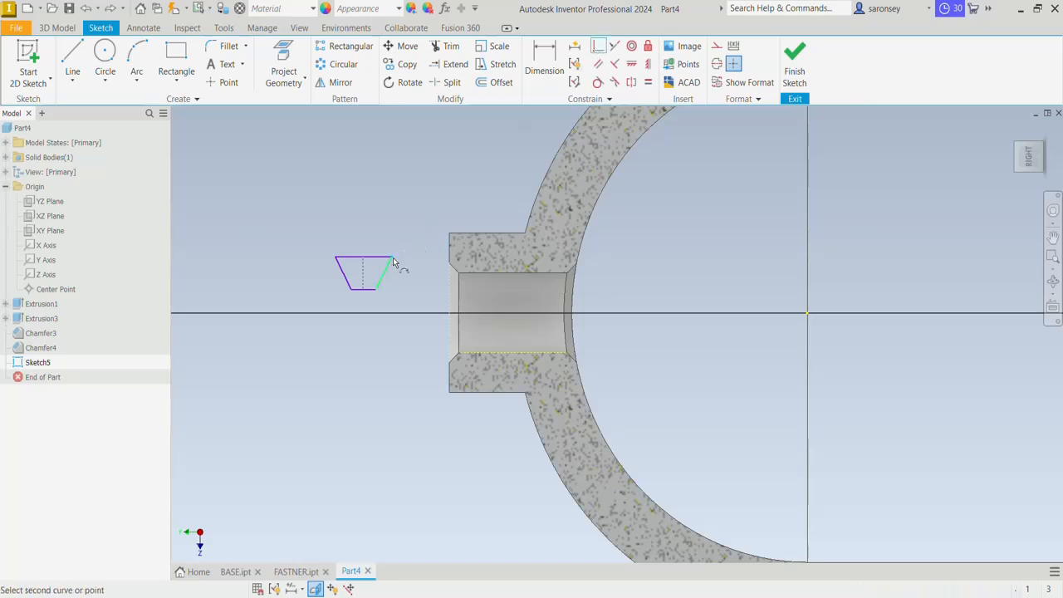
pyautogui.click(452, 339)
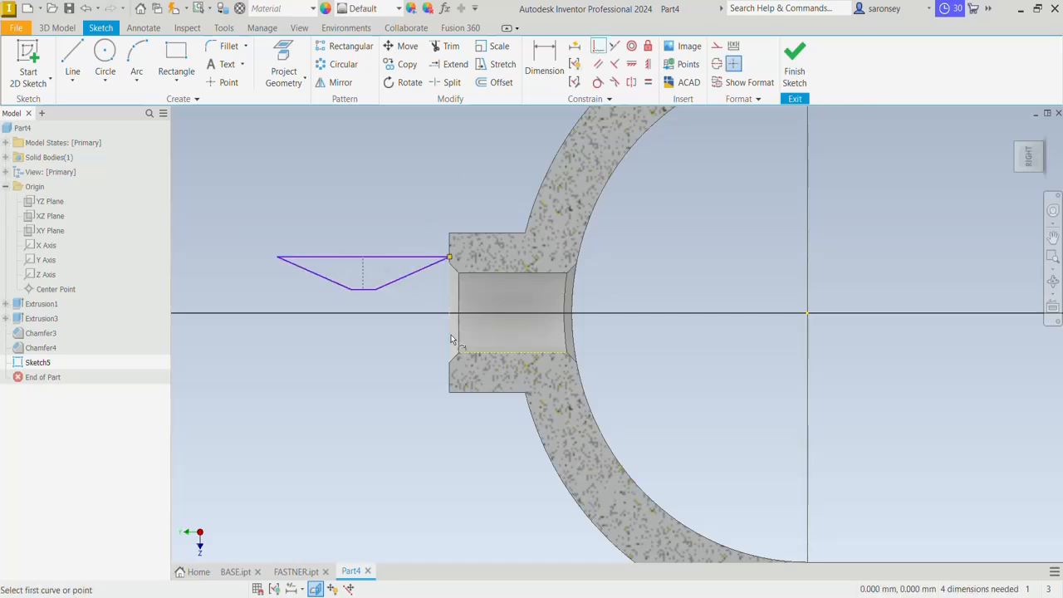
pyautogui.click(615, 47)
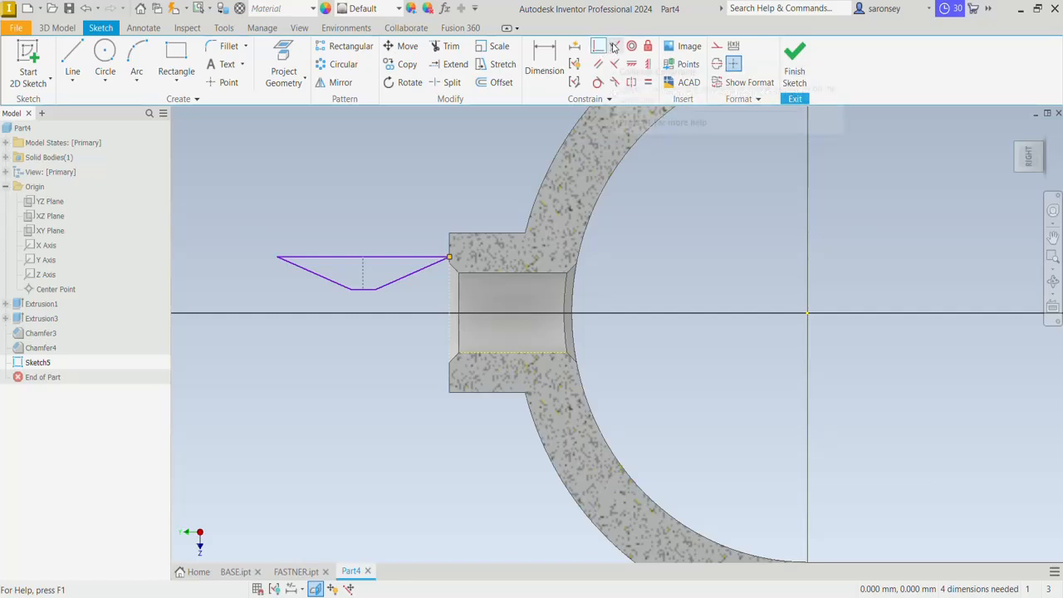
pyautogui.click(397, 257)
pyautogui.click(491, 353)
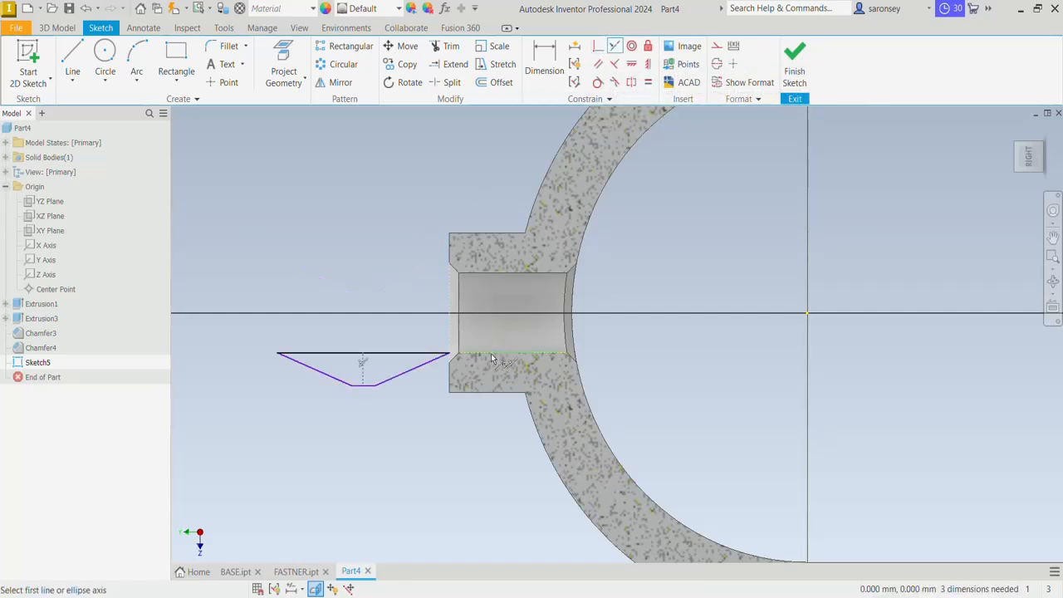
# Dimension the trapezoid's height along its middle line as 0.92 mm
pyautogui.click(544, 60)
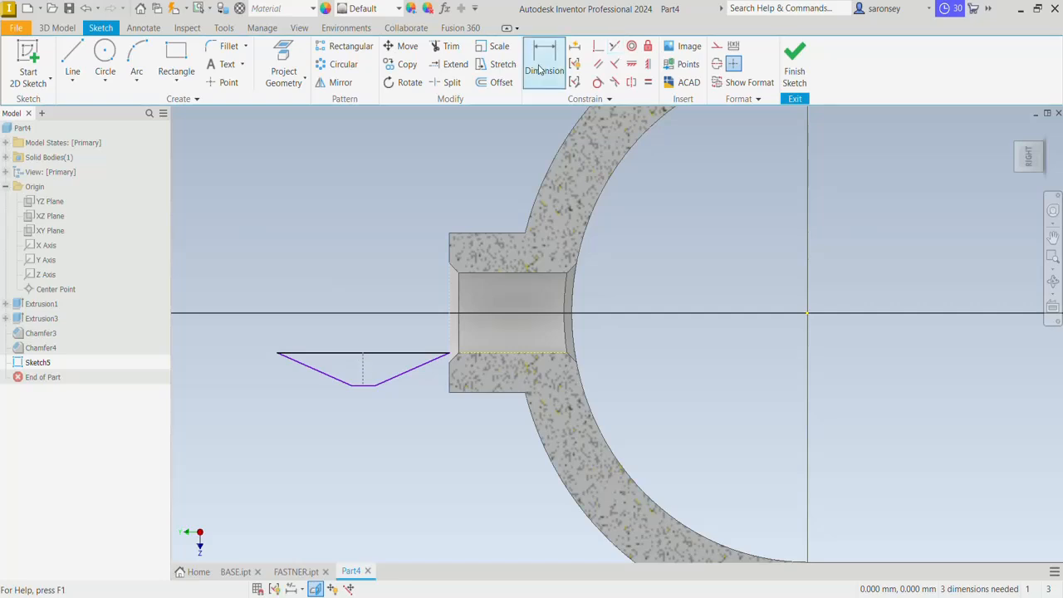
pyautogui.click(363, 363)
pyautogui.click(265, 367)
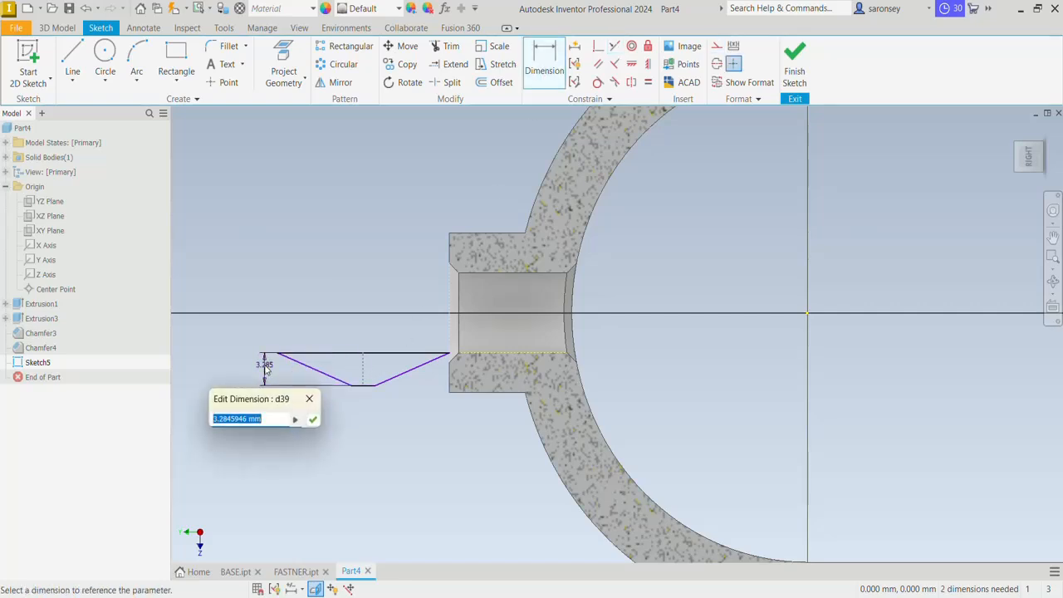
pyautogui.write('0.92')
pyautogui.press('Return')
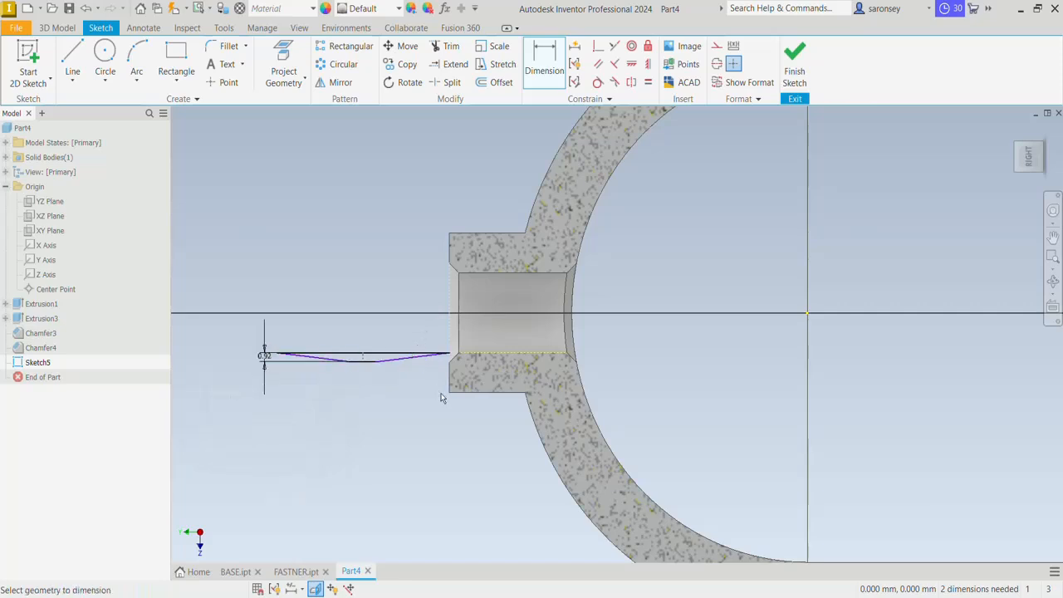
# Dimension the angle between the trapezoid's two slanted sides as 28 degrees
pyautogui.scroll(3, 368, 387)
pyautogui.click(295, 335)
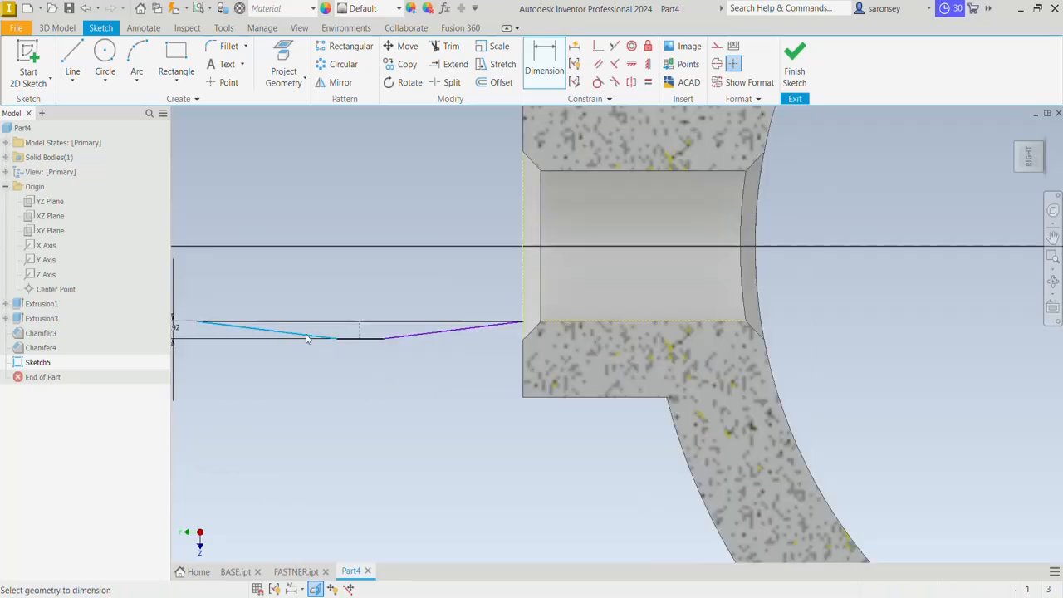
pyautogui.click(405, 336)
pyautogui.click(391, 311)
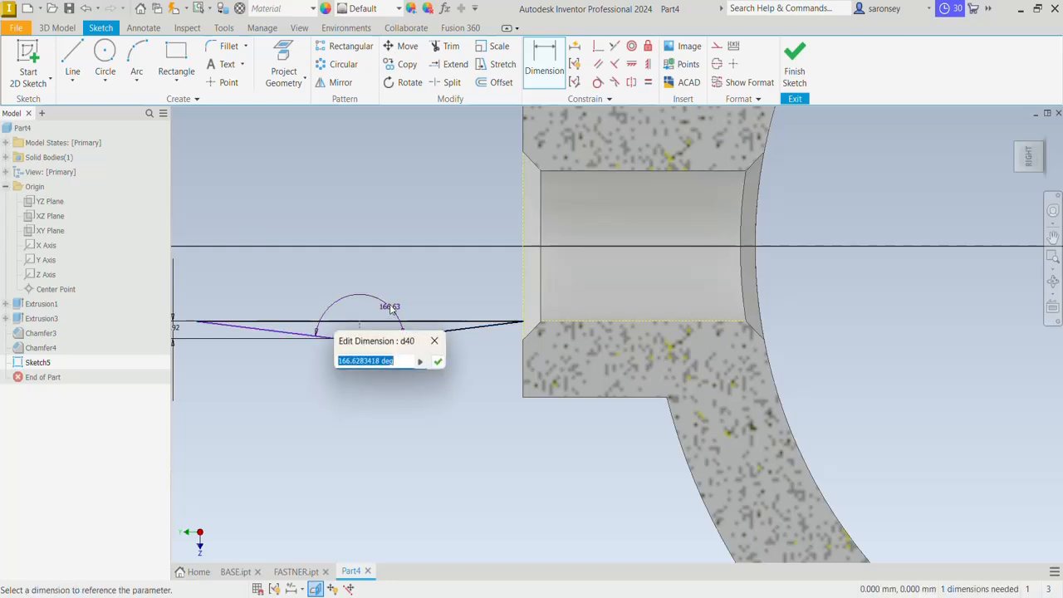
pyautogui.write('28')
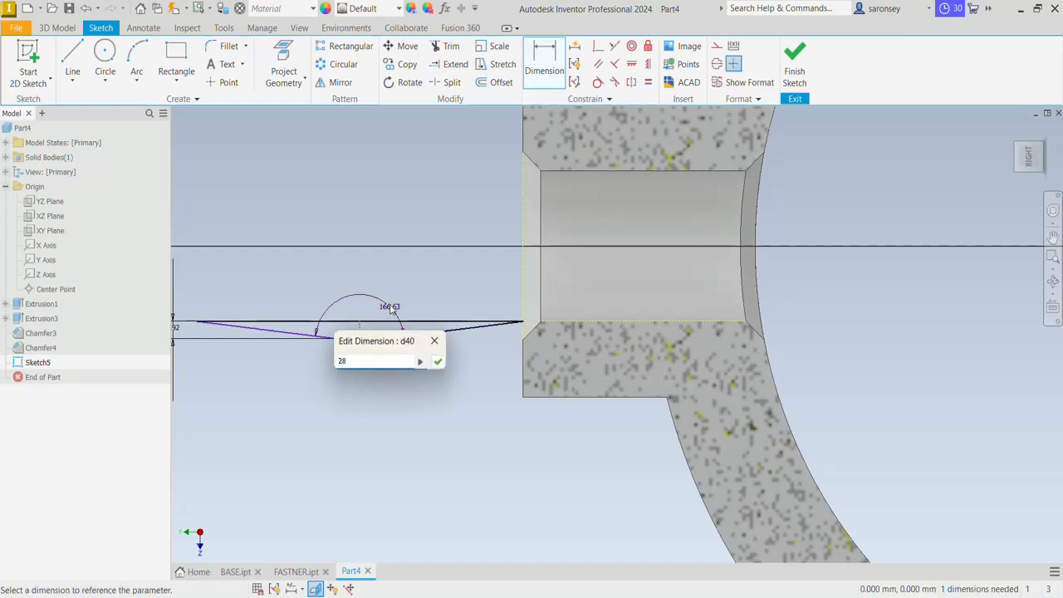
pyautogui.press('Return')
# Dimension the trapezoid's short edge, parallel to the projected hole edge, as 0.685 mm and finish the sketch
pyautogui.scroll(-3, 413, 418)
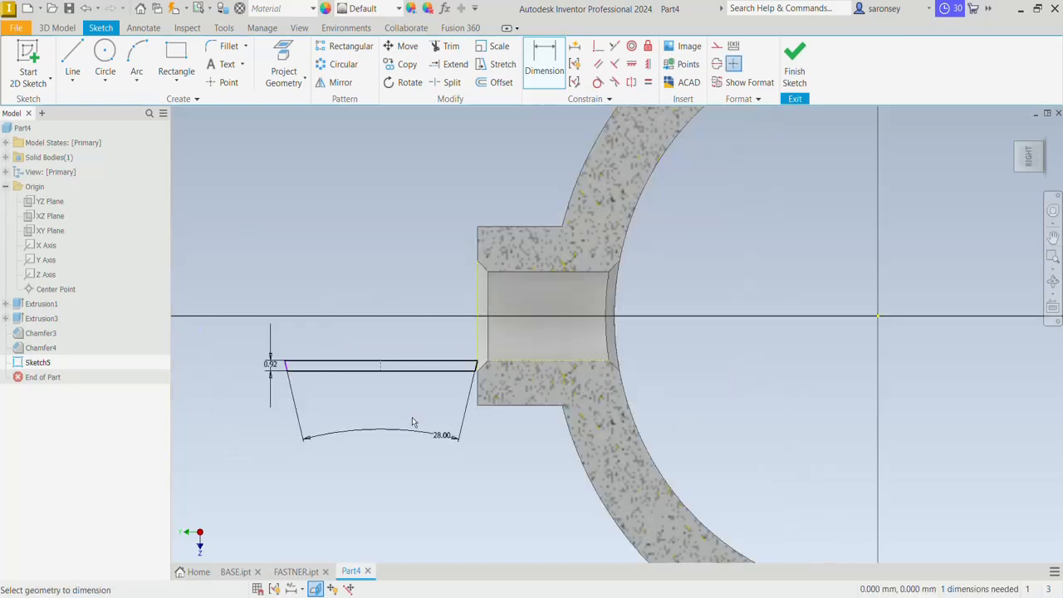
pyautogui.click(432, 371)
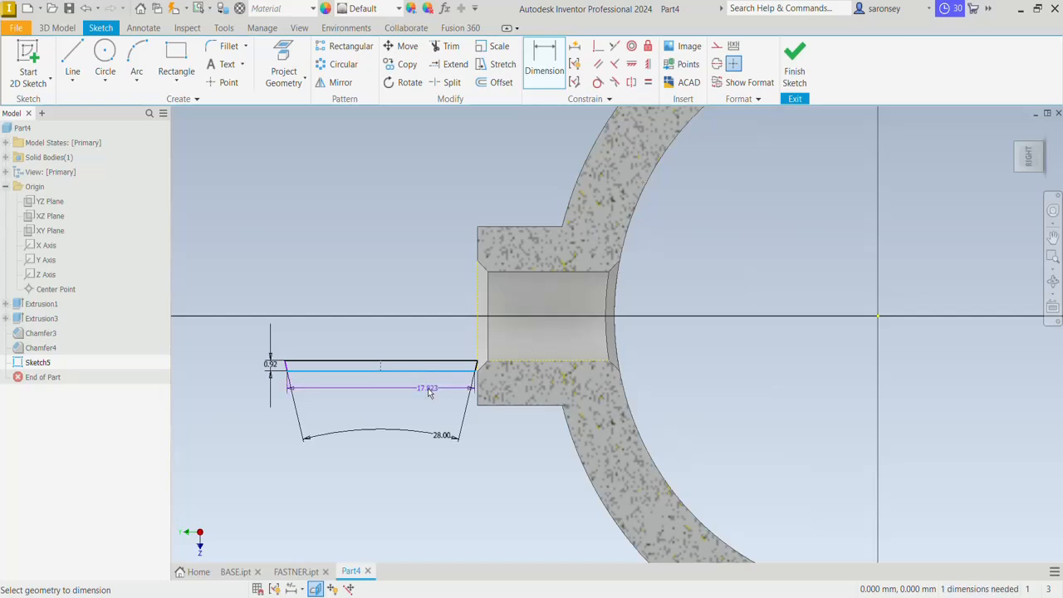
pyautogui.click(429, 391)
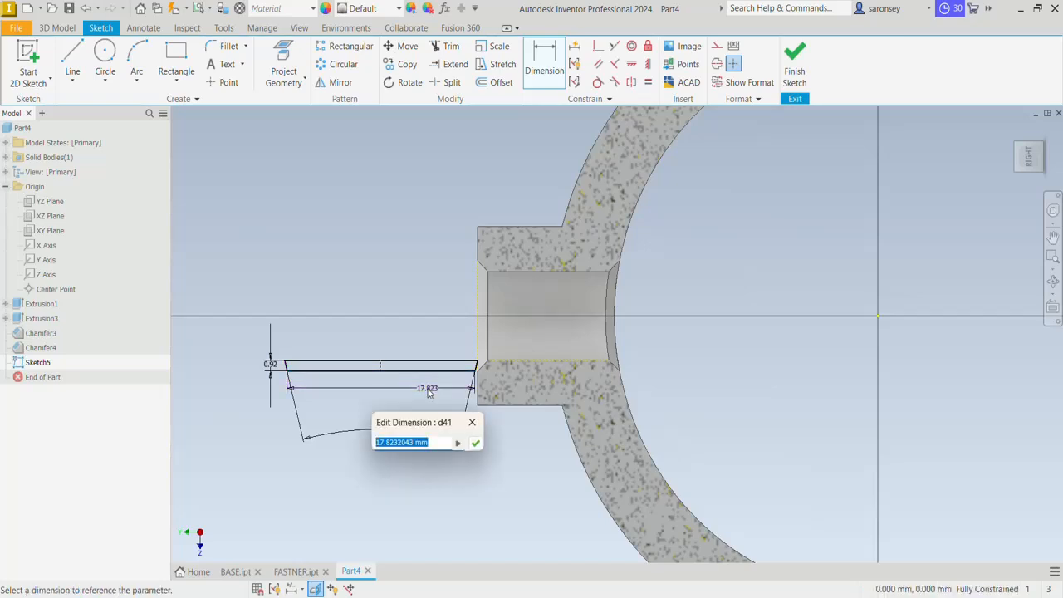
pyautogui.write('0.685')
pyautogui.press('Return')
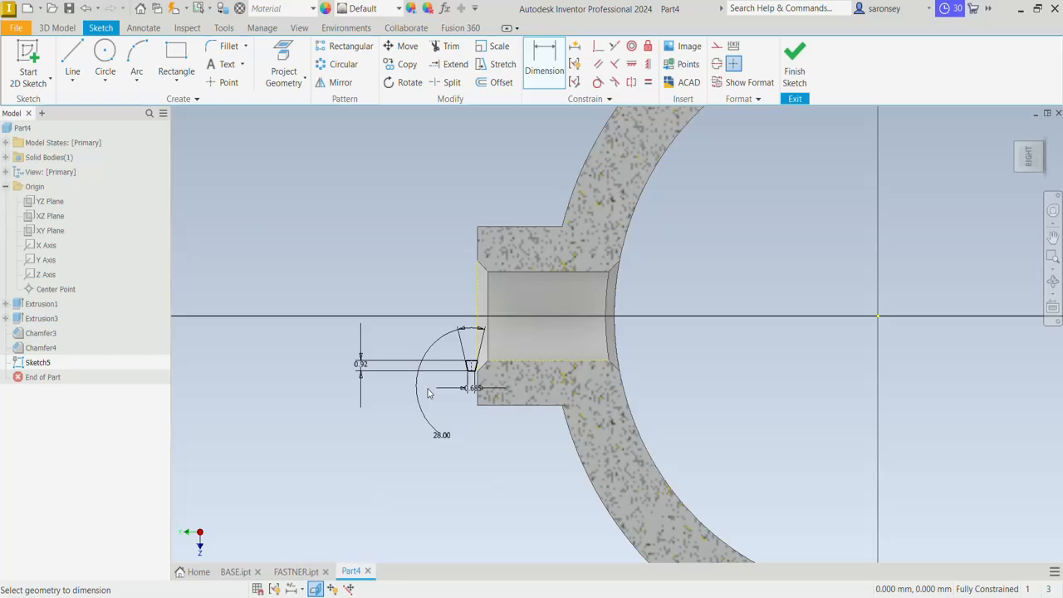
pyautogui.click(795, 66)
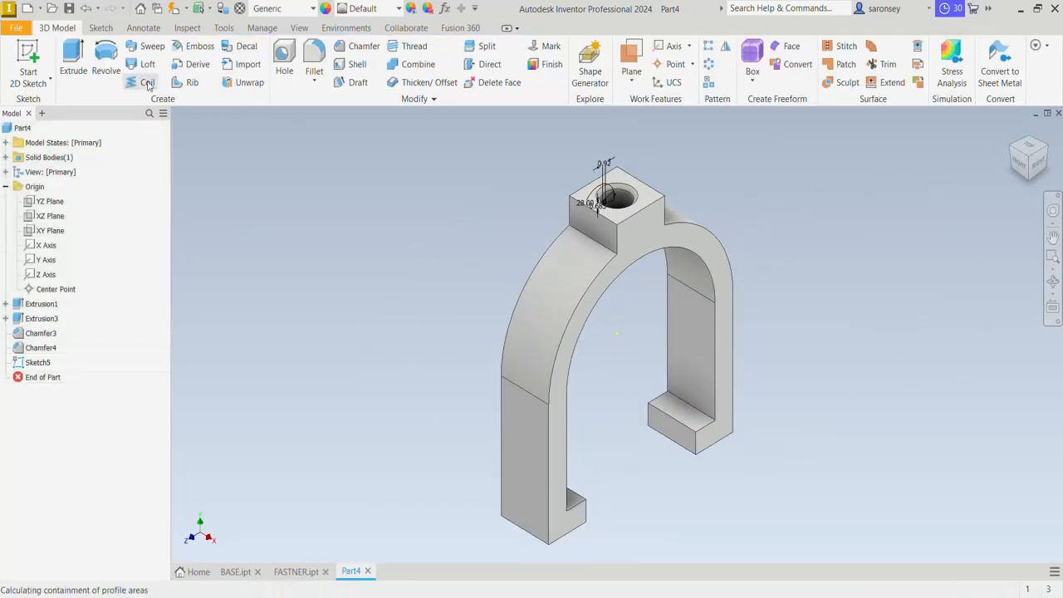
# Cut the hole's internal thread with a Coil of the trapezoid profile around the Y axis, using 1.75 mm pitch and 8 revolutions
pyautogui.click(147, 84)
pyautogui.scroll(5, 605, 198)
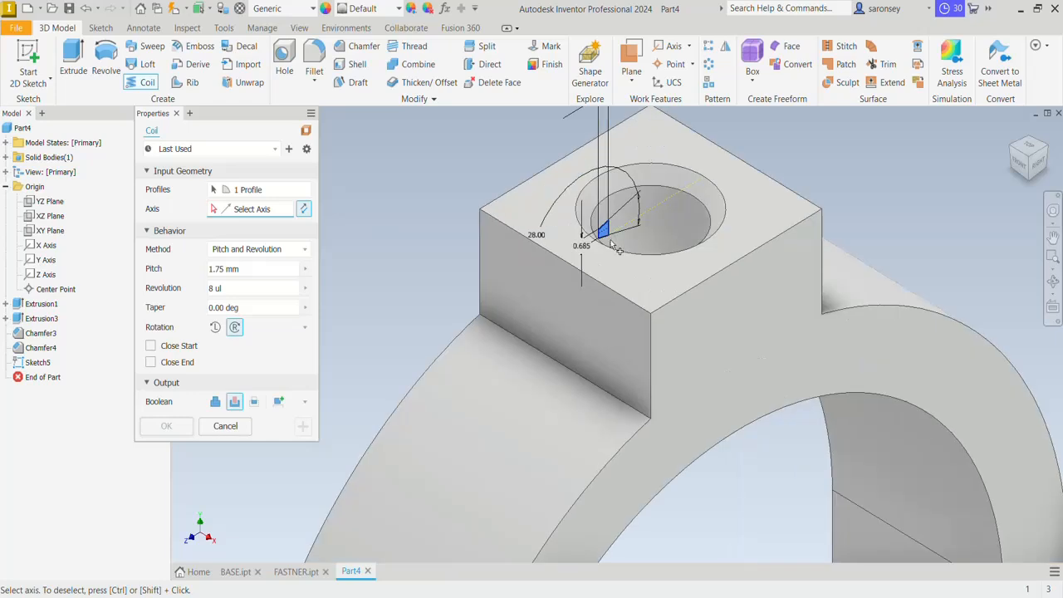
pyautogui.scroll(2, 615, 248)
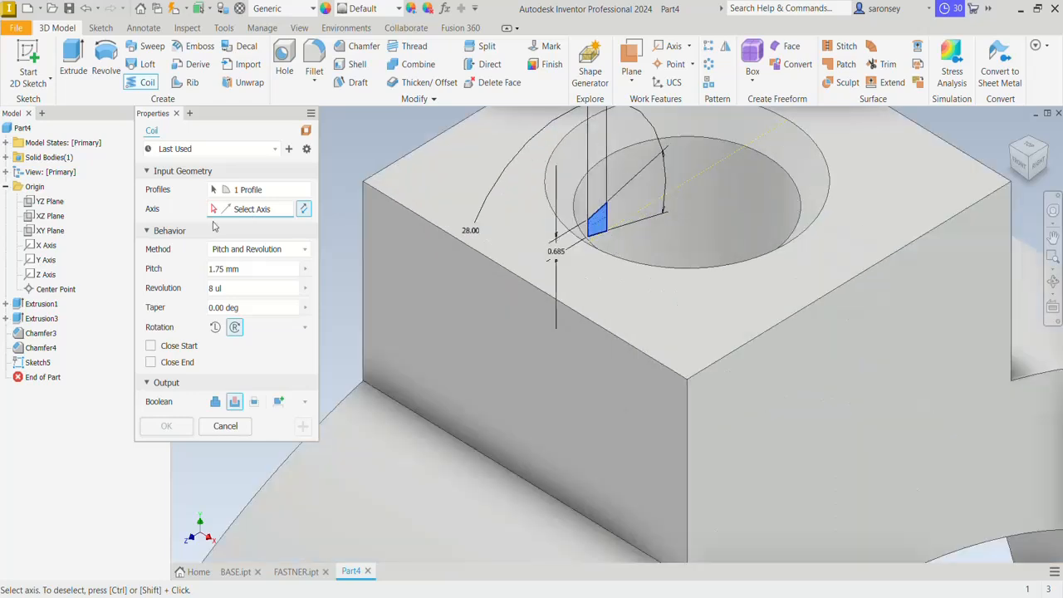
pyautogui.click(45, 261)
pyautogui.scroll(-3, 843, 326)
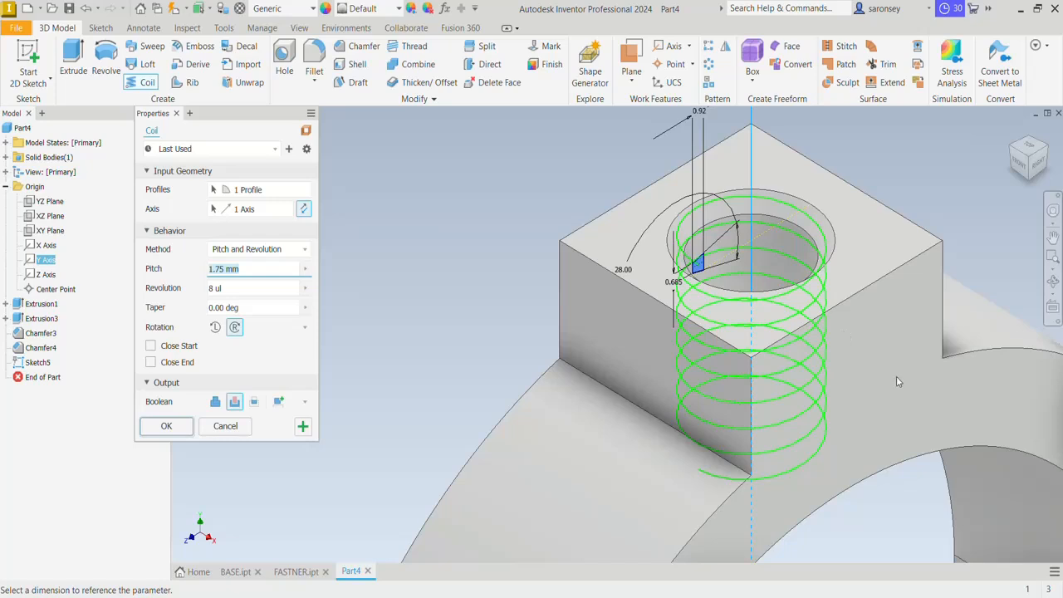
pyautogui.moveTo(897, 377); pyautogui.dragTo(799, 308, button='middle')
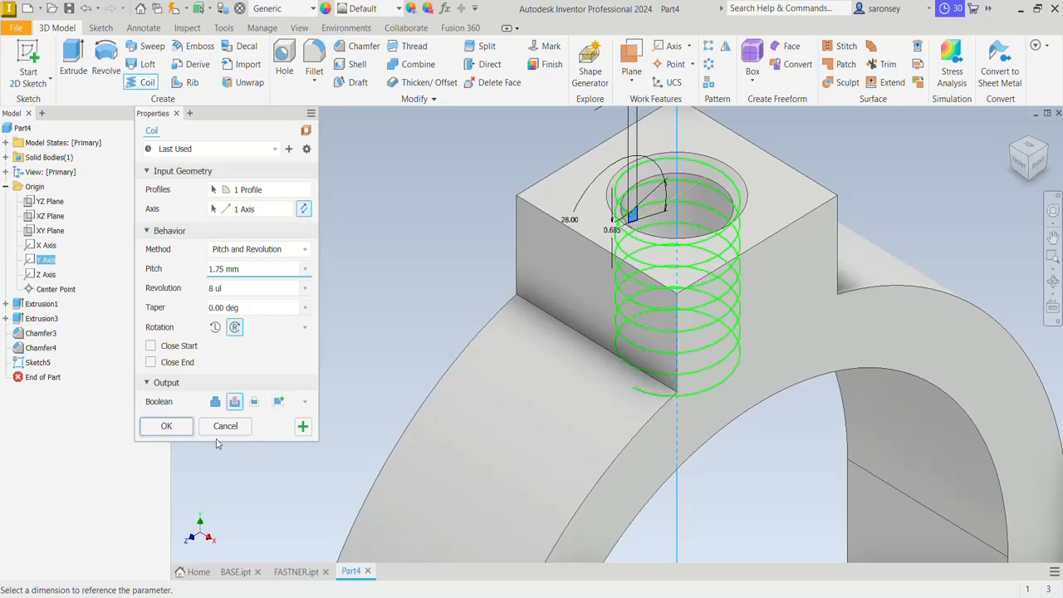
pyautogui.click(166, 427)
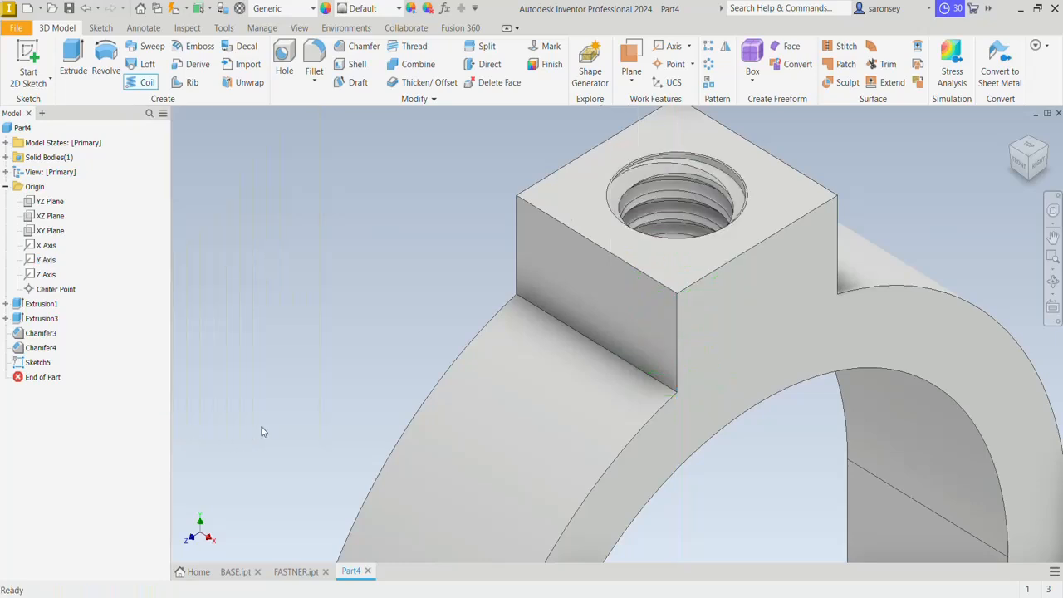
# Fillet the two edges where the square boss meets the arch's outer surface with a 4 mm radius
pyautogui.moveTo(853, 176)
pyautogui.keyDown('shift'); pyautogui.mouseDown(button='middle')
pyautogui.moveTo(854, 202)
pyautogui.moveTo(856, 189)
pyautogui.mouseUp(button='middle'); pyautogui.keyUp('shift')
pyautogui.scroll(2, 855, 189)
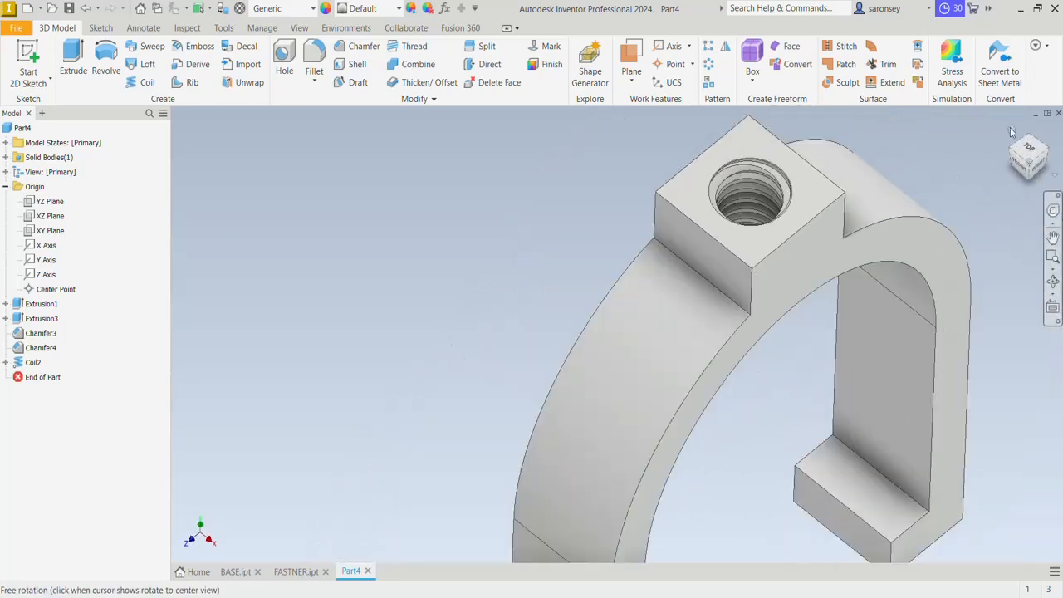
pyautogui.click(1012, 131)
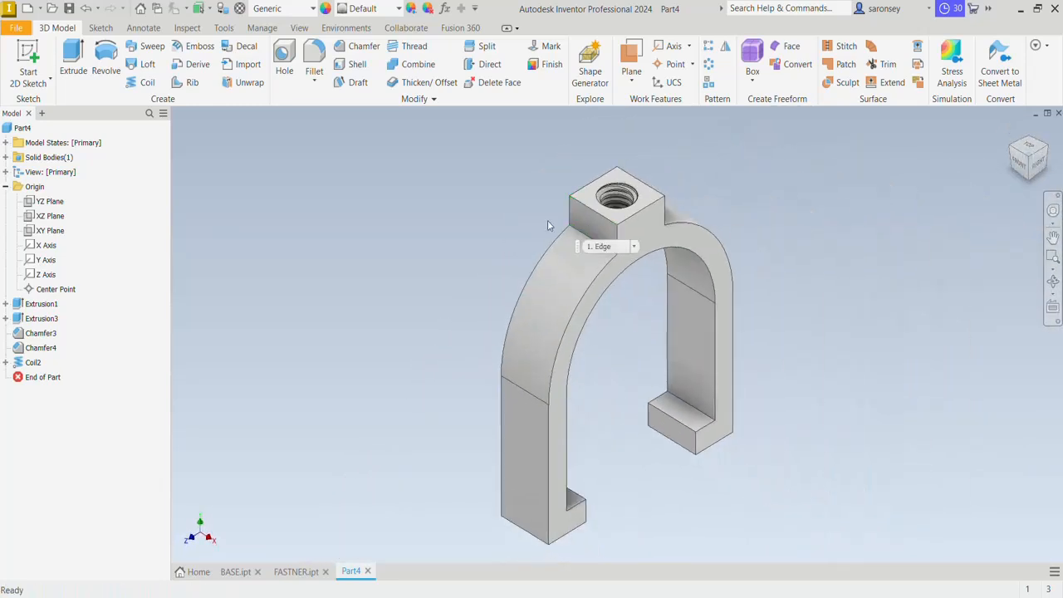
pyautogui.click(314, 60)
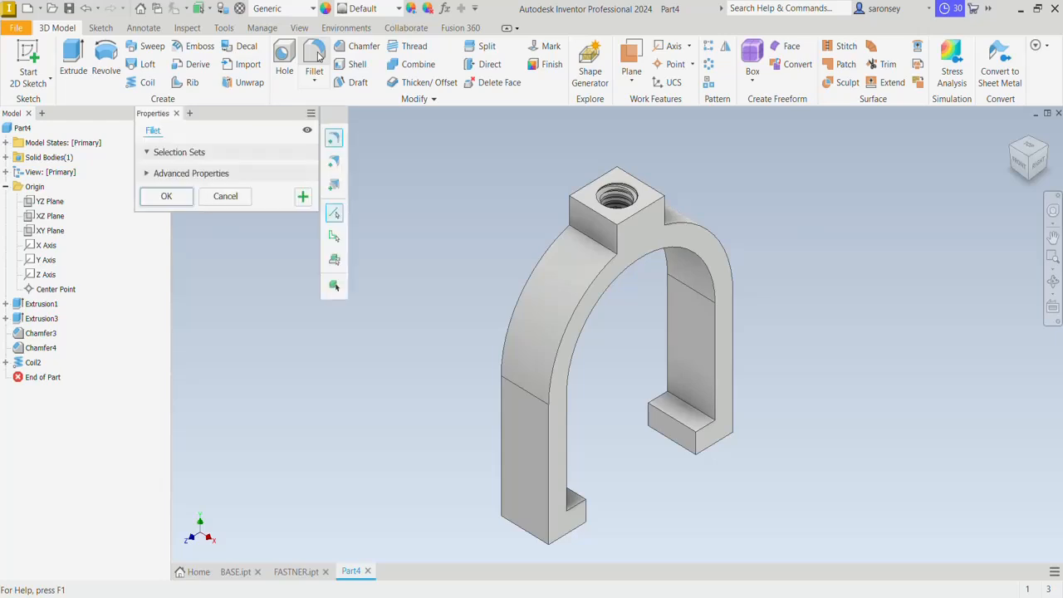
pyautogui.write('4')
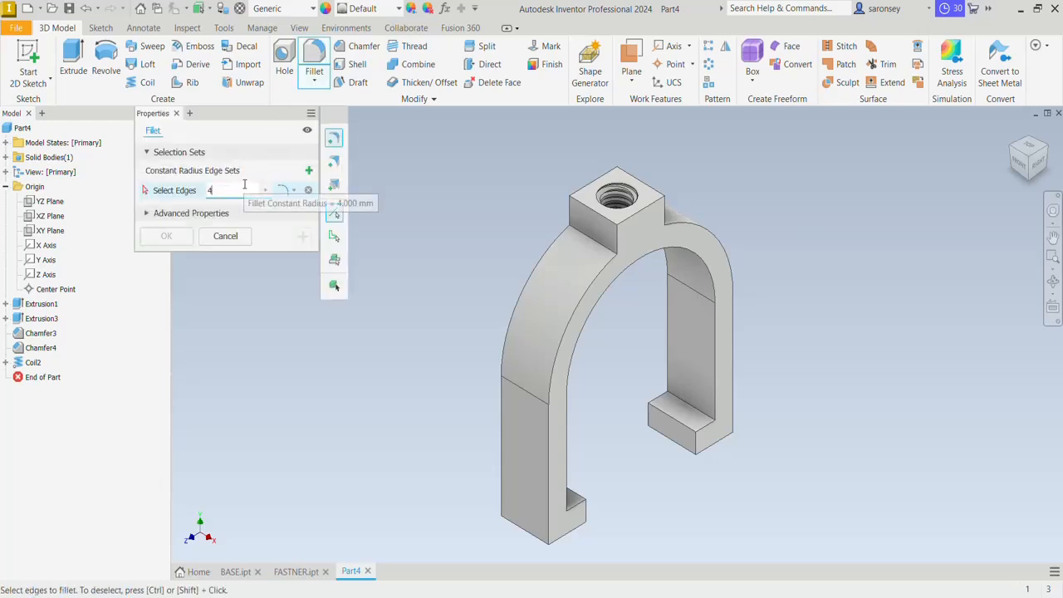
pyautogui.click(619, 239)
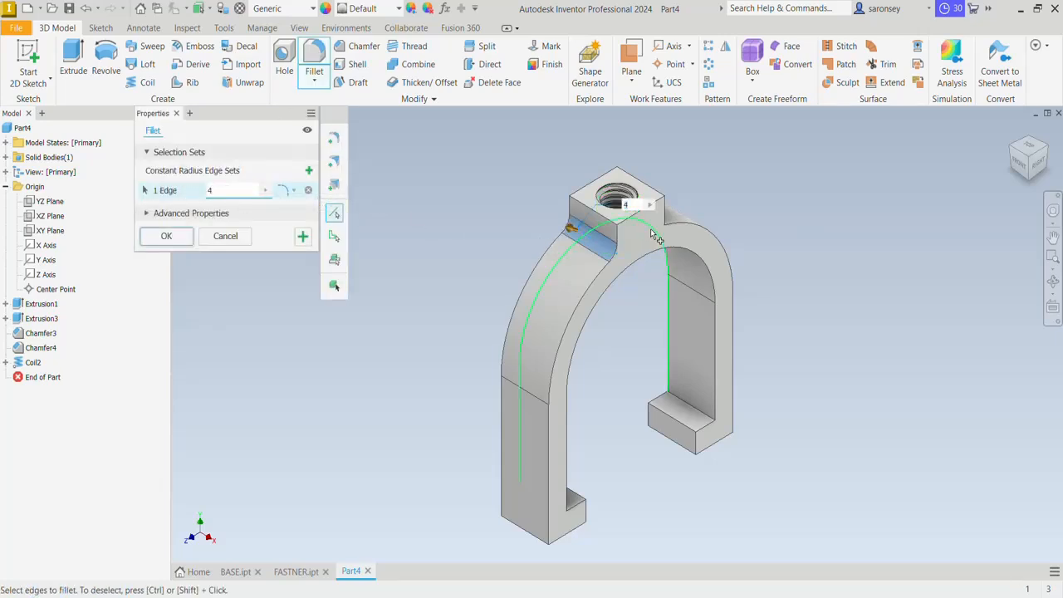
pyautogui.keyDown('shift'); pyautogui.moveTo(790, 214); pyautogui.dragTo(697, 244, button='middle'); pyautogui.keyUp('shift')
pyautogui.click(609, 287)
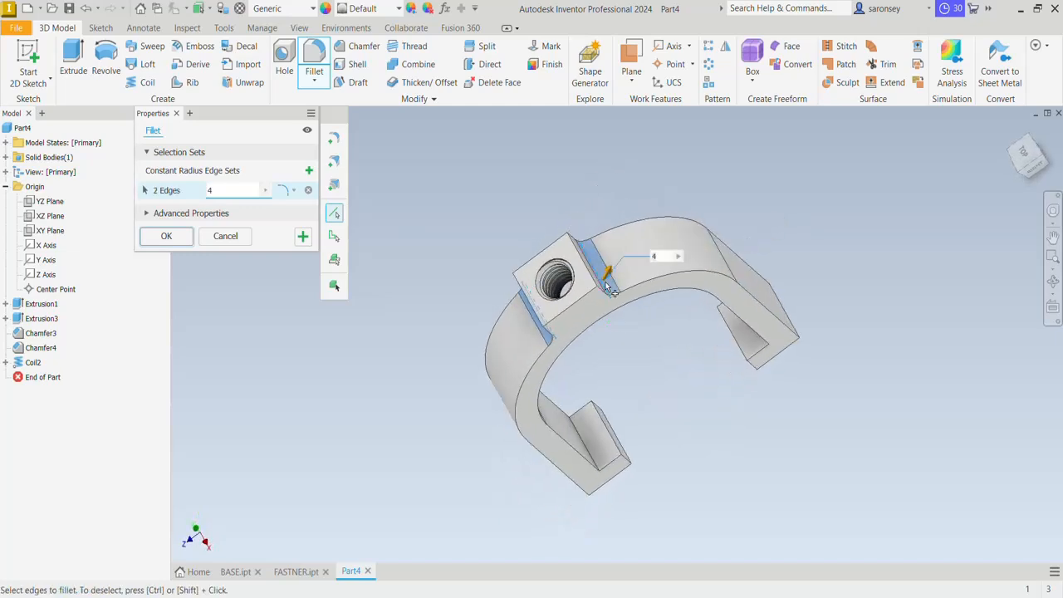
pyautogui.click(169, 239)
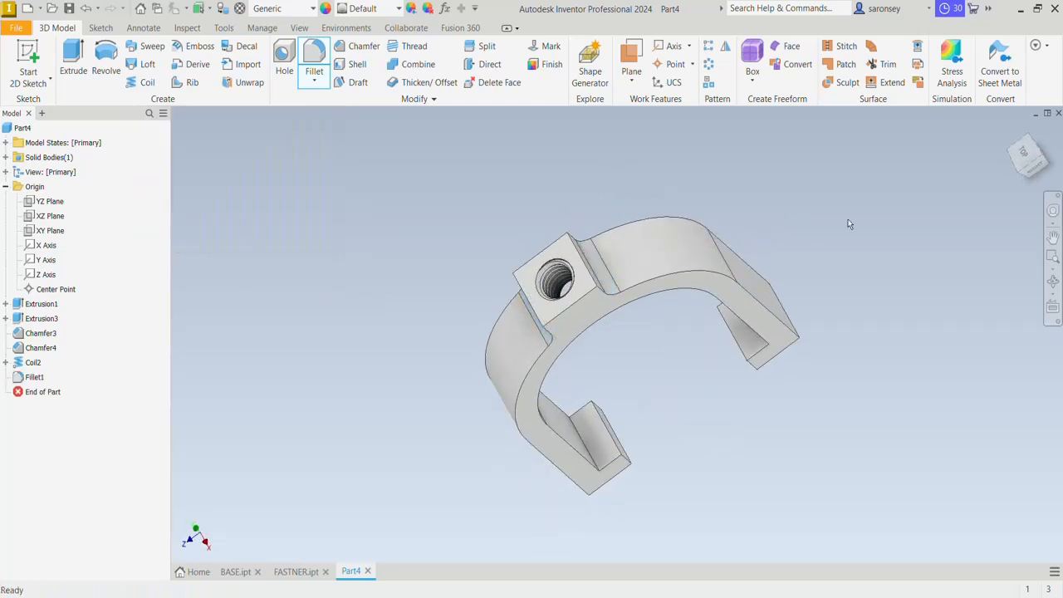
# Apply the Black Cast appearance to the whole clamp part
pyautogui.click(1033, 165)
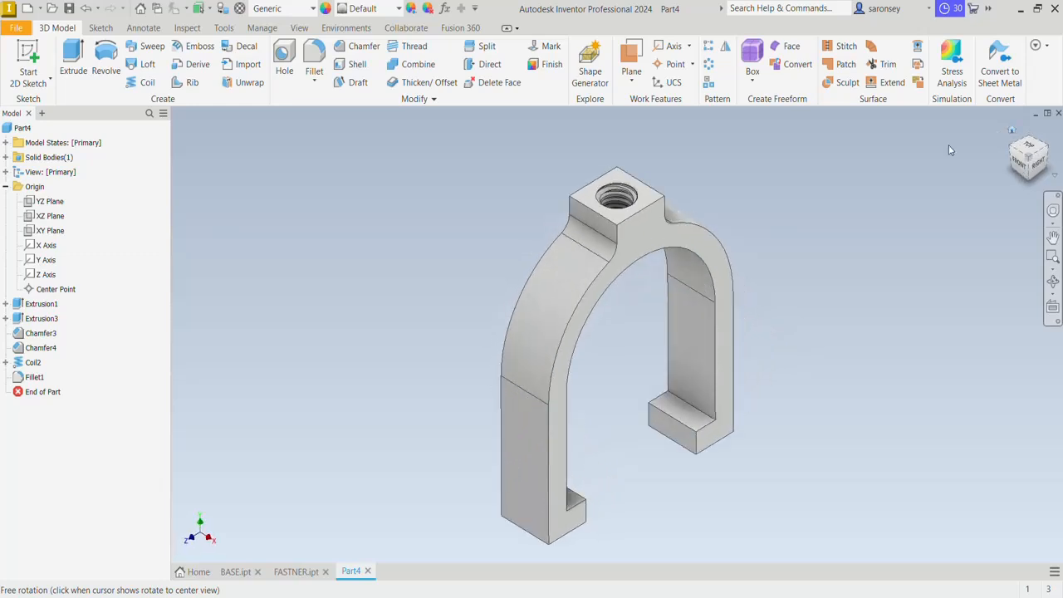
pyautogui.click(399, 9)
pyautogui.scroll(8, 397, 142)
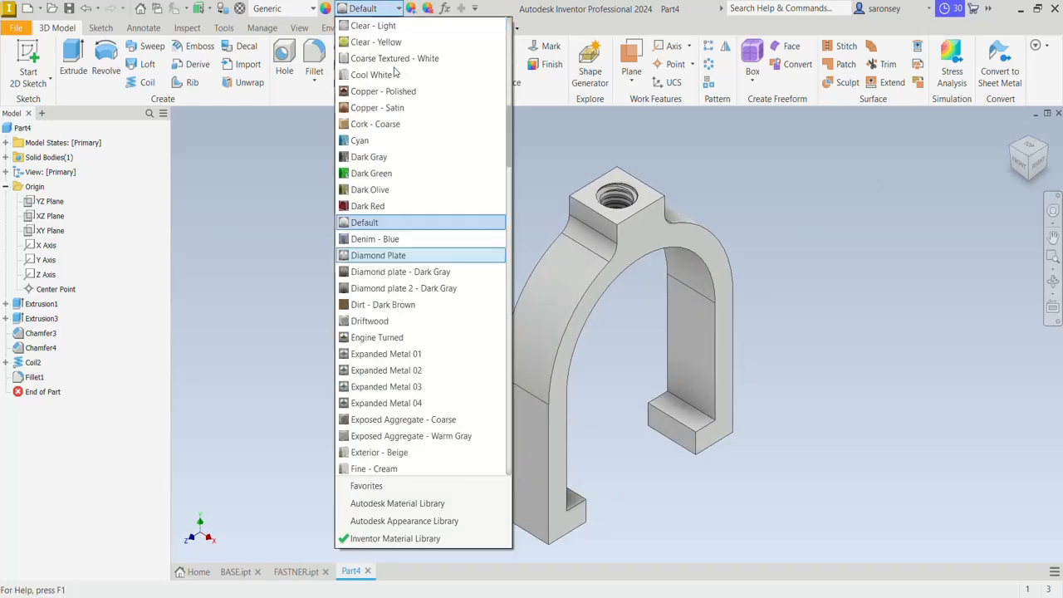
pyautogui.scroll(4, 398, 142)
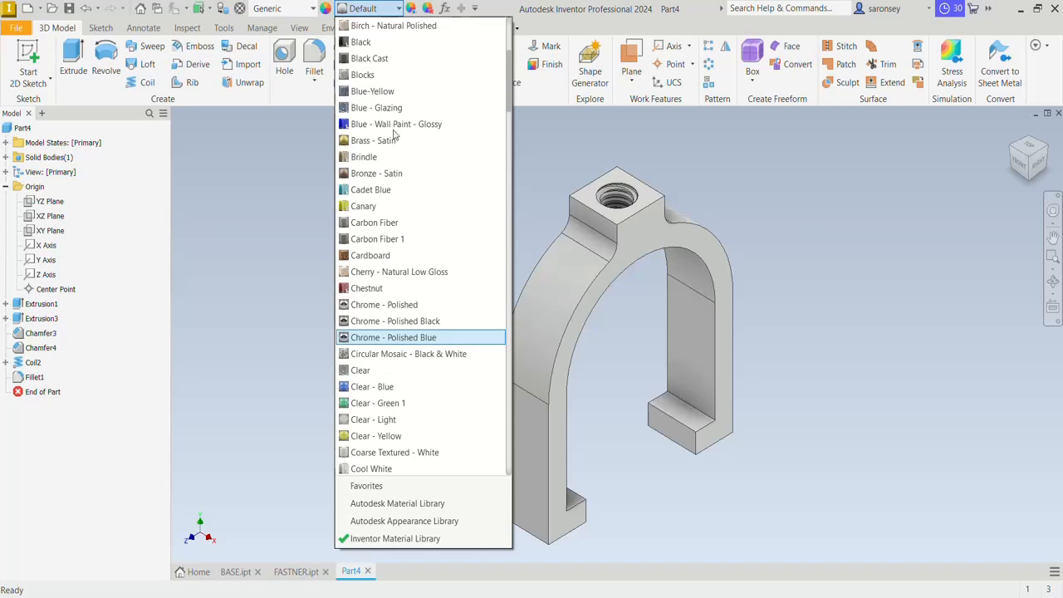
pyautogui.click(394, 64)
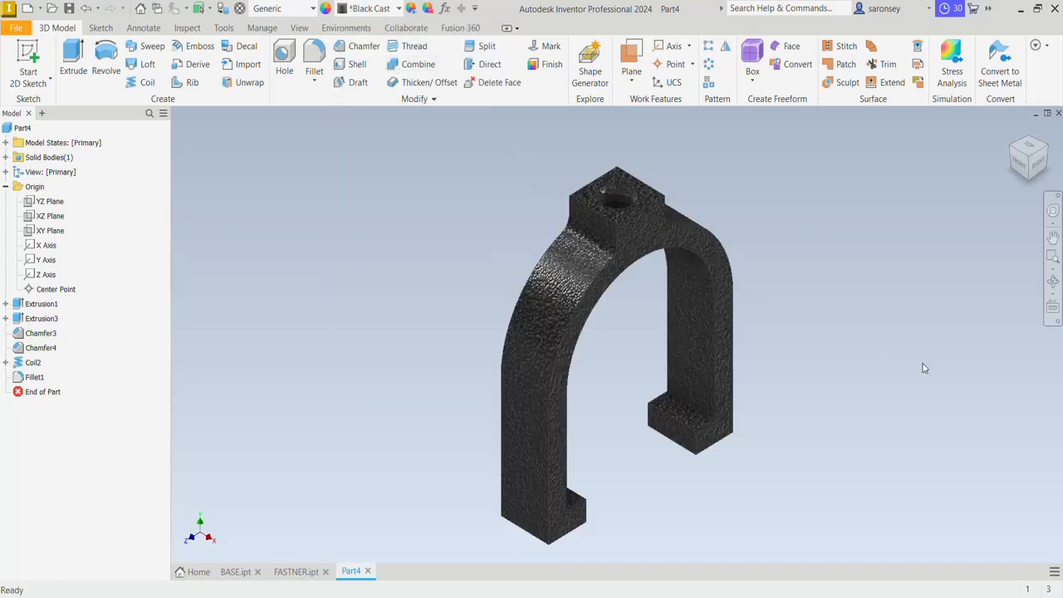
# Save the part as U CLIP in the V BLOCK TUTORIAL folder
pyautogui.keyDown('shift'); pyautogui.moveTo(923, 368); pyautogui.dragTo(869, 365, button='middle'); pyautogui.keyUp('shift')
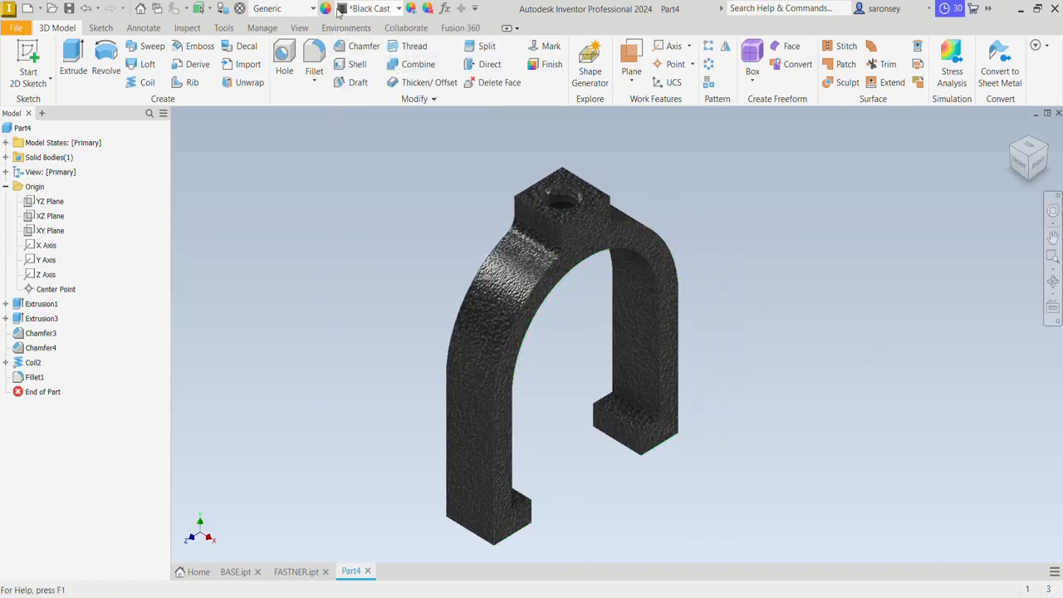
pyautogui.click(69, 8)
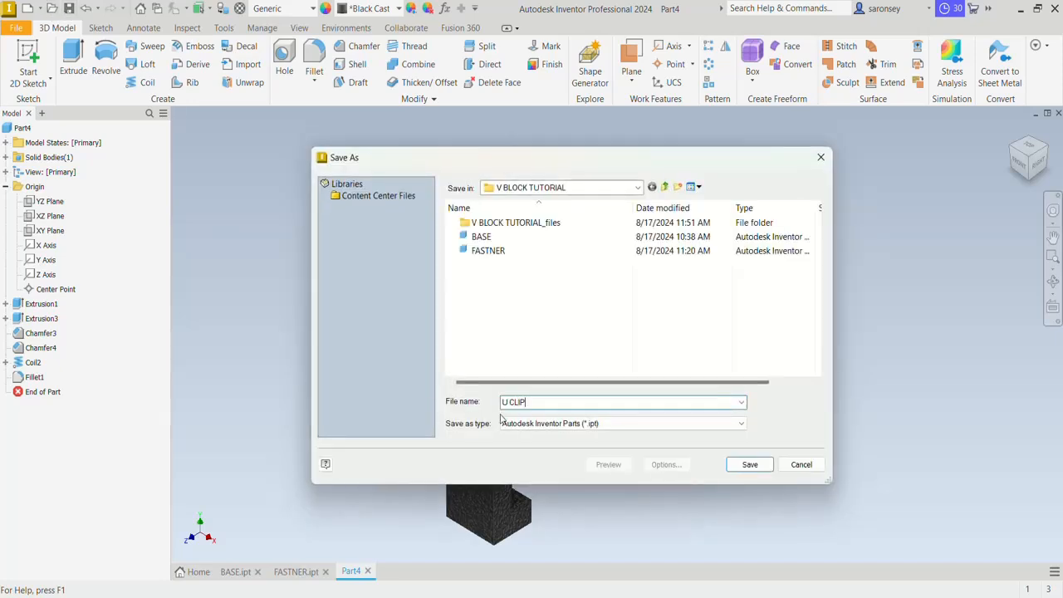
pyautogui.click(748, 465)
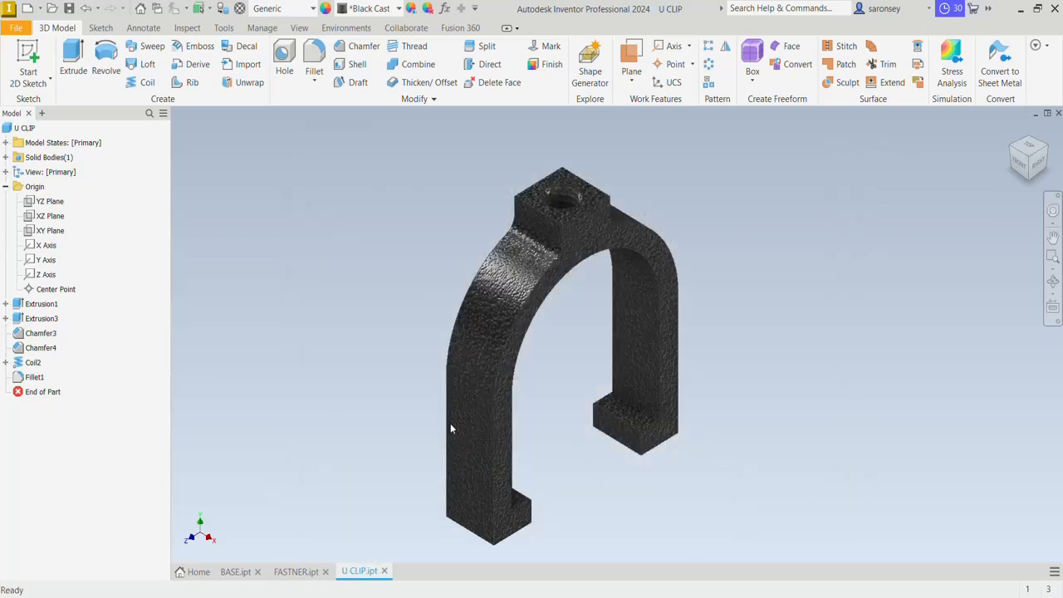
# Create a new part from the metric Standard (mm).ipt template and start a 2D sketch on its YZ plane
pyautogui.click(28, 8)
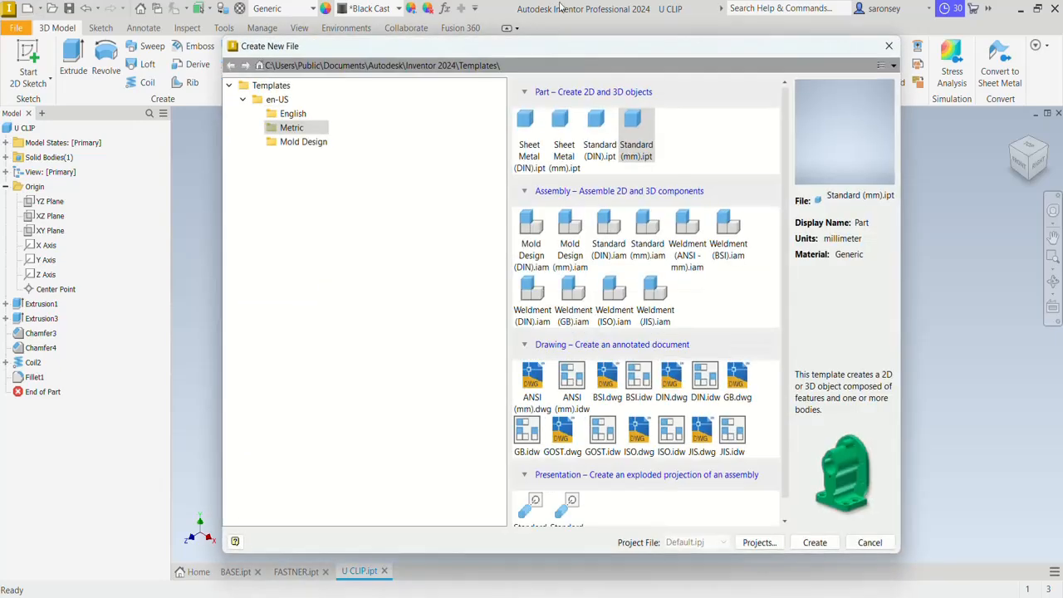
pyautogui.click(815, 543)
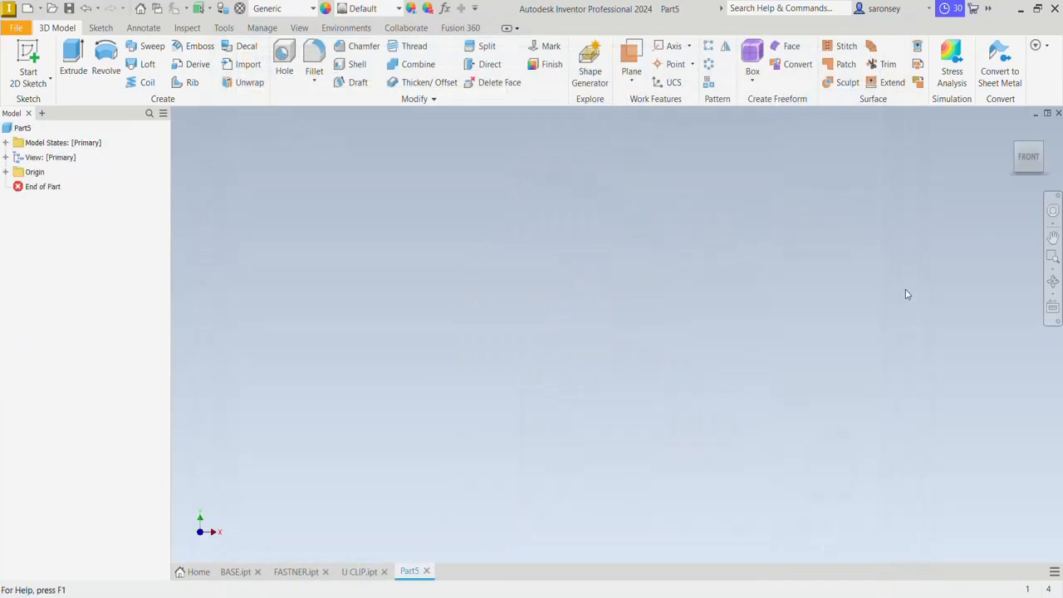
pyautogui.click(27, 53)
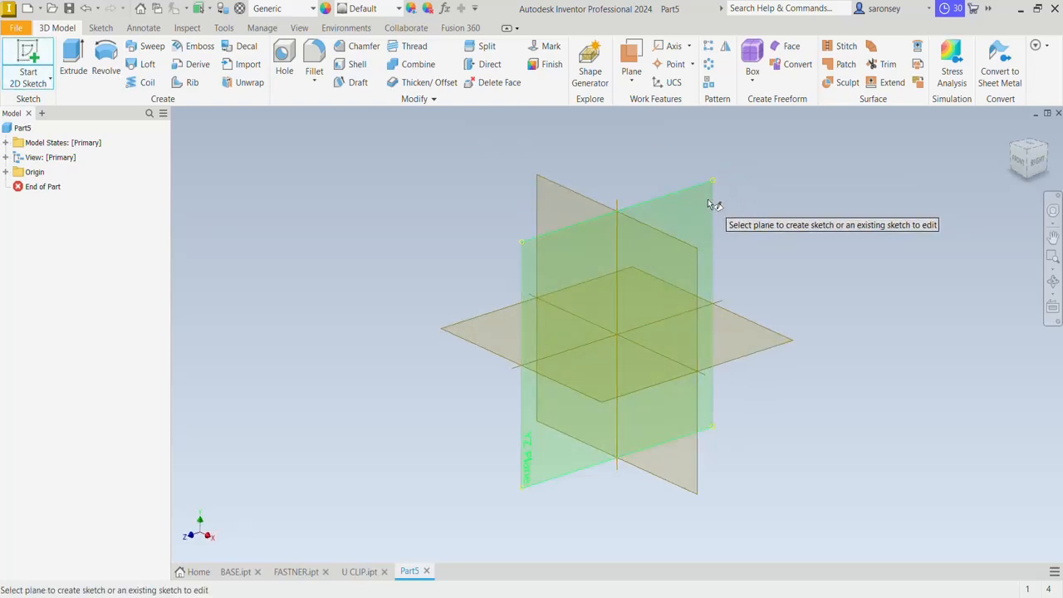
pyautogui.click(710, 202)
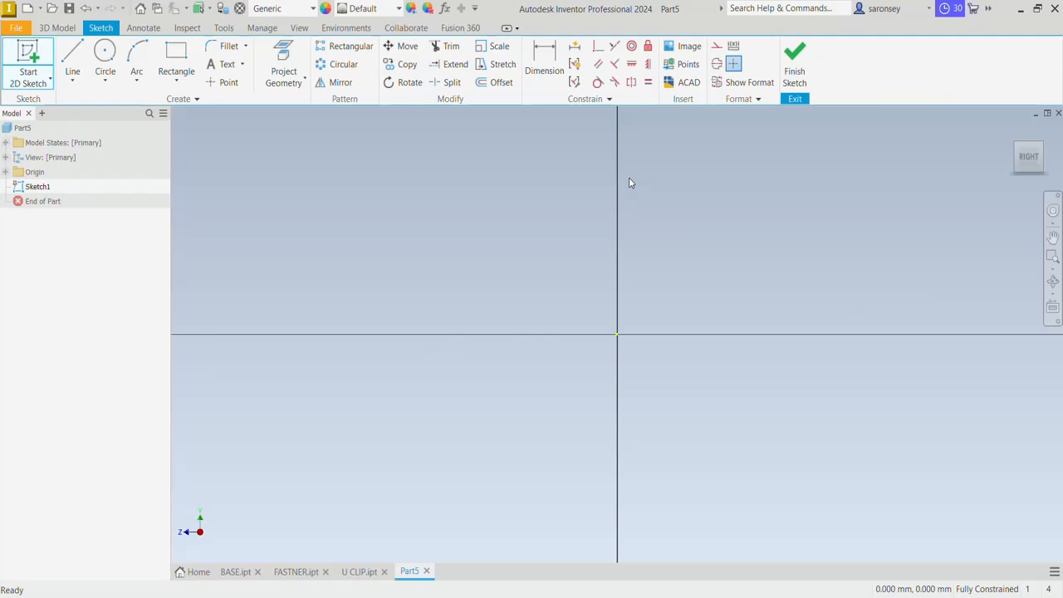
# Sketch a circle of 6 mm diameter centred on the origin
pyautogui.click(105, 55)
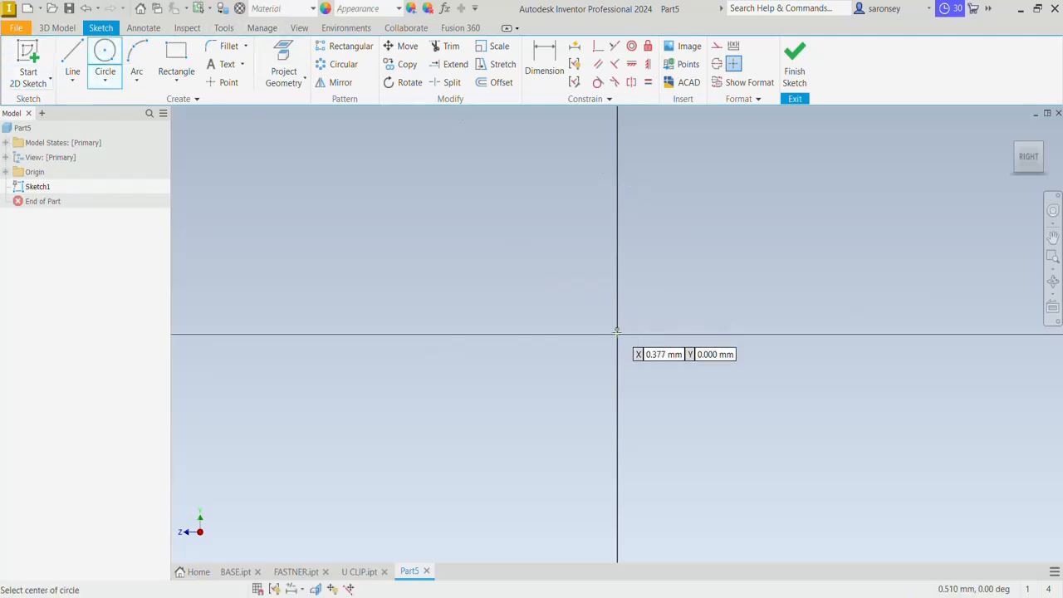
pyautogui.click(617, 334)
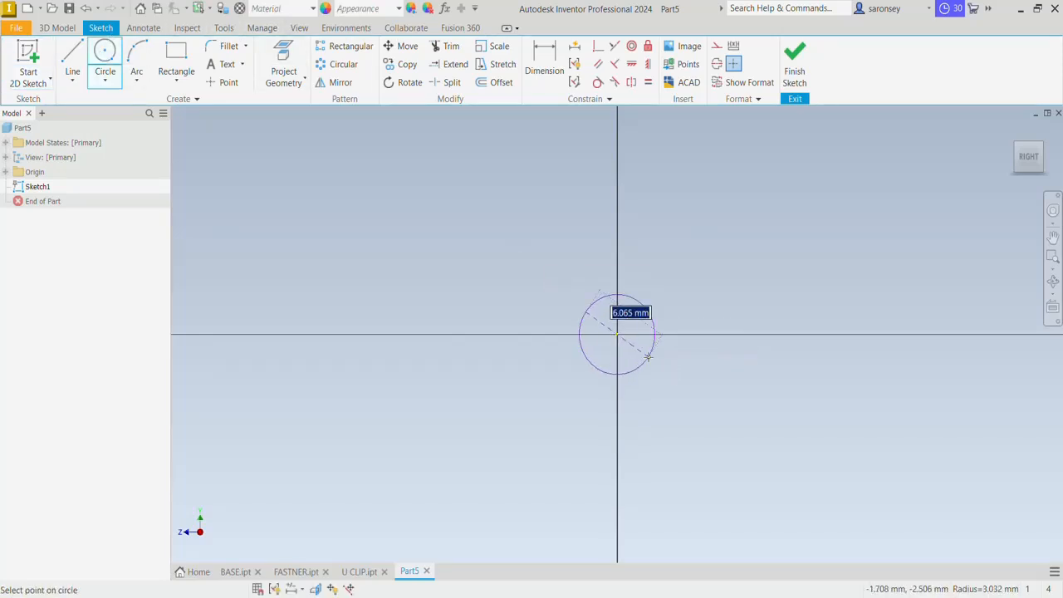
pyautogui.write('6')
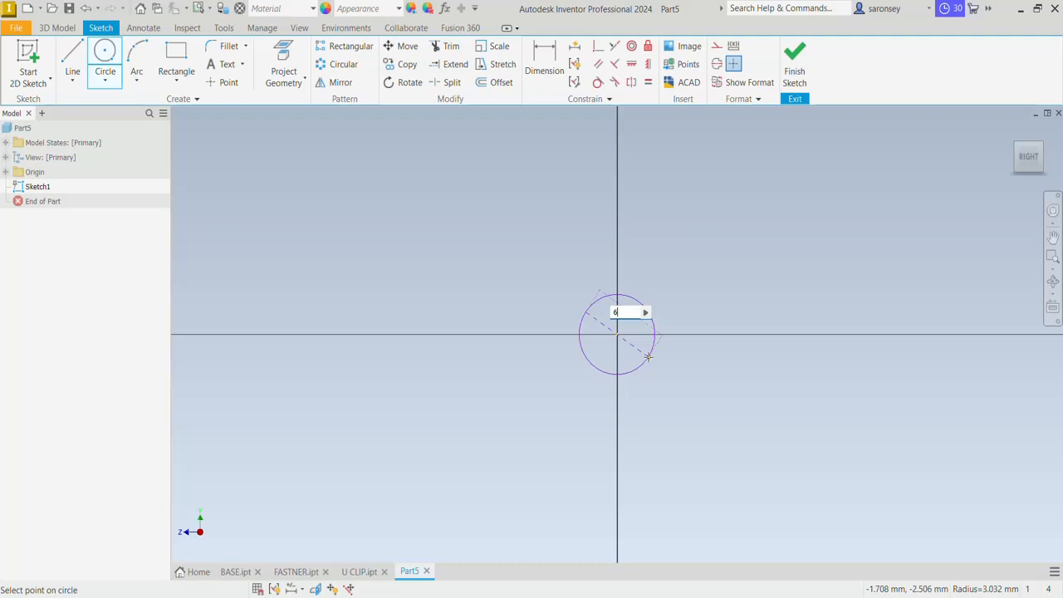
pyautogui.press('Return')
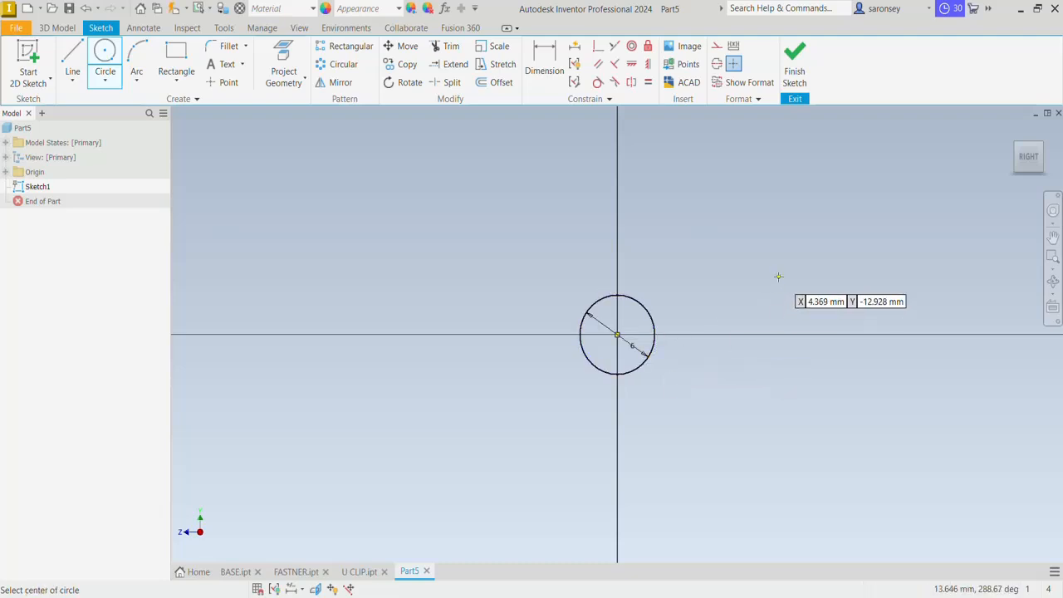
# Extrude the circle symmetrically about the sketch plane to a total length of 50 mm
pyautogui.press('e')
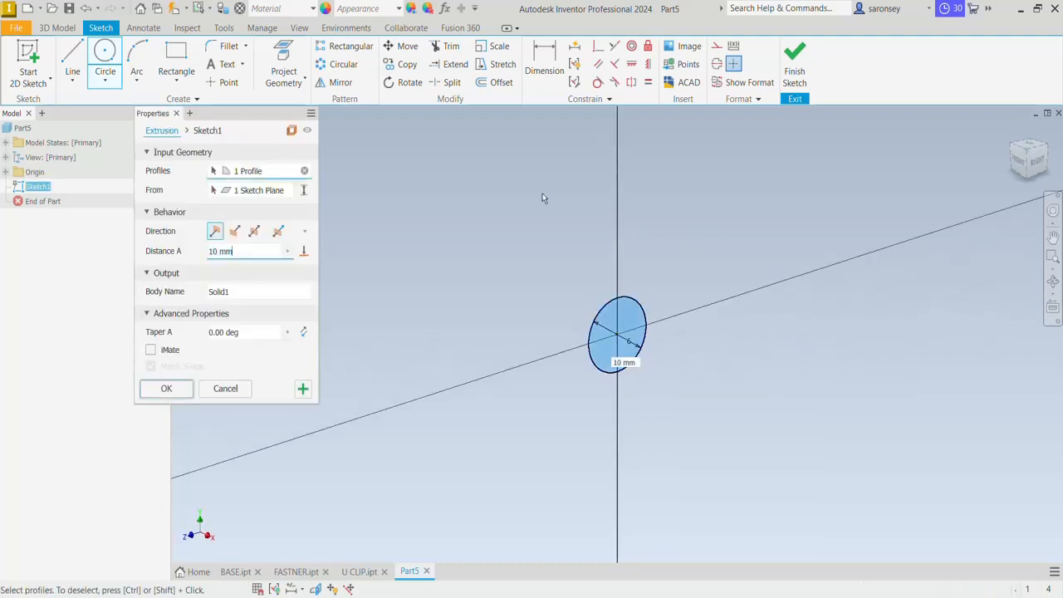
pyautogui.click(254, 231)
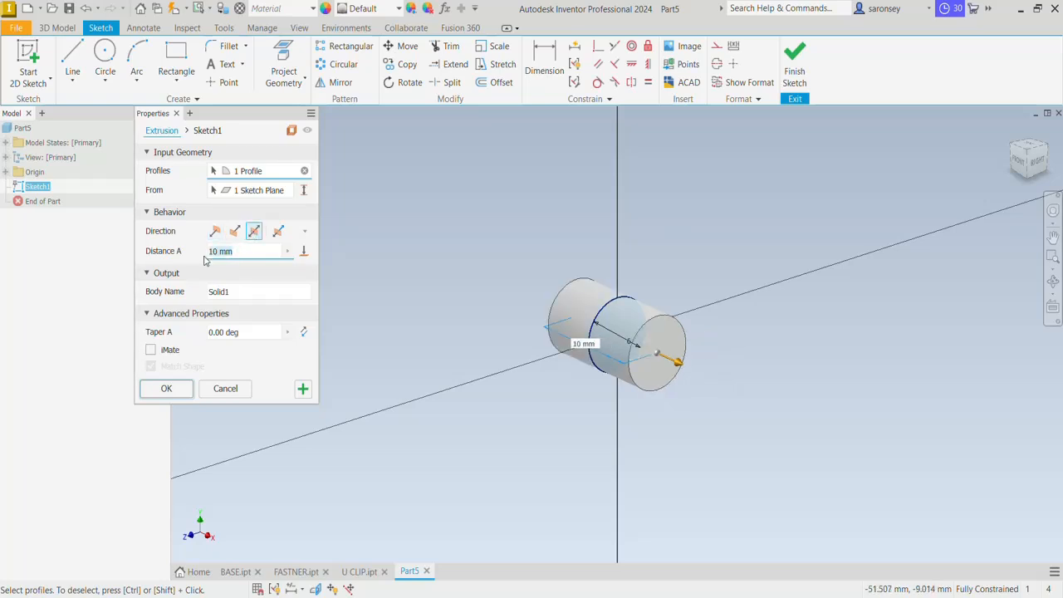
pyautogui.write('50')
pyautogui.click(166, 388)
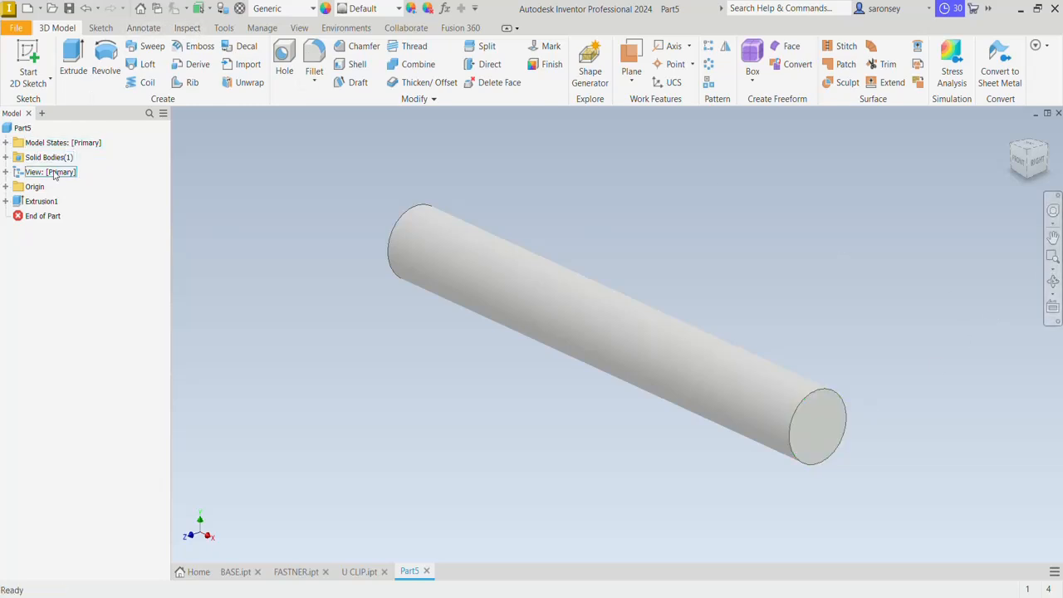
# Start a 2D sketch on the XY plane and slice the graphics so the rod's cross-section shows
pyautogui.click(6, 187)
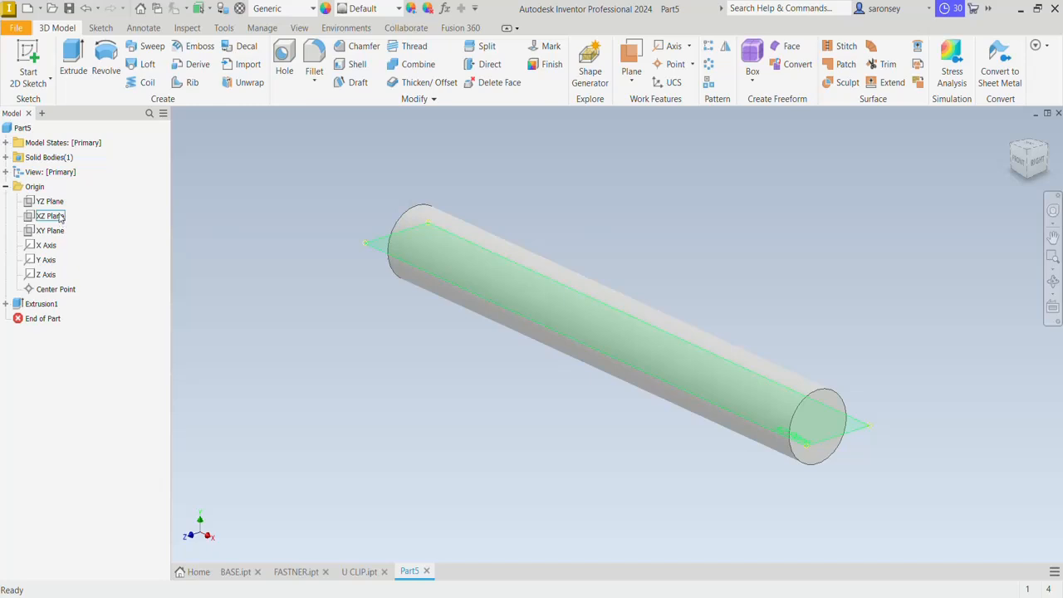
pyautogui.click(50, 231)
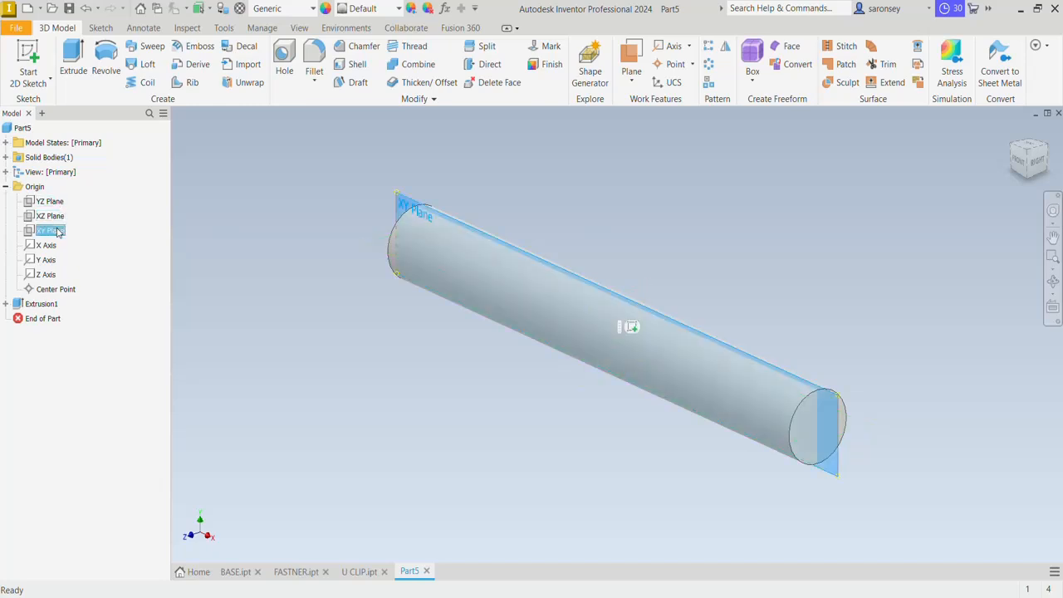
pyautogui.click(632, 327)
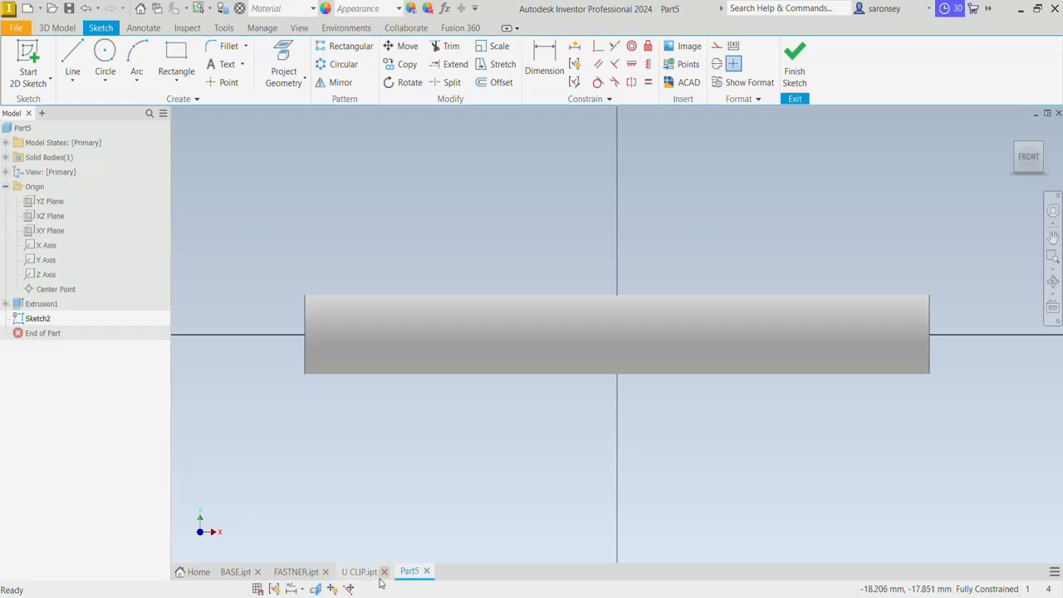
pyautogui.click(333, 588)
pyautogui.moveTo(880, 477); pyautogui.dragTo(698, 485)
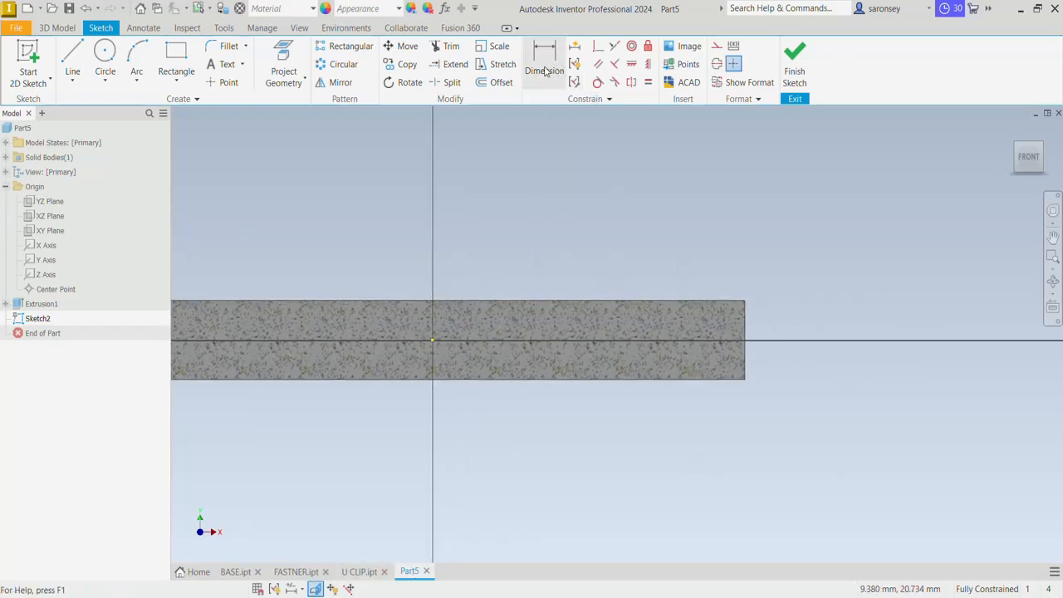
# Draw a 2.5 mm line inward along the rod's upper edge from its +X end corner, continuing into an outward semicircular arc of about 3.4 mm radius
pyautogui.click(72, 58)
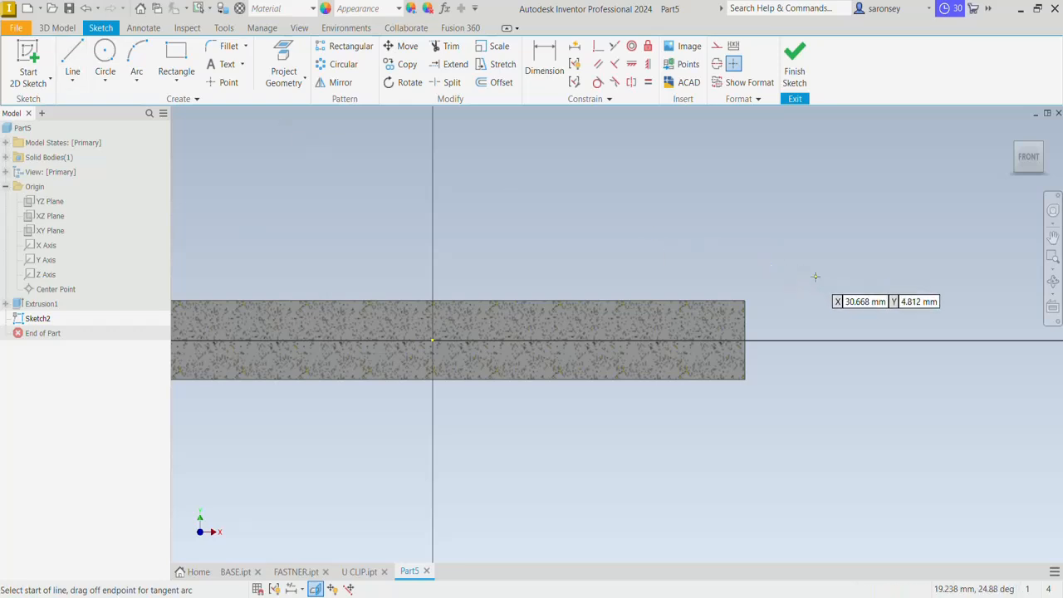
pyautogui.click(744, 300)
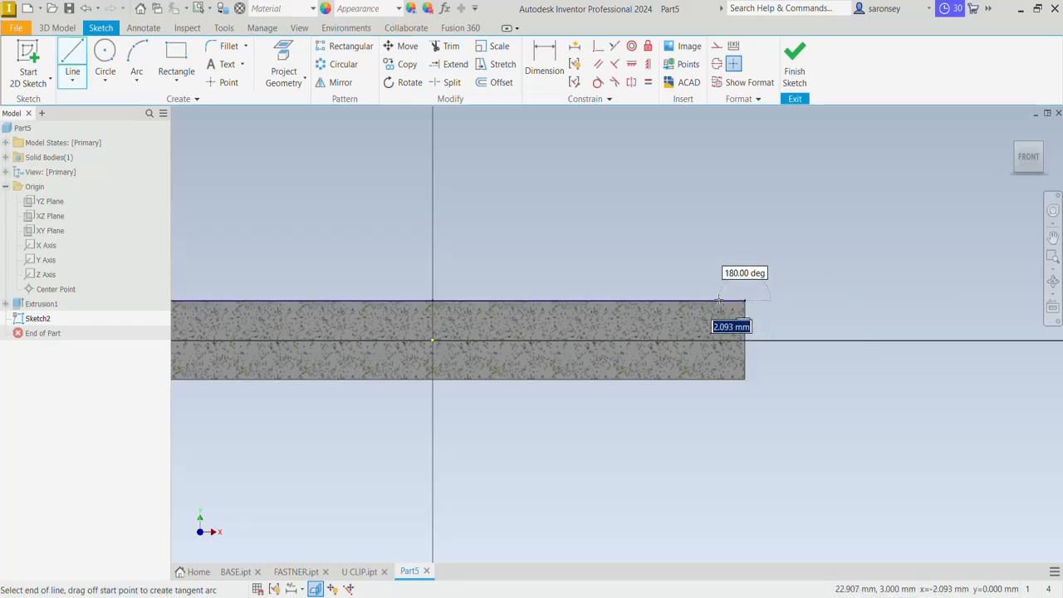
pyautogui.write('2.5')
pyautogui.press('Return')
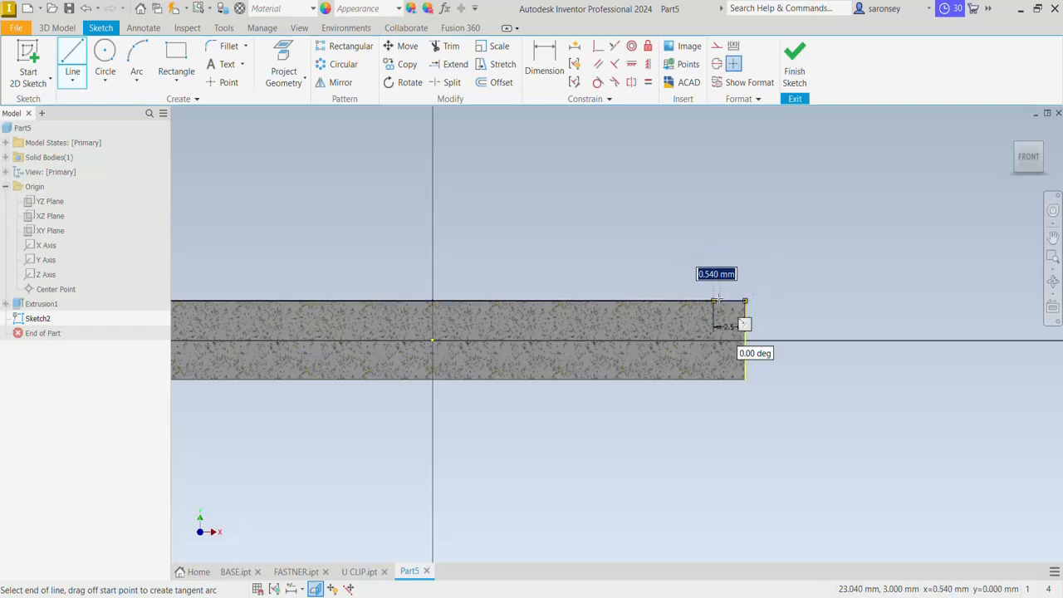
pyautogui.moveTo(713, 301)
pyautogui.mouseDown()
pyautogui.moveTo(771, 279)
pyautogui.moveTo(800, 301)
pyautogui.mouseUp()
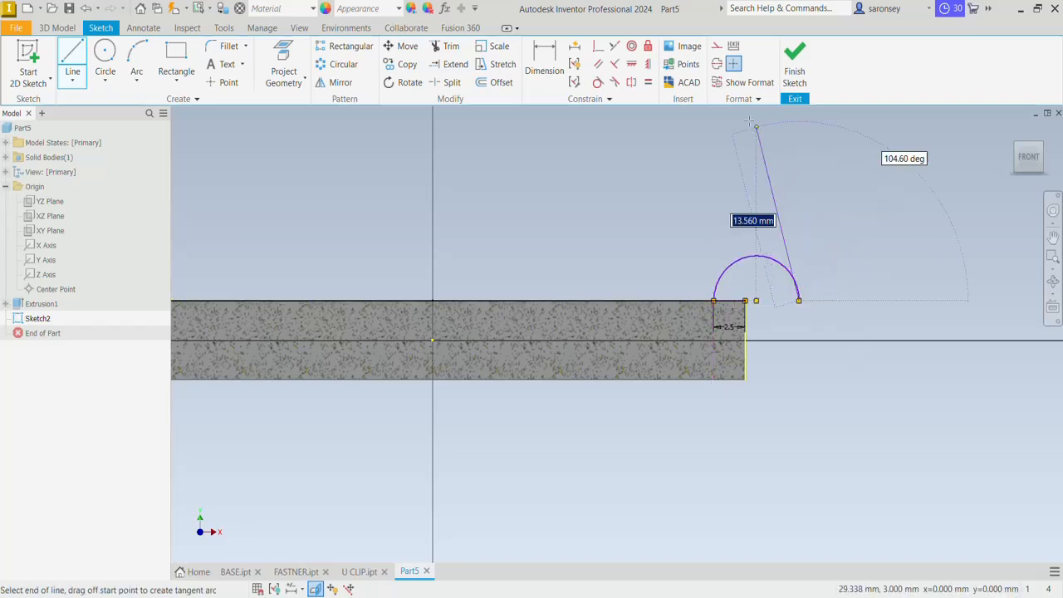
# Dimension the arc with a radius of 2.5 mm
pyautogui.click(548, 63)
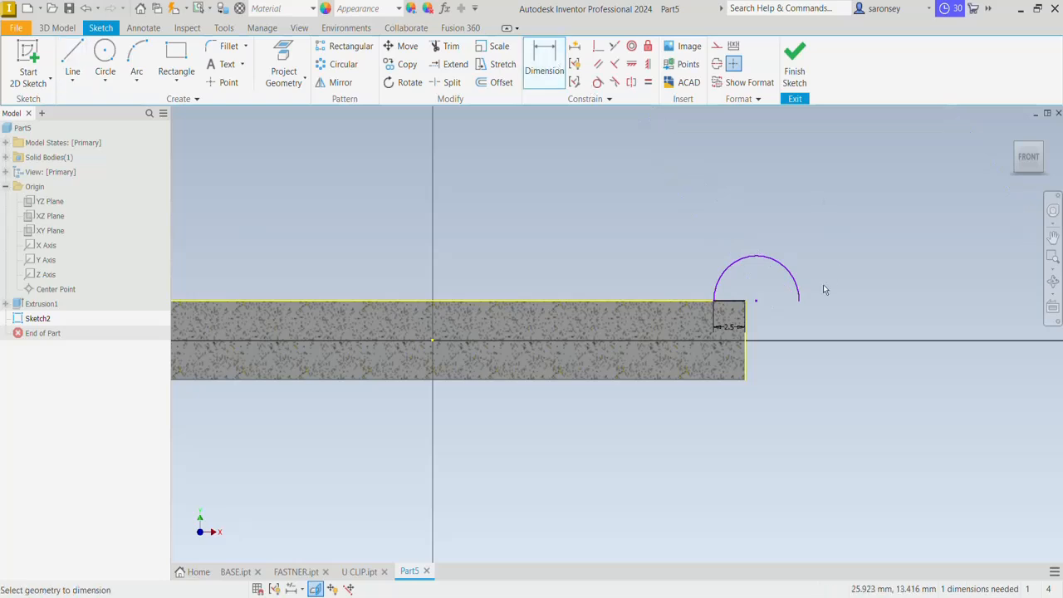
pyautogui.click(795, 283)
pyautogui.click(812, 250)
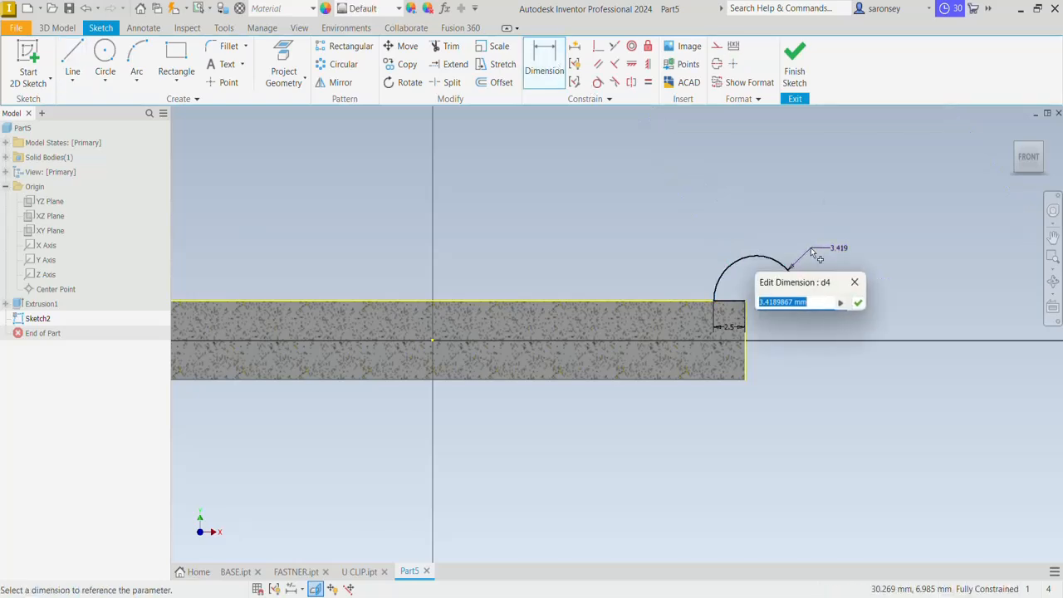
pyautogui.write('2')
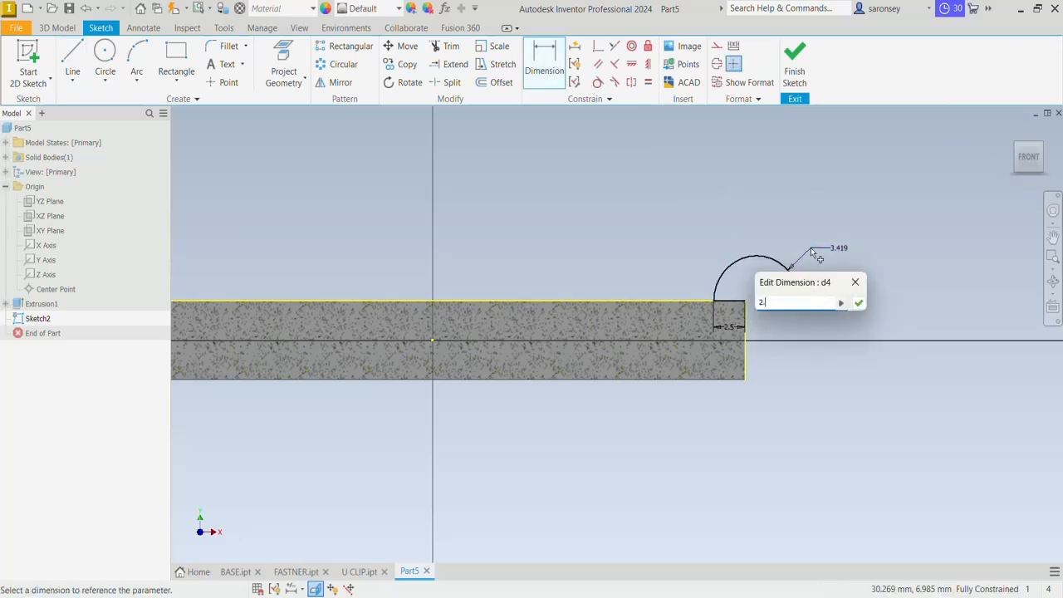
pyautogui.write('.5')
pyautogui.press('Return')
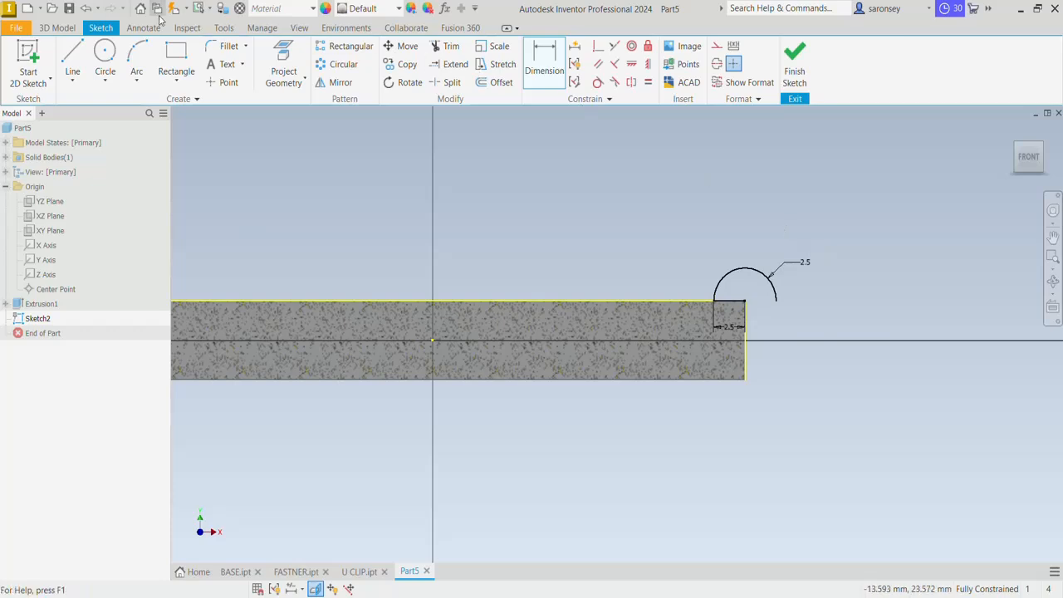
# Close the head profile with lines from the arc's free end down to the rod axis, back to the end face and up to the corner
pyautogui.click(79, 54)
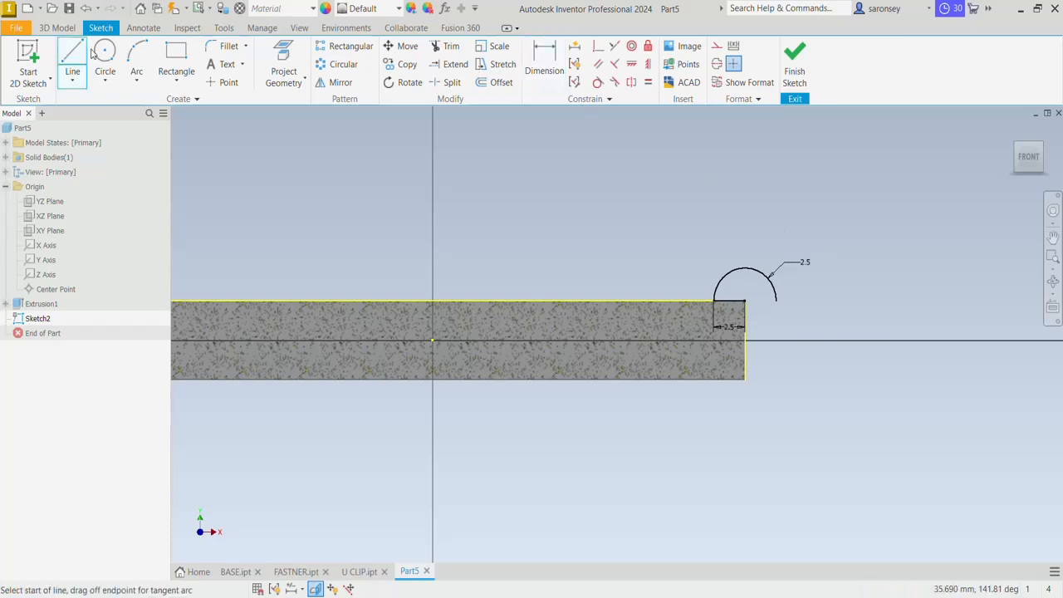
pyautogui.click(777, 301)
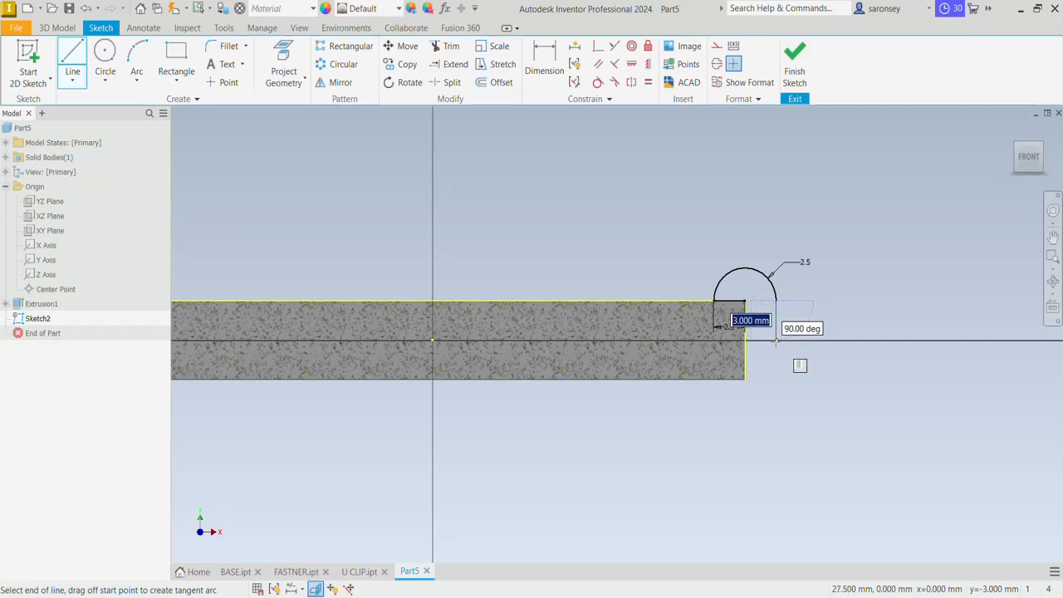
pyautogui.click(777, 340)
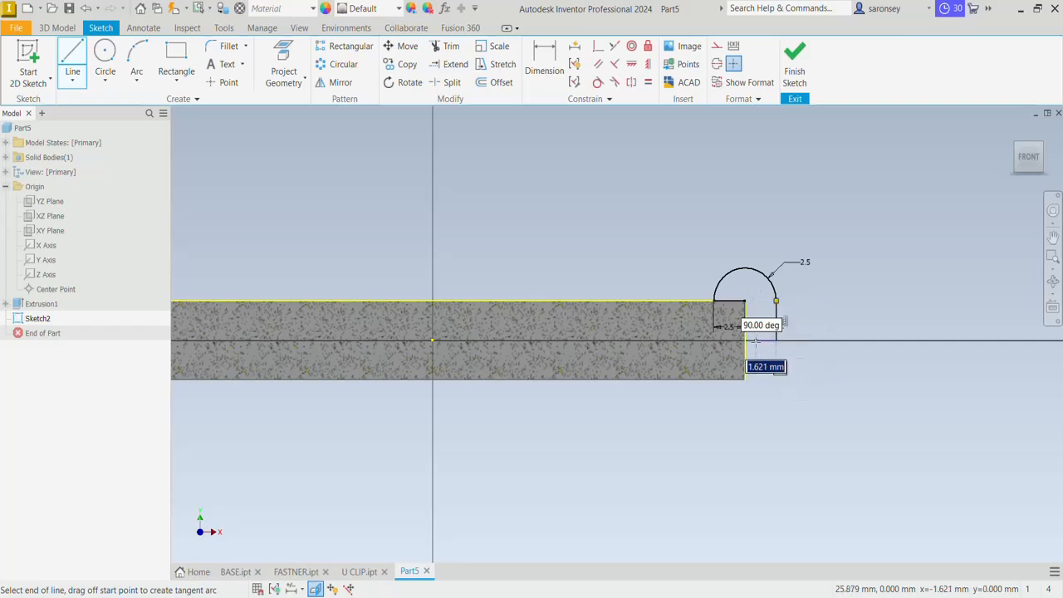
pyautogui.click(745, 340)
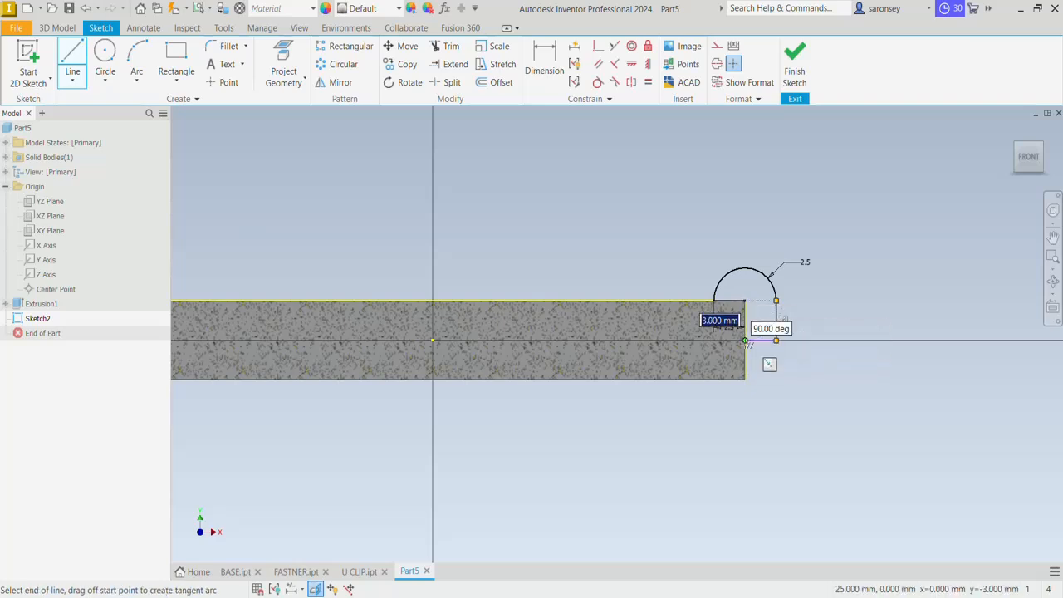
pyautogui.press('Return')
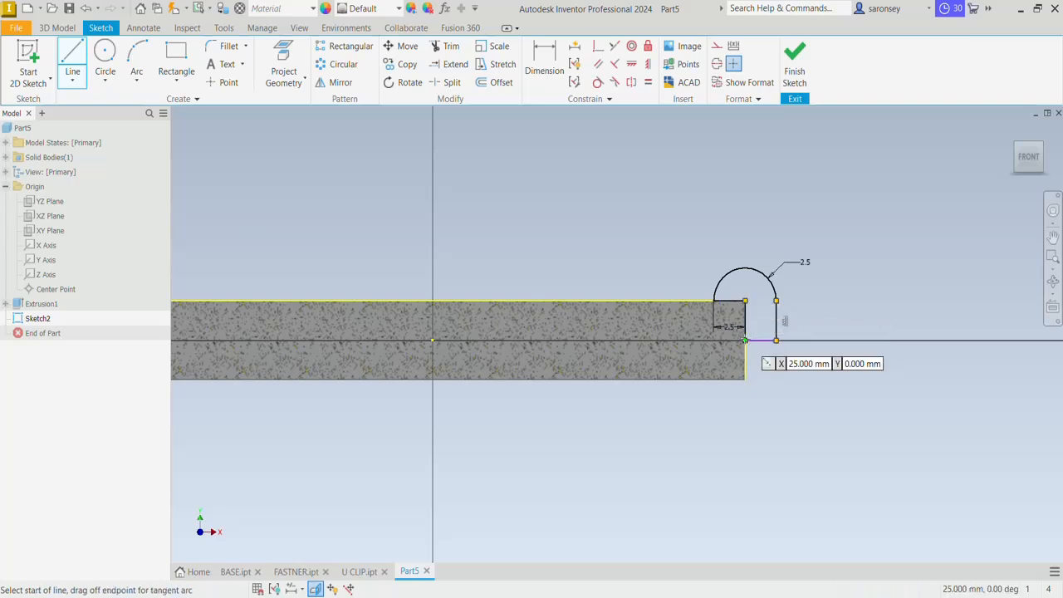
pyautogui.rightClick(851, 277)
pyautogui.click(896, 278)
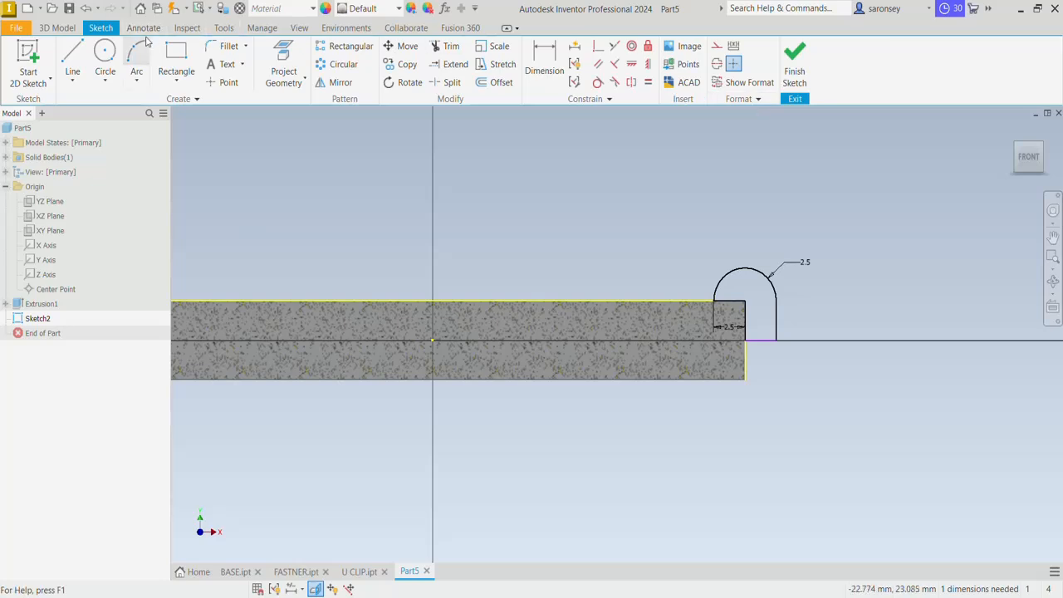
# Dimension the short horizontal line on the rod axis as 2.5 mm
pyautogui.click(544, 60)
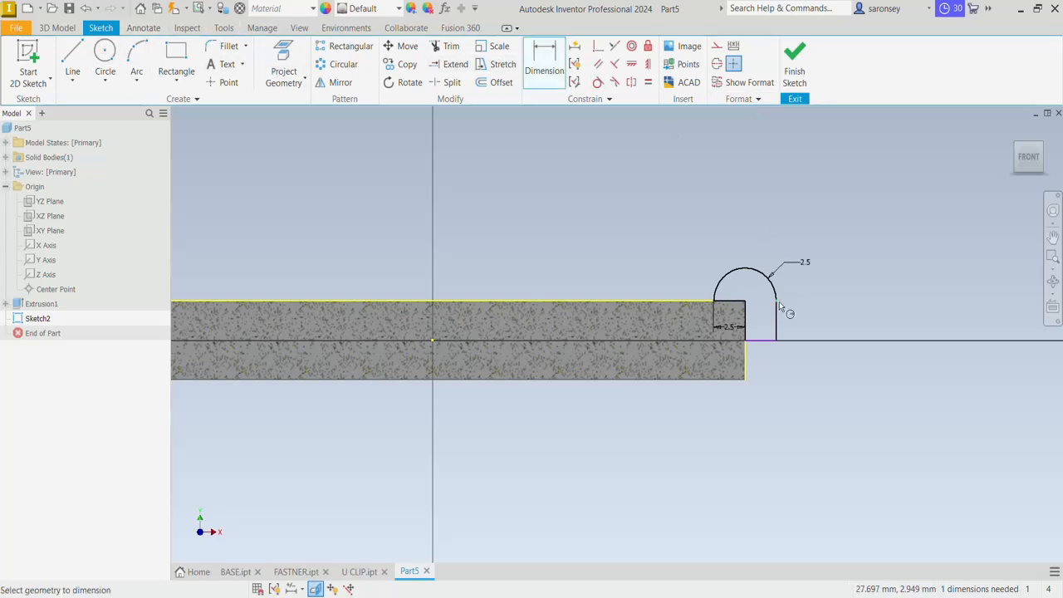
pyautogui.click(762, 341)
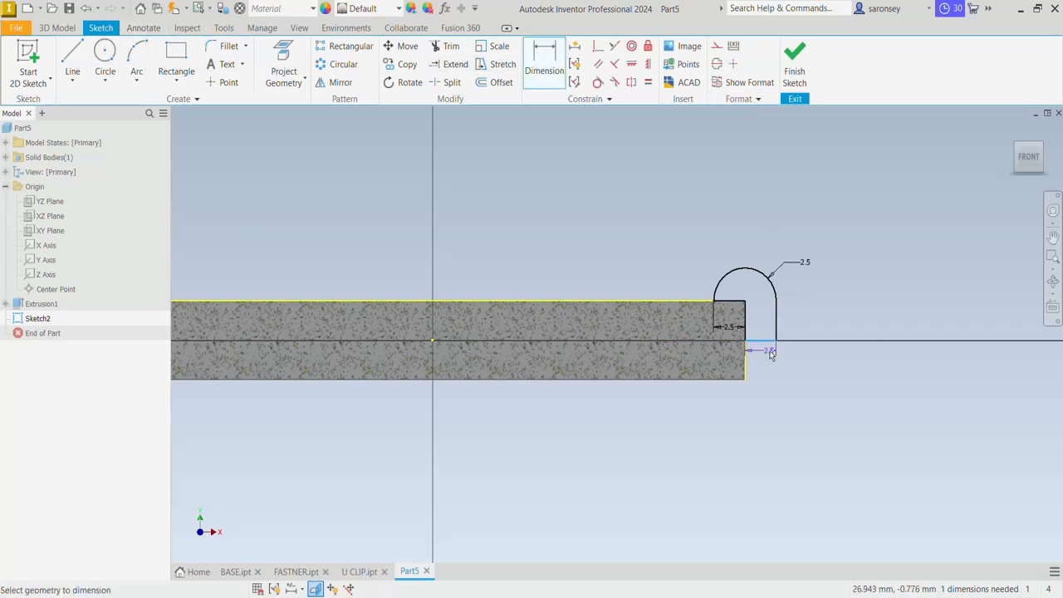
pyautogui.click(770, 355)
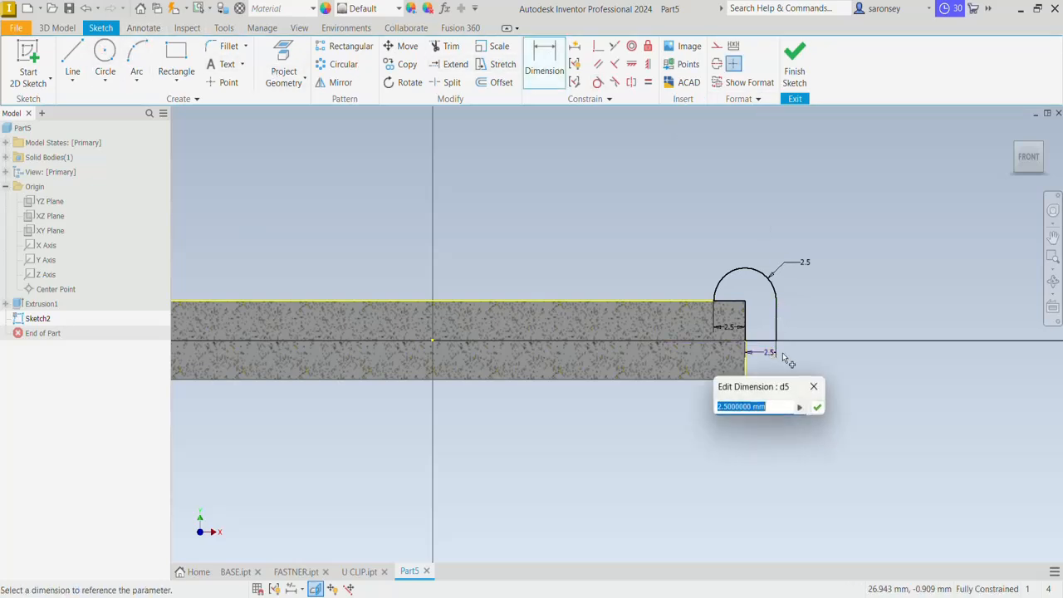
pyautogui.click(818, 408)
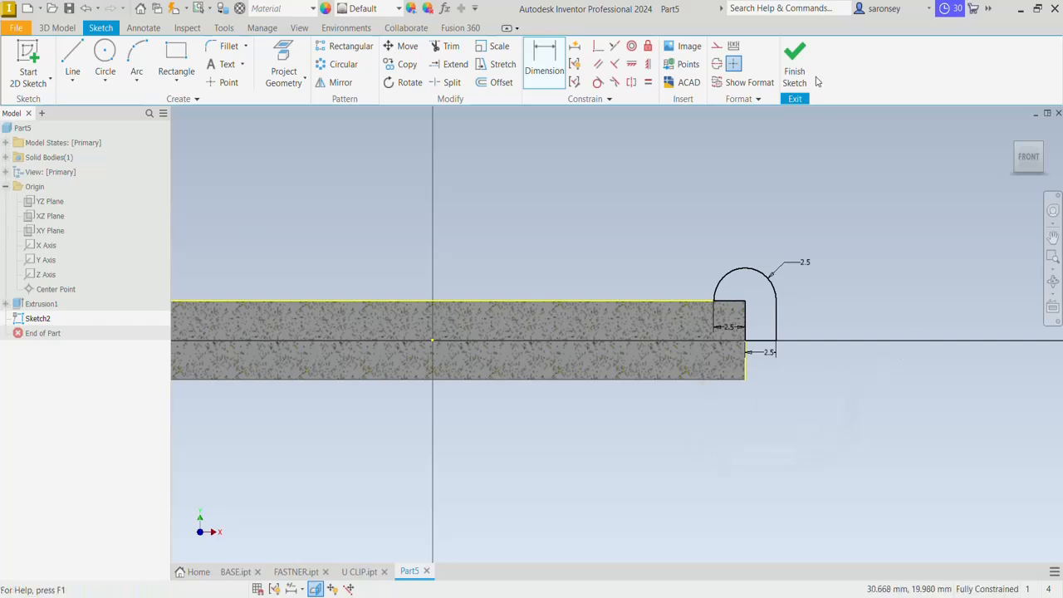
# Revolve the closed head profile a full 360 degrees about its line on the rod axis, joined to the rod
pyautogui.press('F6')
pyautogui.press('r')
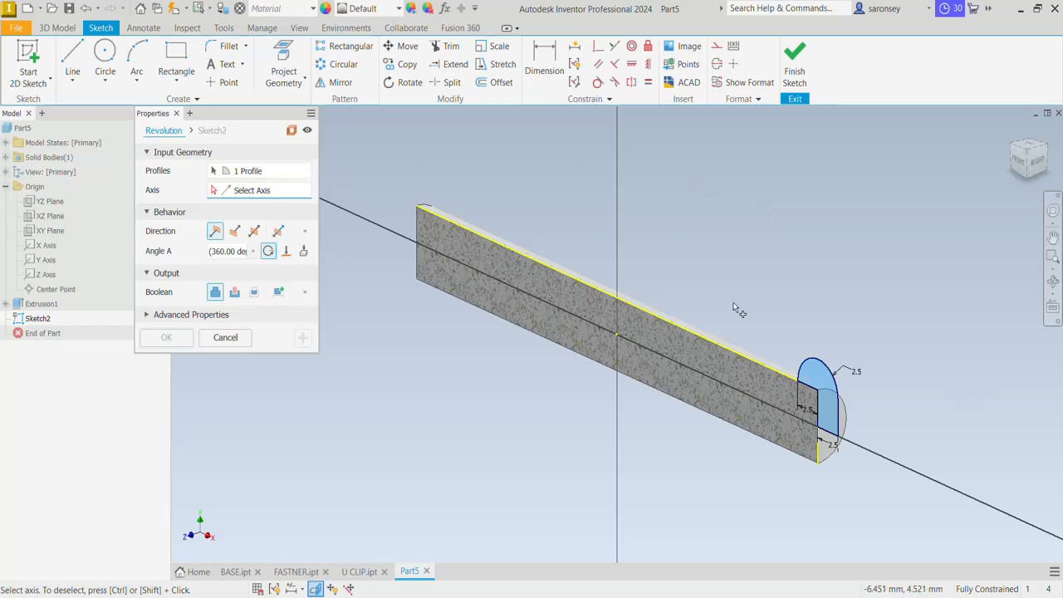
pyautogui.click(834, 435)
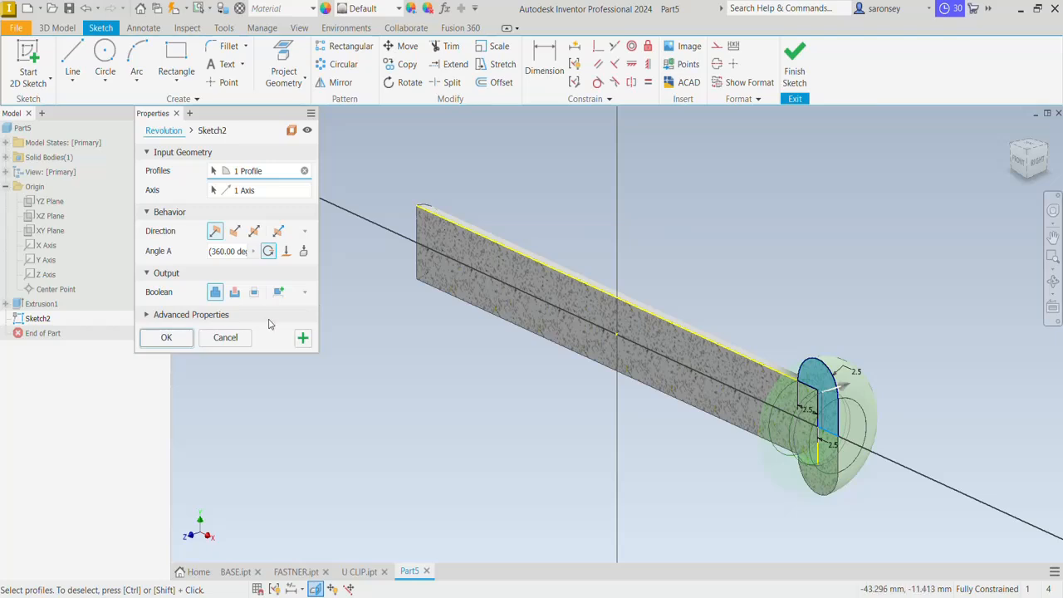
pyautogui.click(166, 337)
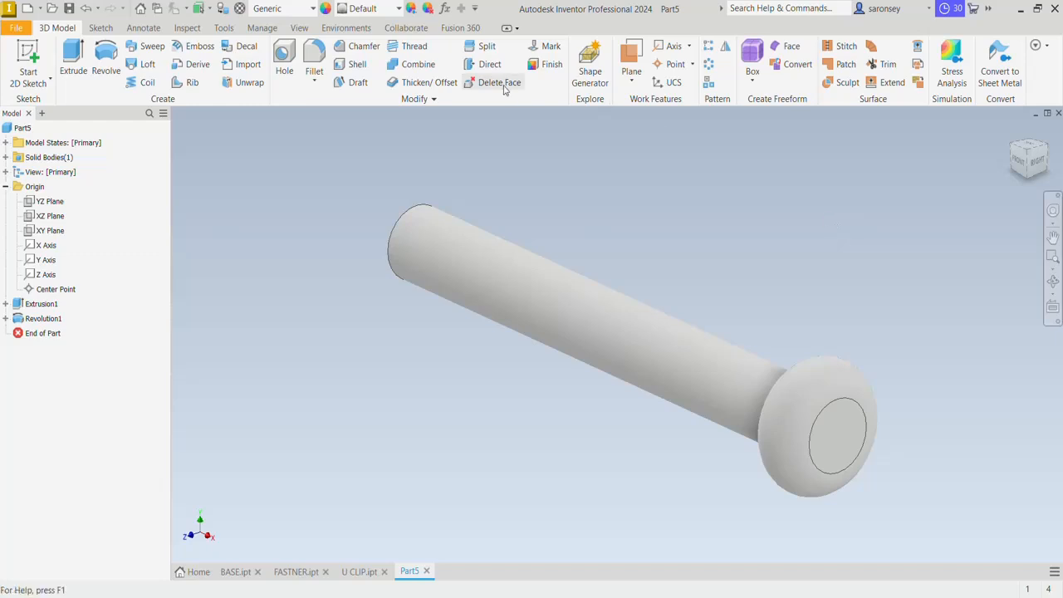
# Mirror the revolved head across the YZ plane to the rod's opposite end
pyautogui.click(726, 45)
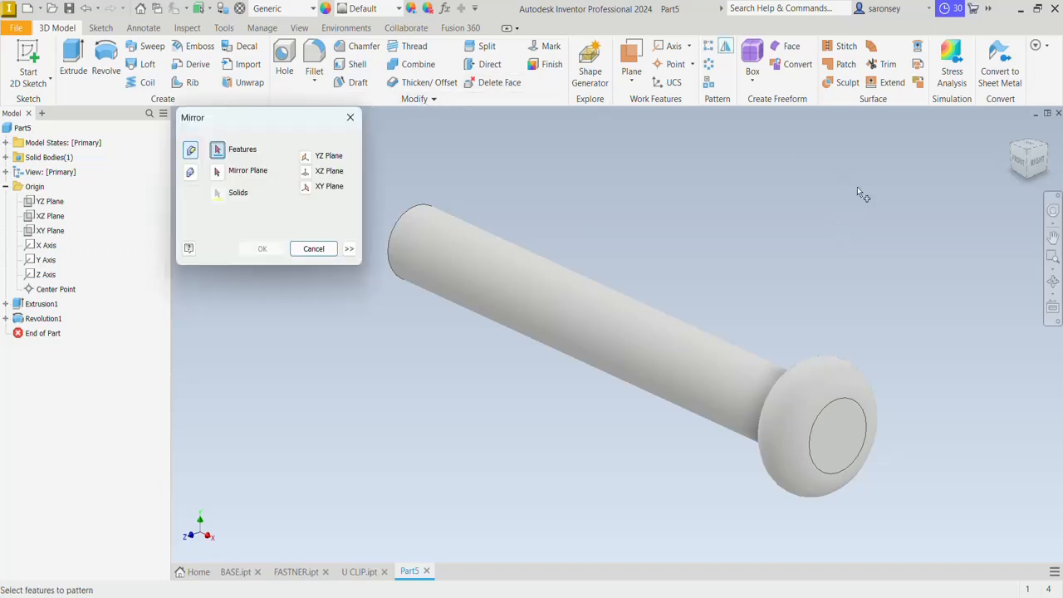
pyautogui.click(43, 319)
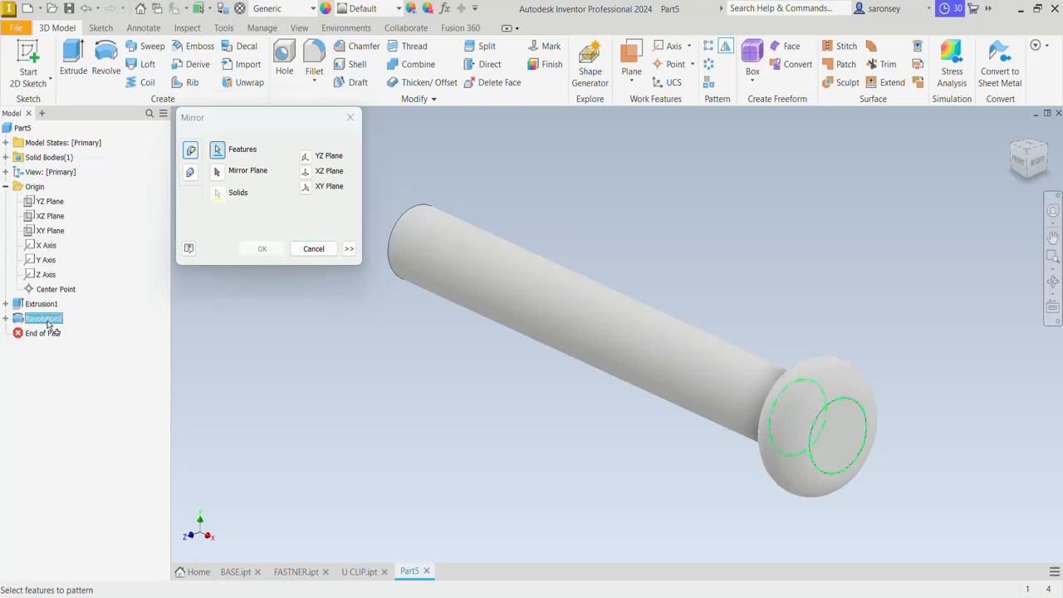
pyautogui.click(217, 173)
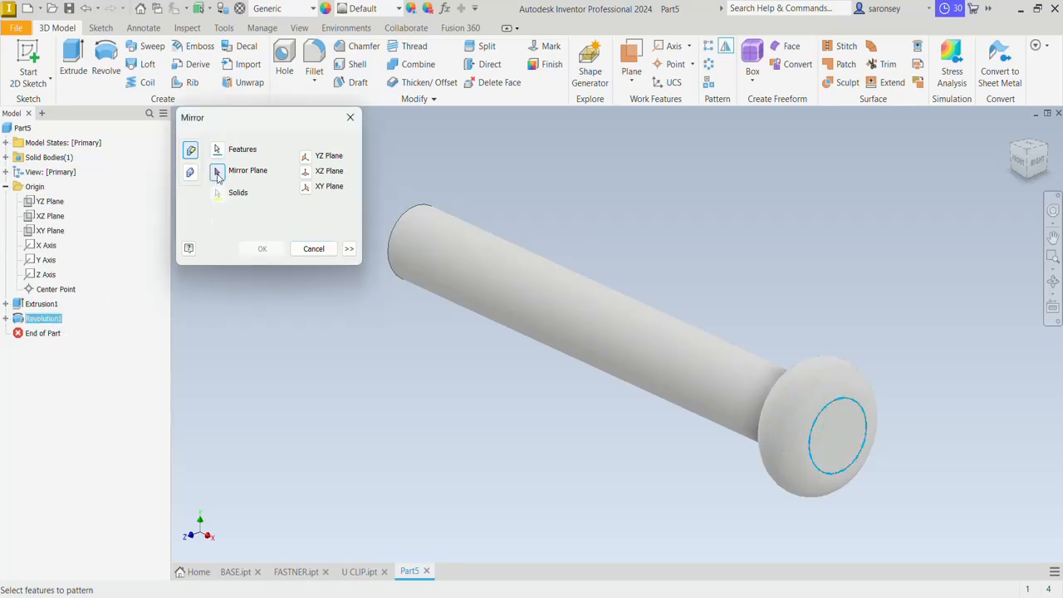
pyautogui.click(305, 172)
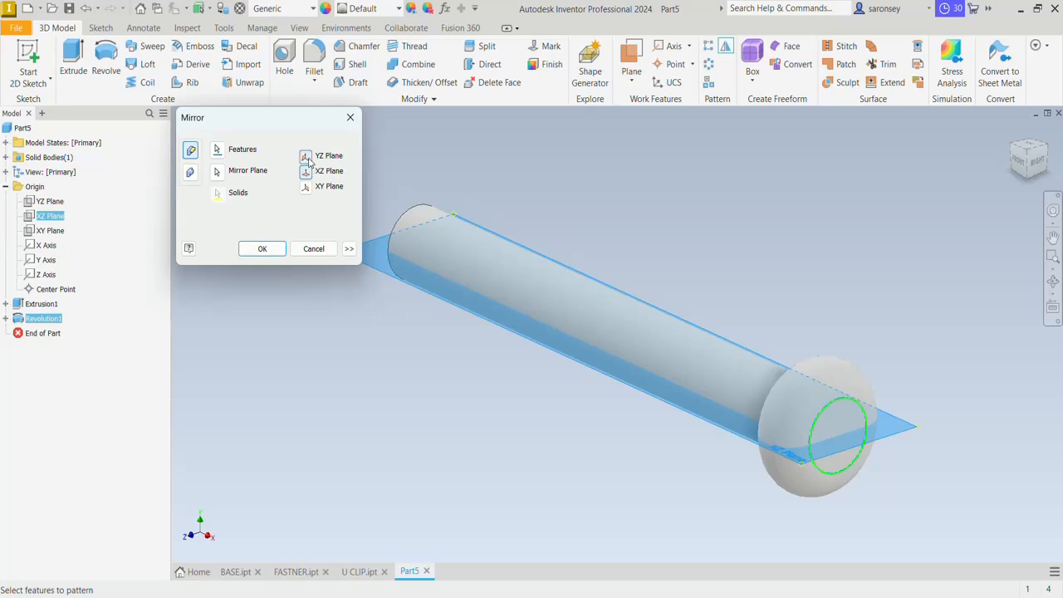
pyautogui.click(305, 157)
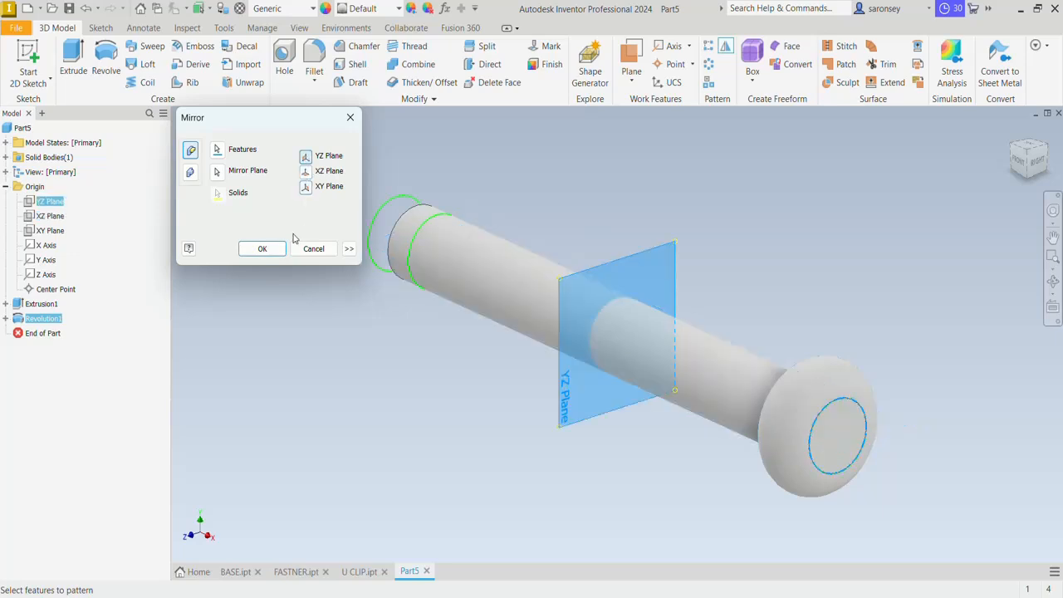
pyautogui.click(261, 249)
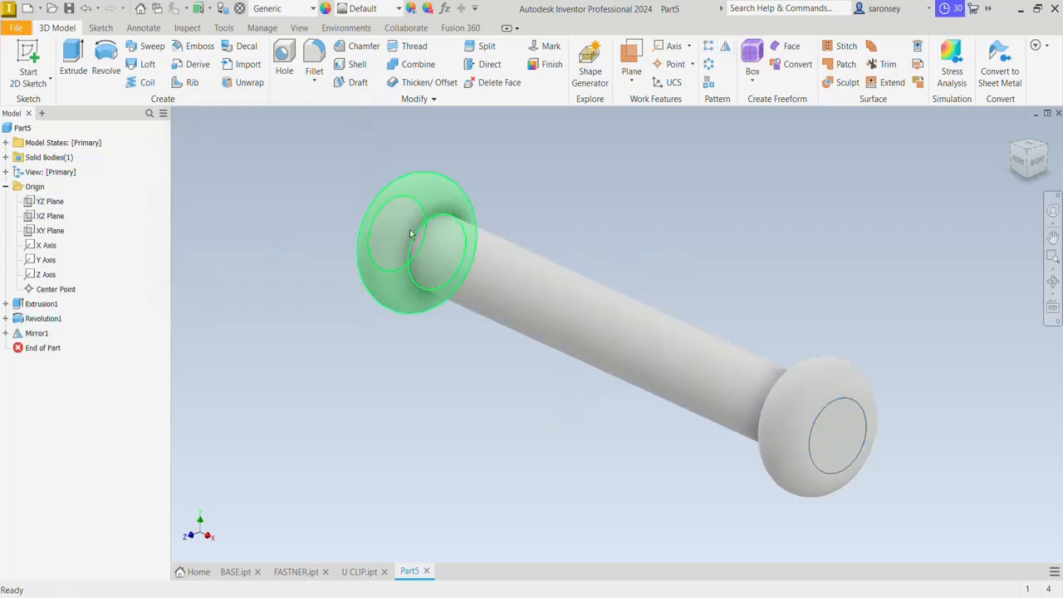
pyautogui.moveTo(819, 257); pyautogui.dragTo(770, 266, button='middle')
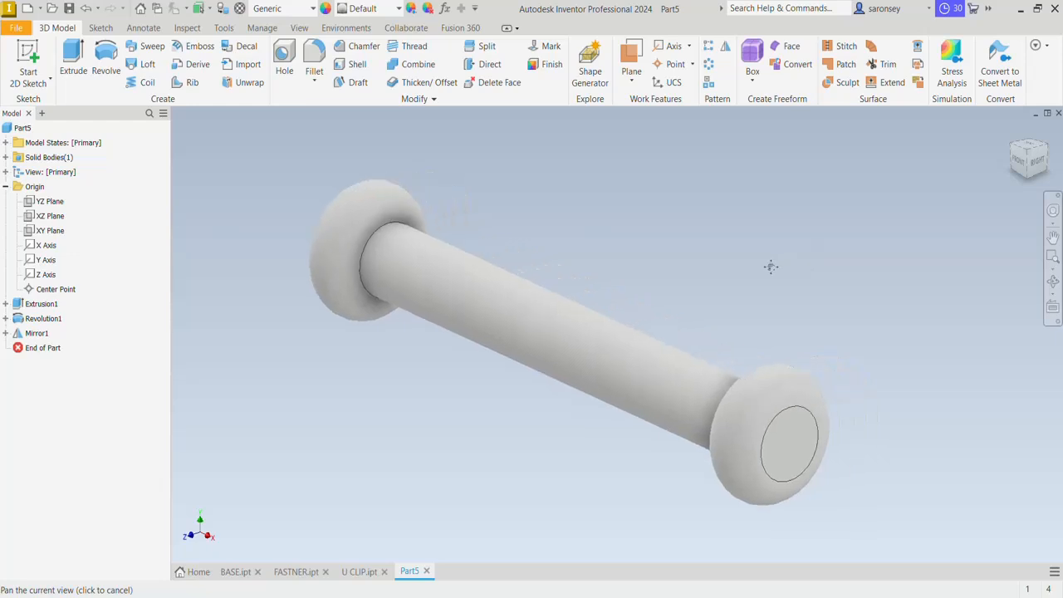
# Apply a Chrome appearance to the handle and save the part as HANDLE in the V BLOCK TUTORIAL folder
pyautogui.click(391, 8)
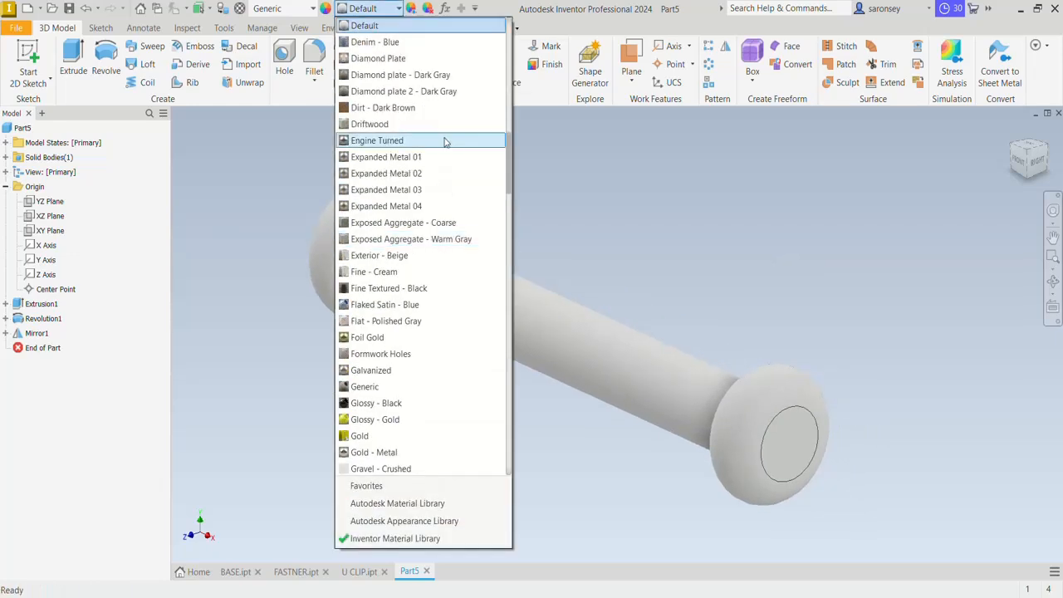
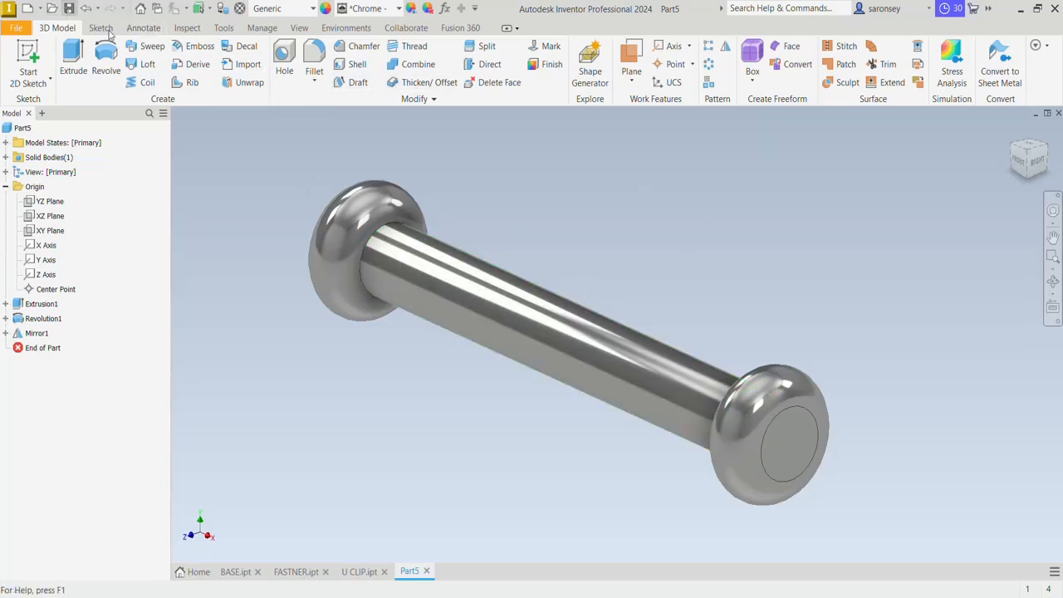
pyautogui.click(69, 8)
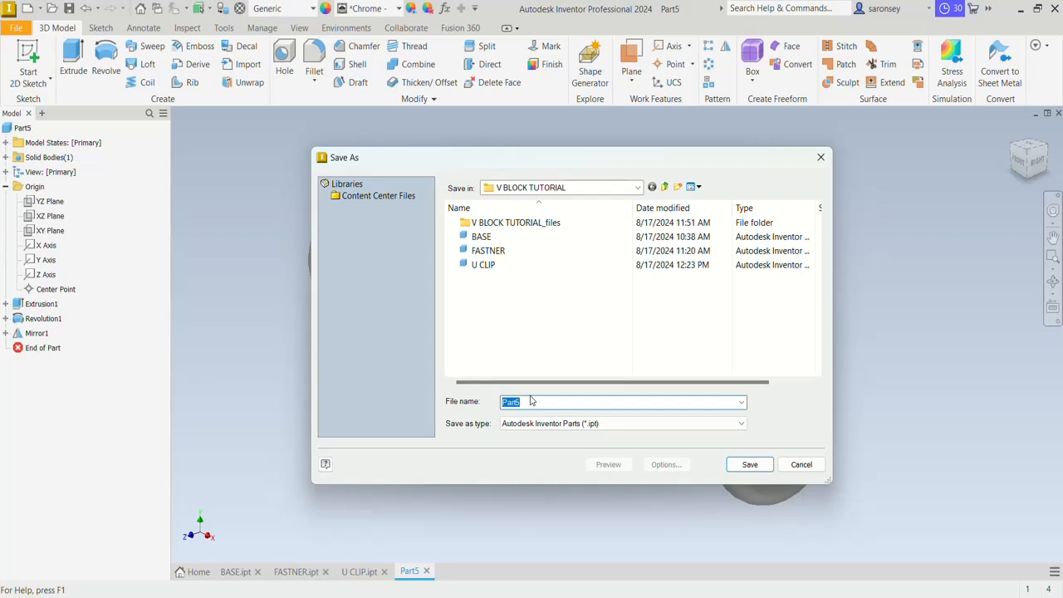
pyautogui.write('HANDLE')
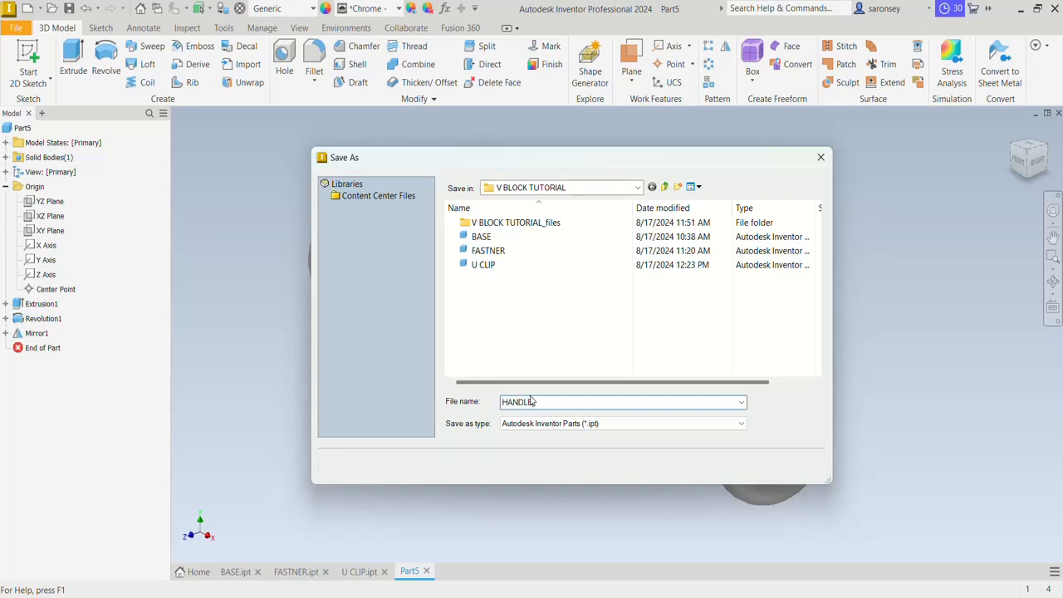
pyautogui.click(756, 468)
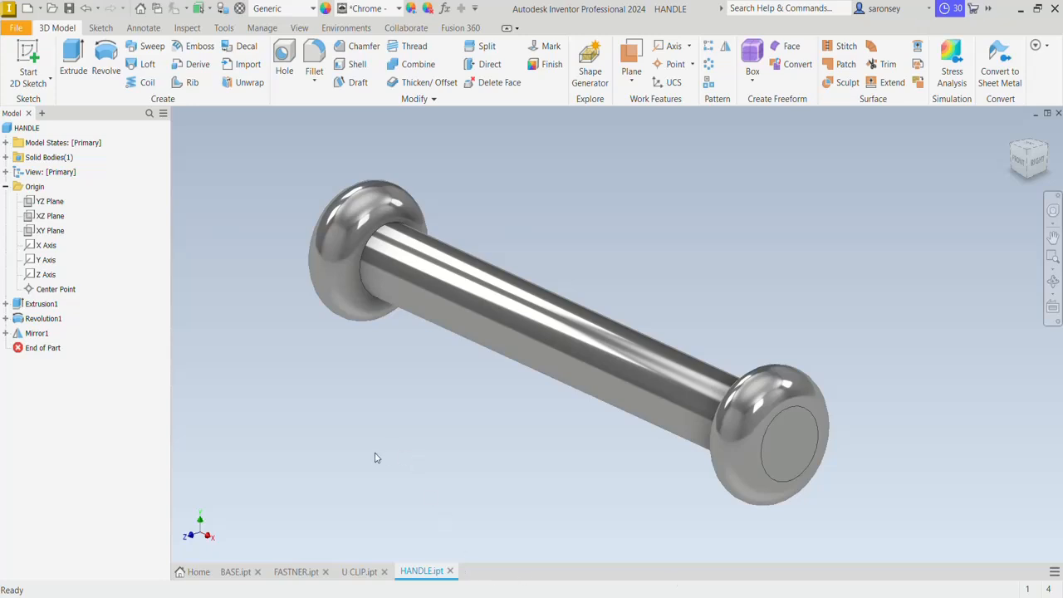
# Review the finished BASE, FASTNER, U CLIP and HANDLE parts one after another
pyautogui.click(237, 575)
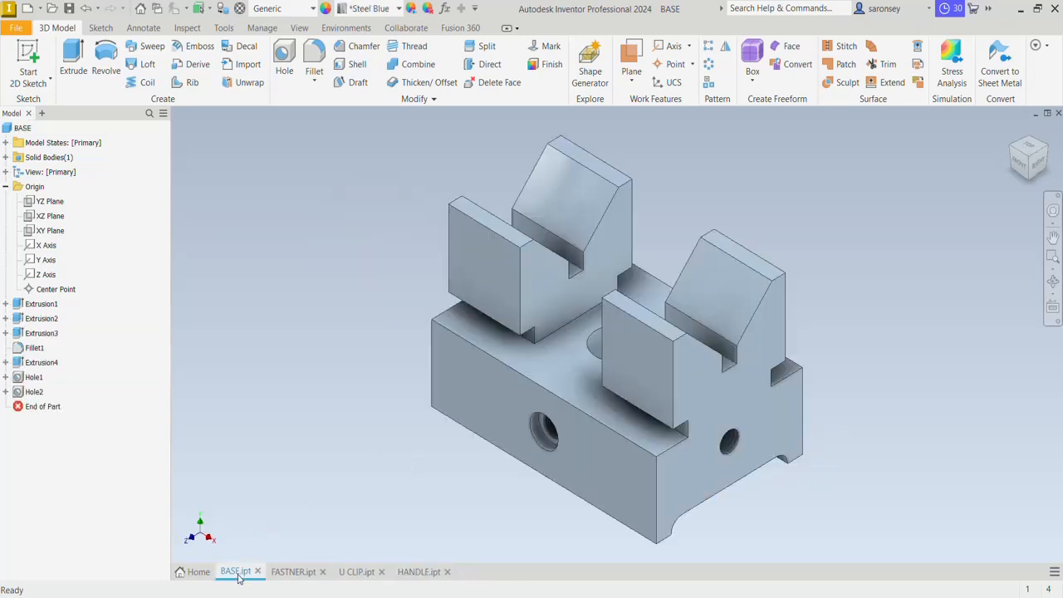
pyautogui.click(297, 573)
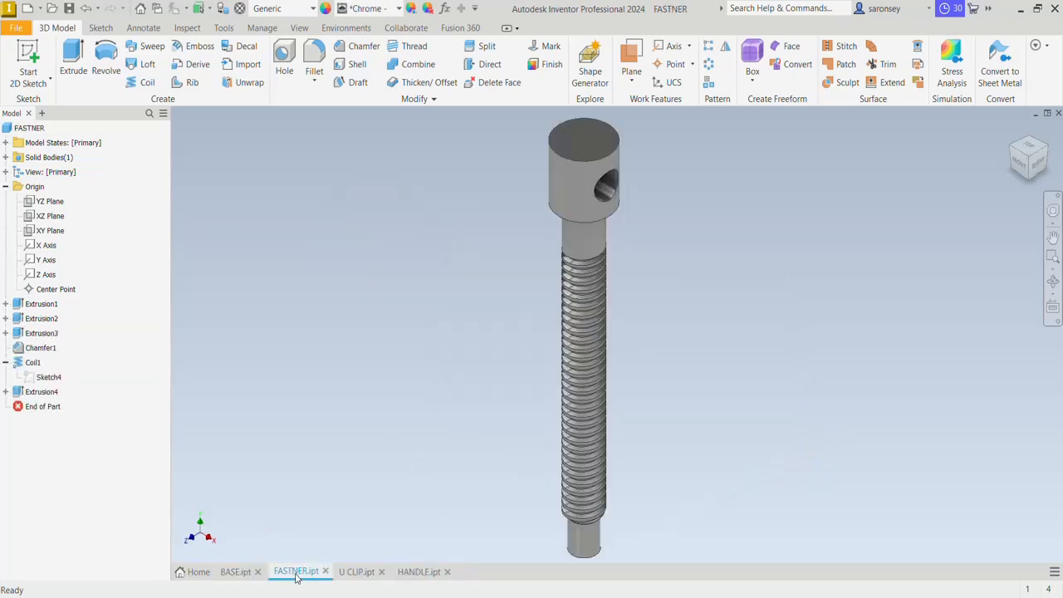
pyautogui.click(359, 573)
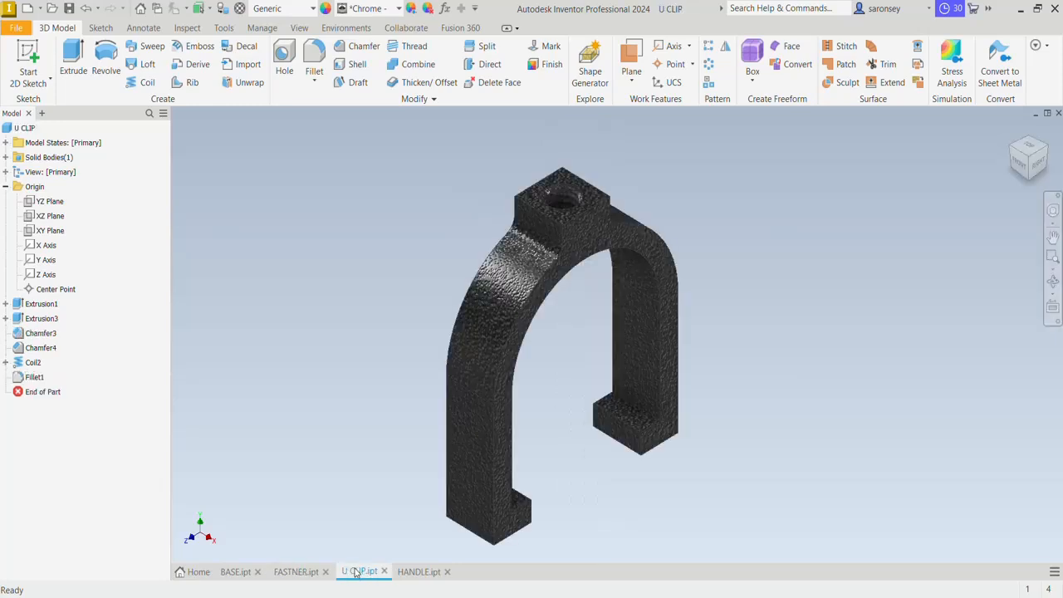
pyautogui.click(420, 573)
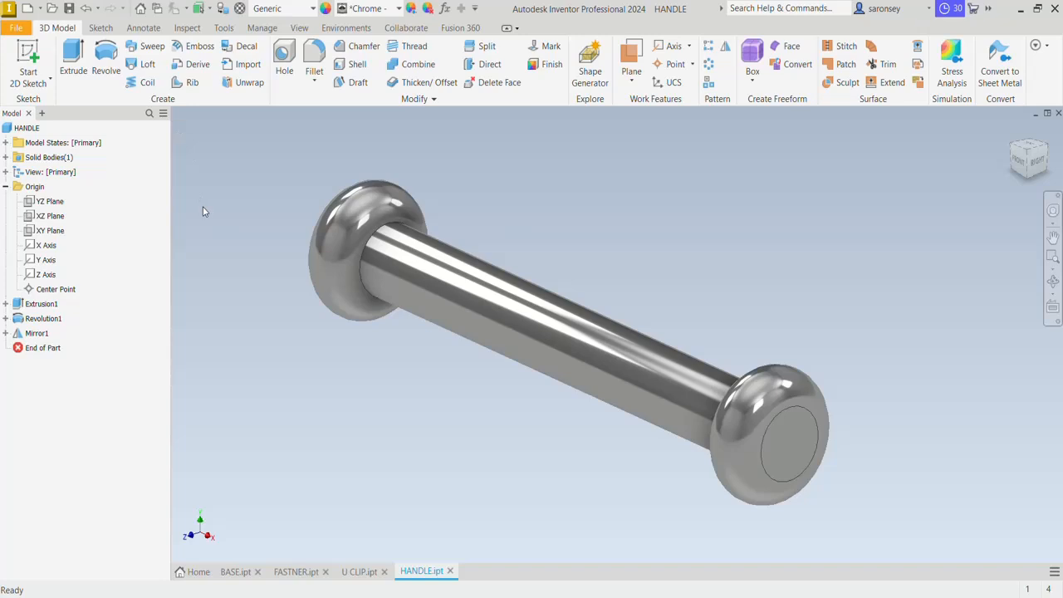
# Create a new assembly from the metric Standard (mm).iam template
pyautogui.click(28, 9)
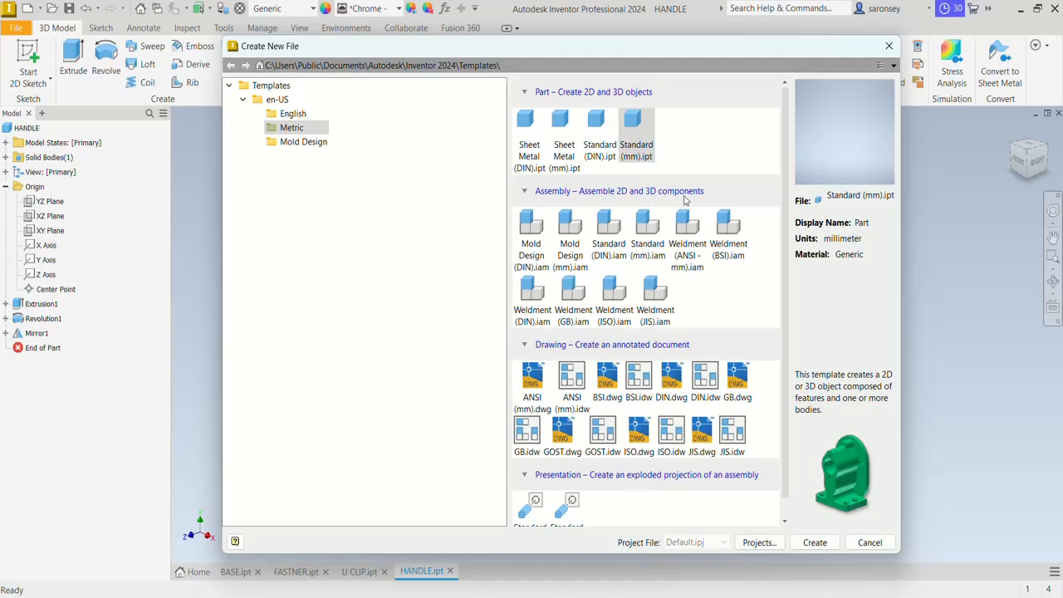
pyautogui.click(652, 241)
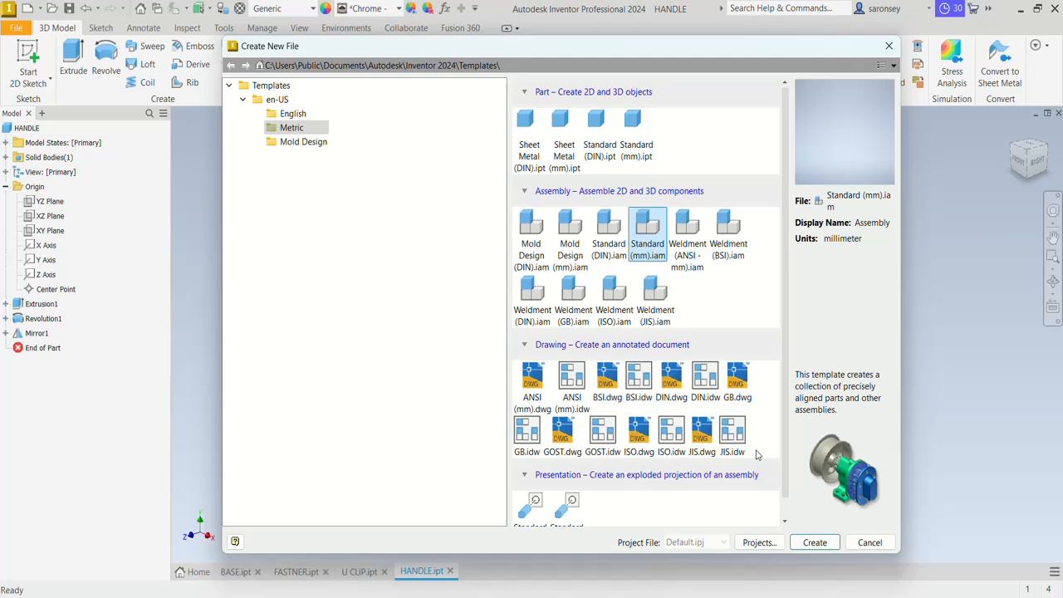
pyautogui.click(810, 544)
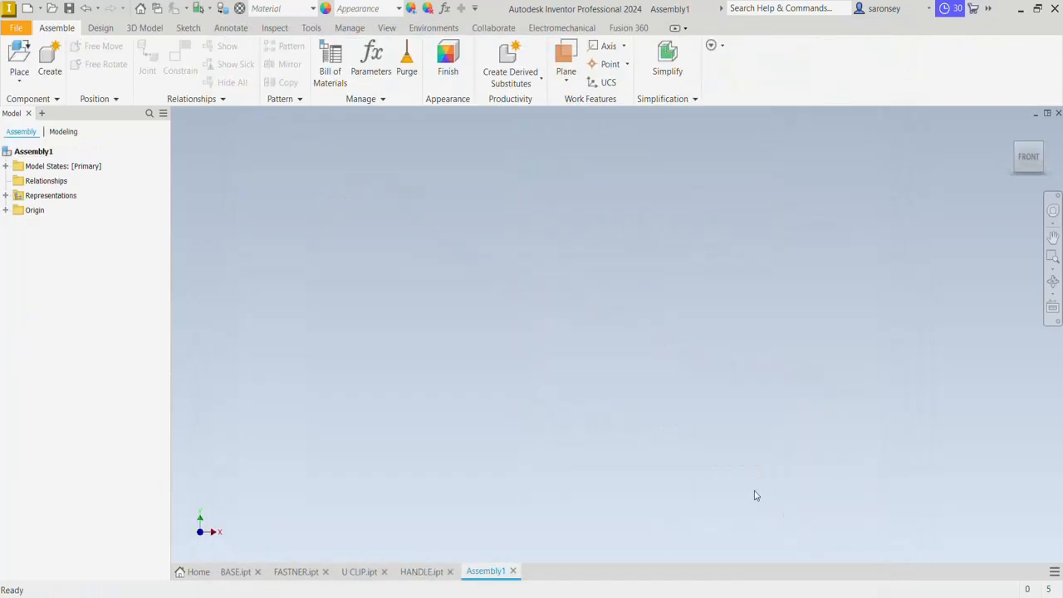
# Place one BASE part in the assembly, grounded at the origin
pyautogui.click(15, 58)
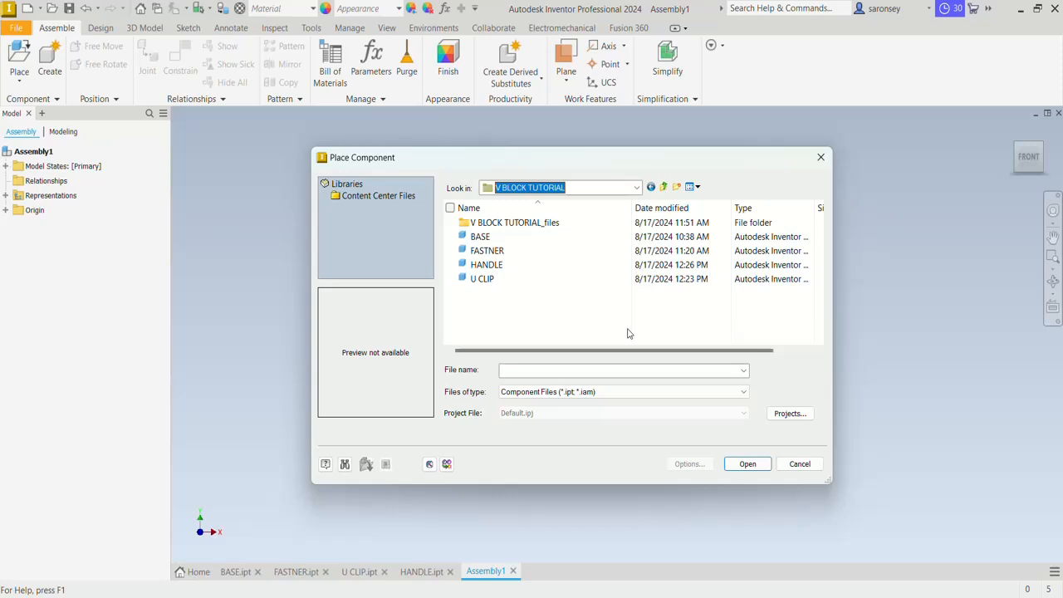
pyautogui.click(482, 237)
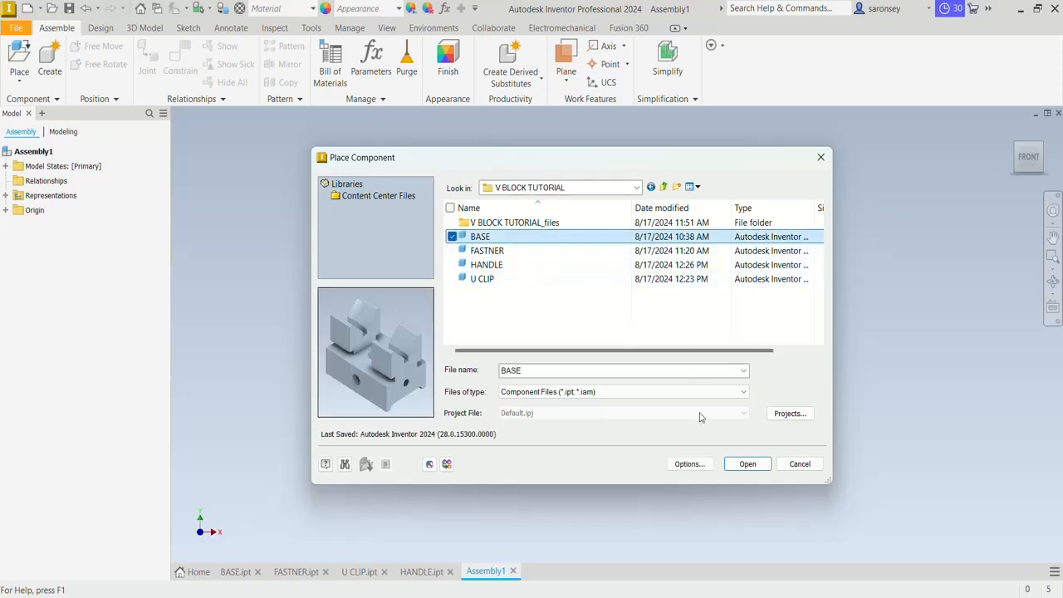
pyautogui.click(745, 463)
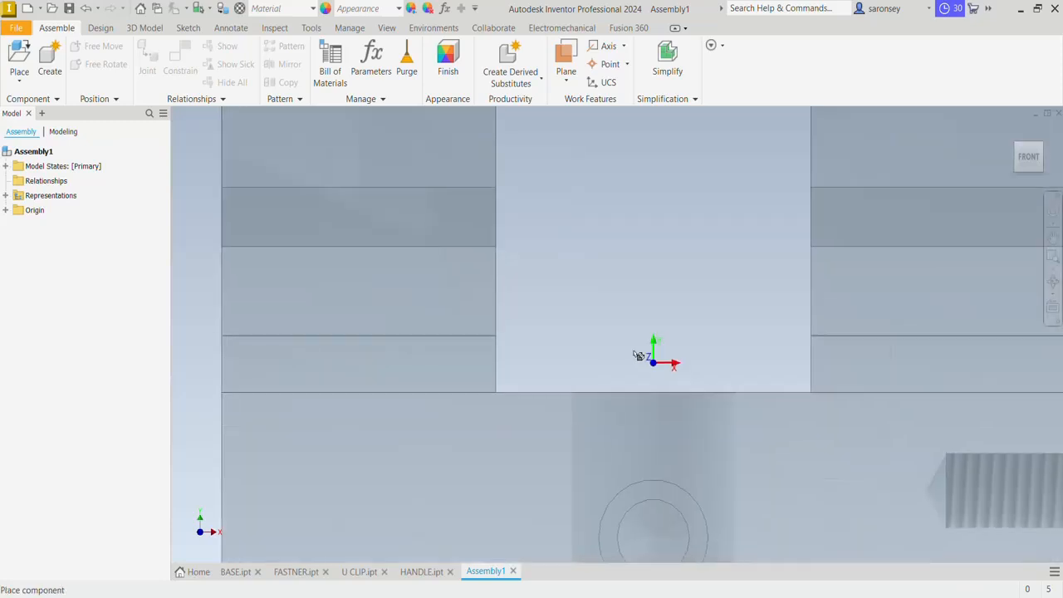
pyautogui.rightClick(607, 319)
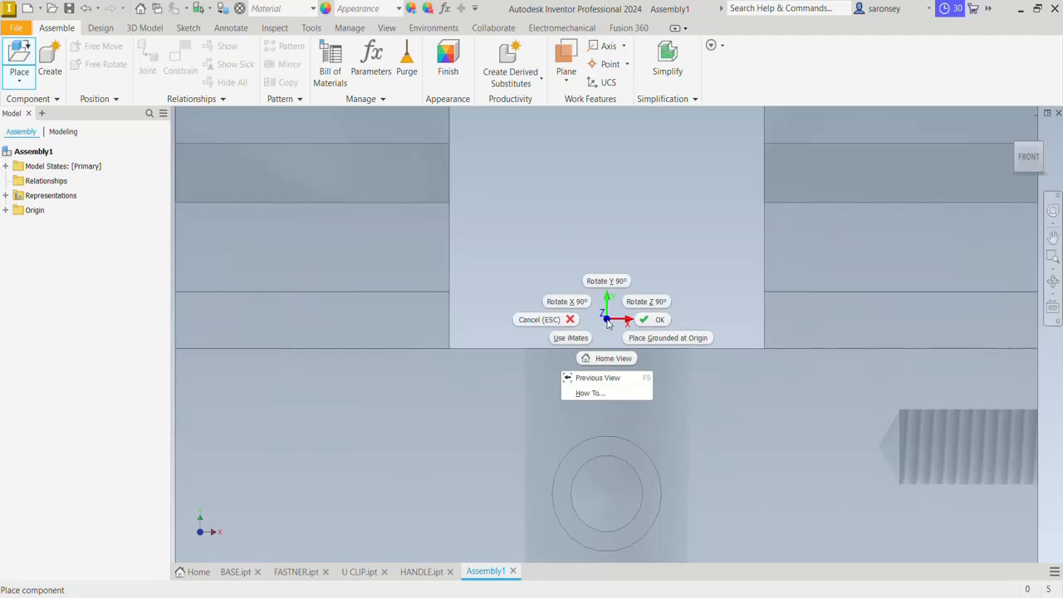
pyautogui.click(673, 340)
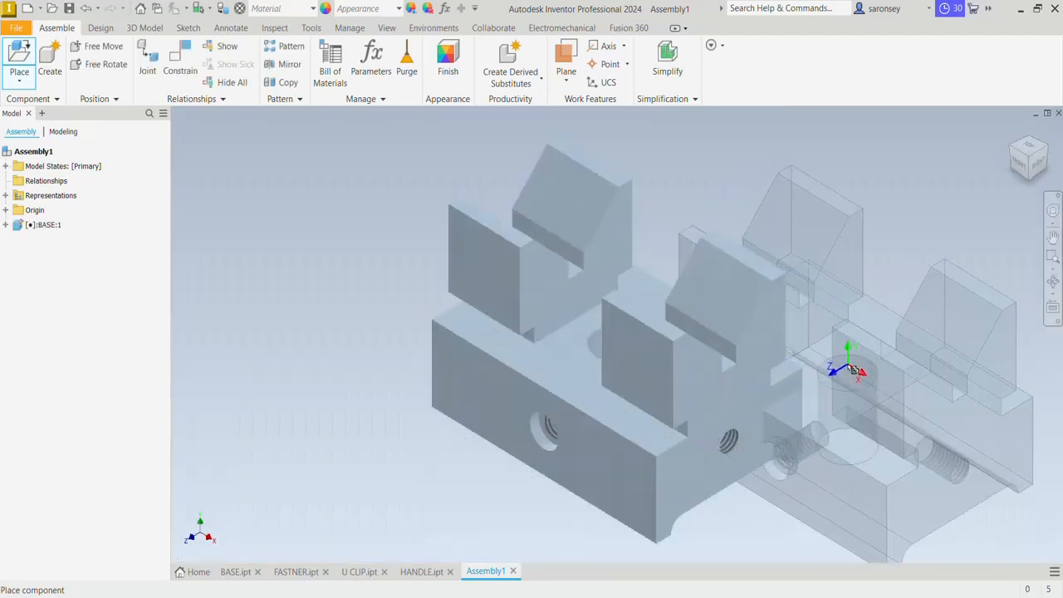
pyautogui.press('Escape')
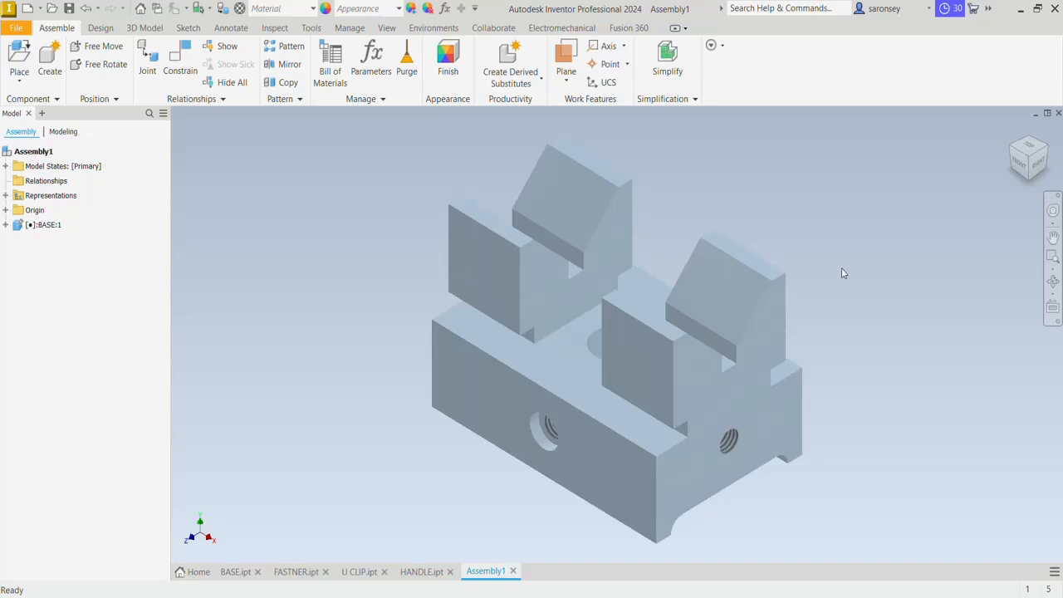
# Set the assembly's visual style to Shaded with Edges
pyautogui.click(391, 30)
pyautogui.click(276, 79)
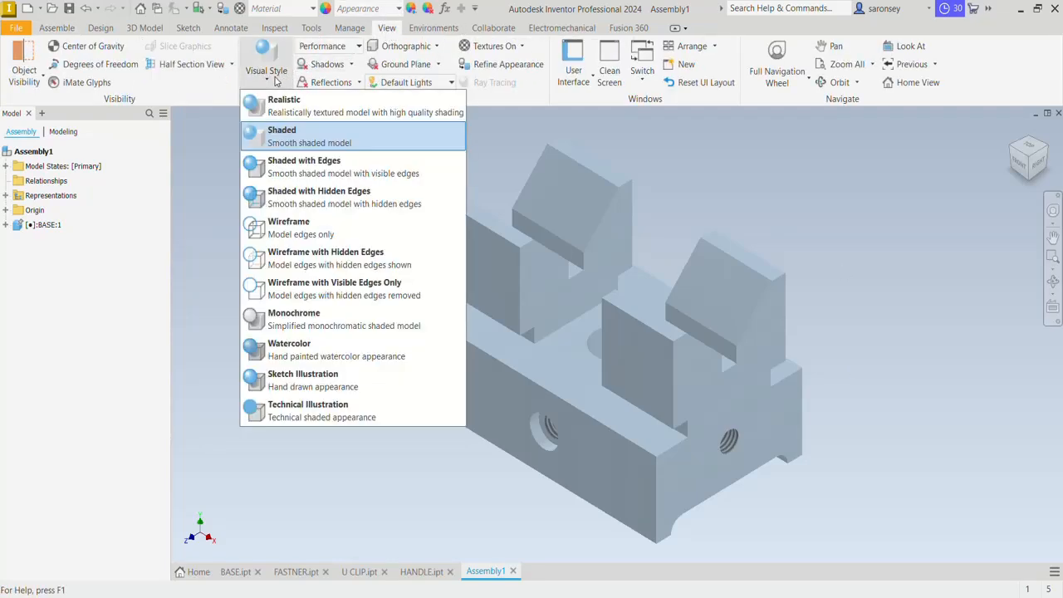
pyautogui.click(334, 171)
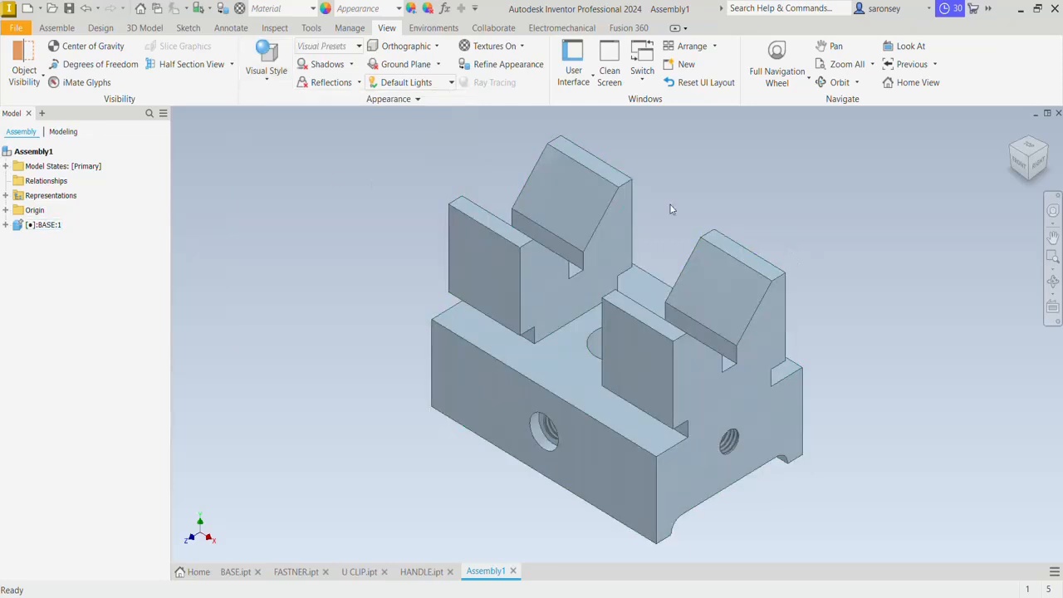
# Place two instances of the U CLIP part in the assembly, one at each end of the base
pyautogui.click(55, 32)
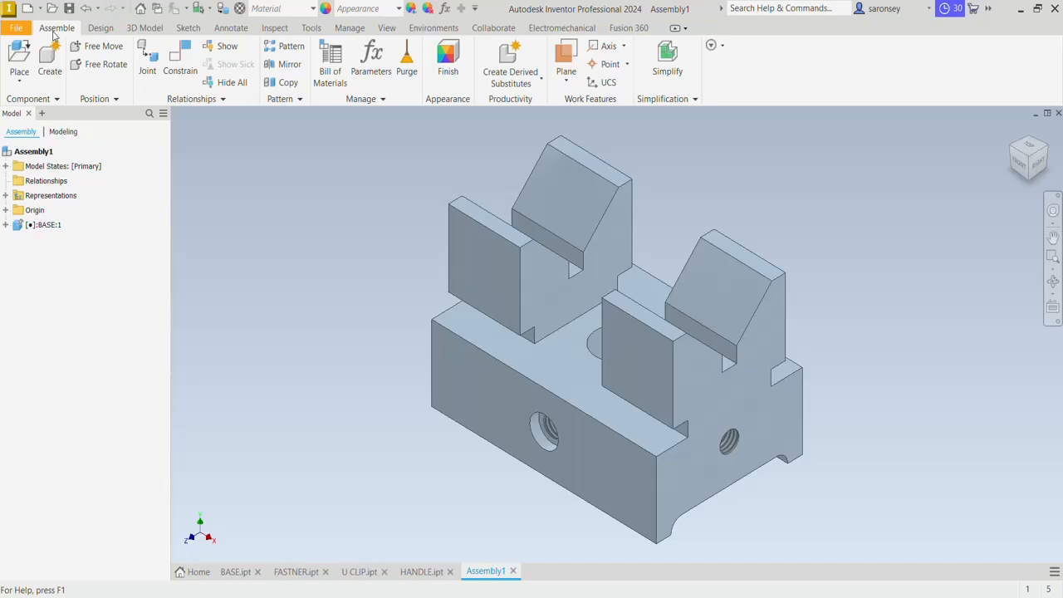
pyautogui.click(18, 58)
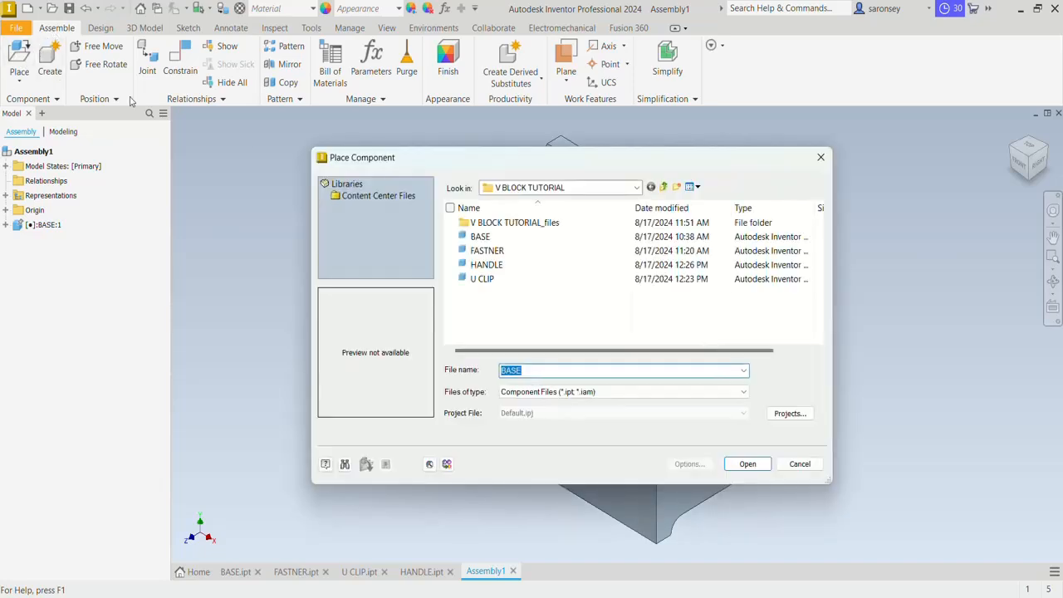
pyautogui.click(499, 280)
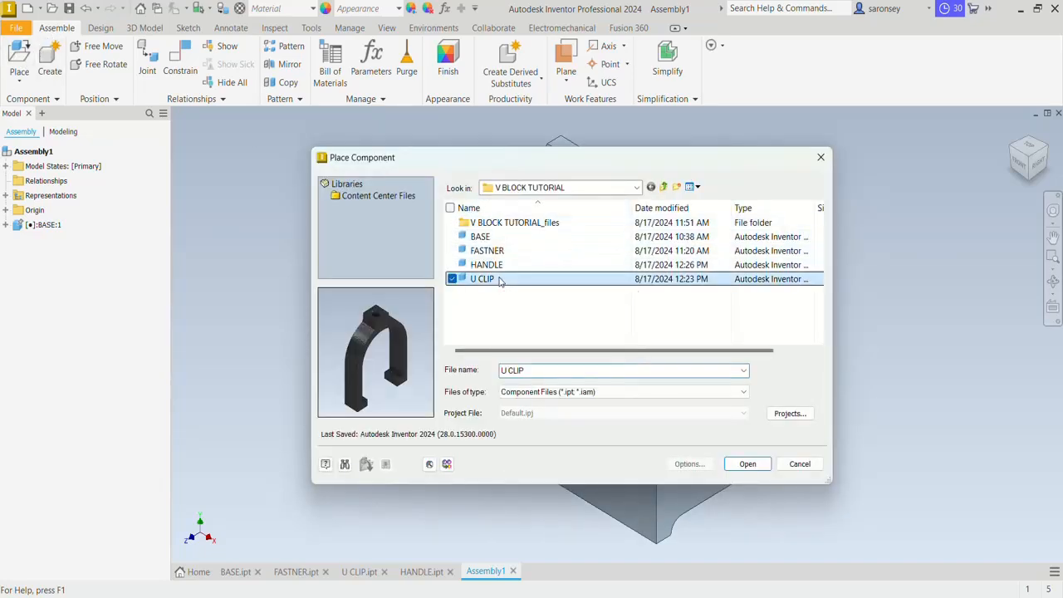
pyautogui.click(748, 463)
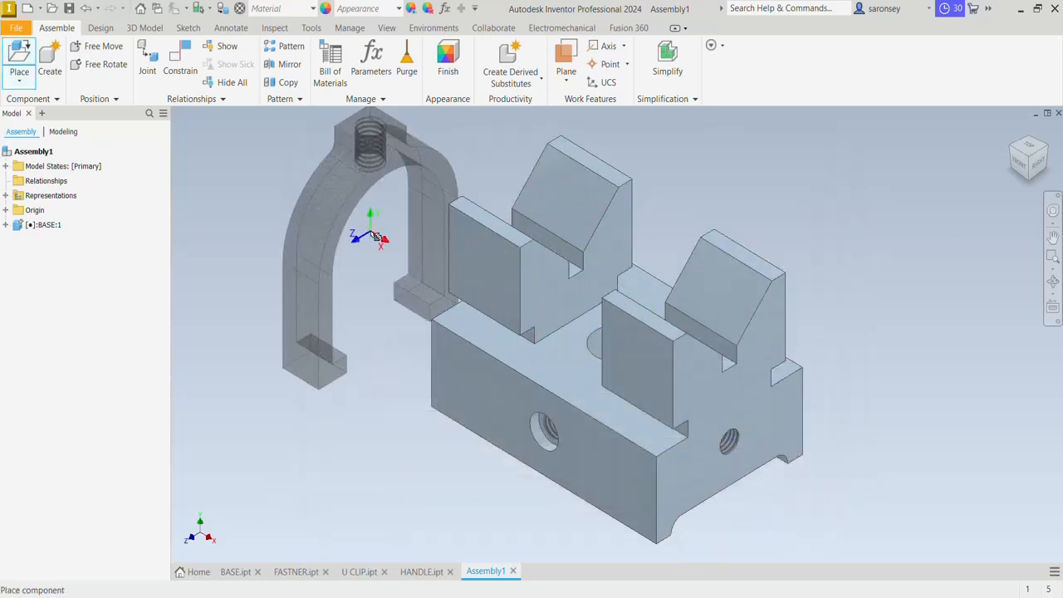
pyautogui.click(376, 237)
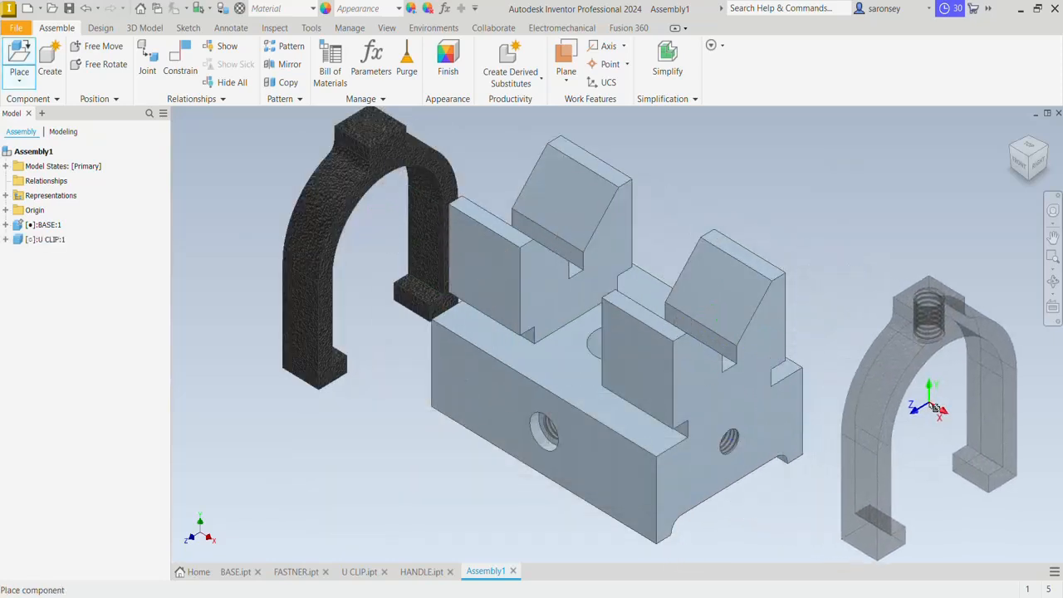
pyautogui.click(934, 407)
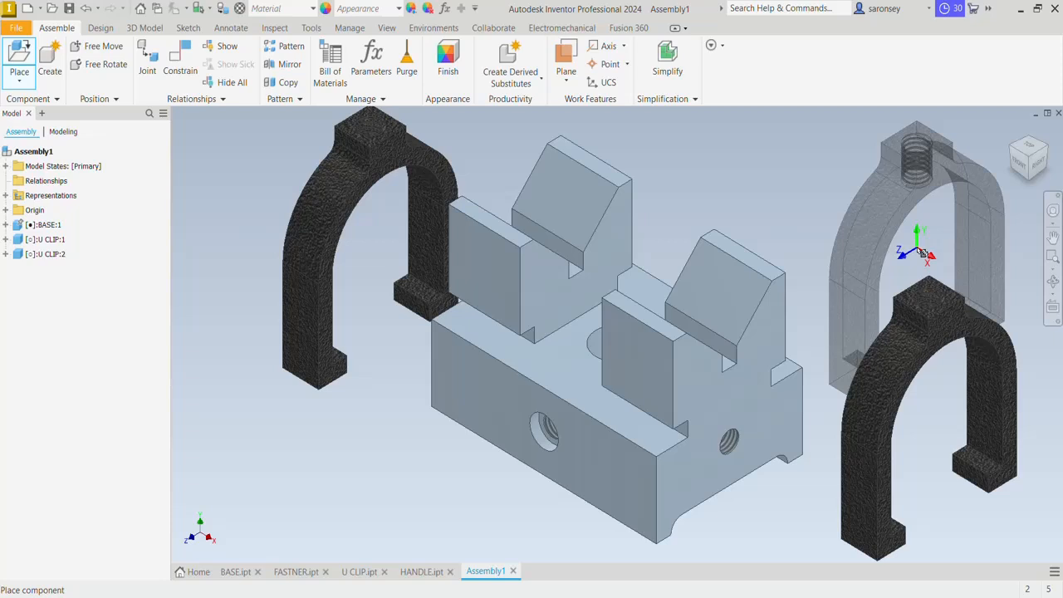
pyautogui.press('Escape')
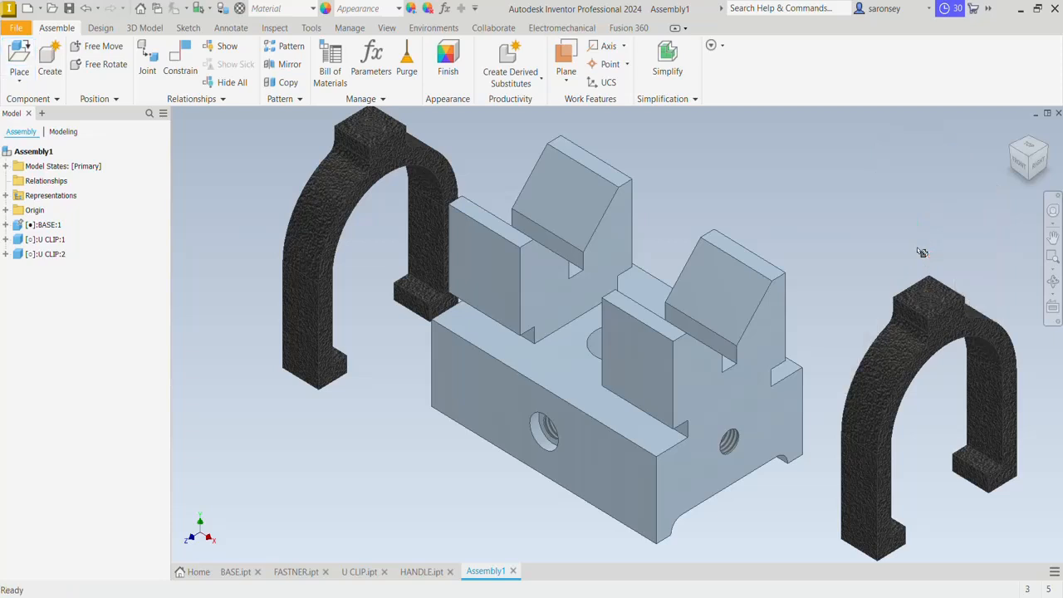
# Mate the underside of the first U clip's foot to the base block's upper face with 0 mm offset
pyautogui.click(198, 65)
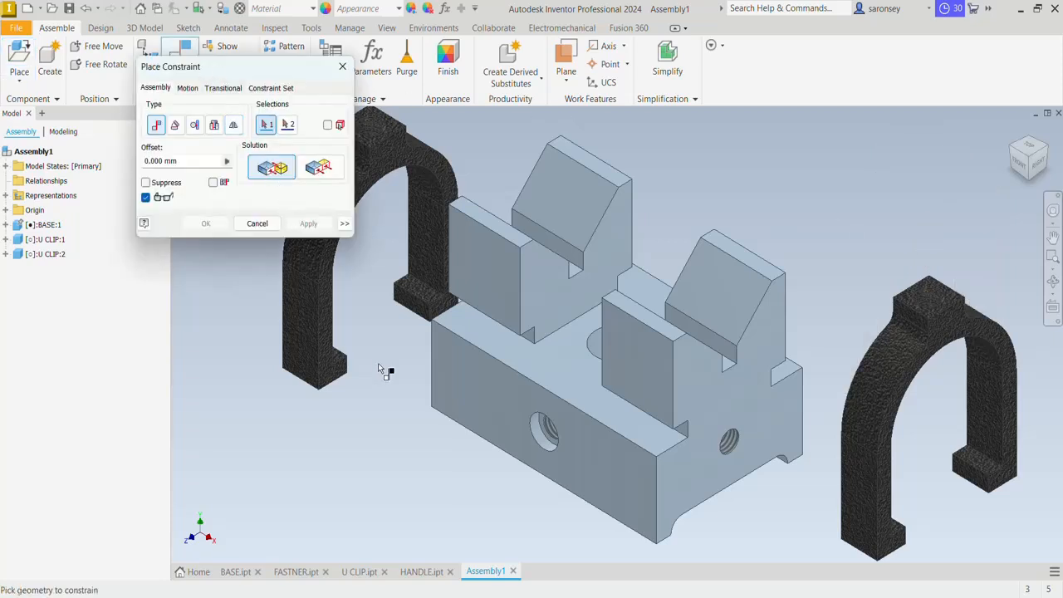
pyautogui.keyDown('shift'); pyautogui.moveTo(380, 411); pyautogui.dragTo(360, 340, button='middle'); pyautogui.keyUp('shift')
pyautogui.click(325, 337)
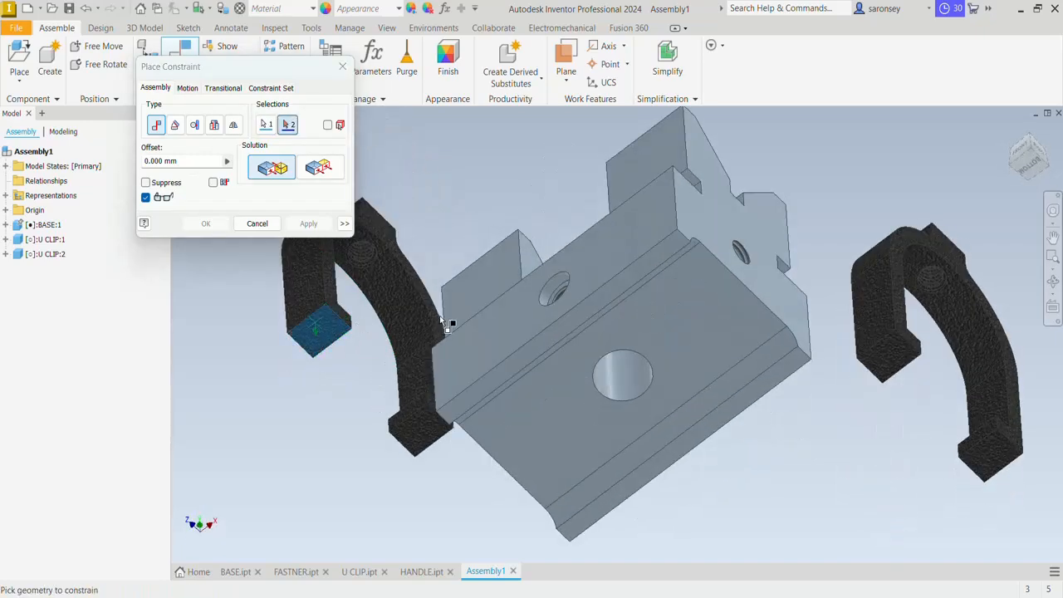
pyautogui.keyDown('shift'); pyautogui.moveTo(447, 321); pyautogui.dragTo(455, 381, button='middle'); pyautogui.keyUp('shift')
pyautogui.click(510, 376)
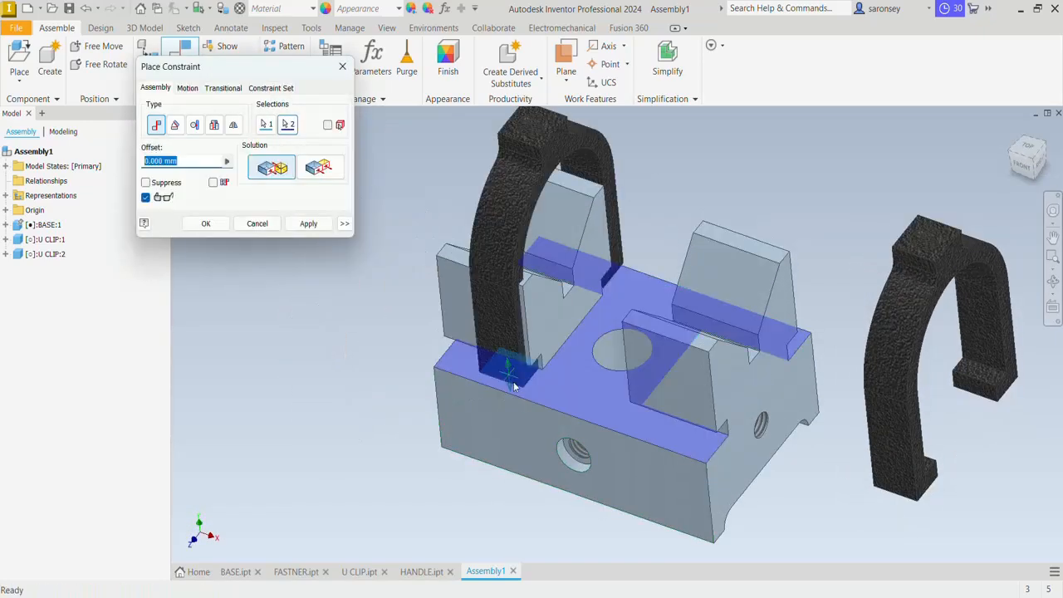
pyautogui.keyDown('shift'); pyautogui.moveTo(565, 412); pyautogui.dragTo(465, 349, button='middle'); pyautogui.keyUp('shift')
pyautogui.click(308, 224)
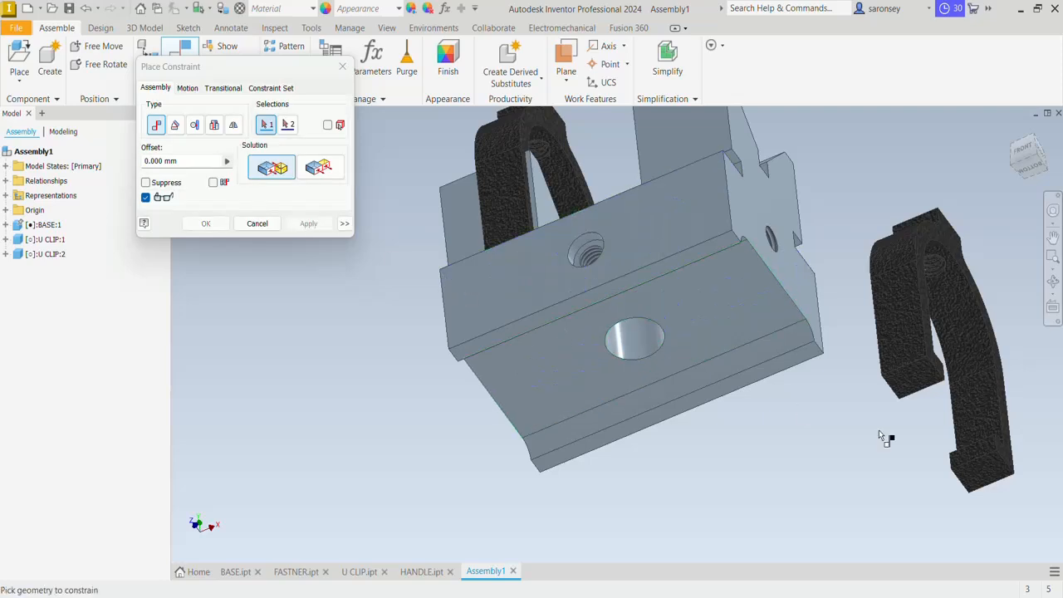
# Mate the underside of the second U clip's foot to the same upper face of the base with 0 mm offset
pyautogui.click(918, 378)
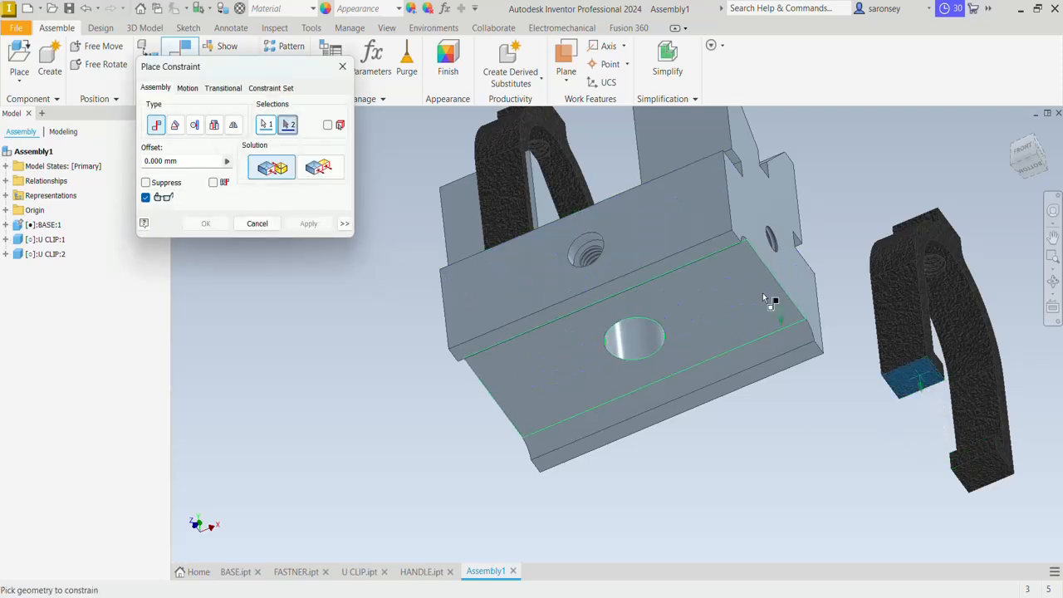
pyautogui.keyDown('shift'); pyautogui.moveTo(761, 291); pyautogui.dragTo(735, 453, button='middle'); pyautogui.keyUp('shift')
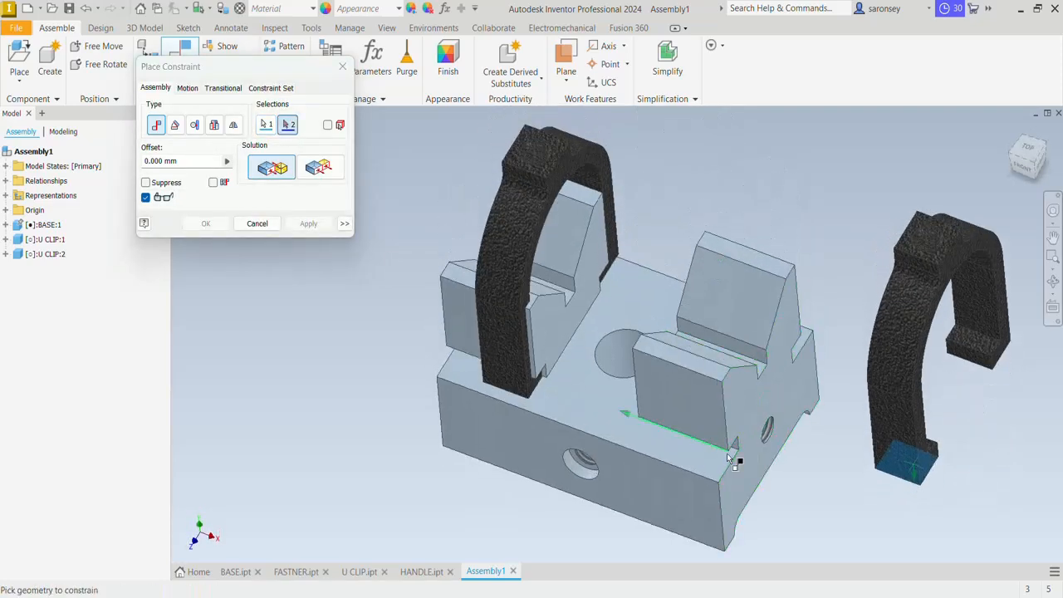
pyautogui.click(701, 462)
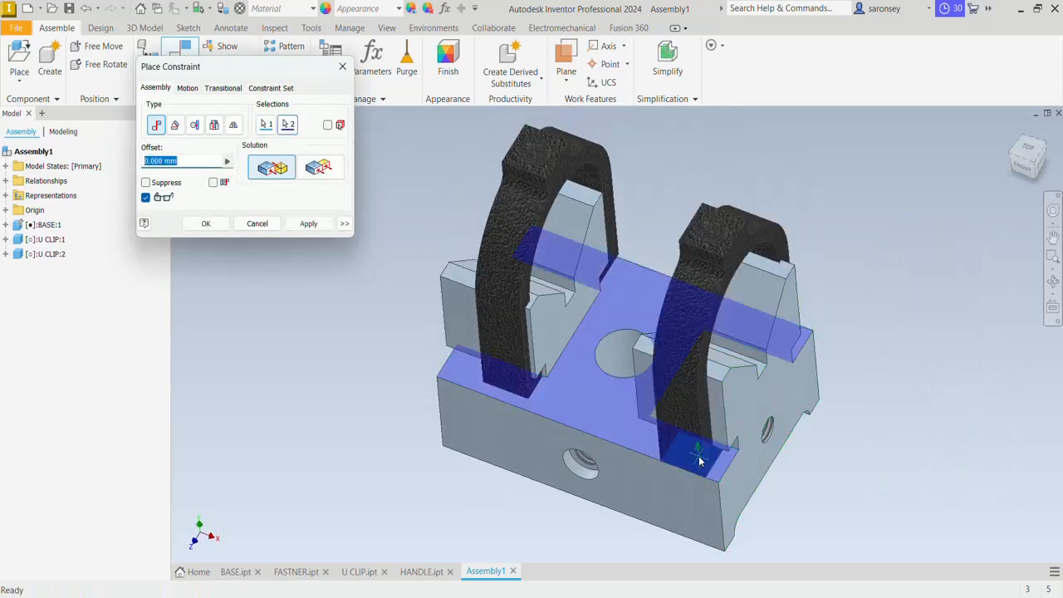
pyautogui.click(313, 226)
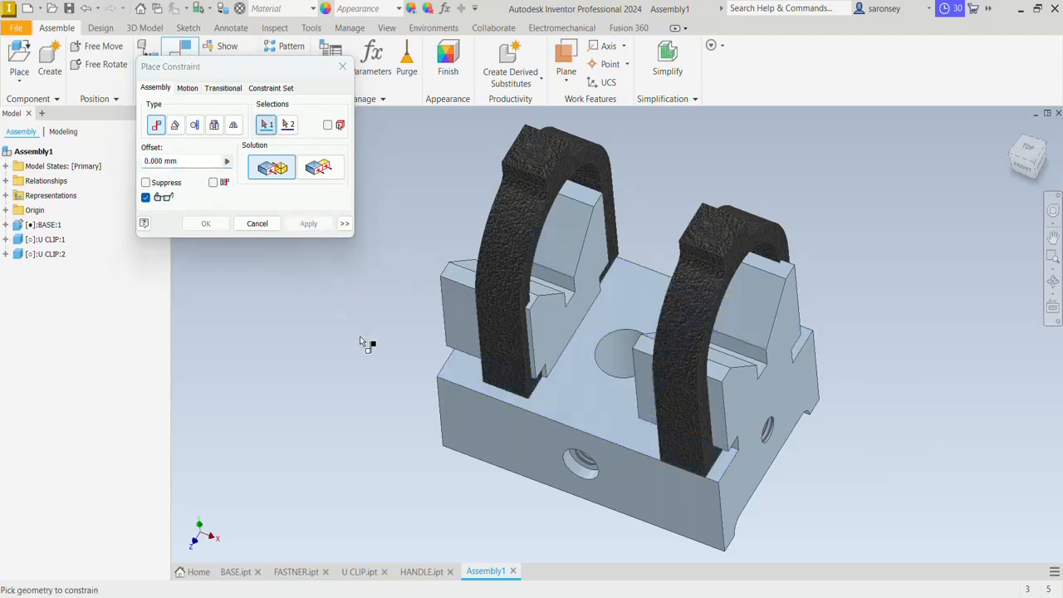
# Mate the inner side face of the second U clip to the outer side face of the base's V upright with 0 mm offset
pyautogui.moveTo(752, 445)
pyautogui.keyDown('shift'); pyautogui.mouseDown(button='middle')
pyautogui.moveTo(674, 427)
pyautogui.moveTo(621, 457)
pyautogui.mouseUp(button='middle'); pyautogui.keyUp('shift')
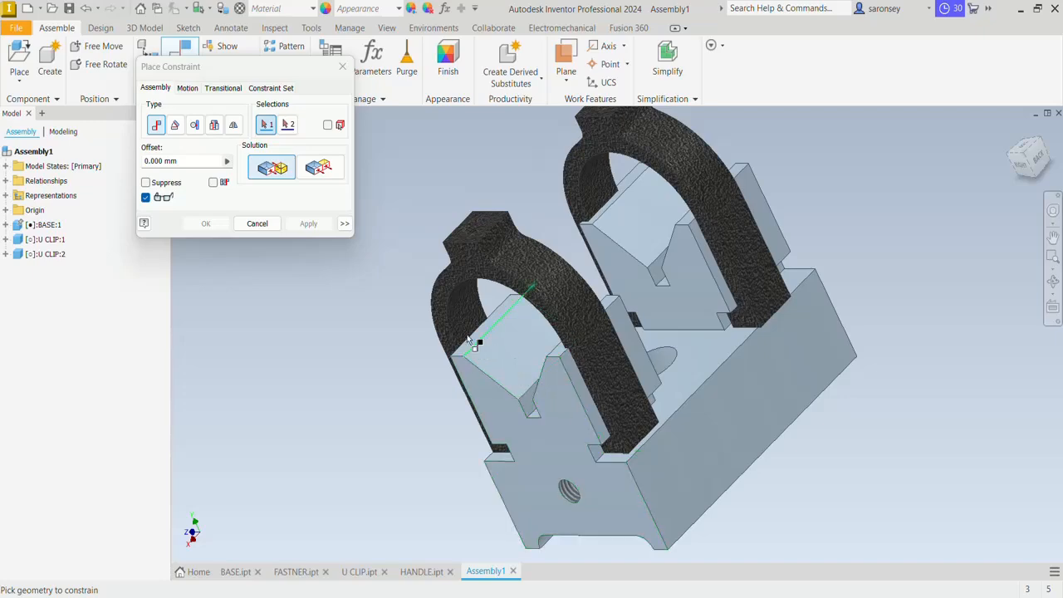
pyautogui.scroll(5, 473, 337)
pyautogui.scroll(2, 458, 359)
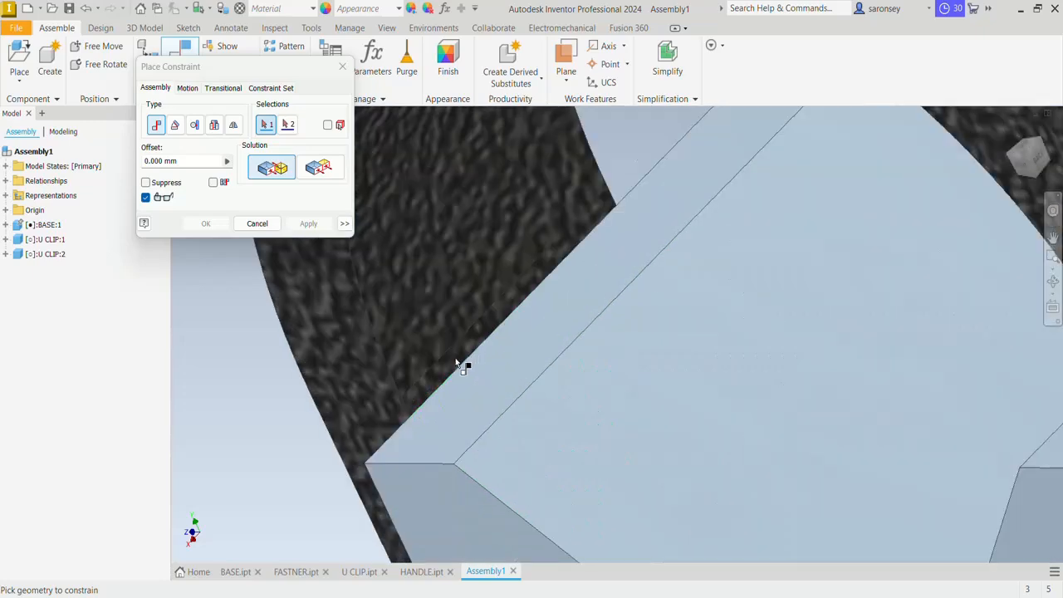
pyautogui.click(449, 370)
pyautogui.scroll(-4, 448, 369)
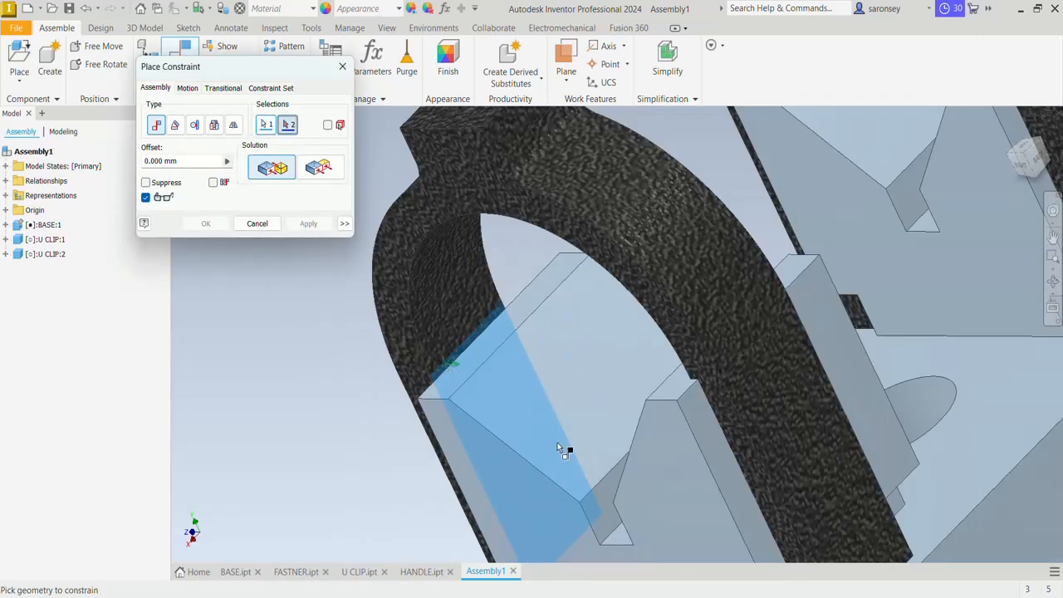
pyautogui.keyDown('shift'); pyautogui.moveTo(563, 446); pyautogui.dragTo(751, 402, button='middle'); pyautogui.keyUp('shift')
pyautogui.click(930, 449)
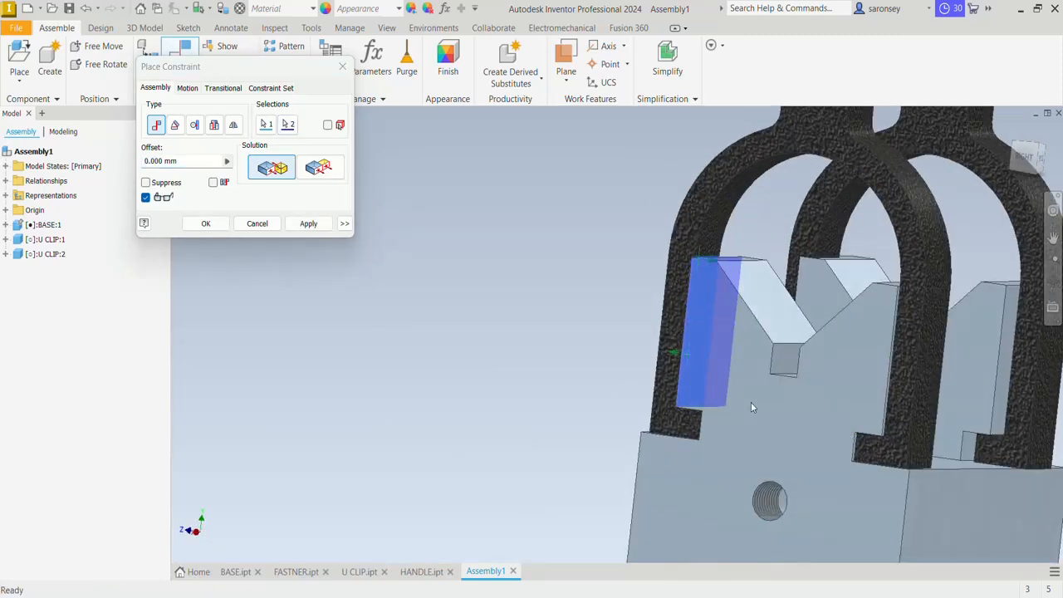
pyautogui.click(309, 225)
# Apply a flush constraint between the second U clip's outward-facing face and the base's adjacent end face with a -10 mm offset
pyautogui.keyDown('shift'); pyautogui.moveTo(736, 394); pyautogui.dragTo(735, 408, button='middle'); pyautogui.keyUp('shift')
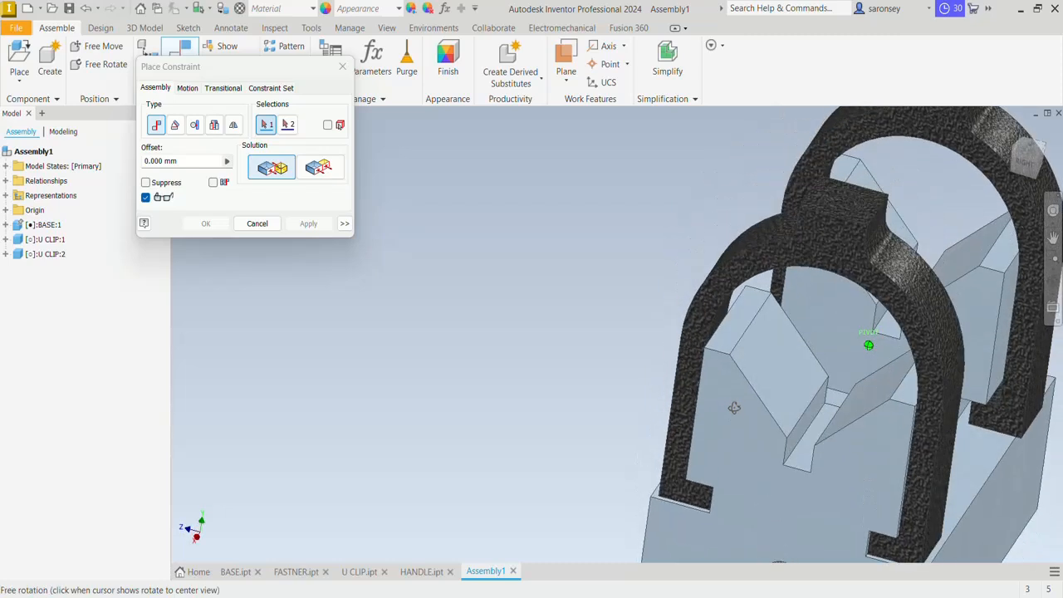
pyautogui.click(733, 438)
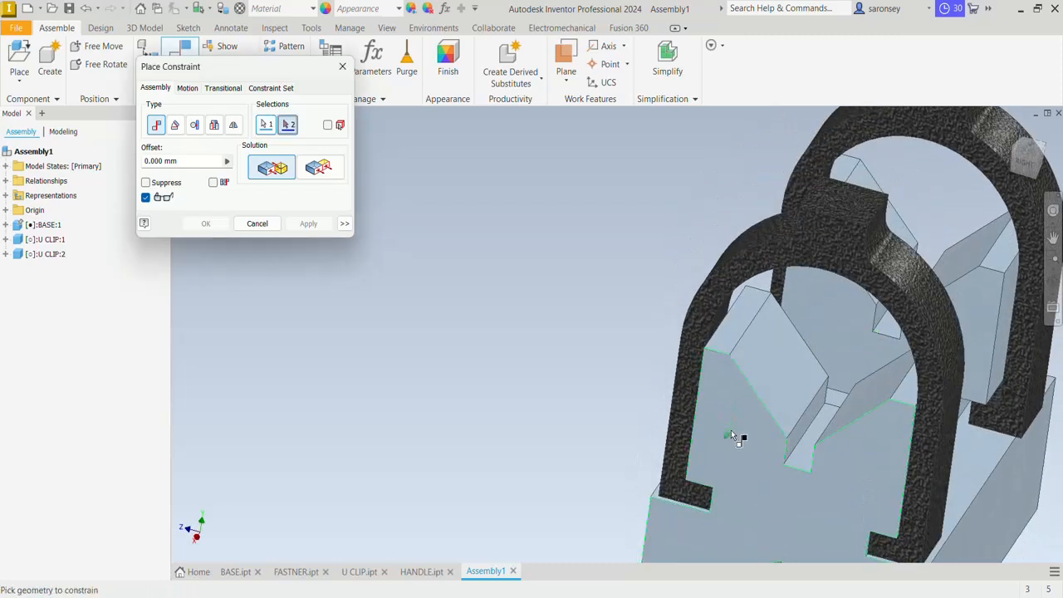
pyautogui.click(684, 423)
pyautogui.click(334, 169)
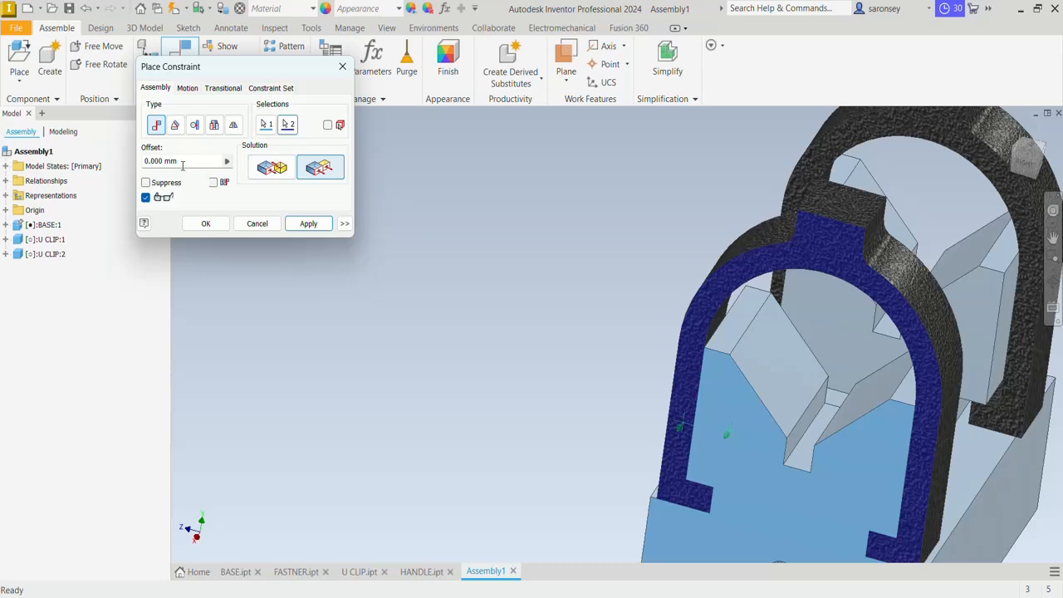
pyautogui.moveTo(183, 166); pyautogui.dragTo(148, 158)
pyautogui.write('10')
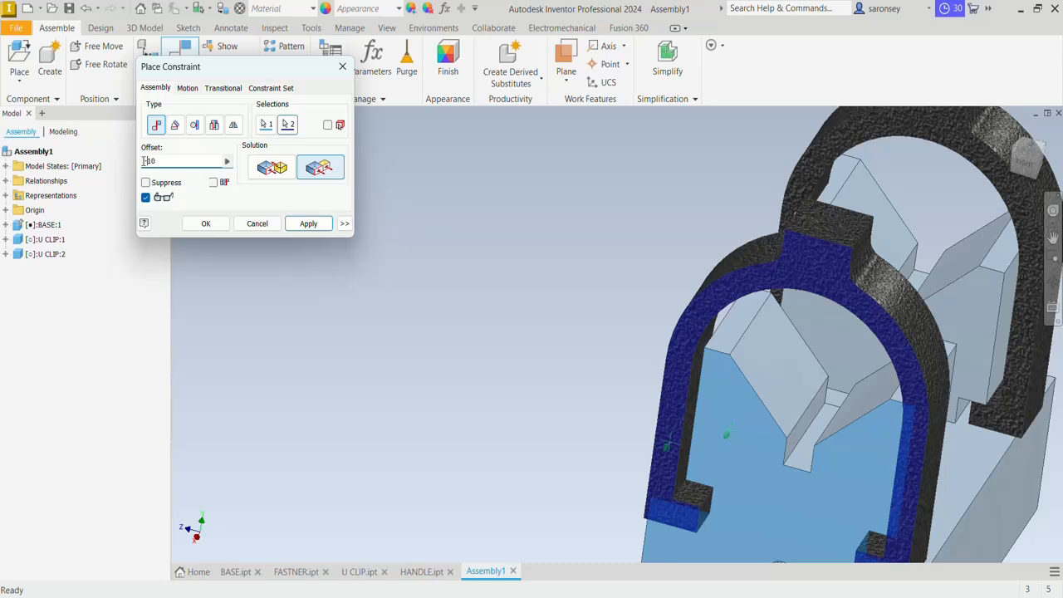
pyautogui.write('-')
pyautogui.click(308, 223)
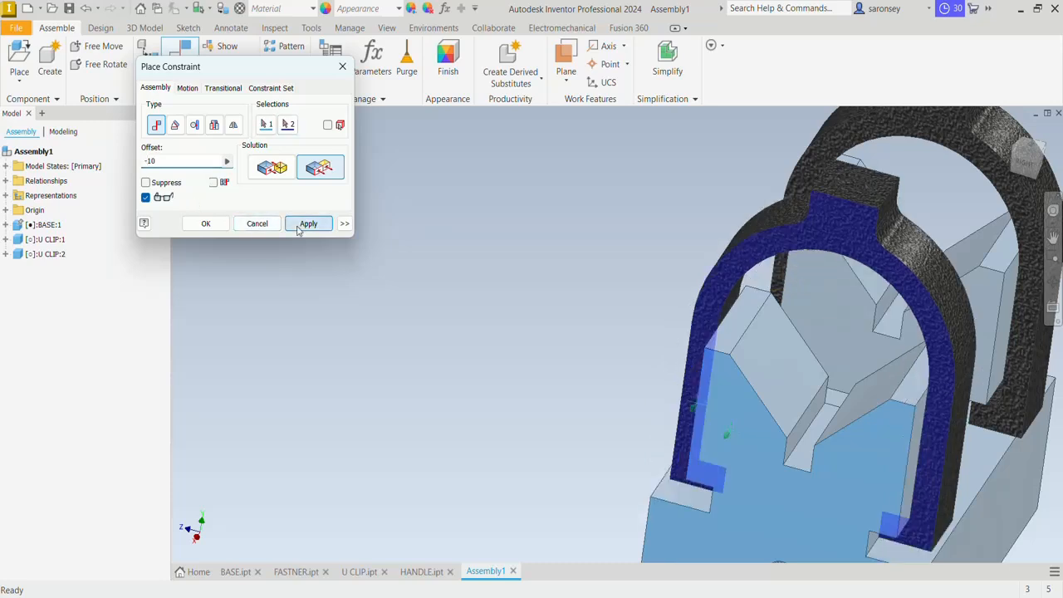
# Mate the inner side face of the first U clip to the outer side face of its V upright on the base with 0 mm offset
pyautogui.moveTo(582, 368); pyautogui.dragTo(474, 332, button='middle')
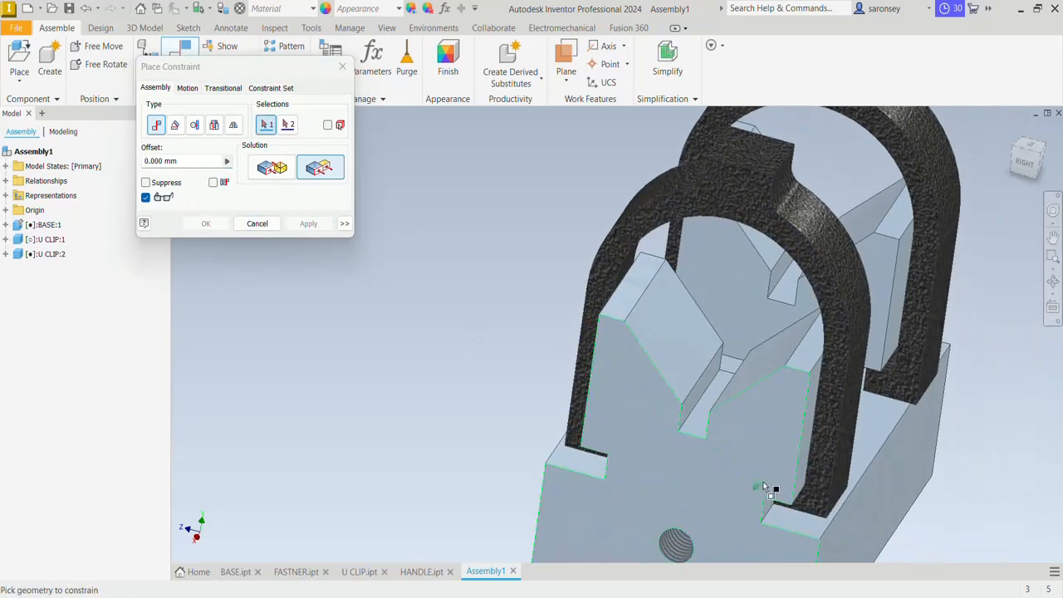
pyautogui.moveTo(766, 486); pyautogui.dragTo(742, 457, button='middle')
pyautogui.keyDown('shift'); pyautogui.moveTo(522, 425); pyautogui.dragTo(652, 164, button='middle'); pyautogui.keyUp('shift')
pyautogui.scroll(-3, 653, 164)
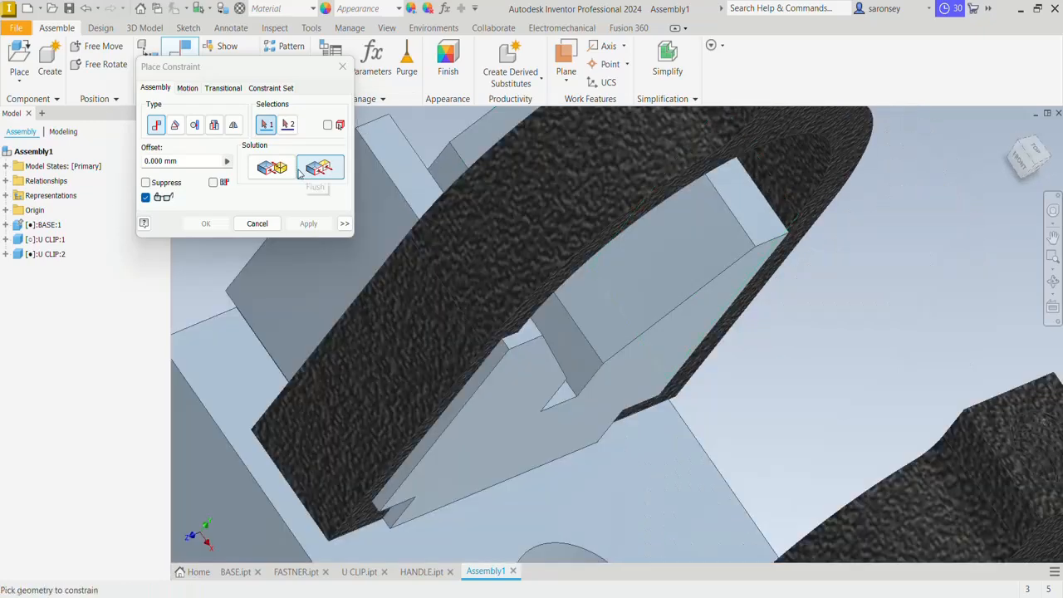
pyautogui.click(270, 172)
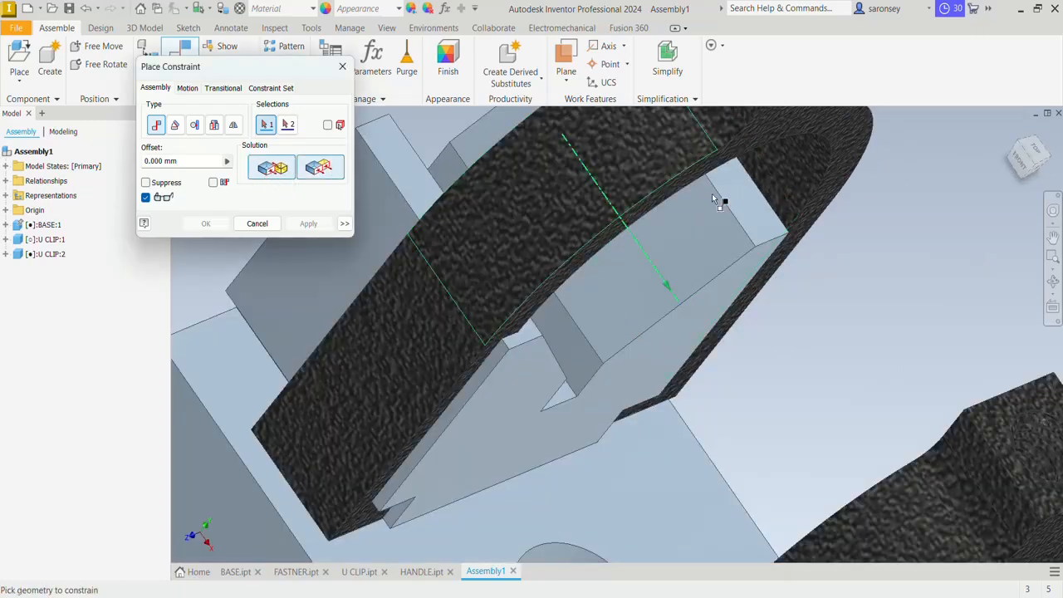
pyautogui.click(785, 214)
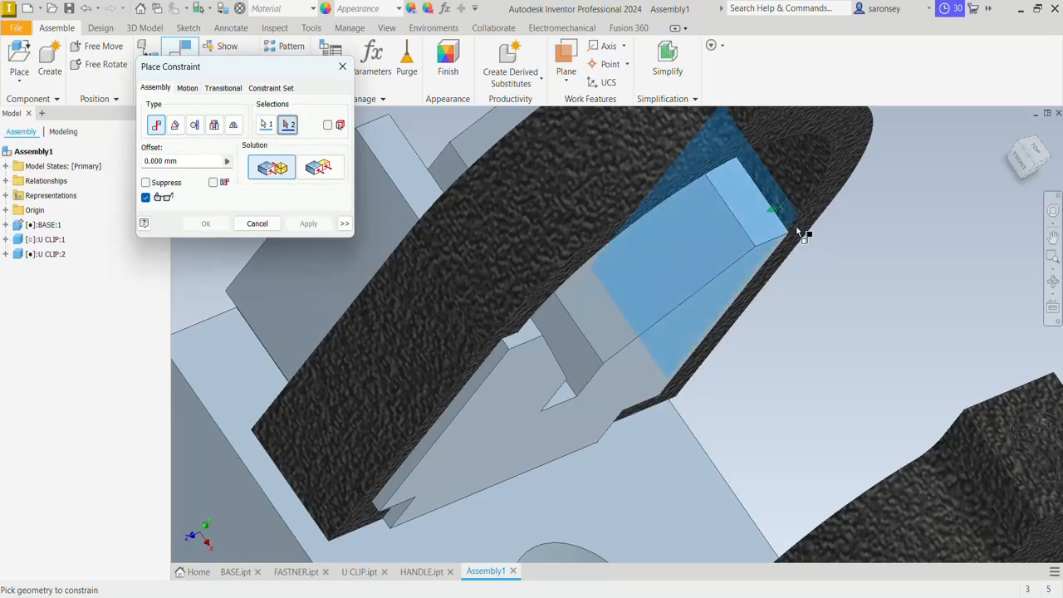
pyautogui.keyDown('shift'); pyautogui.moveTo(803, 230); pyautogui.dragTo(889, 282, button='middle'); pyautogui.keyUp('shift')
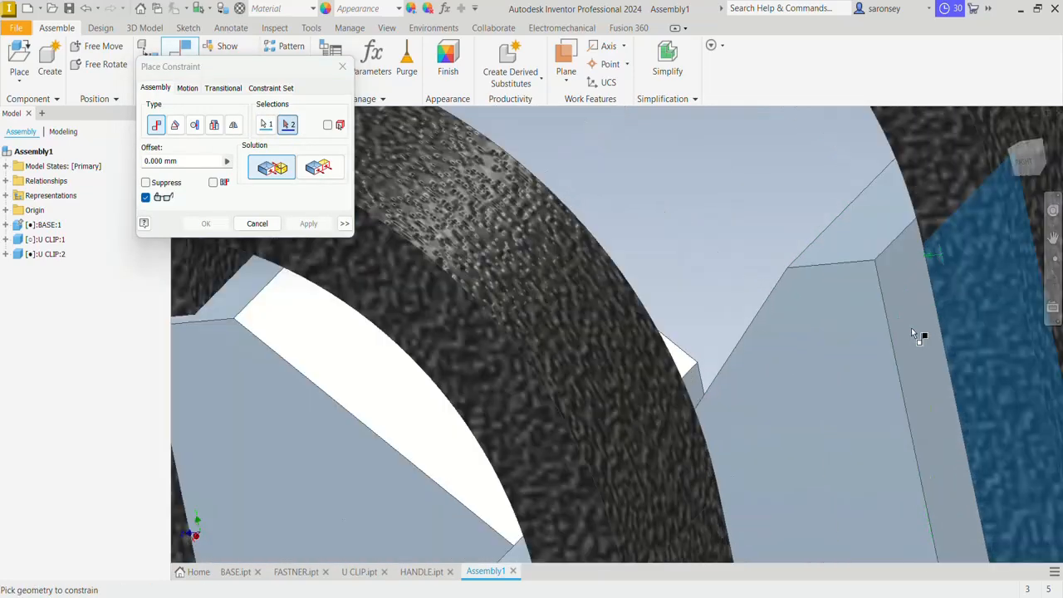
pyautogui.scroll(3, 918, 335)
pyautogui.click(917, 335)
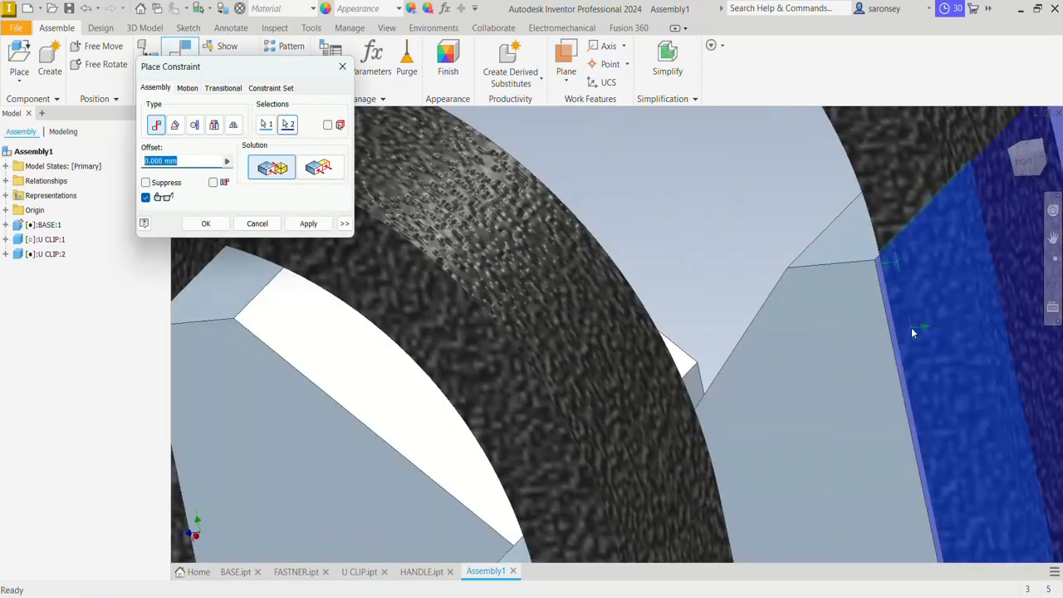
pyautogui.scroll(-4, 905, 328)
pyautogui.click(307, 224)
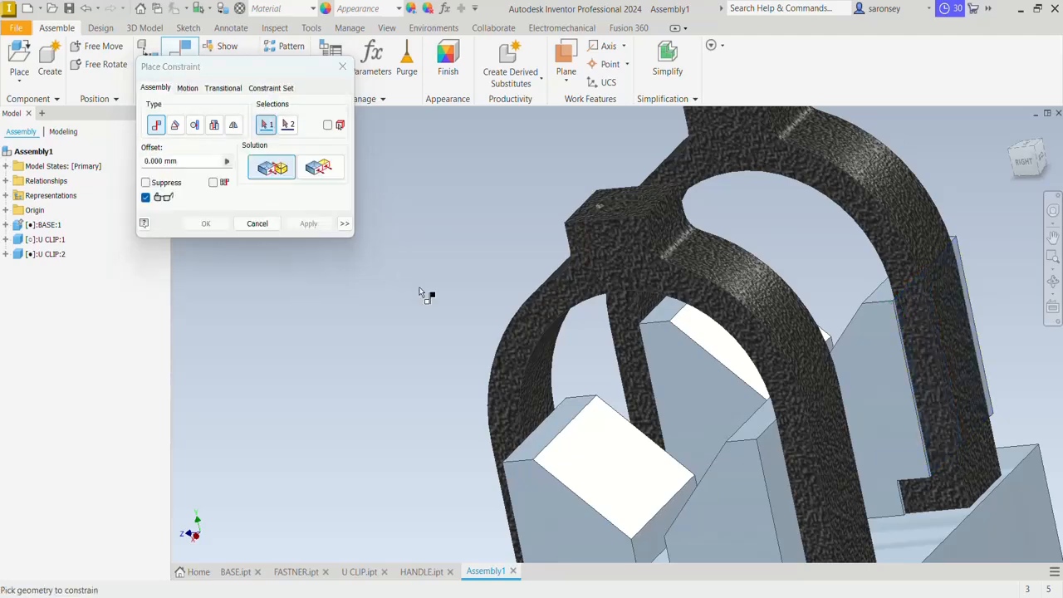
# Apply a flush constraint between the first U clip's outward-facing face and the base's adjacent end face with a -10 mm offset, and finish constraining
pyautogui.moveTo(449, 354)
pyautogui.keyDown('shift'); pyautogui.mouseDown(button='middle')
pyautogui.moveTo(423, 308)
pyautogui.moveTo(202, 309)
pyautogui.mouseUp(button='middle'); pyautogui.keyUp('shift')
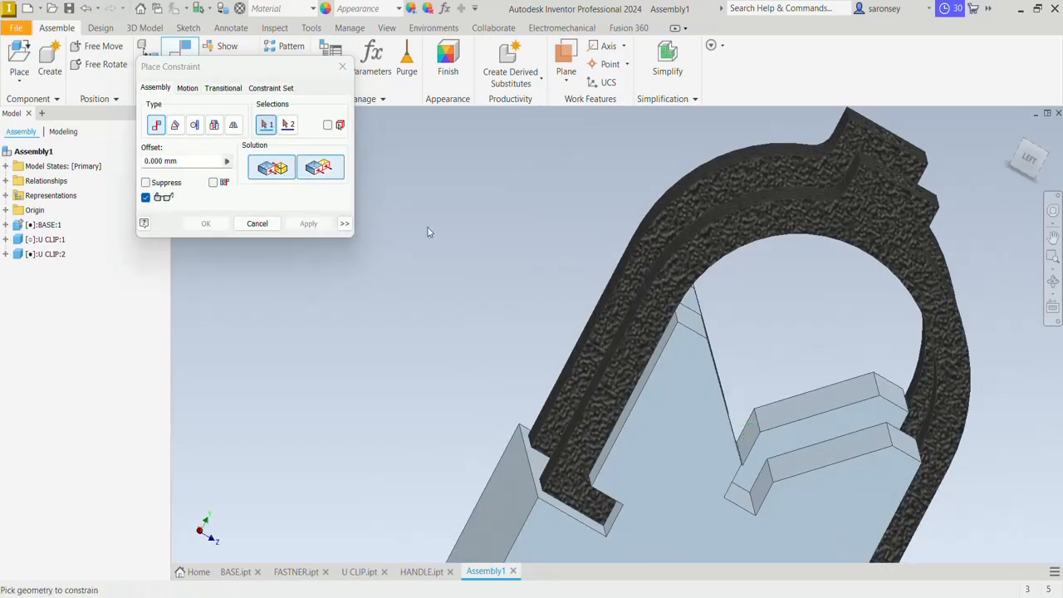
pyautogui.click(646, 430)
pyautogui.click(604, 413)
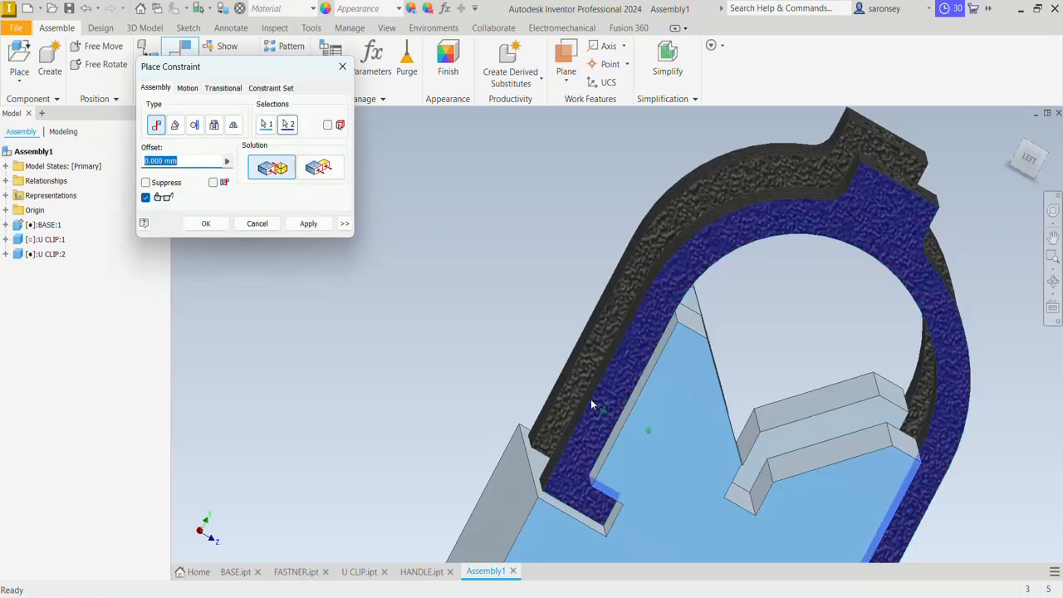
pyautogui.click(320, 169)
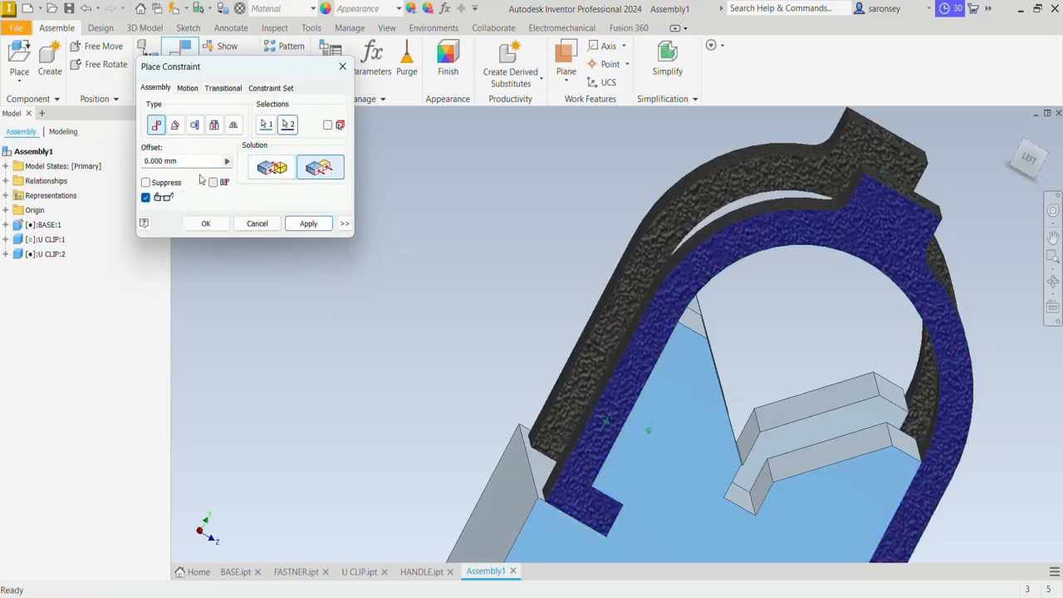
pyautogui.moveTo(186, 161); pyautogui.dragTo(139, 154)
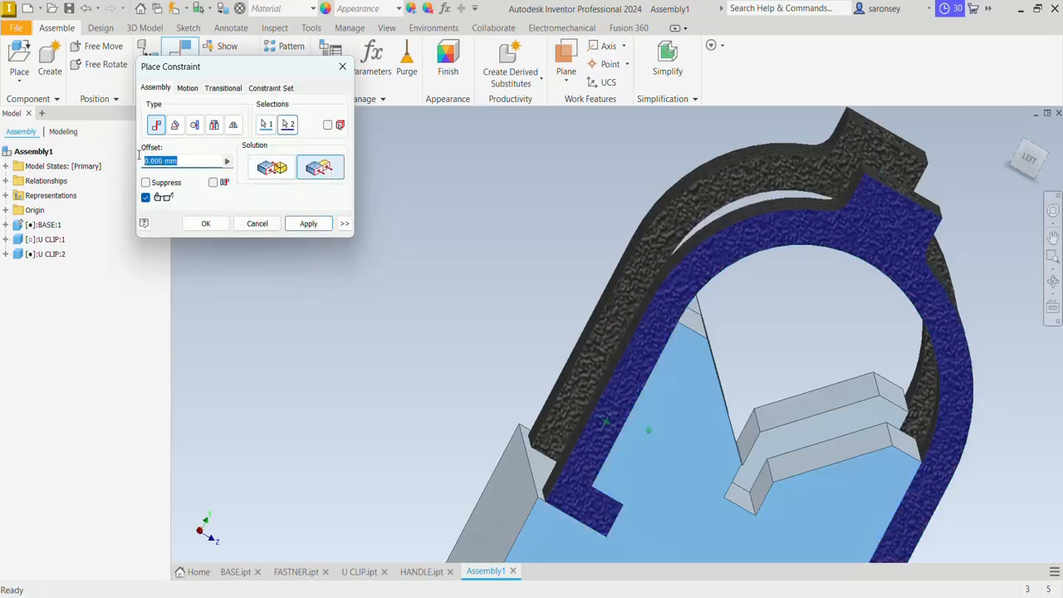
pyautogui.press('BackSpace')
pyautogui.write('10')
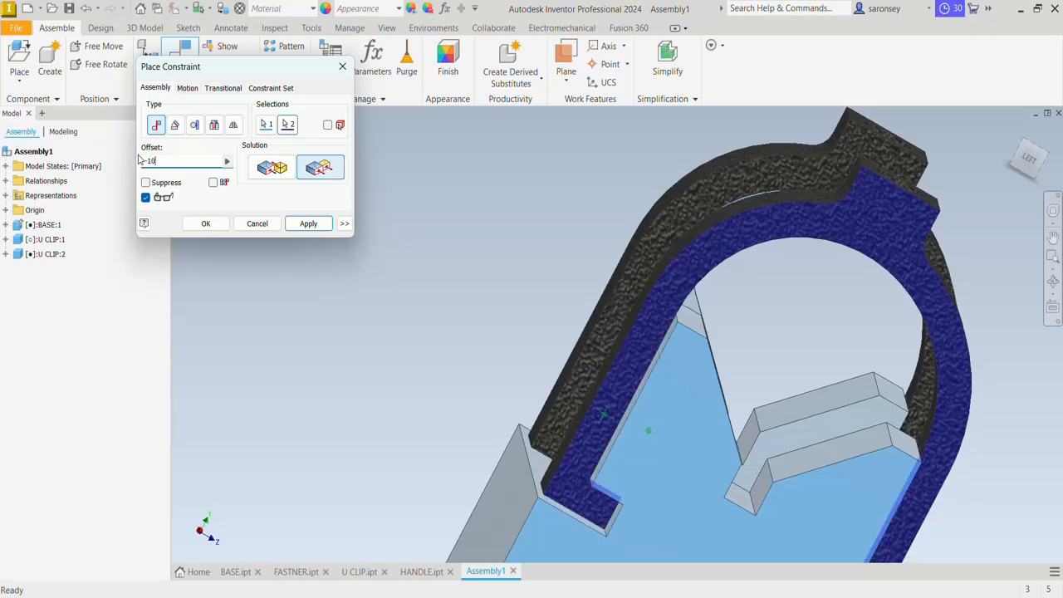
pyautogui.press('Return')
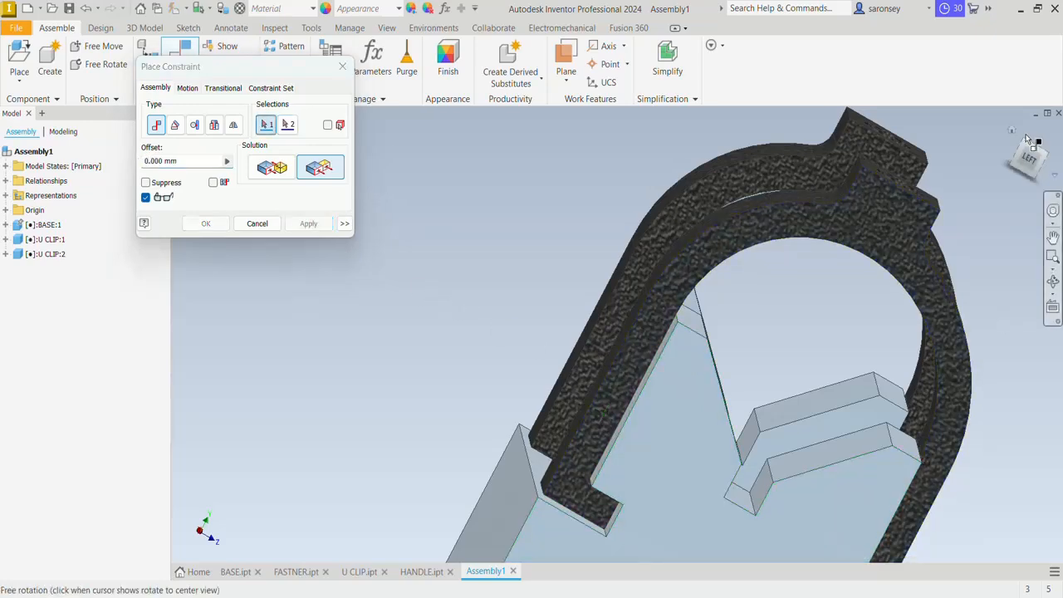
pyautogui.click(1011, 133)
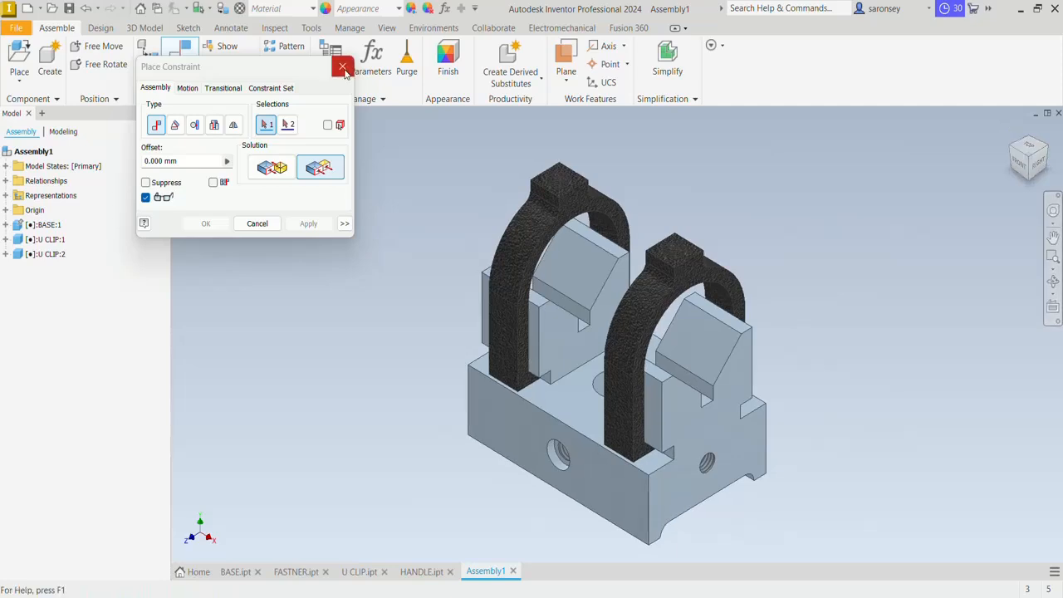
pyautogui.click(342, 68)
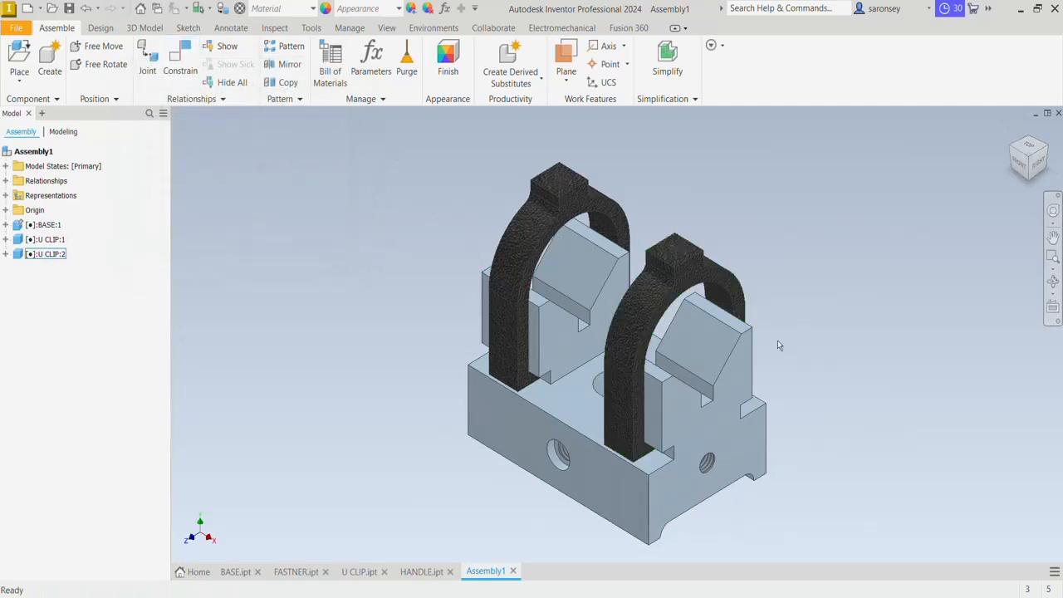
pyautogui.keyDown('shift'); pyautogui.moveTo(790, 442); pyautogui.dragTo(665, 399, button='middle'); pyautogui.keyUp('shift')
pyautogui.click(638, 335)
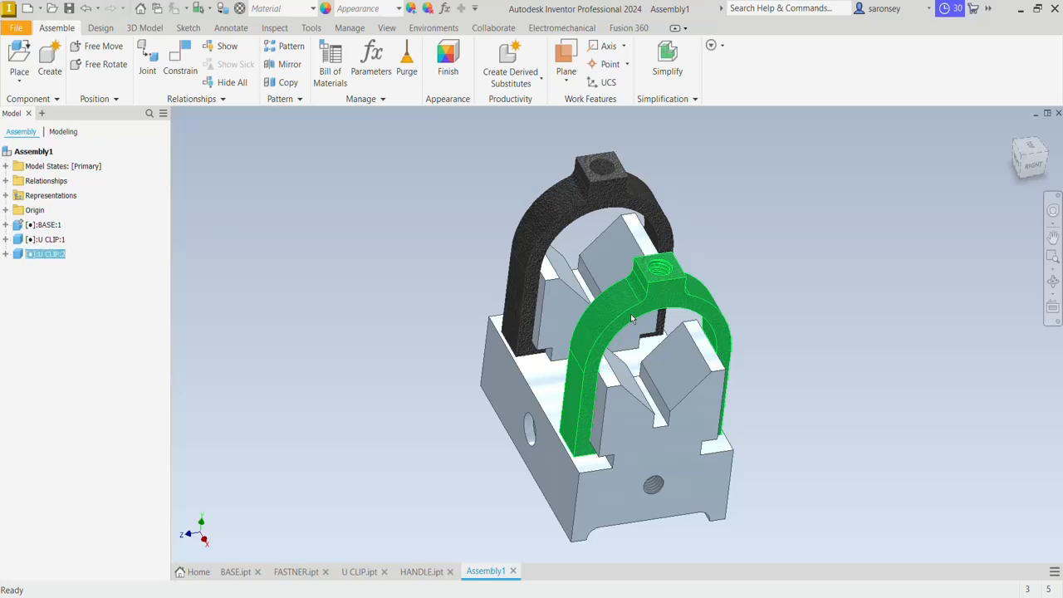
pyautogui.click(560, 212)
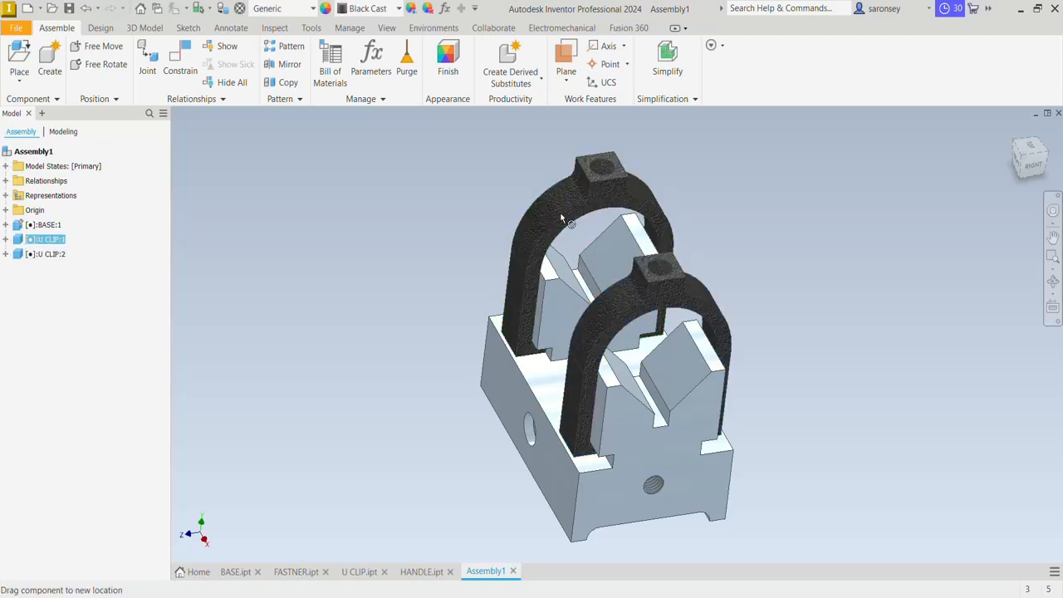
pyautogui.click(1014, 133)
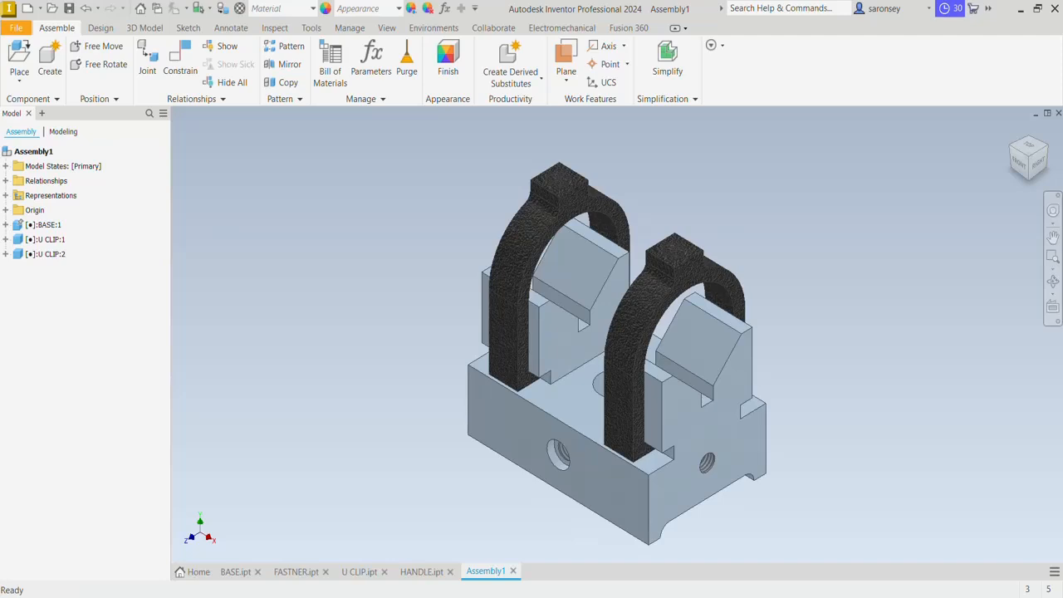
pyautogui.click(749, 354)
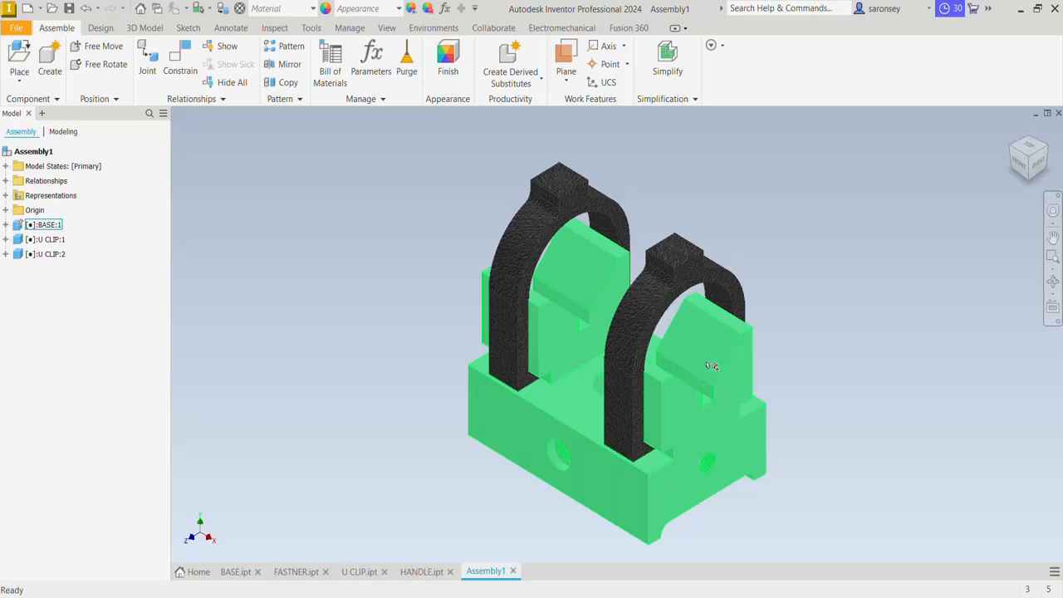
pyautogui.click(935, 355)
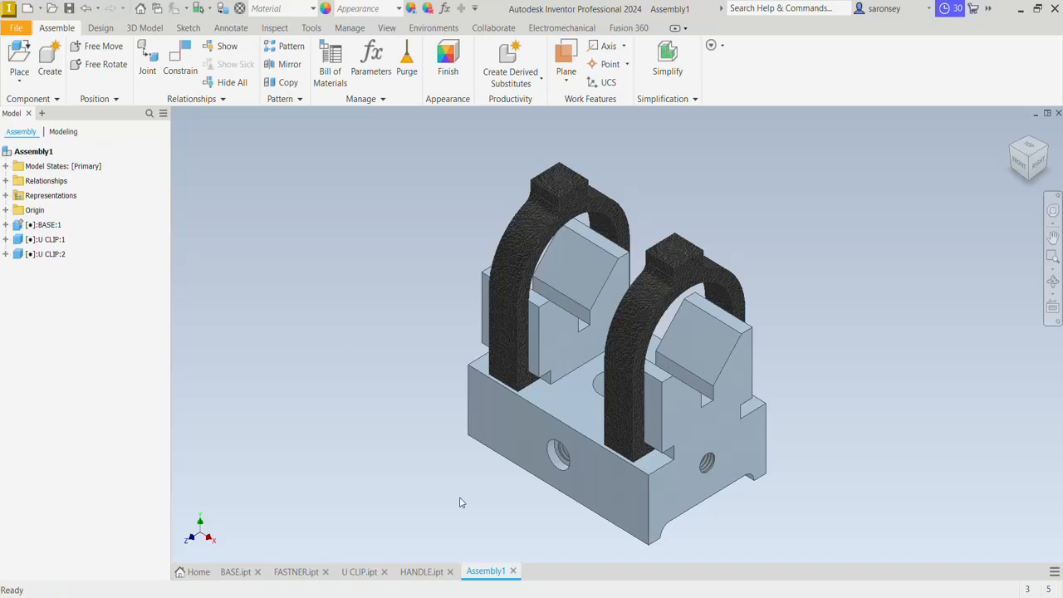
# Create a new part from the metric Standard (mm).ipt template and start a 2D sketch on its YZ plane
pyautogui.click(25, 10)
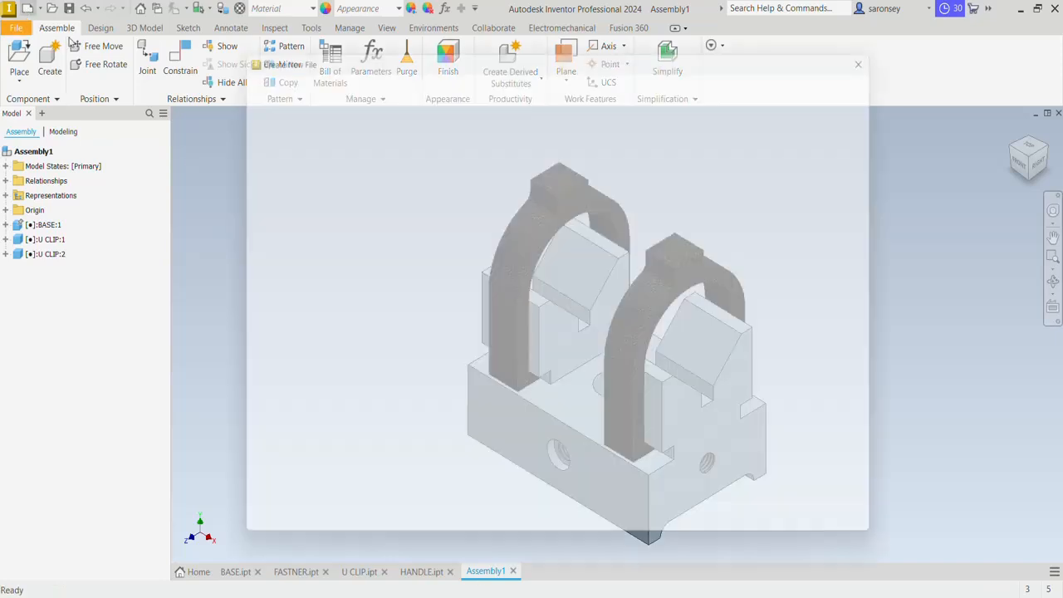
pyautogui.click(638, 135)
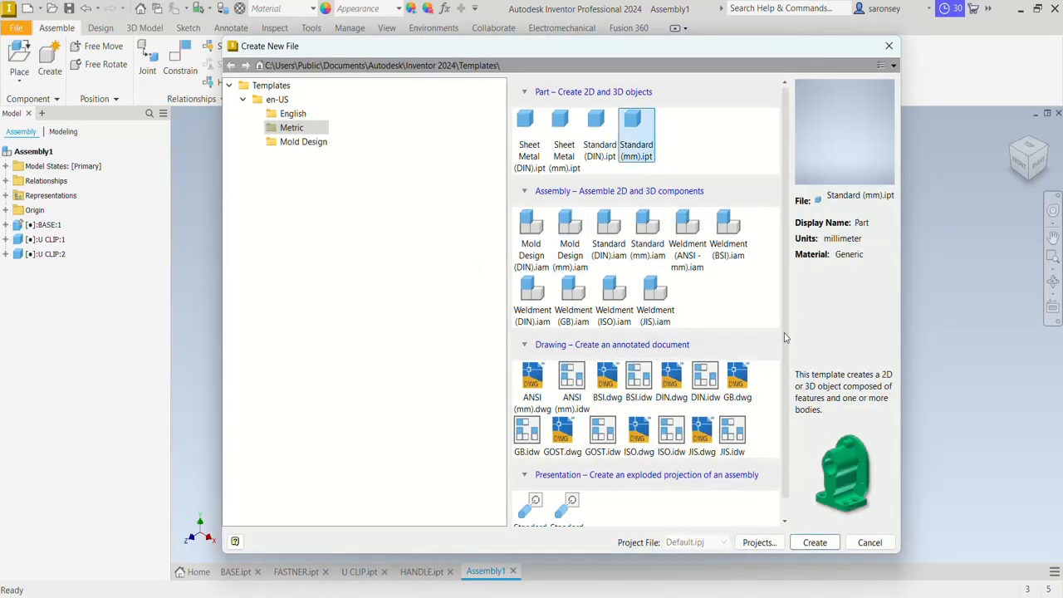
pyautogui.click(815, 542)
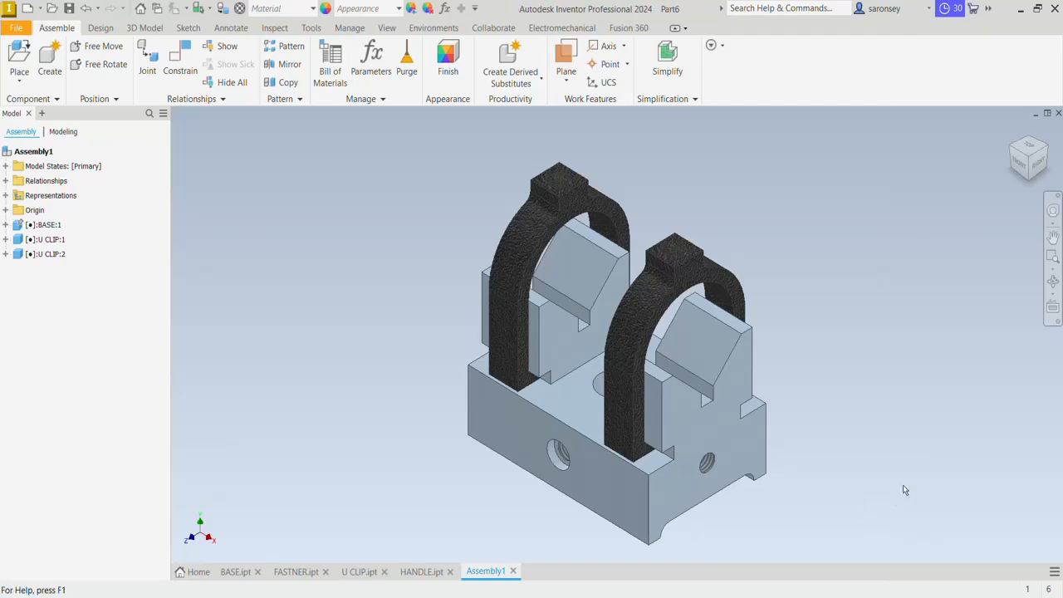
pyautogui.click(28, 63)
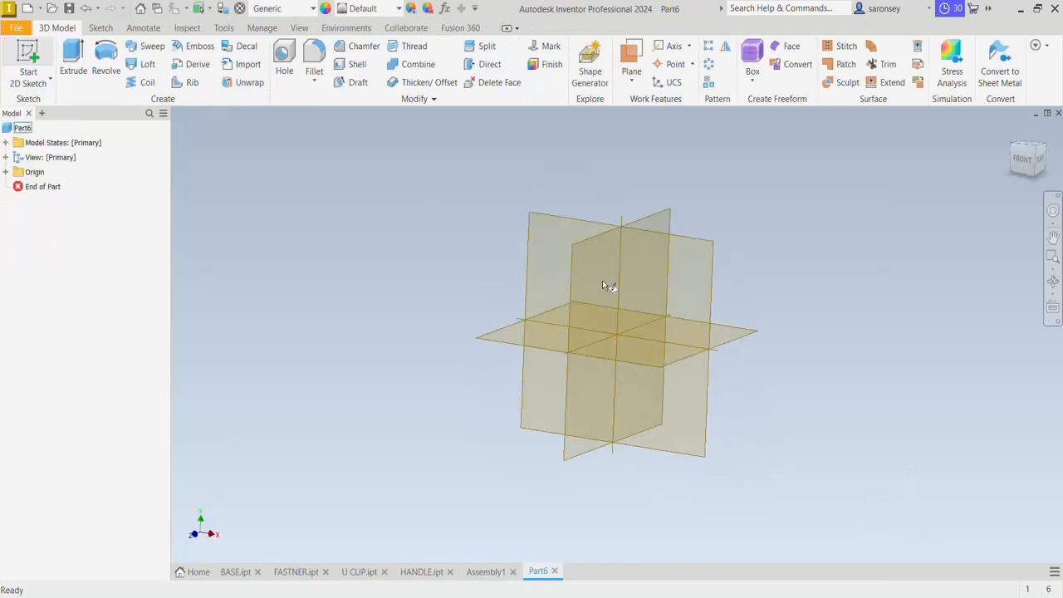
pyautogui.click(682, 204)
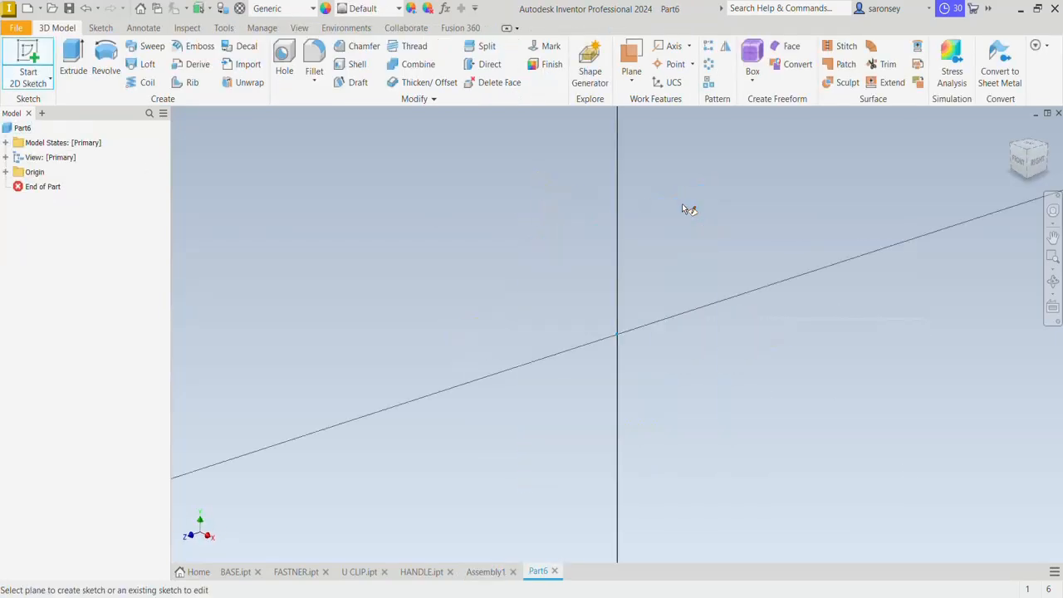
# Sketch a 20 mm diameter circle centred on the sketch origin
pyautogui.click(105, 57)
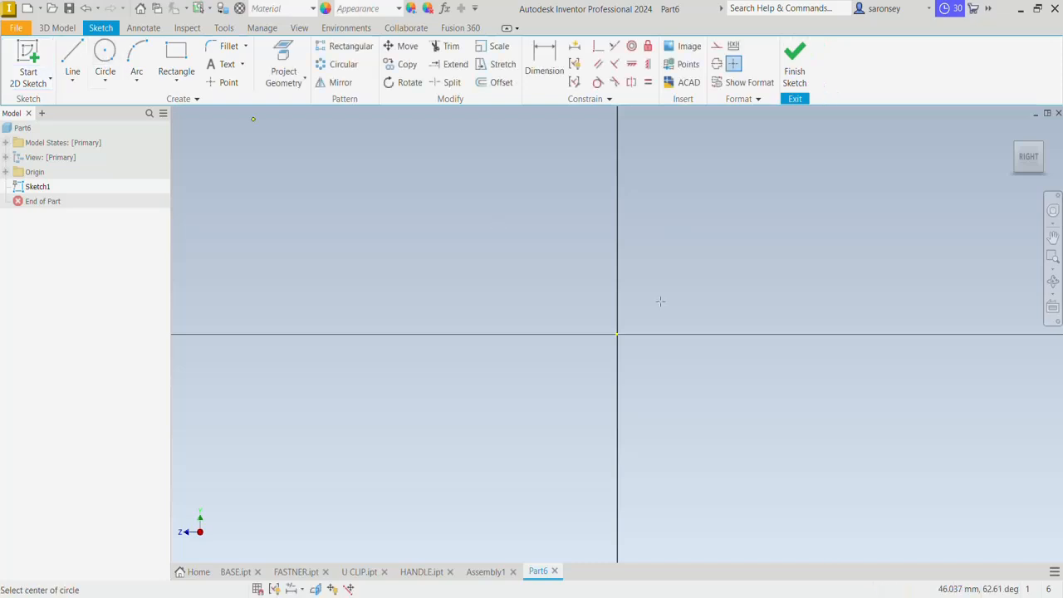
pyautogui.click(618, 334)
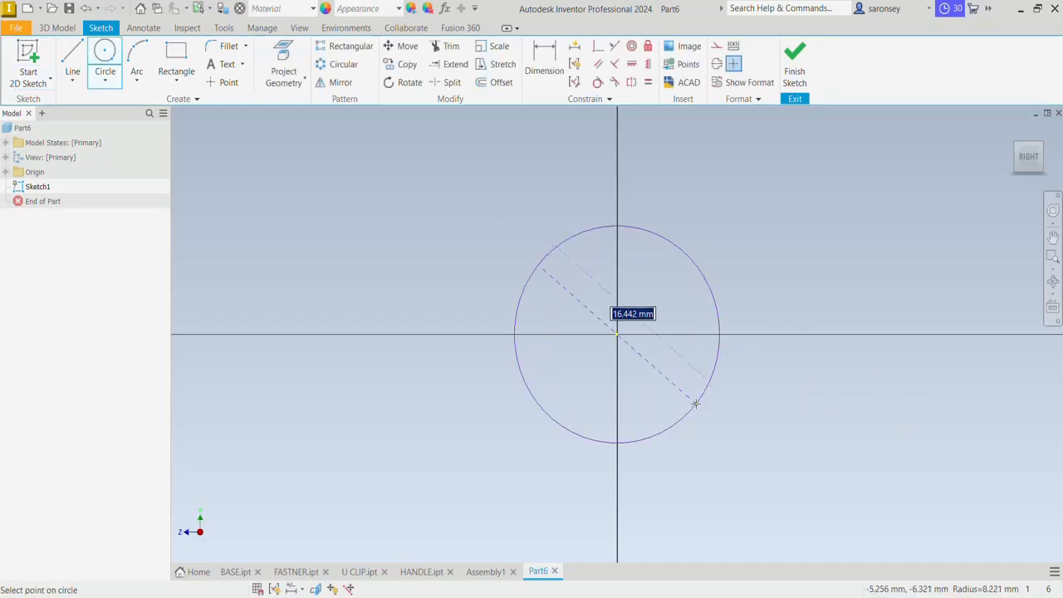
pyautogui.write('20')
pyautogui.press('Return')
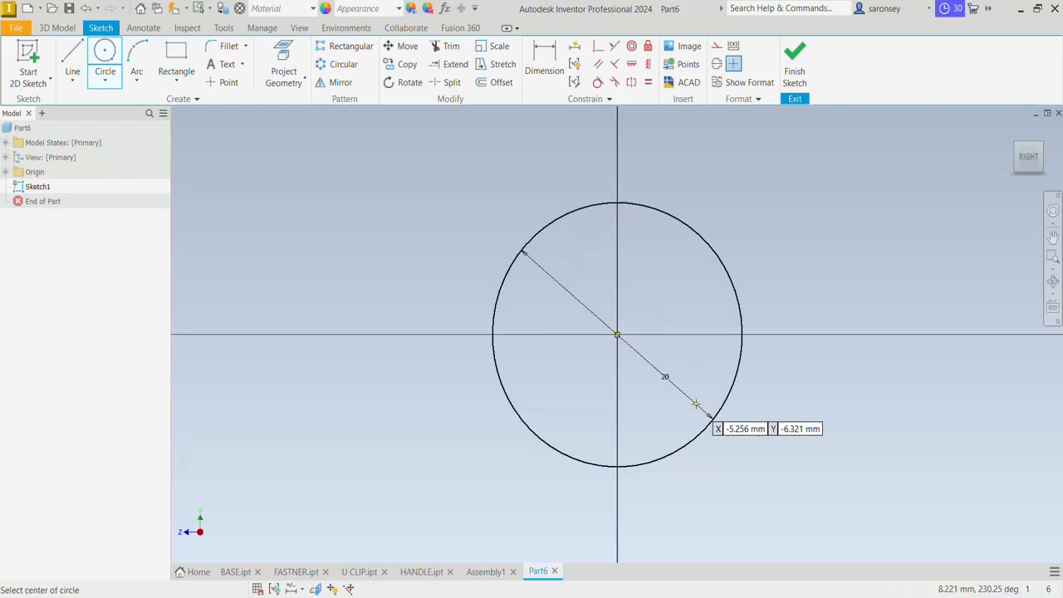
# Extrude the circle symmetrically about the sketch plane to a total length of 150 mm
pyautogui.press('e')
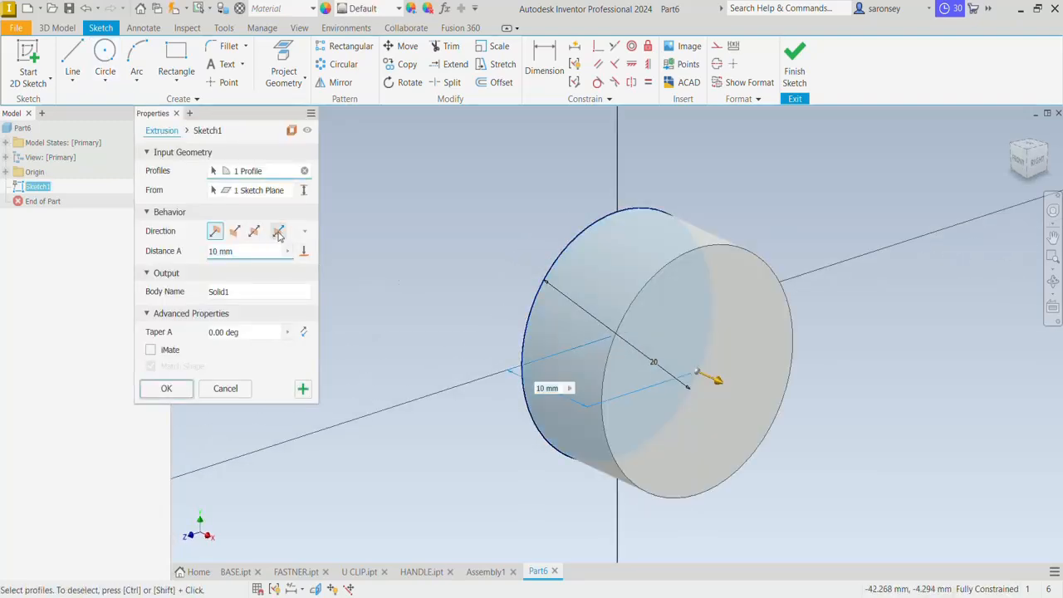
pyautogui.click(279, 232)
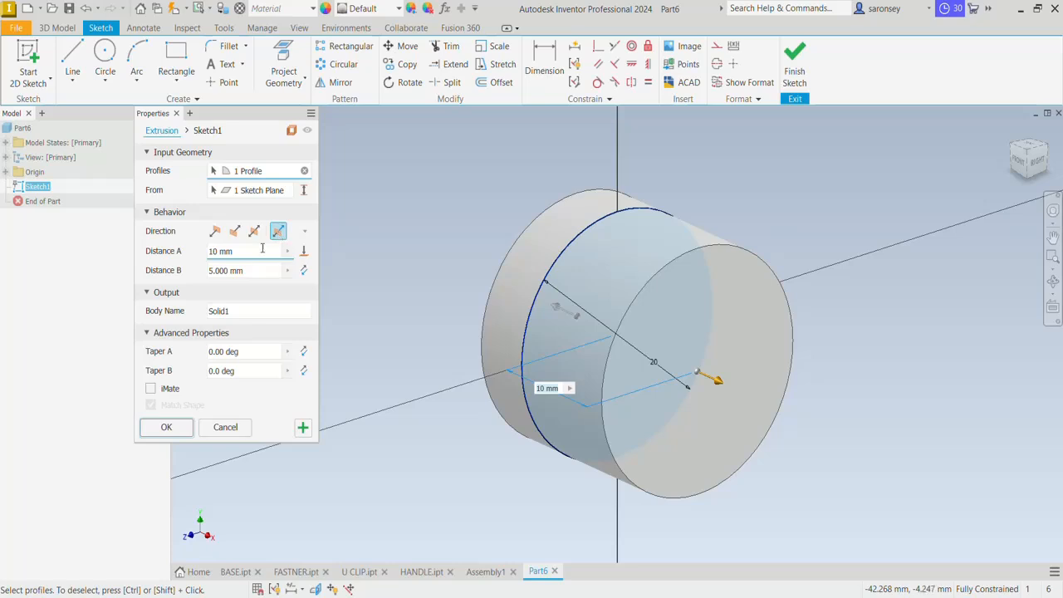
pyautogui.moveTo(262, 249); pyautogui.dragTo(201, 254)
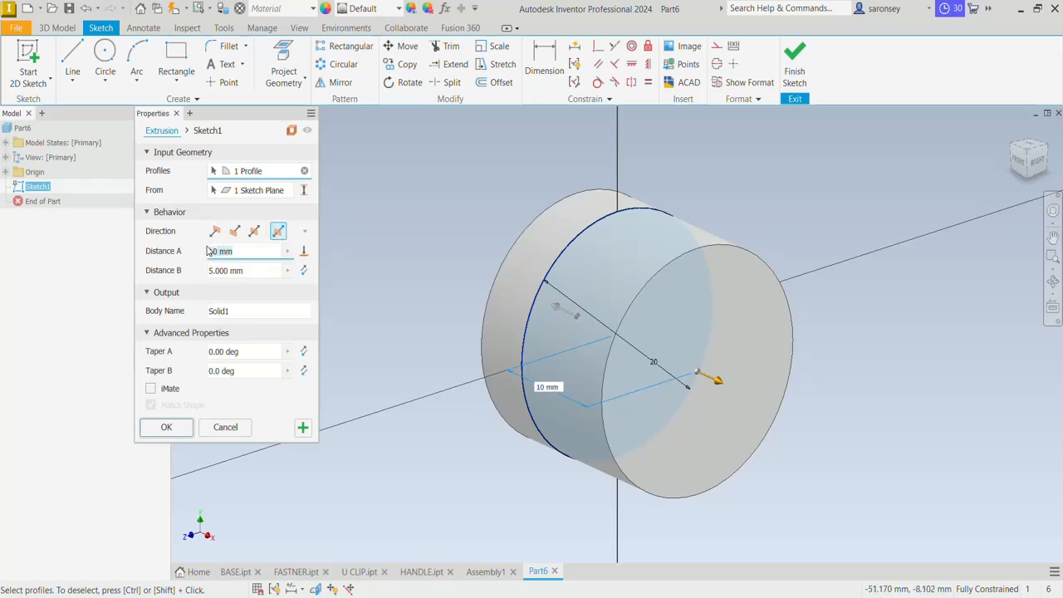
pyautogui.write('150')
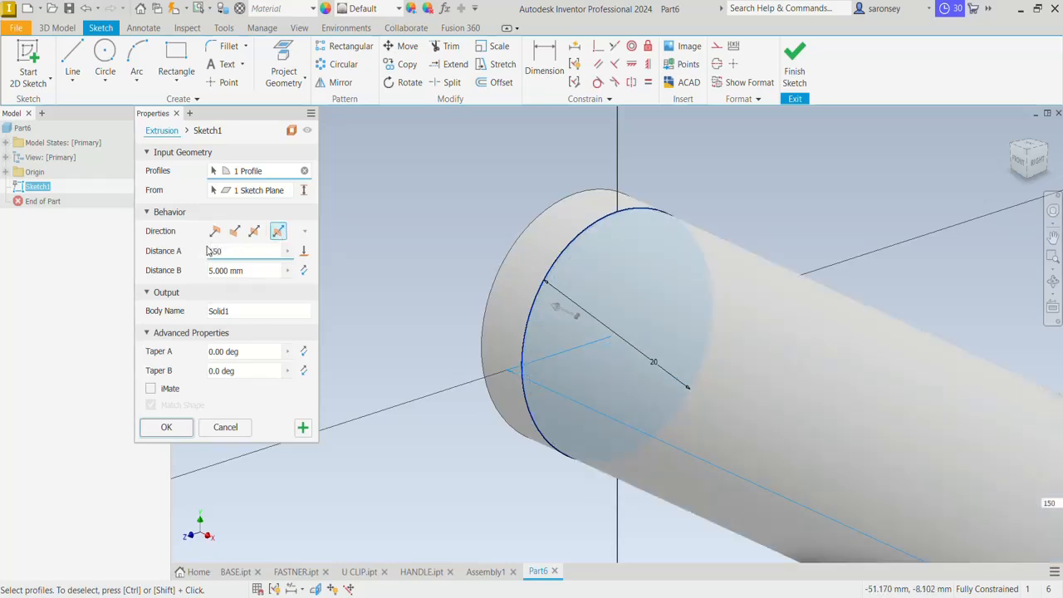
pyautogui.click(254, 233)
pyautogui.scroll(-5, 499, 326)
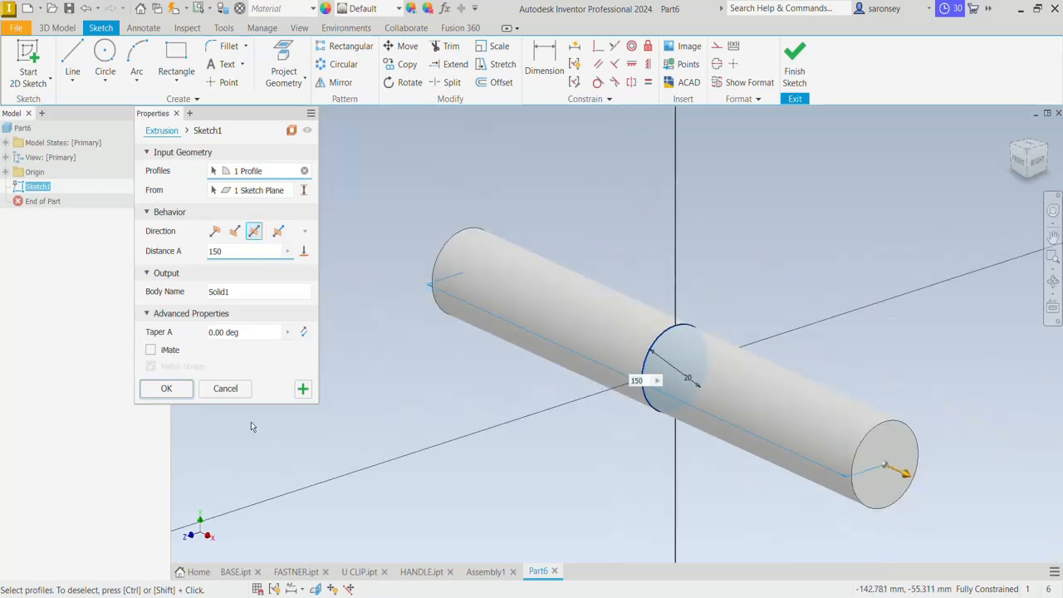
pyautogui.click(166, 388)
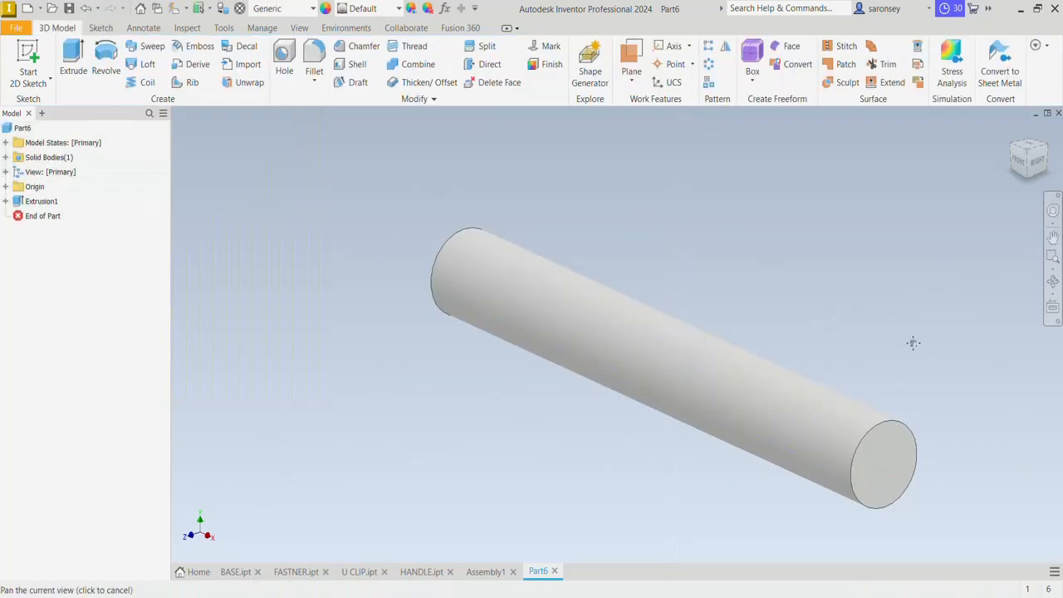
# Give the cylinder the Diamond Plate appearance from the Inventor Material Library
pyautogui.moveTo(911, 344); pyautogui.dragTo(817, 327, button='middle')
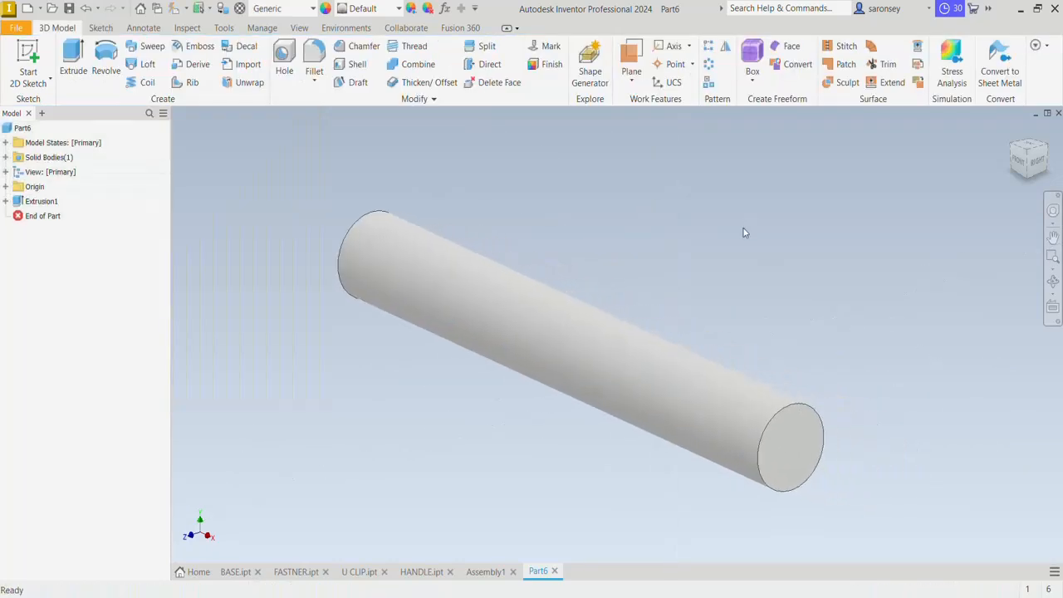
pyautogui.click(399, 10)
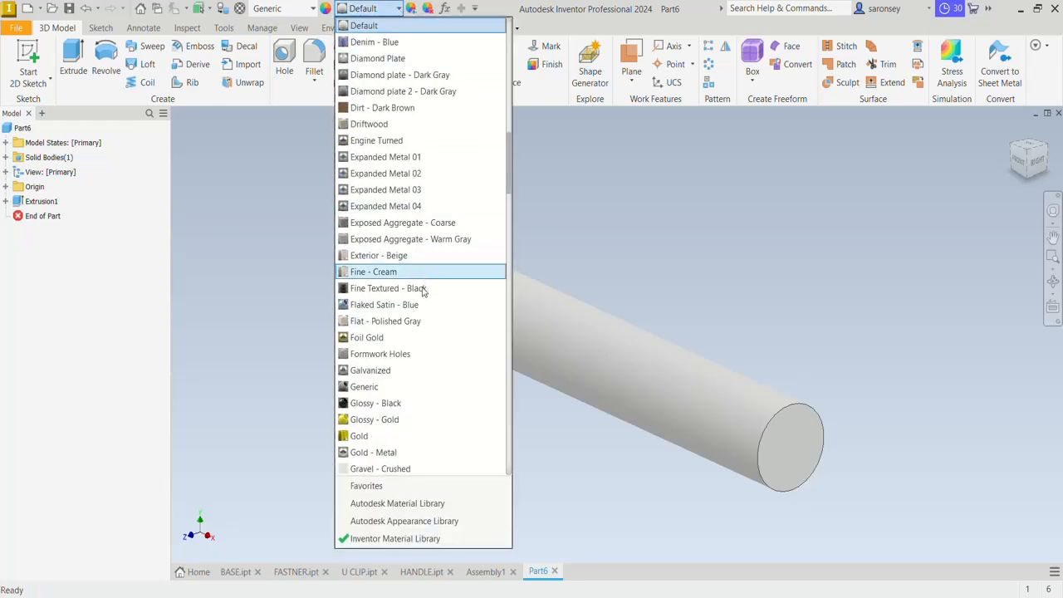
pyautogui.scroll(4, 415, 322)
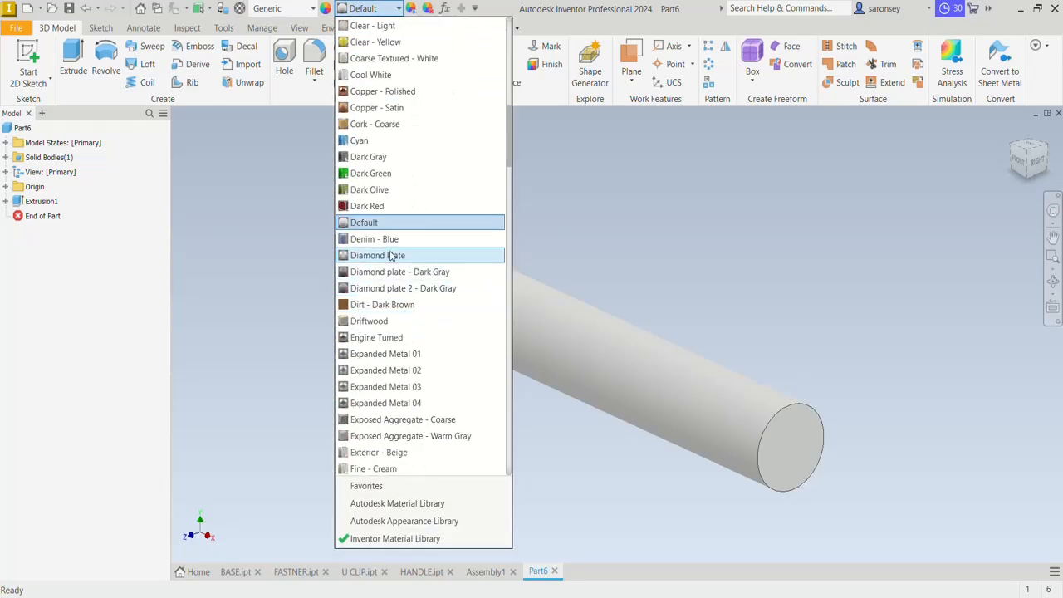
pyautogui.click(393, 256)
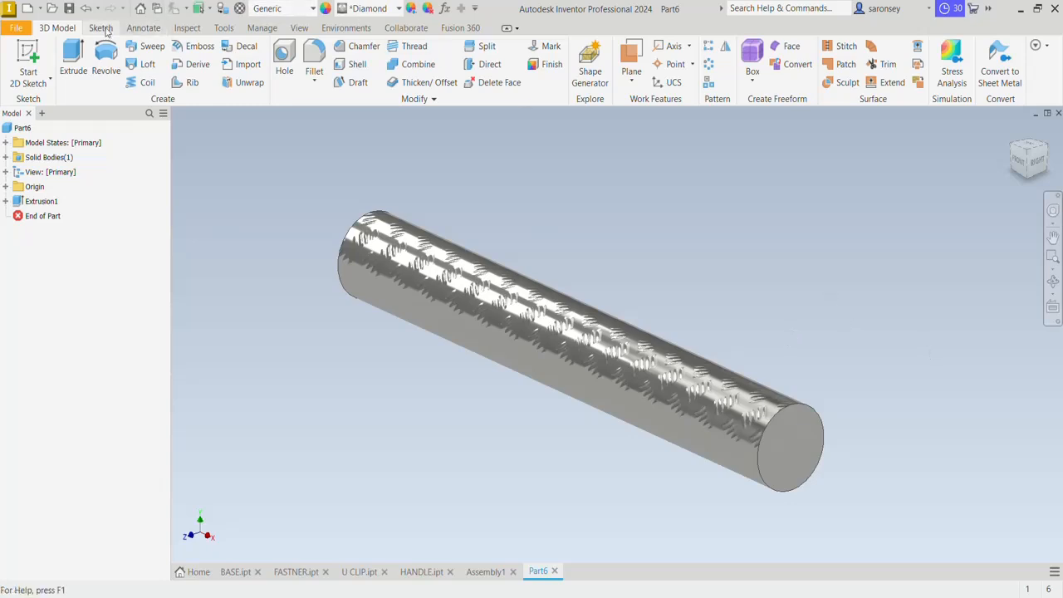
# Save the part as WORK PIECE in the V BLOCK TUTORIAL folder
pyautogui.hotkey('ctrl', 's')
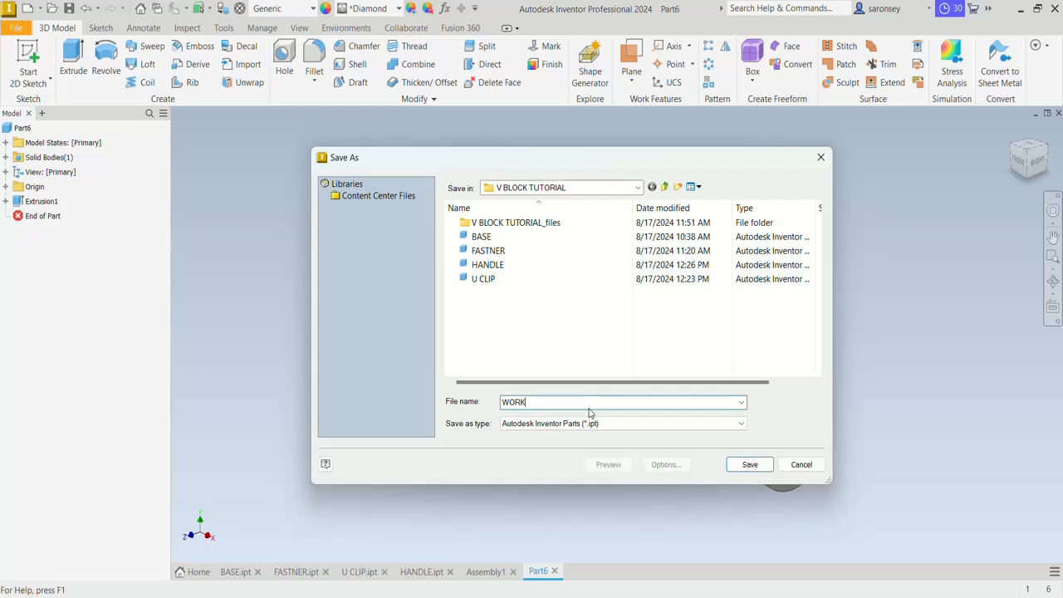
pyautogui.write('WORK PIECE')
pyautogui.click(758, 467)
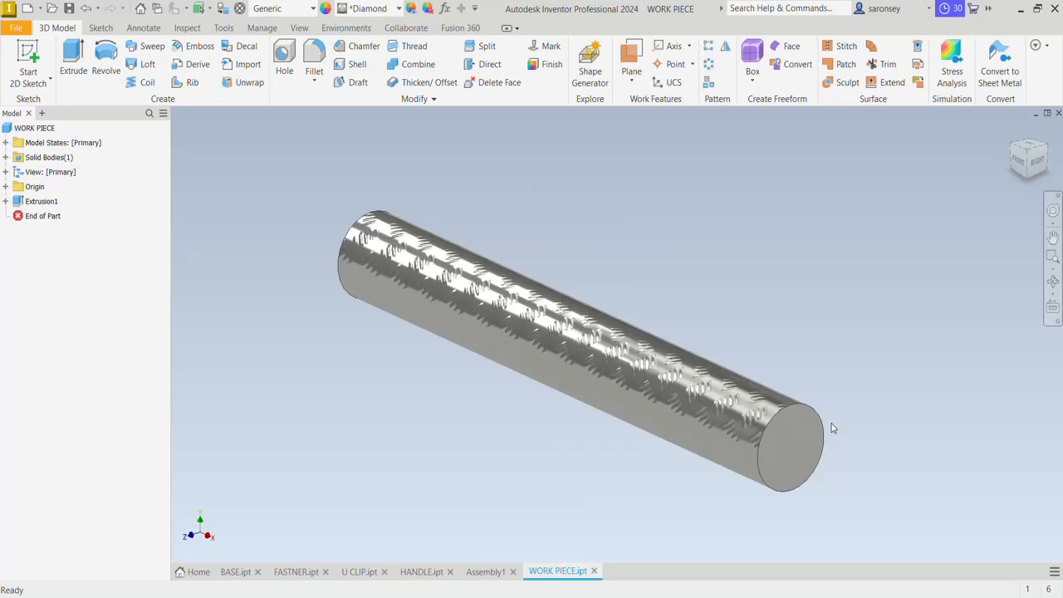
# Switch to Assembly1 and place one instance of WORK PIECE in free space beside the V-block
pyautogui.click(486, 571)
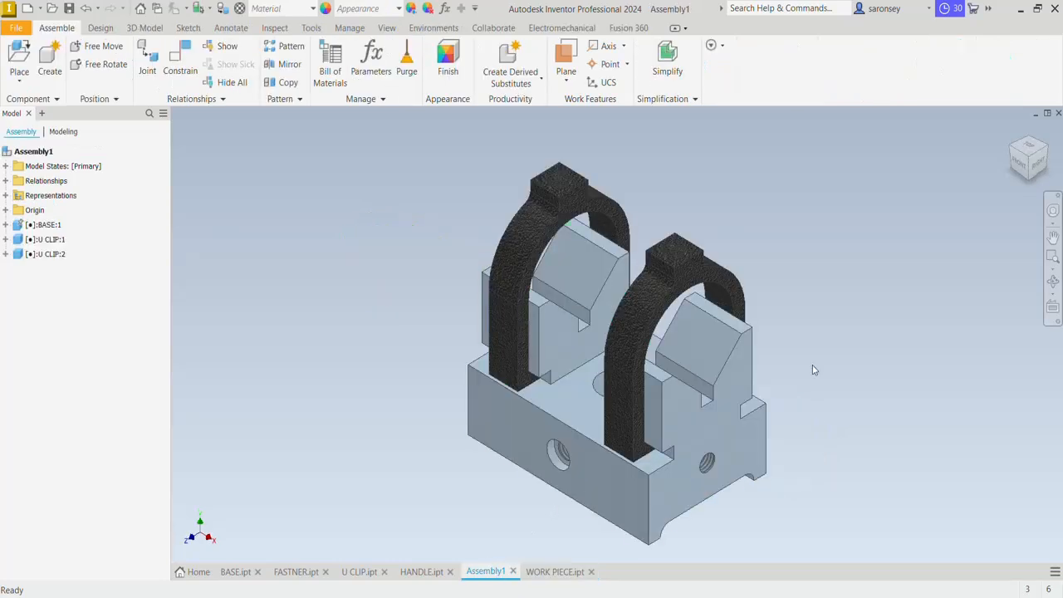
pyautogui.moveTo(825, 365); pyautogui.dragTo(710, 361, button='middle')
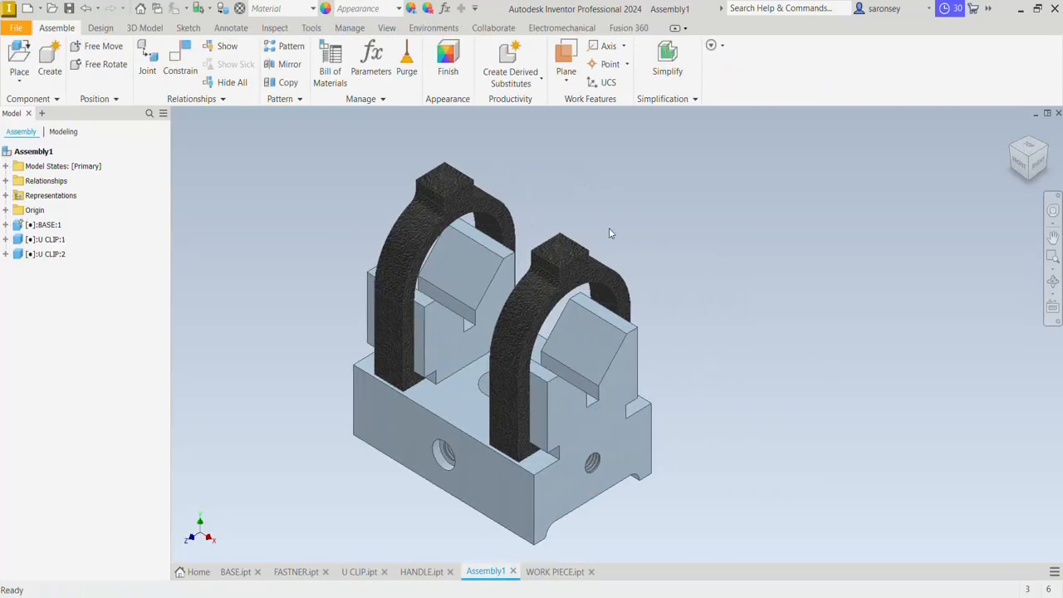
pyautogui.click(14, 56)
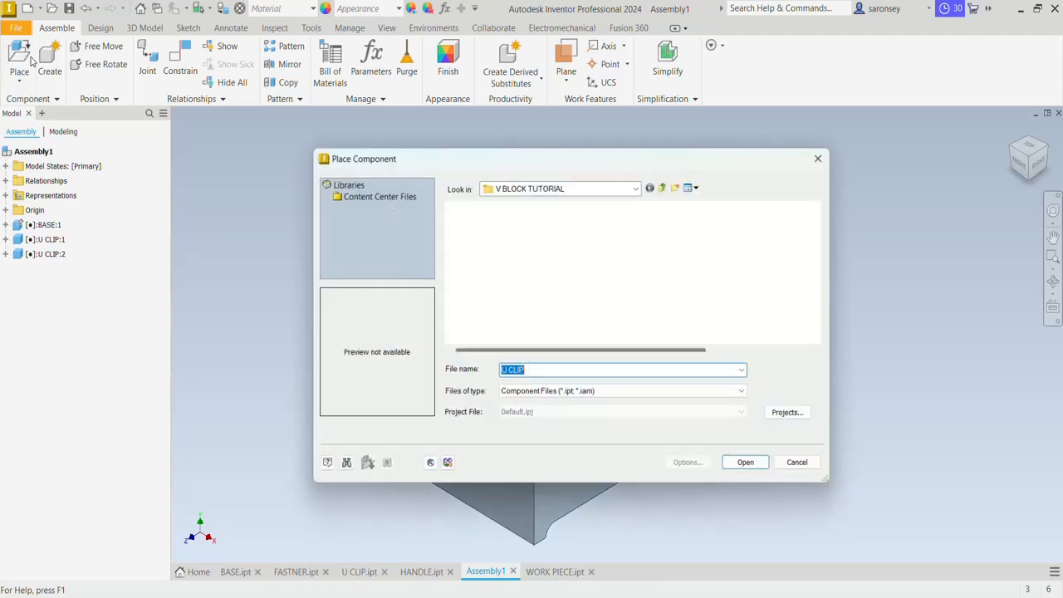
pyautogui.click(493, 292)
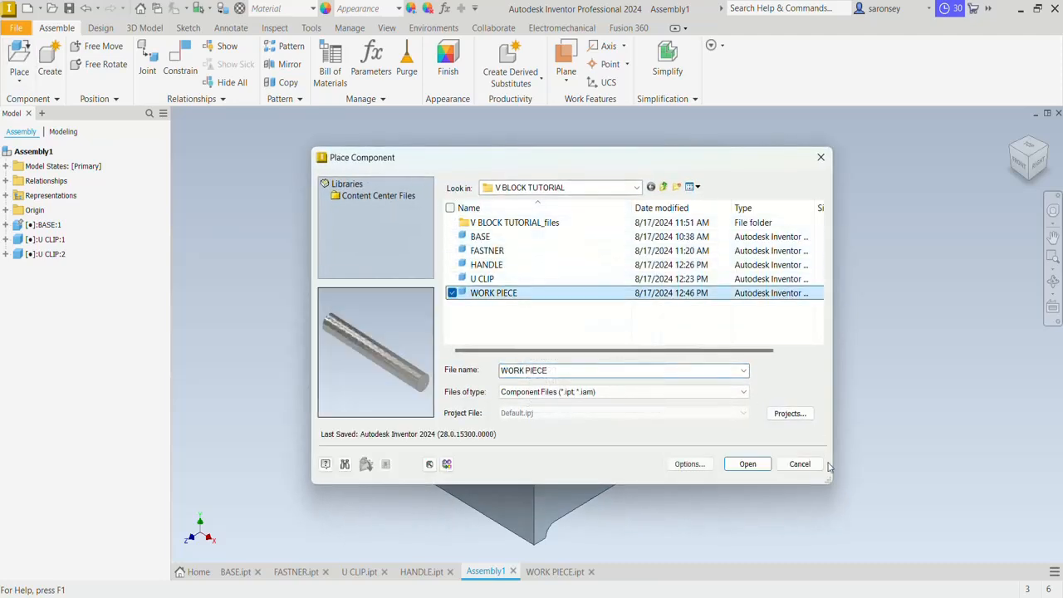
pyautogui.click(748, 464)
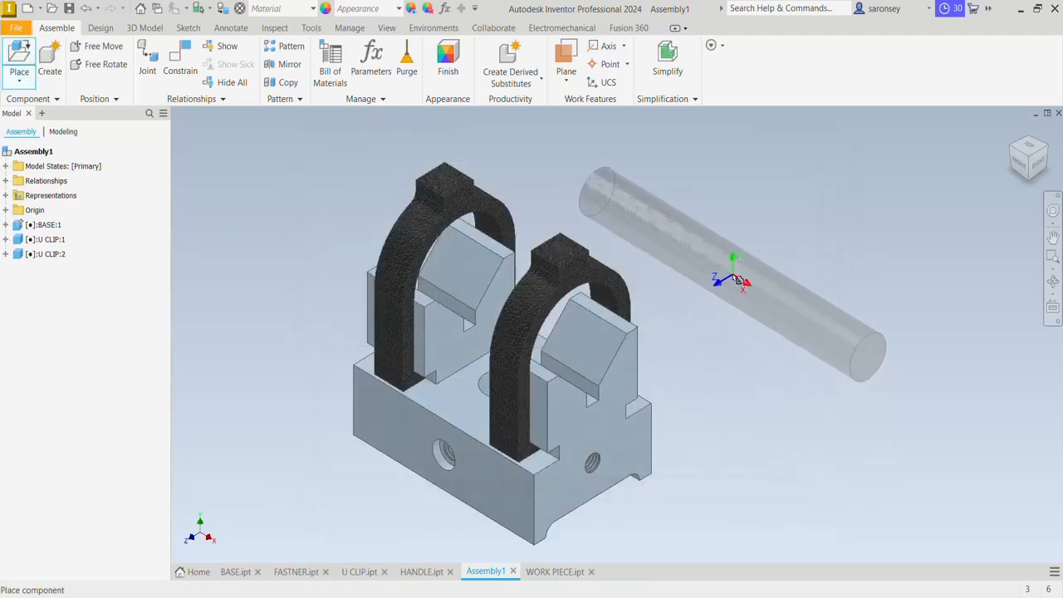
pyautogui.click(742, 279)
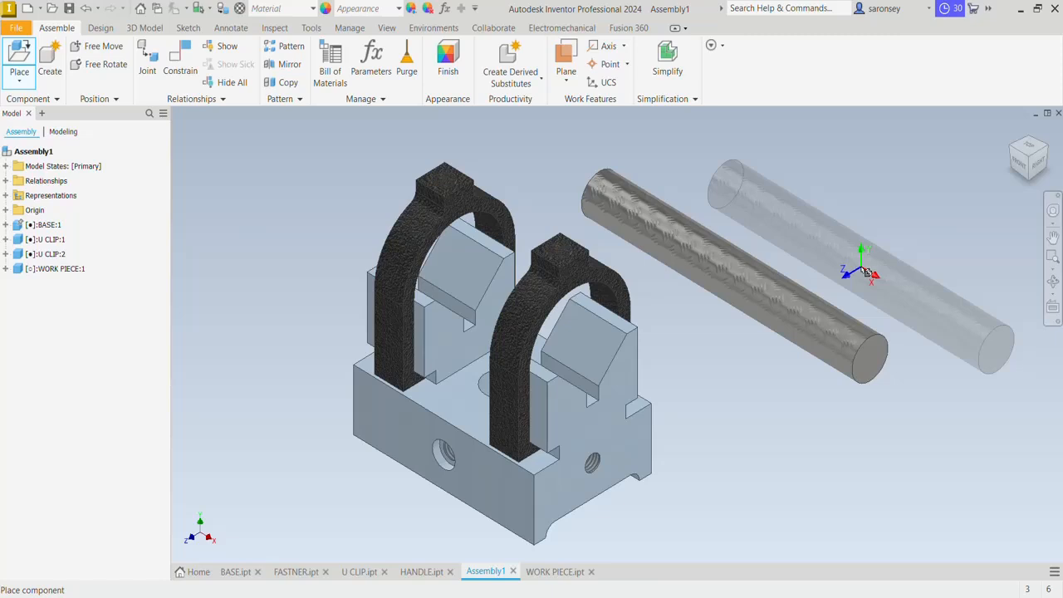
pyautogui.press('Escape')
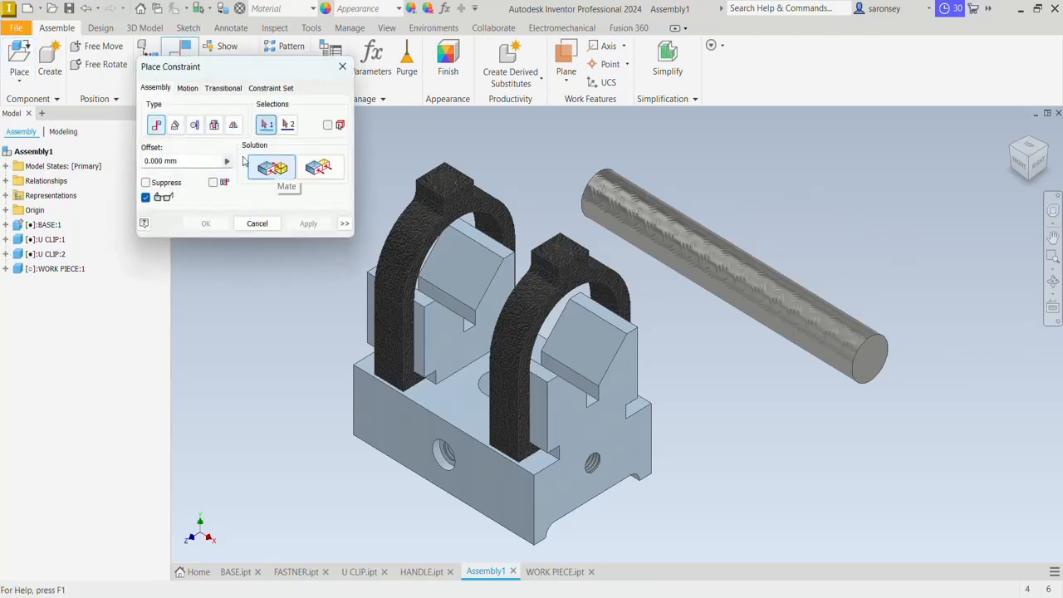
# Apply an outside tangent constraint with 0 mm offset between the work piece's cylindrical face and one sloped V face of the base's front upright
pyautogui.click(194, 128)
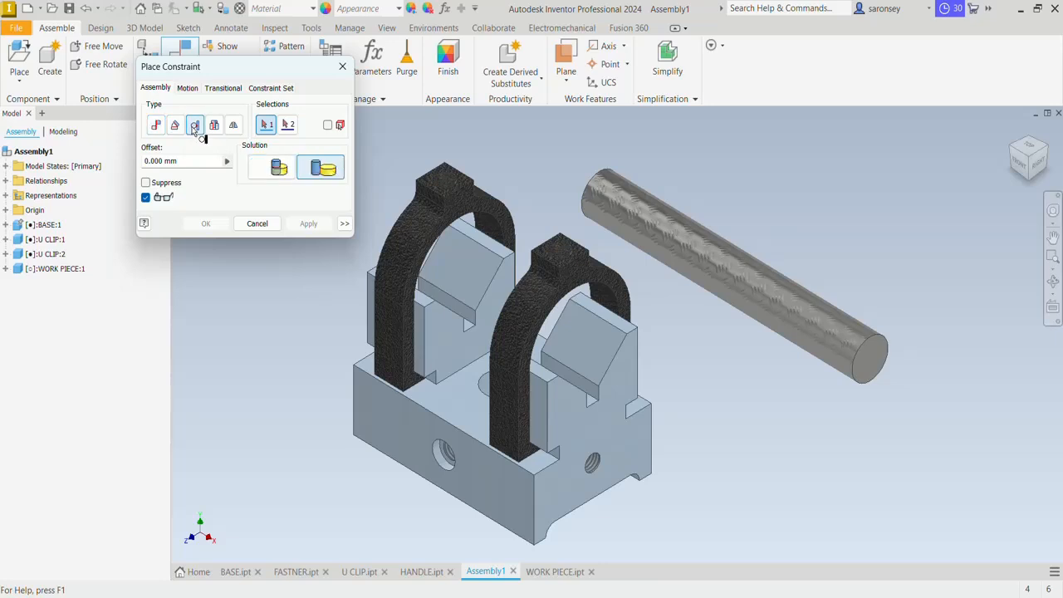
pyautogui.click(718, 277)
pyautogui.click(588, 347)
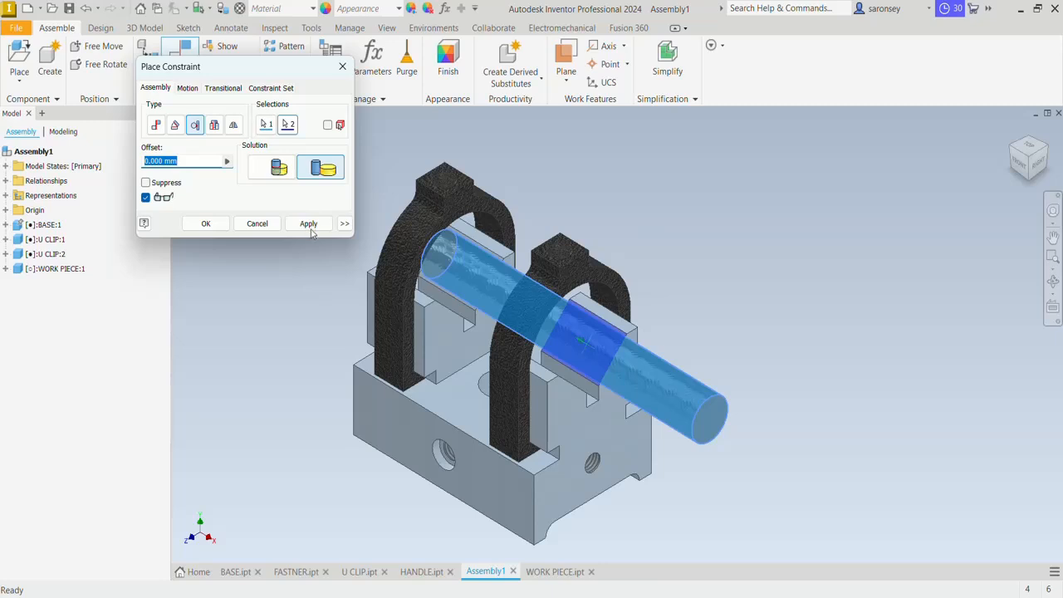
pyautogui.click(310, 231)
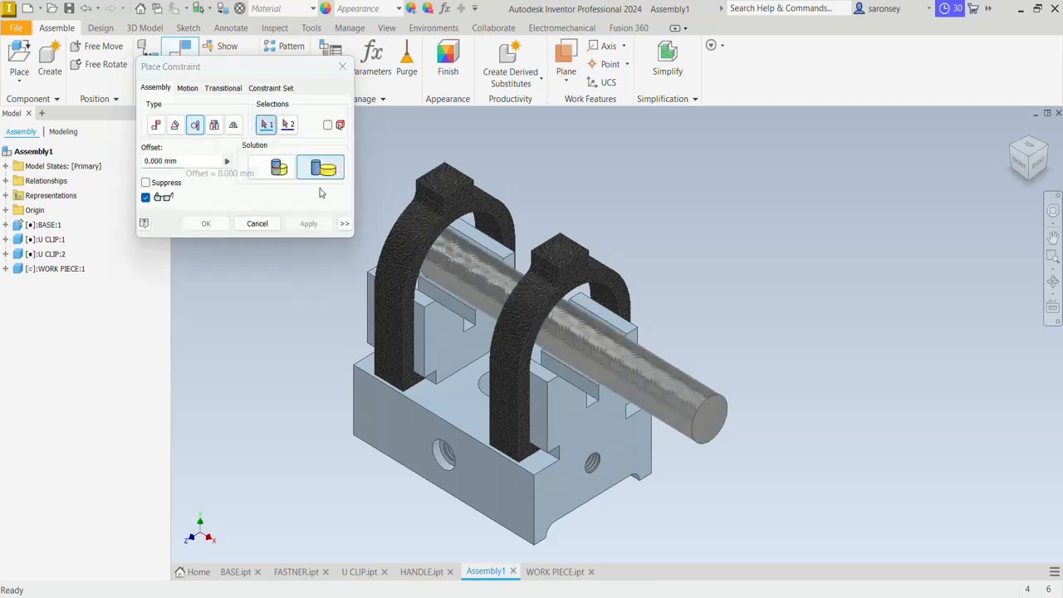
# Add a second outside tangent constraint with 0 mm offset between the work piece's cylindrical face and the opposite sloped face of the same V
pyautogui.keyDown('shift'); pyautogui.moveTo(866, 382); pyautogui.dragTo(781, 393, button='middle'); pyautogui.keyUp('shift')
pyautogui.click(550, 365)
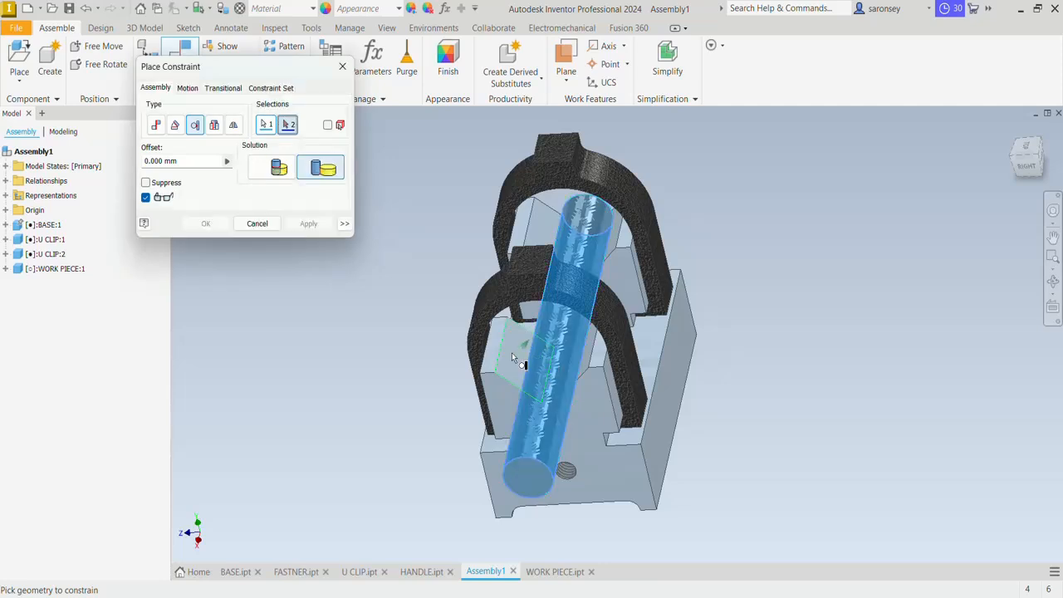
pyautogui.click(512, 353)
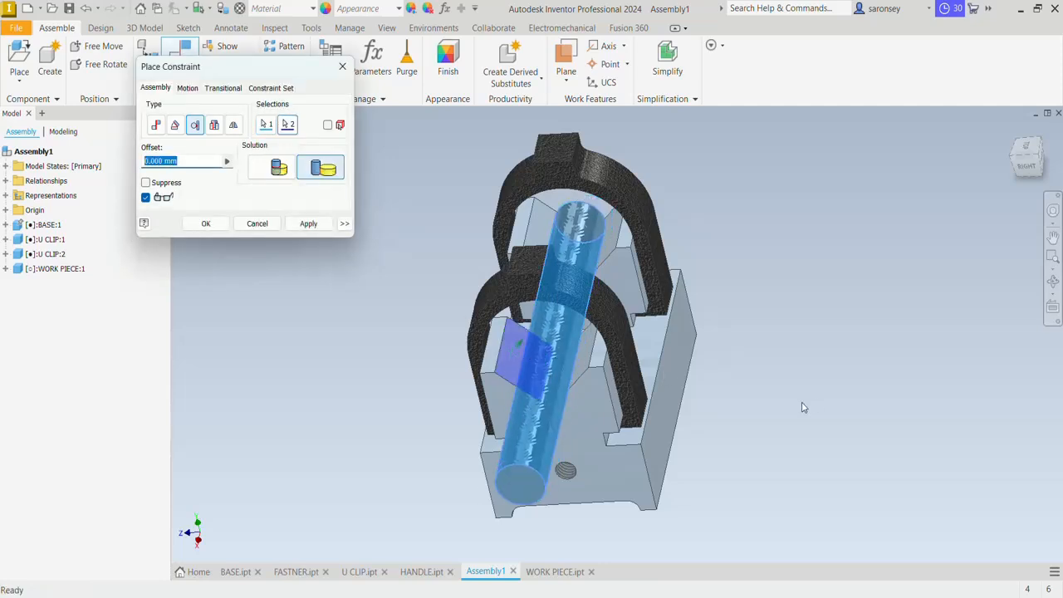
pyautogui.keyDown('shift'); pyautogui.moveTo(803, 407); pyautogui.dragTo(823, 376, button='middle'); pyautogui.keyUp('shift')
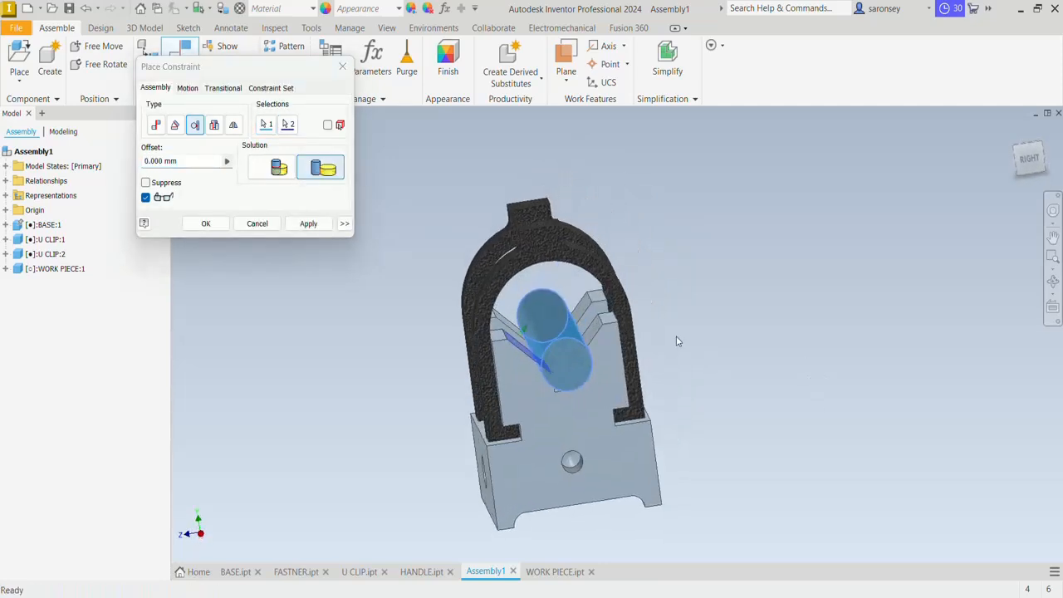
pyautogui.click(308, 224)
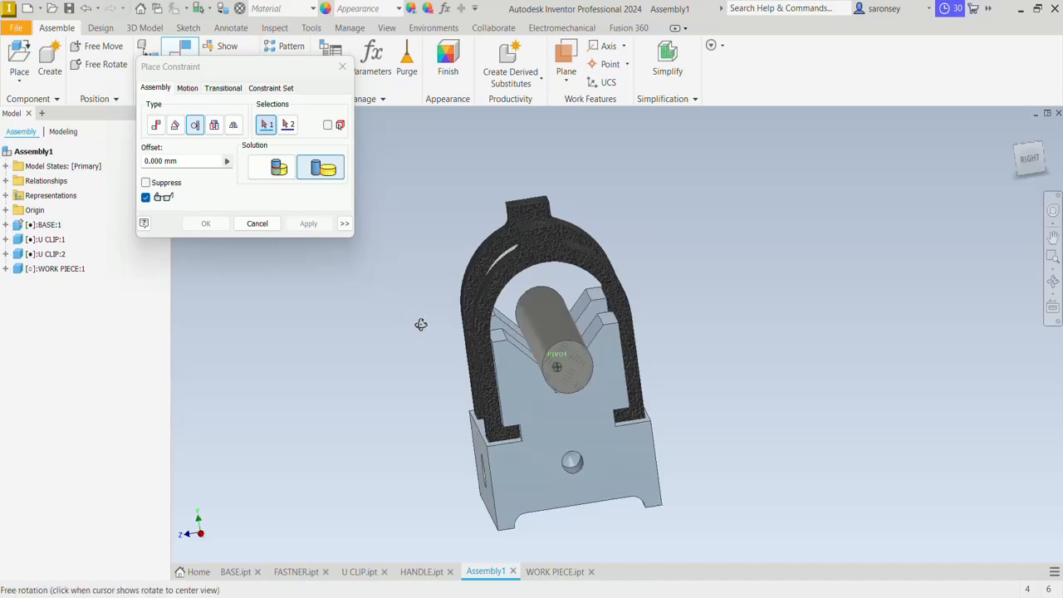
# Mate the YZ Plane of WORK PIECE with the YZ Plane of BASE at 0 mm offset to centre the work piece lengthwise
pyautogui.keyDown('shift'); pyautogui.moveTo(422, 324); pyautogui.dragTo(306, 279, button='middle'); pyautogui.keyUp('shift')
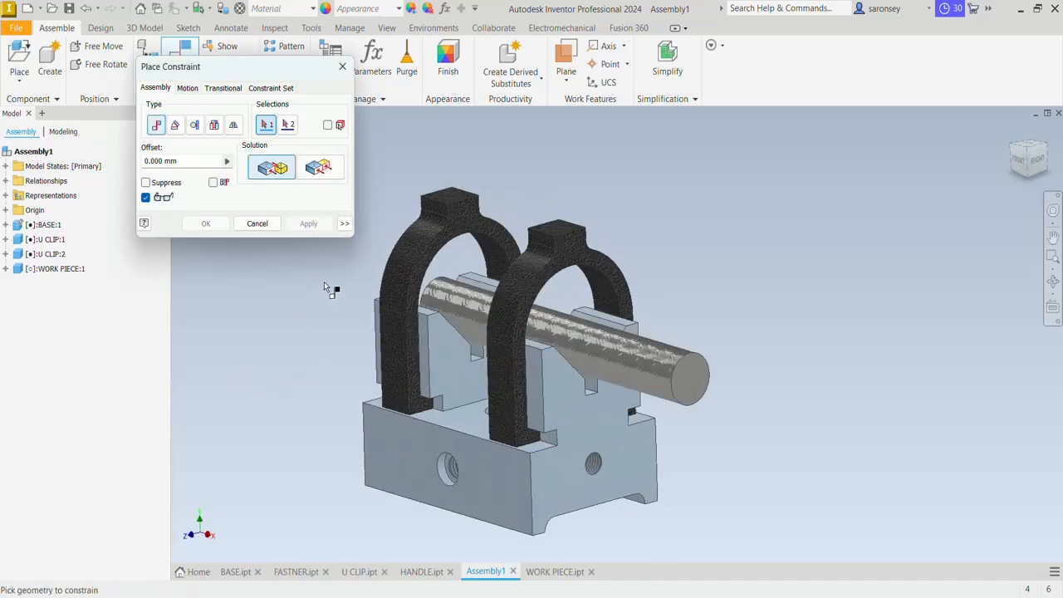
pyautogui.click(6, 270)
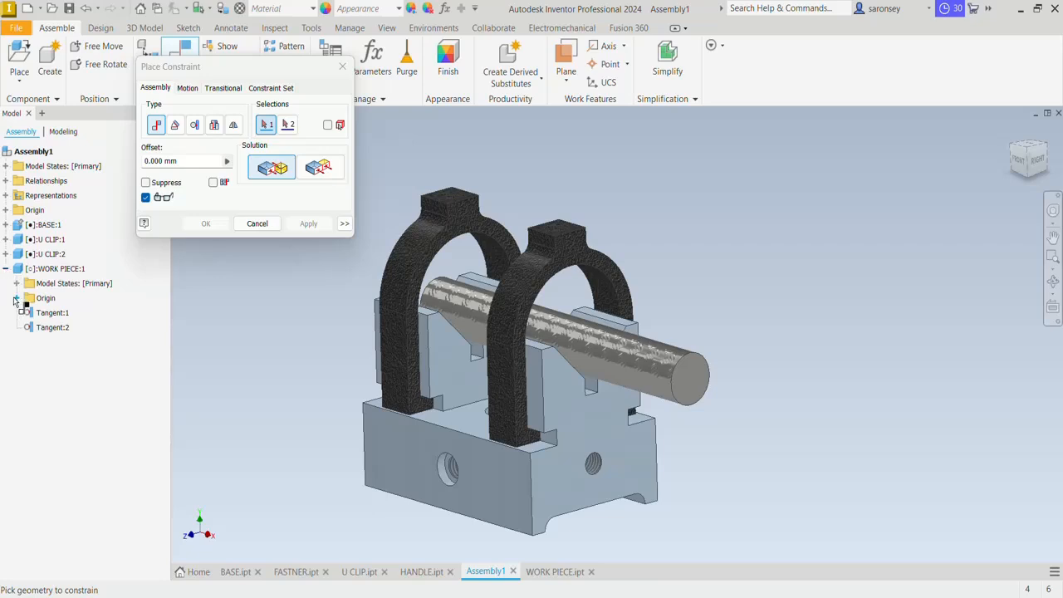
pyautogui.click(17, 298)
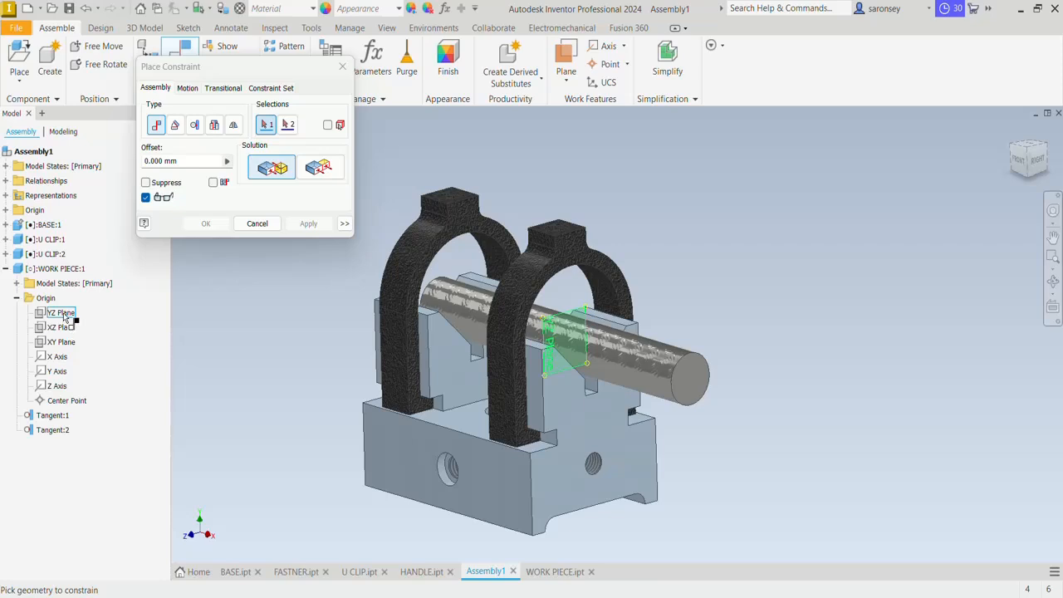
pyautogui.click(62, 313)
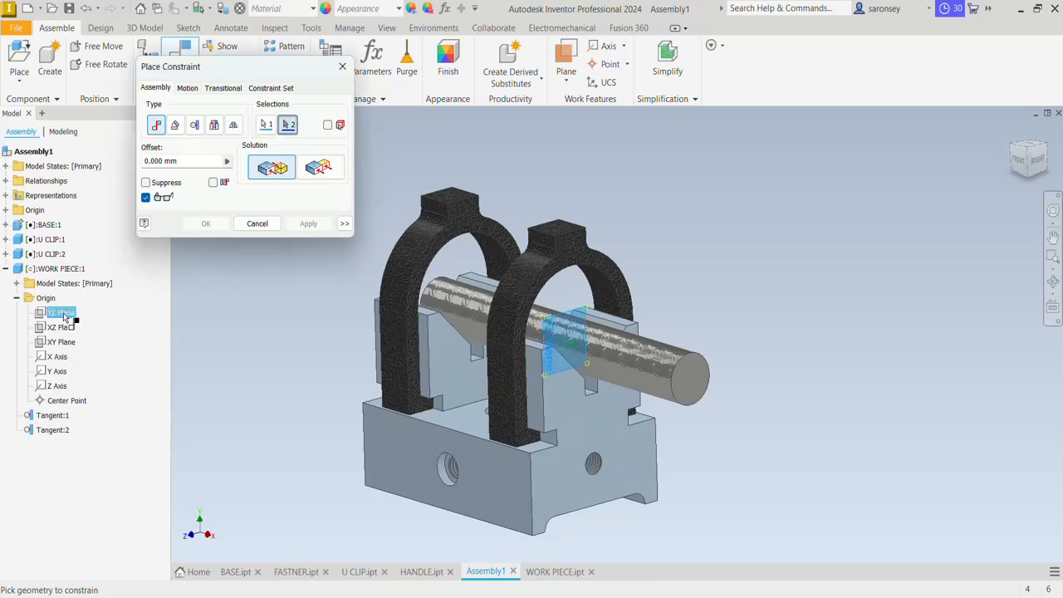
pyautogui.click(6, 225)
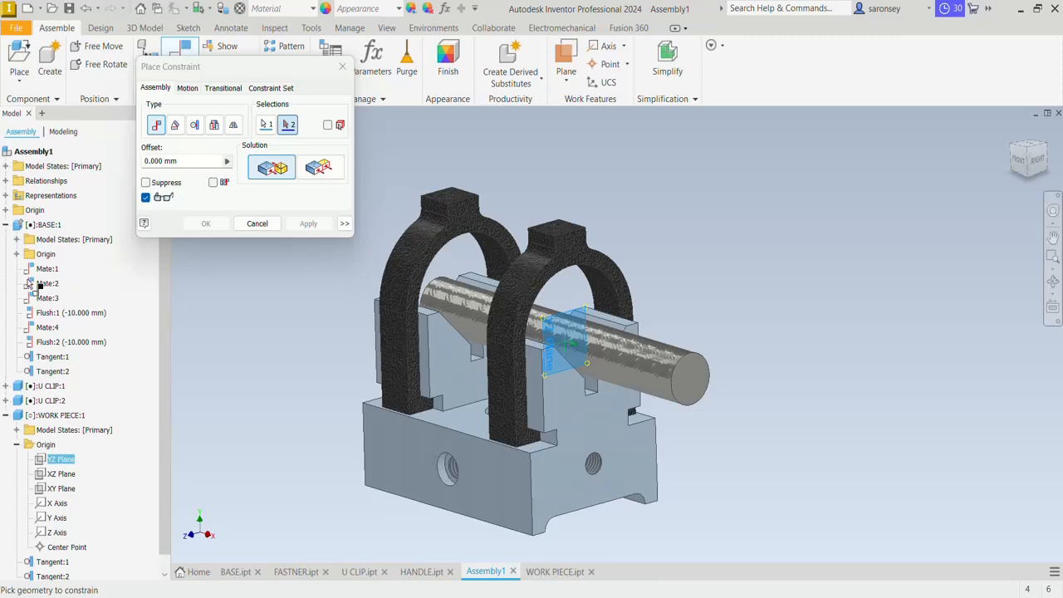
pyautogui.click(16, 254)
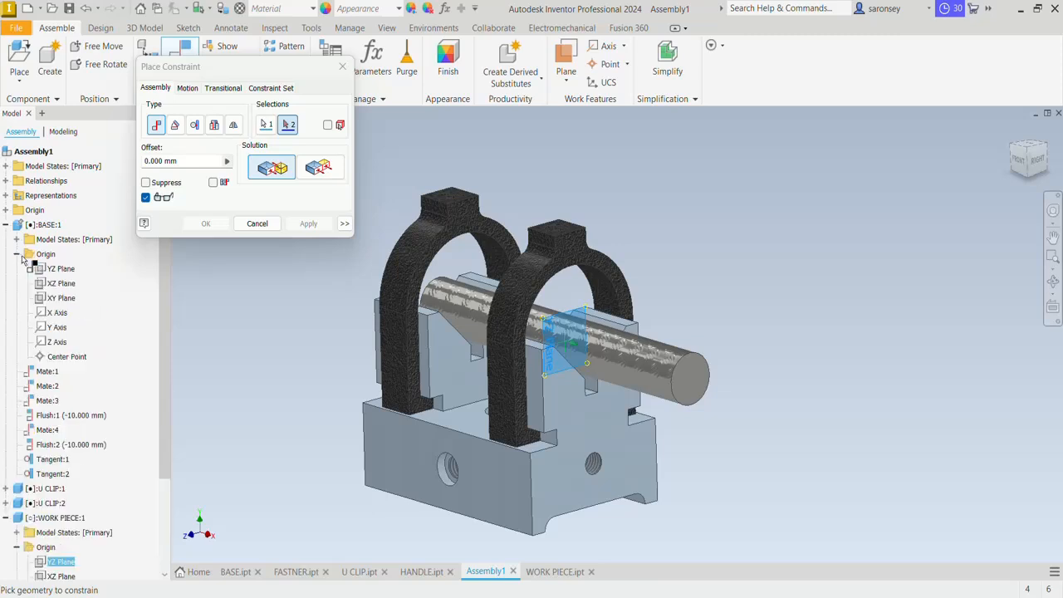
pyautogui.click(62, 270)
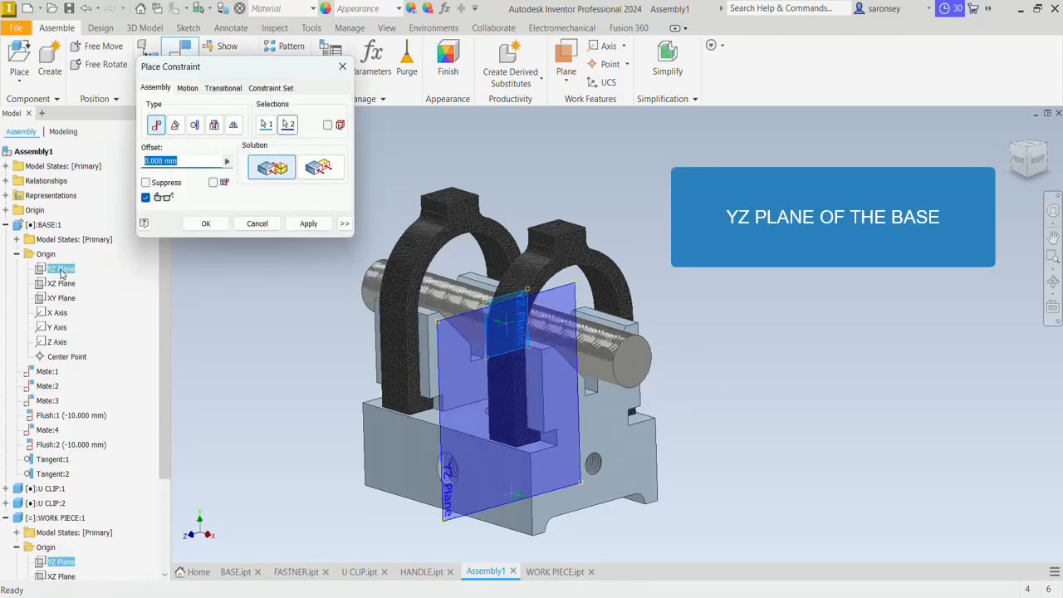
pyautogui.keyDown('shift'); pyautogui.moveTo(692, 456); pyautogui.dragTo(756, 451, button='middle'); pyautogui.keyUp('shift')
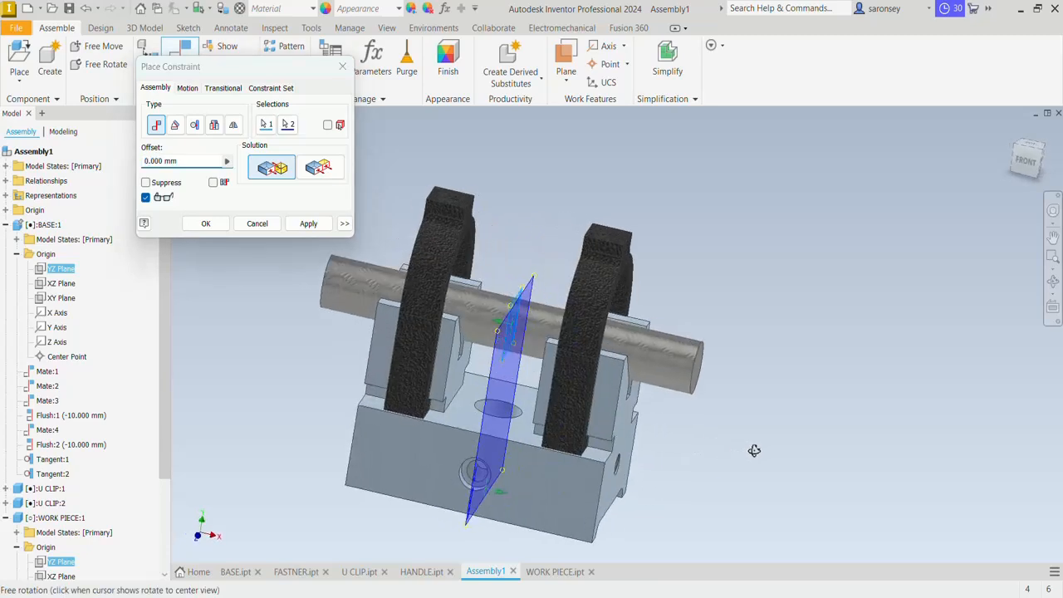
pyautogui.click(313, 223)
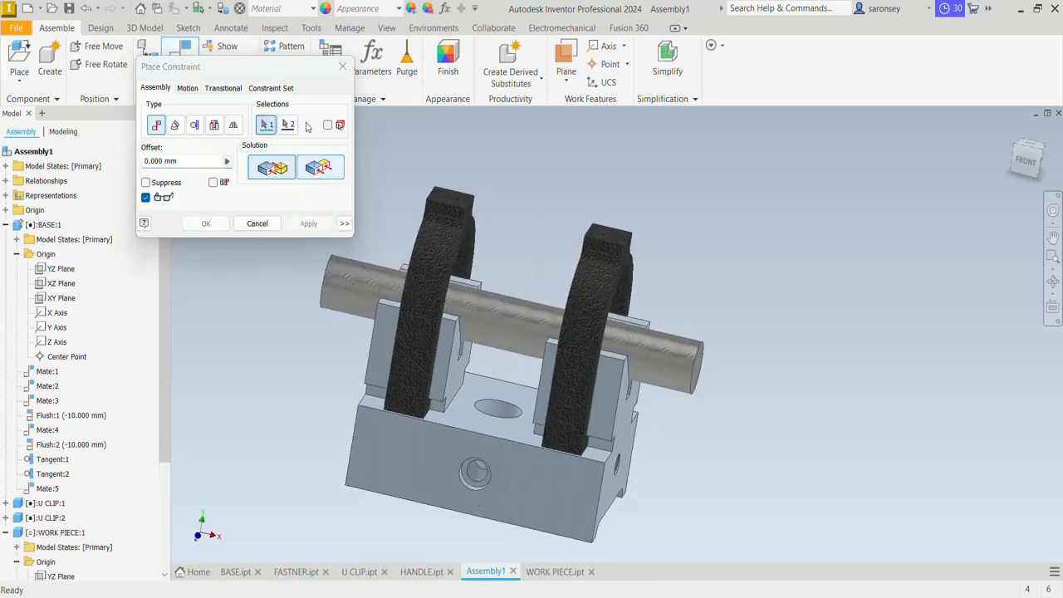
pyautogui.click(343, 66)
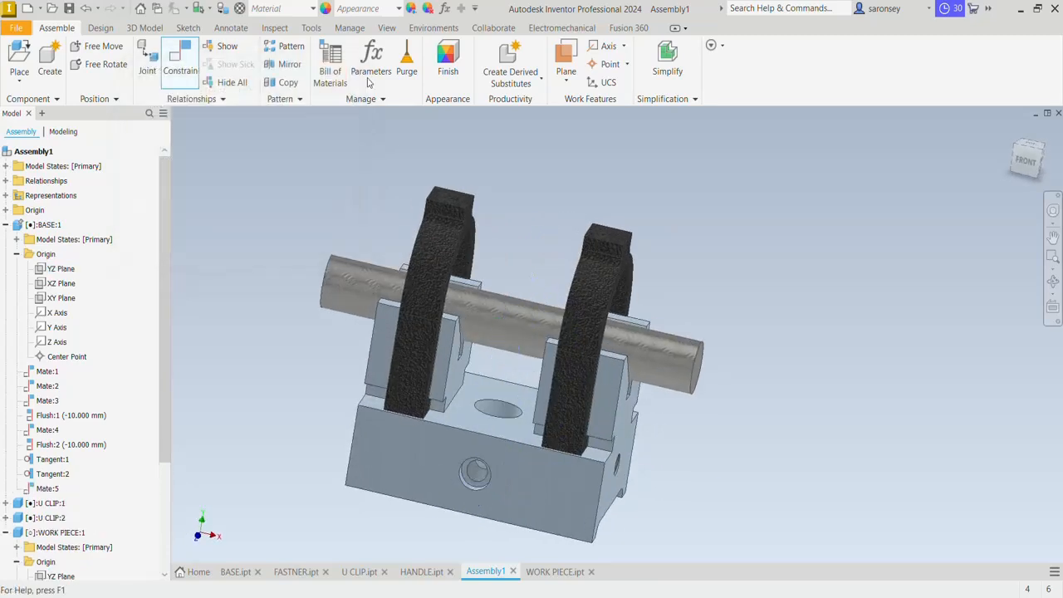
# Collapse the whole model tree and place two instances of FASTNER in free space on either side of the V-block
pyautogui.click(1013, 130)
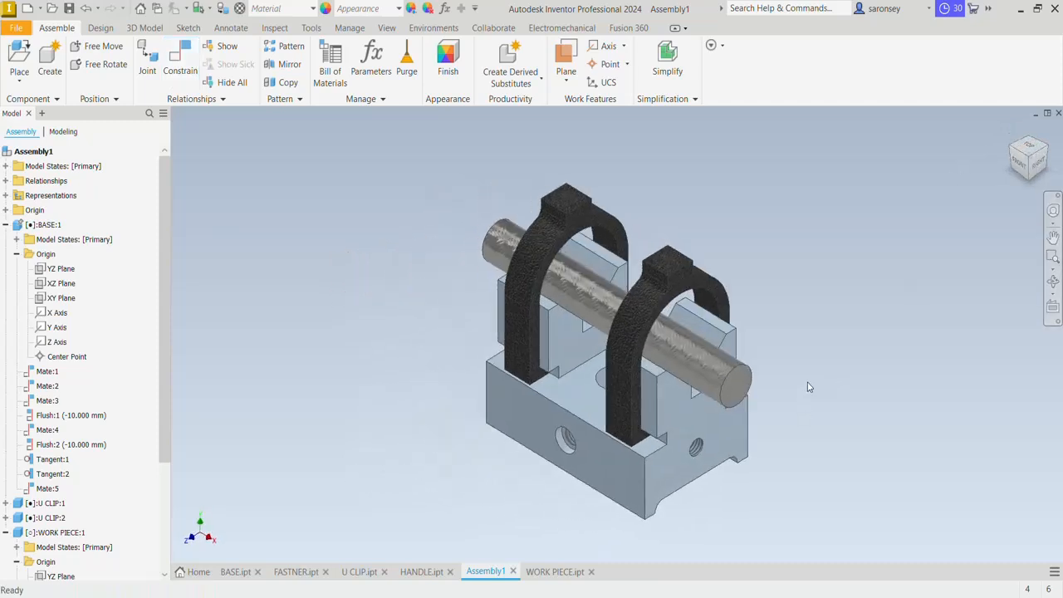
pyautogui.scroll(-3, 809, 387)
pyautogui.scroll(2, 808, 387)
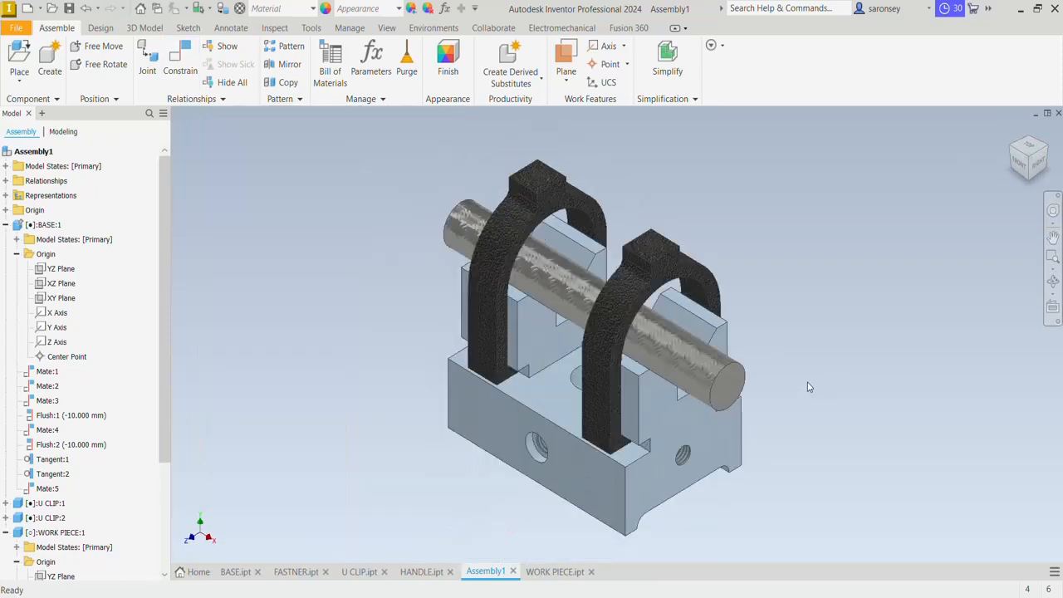
pyautogui.rightClick(108, 317)
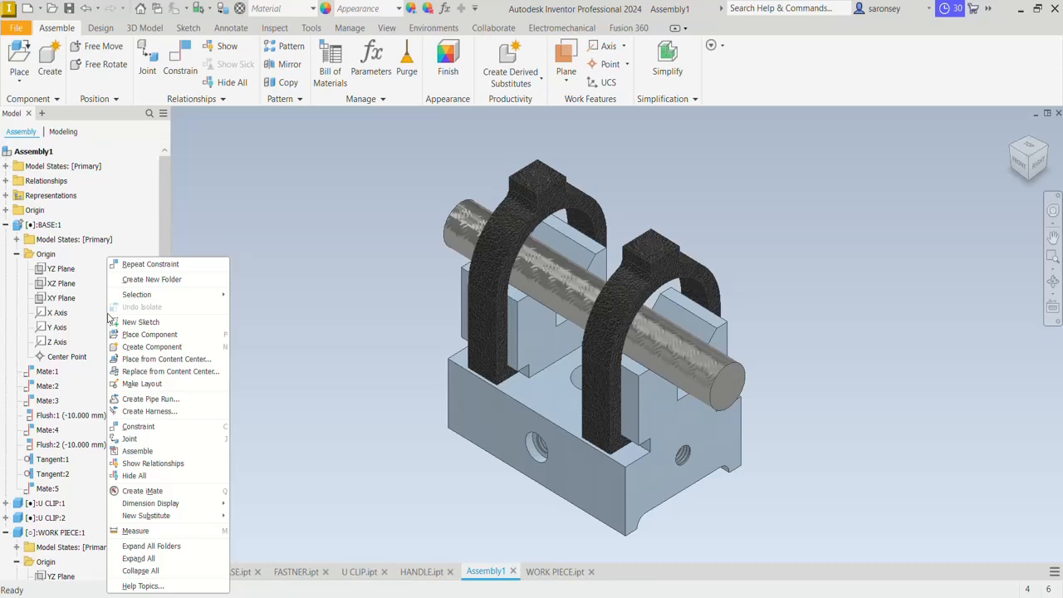
pyautogui.click(177, 571)
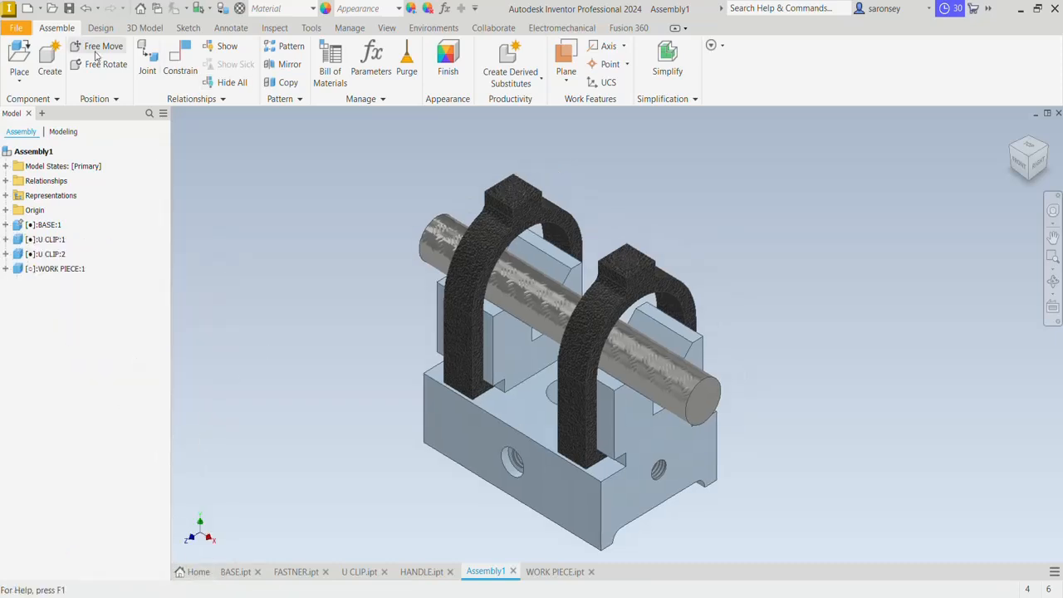
pyautogui.click(20, 51)
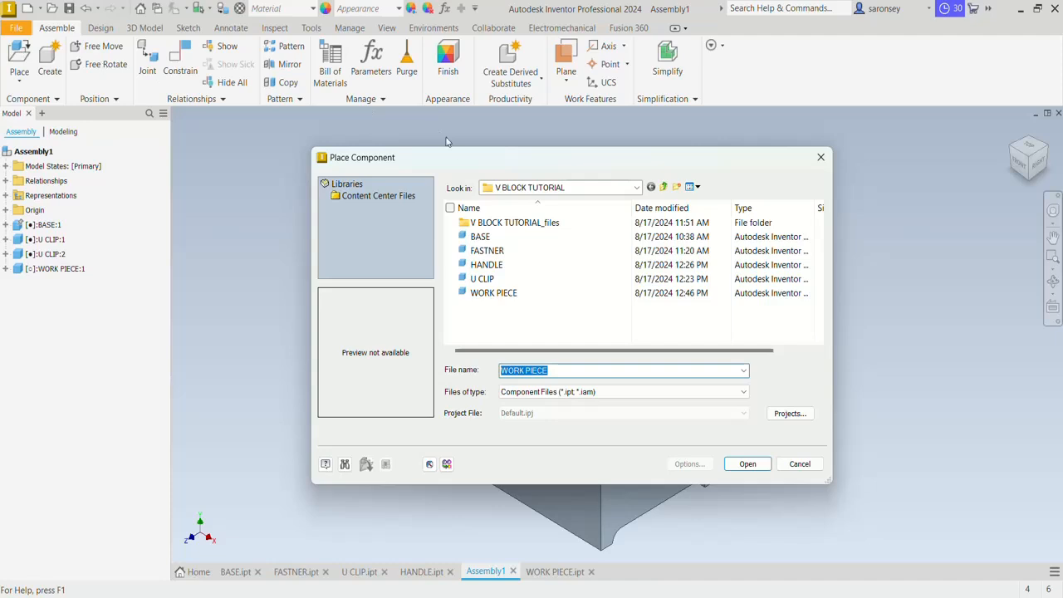
pyautogui.click(513, 250)
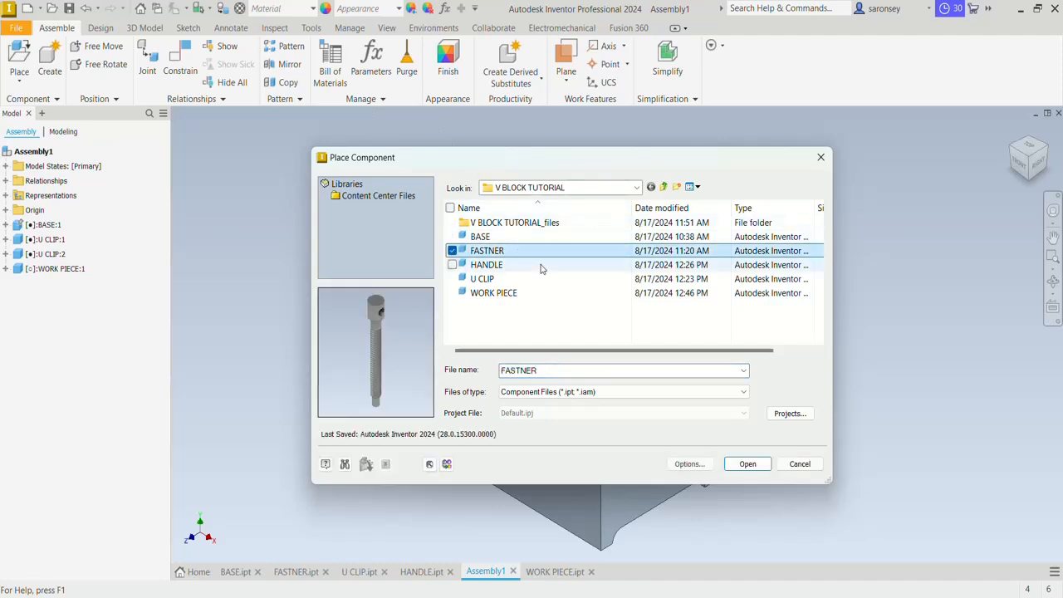
pyautogui.click(745, 463)
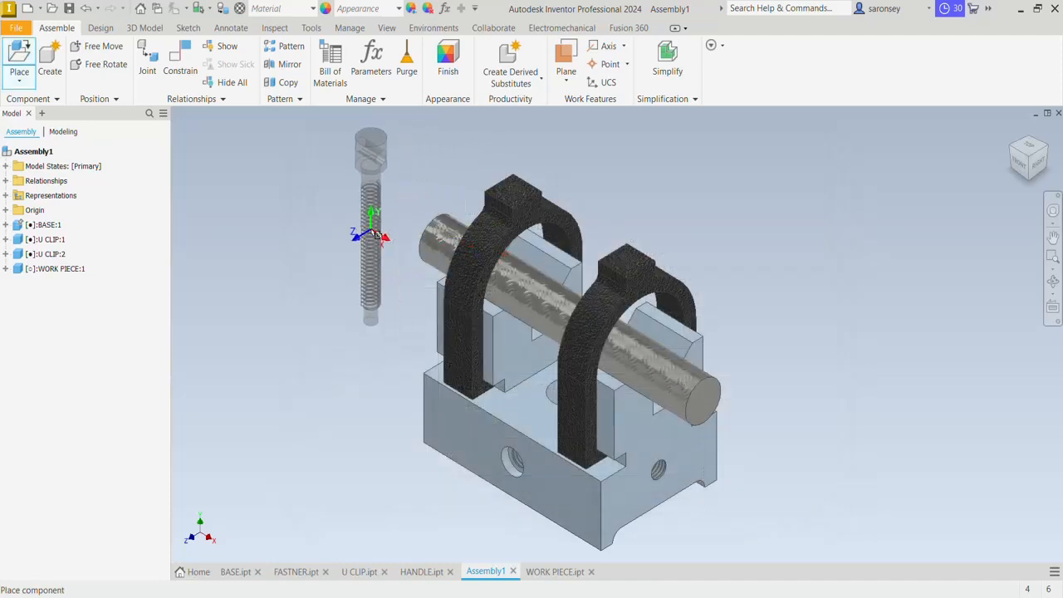
pyautogui.click(375, 235)
pyautogui.click(831, 332)
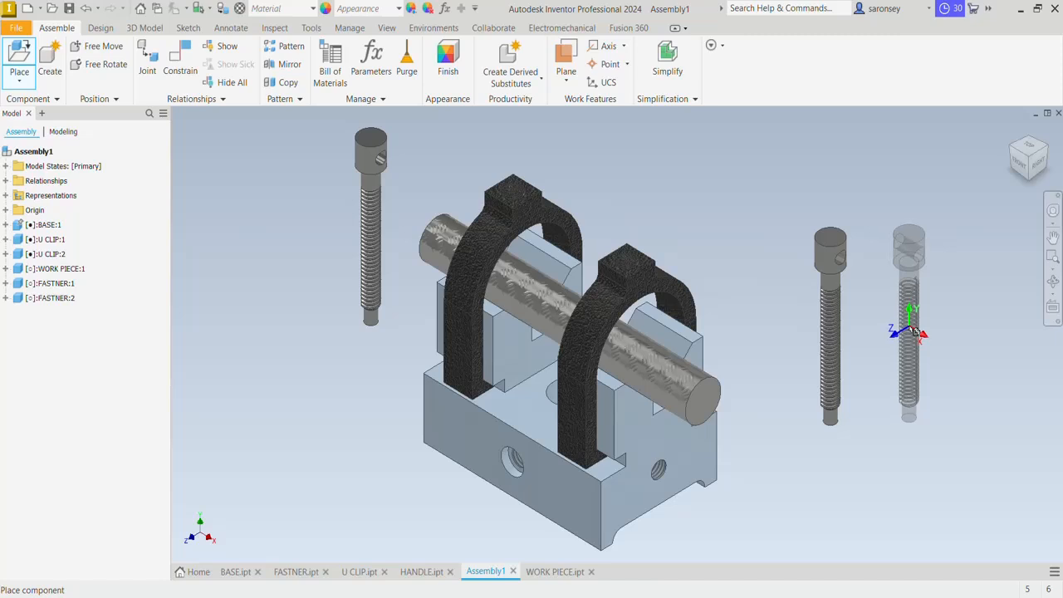
pyautogui.press('Escape')
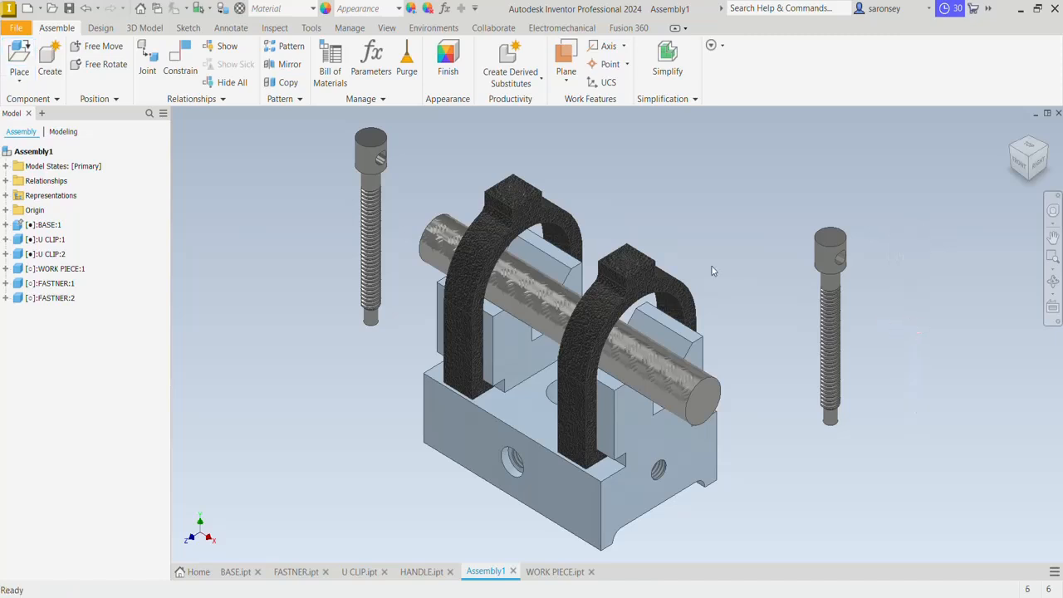
# Mate the first fastener's threaded shank axis with the threaded hole axis of the rear U clip at 0 mm offset
pyautogui.click(183, 63)
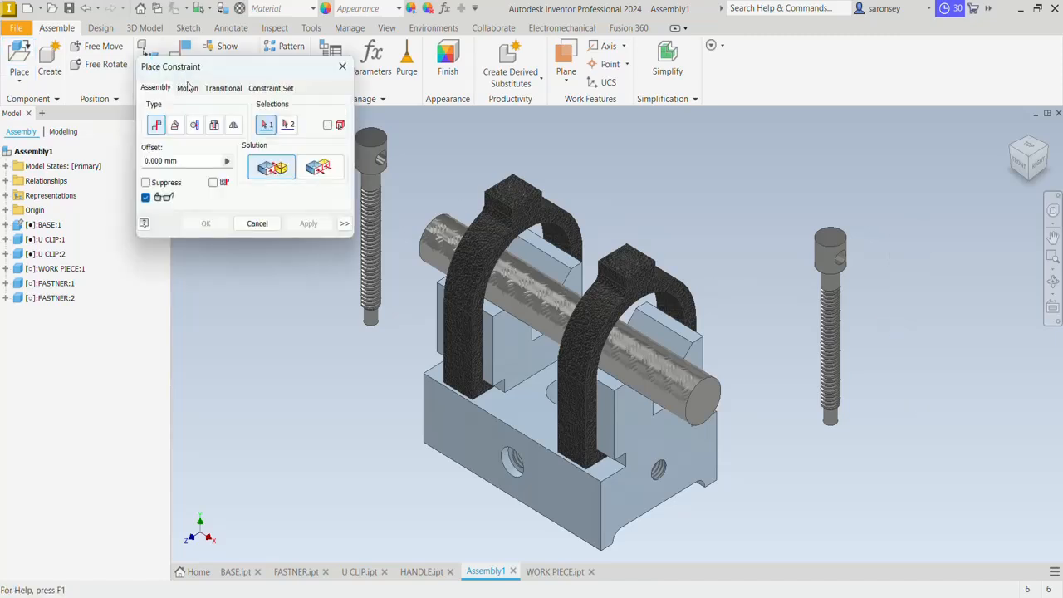
pyautogui.click(373, 213)
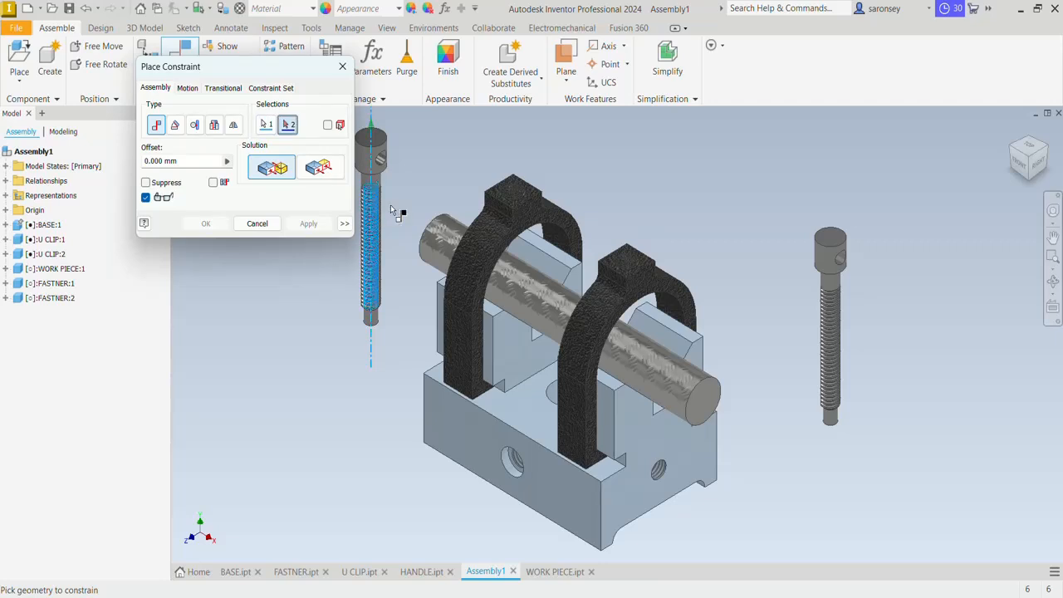
pyautogui.scroll(5, 516, 197)
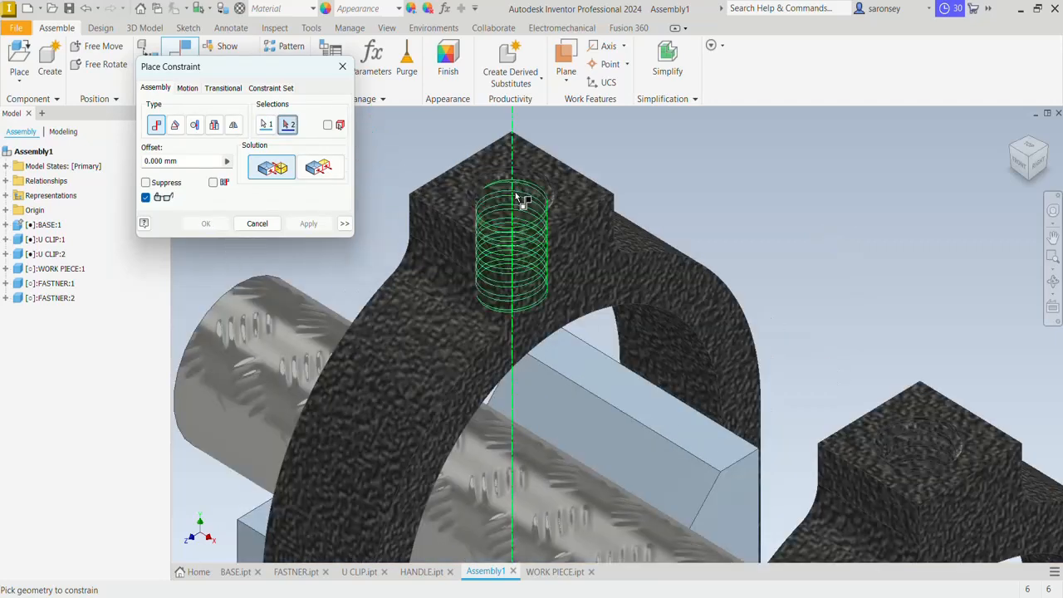
pyautogui.click(515, 197)
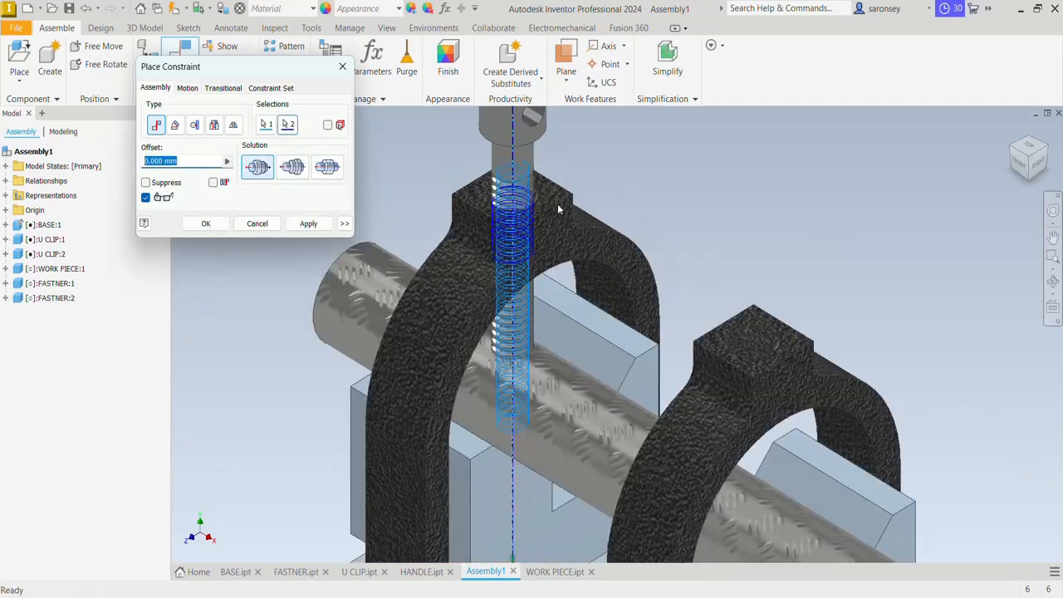
pyautogui.click(309, 224)
# Mate the second fastener's threaded shank axis with the threaded hole axis of the front U clip at 0 mm offset
pyautogui.scroll(-3, 644, 218)
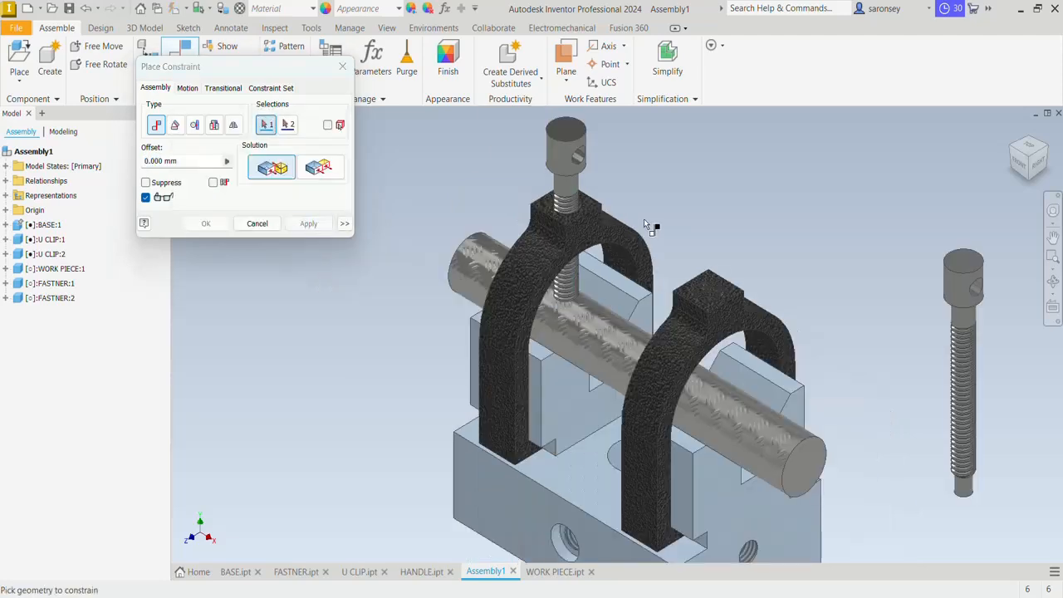
pyautogui.click(963, 353)
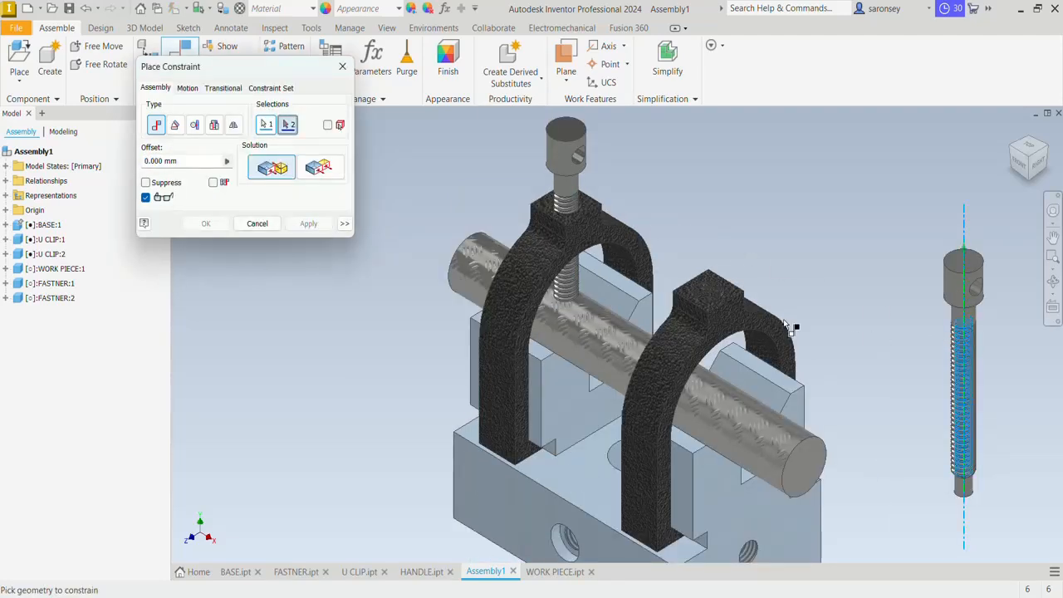
pyautogui.click(712, 299)
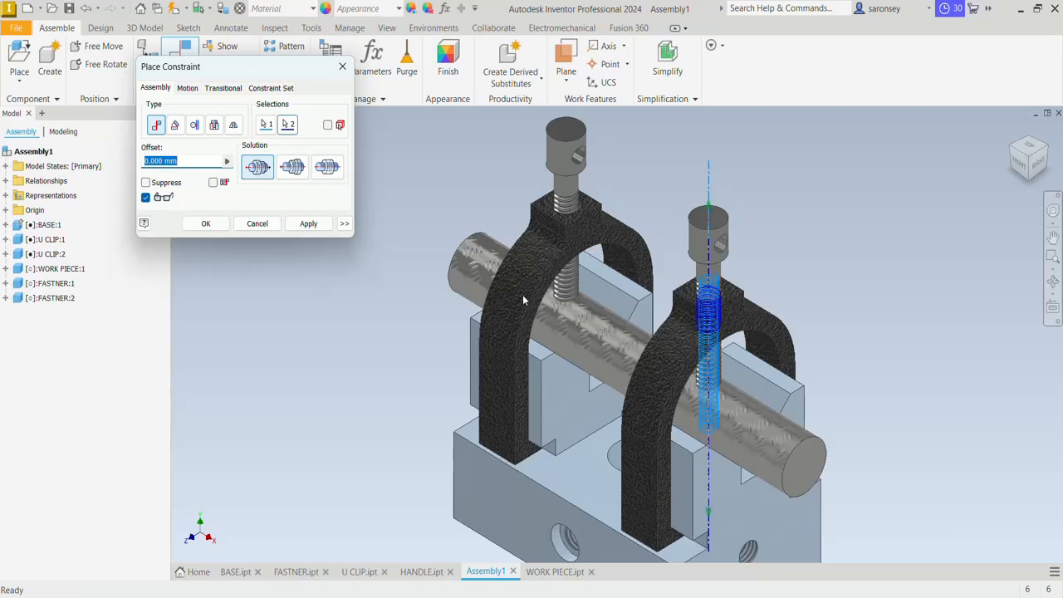
pyautogui.click(301, 224)
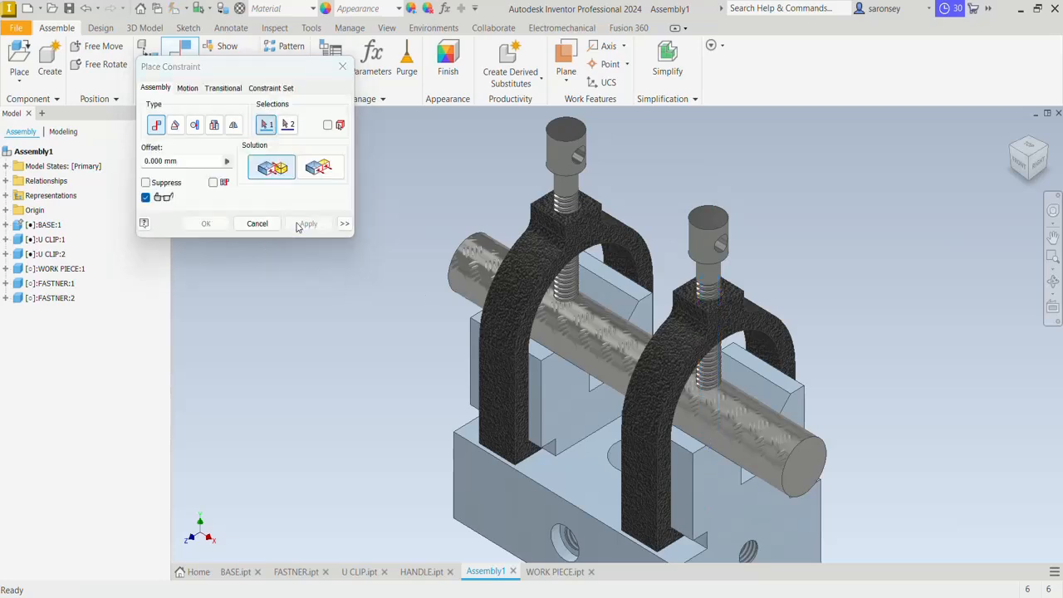
pyautogui.click(341, 66)
# Slide both fasteners up along their axes until their tips are clear above the U clips
pyautogui.click(570, 164)
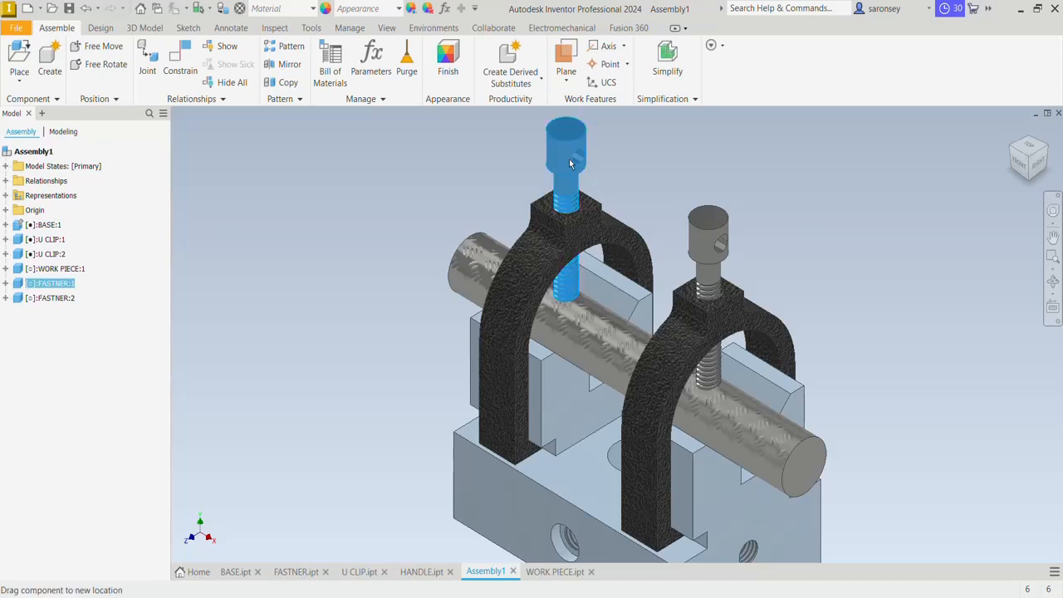
pyautogui.moveTo(570, 163); pyautogui.dragTo(563, 34)
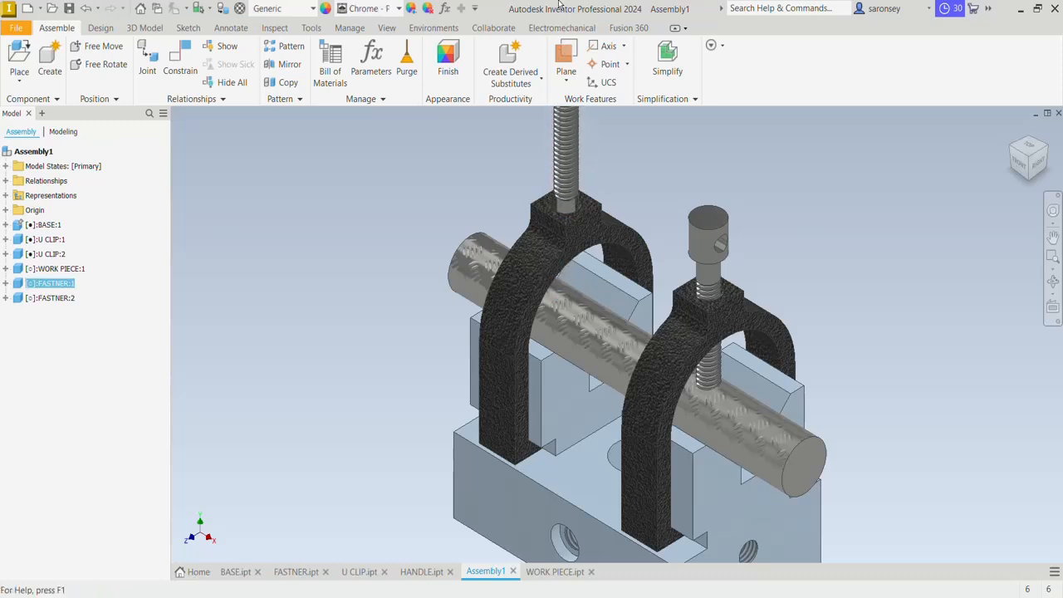
pyautogui.scroll(-3, 444, 461)
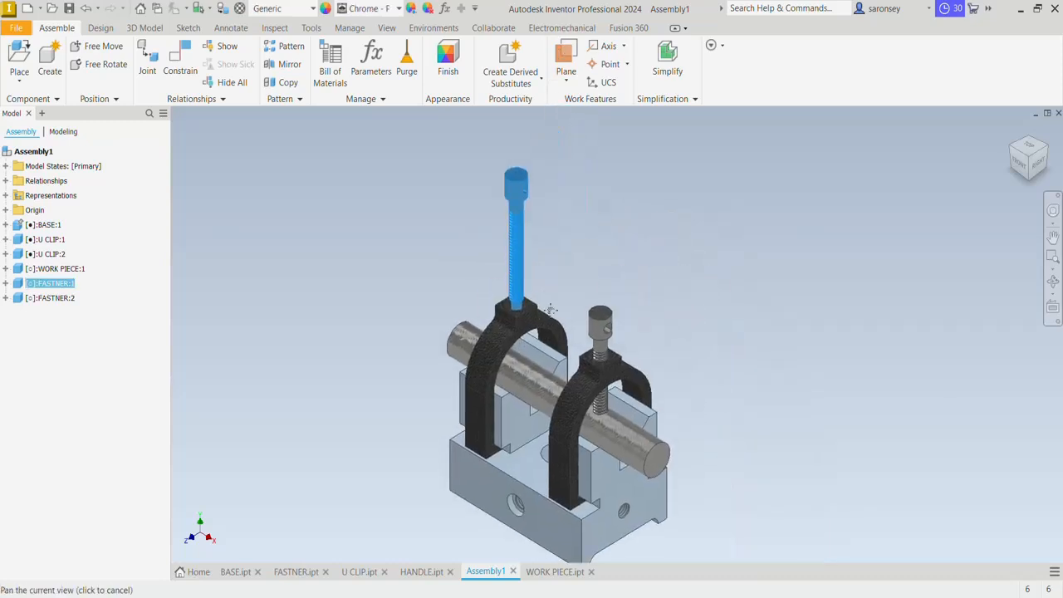
pyautogui.moveTo(524, 271); pyautogui.dragTo(523, 212)
pyautogui.moveTo(602, 361); pyautogui.dragTo(606, 173)
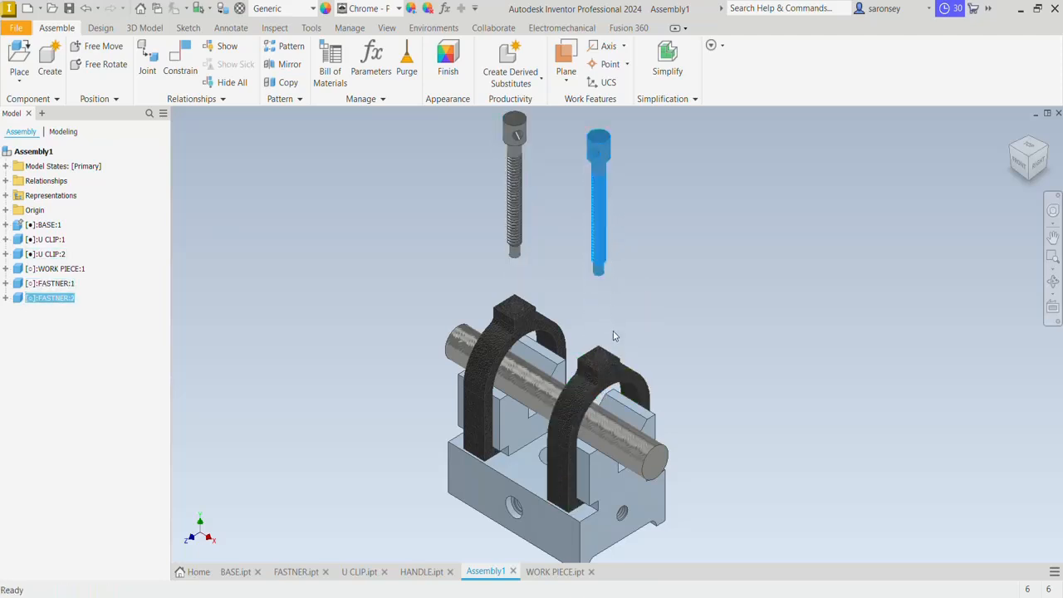
# Mate the rear fastener's bottom tip face with the top face of the V-block wall beside the rear U clip at 15 mm offset
pyautogui.keyDown('shift'); pyautogui.moveTo(619, 339); pyautogui.dragTo(552, 305, button='middle'); pyautogui.keyUp('shift')
pyautogui.scroll(2, 502, 324)
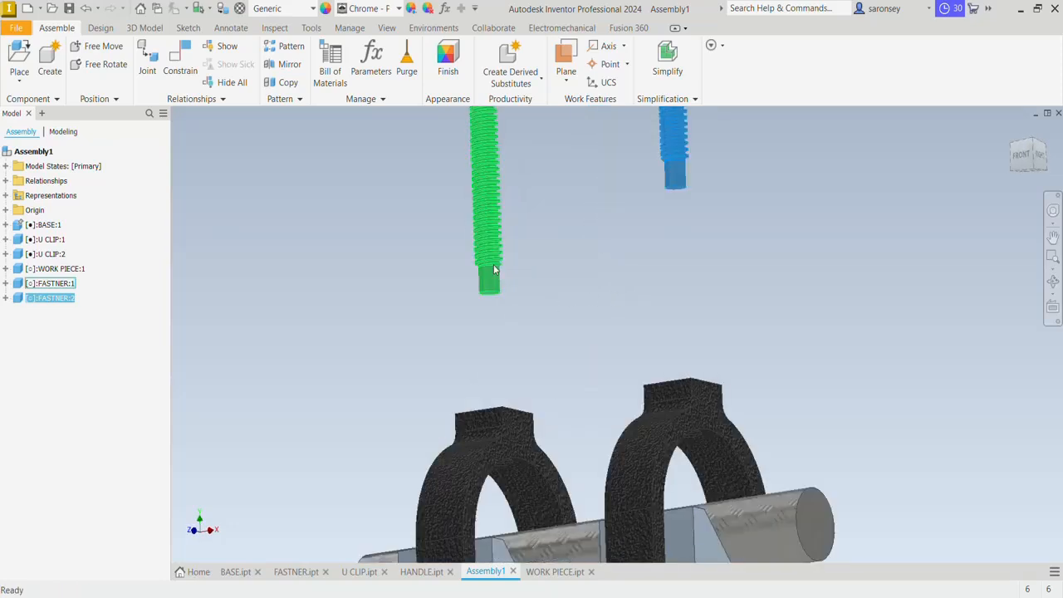
pyautogui.click(185, 66)
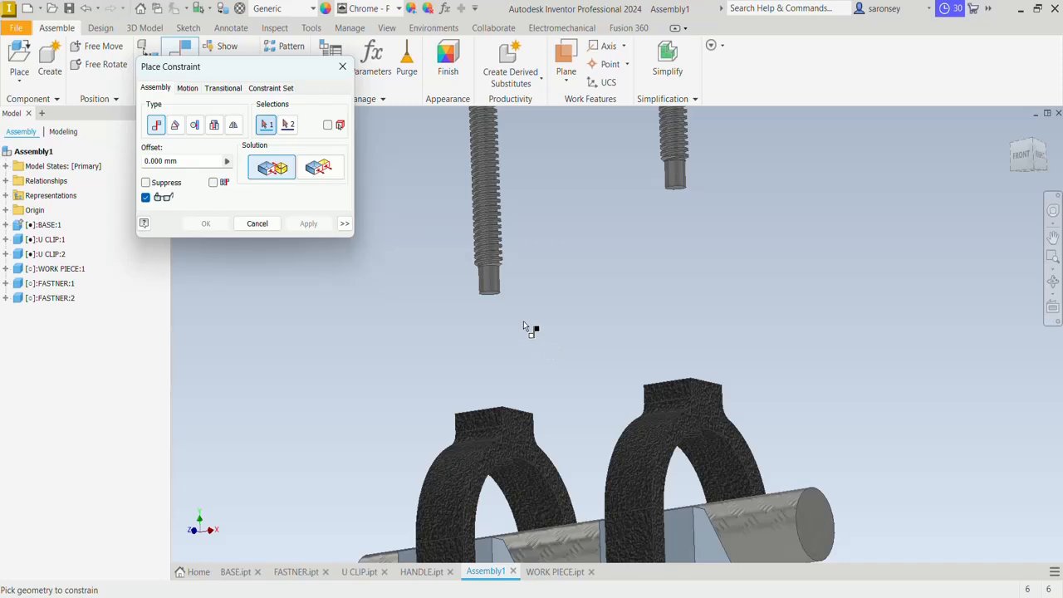
pyautogui.keyDown('shift'); pyautogui.moveTo(523, 321); pyautogui.dragTo(520, 387, button='middle'); pyautogui.keyUp('shift')
pyautogui.click(494, 351)
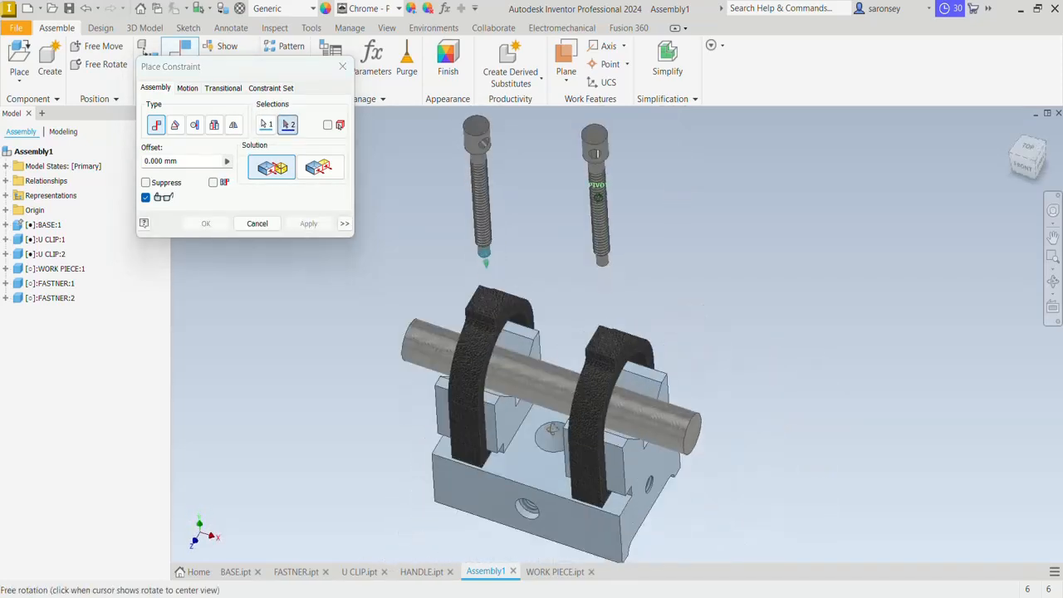
pyautogui.scroll(-3, 520, 380)
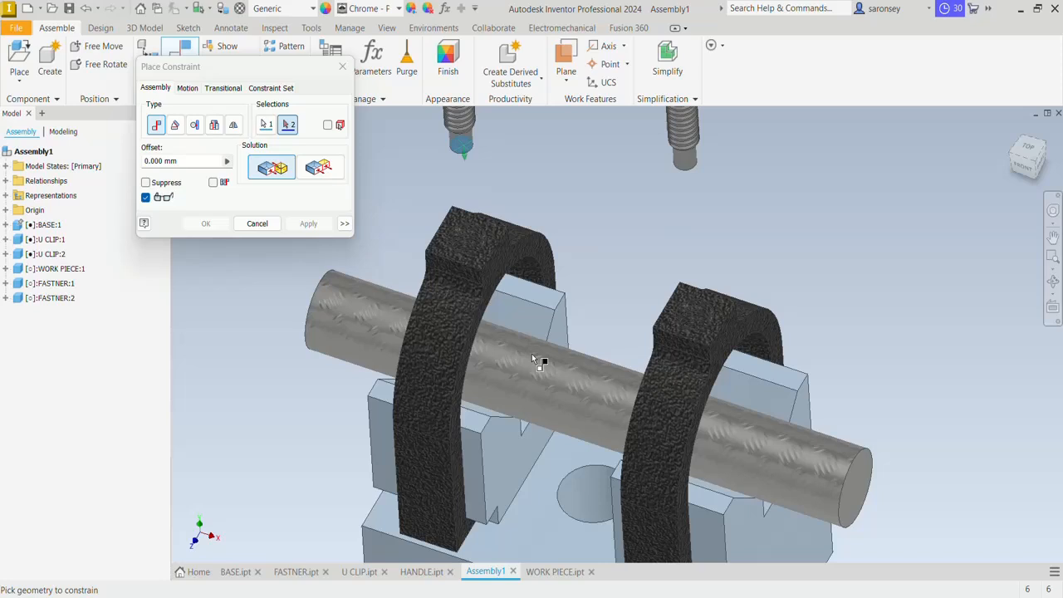
pyautogui.click(543, 296)
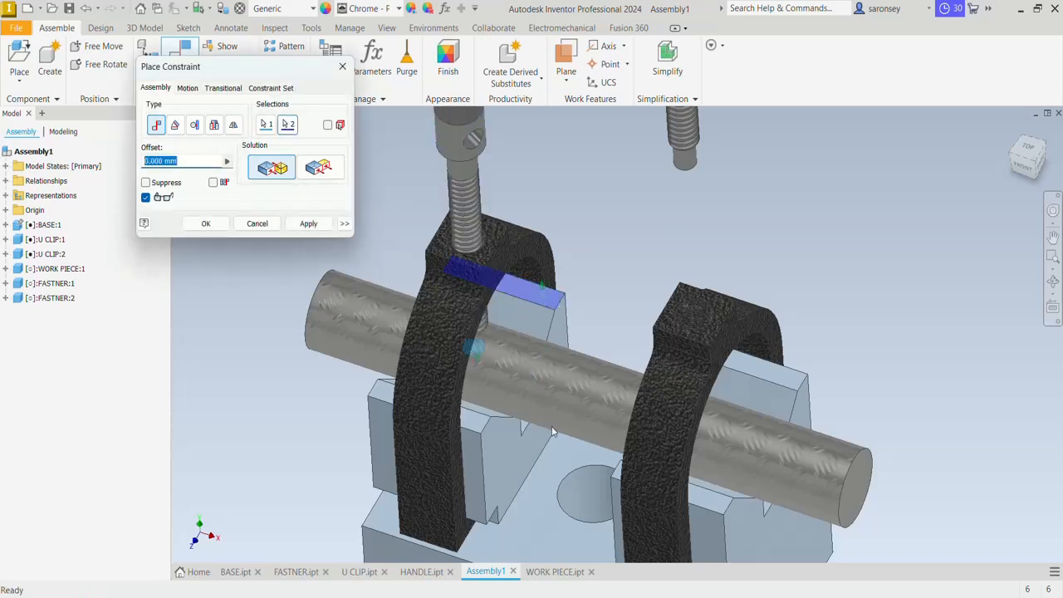
pyautogui.keyDown('shift'); pyautogui.moveTo(552, 431); pyautogui.dragTo(582, 335, button='middle'); pyautogui.keyUp('shift')
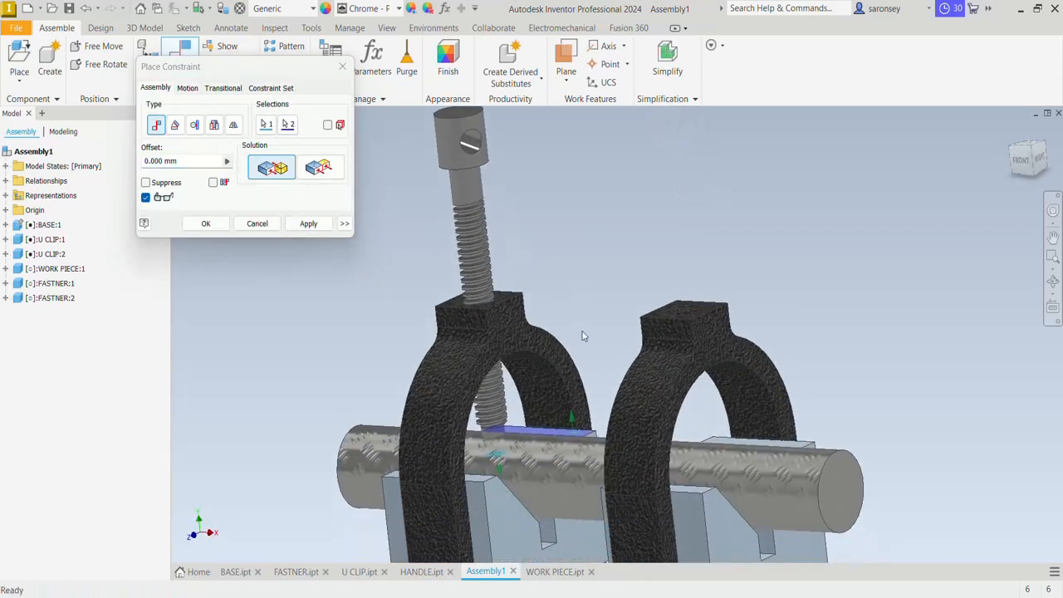
pyautogui.keyDown('shift'); pyautogui.moveTo(605, 444); pyautogui.dragTo(575, 424, button='middle'); pyautogui.keyUp('shift')
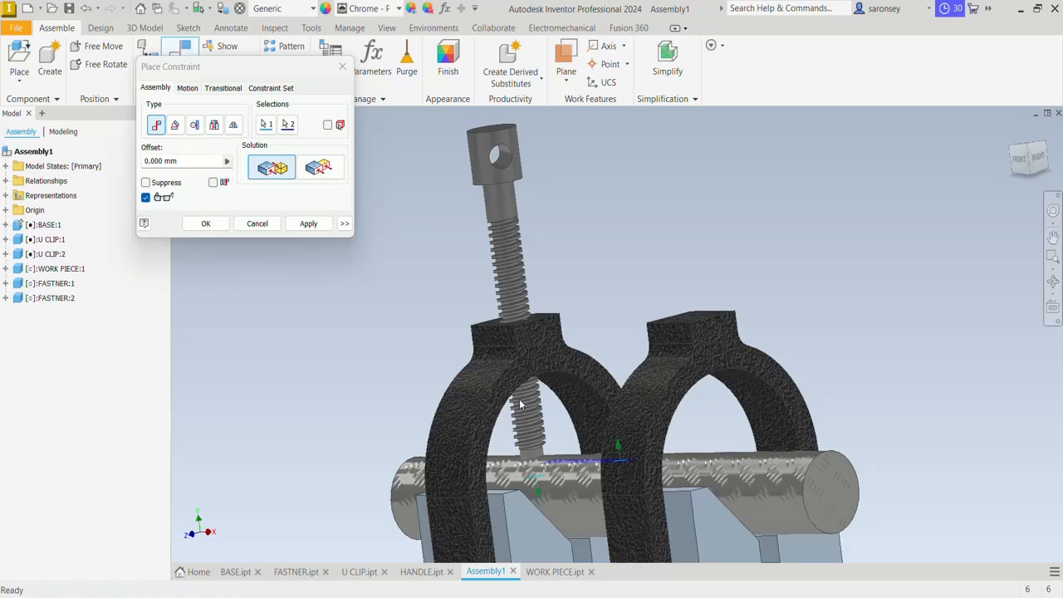
pyautogui.moveTo(196, 163); pyautogui.dragTo(140, 164)
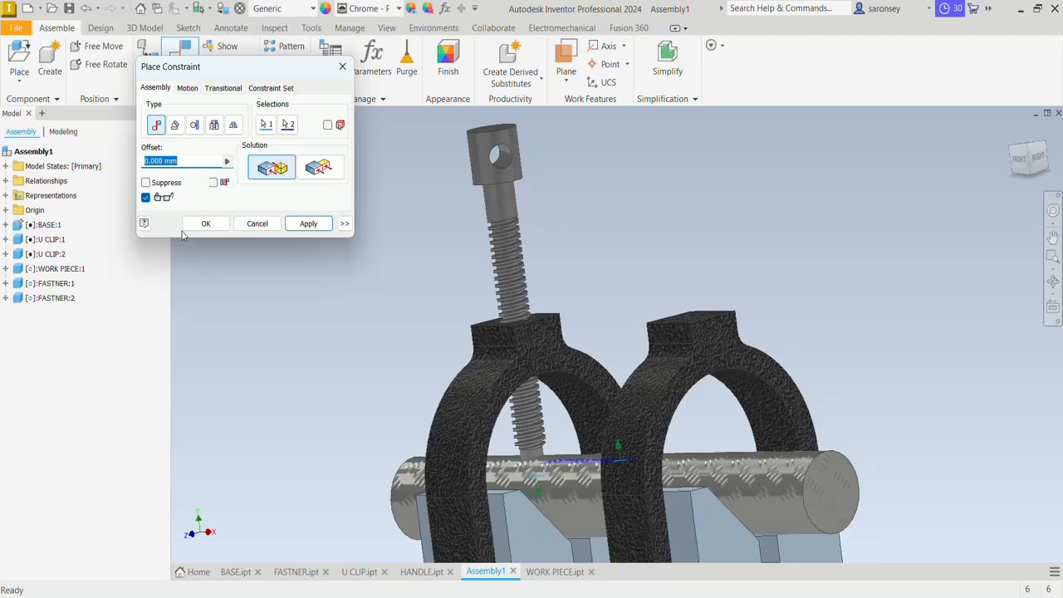
pyautogui.write('1')
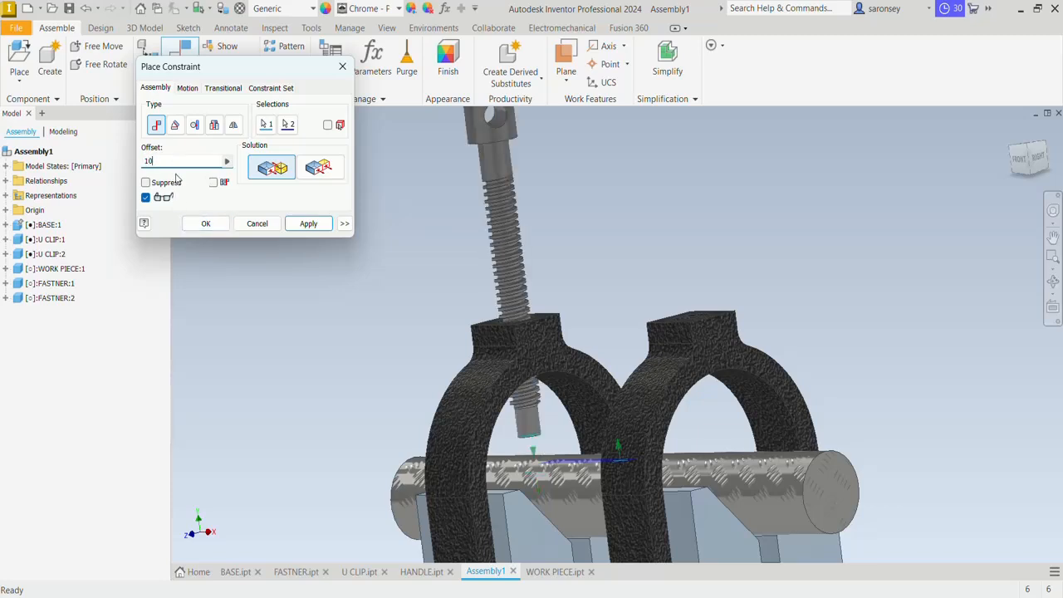
pyautogui.write('5')
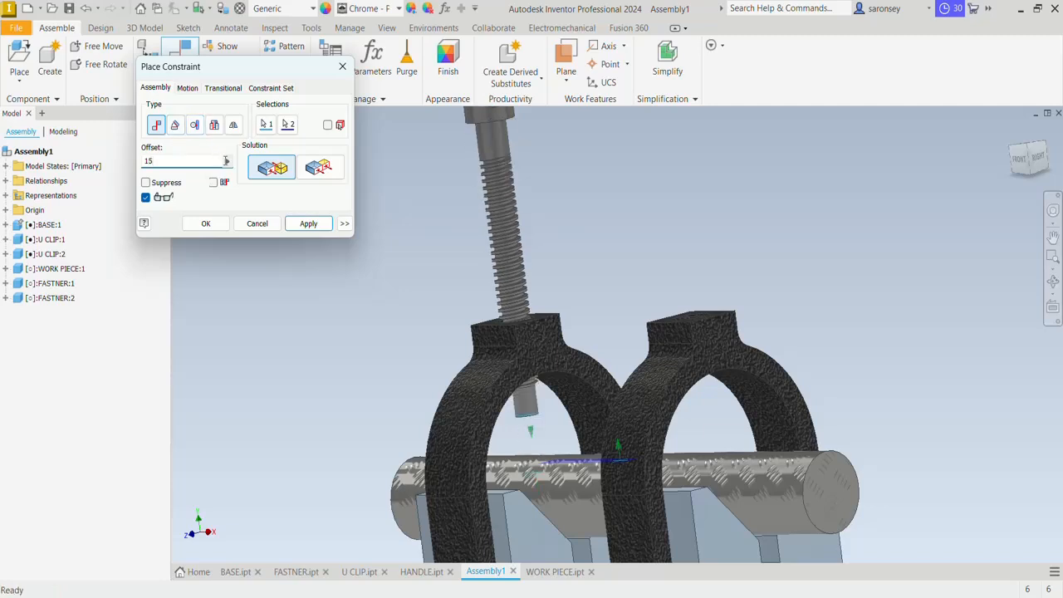
pyautogui.click(308, 224)
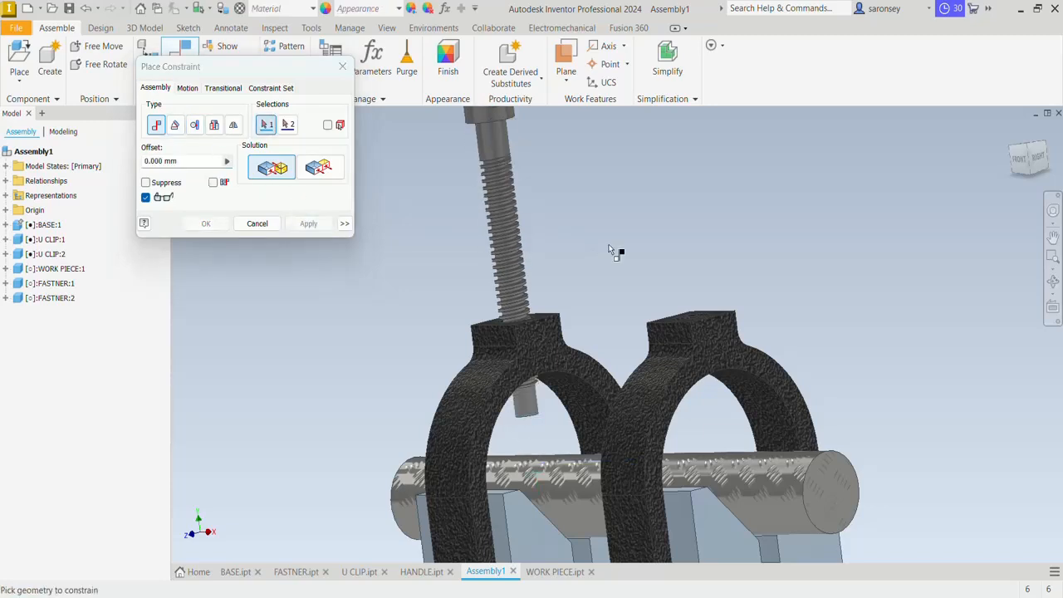
# Mate the front fastener's bottom tip face with the top face of the V-block wall beside the front U clip at 15 mm offset
pyautogui.scroll(3, 613, 251)
pyautogui.moveTo(648, 224)
pyautogui.mouseDown(button='middle')
pyautogui.moveTo(630, 271)
pyautogui.moveTo(637, 207)
pyautogui.mouseUp(button='middle')
pyautogui.scroll(-5, 630, 184)
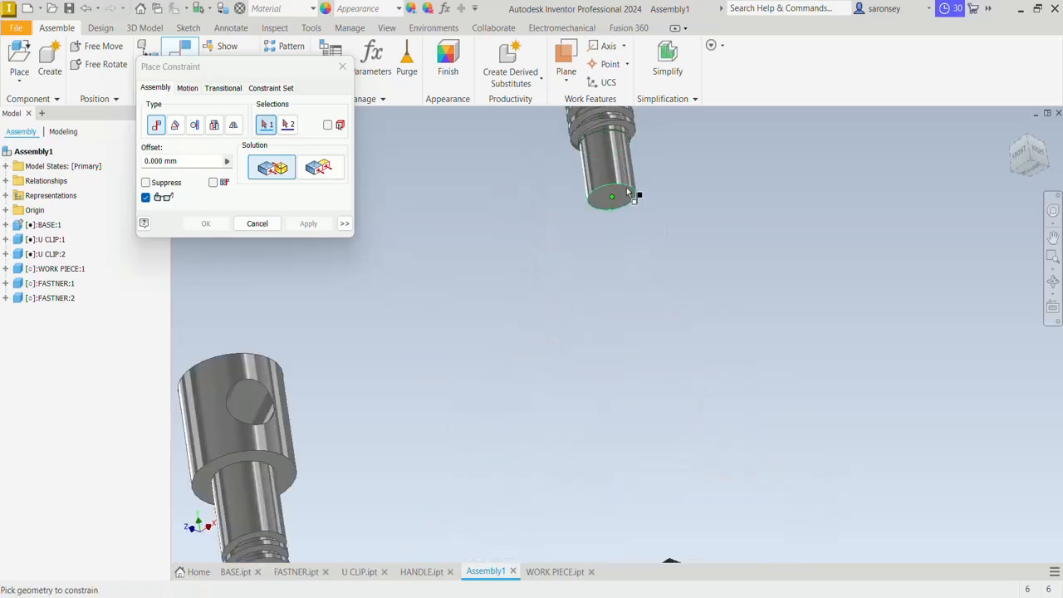
pyautogui.click(625, 196)
pyautogui.scroll(4, 627, 200)
pyautogui.keyDown('shift'); pyautogui.moveTo(639, 230); pyautogui.dragTo(690, 465, button='middle'); pyautogui.keyUp('shift')
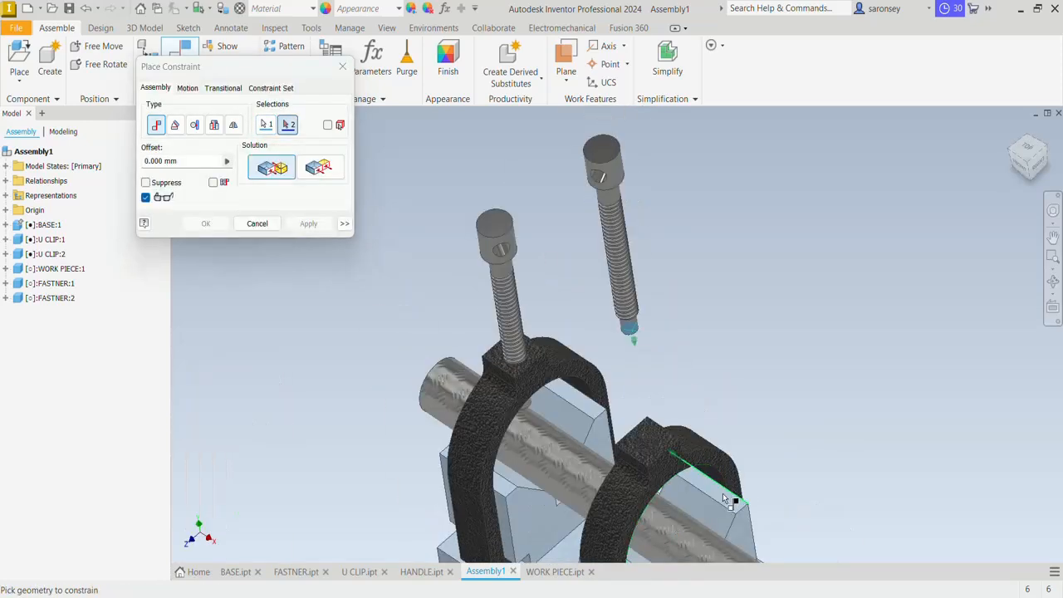
pyautogui.click(723, 498)
pyautogui.click(723, 497)
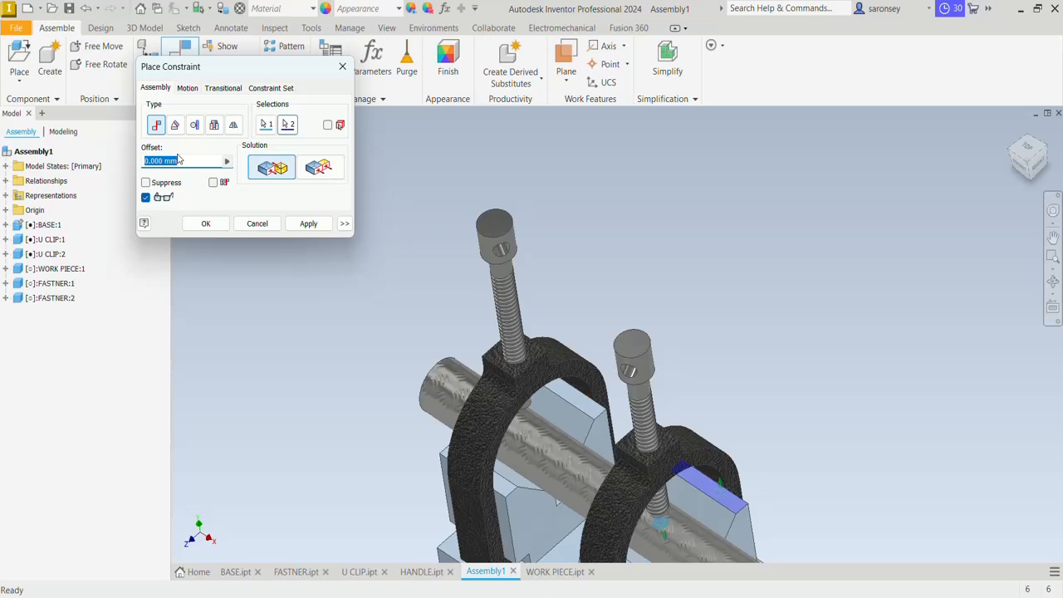
pyautogui.write('15')
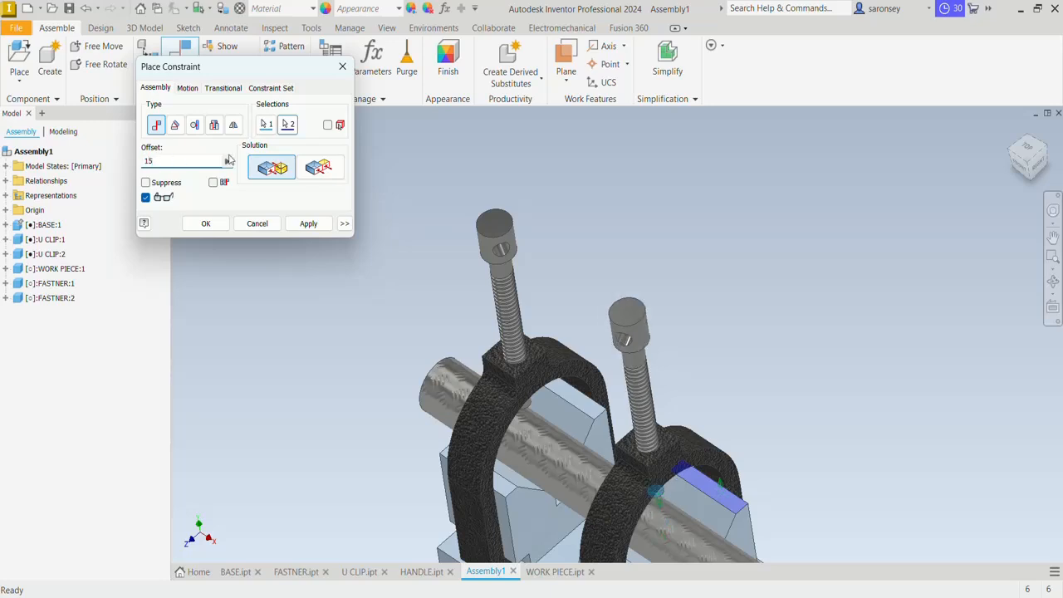
pyautogui.click(308, 223)
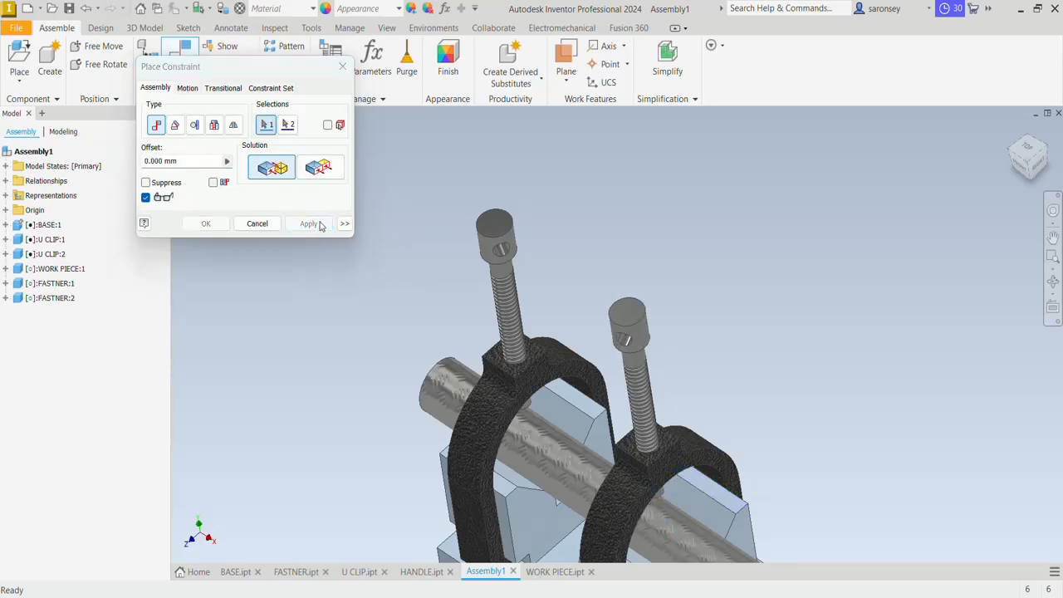
pyautogui.click(343, 67)
# Place two instances of HANDLE in free space on either side of the two fasteners
pyautogui.click(1012, 130)
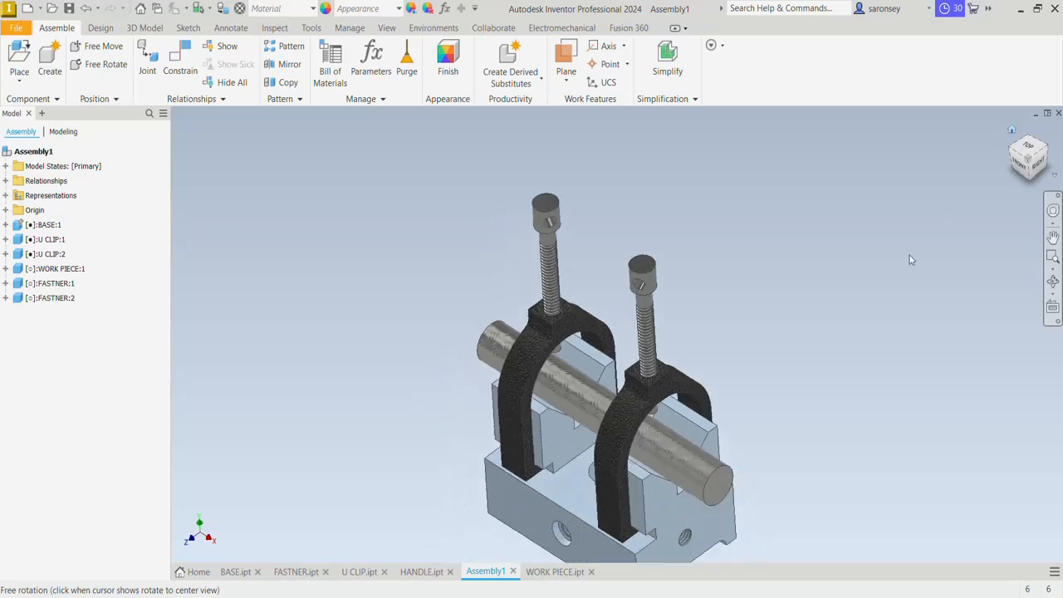
pyautogui.moveTo(861, 326); pyautogui.dragTo(808, 314, button='middle')
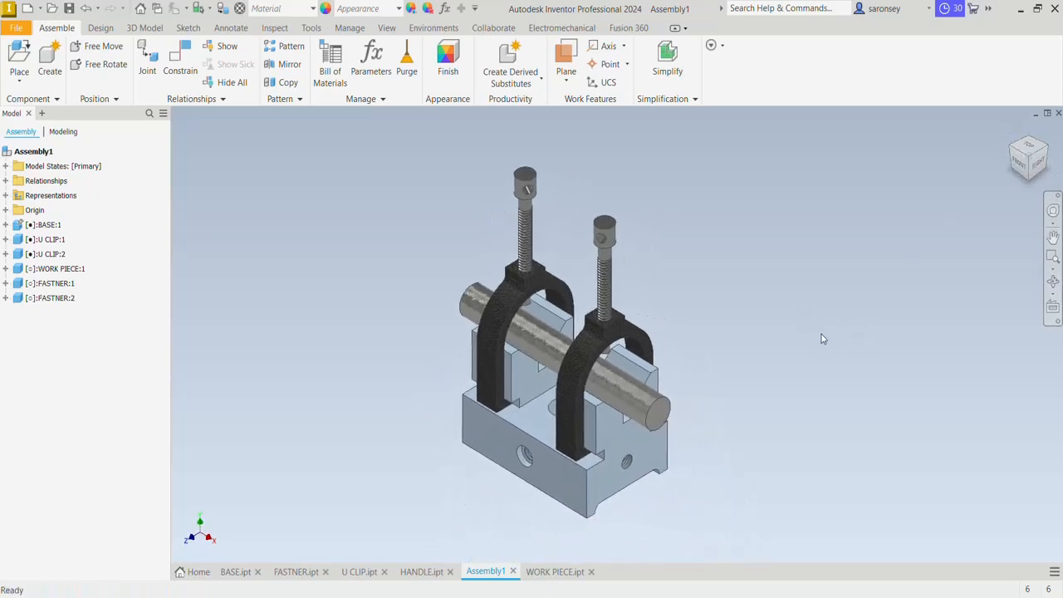
pyautogui.moveTo(838, 347)
pyautogui.keyDown('shift'); pyautogui.mouseDown(button='middle')
pyautogui.moveTo(781, 315)
pyautogui.moveTo(820, 318)
pyautogui.mouseUp(button='middle'); pyautogui.keyUp('shift')
pyautogui.click(1007, 137)
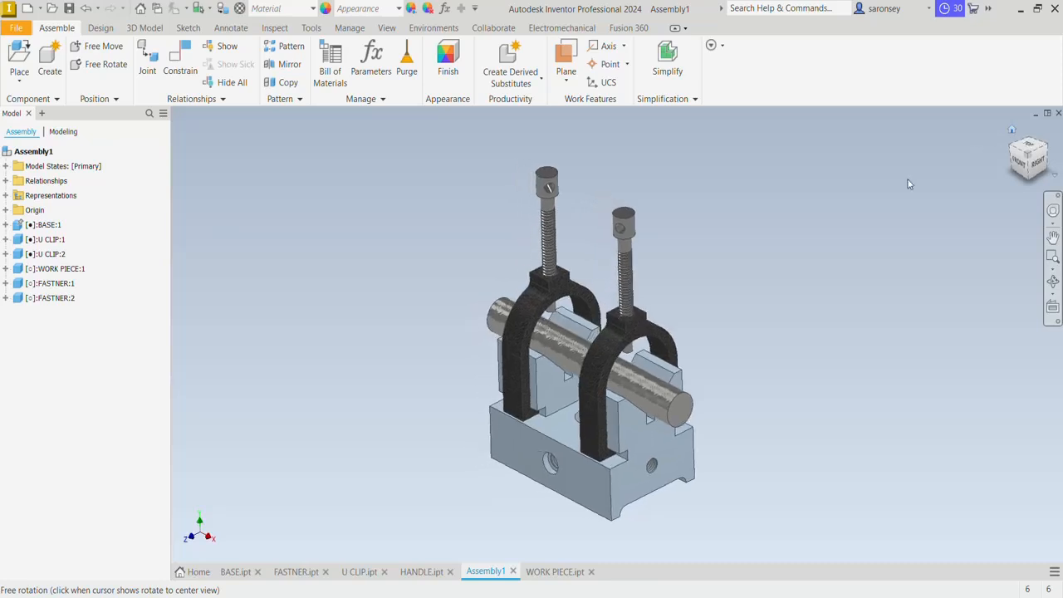
pyautogui.moveTo(859, 222); pyautogui.dragTo(772, 207, button='middle')
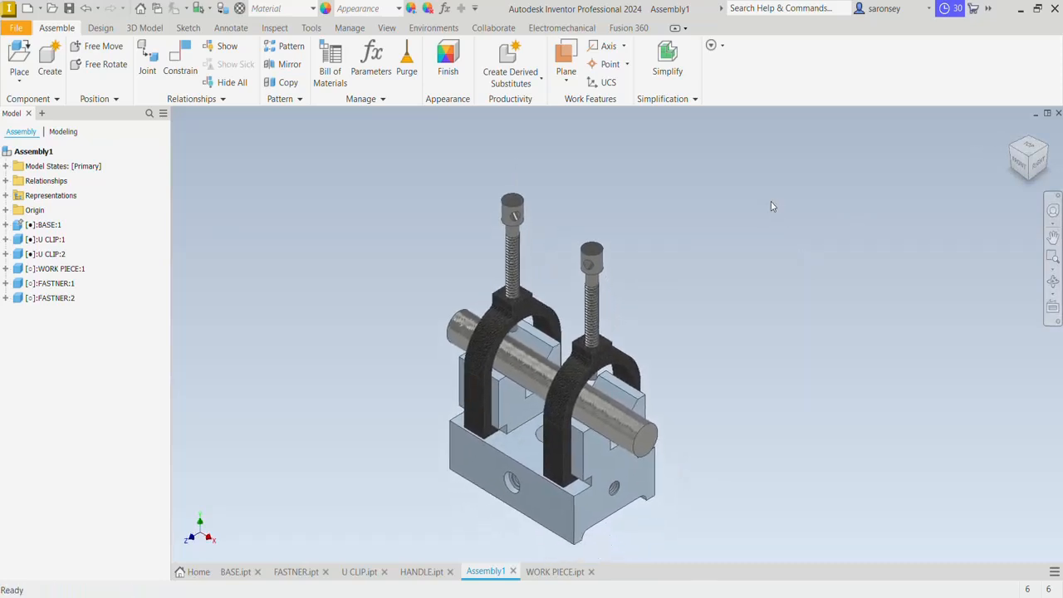
pyautogui.click(18, 63)
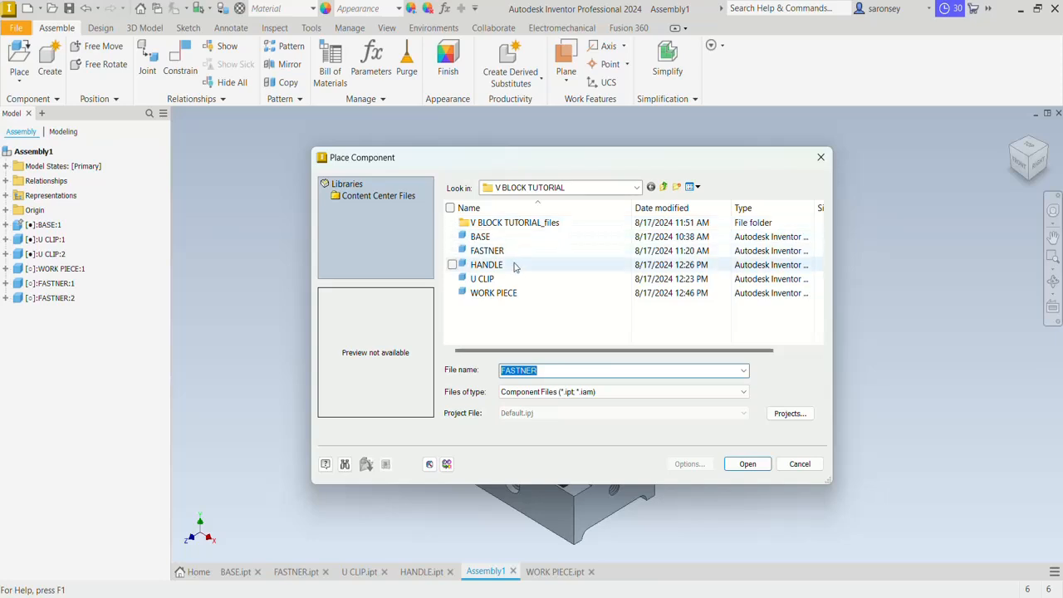
pyautogui.click(513, 265)
pyautogui.click(747, 463)
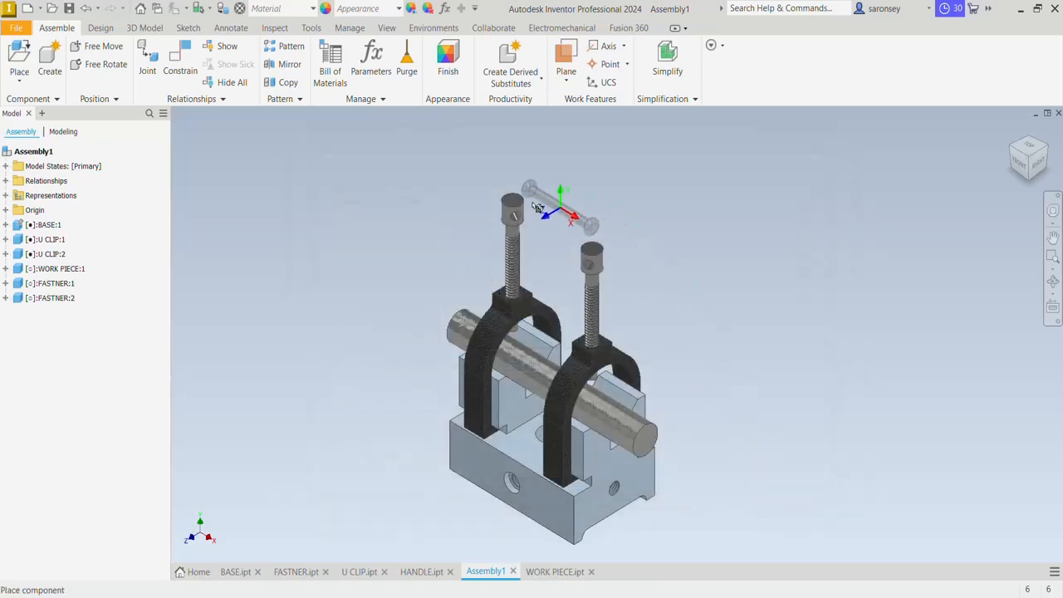
pyautogui.click(431, 197)
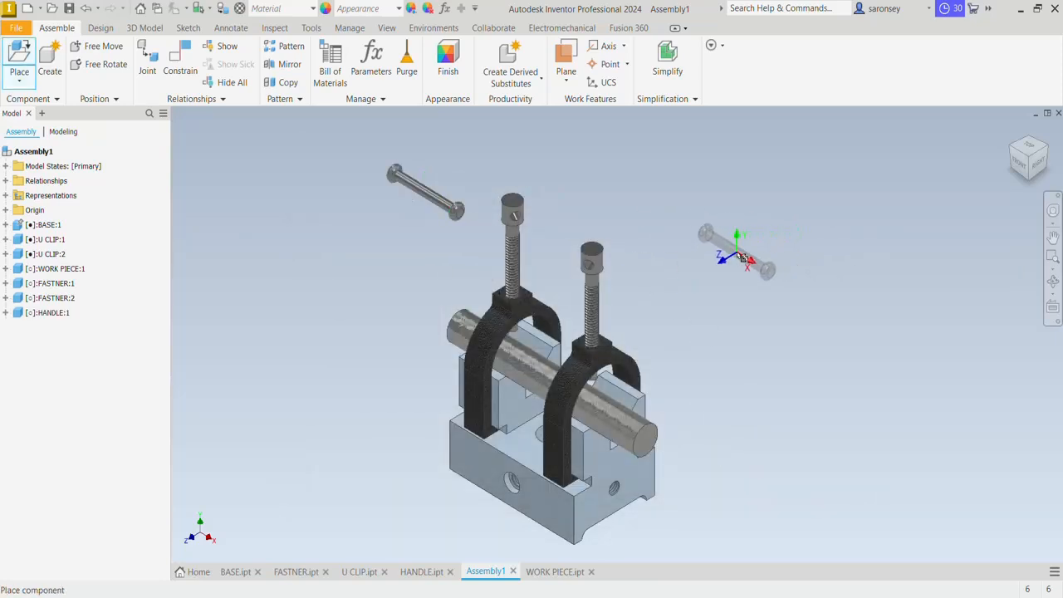
pyautogui.click(742, 256)
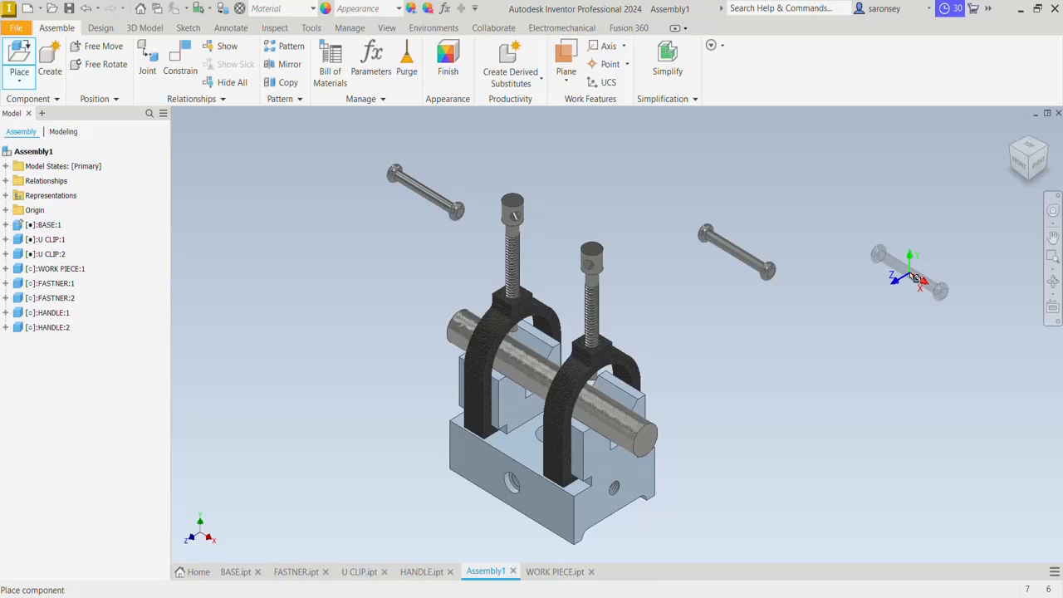
pyautogui.press('Escape')
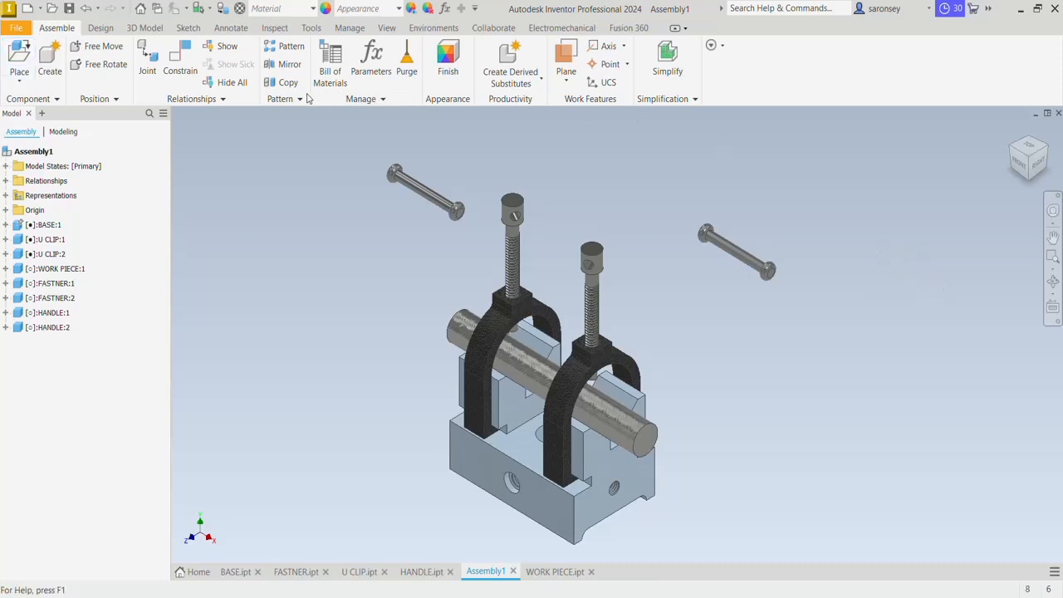
# Mate the first handle's axis with the cross hole axis in the rear fastener's head at 0 mm offset
pyautogui.click(422, 187)
pyautogui.scroll(-5, 509, 212)
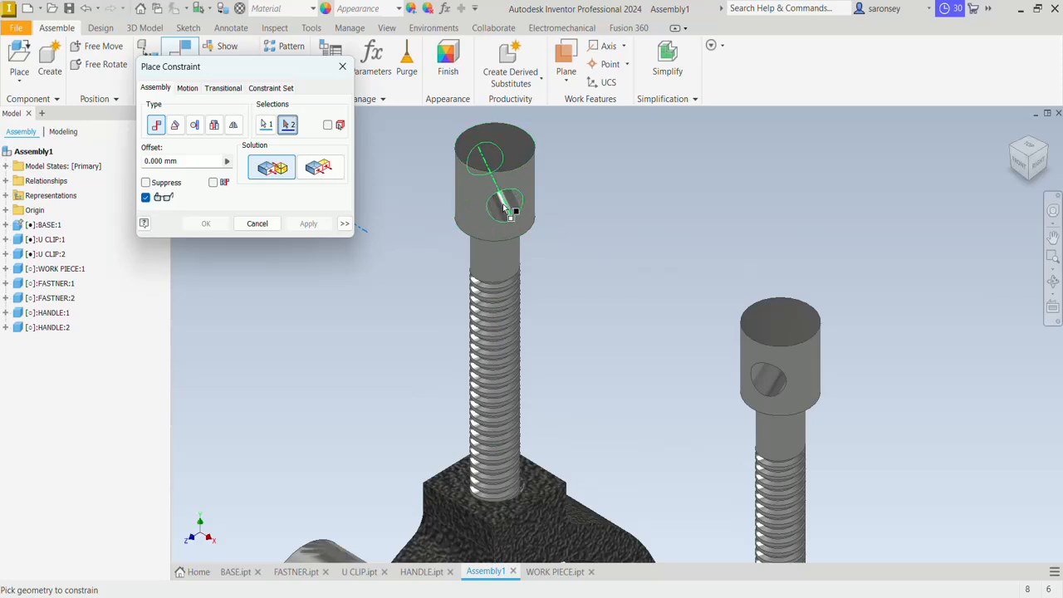
pyautogui.click(508, 210)
pyautogui.scroll(3, 566, 226)
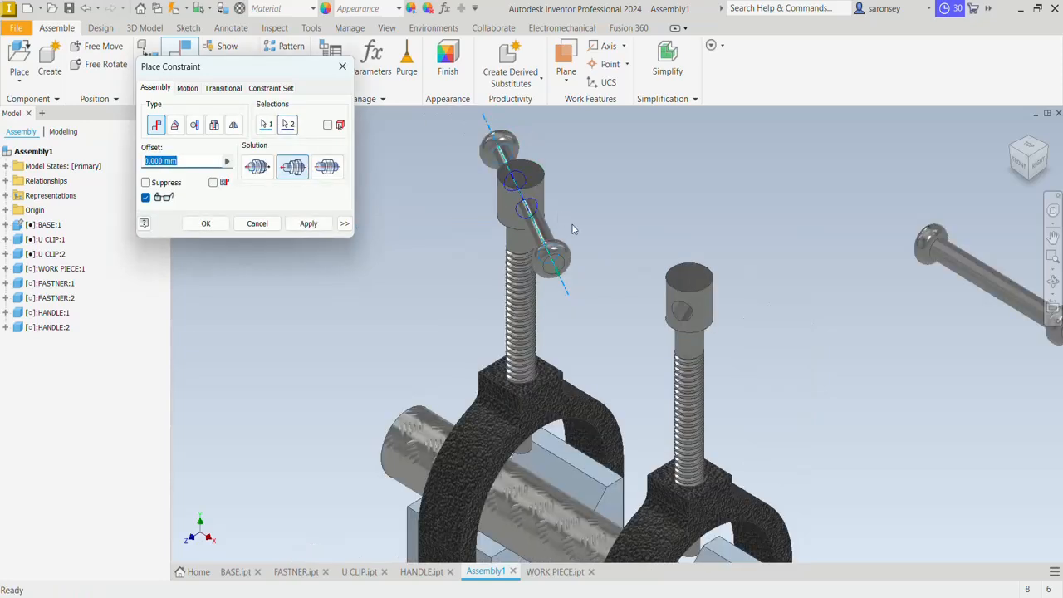
pyautogui.moveTo(616, 222); pyautogui.dragTo(544, 214, button='middle')
pyautogui.click(321, 226)
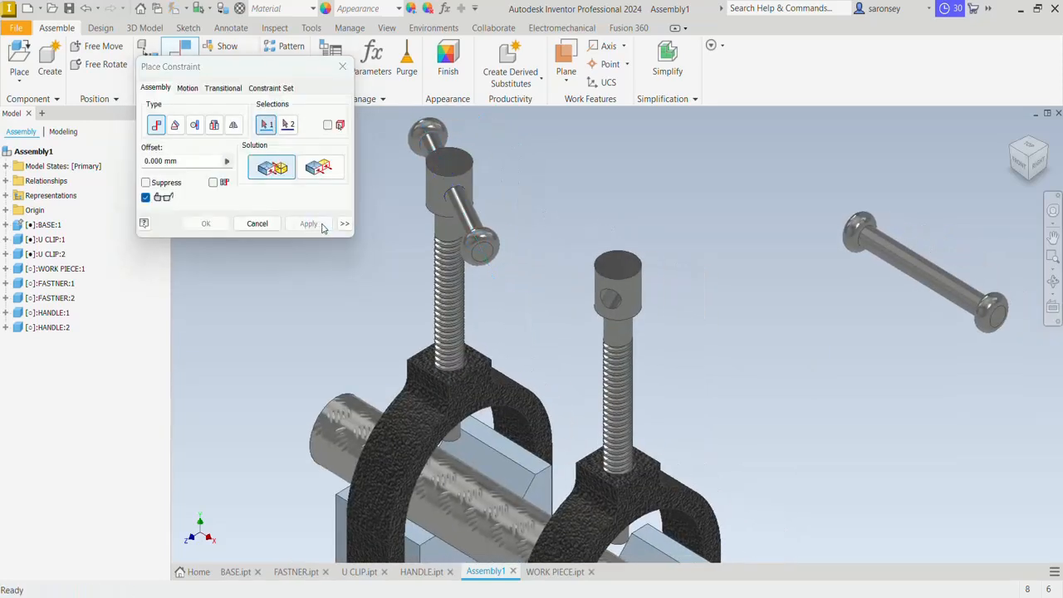
# Mate the second handle's axis with the cross hole axis in the front fastener's head at 0 mm offset
pyautogui.click(917, 264)
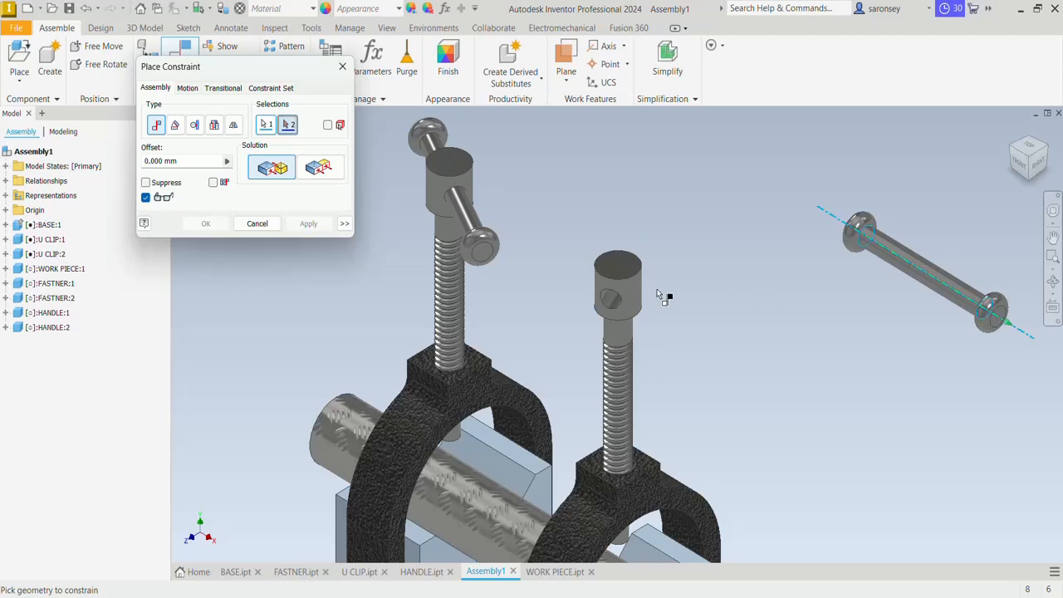
pyautogui.click(611, 299)
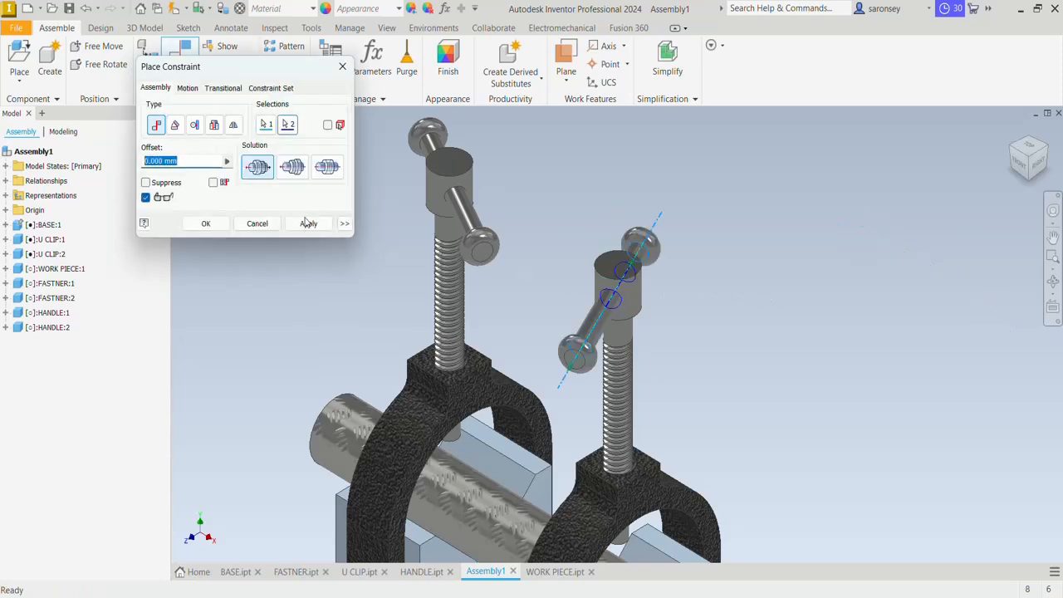
pyautogui.click(308, 223)
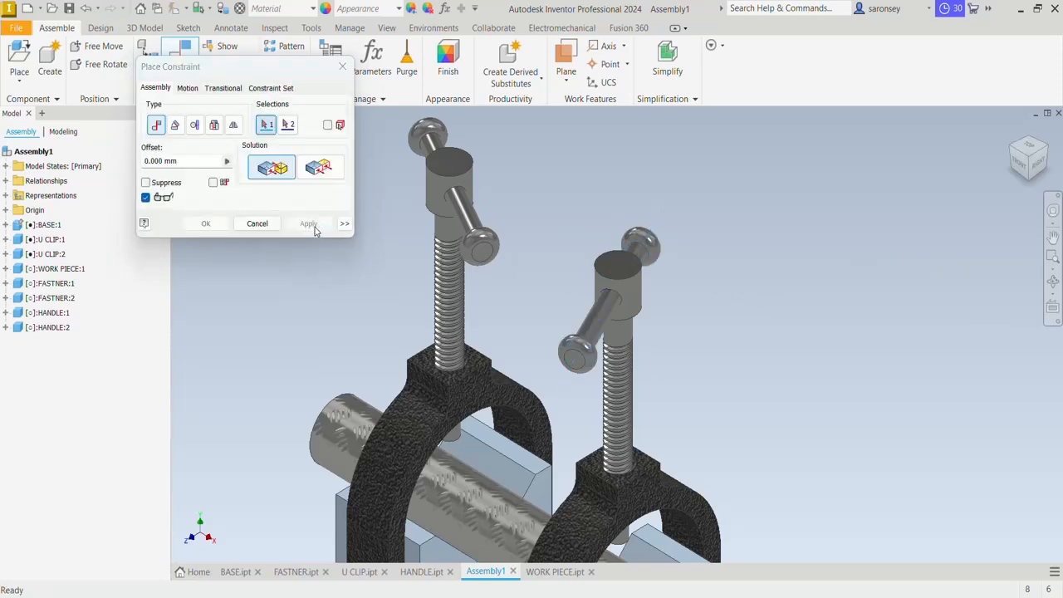
pyautogui.click(339, 75)
# Constrain the first handle's YZ plane flush with the rear fastener's YZ plane at 0 mm offset
pyautogui.moveTo(534, 223); pyautogui.dragTo(571, 240, button='middle')
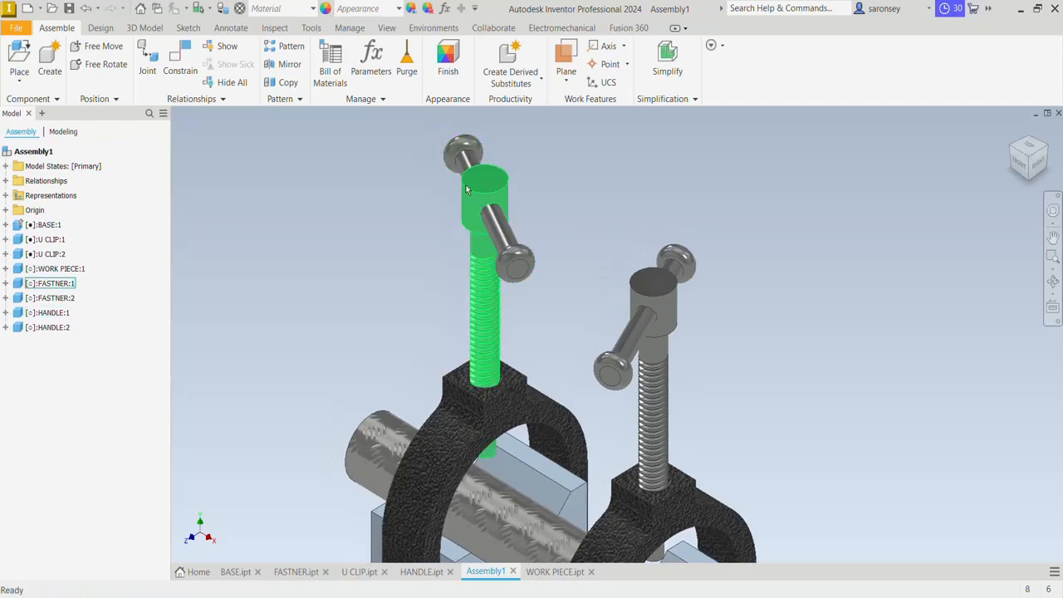
pyautogui.click(6, 283)
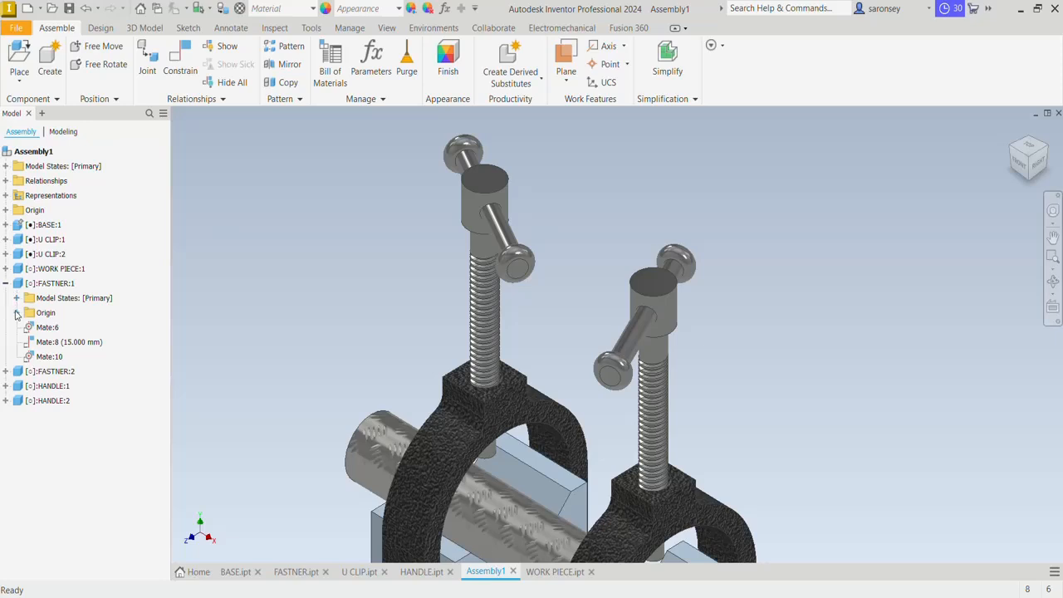
pyautogui.click(16, 314)
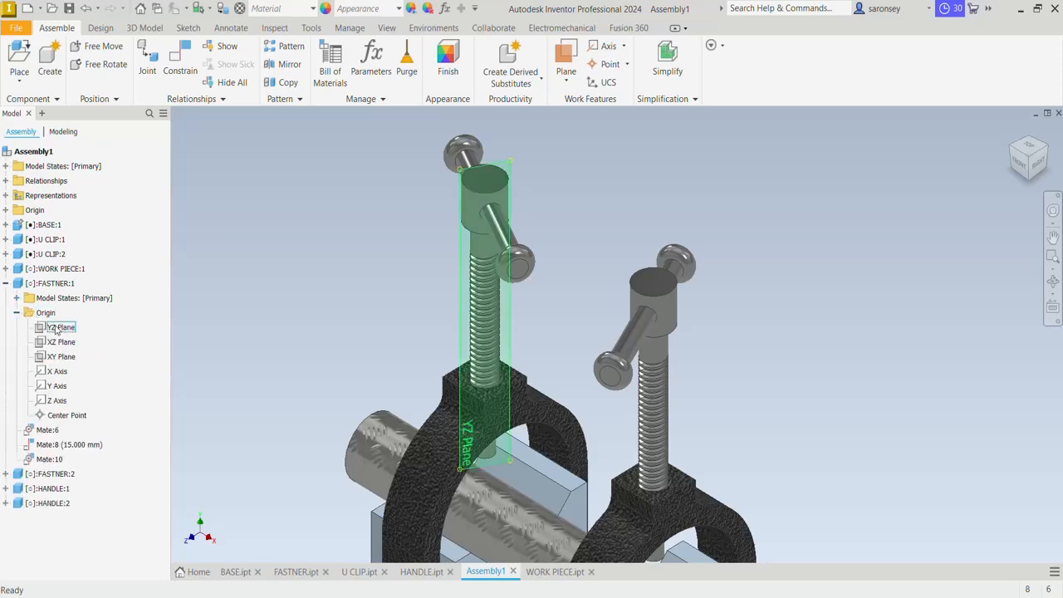
pyautogui.click(56, 328)
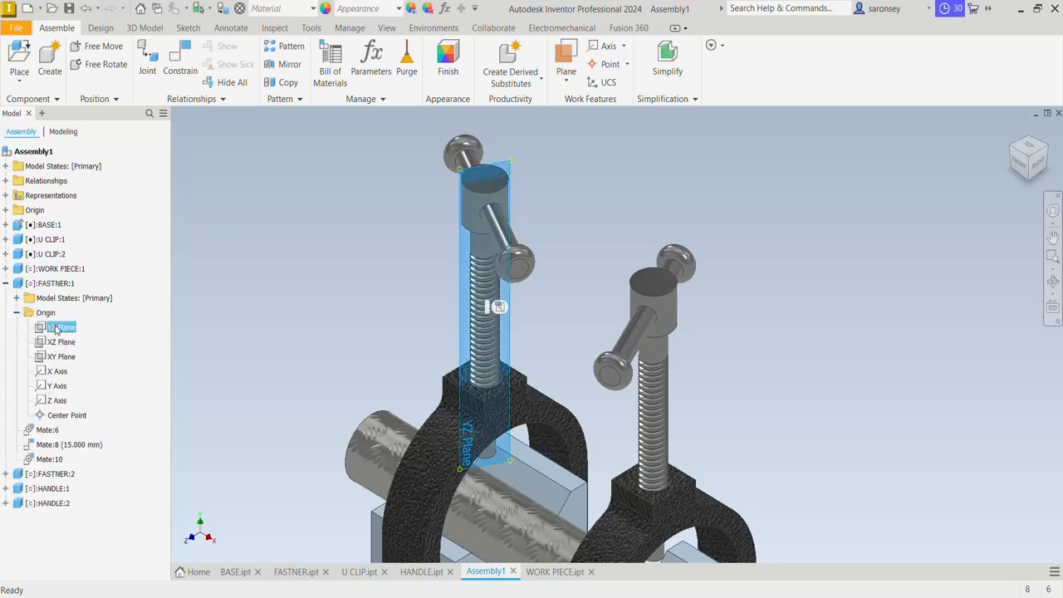
pyautogui.click(180, 55)
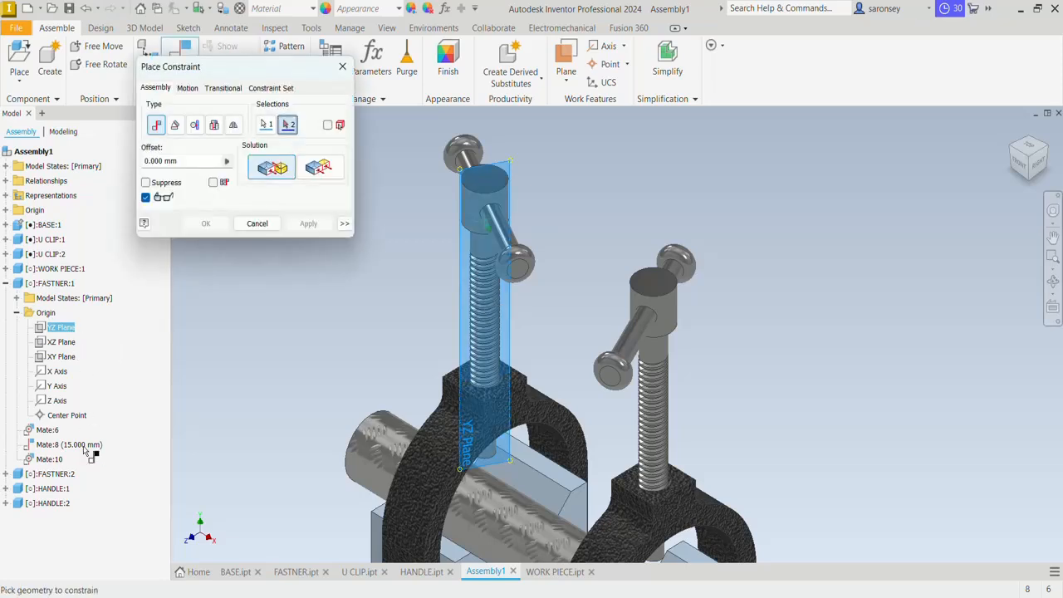
pyautogui.click(6, 489)
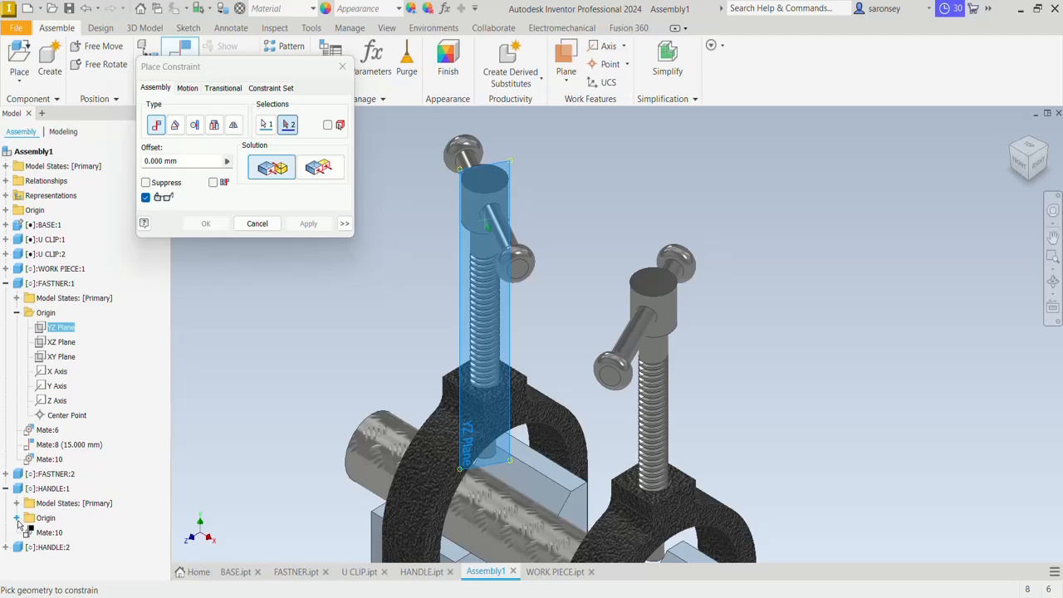
pyautogui.click(17, 519)
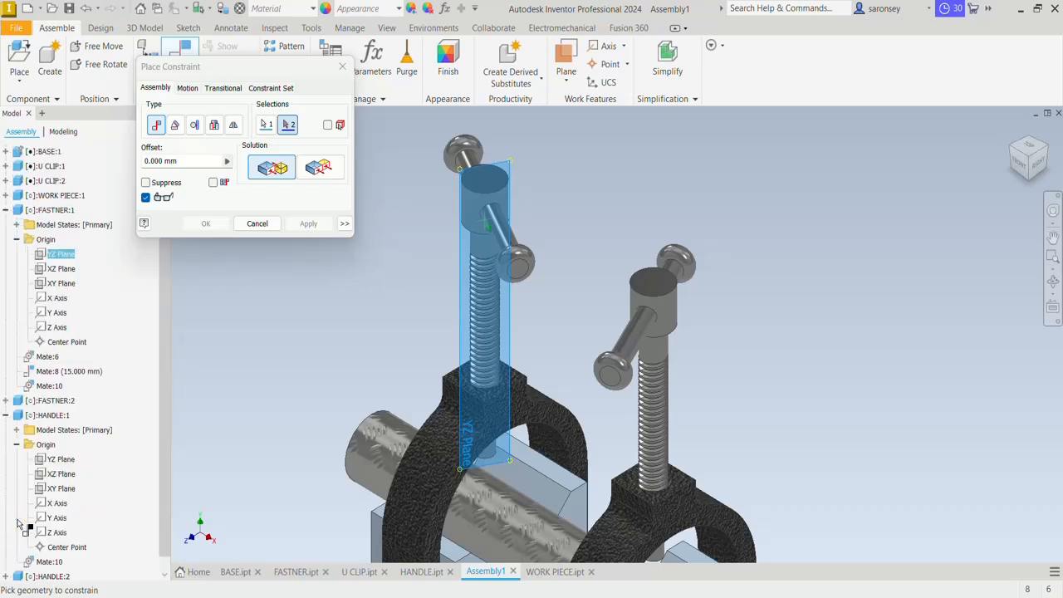
pyautogui.click(66, 461)
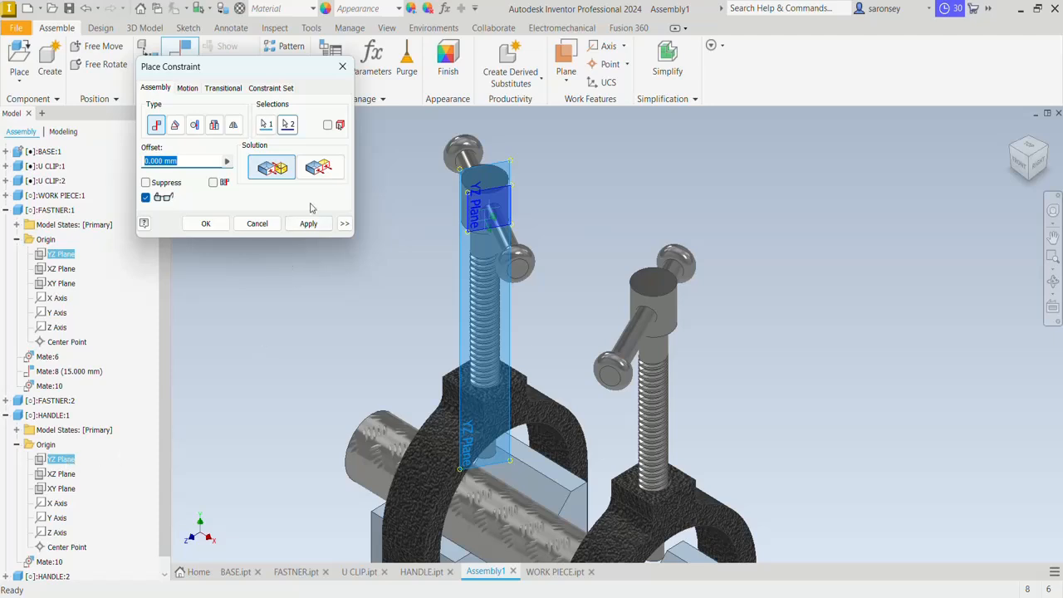
pyautogui.click(324, 170)
pyautogui.click(308, 223)
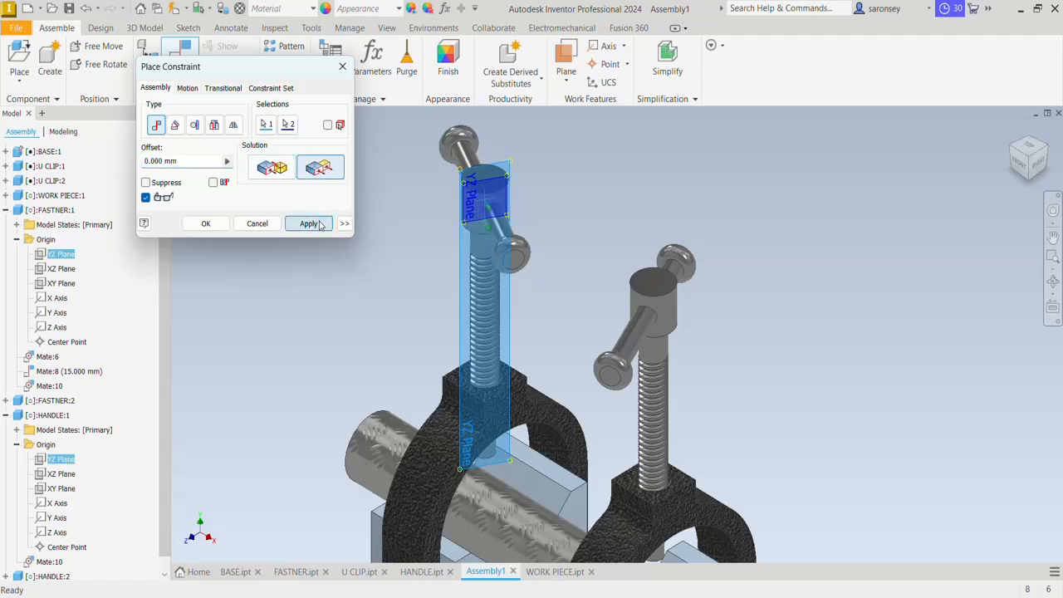
pyautogui.click(6, 211)
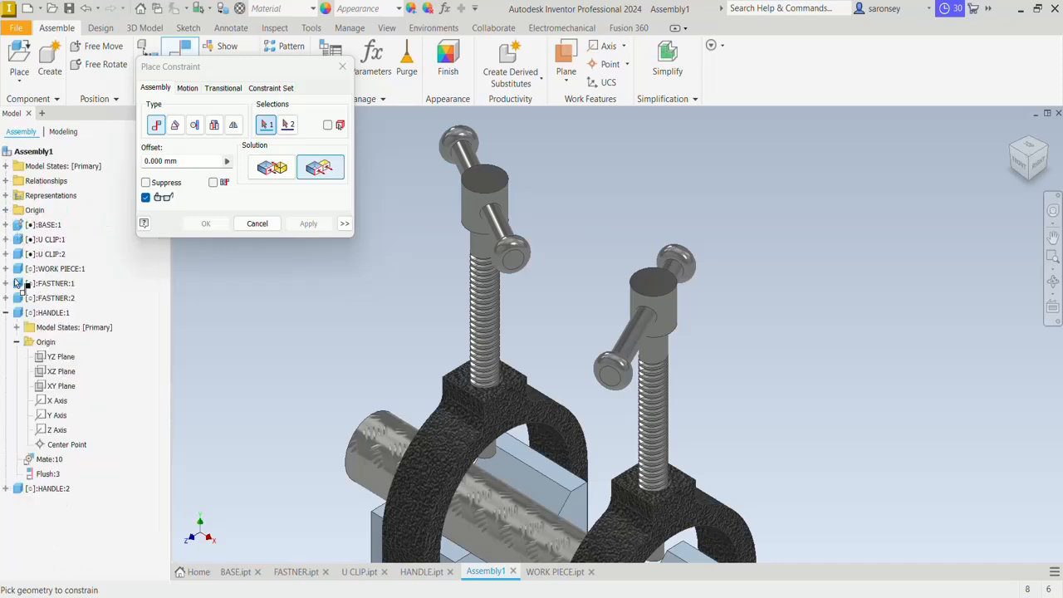
pyautogui.click(6, 312)
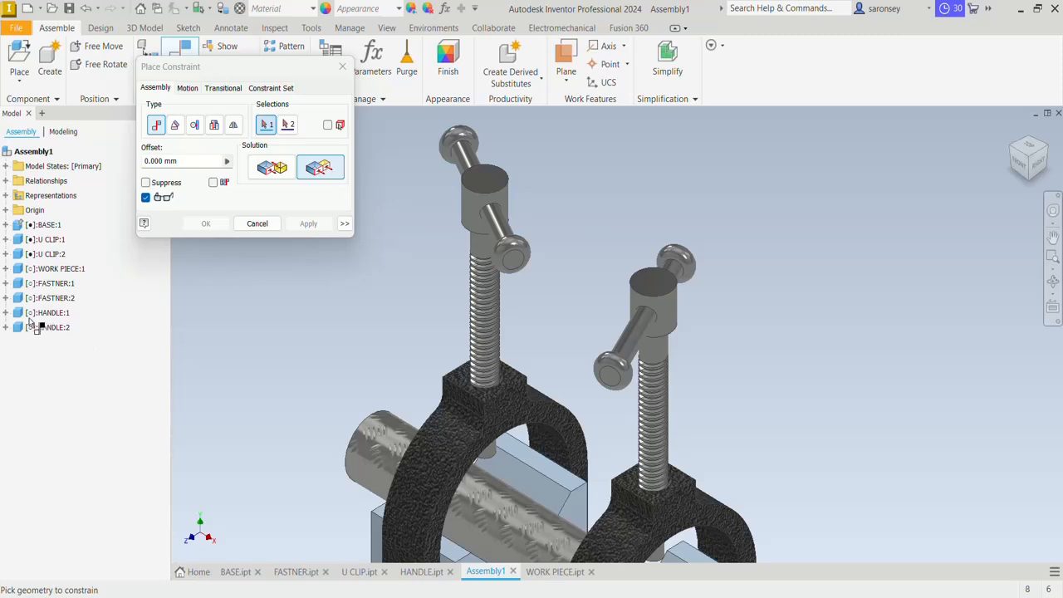
# Mate the second handle's YZ plane with the front fastener's YZ plane at 0 mm offset and collapse the model tree
pyautogui.click(6, 298)
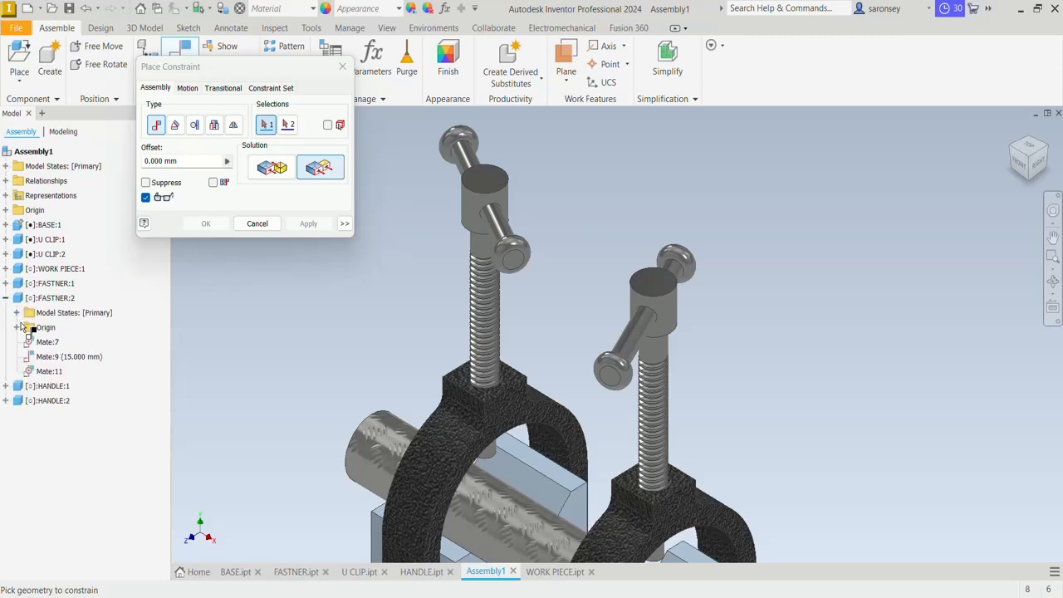
pyautogui.click(17, 327)
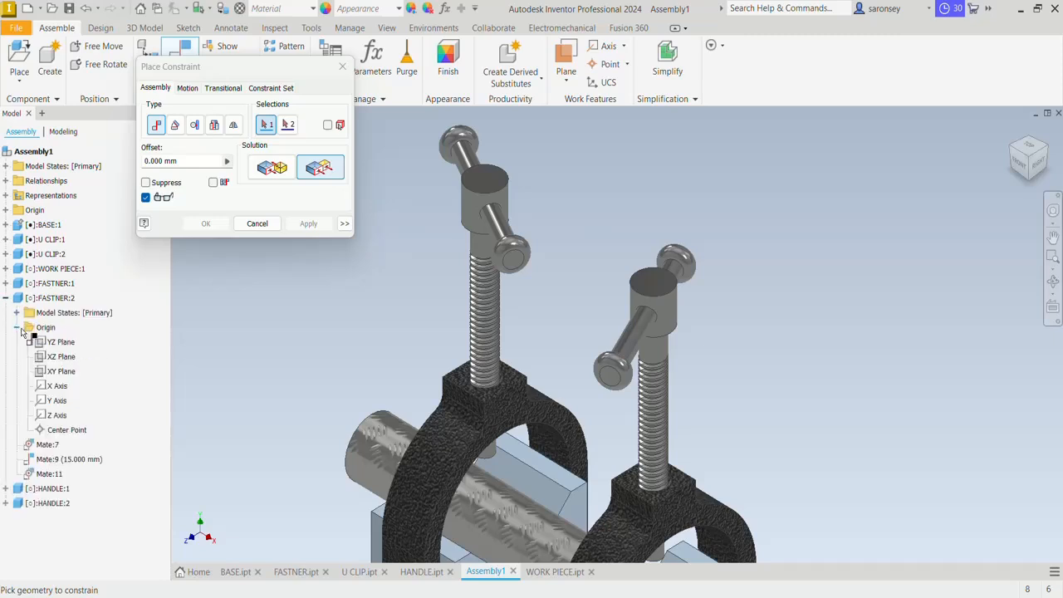
pyautogui.click(61, 343)
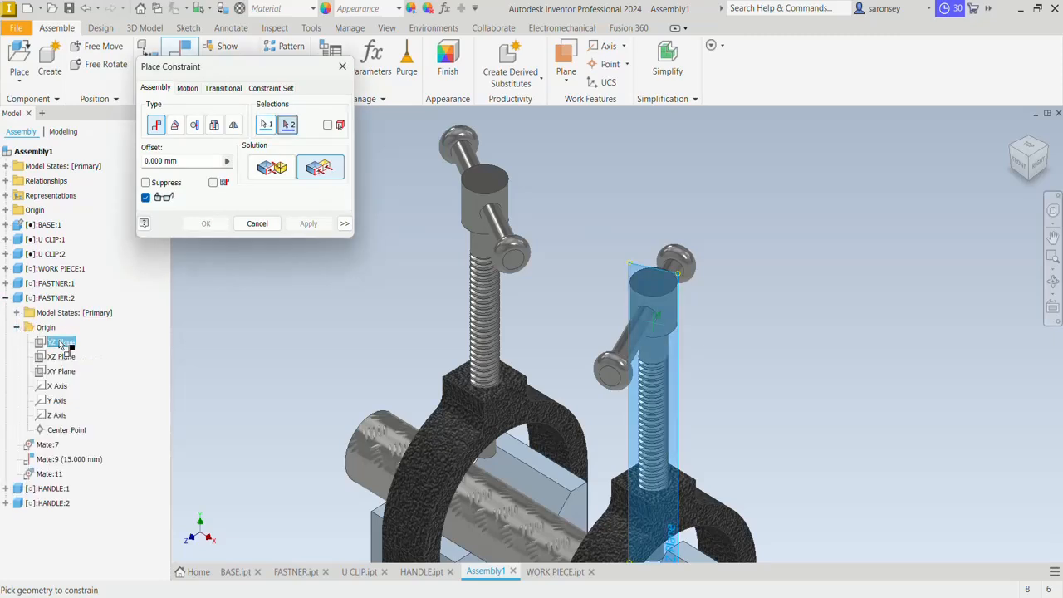
pyautogui.click(6, 504)
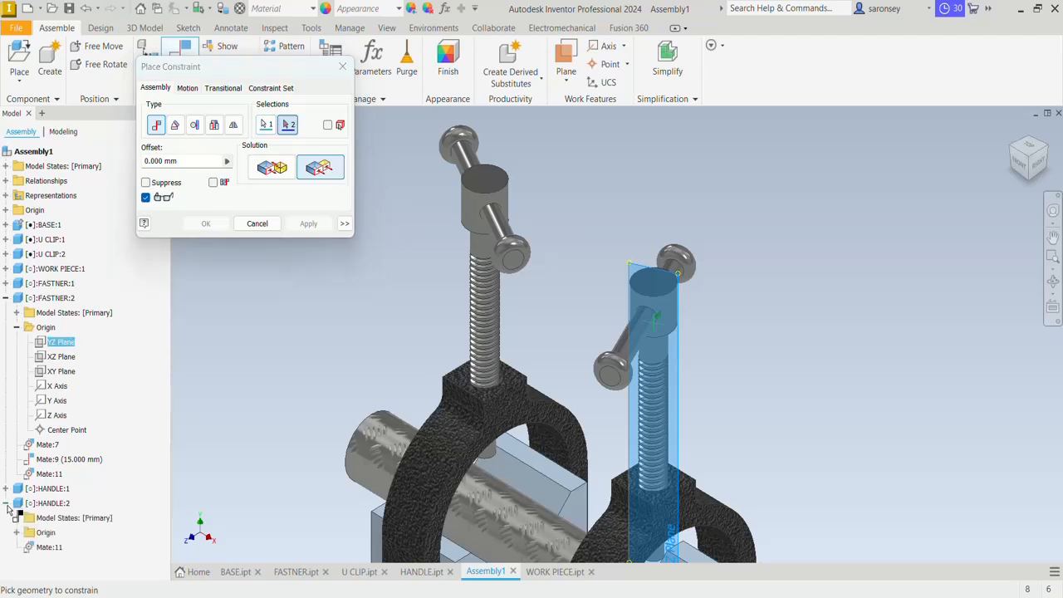
pyautogui.click(18, 533)
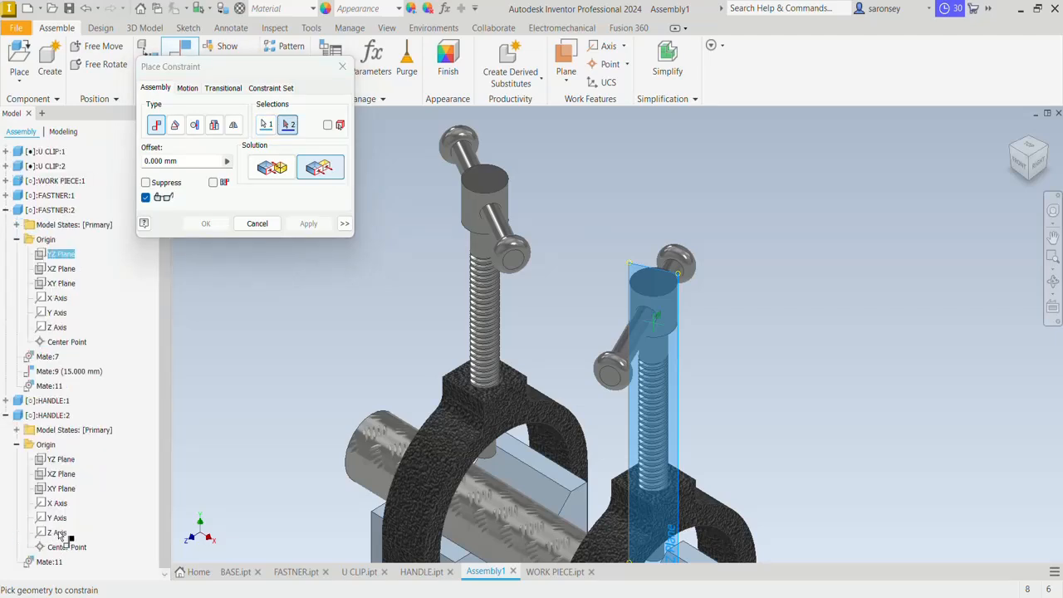
pyautogui.click(68, 463)
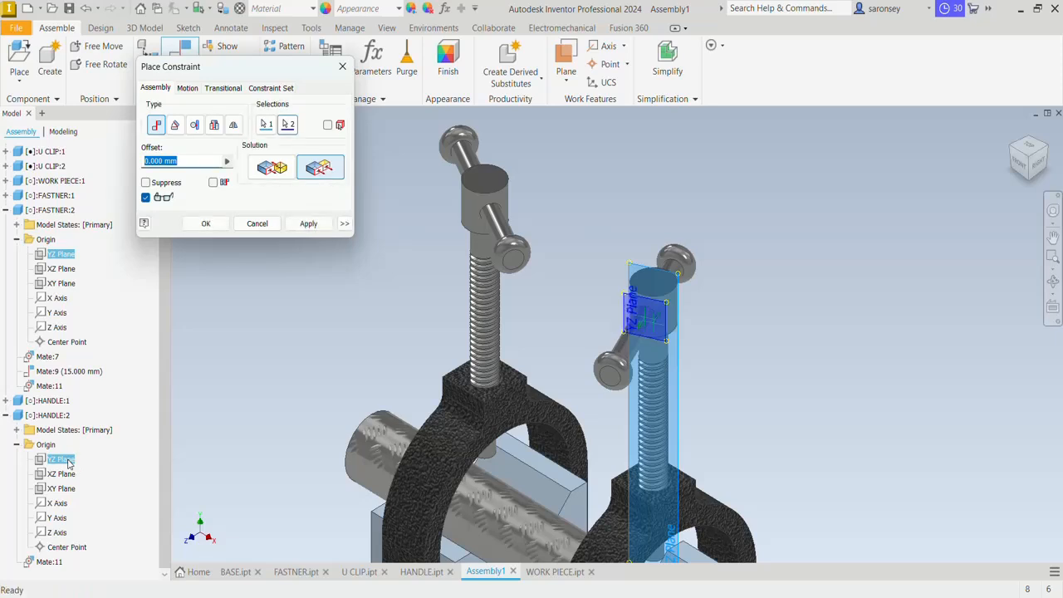
pyautogui.click(280, 167)
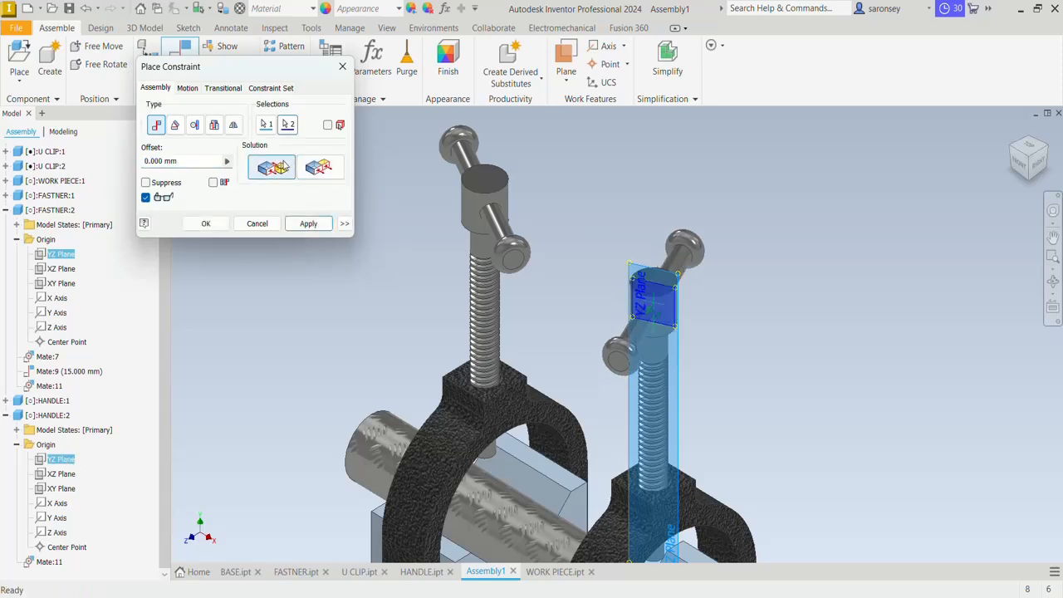
pyautogui.click(307, 224)
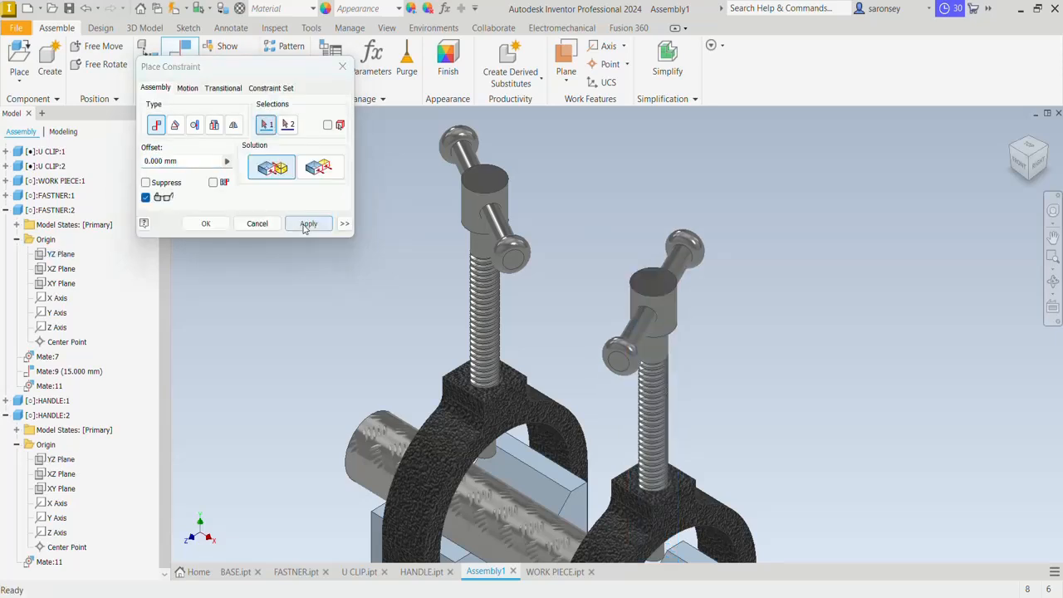
pyautogui.click(343, 68)
pyautogui.rightClick(127, 278)
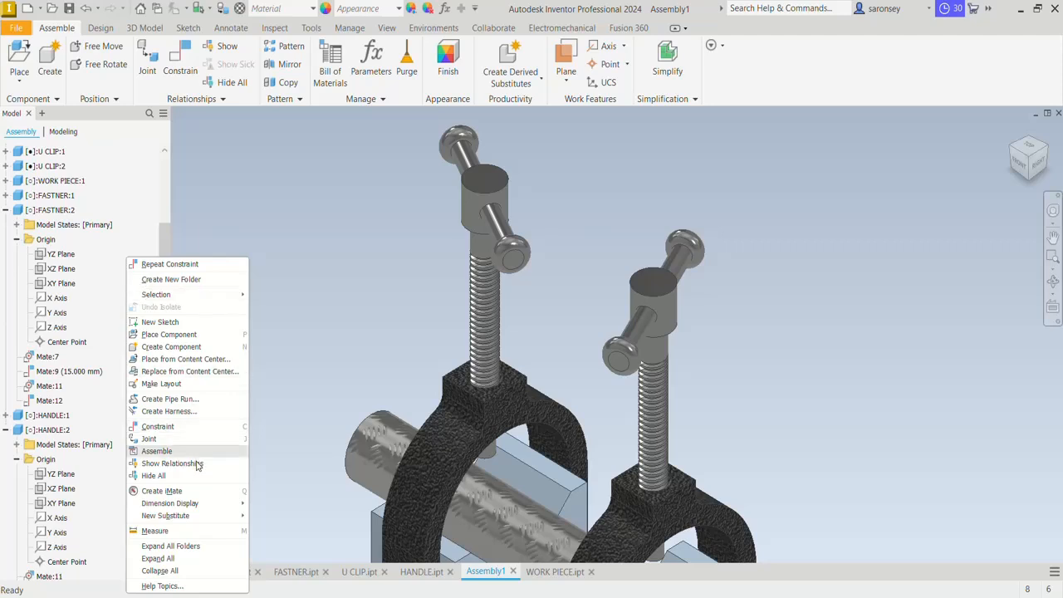
pyautogui.click(160, 571)
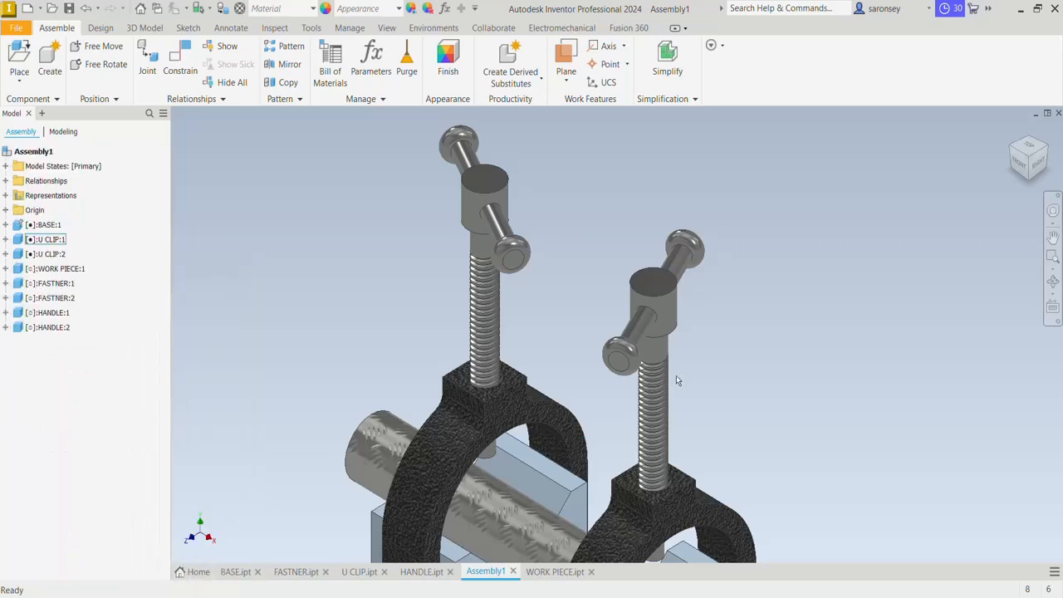
# Turn the fasteners by their handles until both handles point in the same direction
pyautogui.scroll(4, 800, 301)
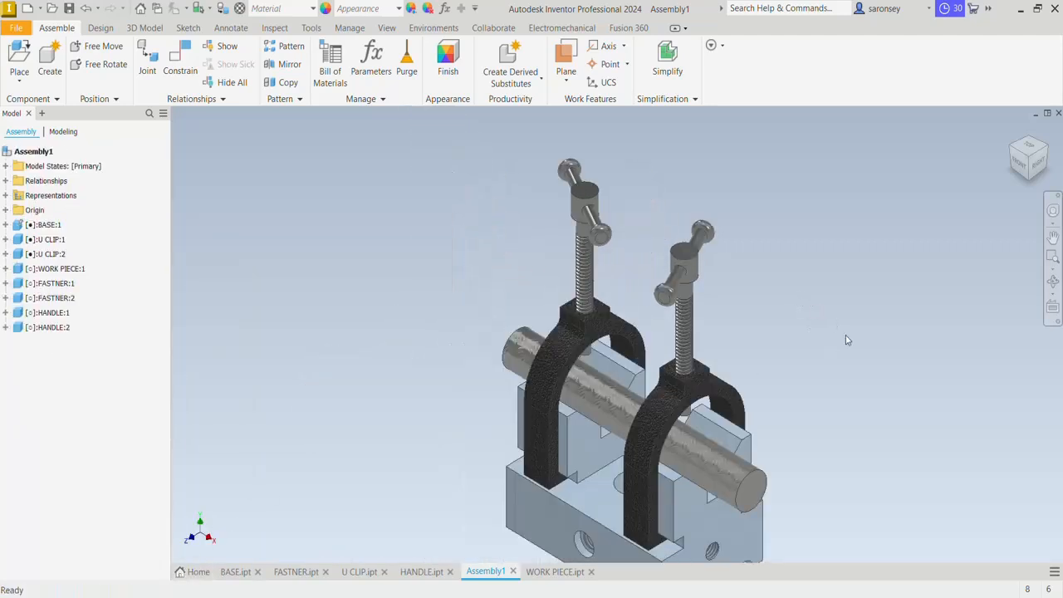
pyautogui.moveTo(845, 339); pyautogui.dragTo(772, 304, button='middle')
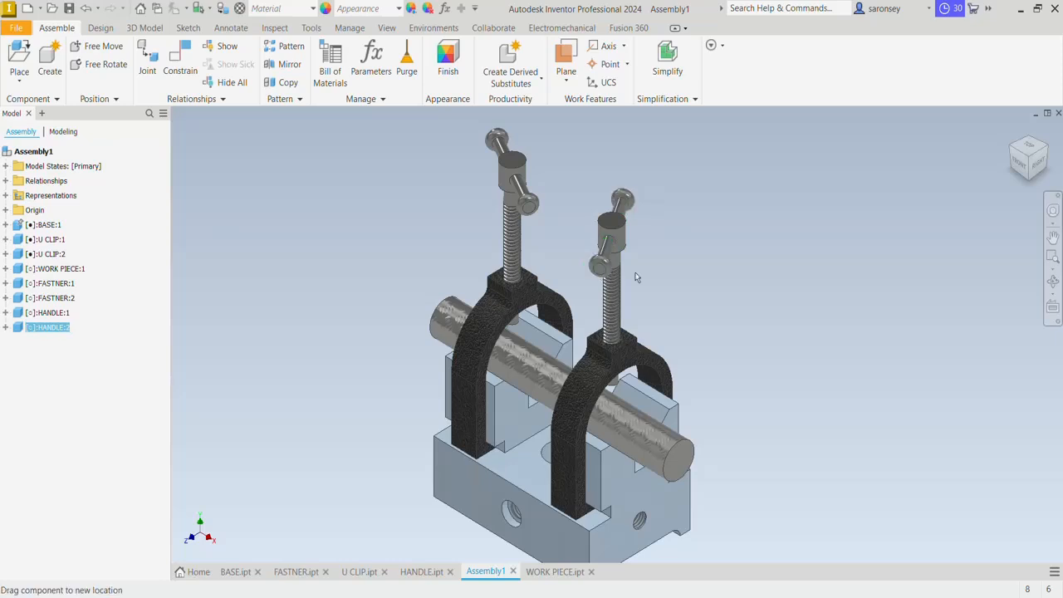
pyautogui.moveTo(637, 277); pyautogui.dragTo(400, 180)
pyautogui.moveTo(514, 197); pyautogui.dragTo(470, 214)
pyautogui.moveTo(521, 251); pyautogui.dragTo(461, 256)
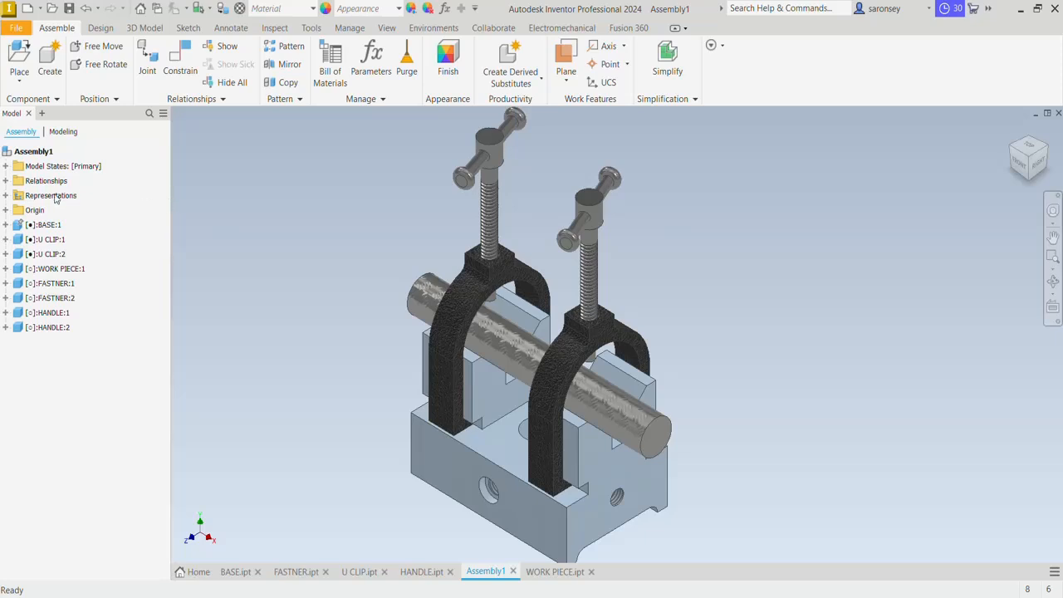
# Suppress the two 15 mm offset mates, Mate:8 and Mate:9, that fix the height of the fasteners
pyautogui.click(6, 181)
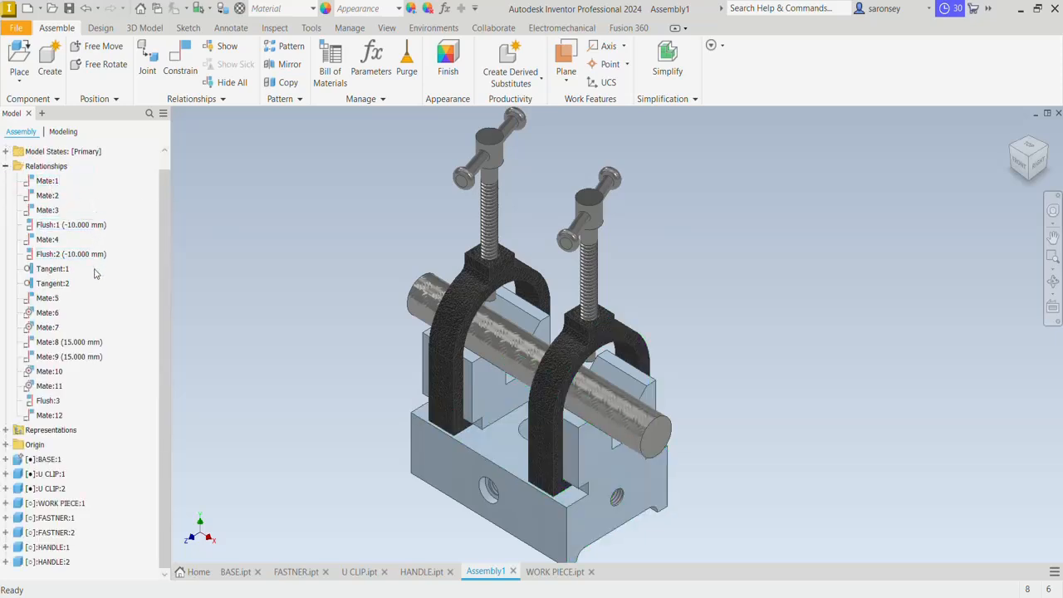
pyautogui.click(88, 348)
pyautogui.rightClick(88, 345)
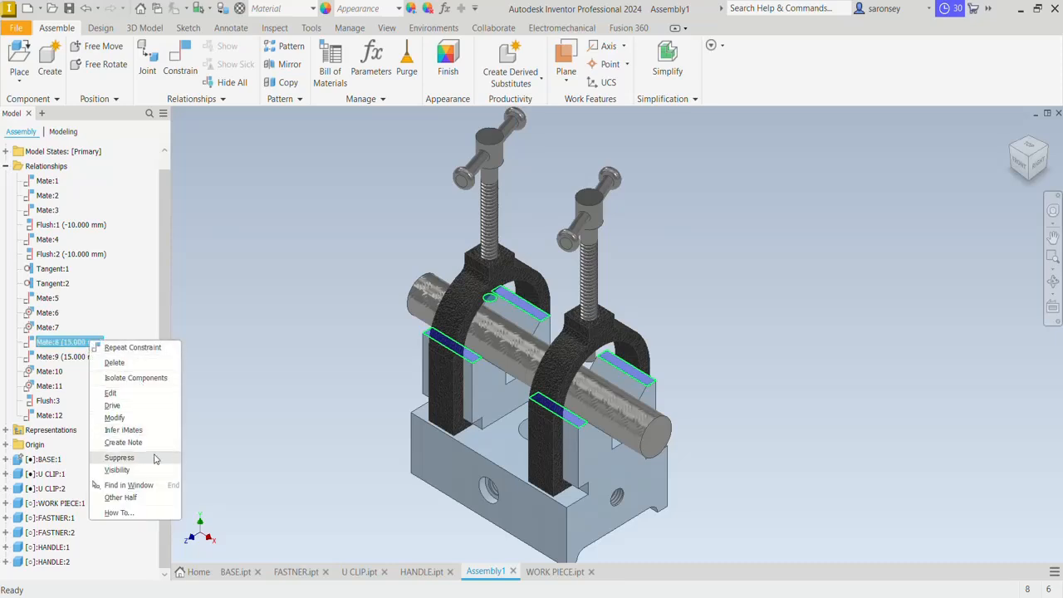
pyautogui.press('Escape')
pyautogui.click(90, 357)
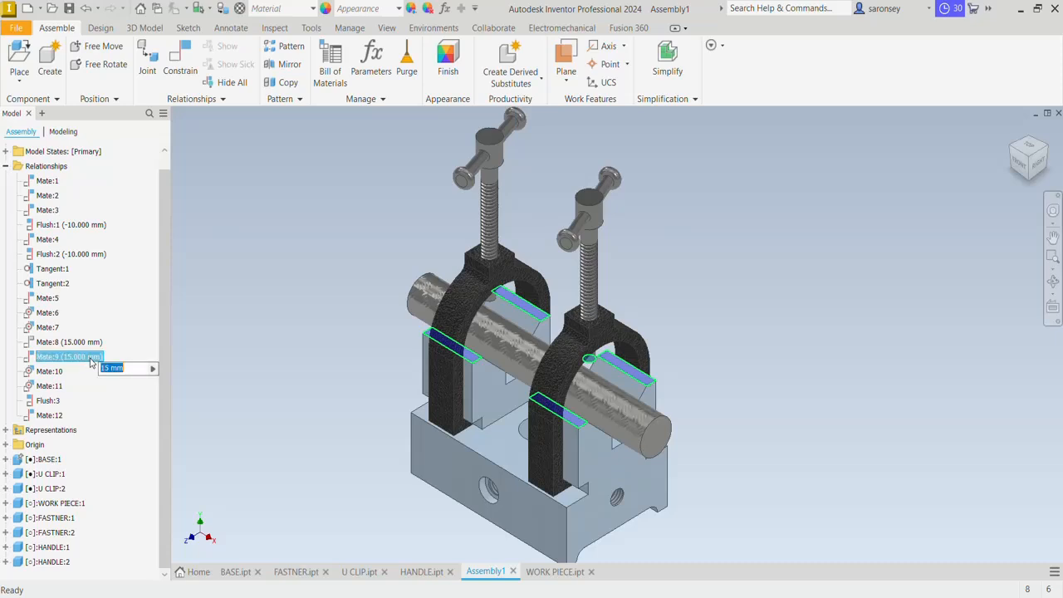
pyautogui.rightClick(91, 361)
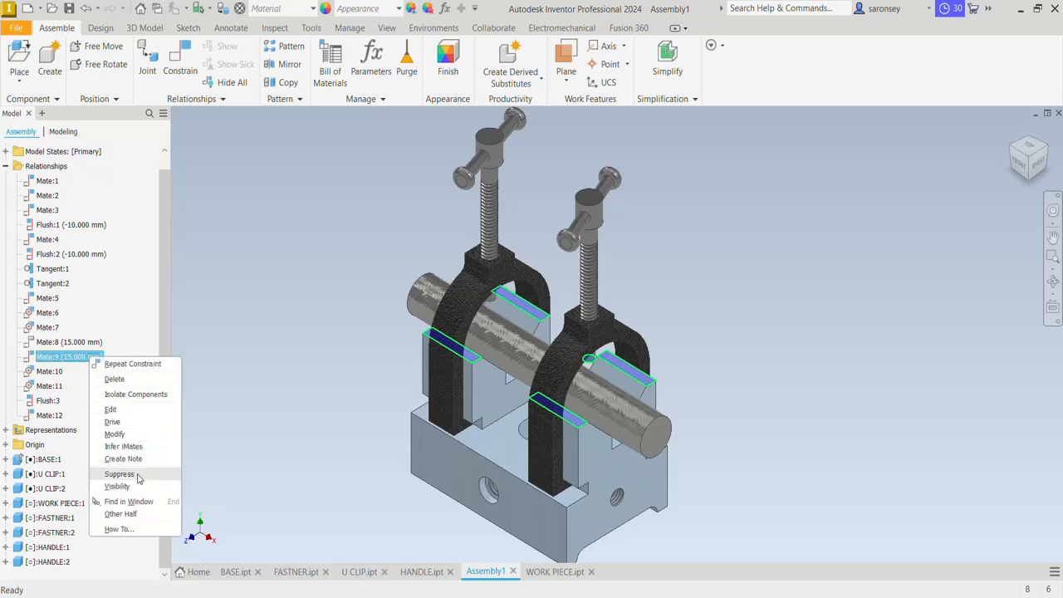
pyautogui.press('Escape')
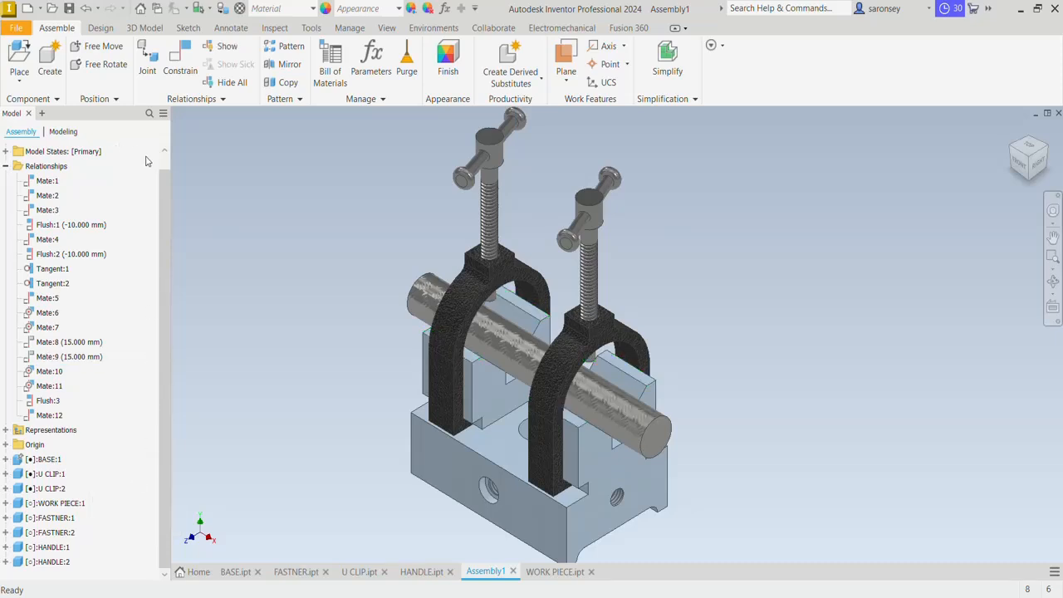
pyautogui.rightClick(106, 198)
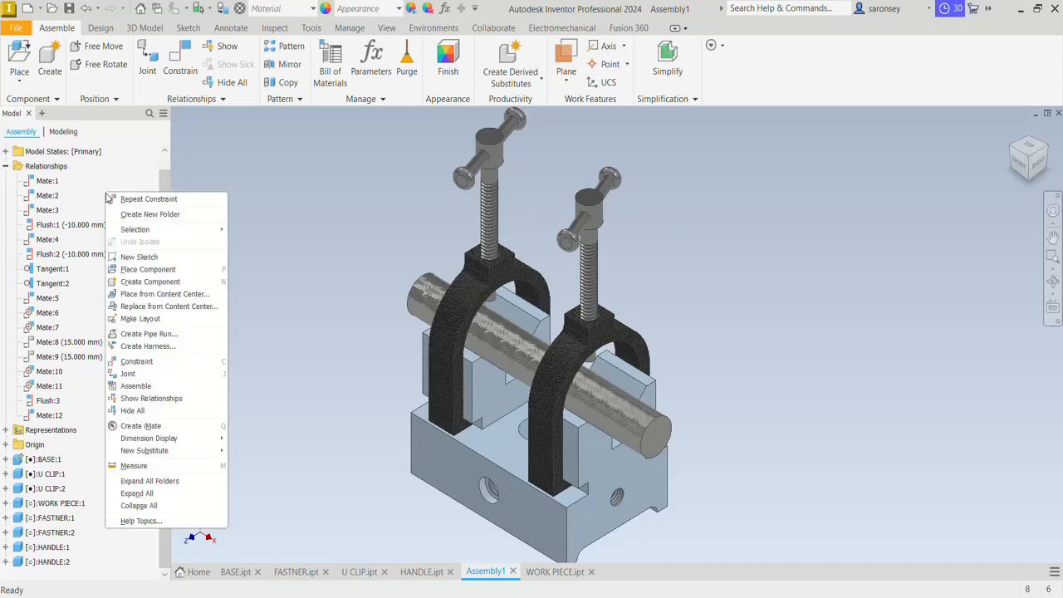
pyautogui.click(138, 506)
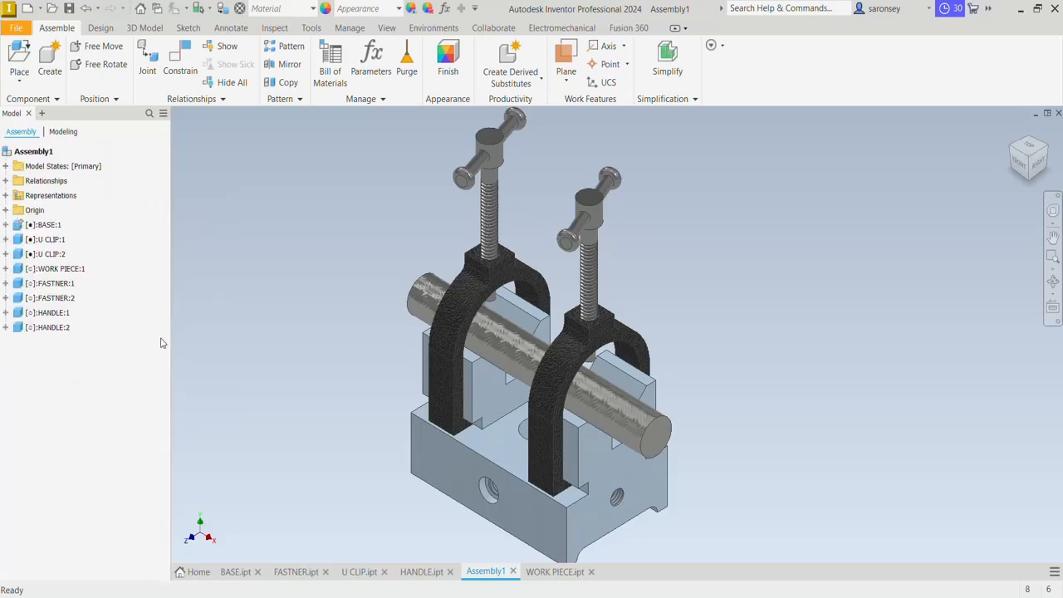
# Enter the Dynamic Simulation environment and begin inserting a joint of type Screw
pyautogui.click(445, 32)
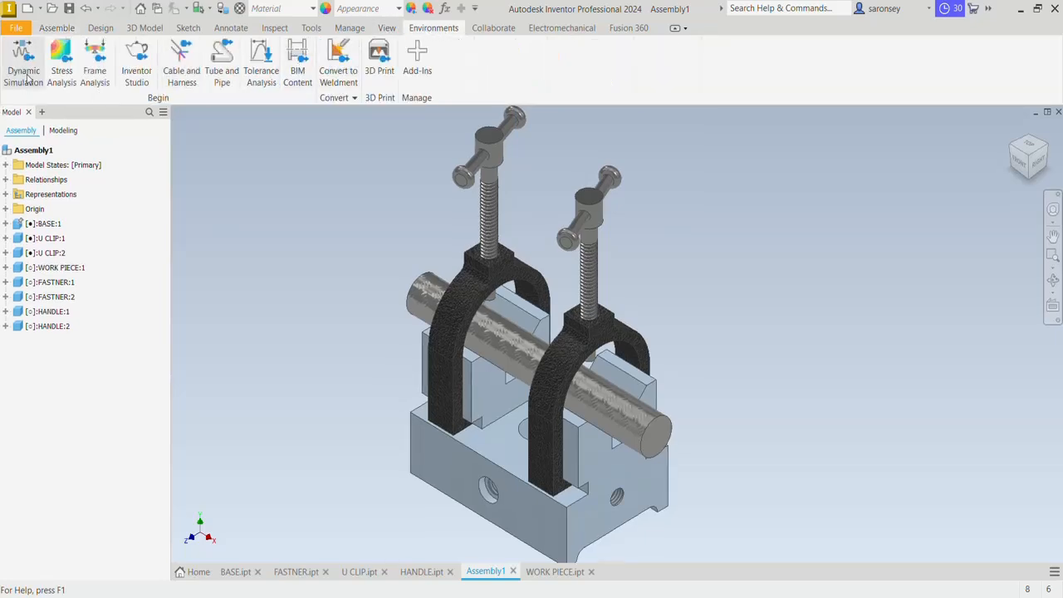
pyautogui.click(24, 75)
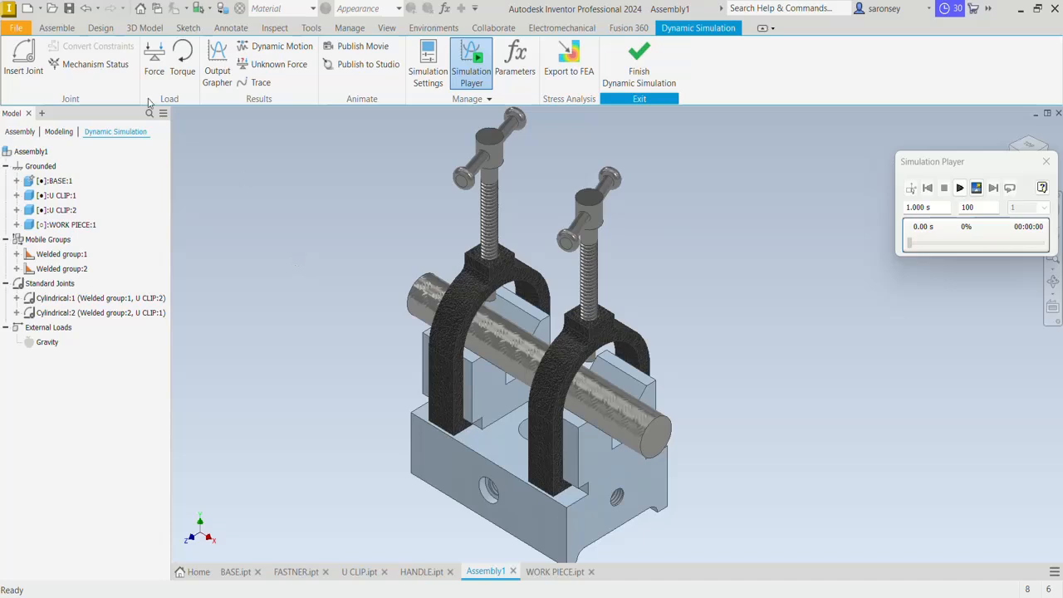
pyautogui.click(23, 56)
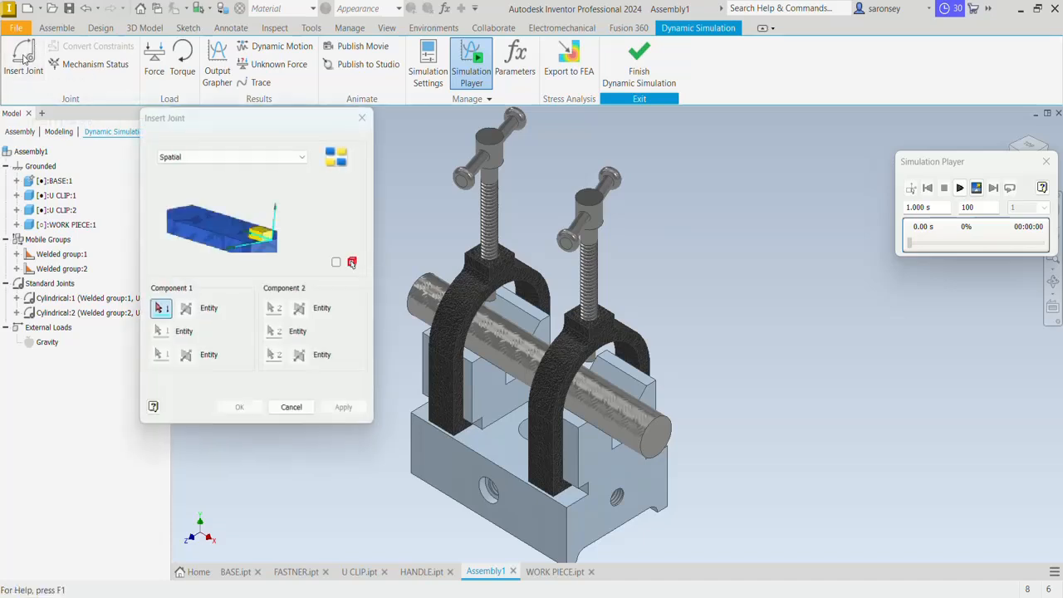
pyautogui.click(249, 162)
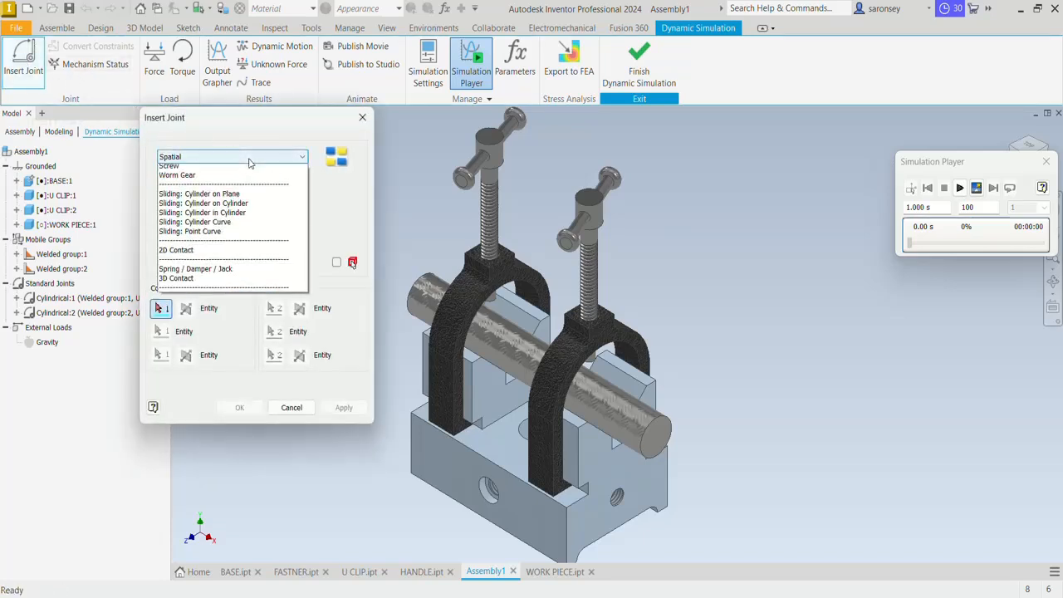
pyautogui.click(197, 267)
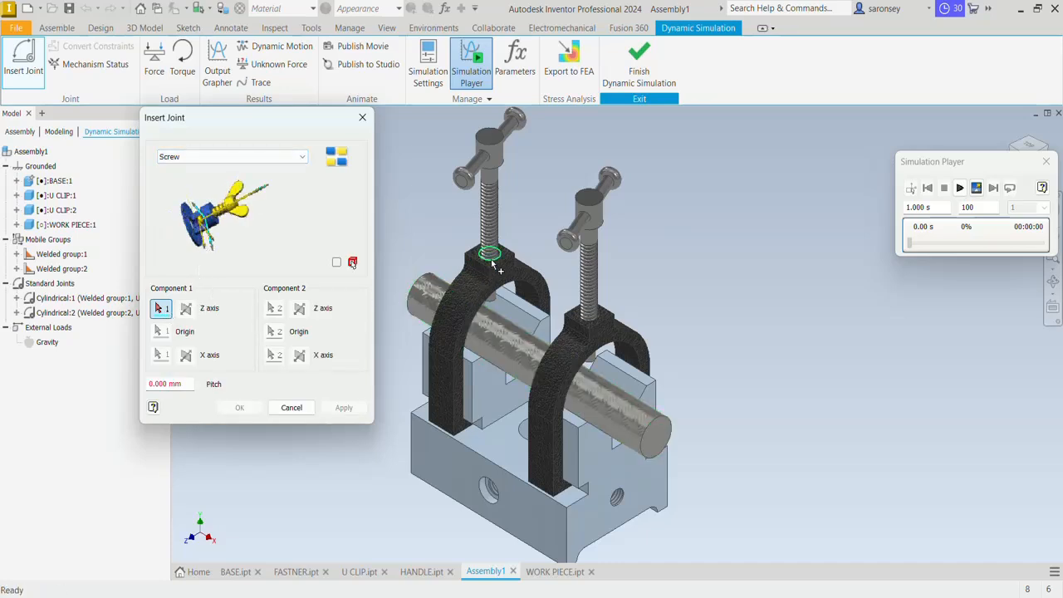
# Create the screw joint between the rear U clip's threaded hole edge and the lower edge of its fastener with a 1.75 mm pitch
pyautogui.scroll(4, 488, 266)
pyautogui.click(527, 246)
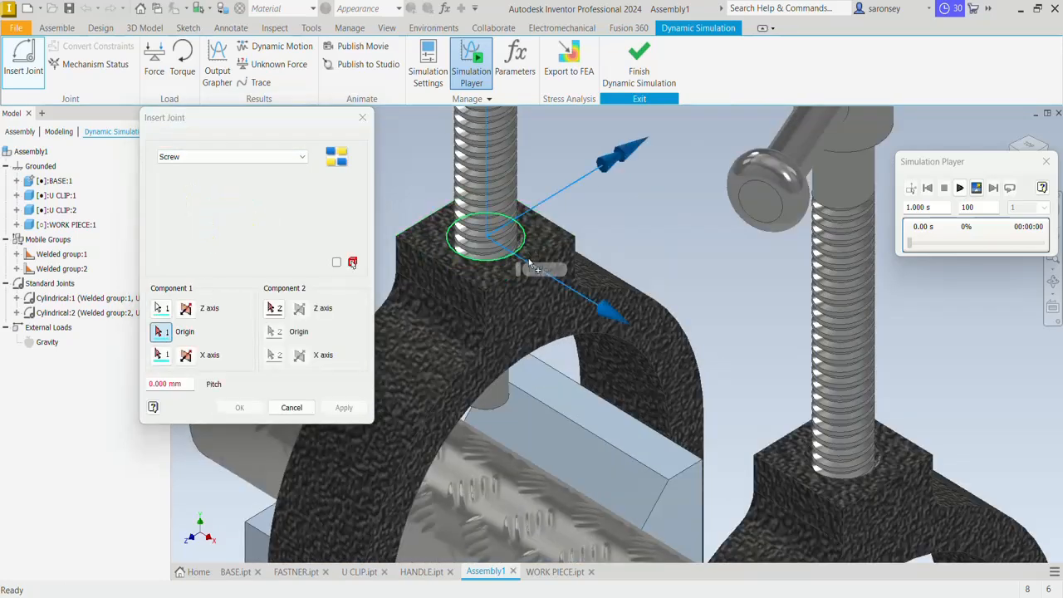
pyautogui.scroll(-2, 536, 373)
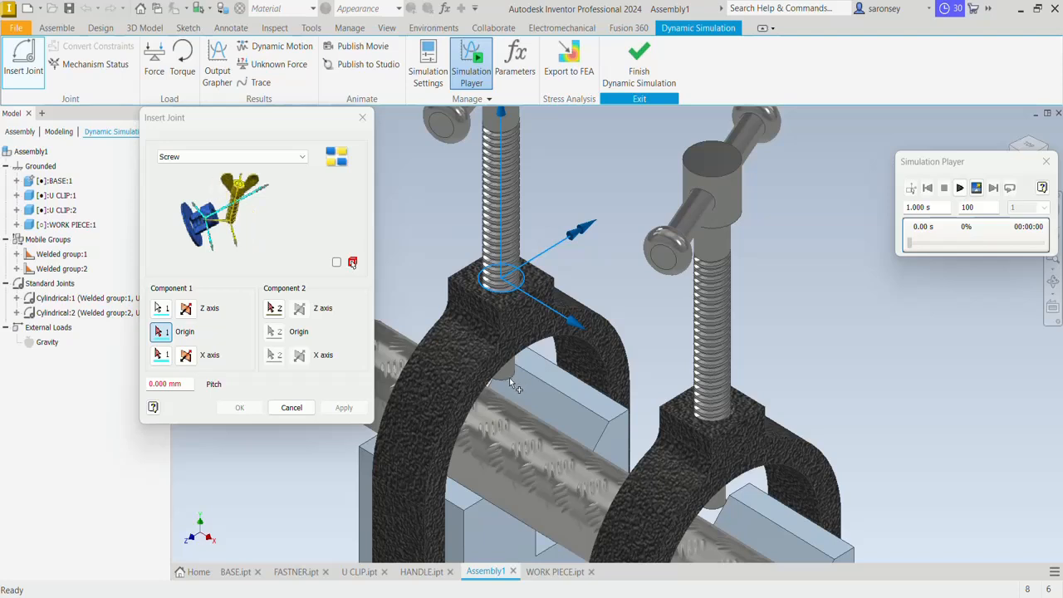
pyautogui.click(275, 309)
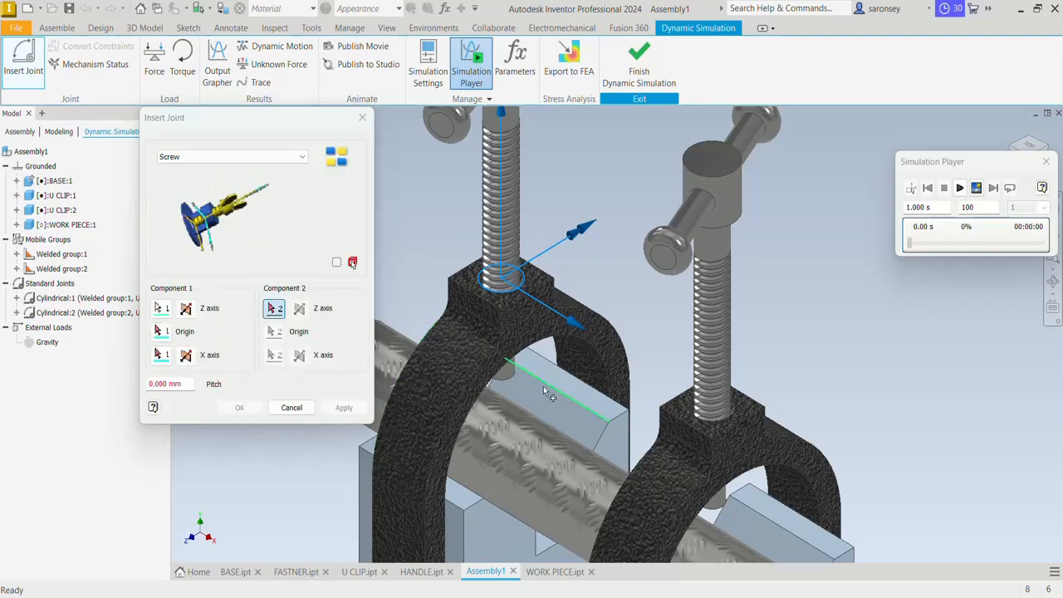
pyautogui.click(510, 379)
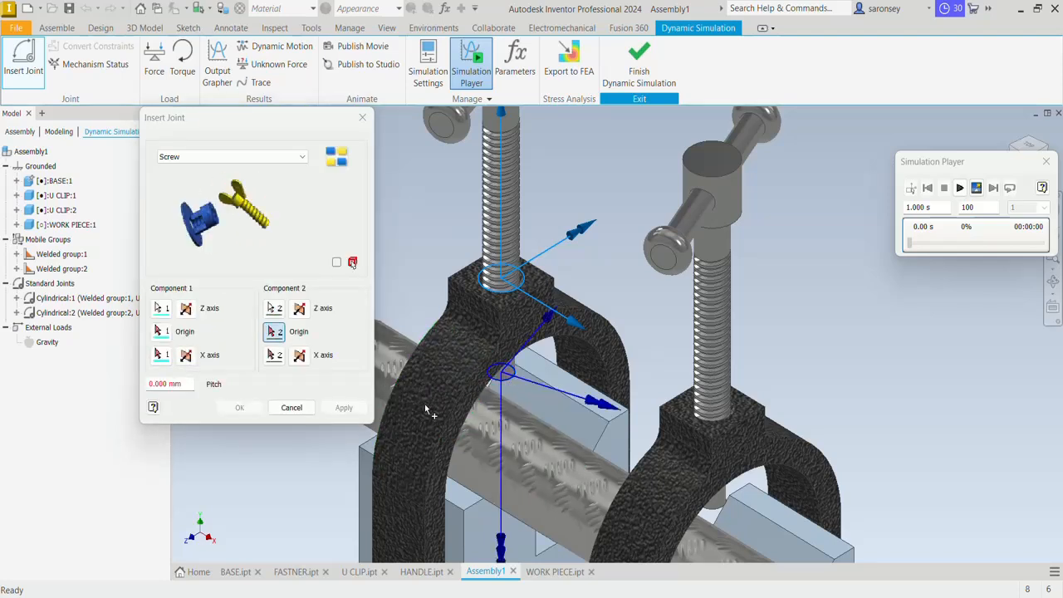
pyautogui.click(184, 385)
pyautogui.write('1')
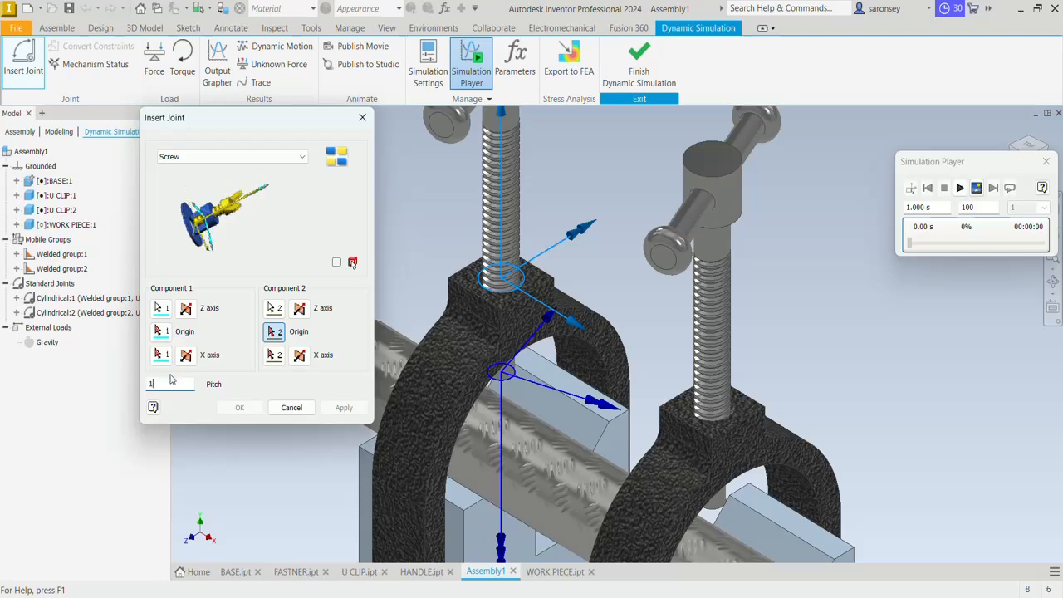
pyautogui.write('.75')
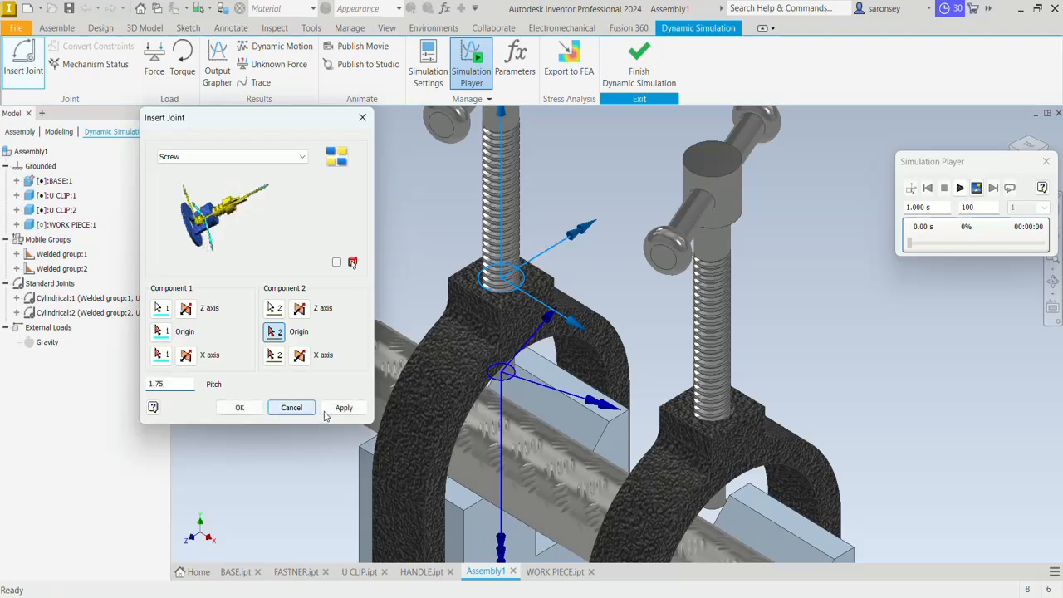
pyautogui.click(337, 409)
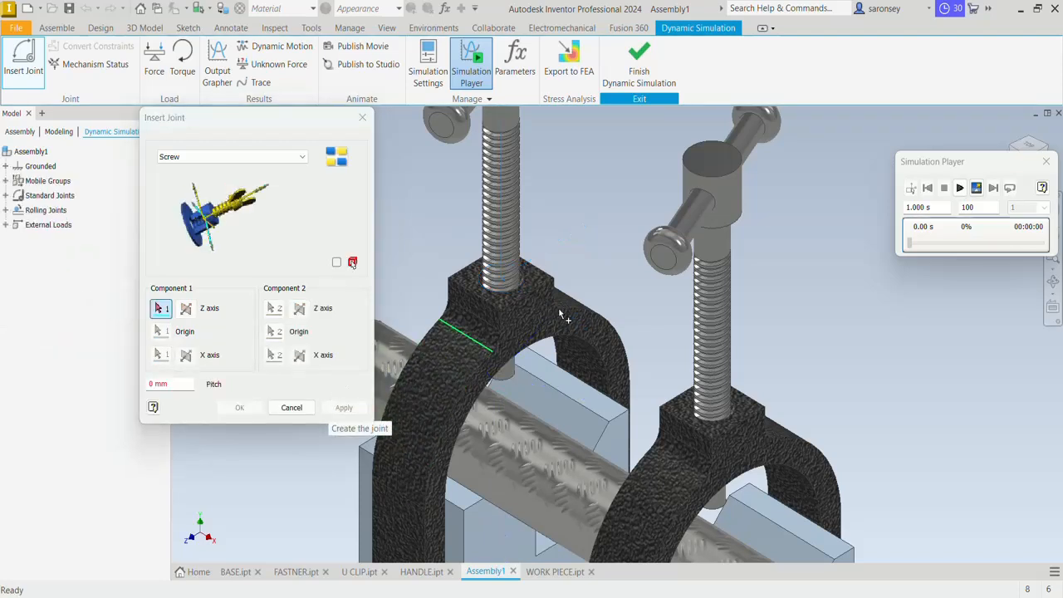
# Create a second screw joint between the front U clip's hole edge and its fastener's lower edge with a 1.75 mm pitch
pyautogui.click(725, 423)
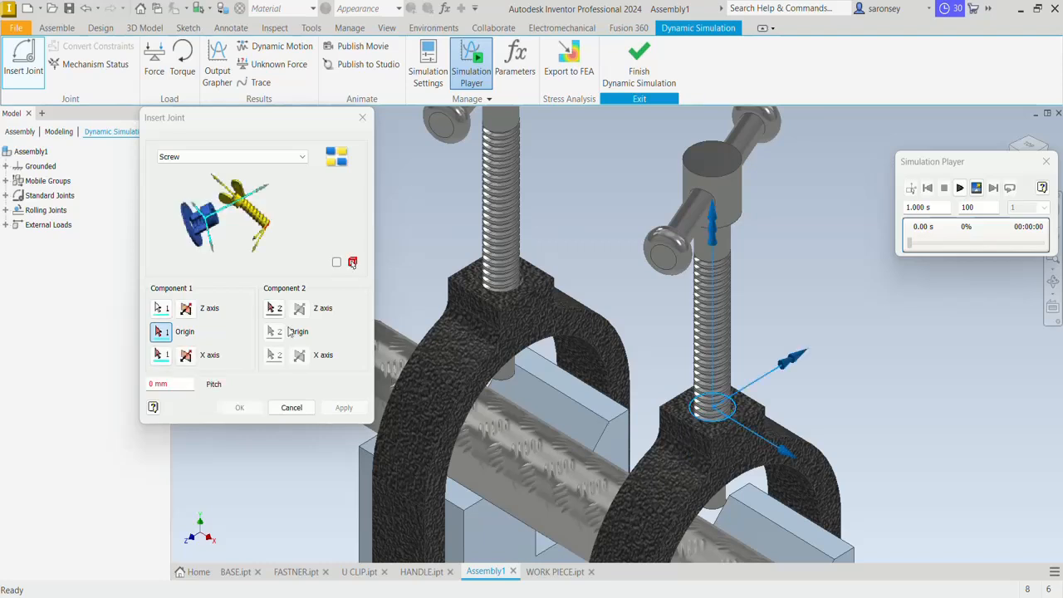
pyautogui.click(273, 309)
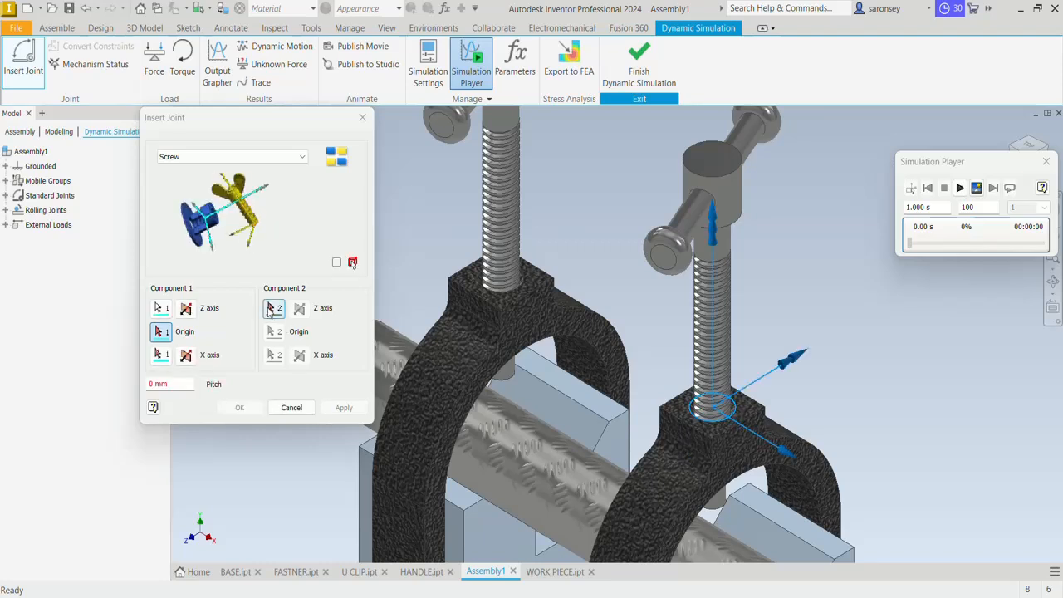
pyautogui.click(718, 512)
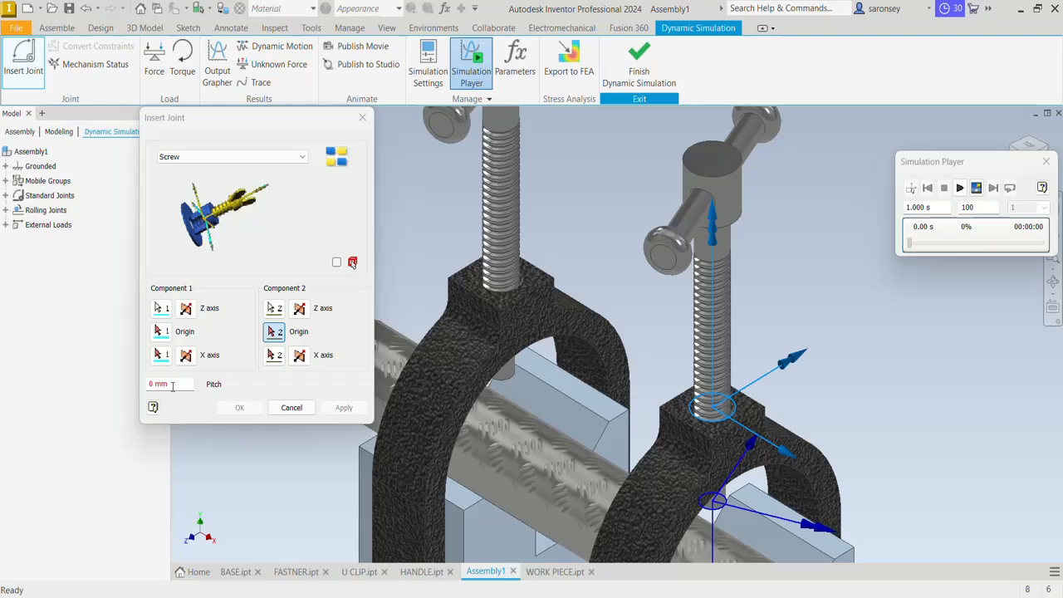
pyautogui.click(172, 384)
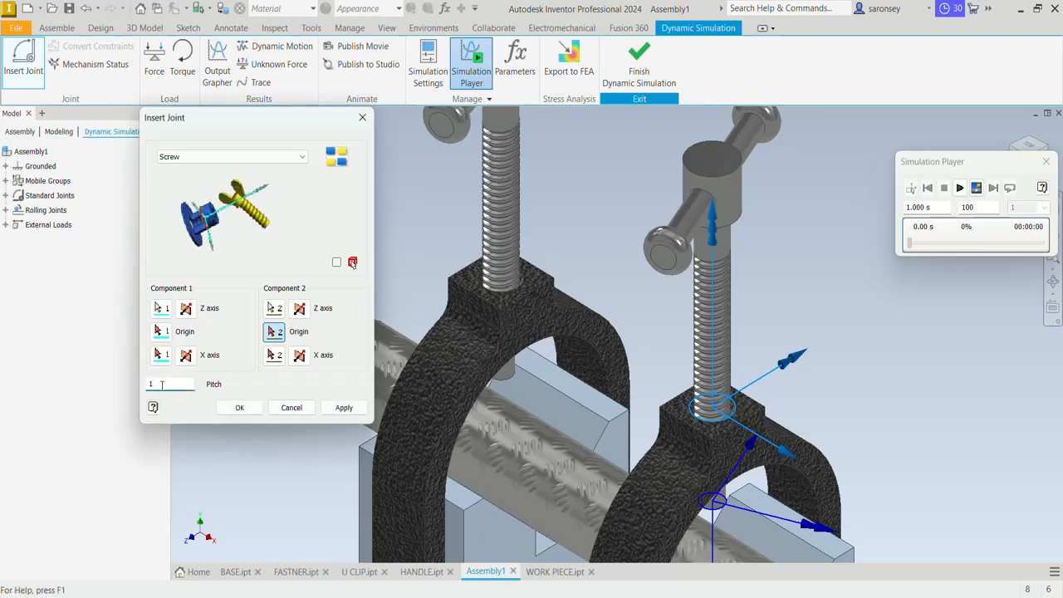
pyautogui.write('1.75')
pyautogui.click(341, 407)
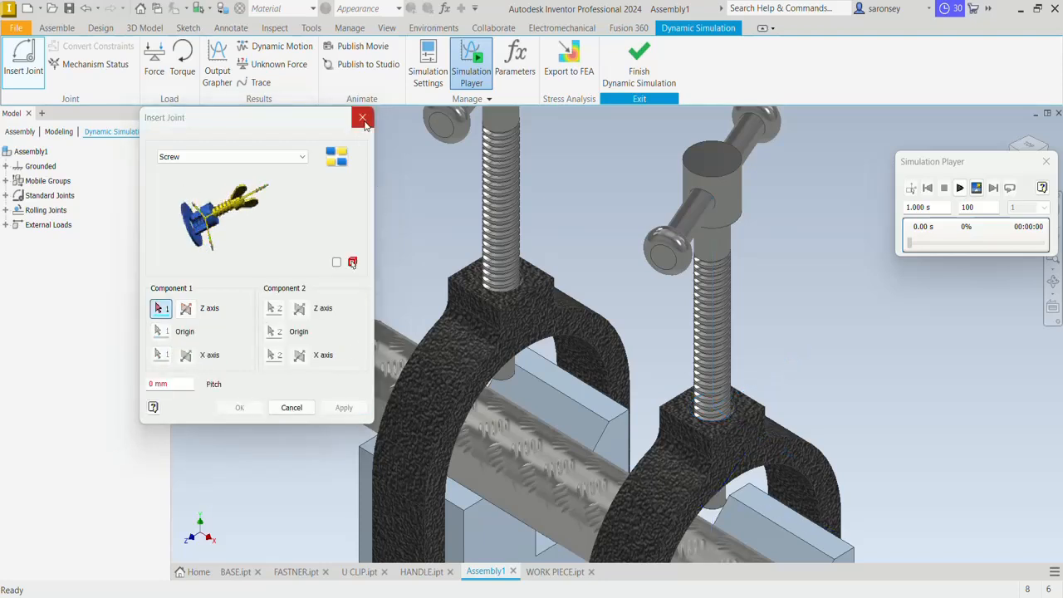
pyautogui.click(363, 119)
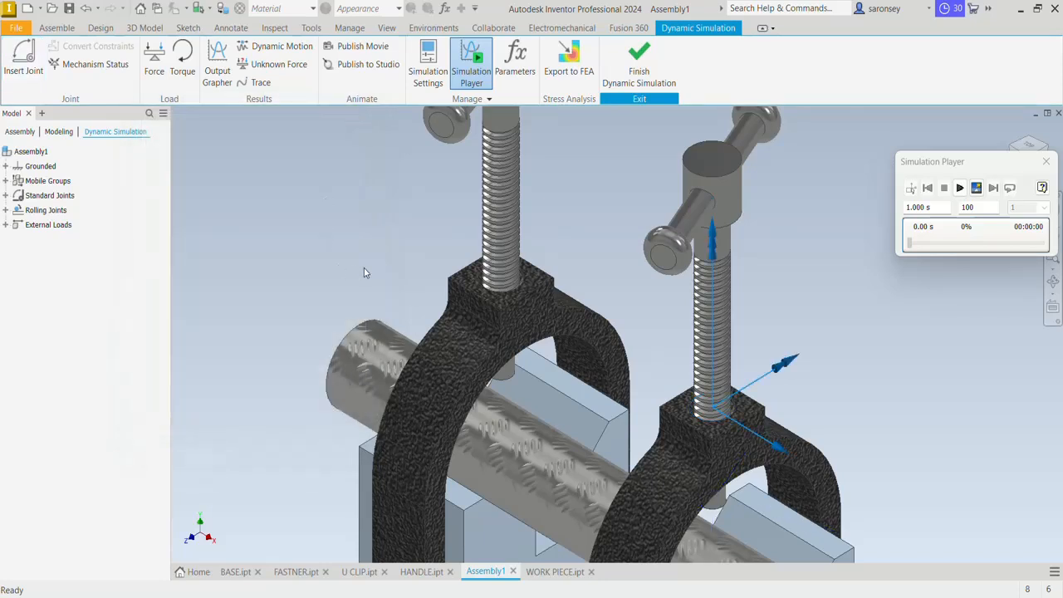
pyautogui.scroll(-5, 364, 267)
pyautogui.moveTo(643, 294); pyautogui.dragTo(680, 261, button='middle')
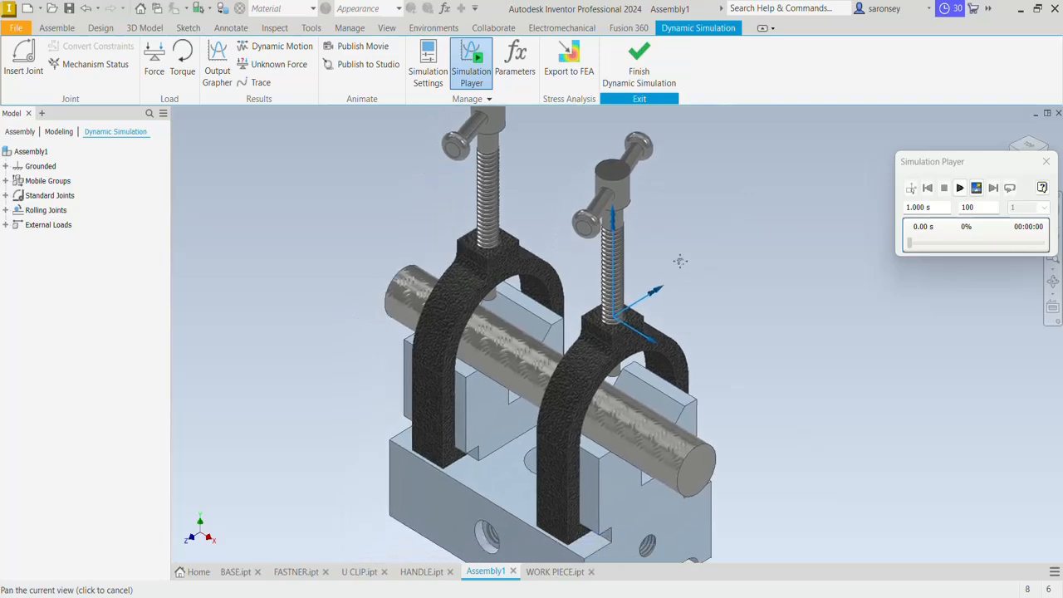
pyautogui.click(880, 596)
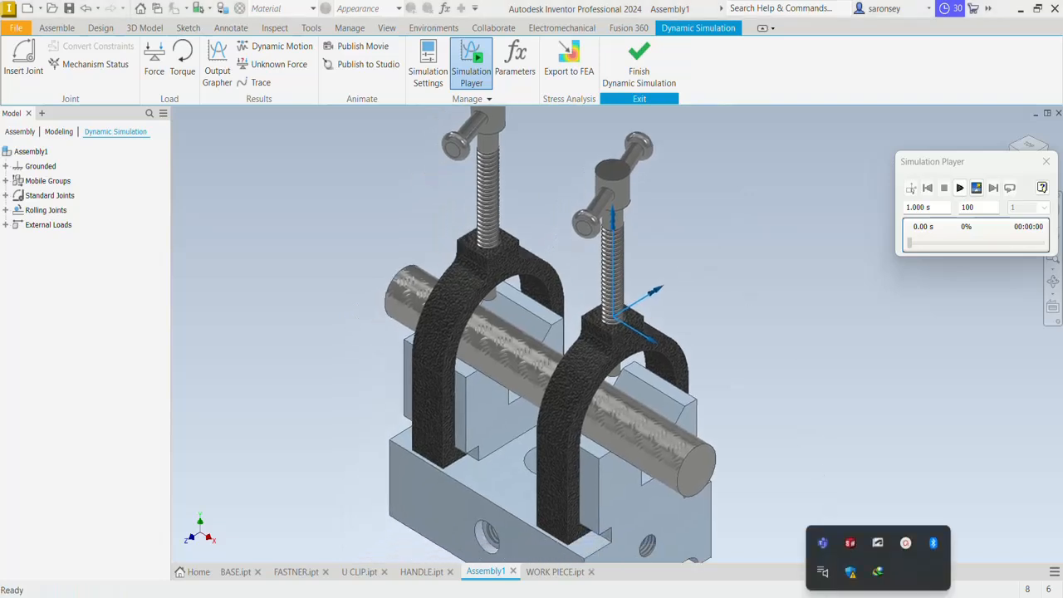
pyautogui.click(907, 543)
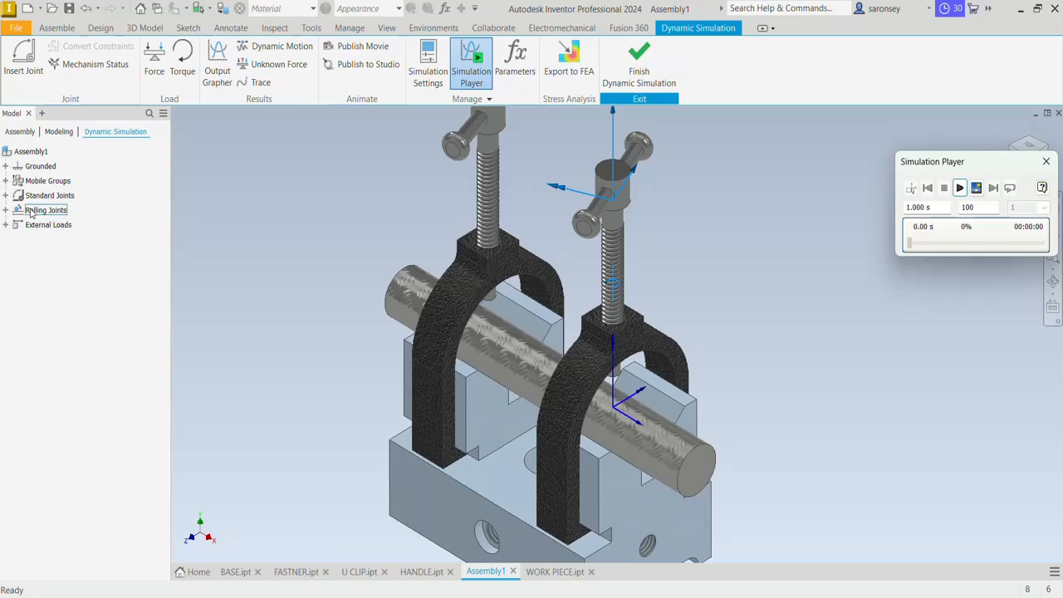
# Enable imposed motion on the rotational degree of freedom, dof 1 (R), of the Cylindrical:1 joint
pyautogui.click(5, 197)
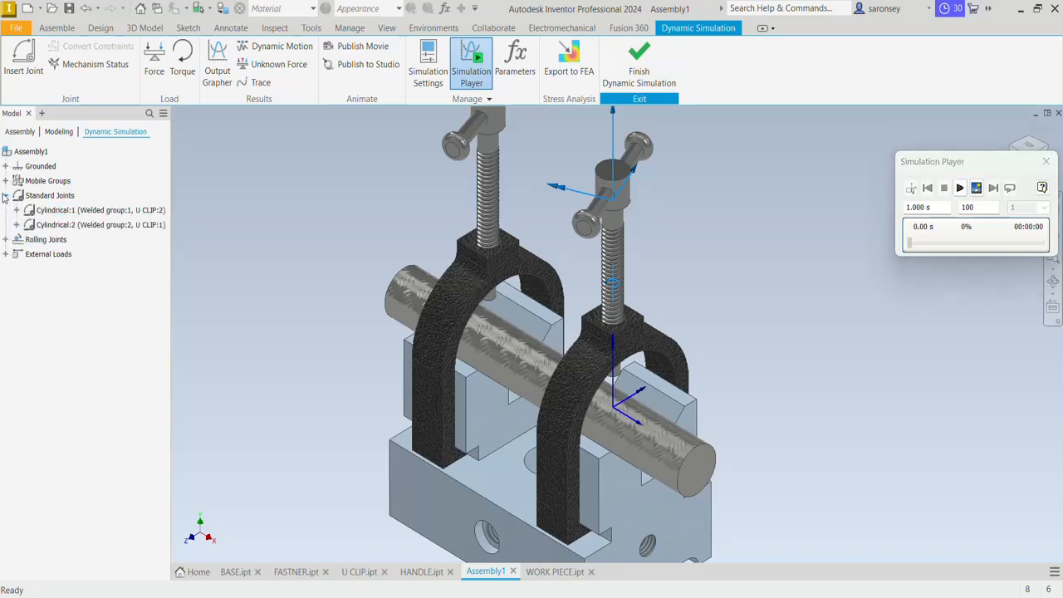
pyautogui.click(143, 211)
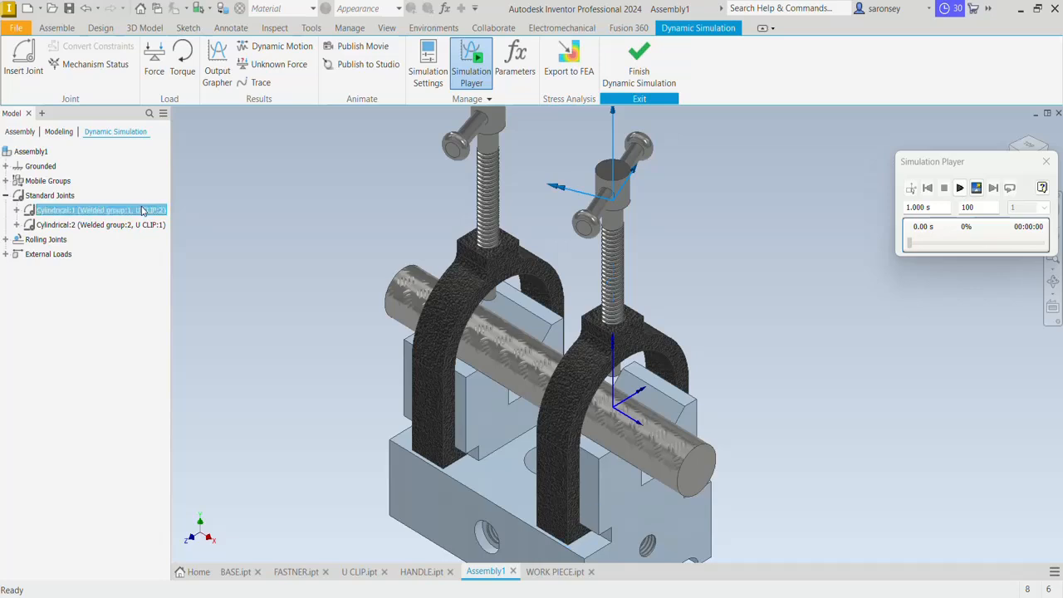
pyautogui.rightClick(143, 211)
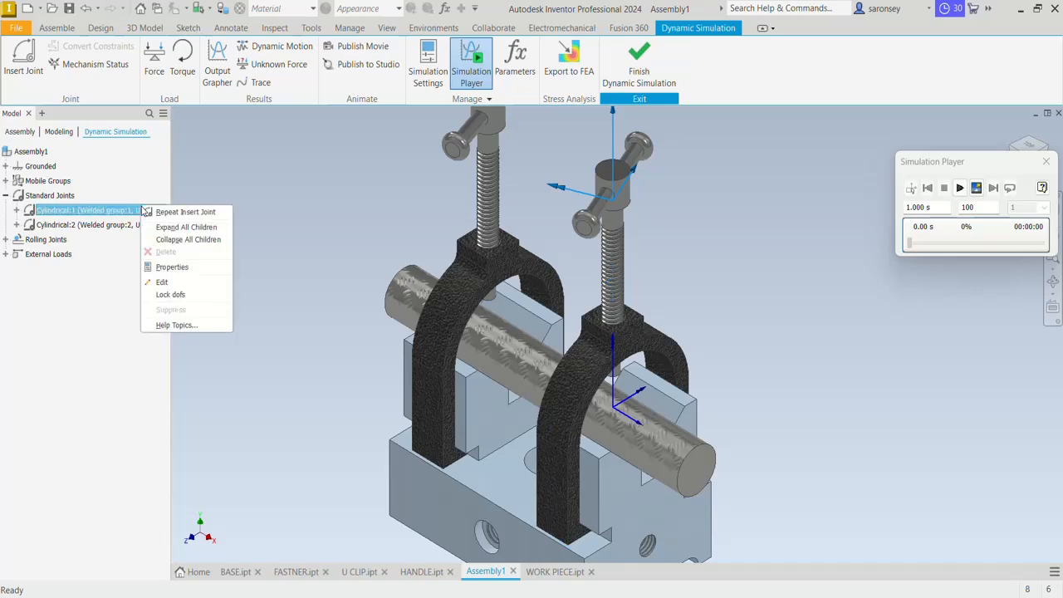
pyautogui.click(212, 277)
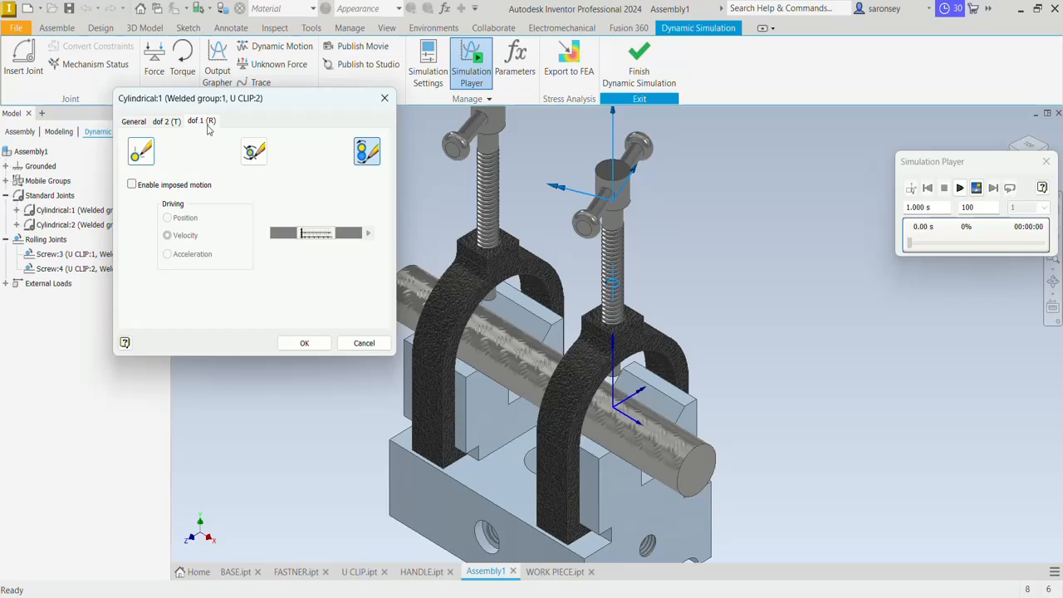
pyautogui.click(374, 155)
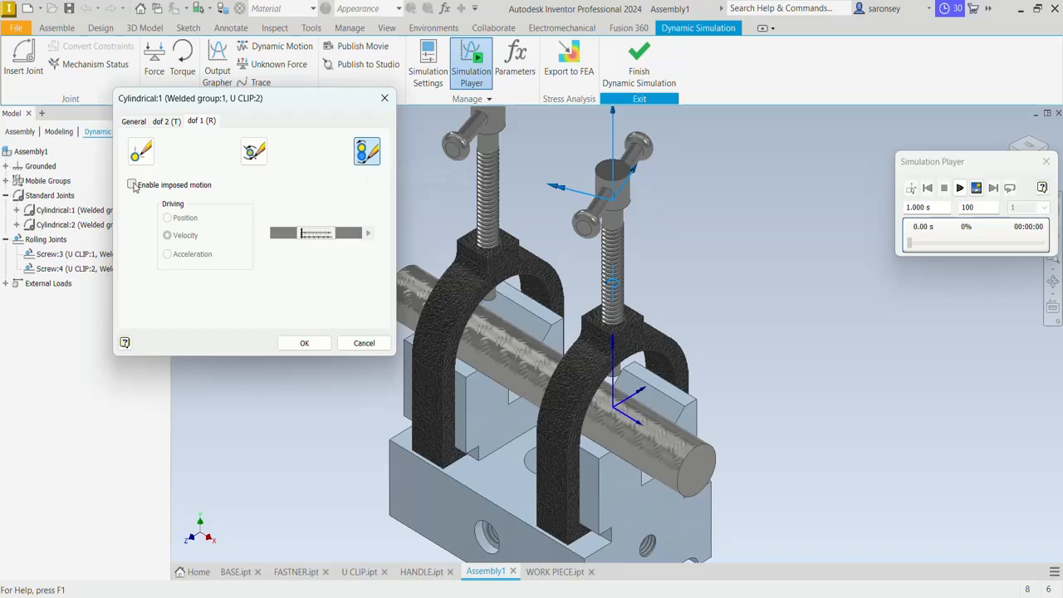
pyautogui.click(132, 185)
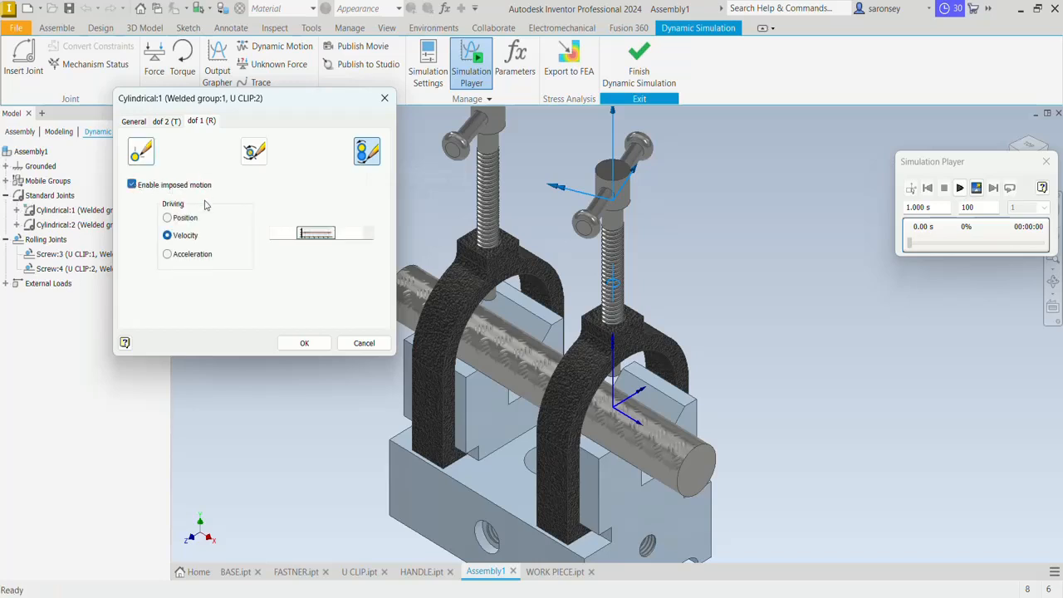
# Drive the Cylindrical:1 rotation with a constant velocity of 1000 deg/s
pyautogui.click(370, 236)
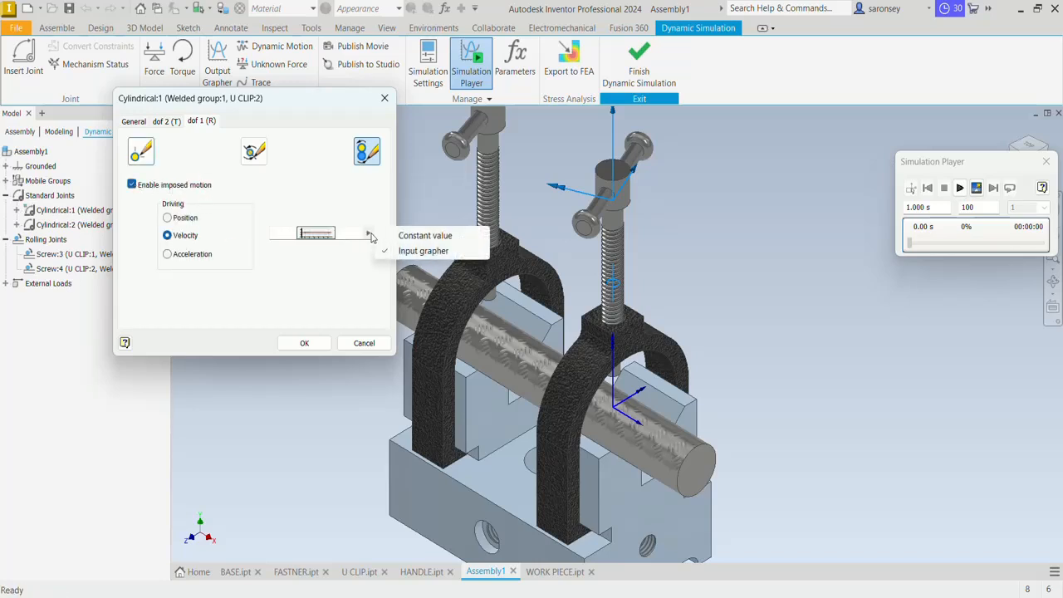
pyautogui.click(408, 238)
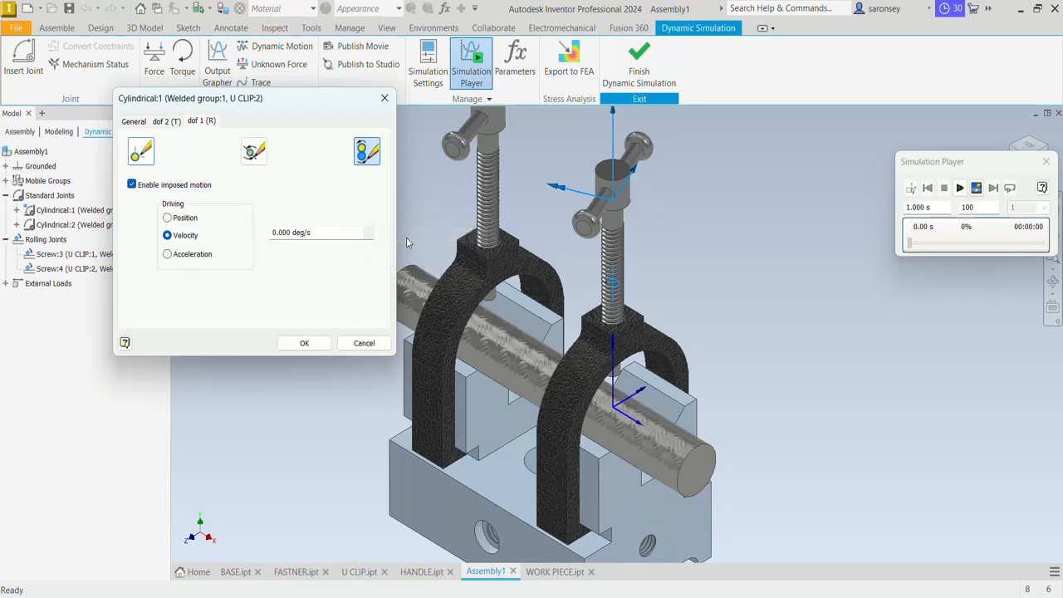
pyautogui.click(310, 234)
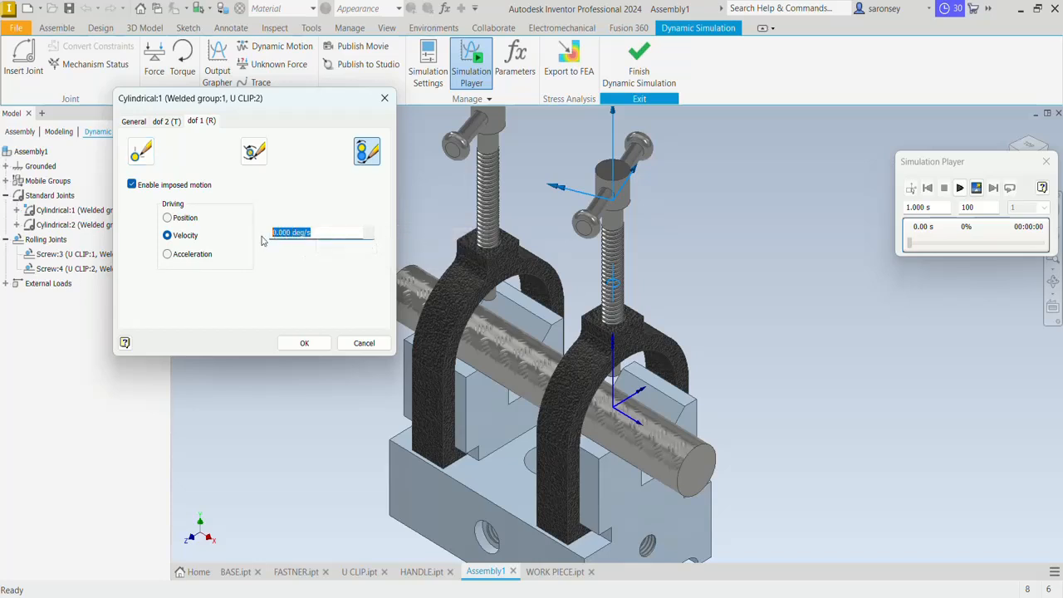
pyautogui.write('1000')
pyautogui.click(304, 344)
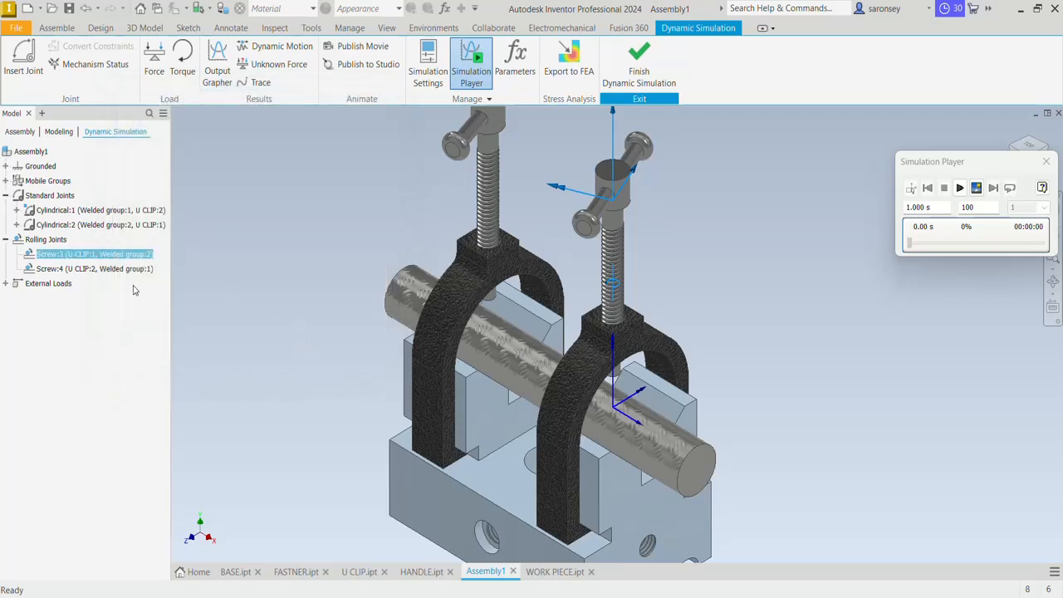
# Enable imposed motion on the rotational degree of freedom, dof 1 (R), of the Cylindrical:2 joint
pyautogui.click(118, 387)
pyautogui.rightClick(152, 224)
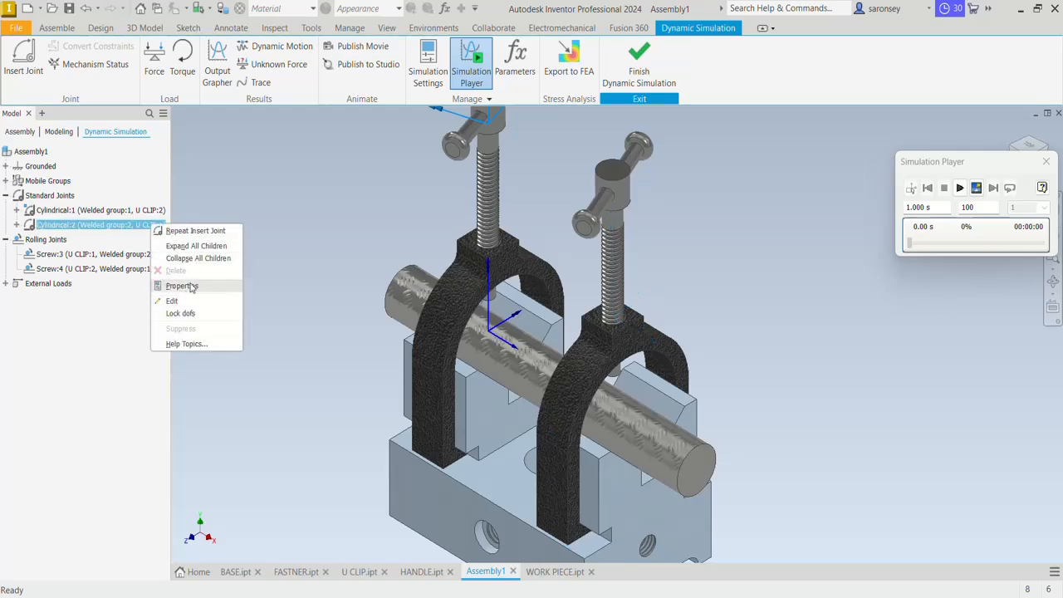
pyautogui.click(190, 285)
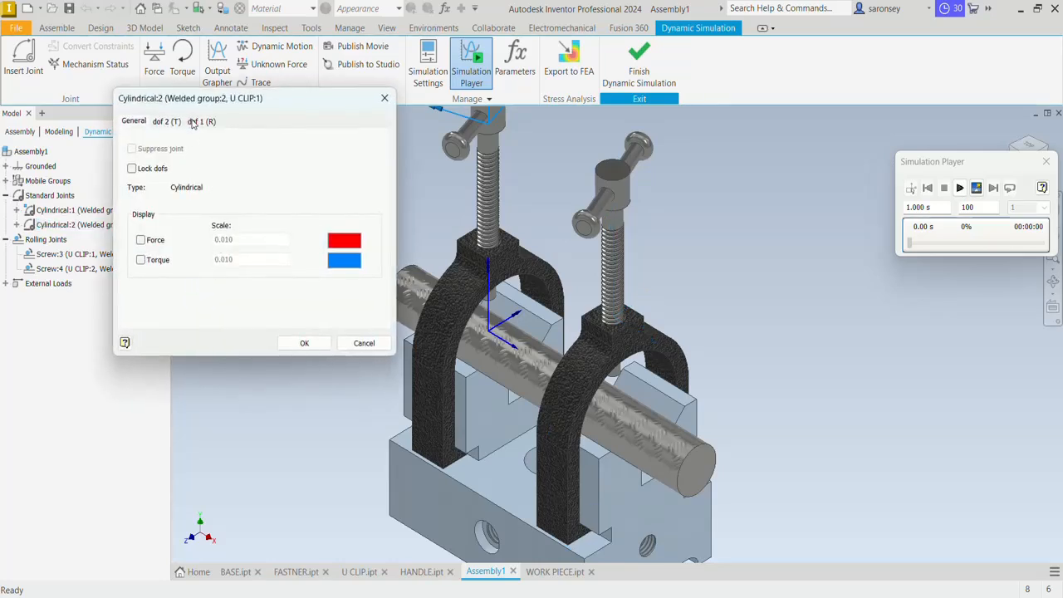
pyautogui.click(193, 123)
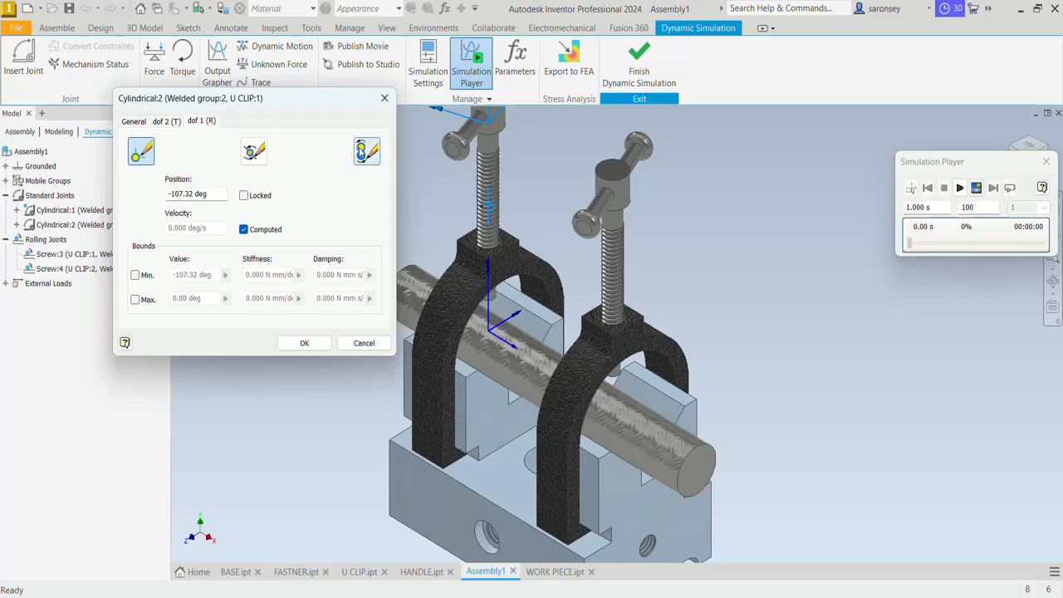
pyautogui.click(368, 151)
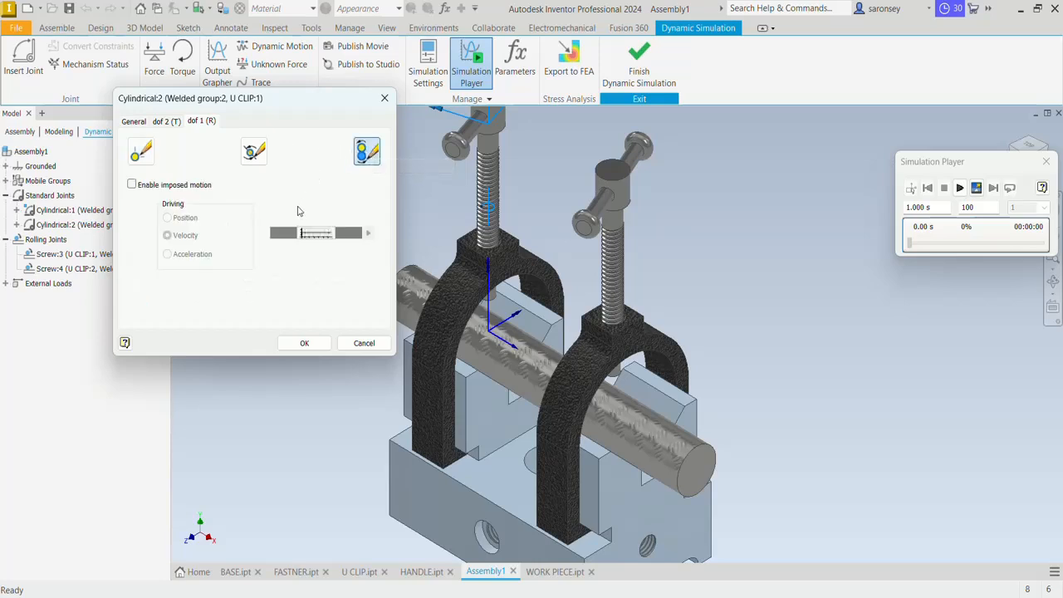
pyautogui.click(132, 185)
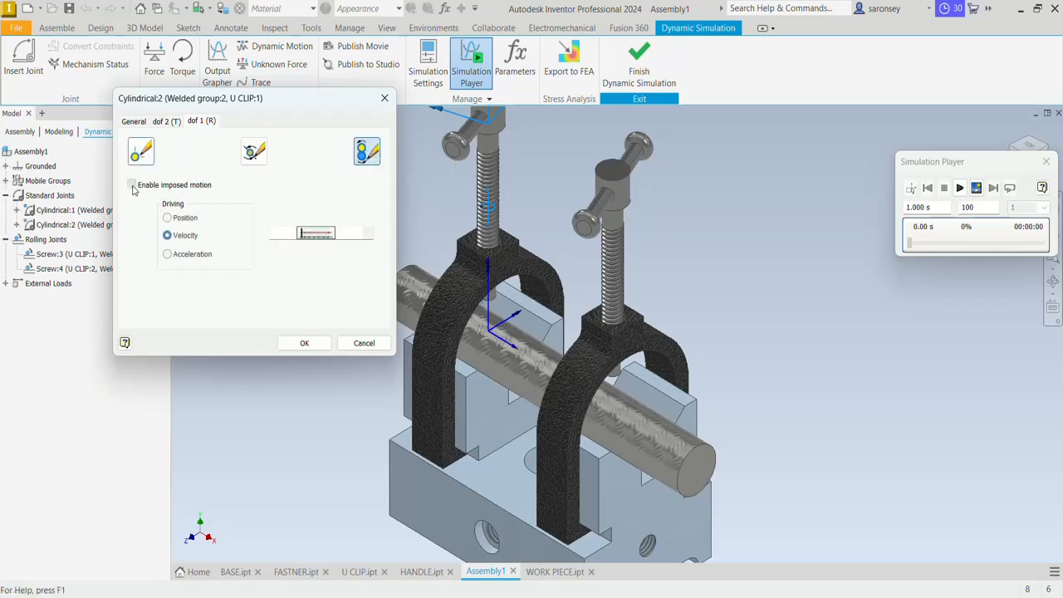
# Drive the Cylindrical:2 rotation with a constant velocity of 1000 deg/s
pyautogui.click(371, 233)
pyautogui.click(401, 235)
pyautogui.moveTo(285, 234); pyautogui.dragTo(272, 237)
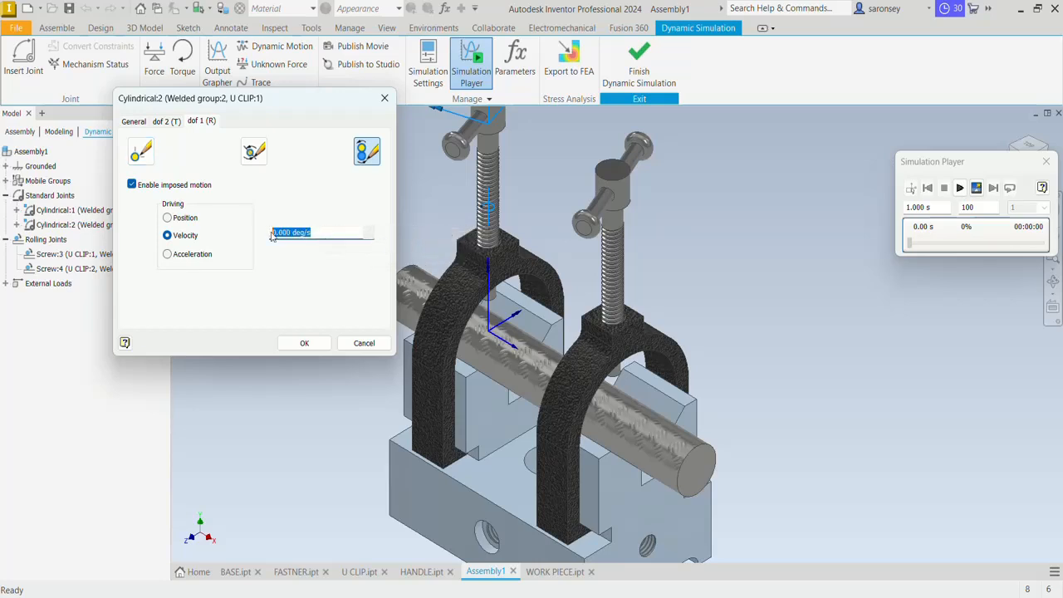
pyautogui.press('BackSpace')
pyautogui.write('1000')
pyautogui.click(304, 344)
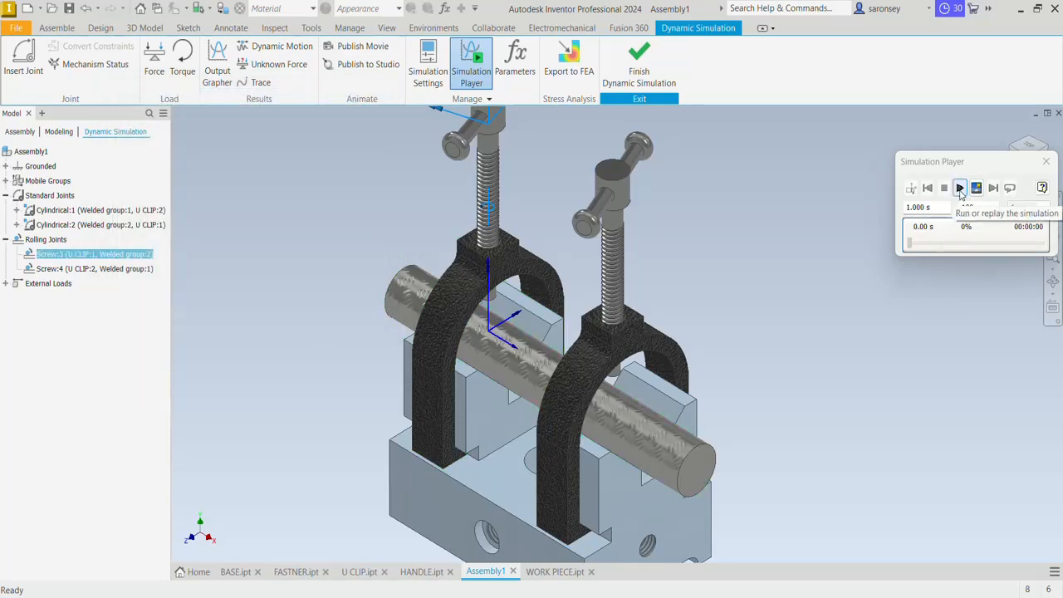
# Run the simulation, examine the gap between the front fastener's tip and the work piece, and return to construction mode
pyautogui.click(960, 189)
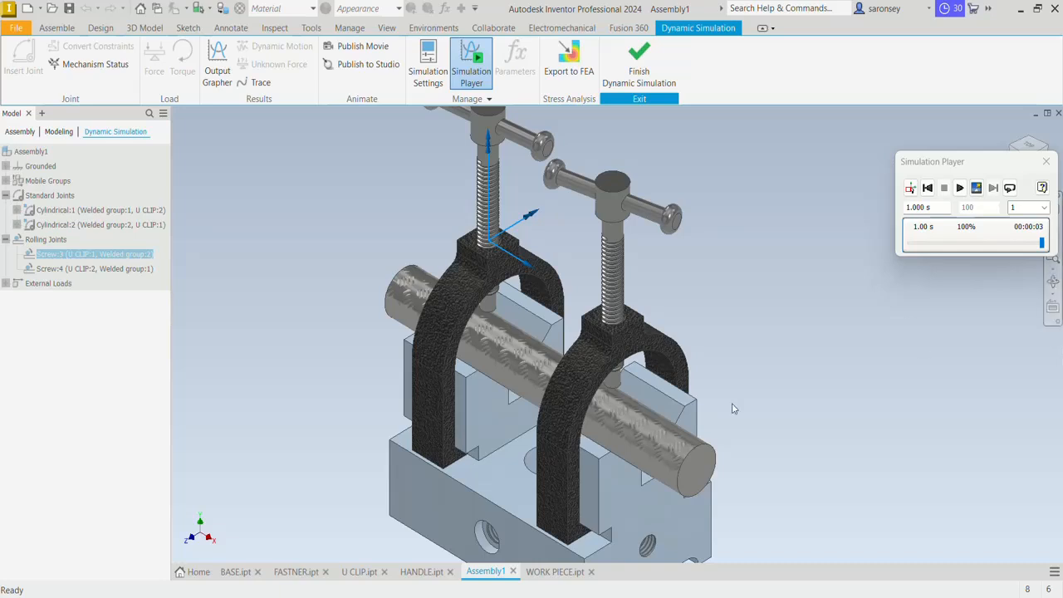
pyautogui.scroll(-5, 615, 395)
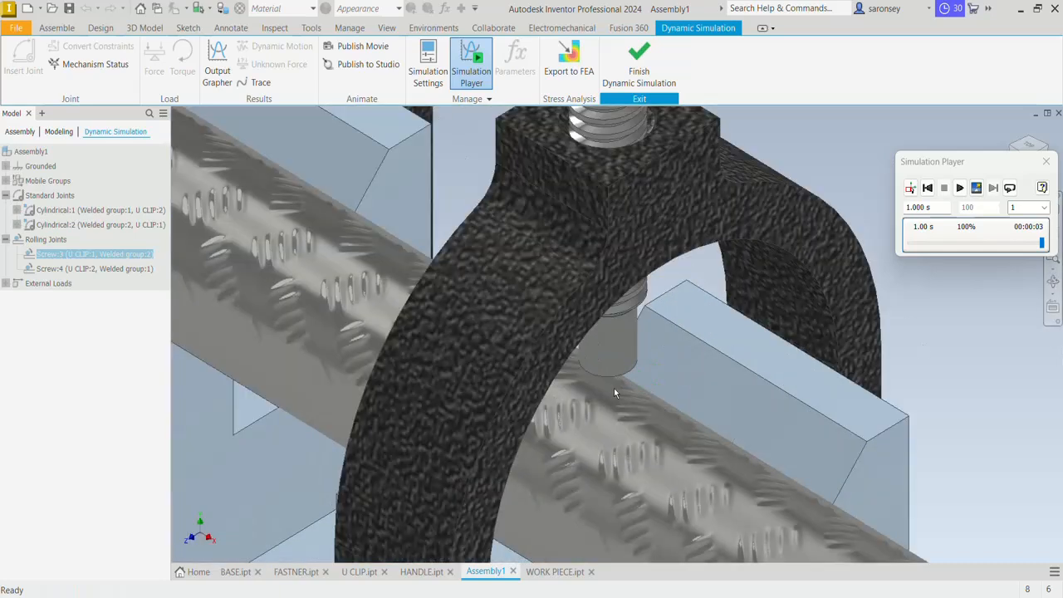
pyautogui.scroll(5, 614, 388)
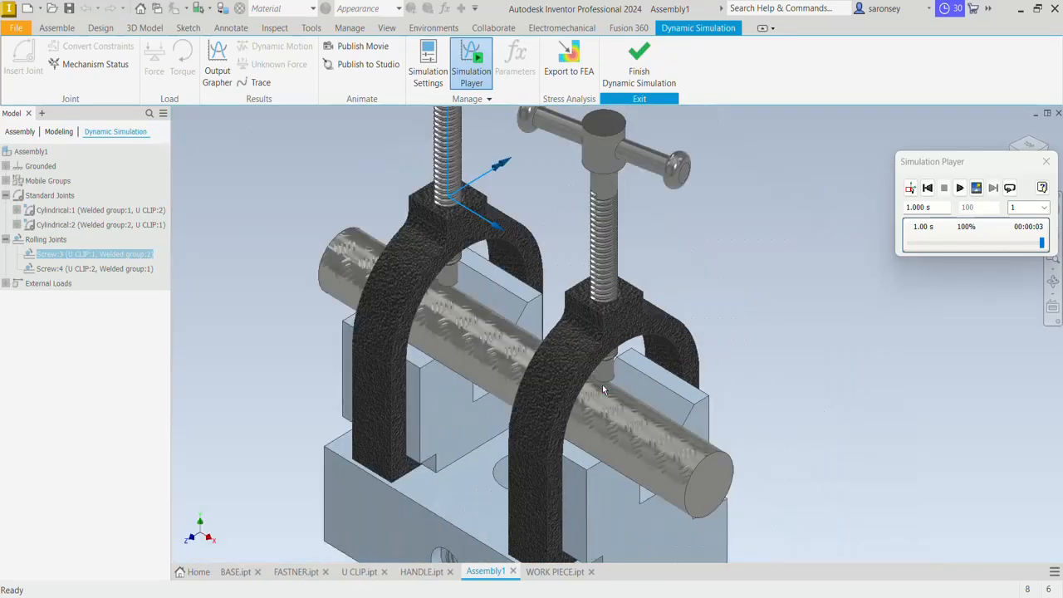
pyautogui.scroll(4, 602, 384)
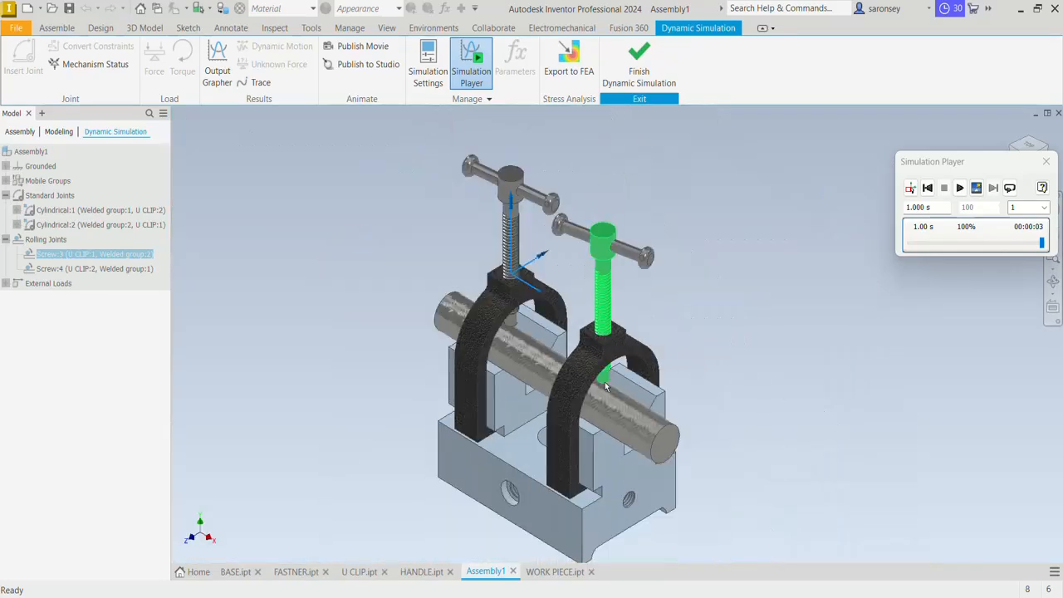
pyautogui.click(911, 188)
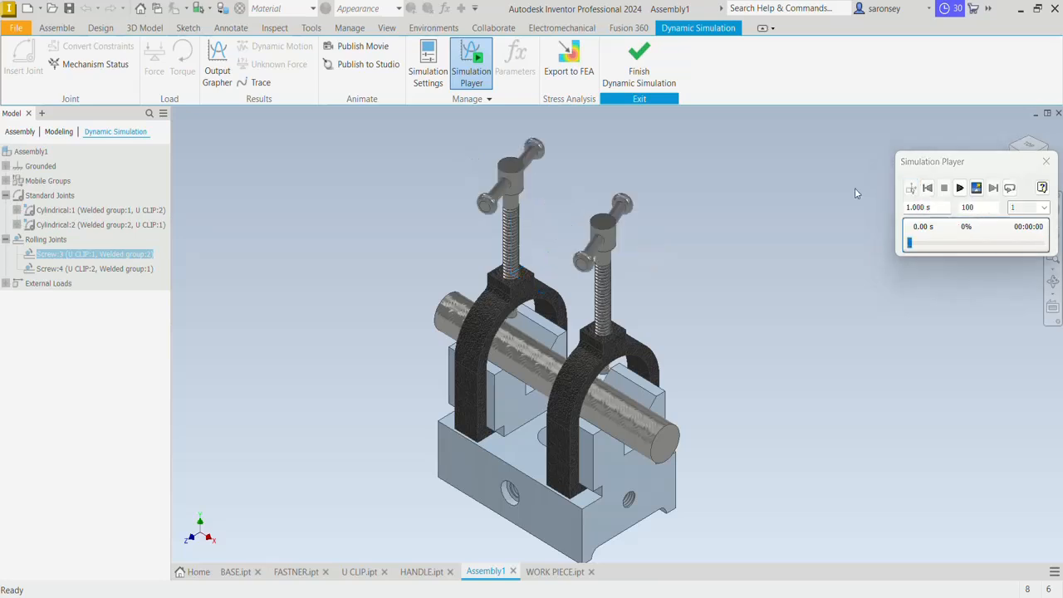
# Set the imposed rotational velocity of the Cylindrical:1 joint to 1100 deg/s
pyautogui.rightClick(101, 213)
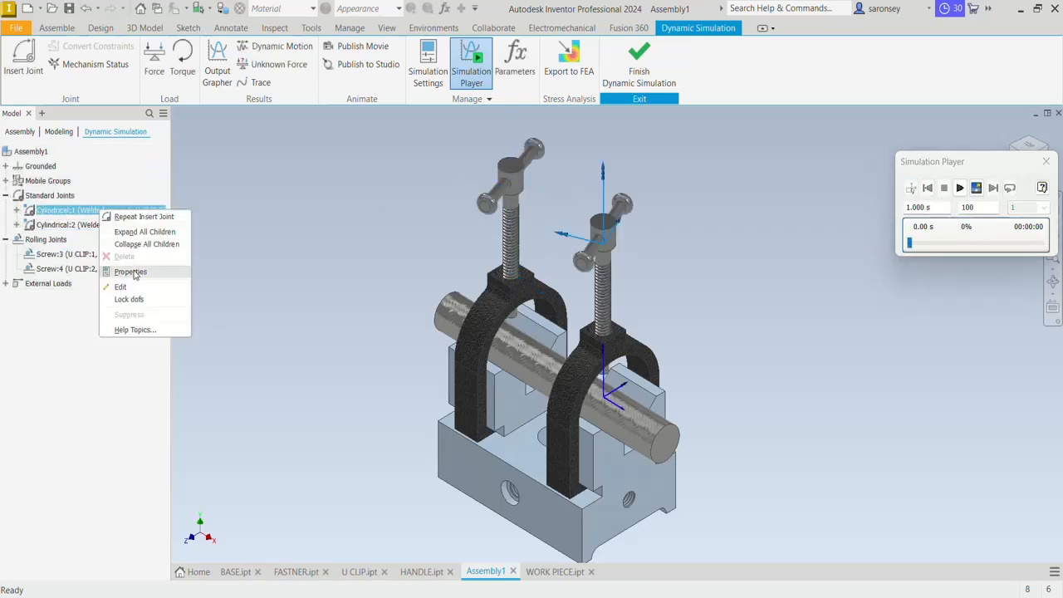
pyautogui.click(130, 272)
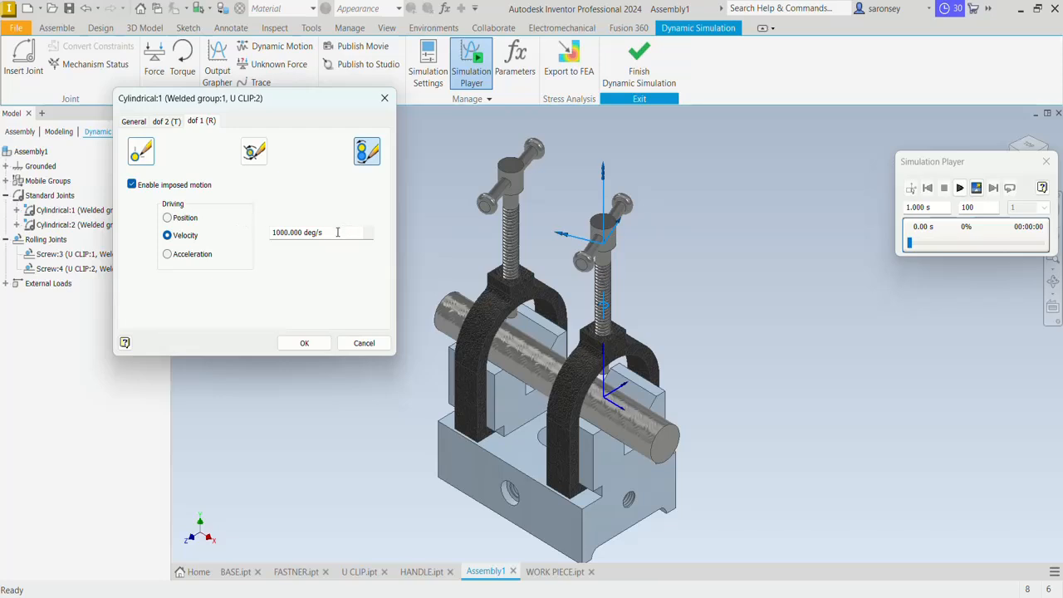
pyautogui.click(337, 232)
pyautogui.moveTo(335, 233); pyautogui.dragTo(270, 234)
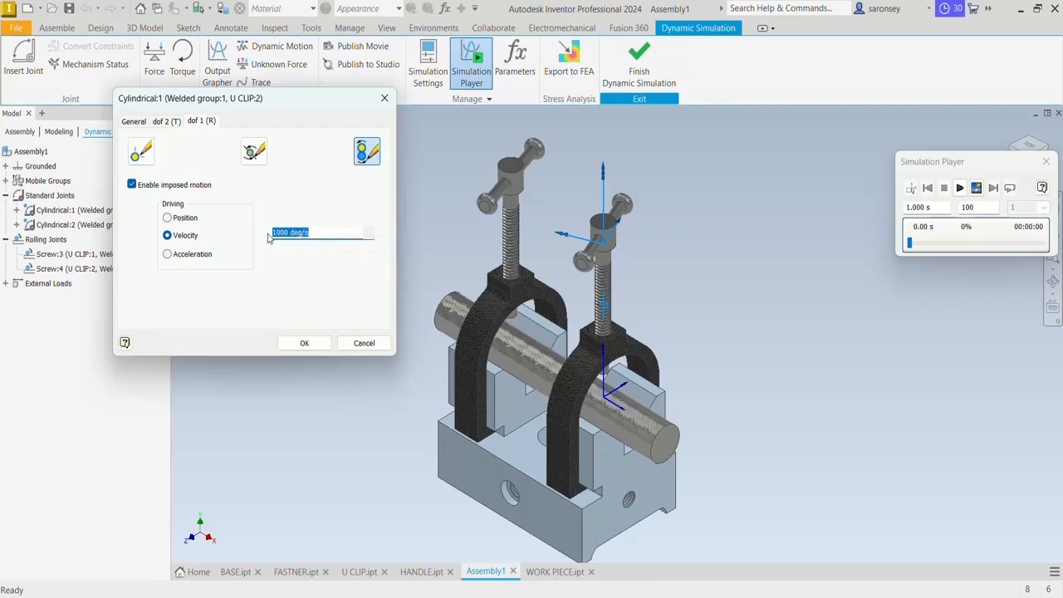
pyautogui.write('1100')
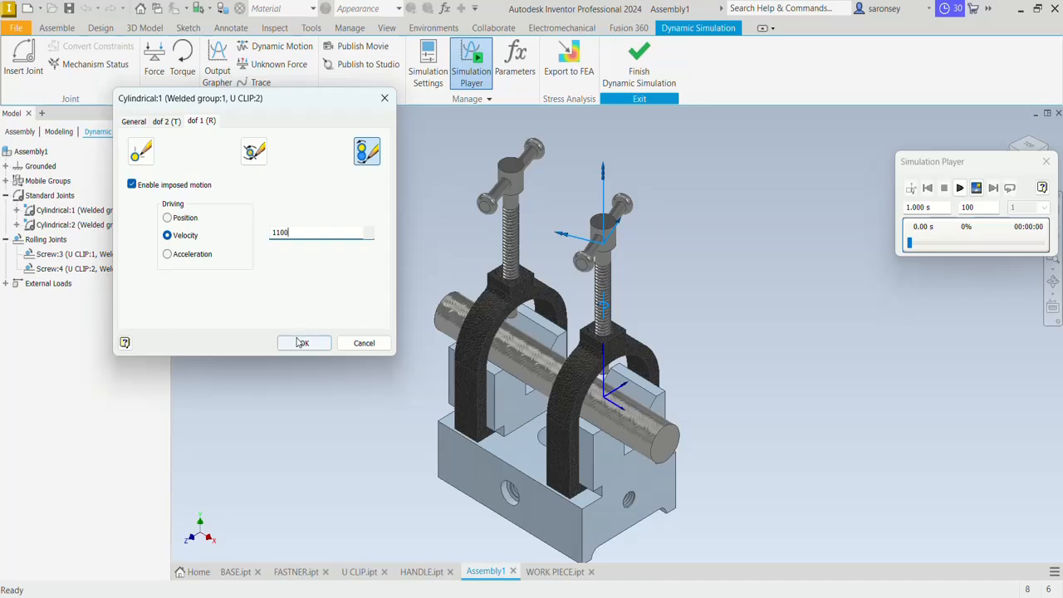
pyautogui.click(304, 343)
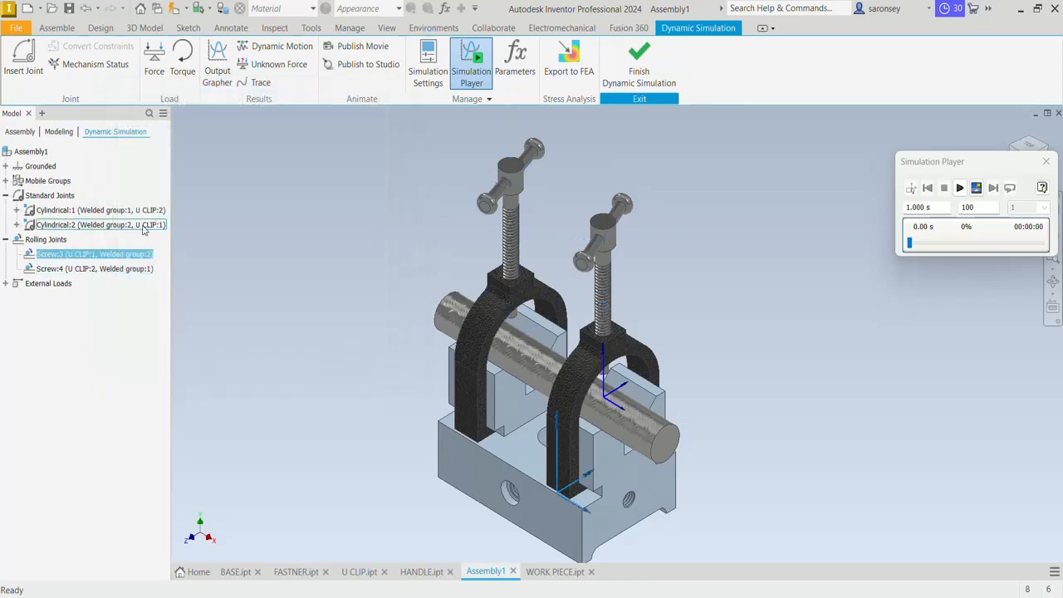
# Set the imposed velocity of the Cylindrical:2 joint to 1100 deg/s, then run the simulation and return to construction mode
pyautogui.rightClick(142, 224)
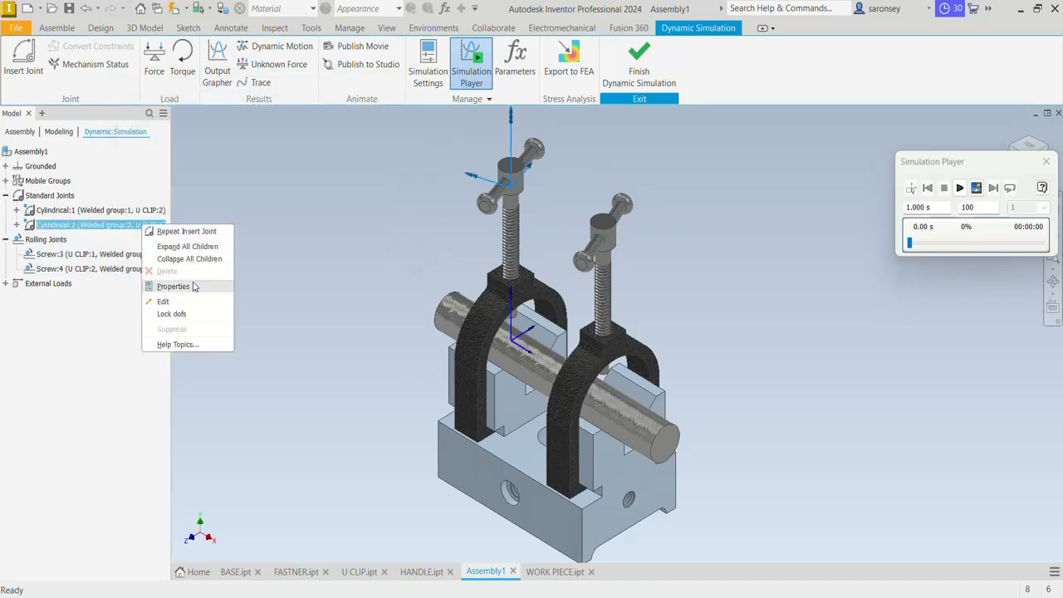
pyautogui.click(200, 286)
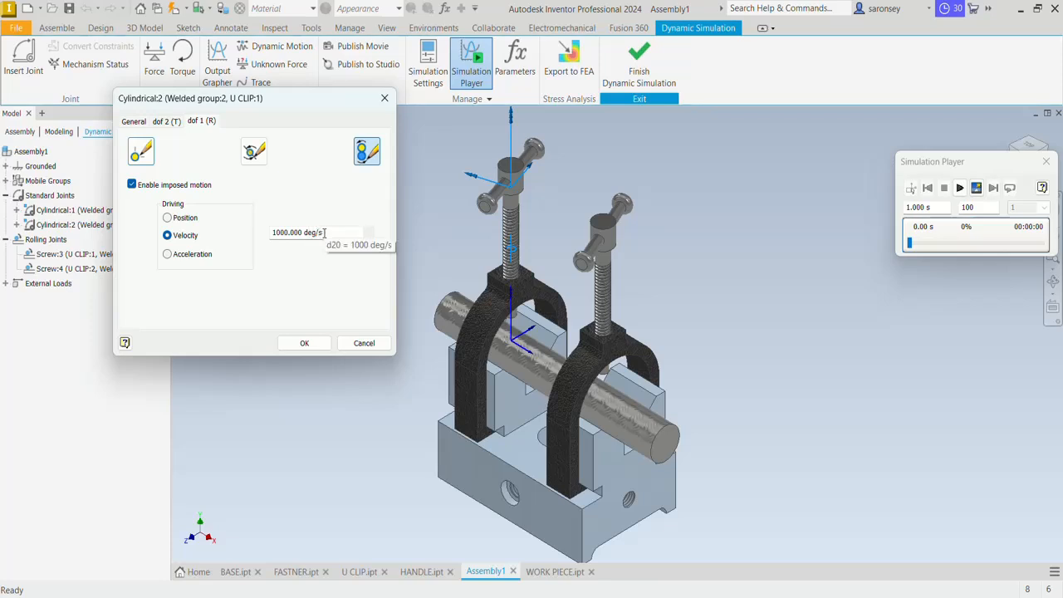
pyautogui.doubleClick(320, 232)
pyautogui.write('1100')
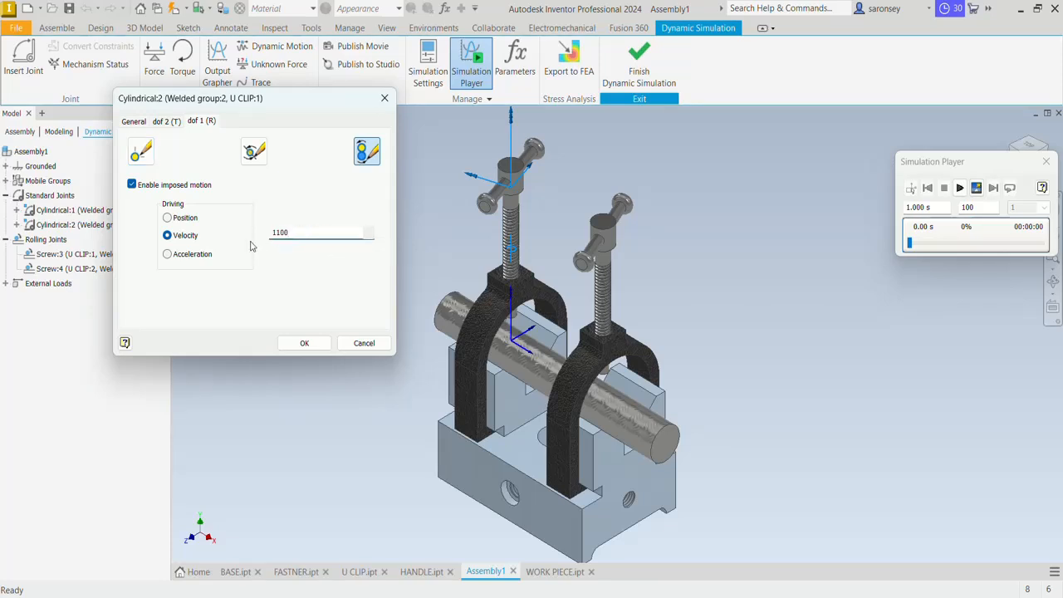
pyautogui.click(304, 348)
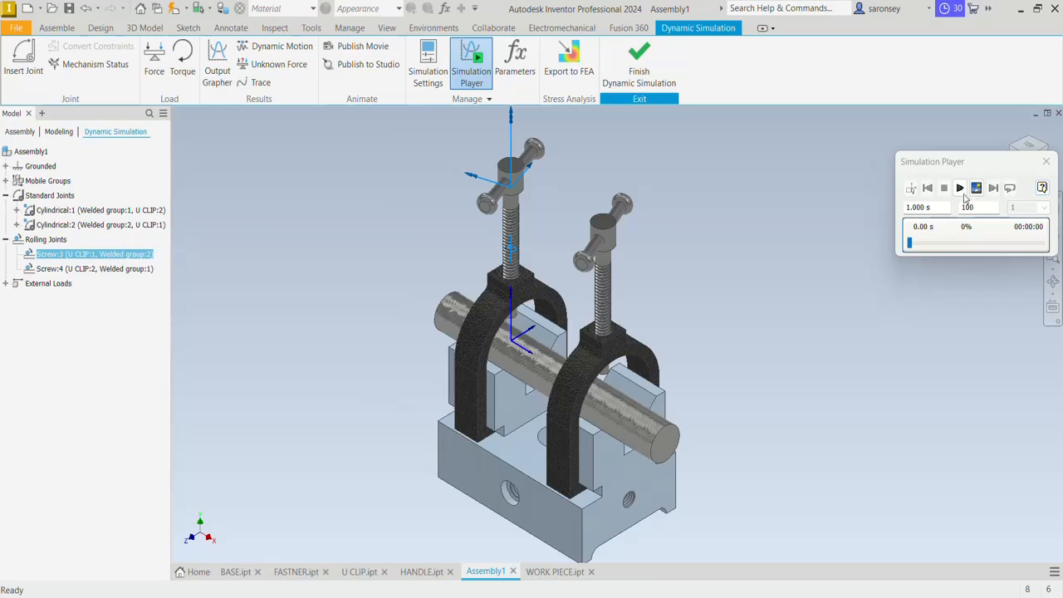
pyautogui.click(960, 189)
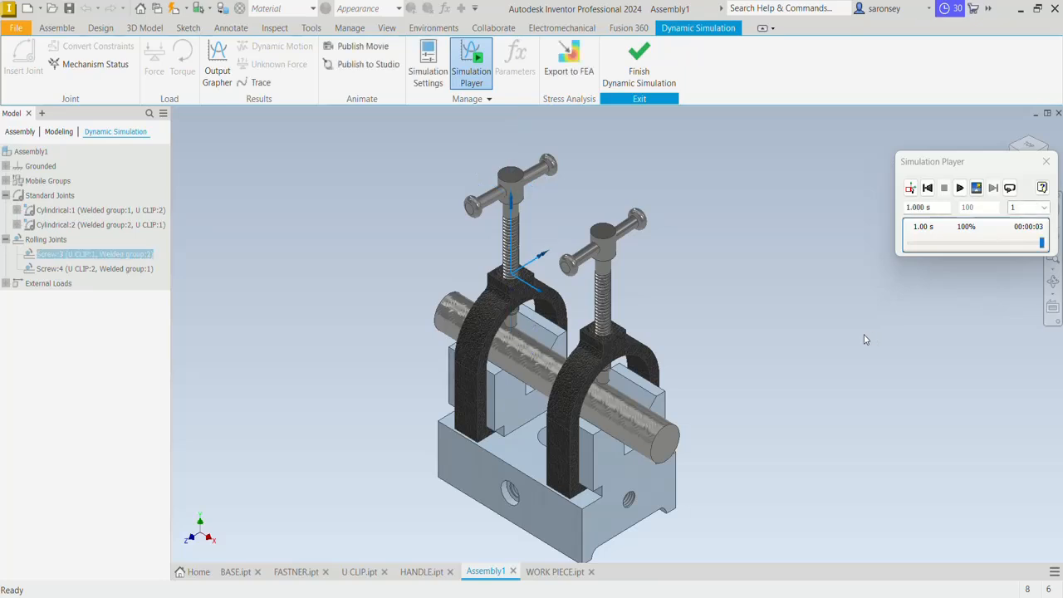
pyautogui.click(911, 187)
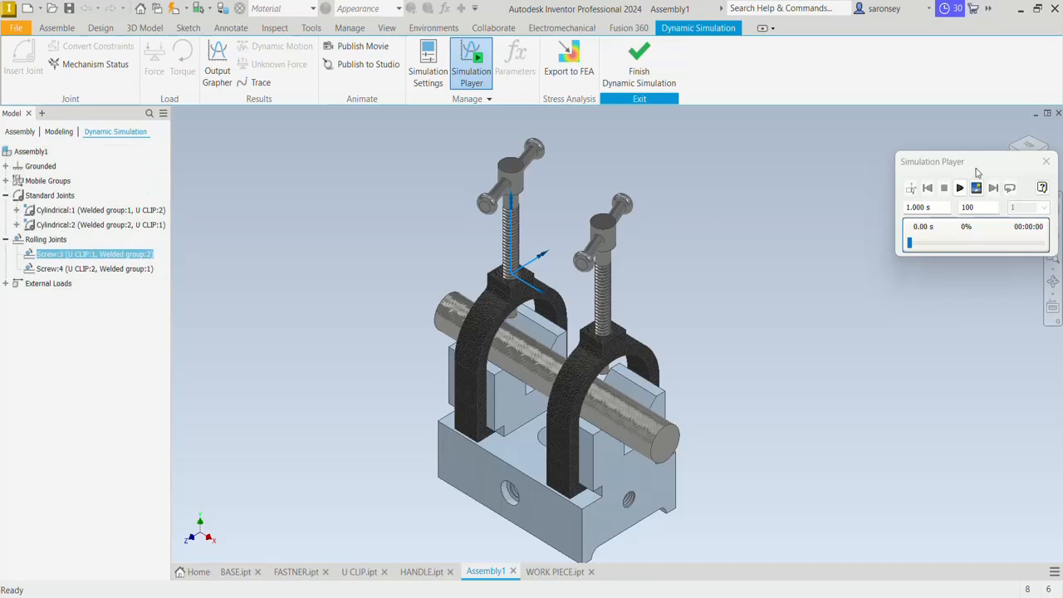
# Set the imposed rotational velocity of the Cylindrical:1 joint to 1250 deg/s
pyautogui.click(131, 212)
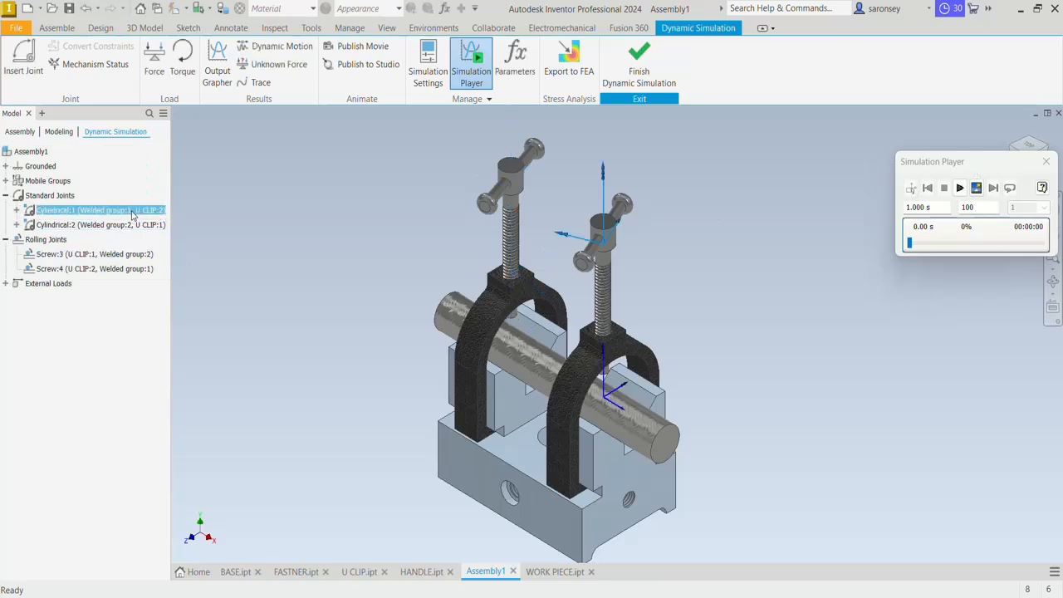
pyautogui.rightClick(131, 213)
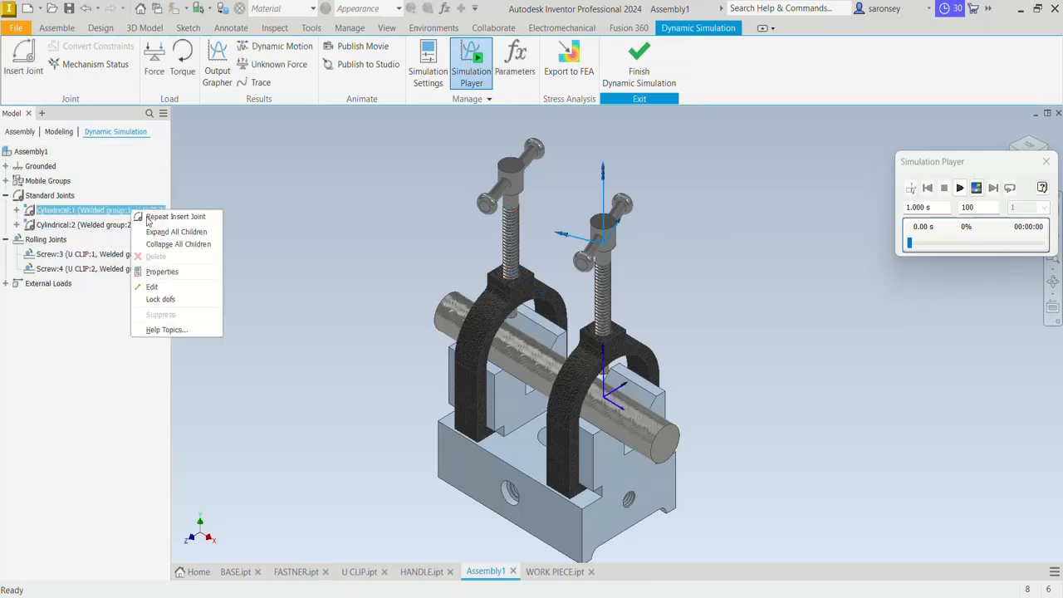
pyautogui.click(166, 272)
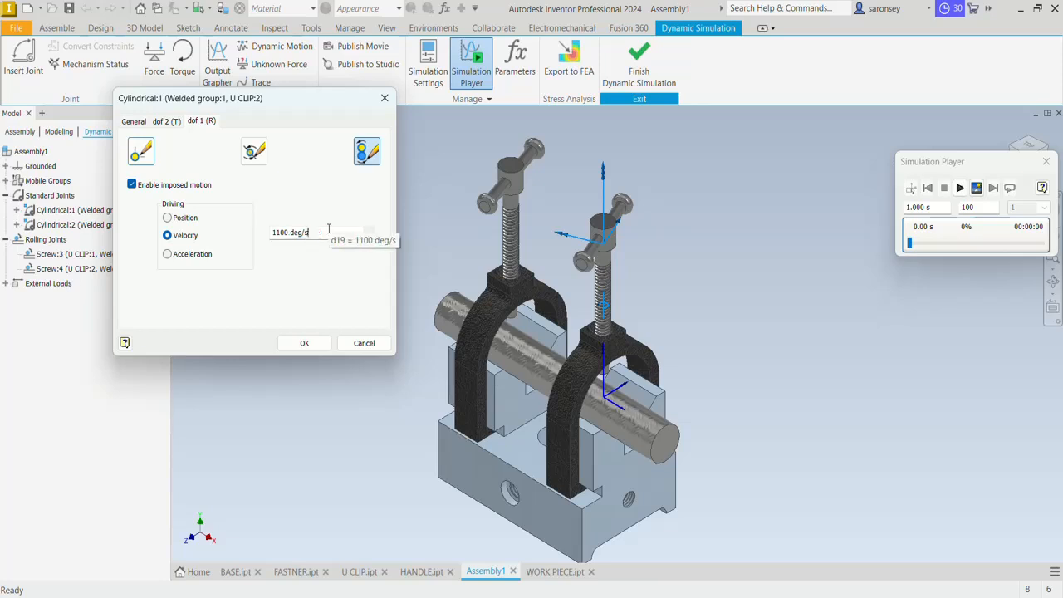
pyautogui.moveTo(314, 232); pyautogui.dragTo(276, 234)
pyautogui.write('12')
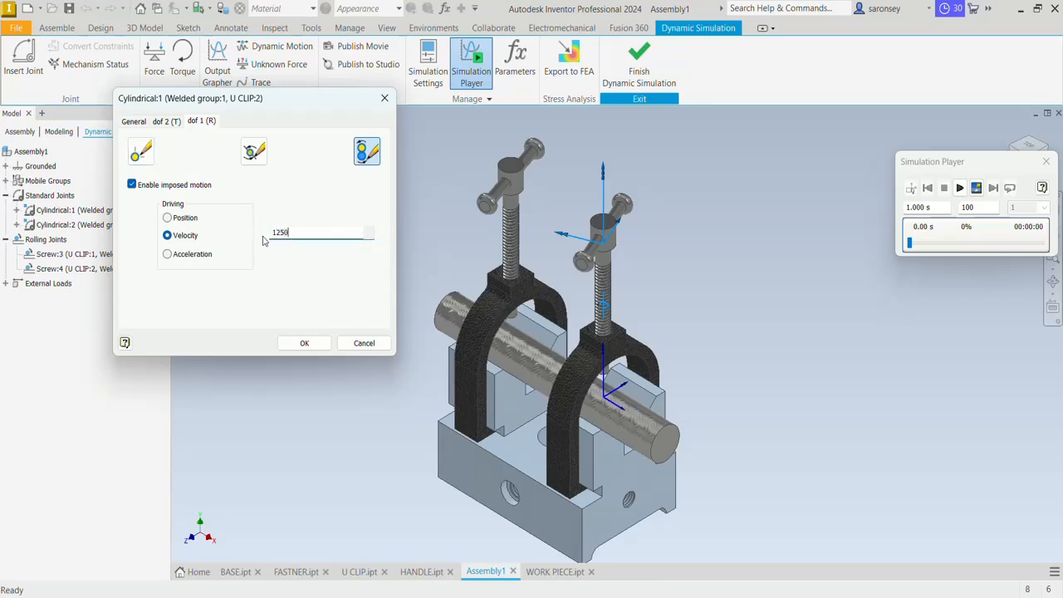
pyautogui.write('50')
pyautogui.click(304, 343)
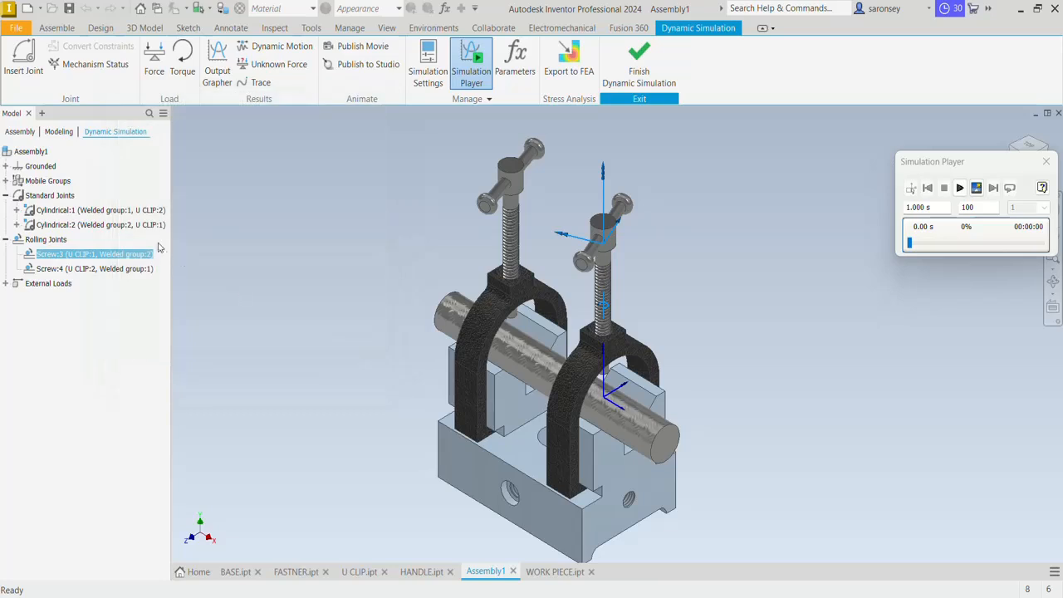
# Set the imposed rotational velocity of the Cylindrical:2 joint to 1250 deg/s and run the simulation
pyautogui.rightClick(155, 224)
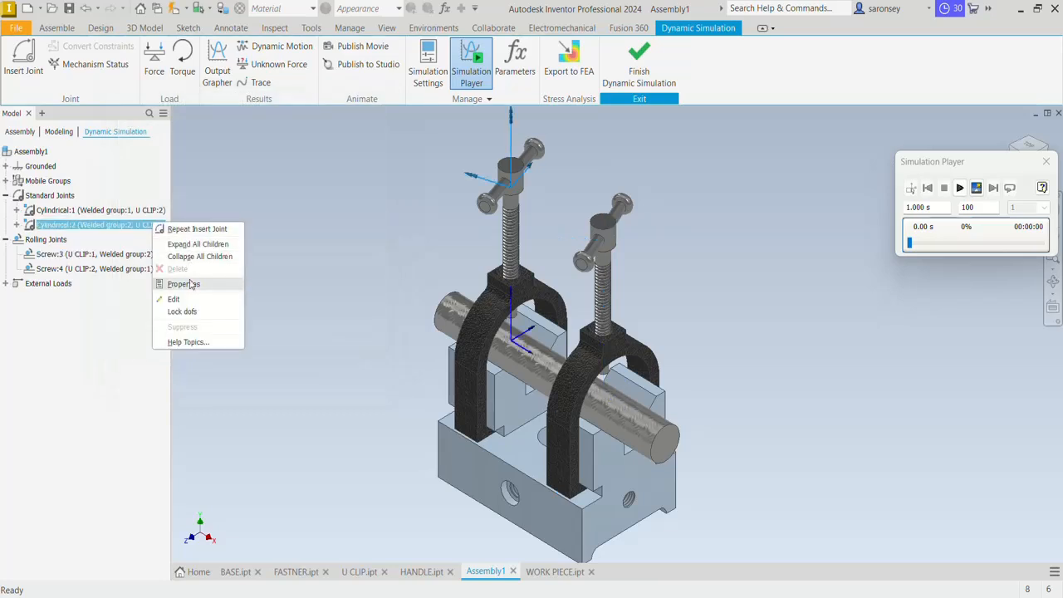
pyautogui.click(190, 284)
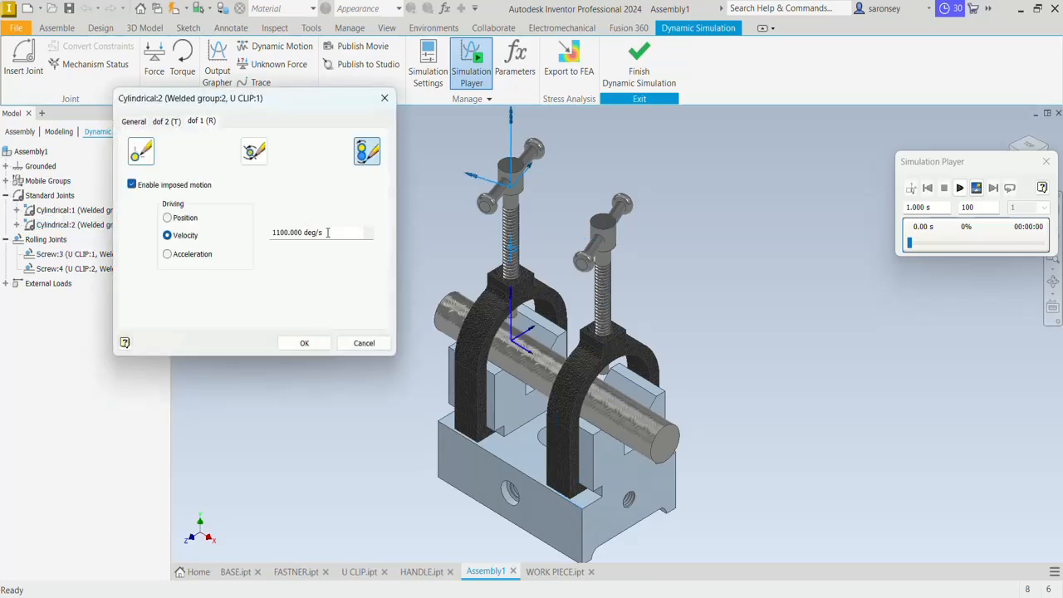
pyautogui.click(327, 233)
pyautogui.write('12')
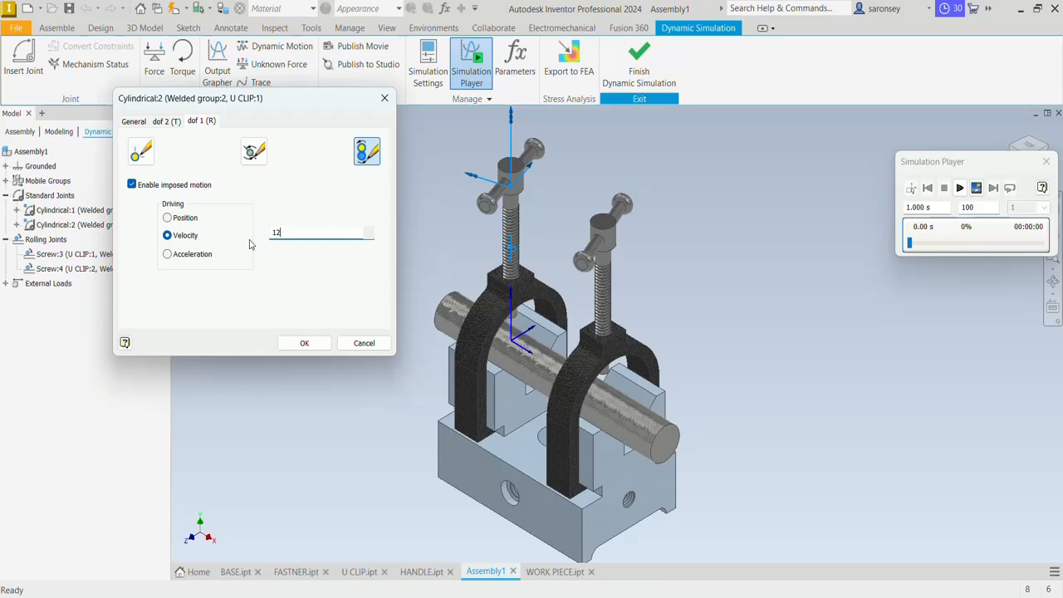
pyautogui.write('50')
pyautogui.click(303, 344)
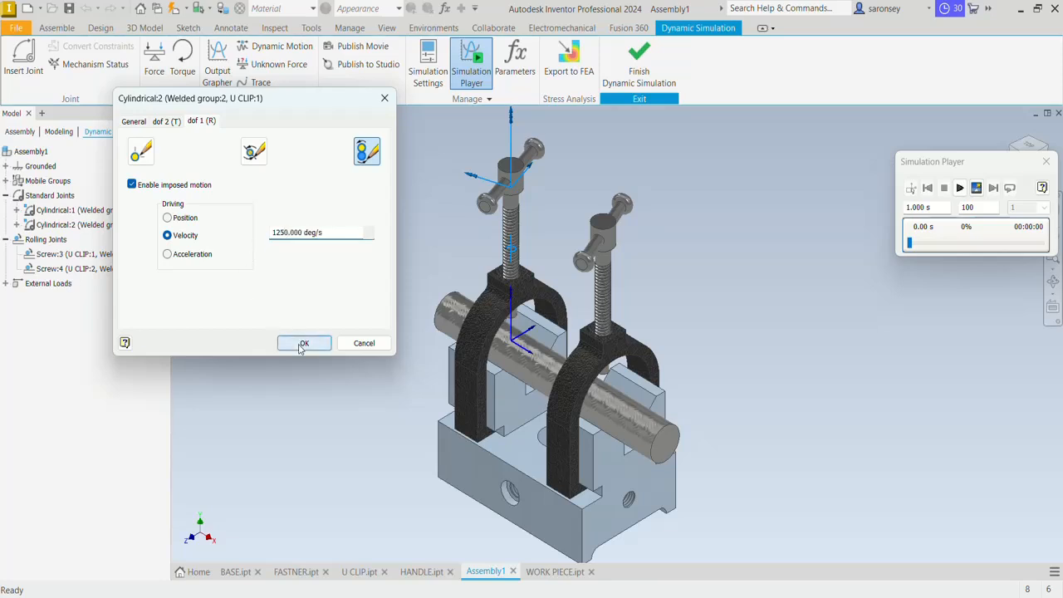
pyautogui.click(960, 189)
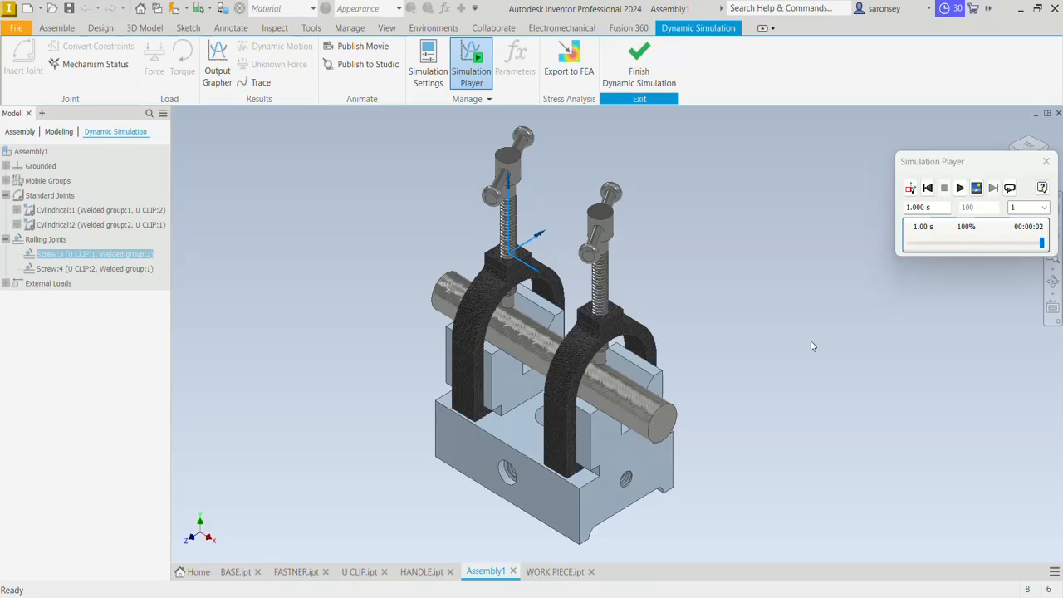
# Finish the dynamic simulation and save the assembly as MAIN ASSEMBLY OF V BLOCK in the V BLOCK TUTORIAL folder, including its changed dependent files
pyautogui.click(646, 74)
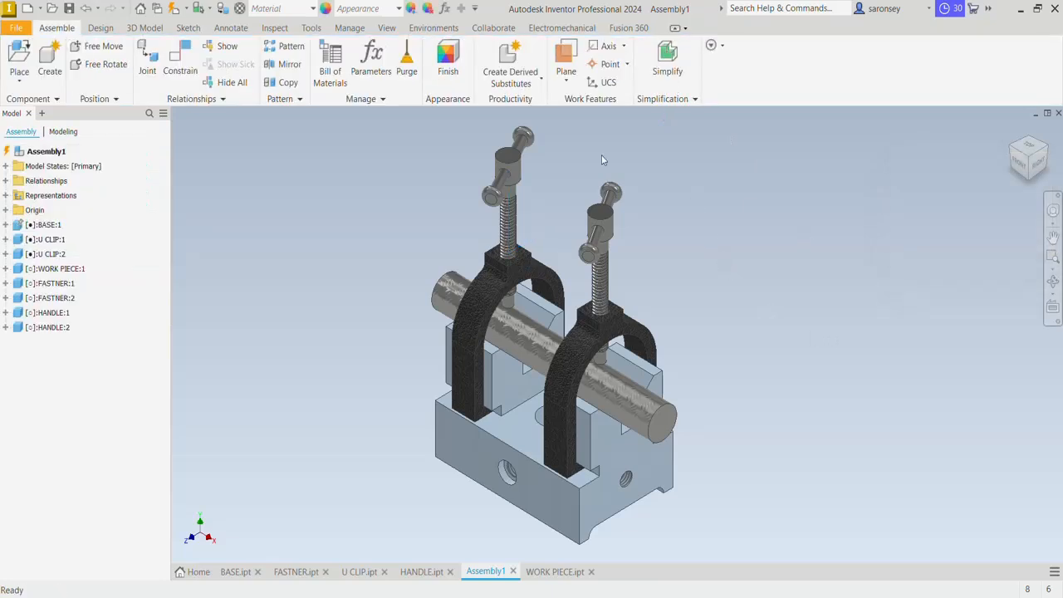
pyautogui.hotkey('ctrl', 's')
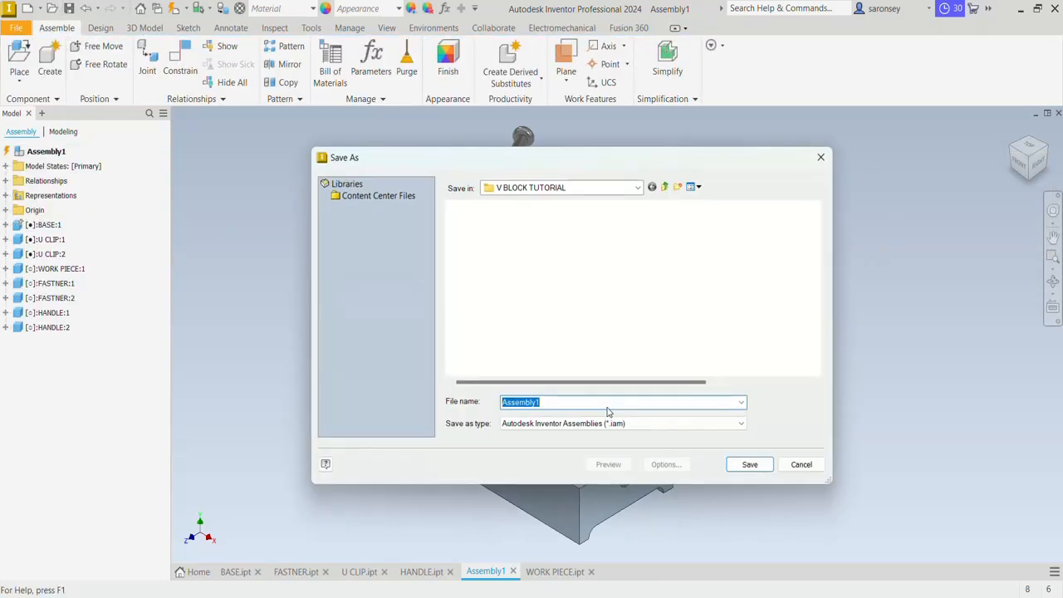
pyautogui.write('M')
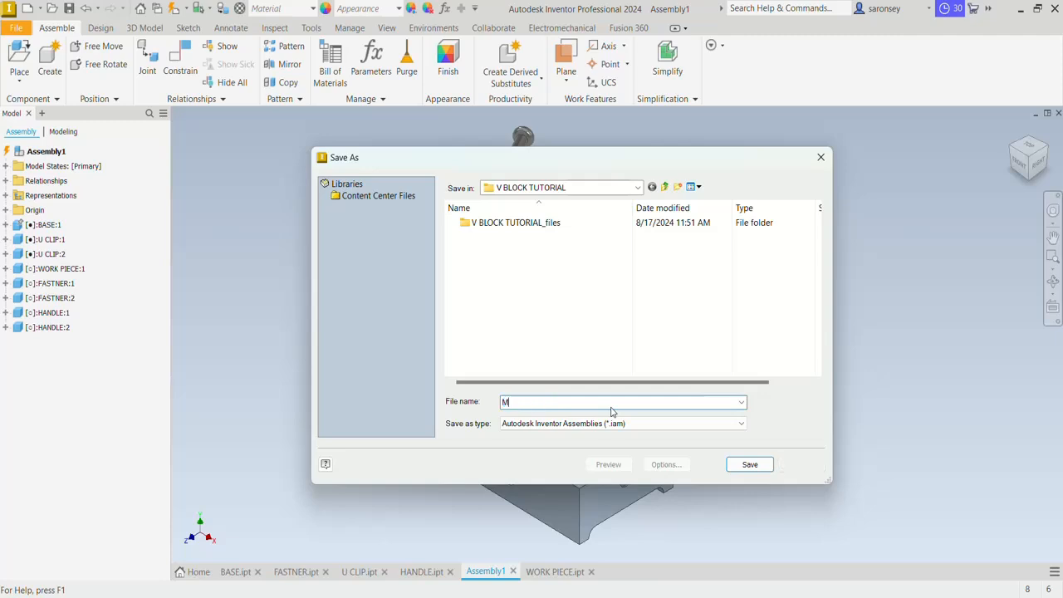
pyautogui.write('AIN ASSEM')
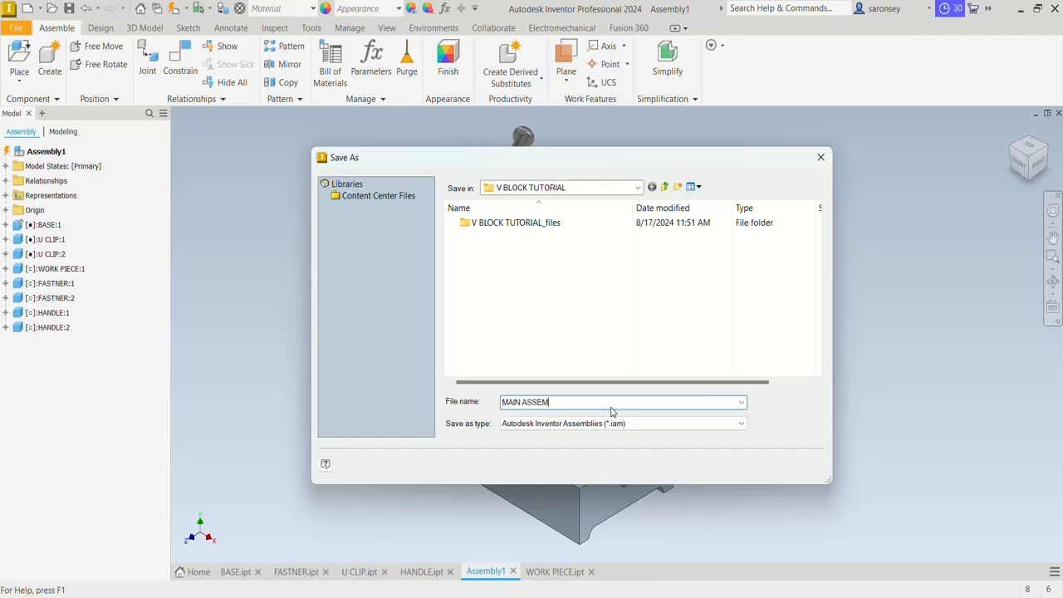
pyautogui.write('BLY OF ')
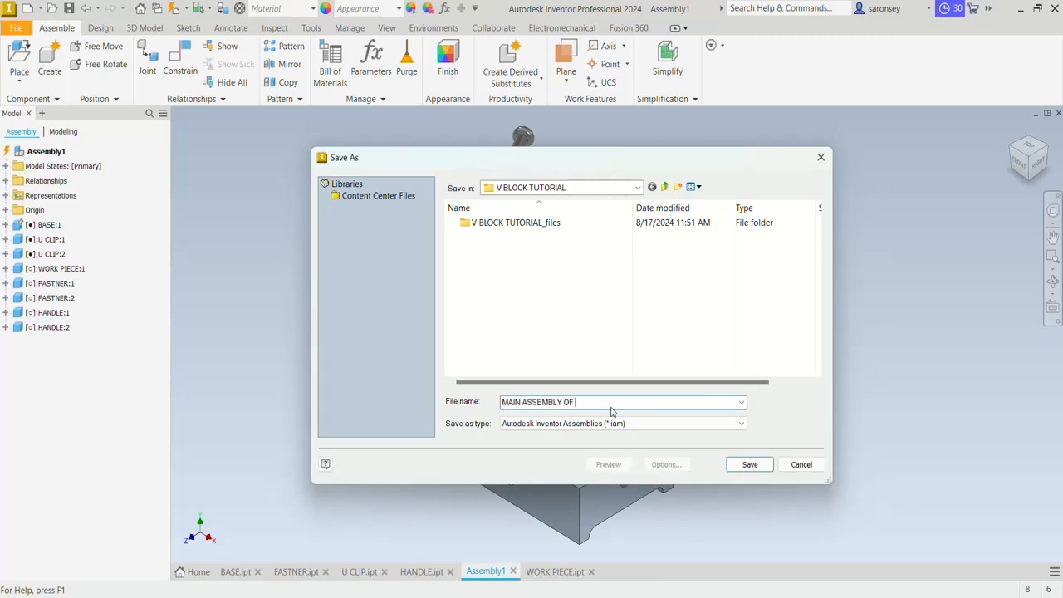
pyautogui.write('V BLOCK')
pyautogui.press('Return')
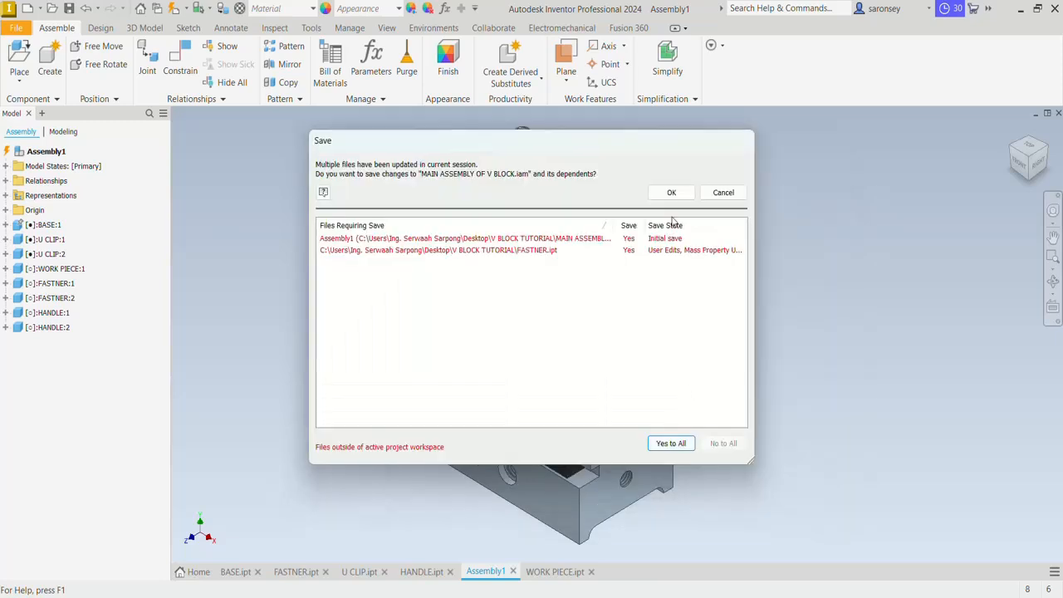
pyautogui.click(675, 198)
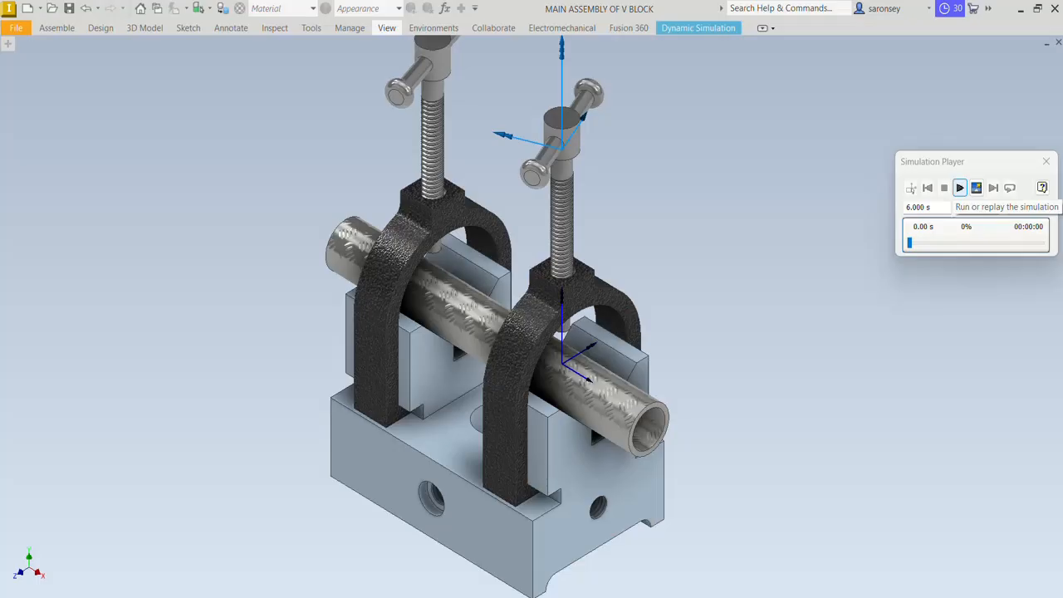
# Run the 6-second simulation of both fasteners screwing down onto the work piece, and play it again
pyautogui.click(961, 189)
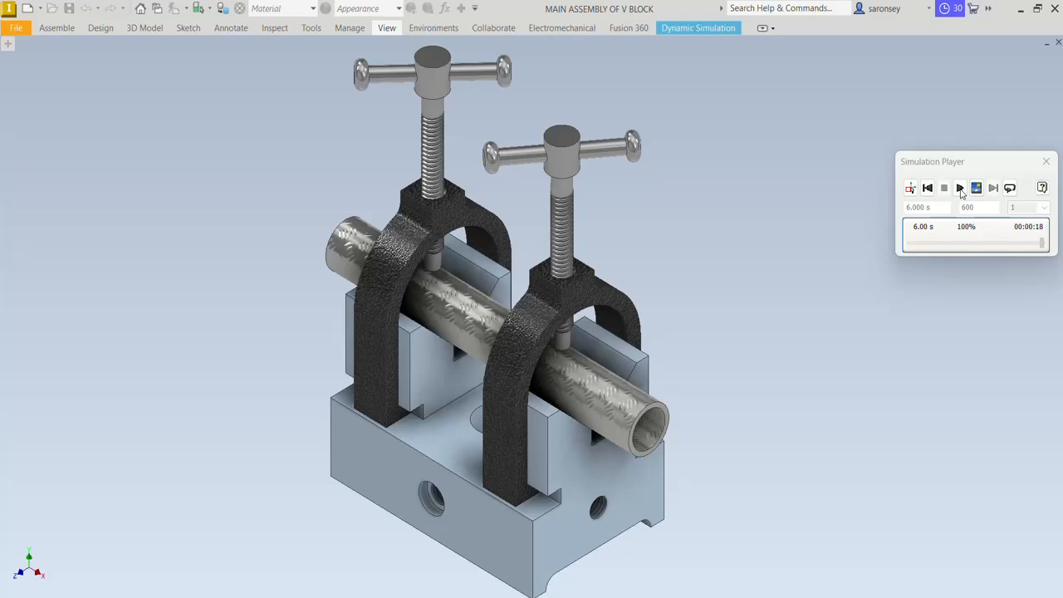
pyautogui.click(961, 189)
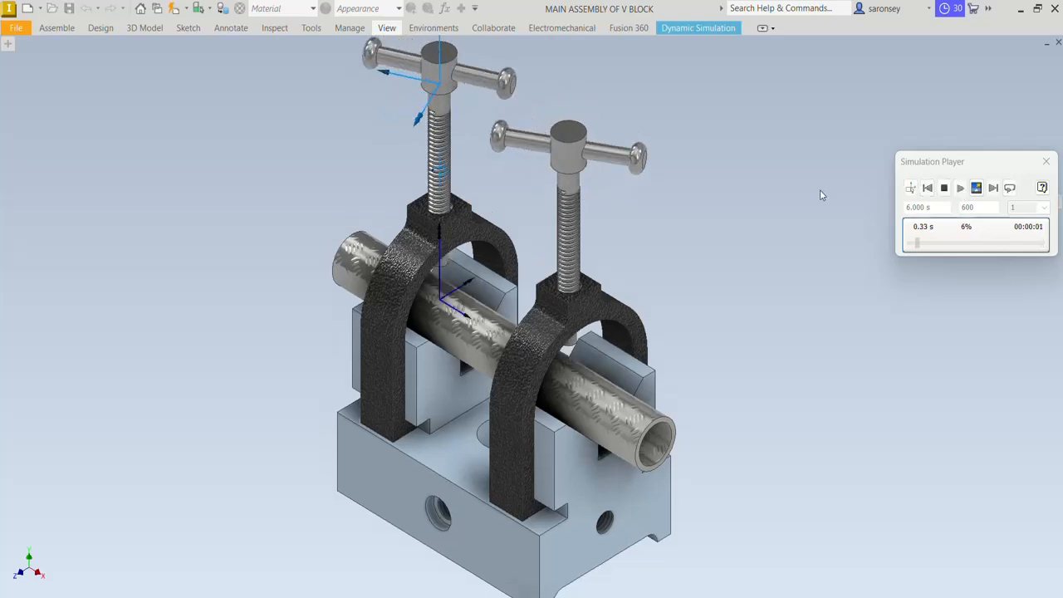